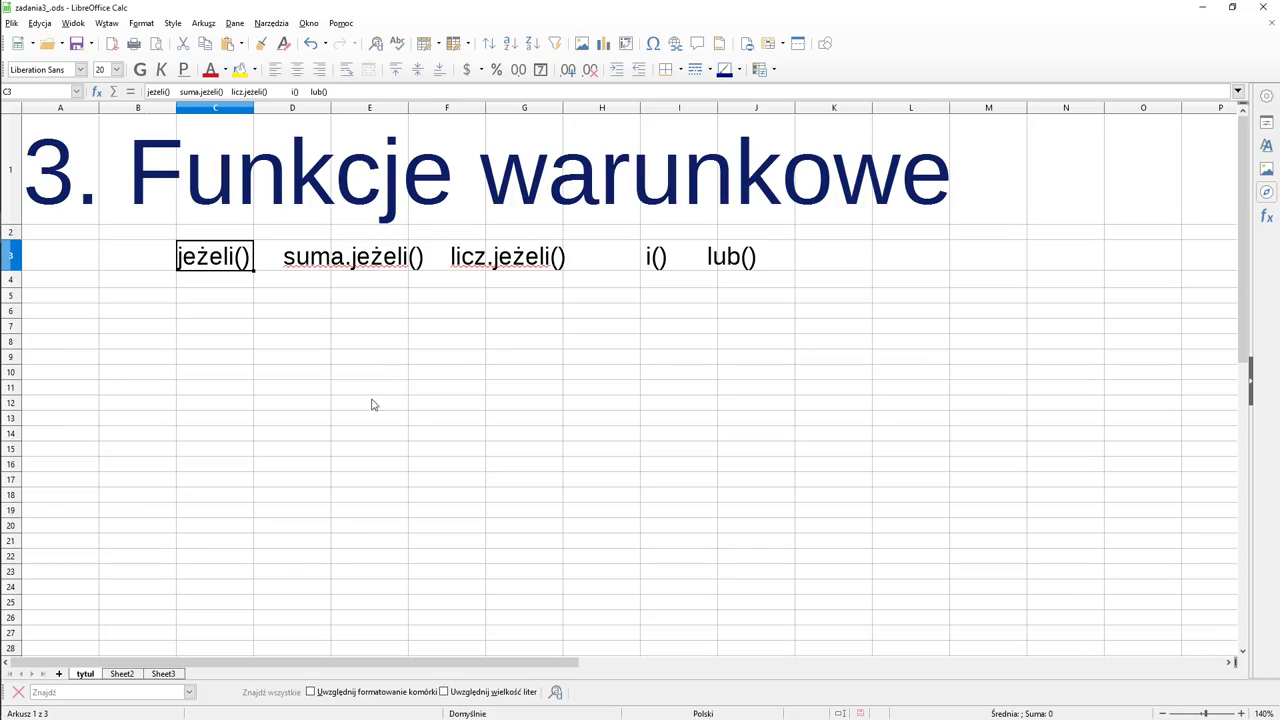
# Step: Open Sheet2 and select cell I4, the first cell for the condition on the numbers in column H
pyautogui.click(128, 675)
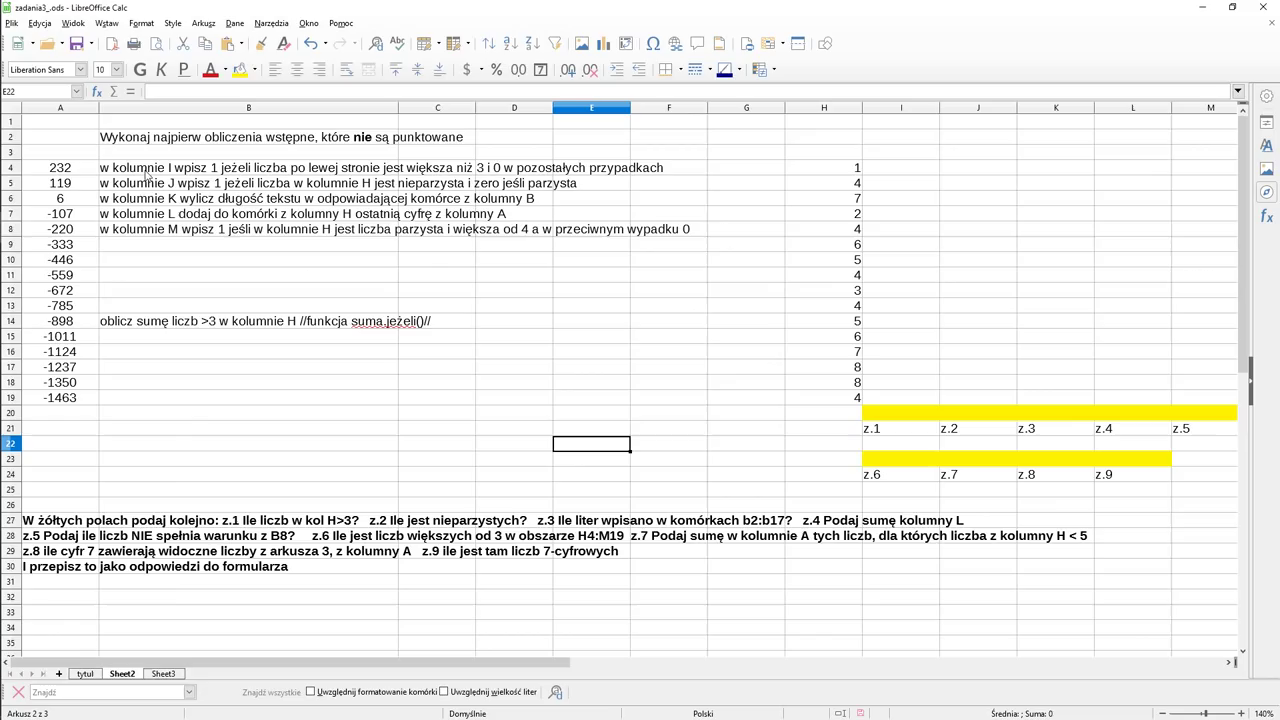
pyautogui.moveTo(921, 168); pyautogui.dragTo(915, 326)
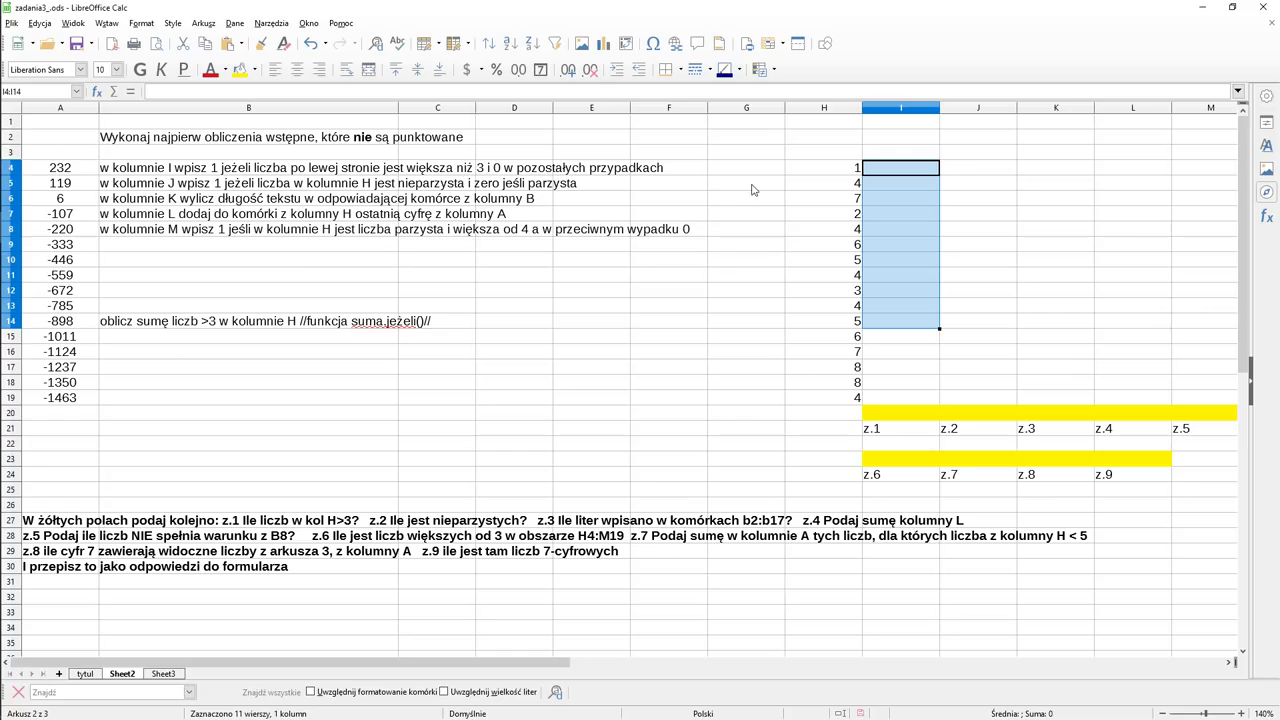
pyautogui.click(822, 170)
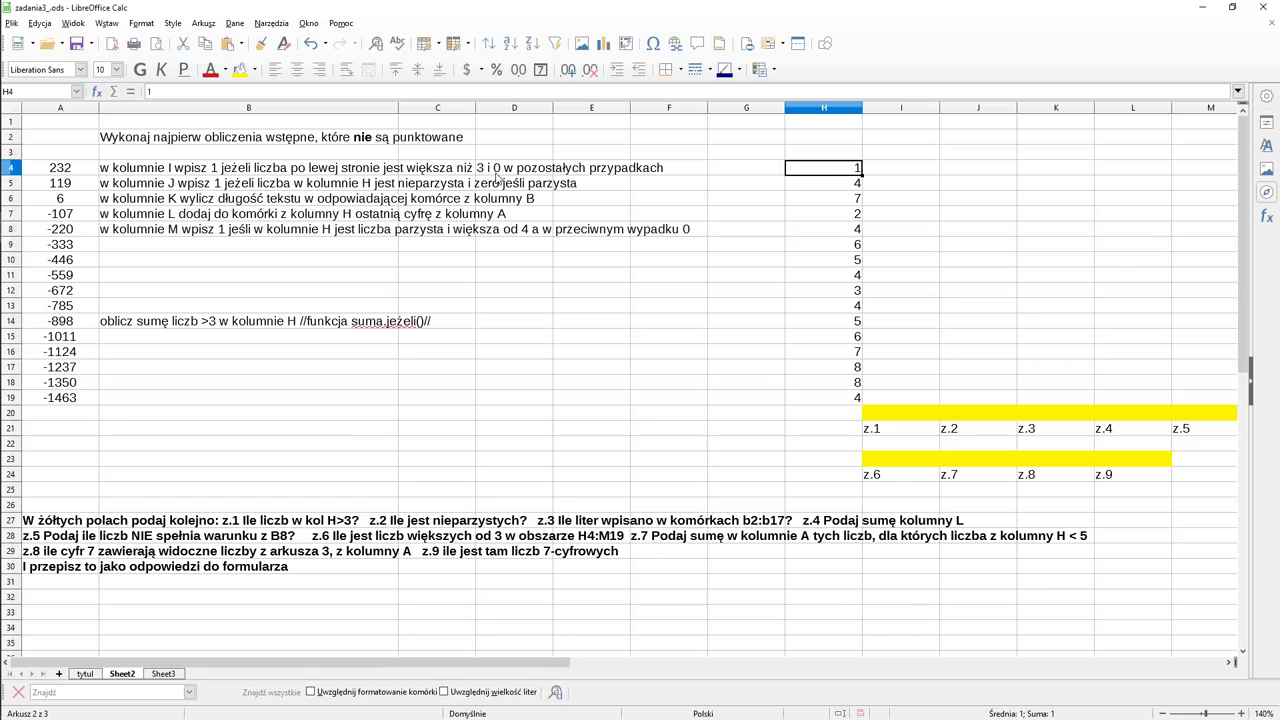
pyautogui.click(803, 186)
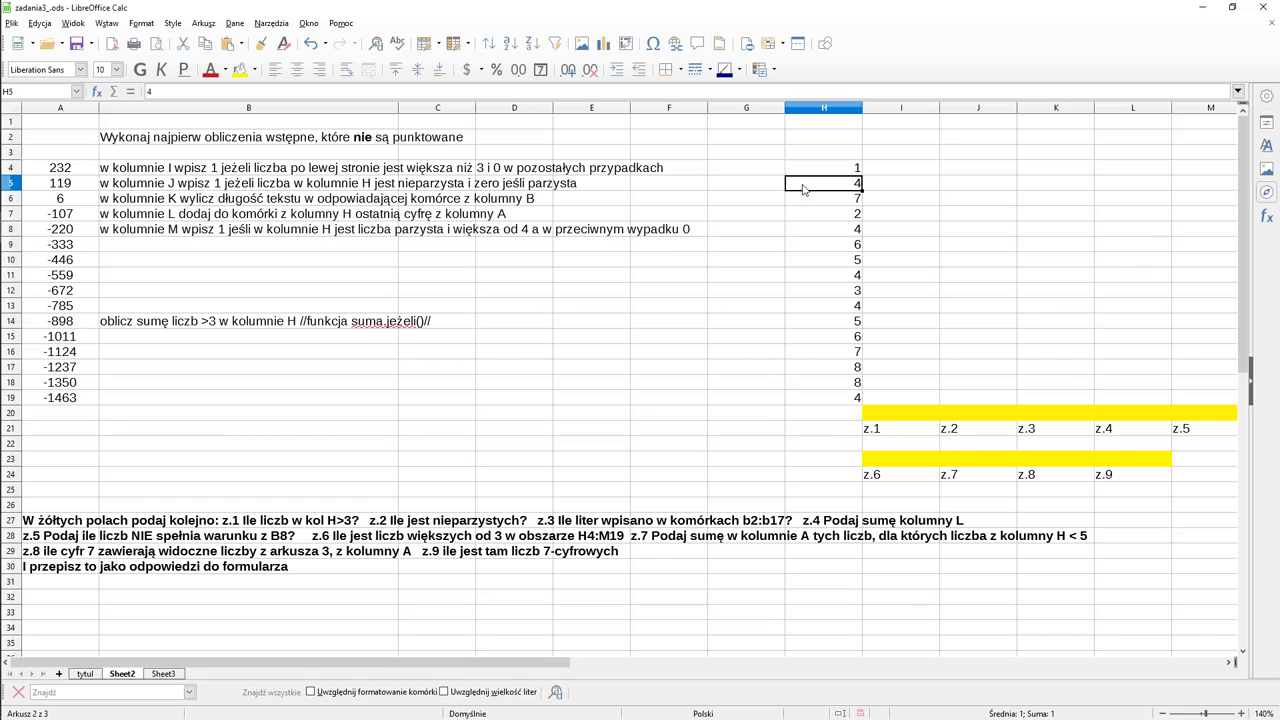
pyautogui.click(806, 204)
pyautogui.click(810, 219)
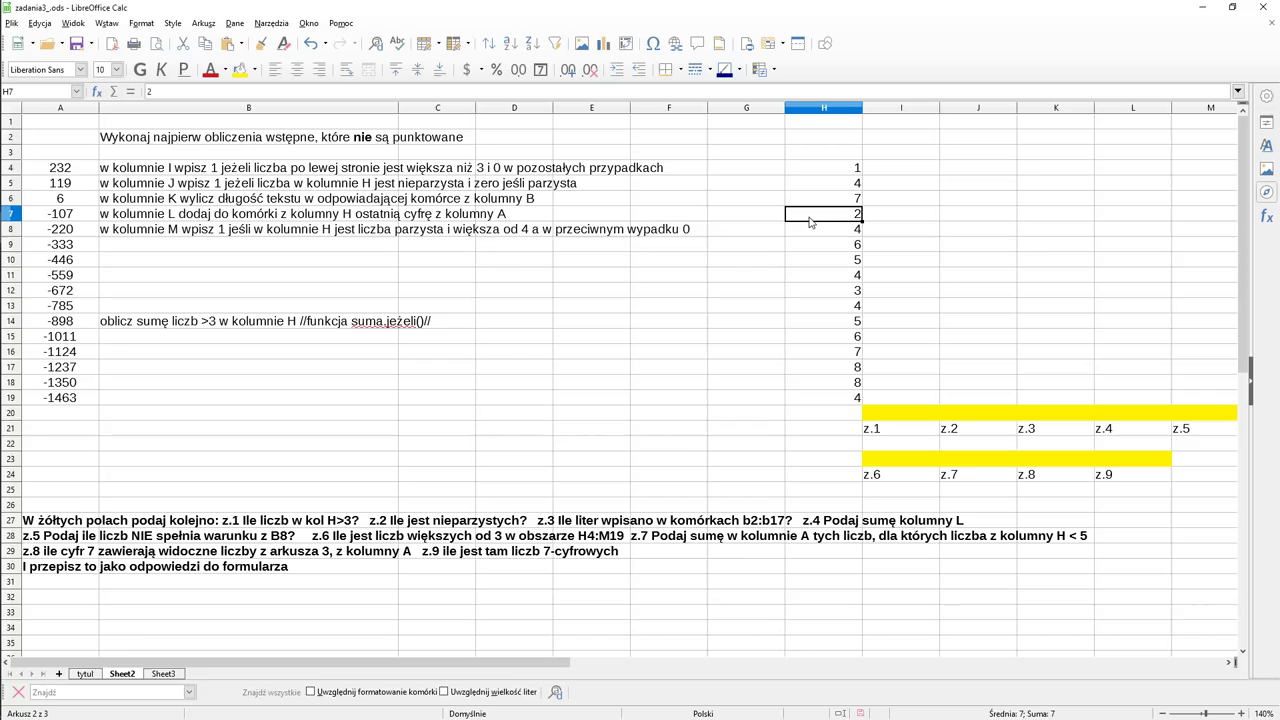
pyautogui.click(900, 172)
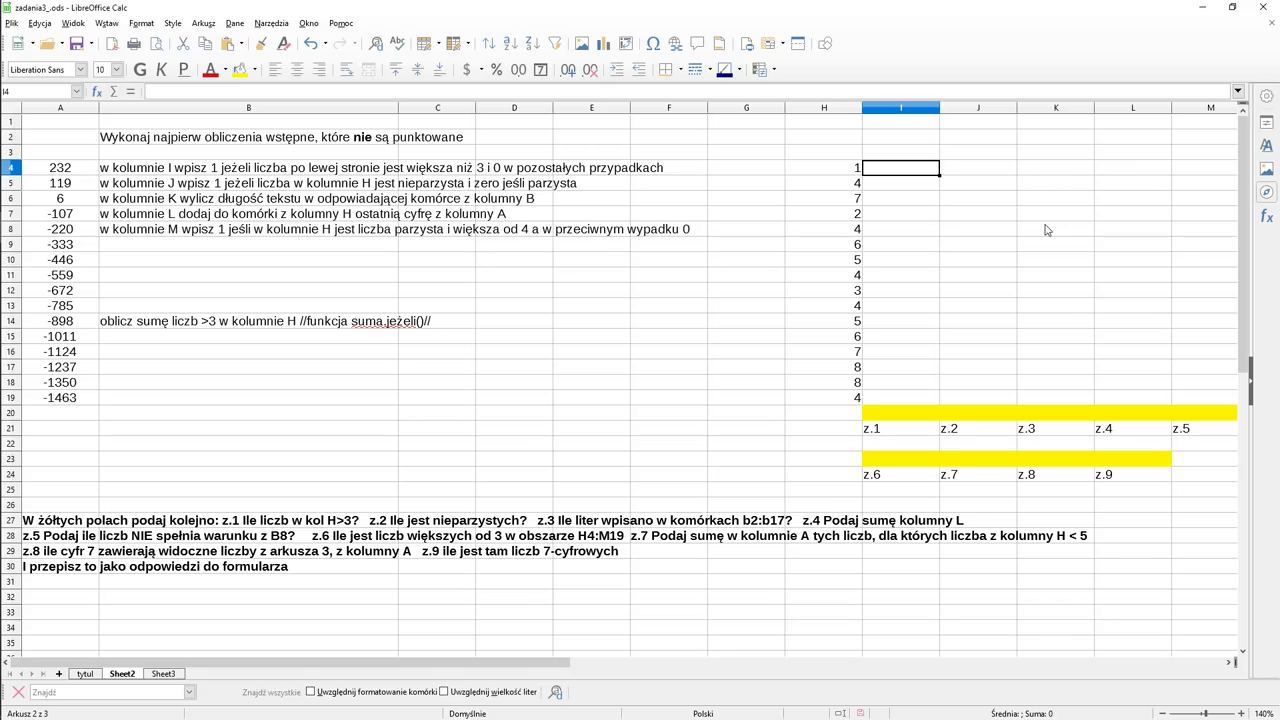
pyautogui.write('=jeże')
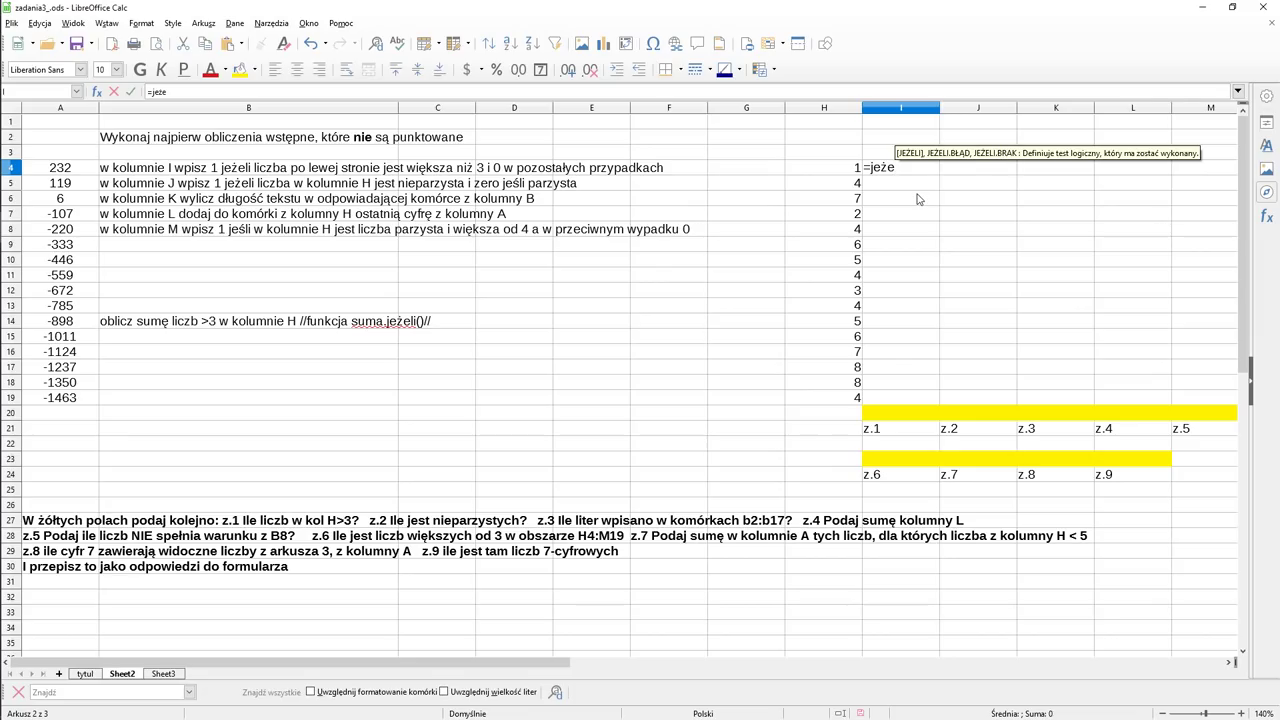
pyautogui.press('BackSpace')
pyautogui.press('BackSpace')
pyautogui.press('BackSpace')
pyautogui.press('BackSpace')
pyautogui.press('BackSpace')
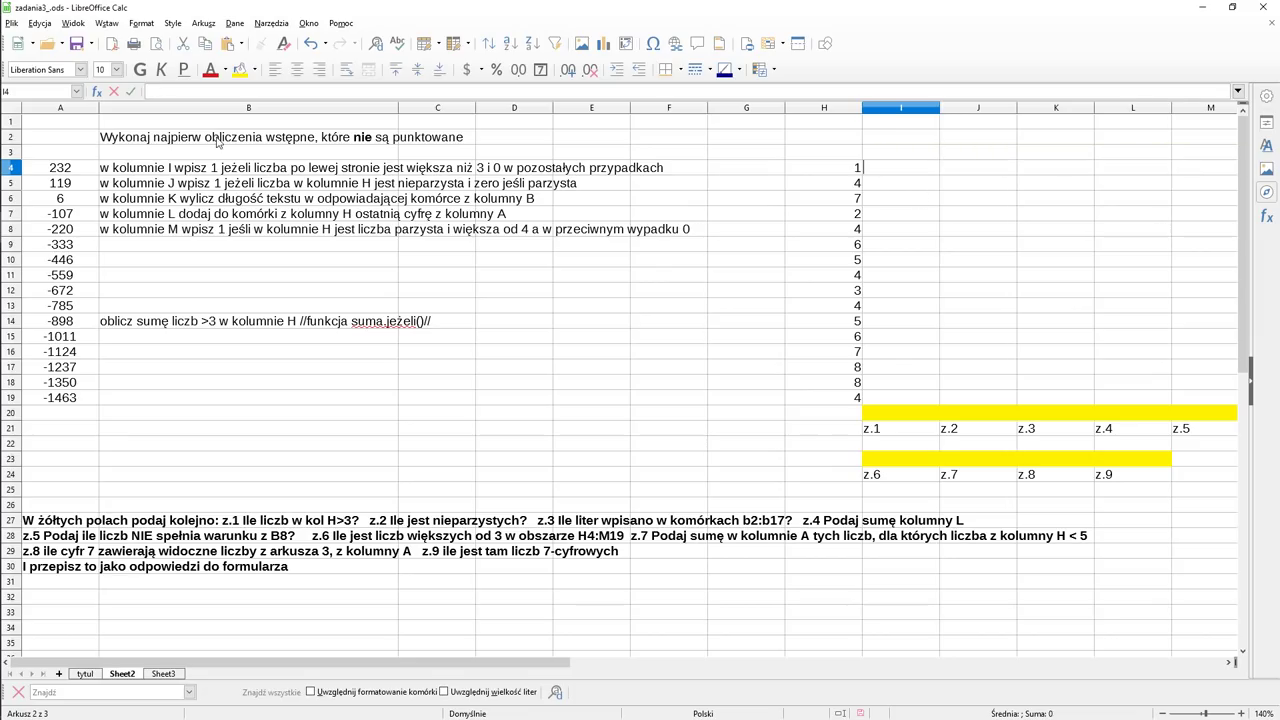
# Step: Insert the JEŻELI function from the Logiczne category into cell I4 using the function wizard
pyautogui.click(96, 92)
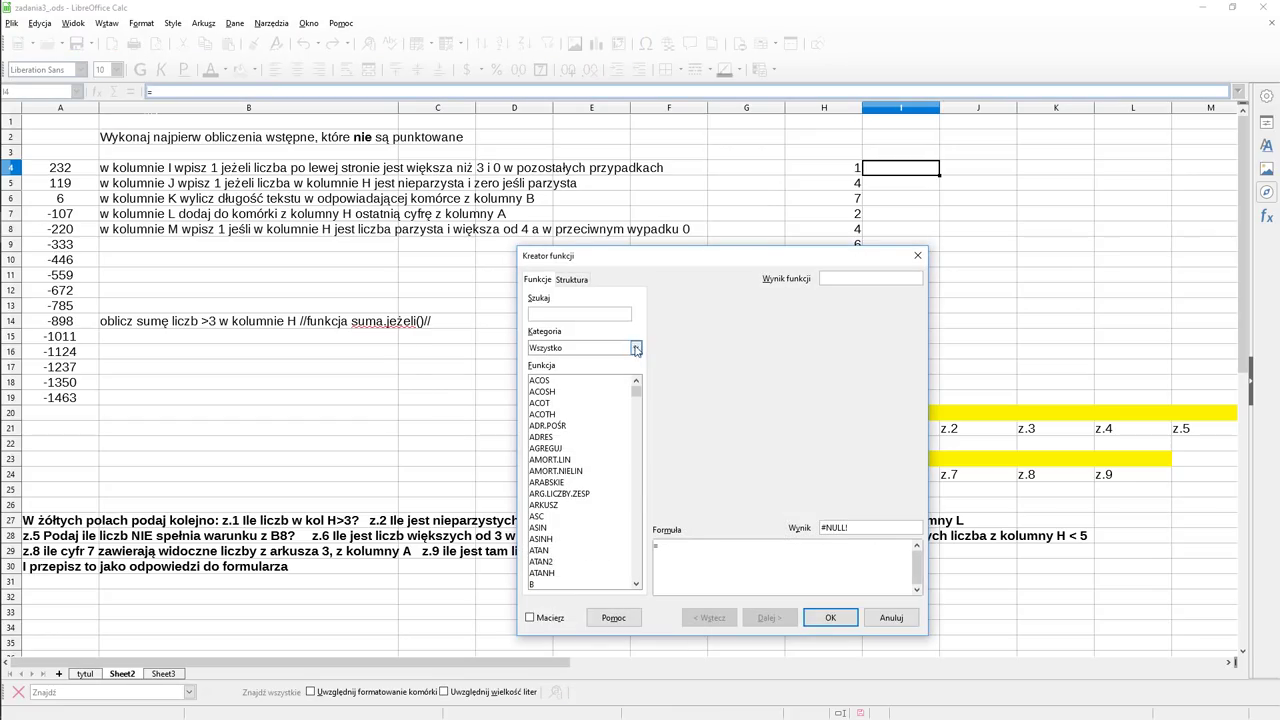
pyautogui.click(635, 348)
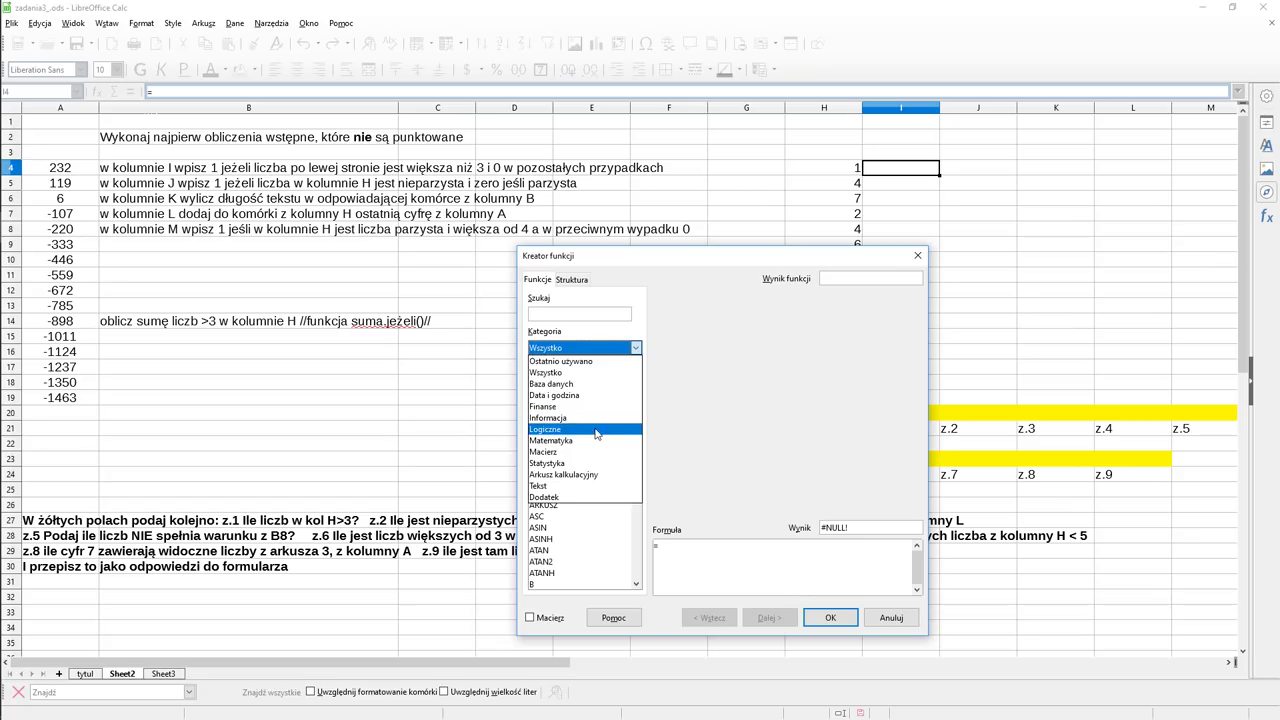
pyautogui.click(596, 432)
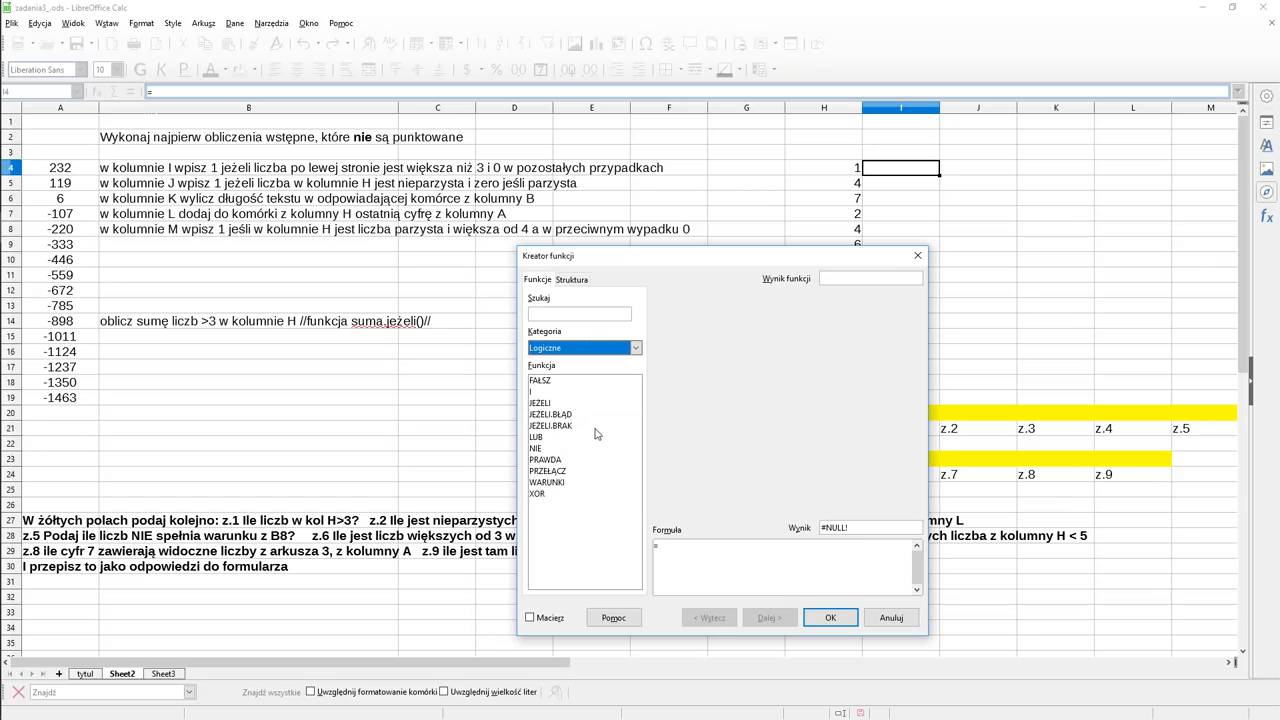
pyautogui.doubleClick(552, 403)
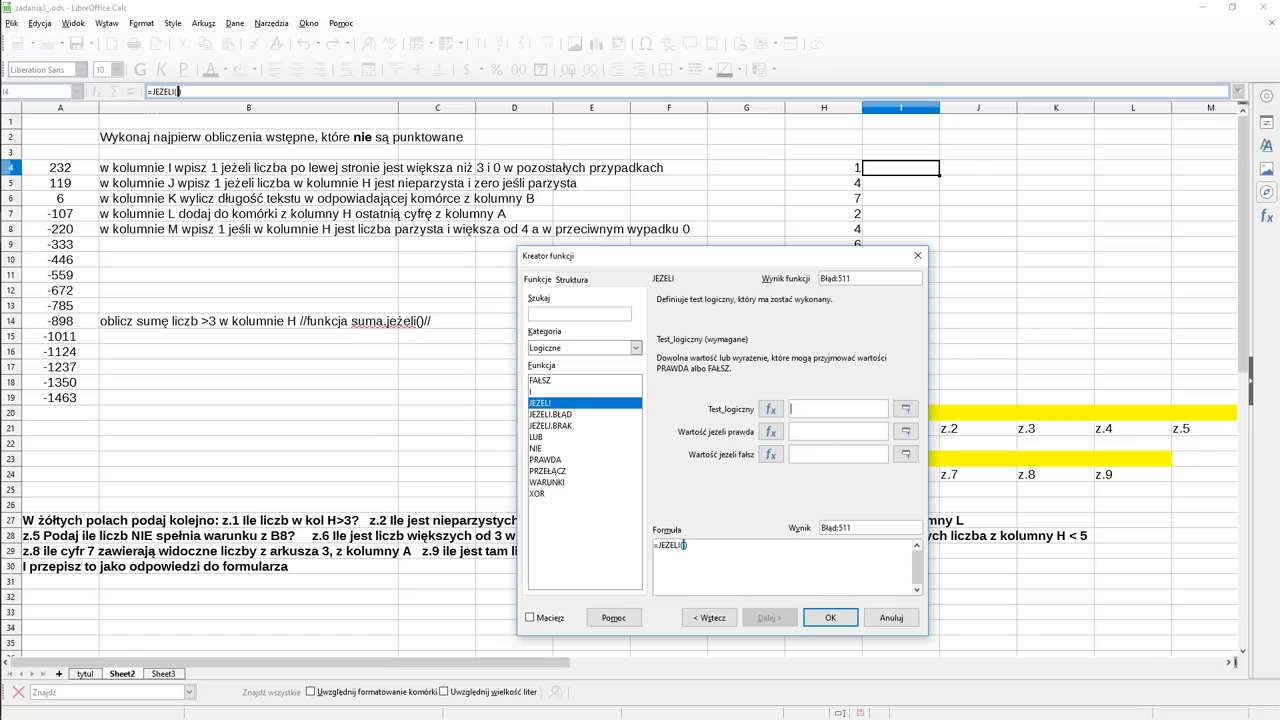
# Step: Complete I4's JEŻELI with test H4>3, value 1 if true and 0 if false, and fill the formula down to I19
pyautogui.click(829, 172)
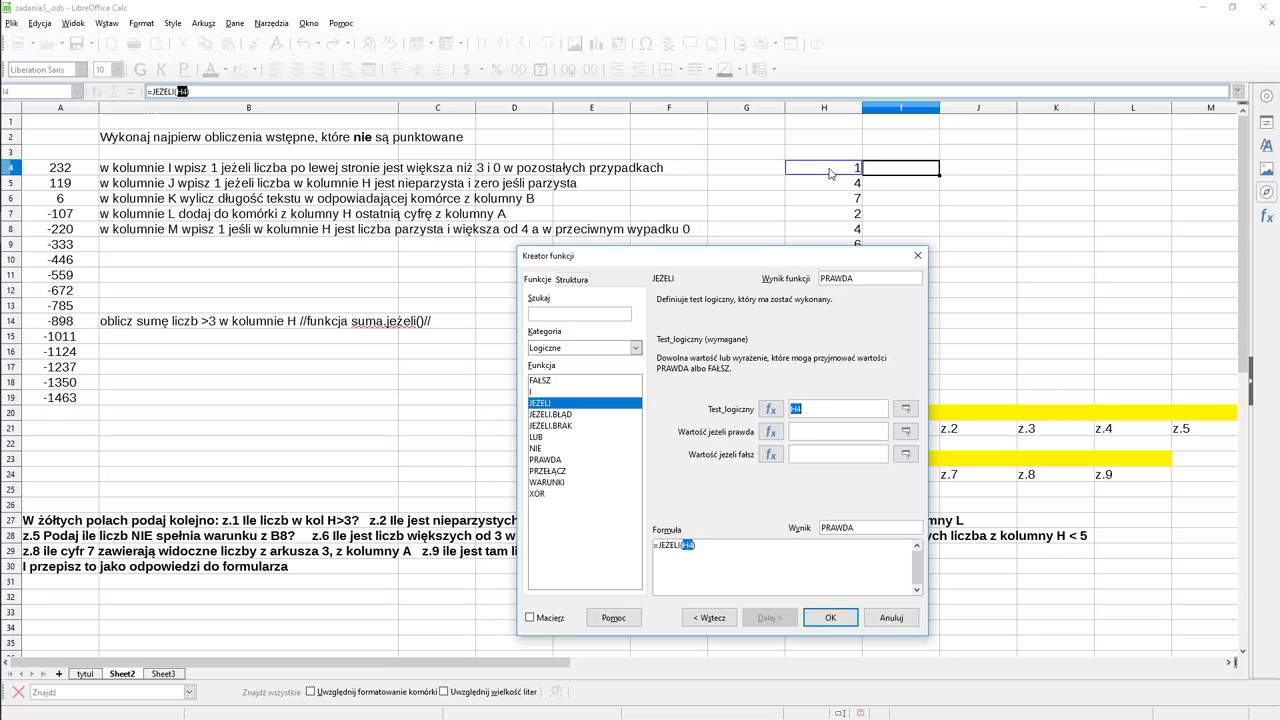
pyautogui.click(802, 409)
pyautogui.write('>3')
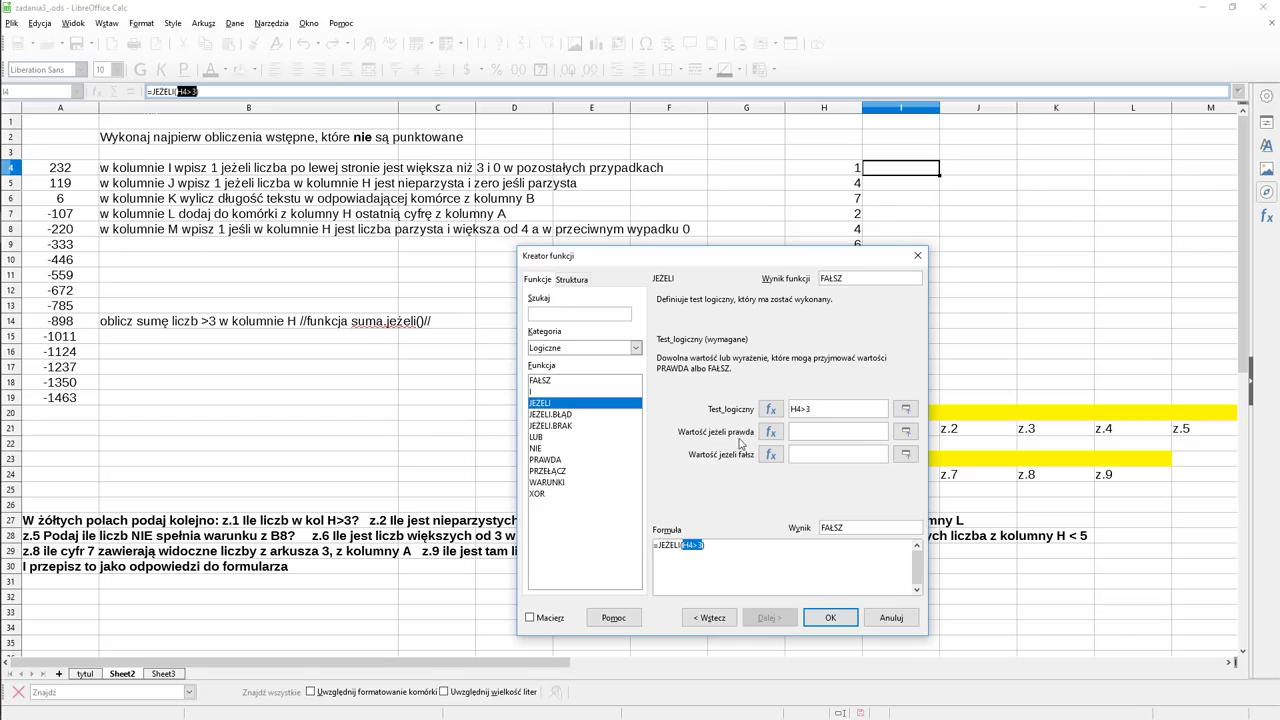
pyautogui.click(800, 431)
pyautogui.write('1')
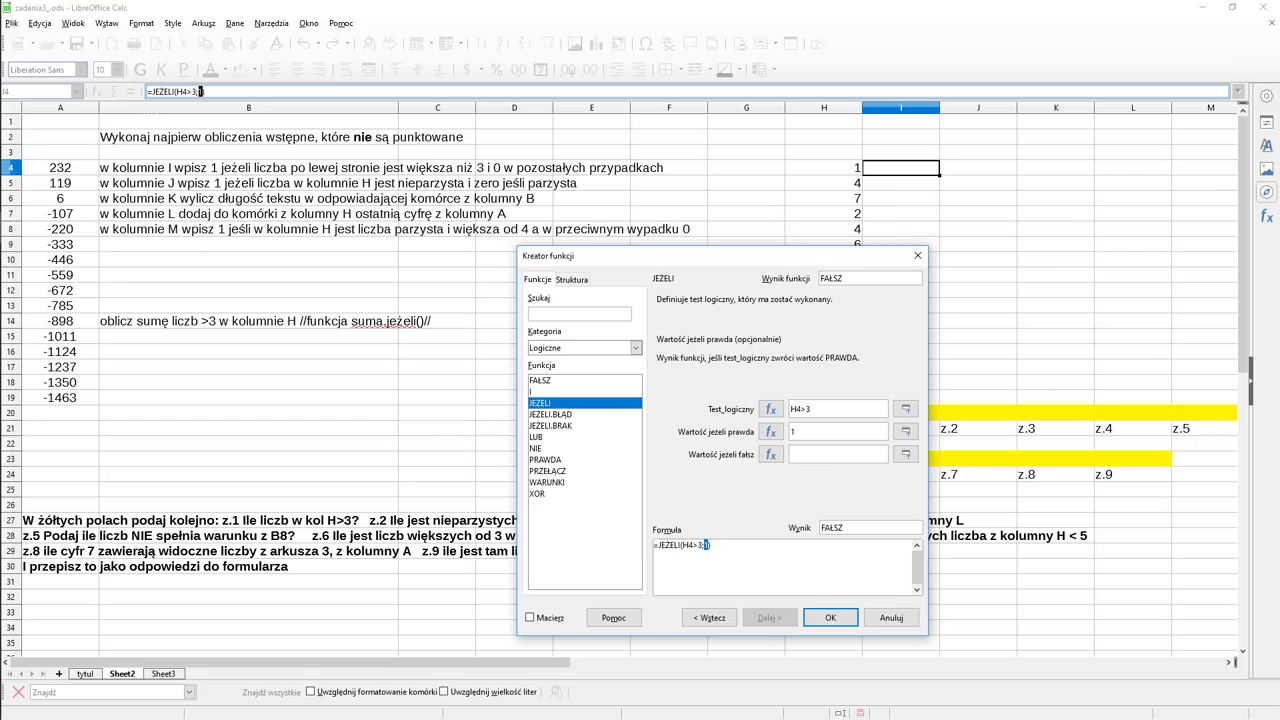
pyautogui.click(805, 454)
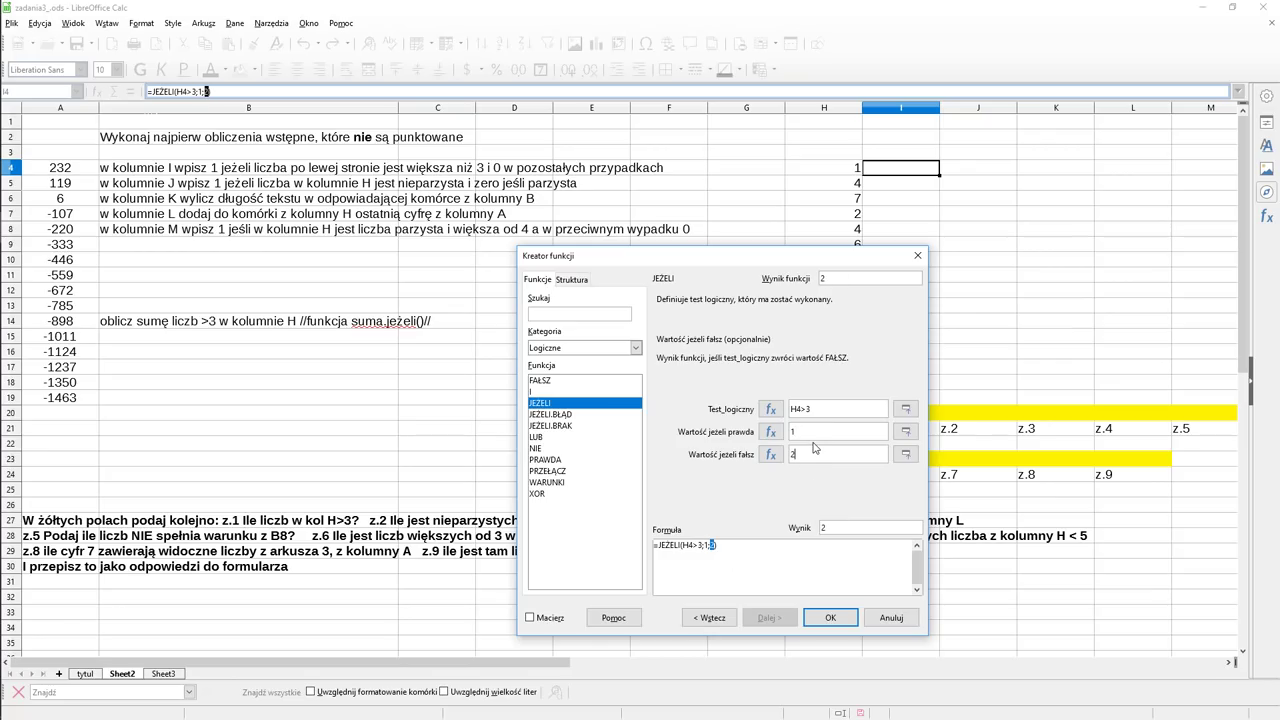
pyautogui.write('0')
pyautogui.click(826, 617)
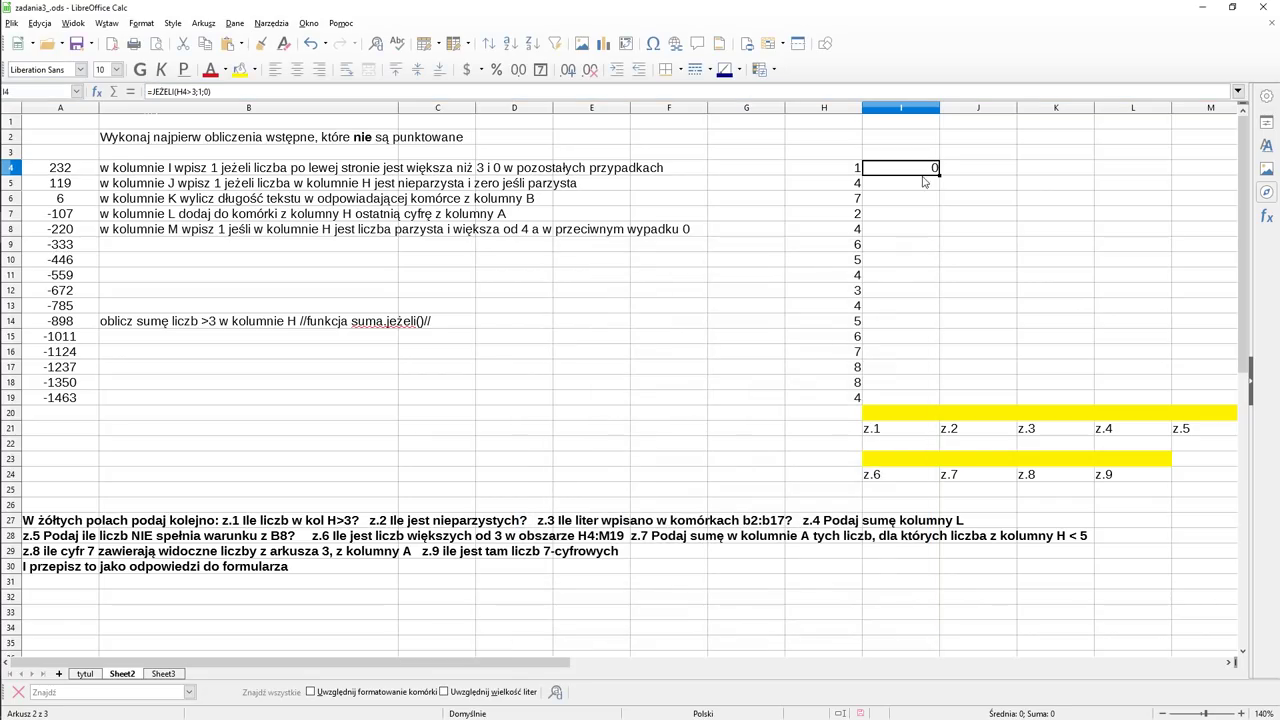
pyautogui.moveTo(938, 172); pyautogui.dragTo(931, 397)
# Step: Check the filled formulas in column I against the numbers in column H, including the cell reference used in I19
pyautogui.click(912, 321)
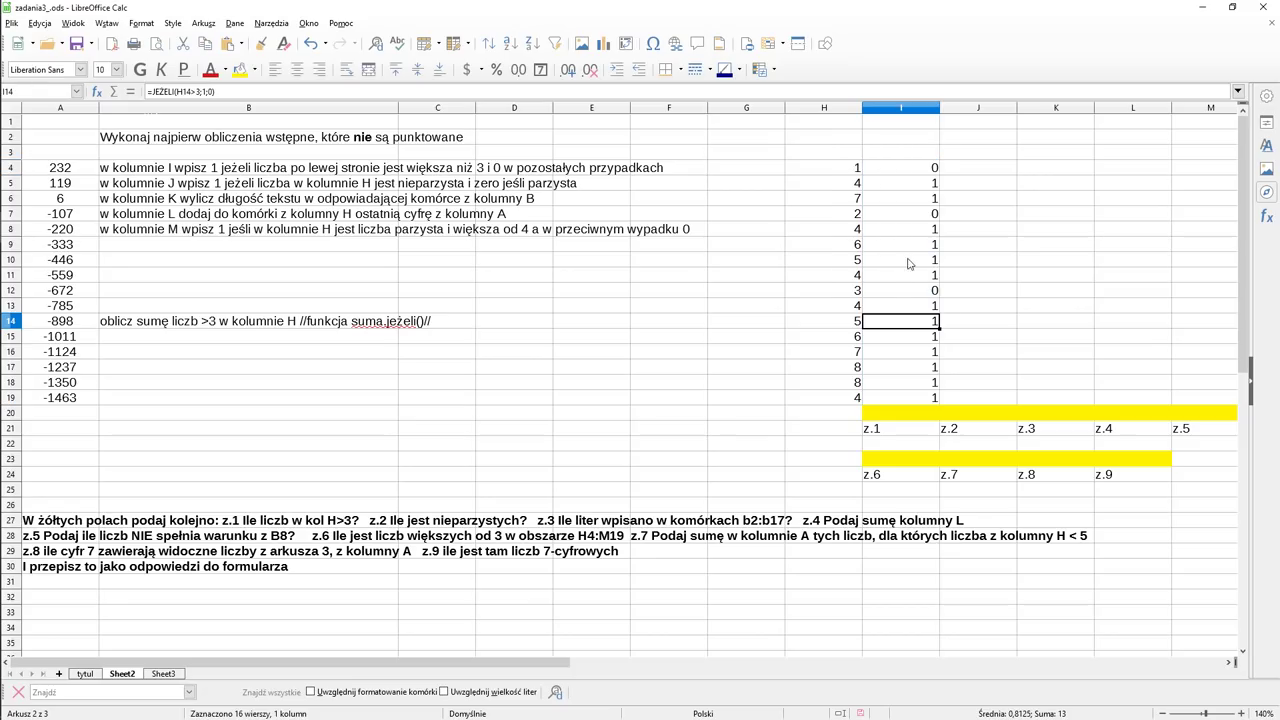
pyautogui.click(905, 189)
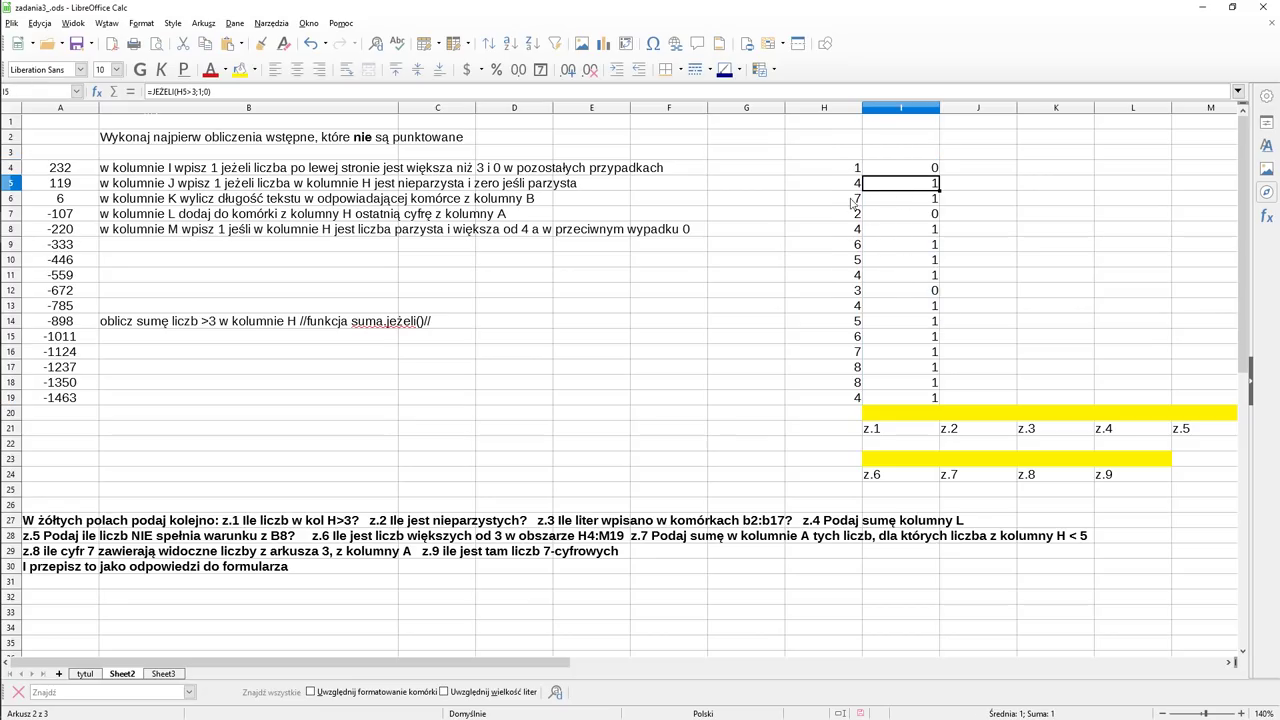
pyautogui.click(841, 294)
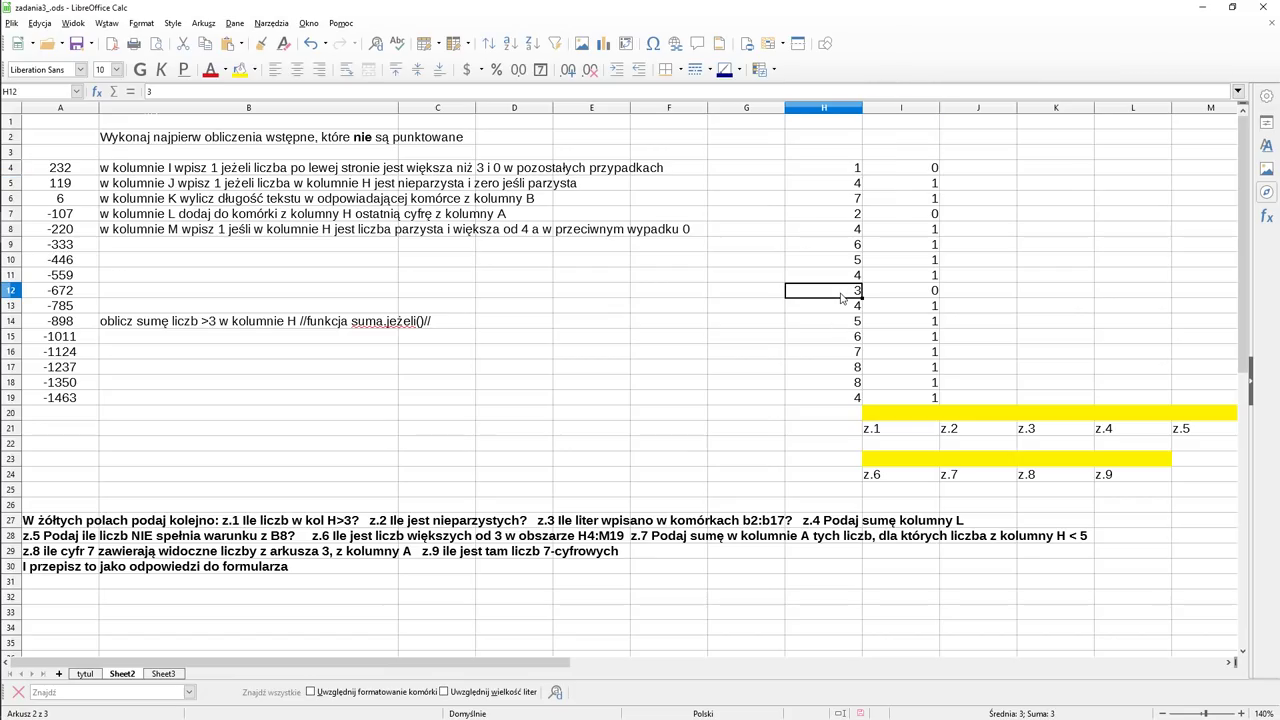
pyautogui.click(916, 293)
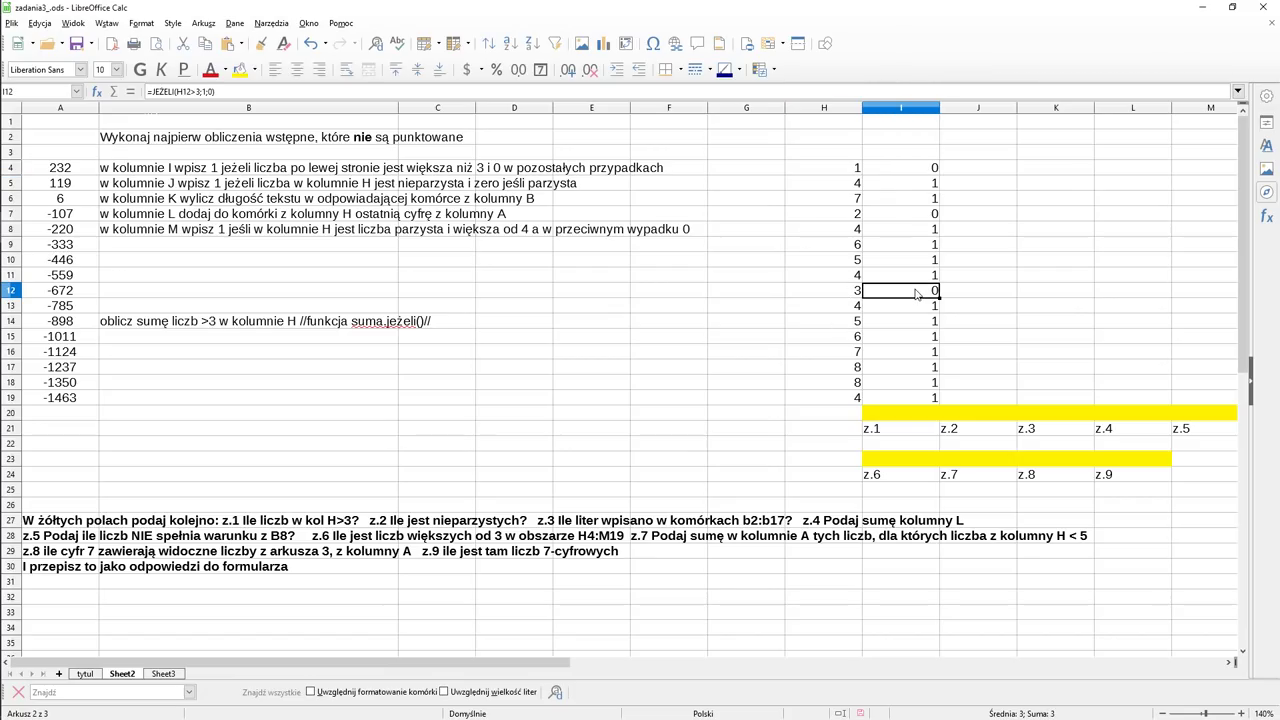
pyautogui.click(916, 306)
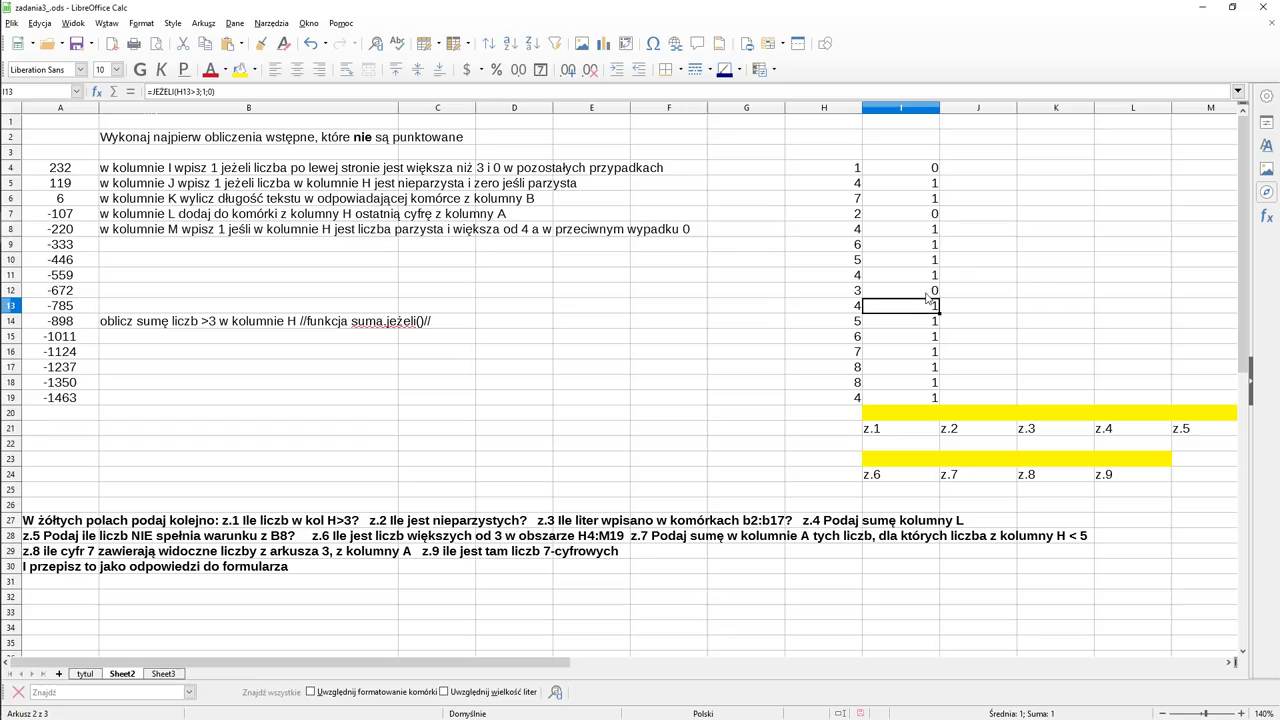
pyautogui.click(924, 292)
pyautogui.click(918, 214)
pyautogui.click(918, 168)
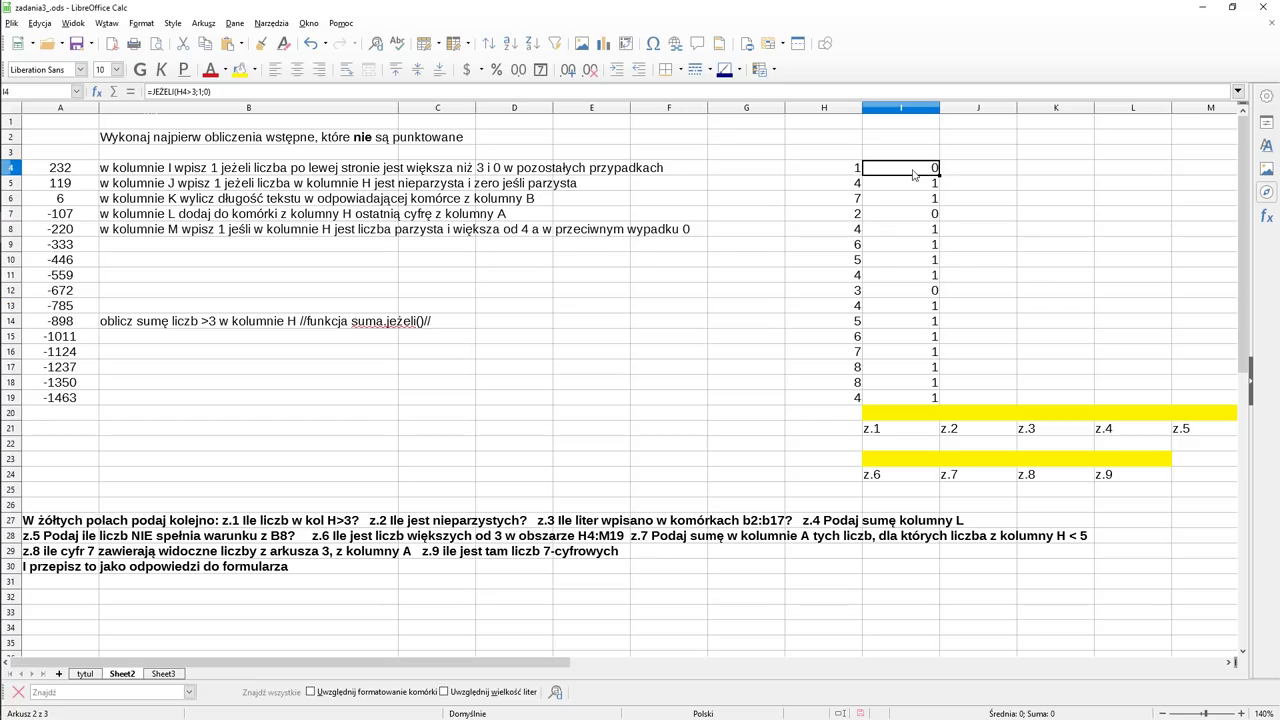
pyautogui.click(913, 398)
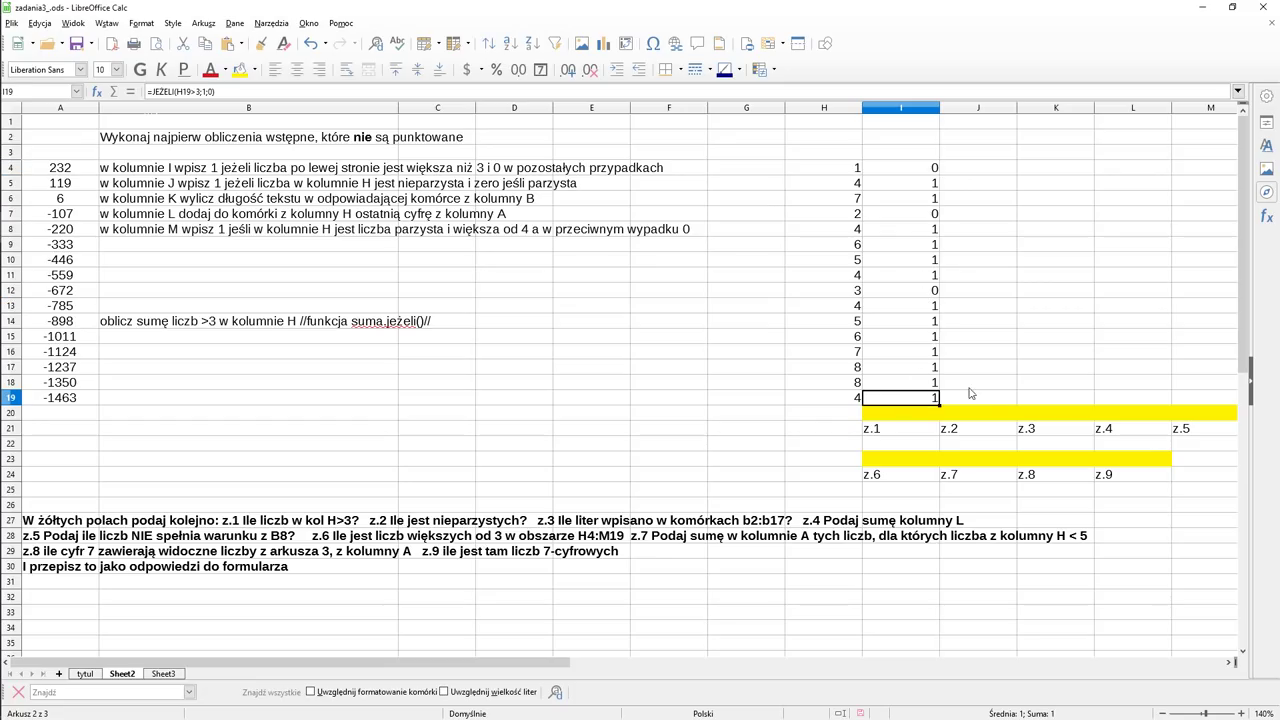
pyautogui.press('F2')
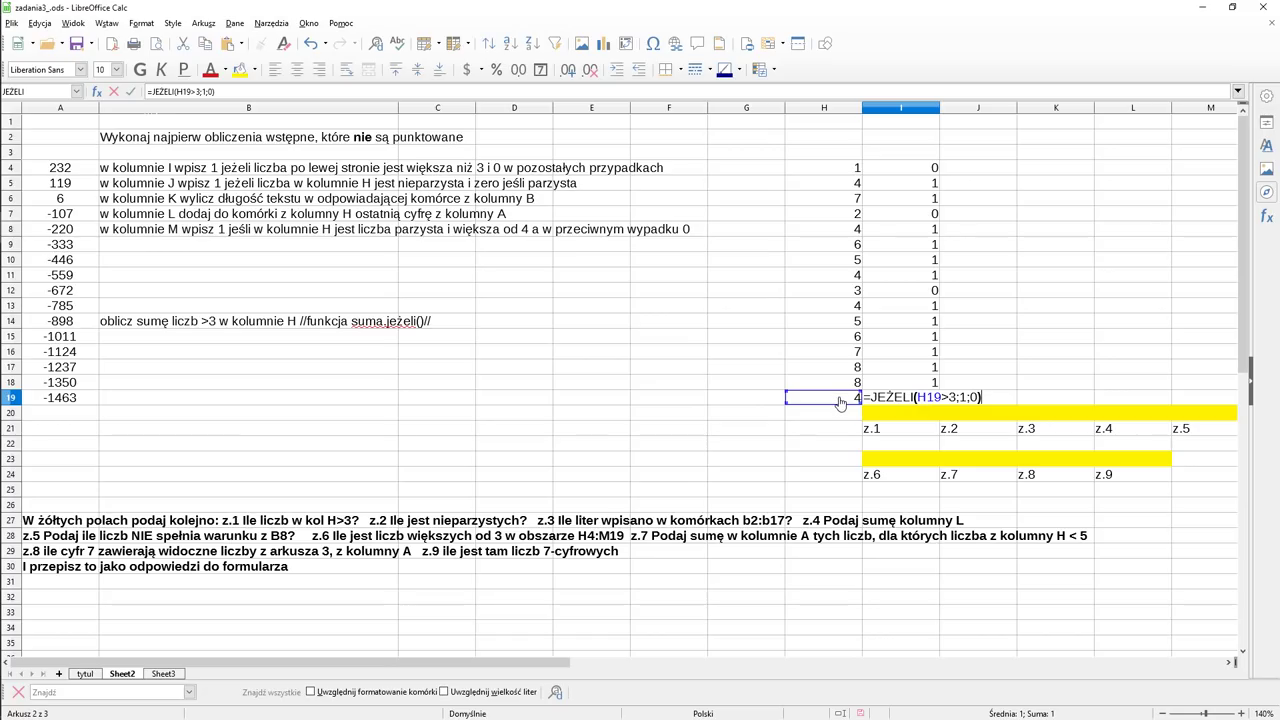
pyautogui.press('Escape')
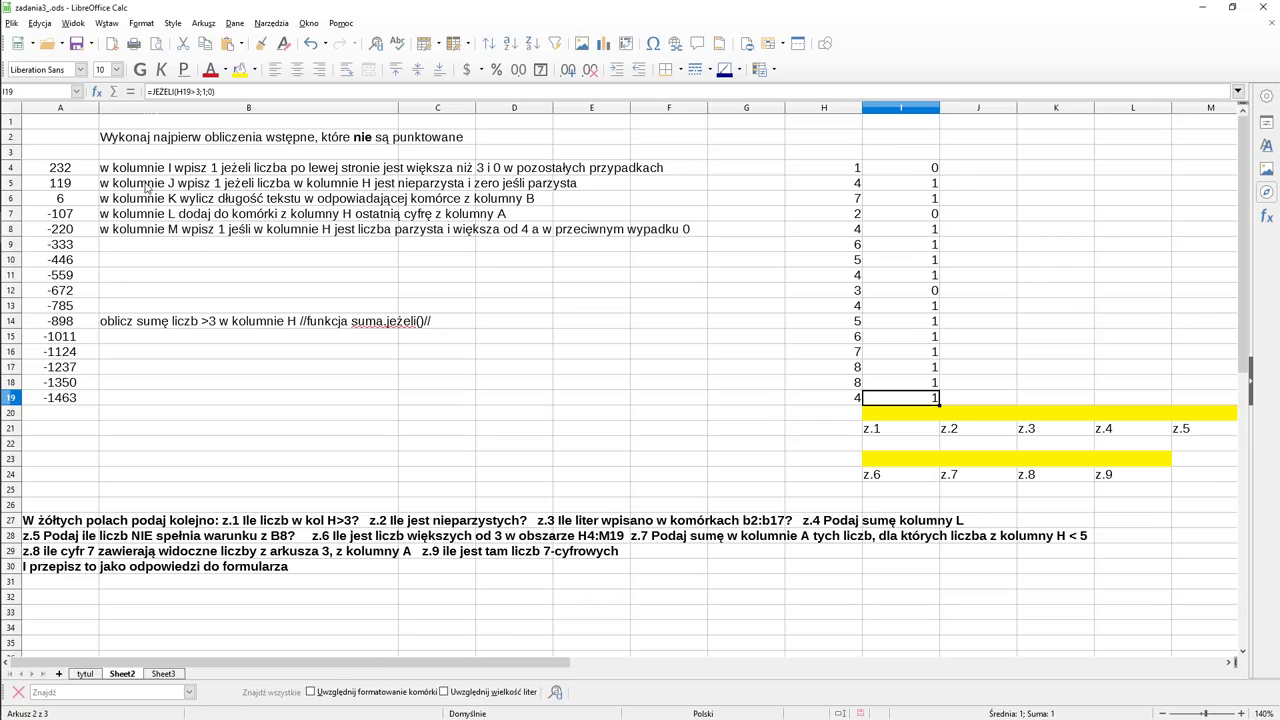
# Step: Enter the formula =CZY.NIEPARZYSTE(H4) in cell J4 to test whether the number in H4 is odd
pyautogui.moveTo(995, 172); pyautogui.dragTo(1000, 305)
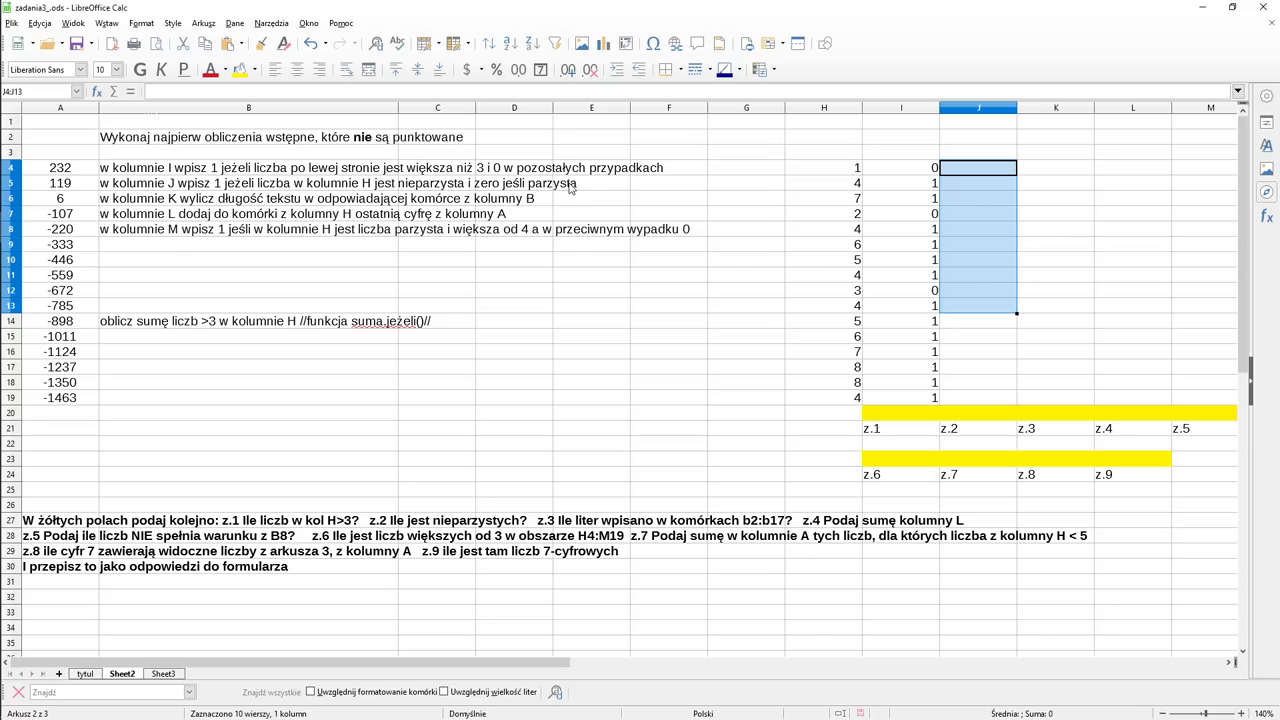
pyautogui.click(969, 177)
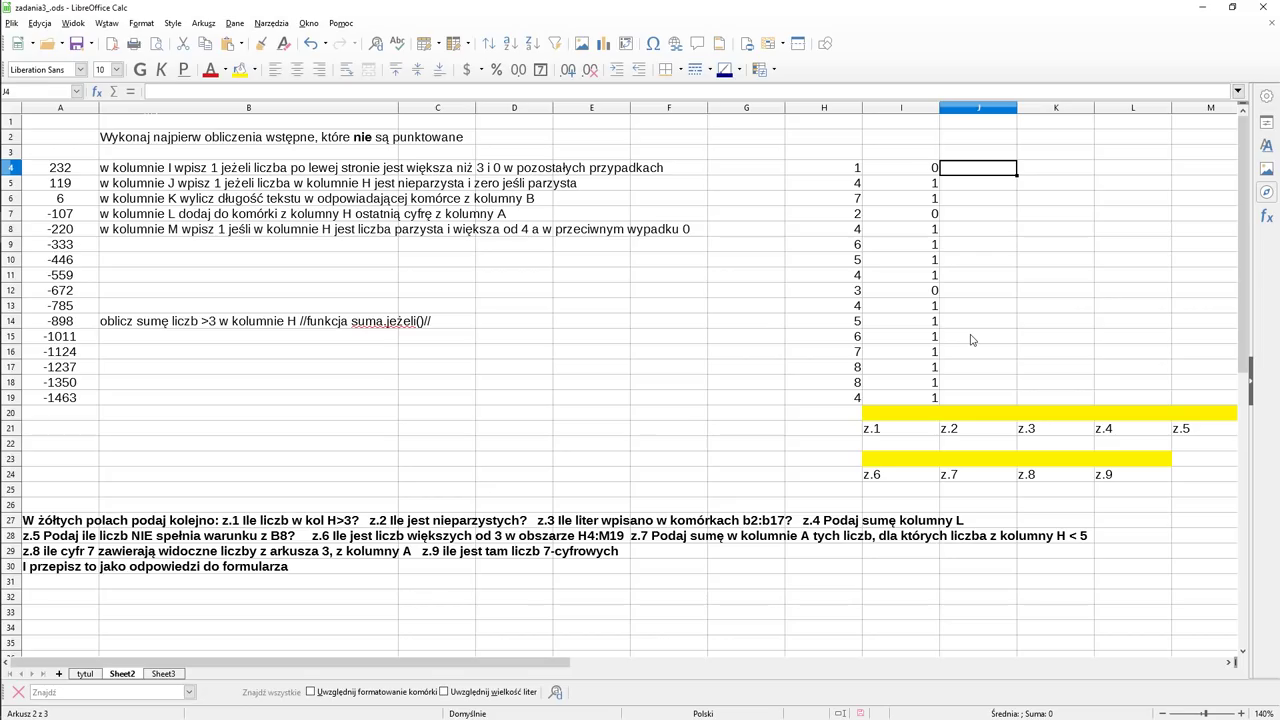
pyautogui.write('=czy')
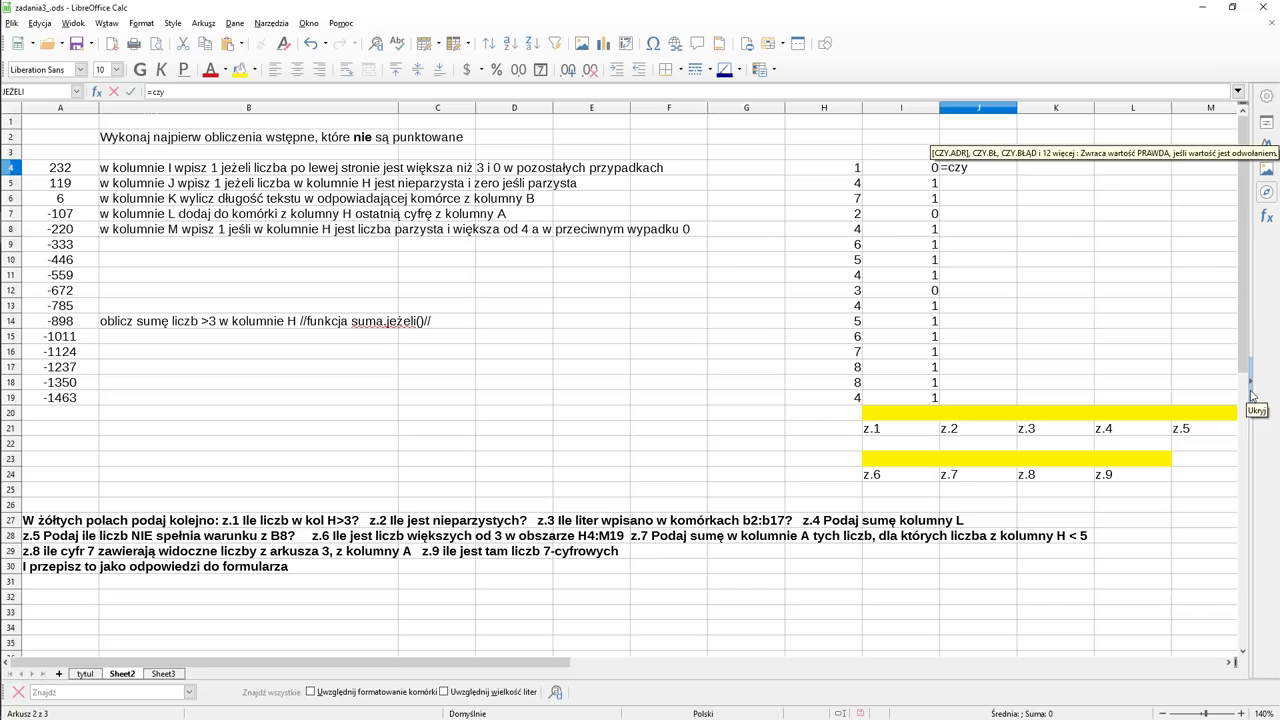
pyautogui.write('.p')
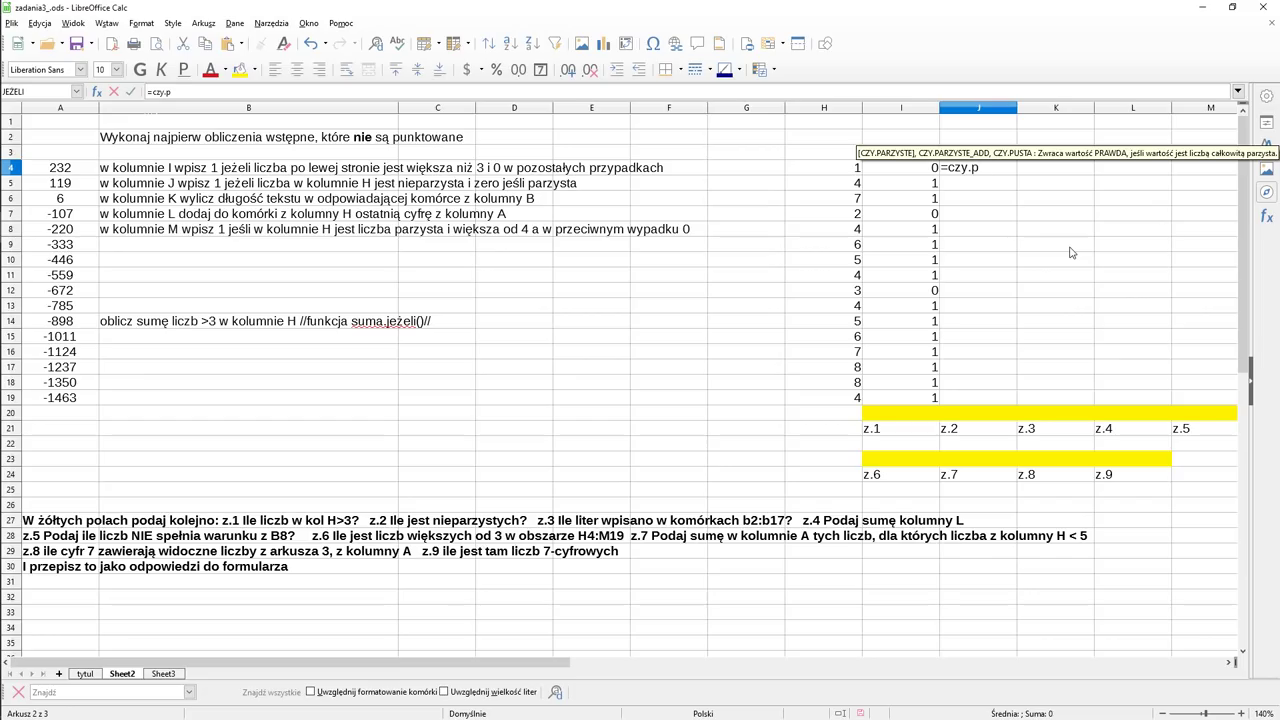
pyautogui.press('BackSpace')
pyautogui.write('nie')
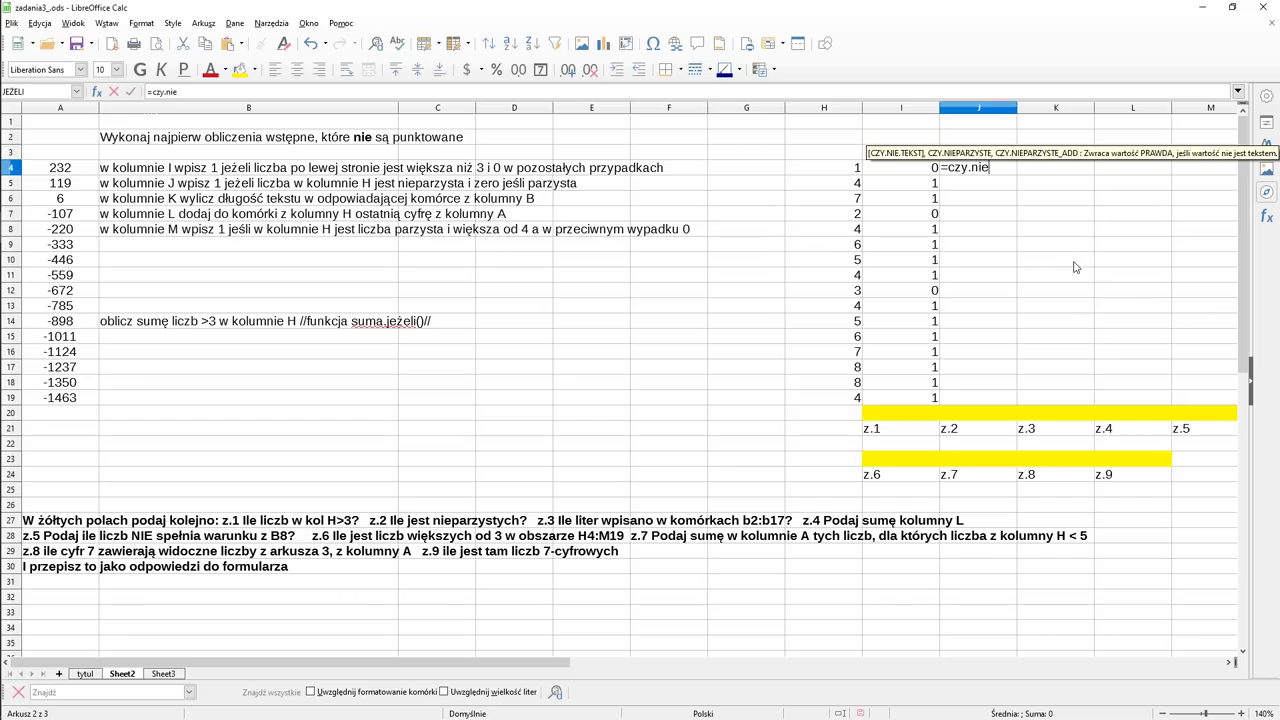
pyautogui.write('parzyste')
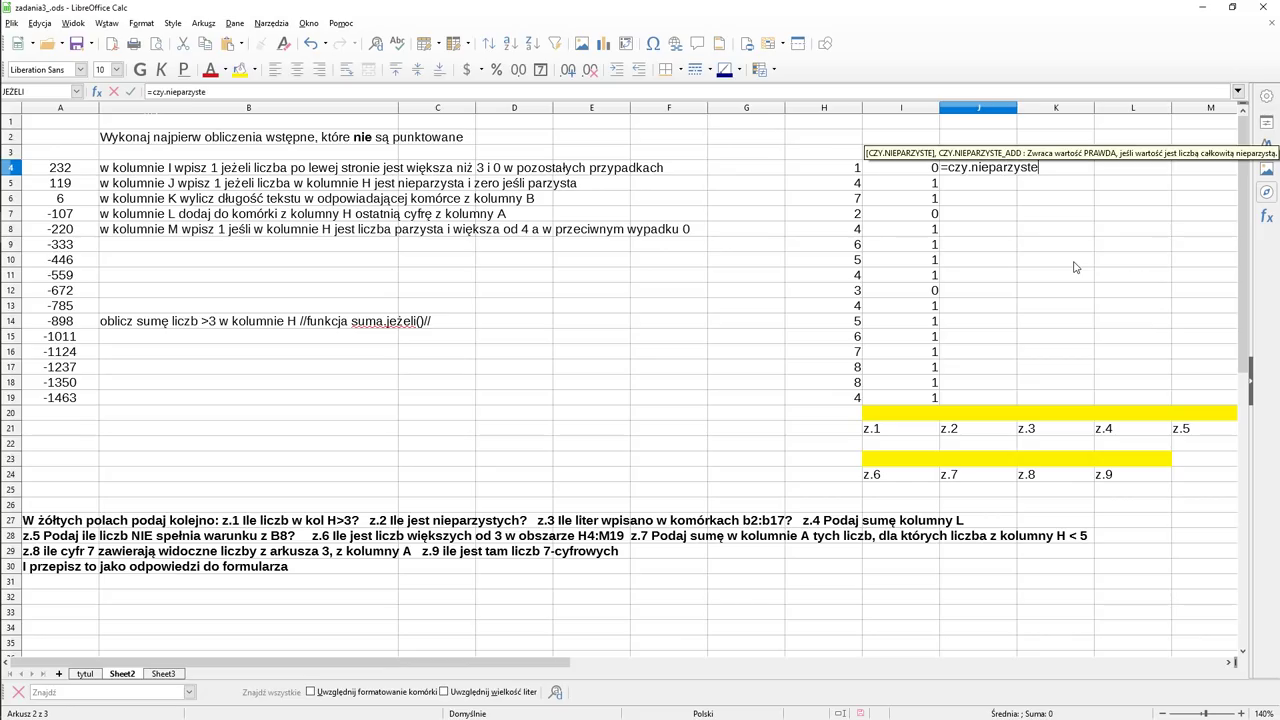
pyautogui.write('(')
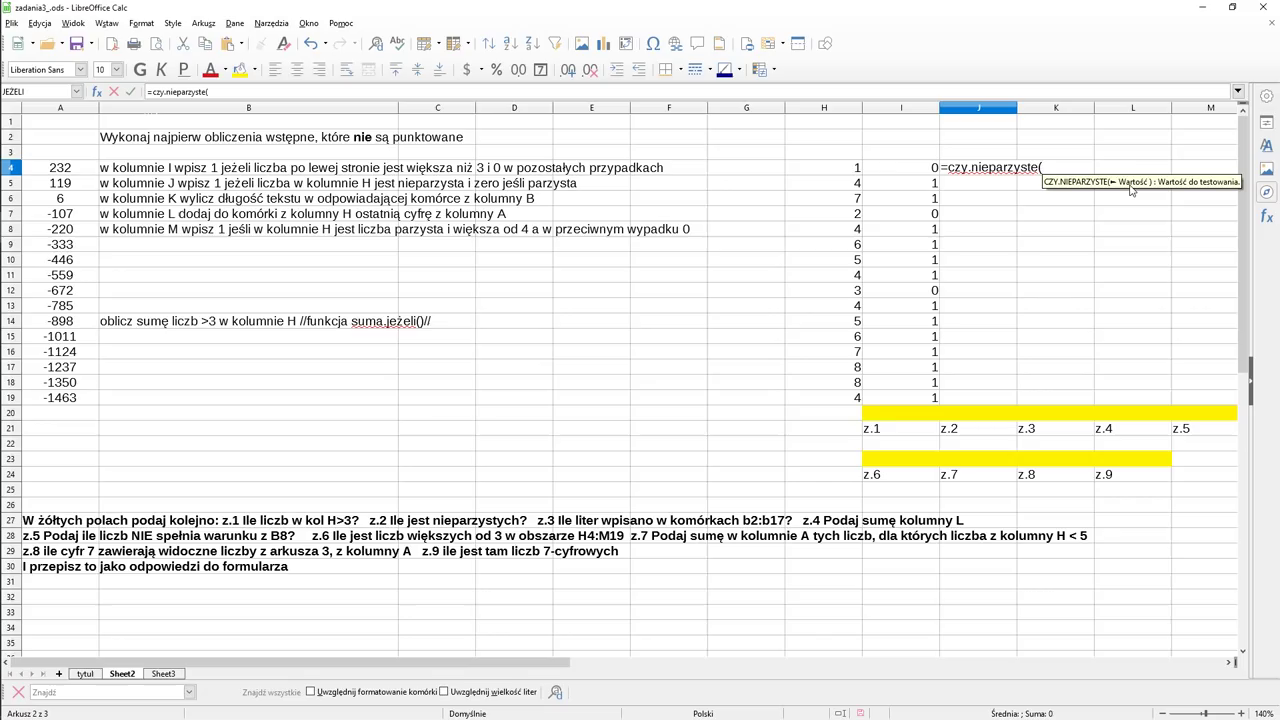
pyautogui.click(852, 170)
pyautogui.write(')')
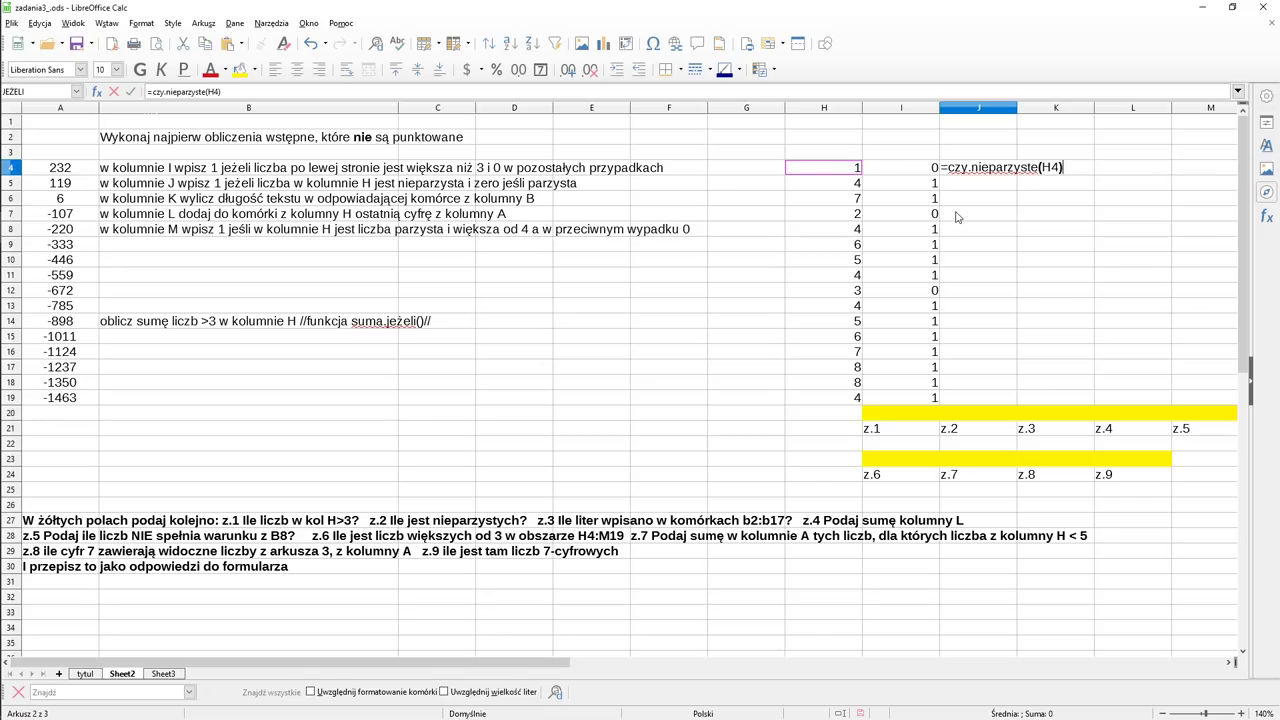
pyautogui.press('Return')
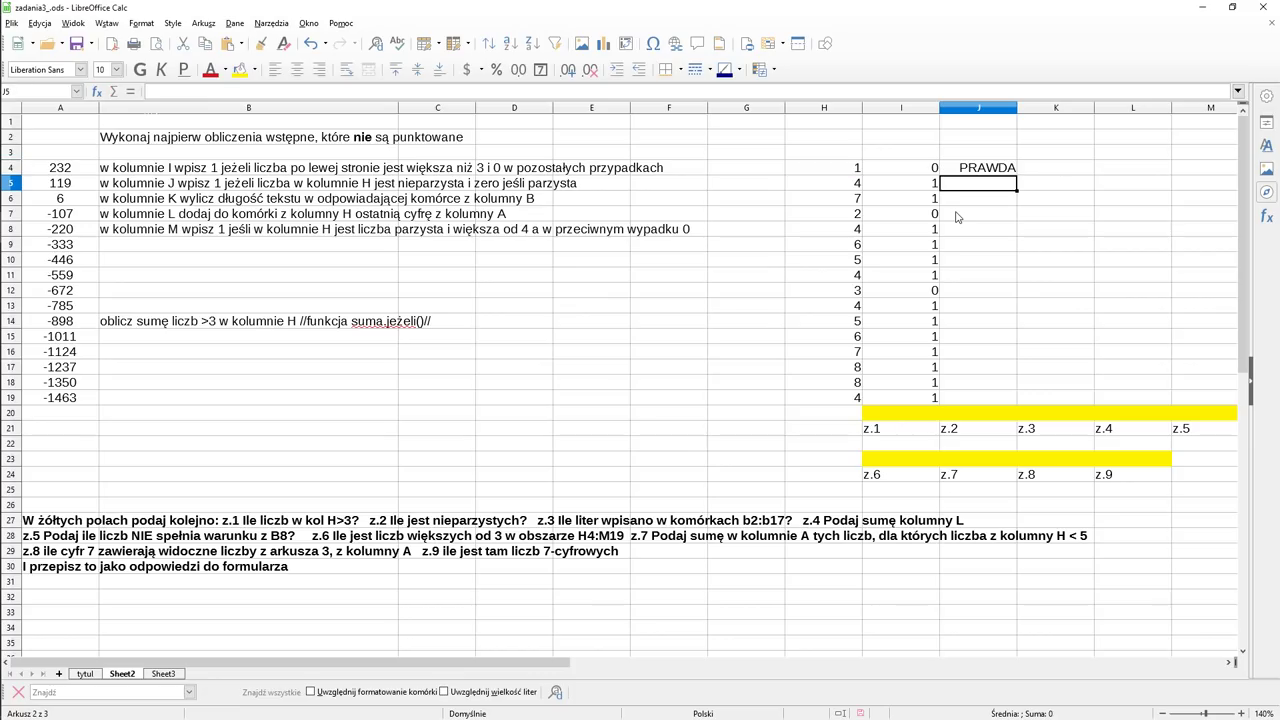
# Step: Fill the CZY.NIEPARZYSTE formula from J4 down to J8 and check the copied formulas against column H
pyautogui.press('Up')
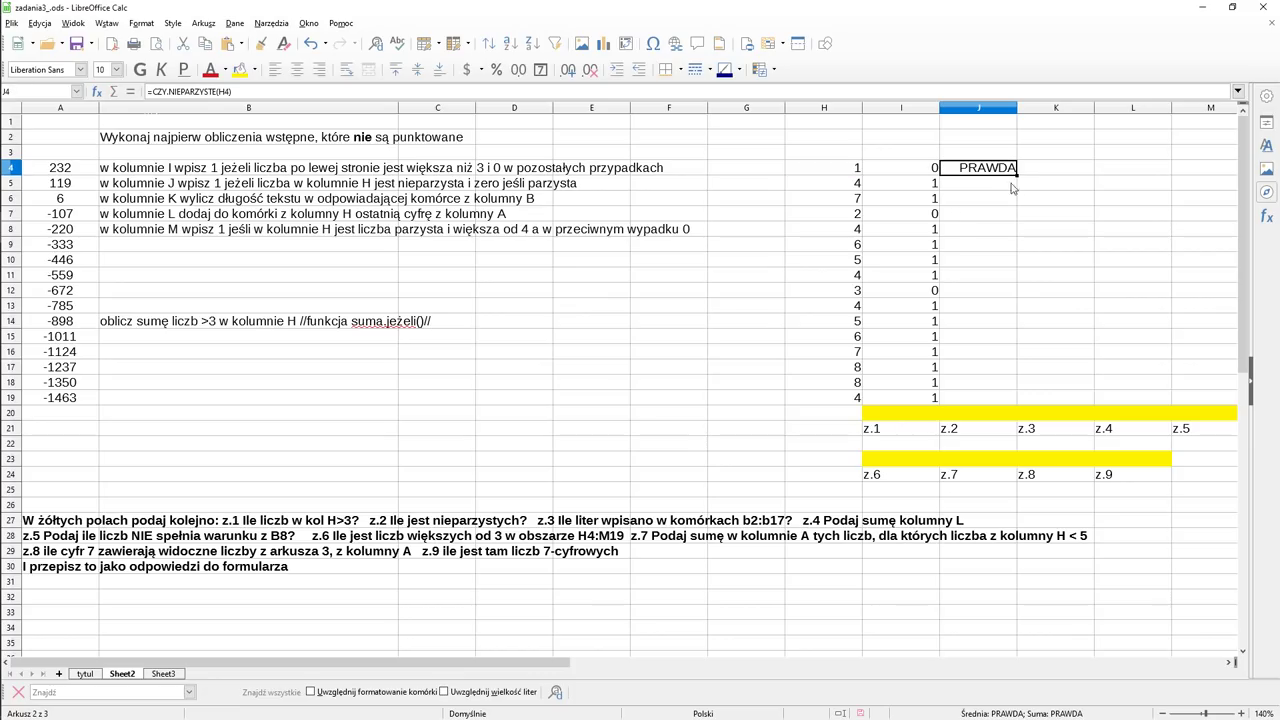
pyautogui.moveTo(1017, 175); pyautogui.dragTo(1006, 247)
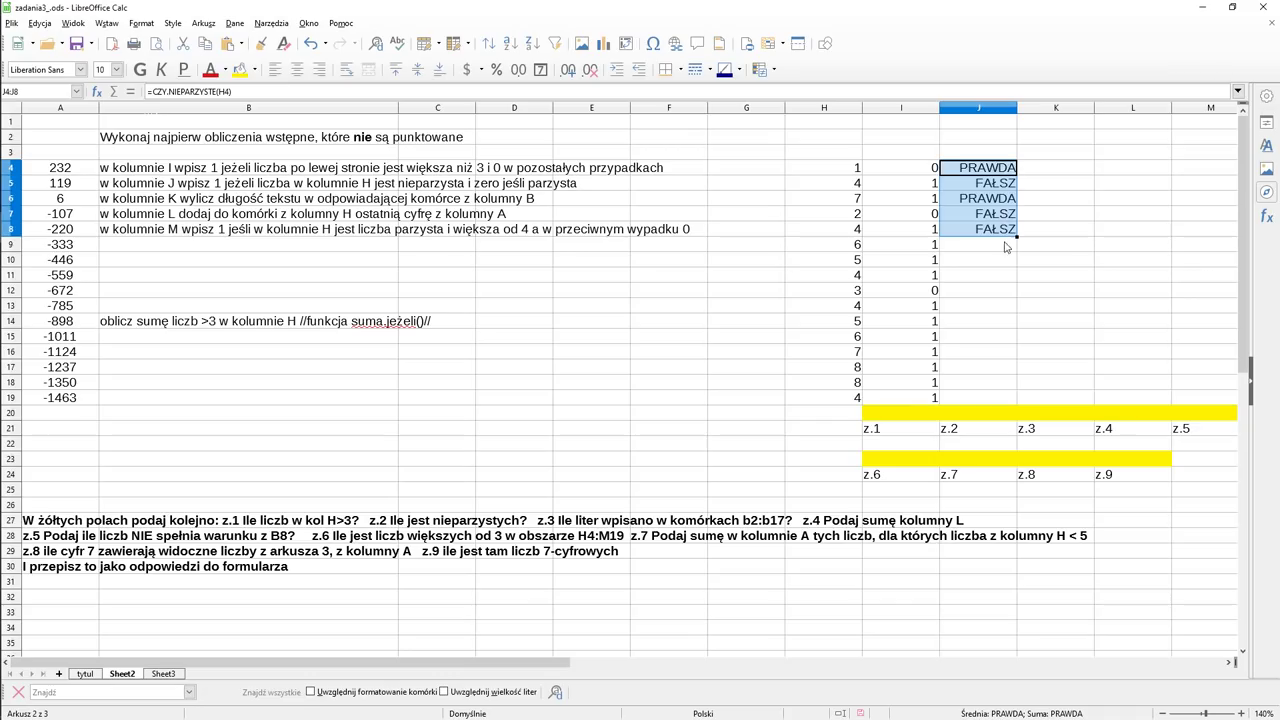
pyautogui.click(1004, 170)
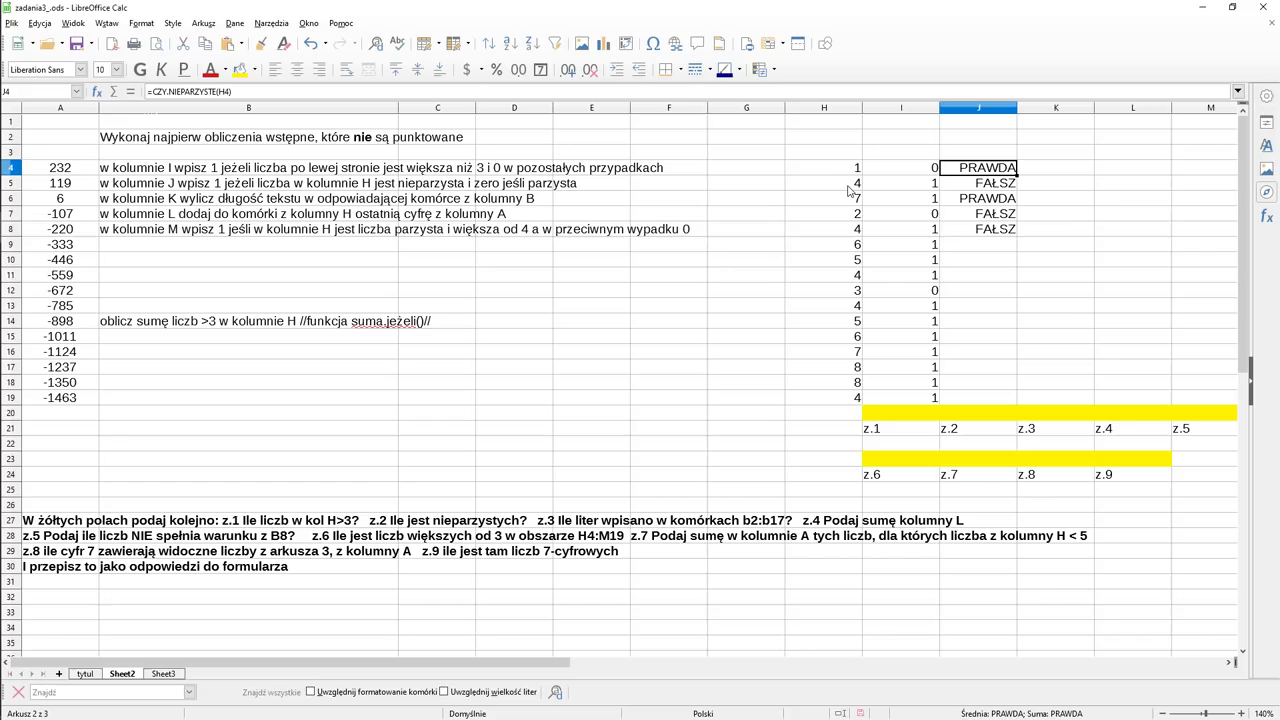
pyautogui.click(968, 188)
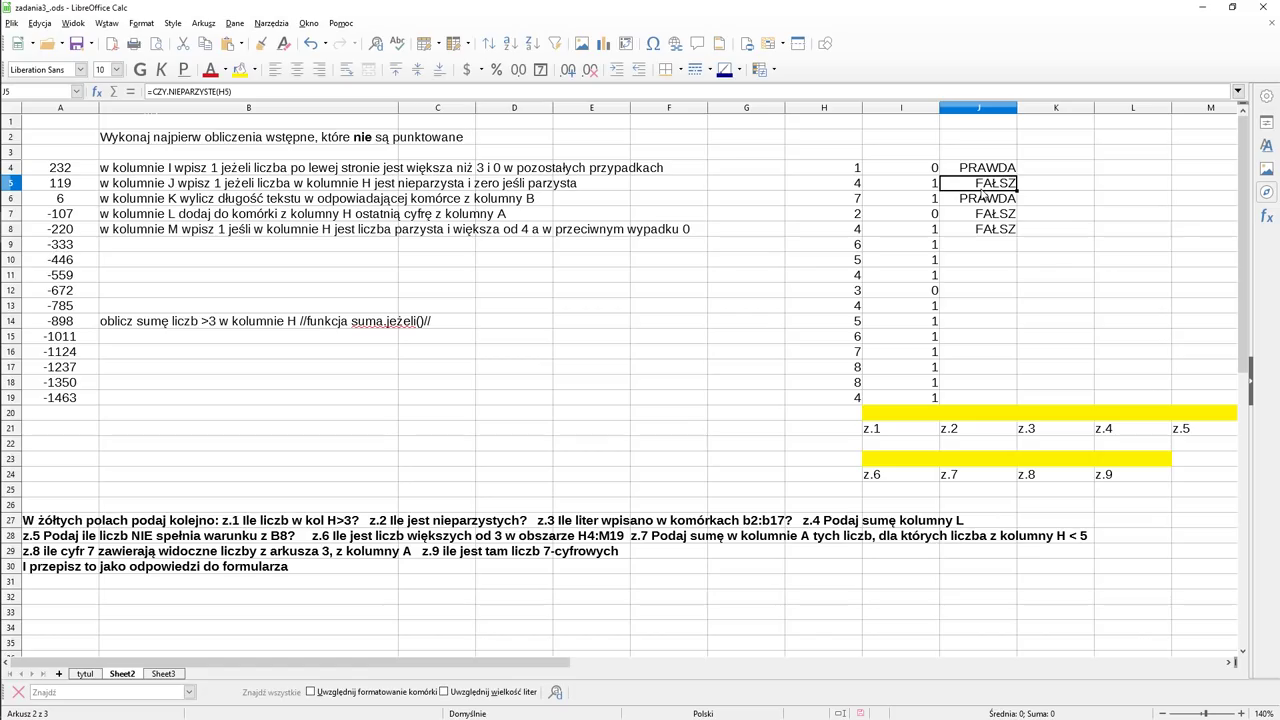
pyautogui.click(979, 174)
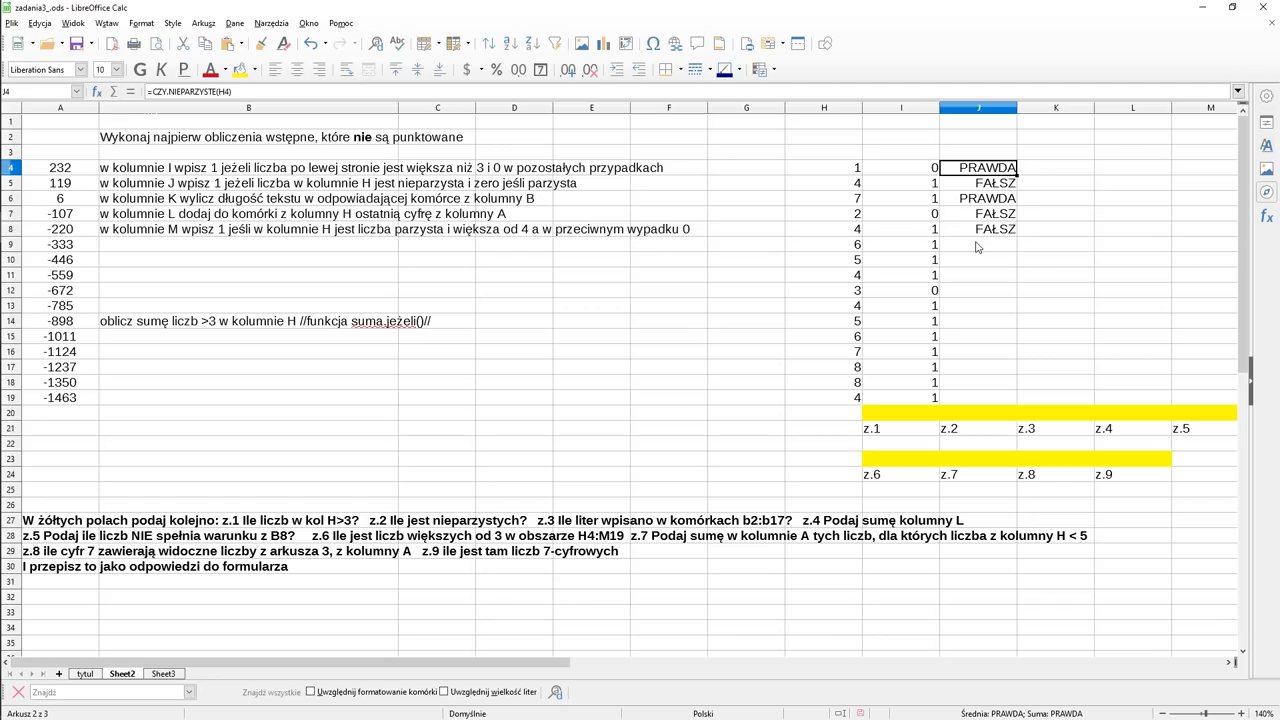
# Step: Wrap J4's odd test in JEŻELI as =JEŻELI(CZY.NIEPARZYSTE(H4);1;0) and fill the formula down to J19
pyautogui.press('F2')
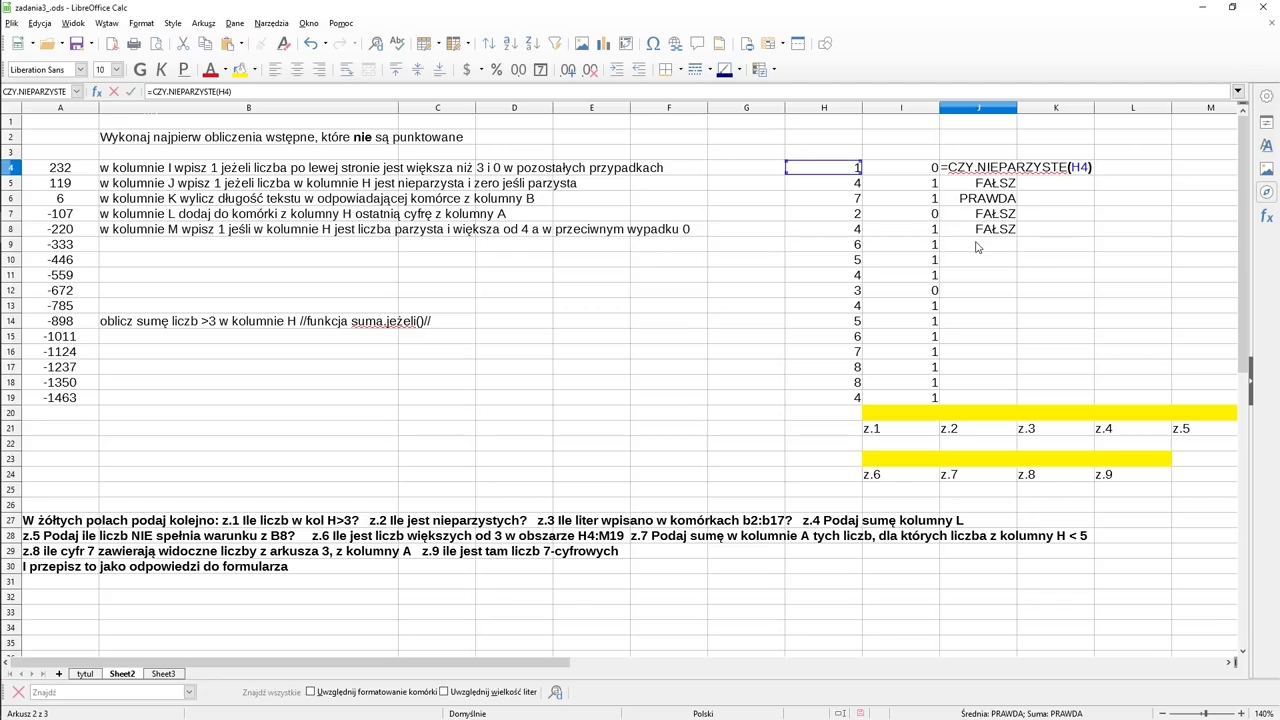
pyautogui.press('Left')
pyautogui.press('Left')
pyautogui.press('Left')
pyautogui.press('Left')
pyautogui.press('Left')
pyautogui.press('Left')
pyautogui.press('Left')
pyautogui.write('j')
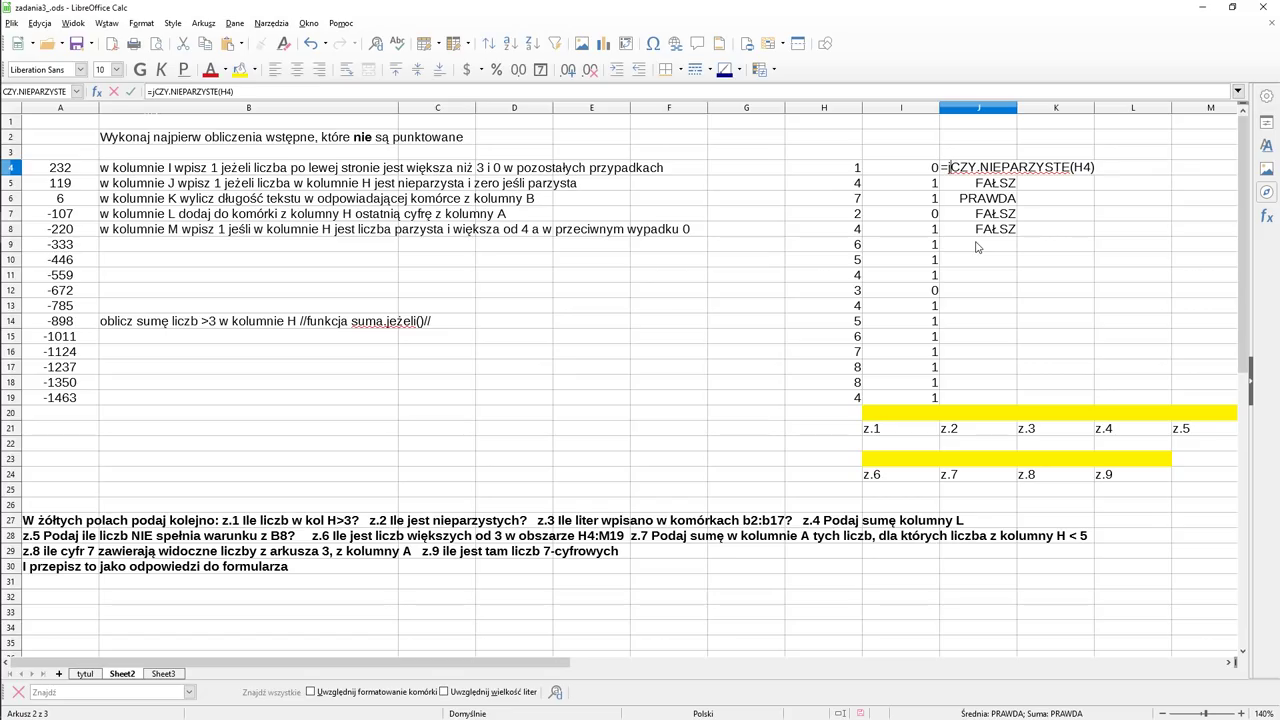
pyautogui.write('eżeli')
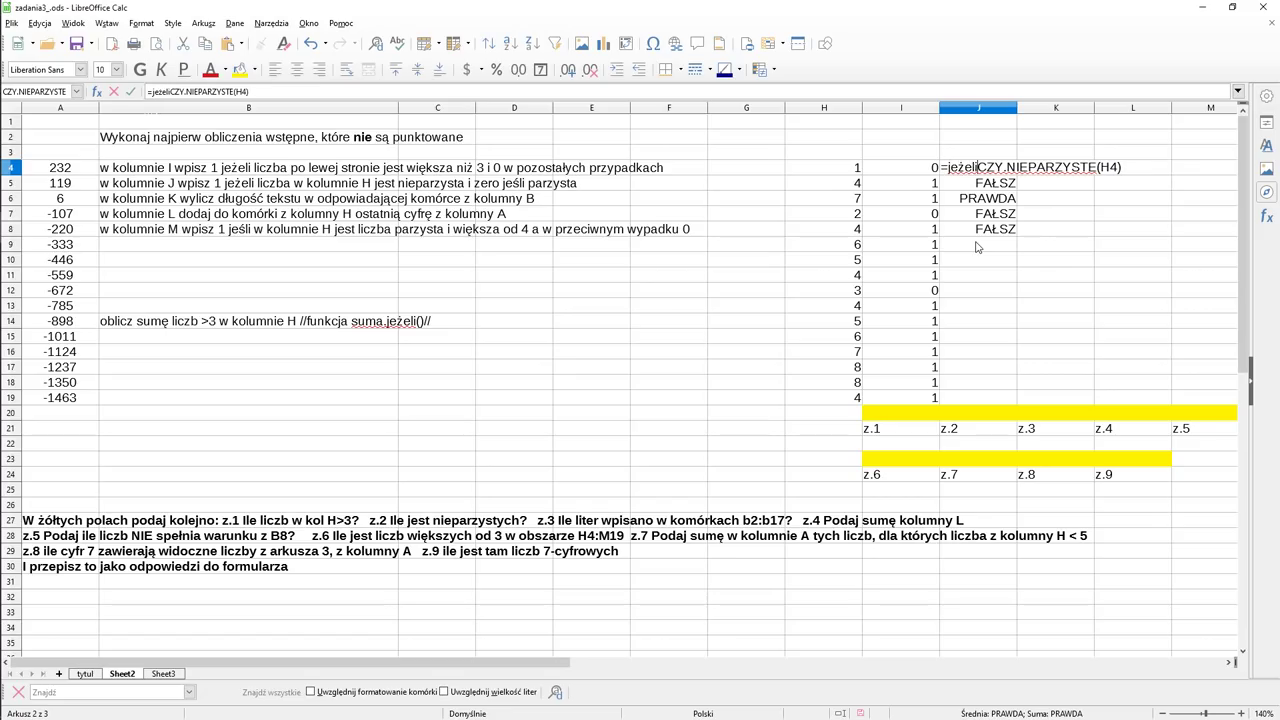
pyautogui.write('(')
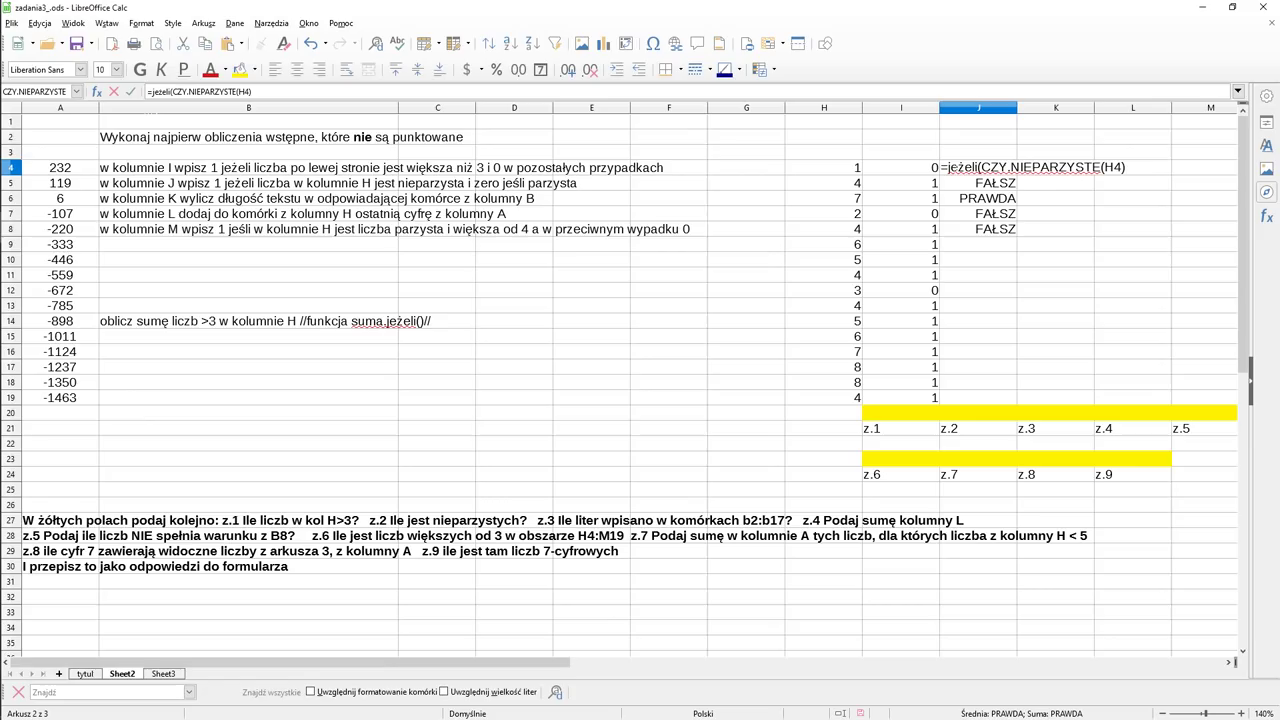
pyautogui.click(1126, 167)
pyautogui.write(';')
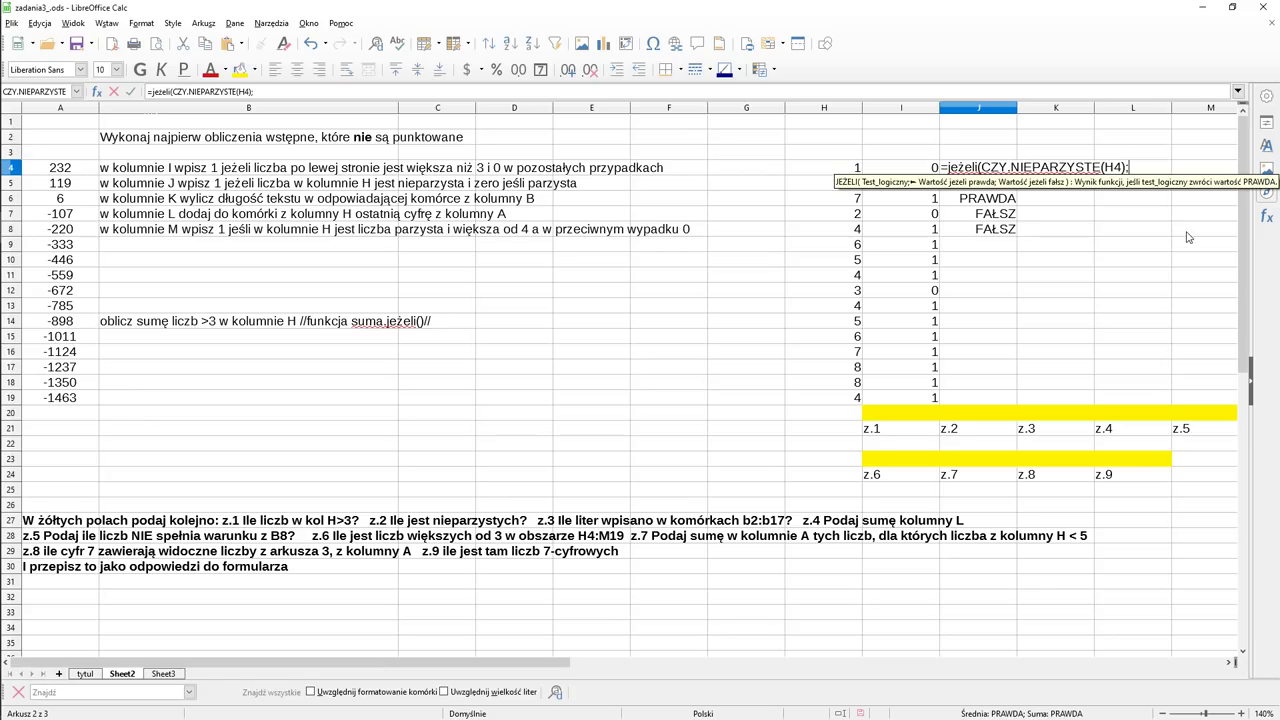
pyautogui.write('1')
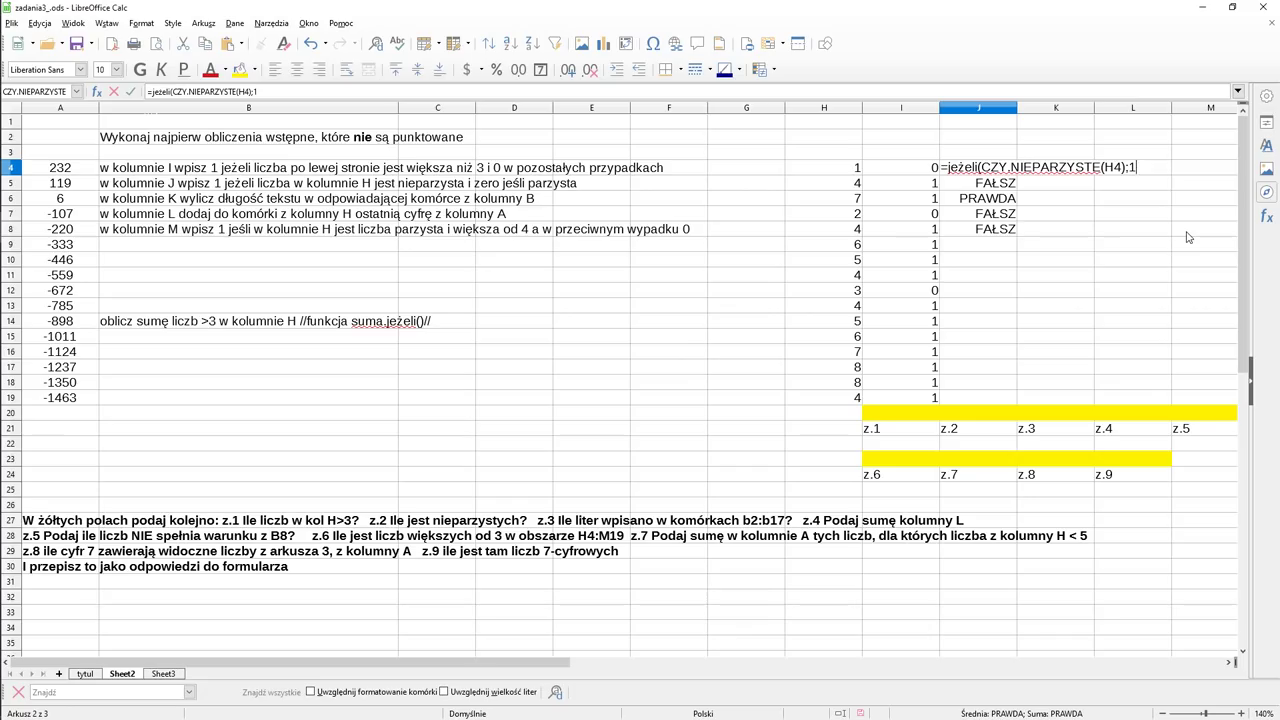
pyautogui.write(';0')
pyautogui.press('Return')
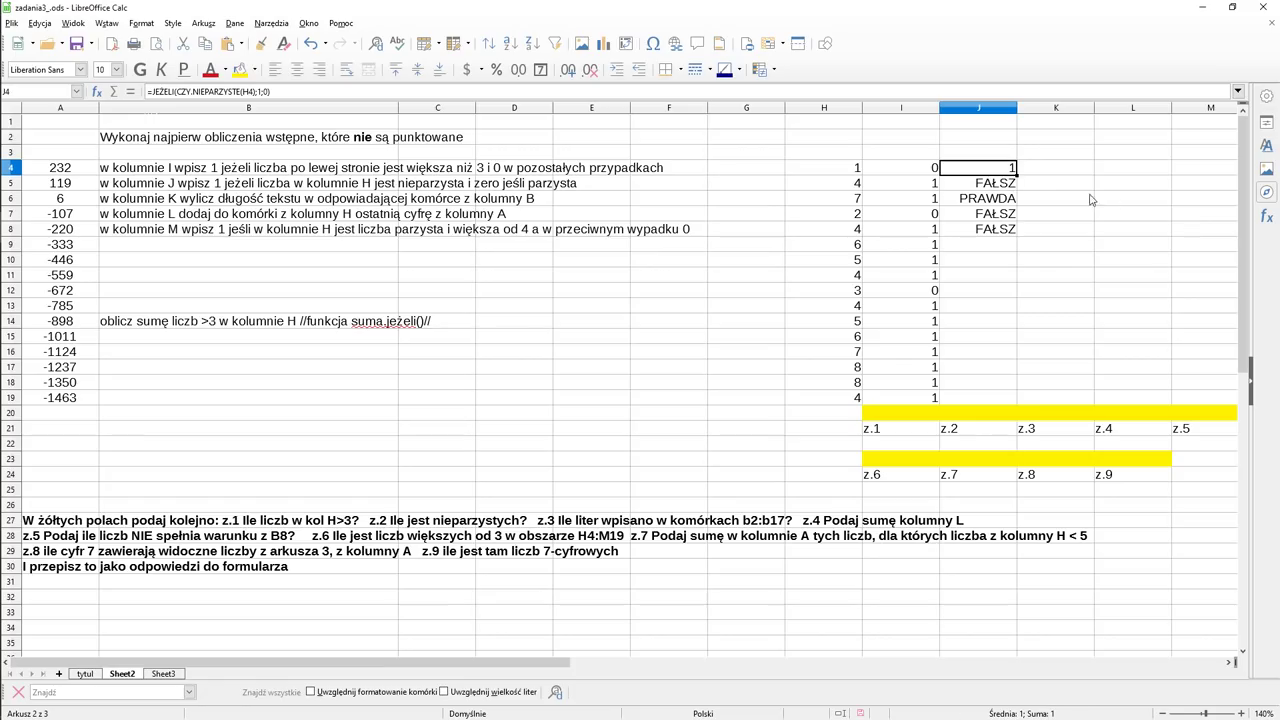
pyautogui.moveTo(1017, 175); pyautogui.dragTo(1008, 400)
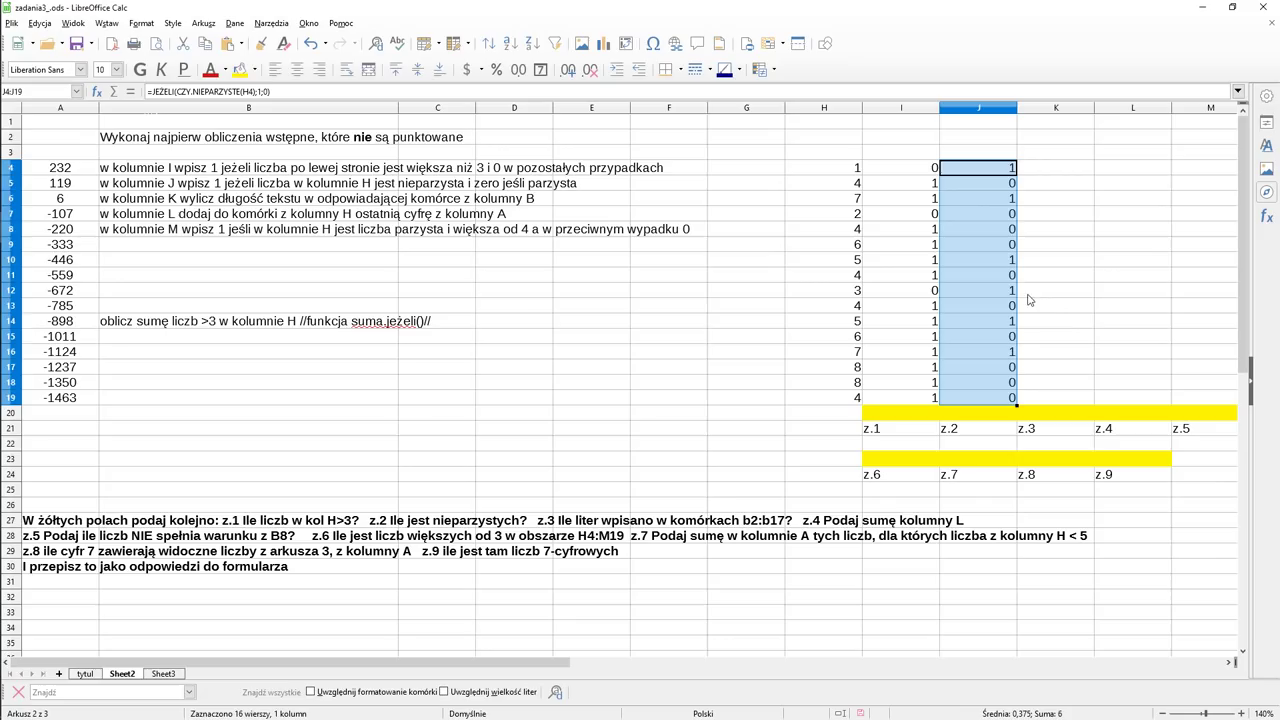
# Step: Check the filled JEŻELI results in column J against the odd and even numbers in column H
pyautogui.click(1000, 262)
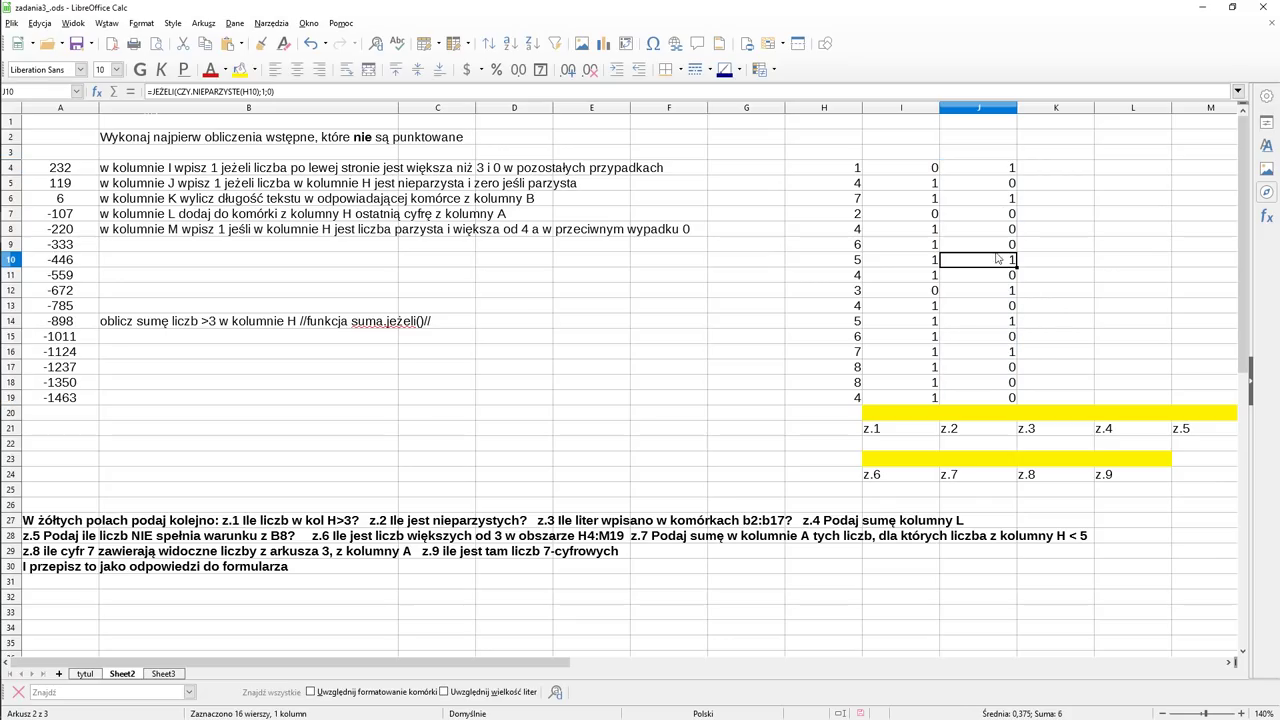
pyautogui.click(1000, 169)
pyautogui.click(858, 203)
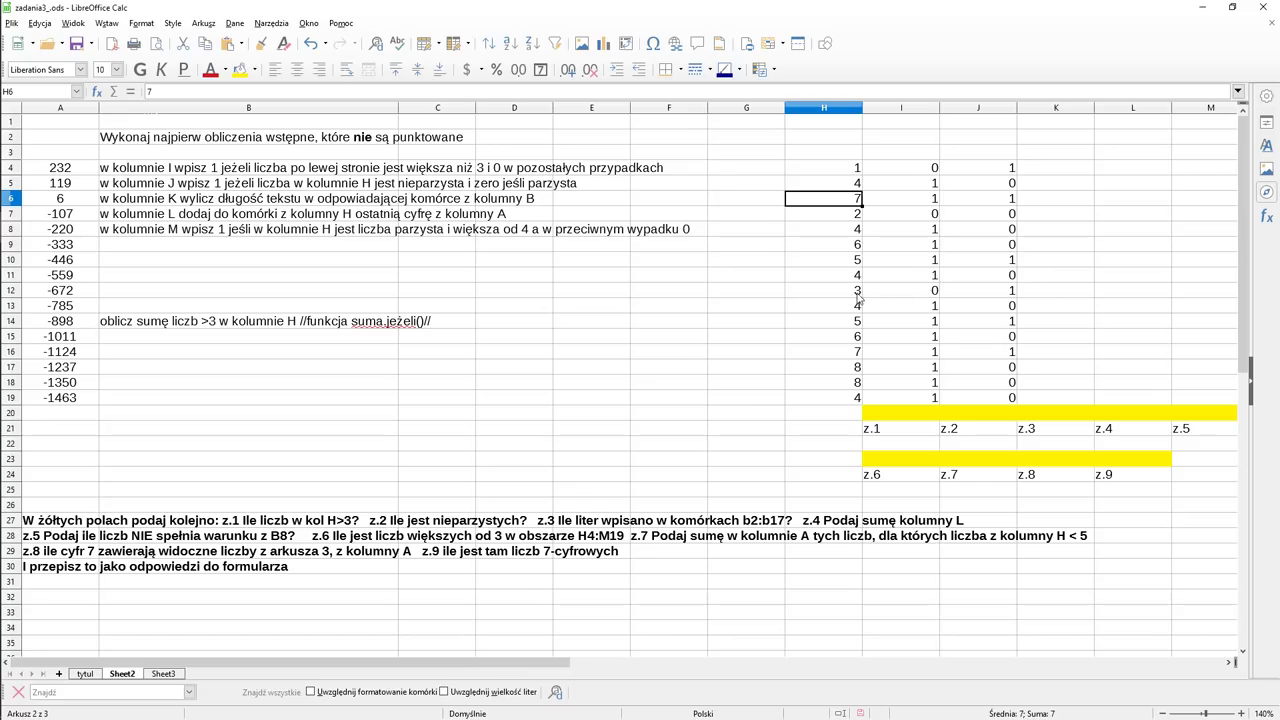
pyautogui.click(1002, 310)
pyautogui.click(996, 183)
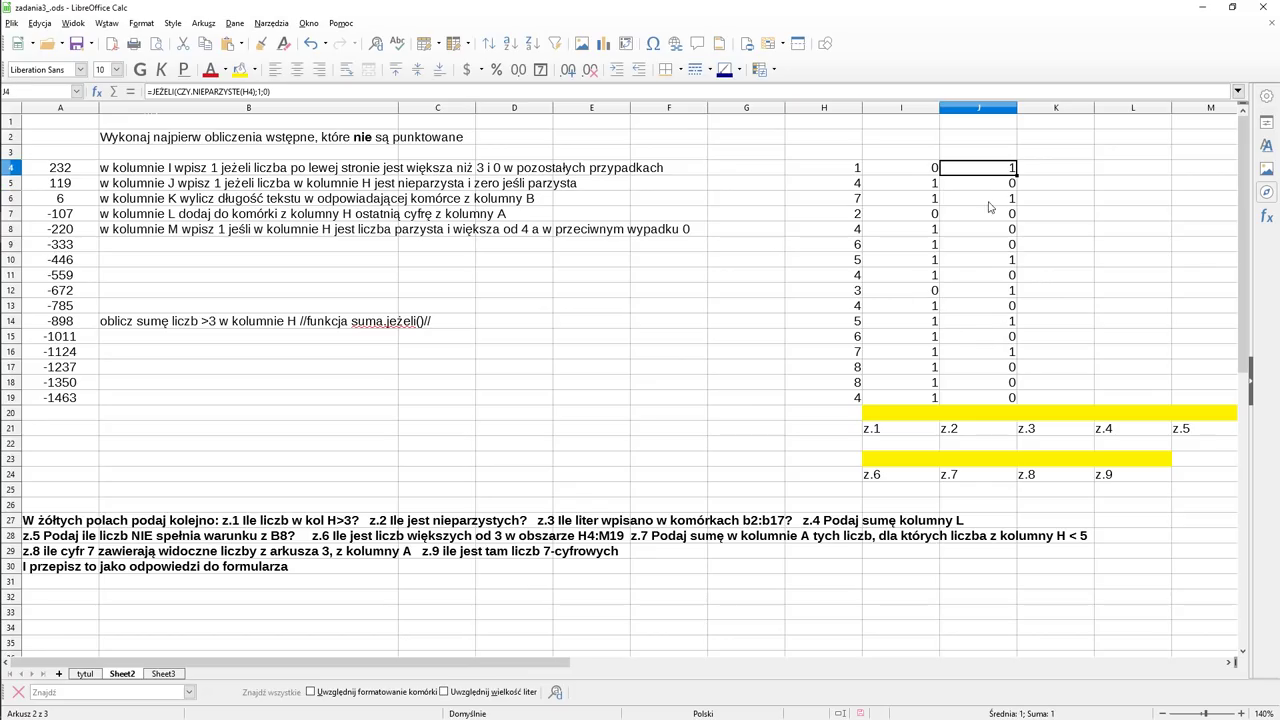
# Step: Clear the formulas from cells J5 to J15, keeping the one in J4
pyautogui.moveTo(991, 190); pyautogui.dragTo(980, 338)
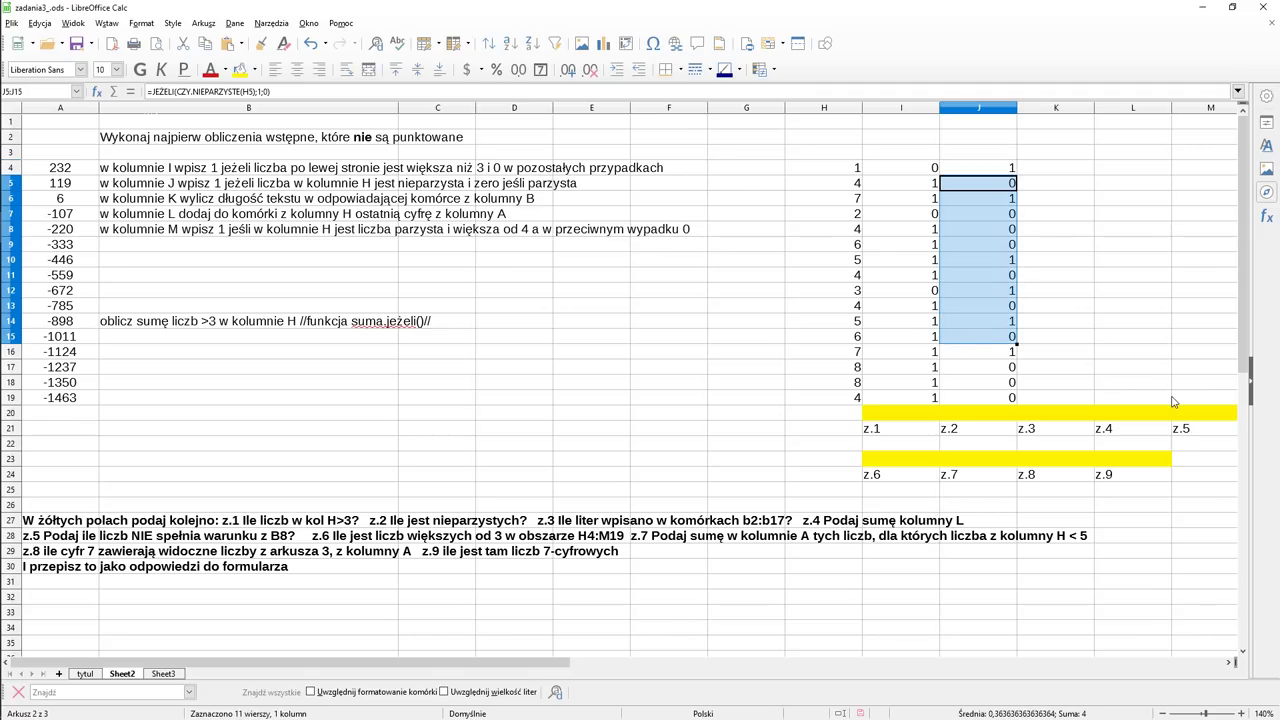
pyautogui.press('Delete')
pyautogui.press('Up')
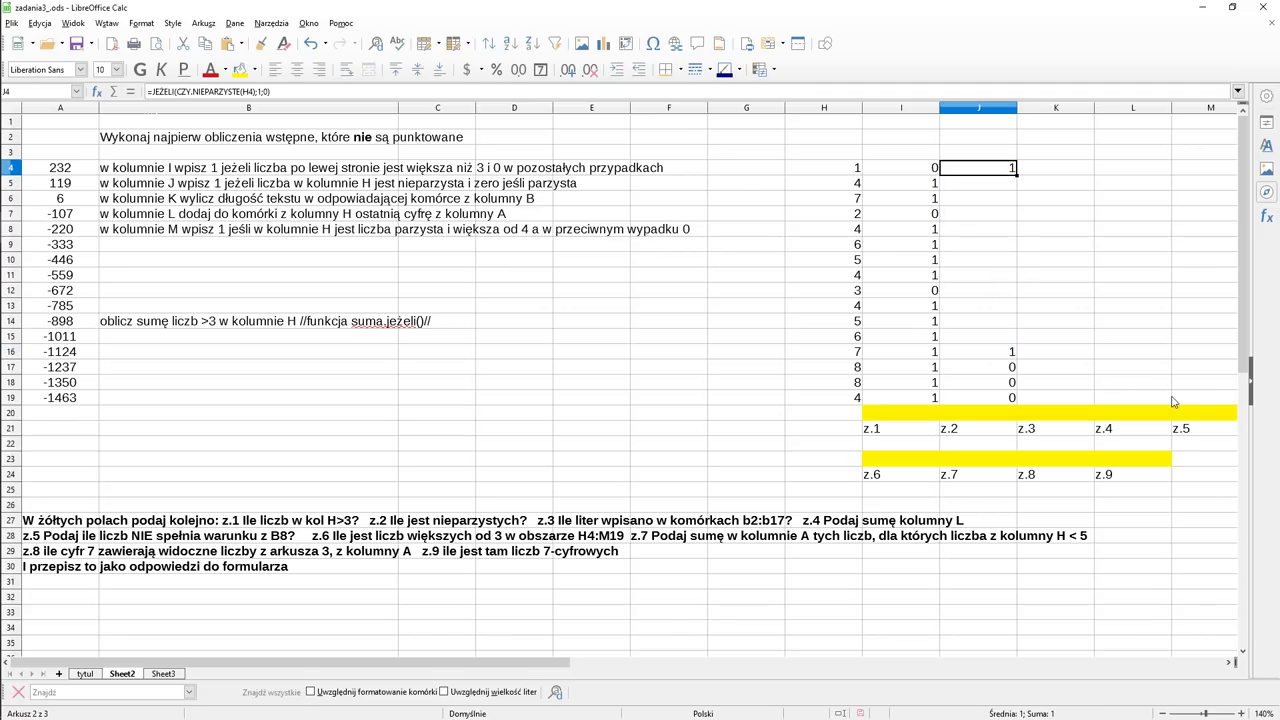
# Step: Enter =MOD(H6;2) in cell J6 to get the remainder of division by 2, and fill it down to J13
pyautogui.press('Down')
pyautogui.press('Down')
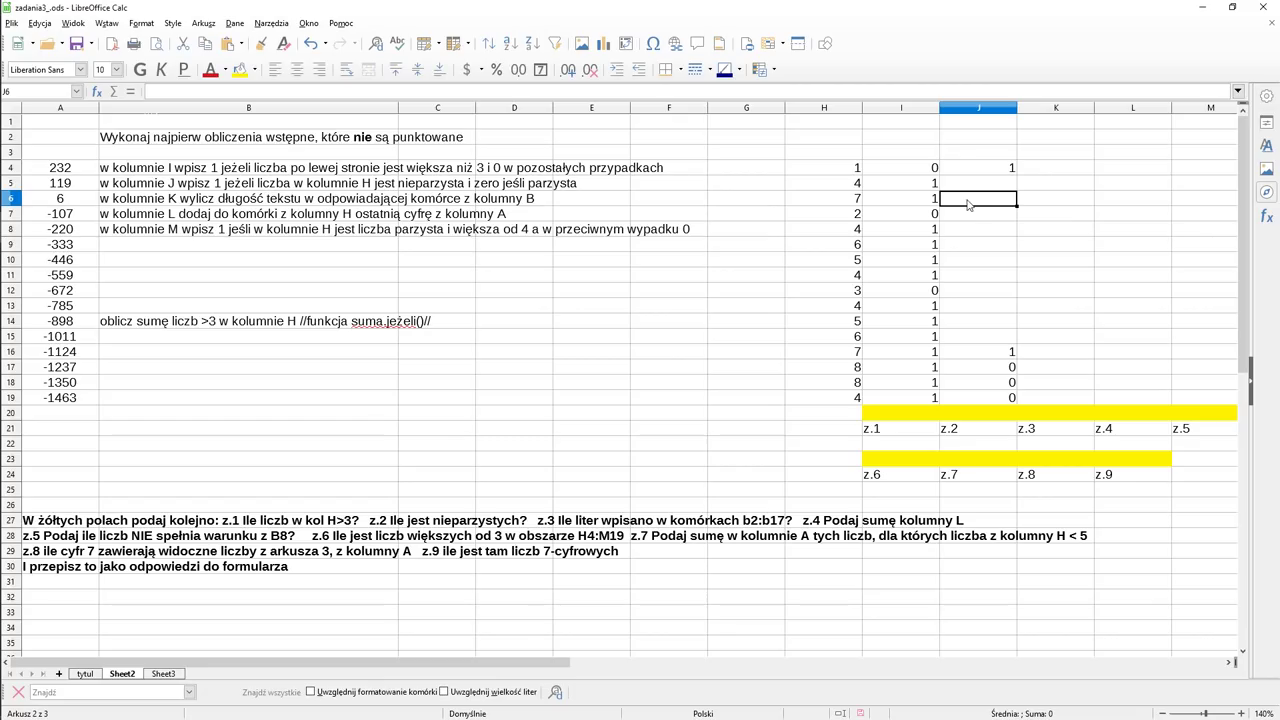
pyautogui.write('=mod(')
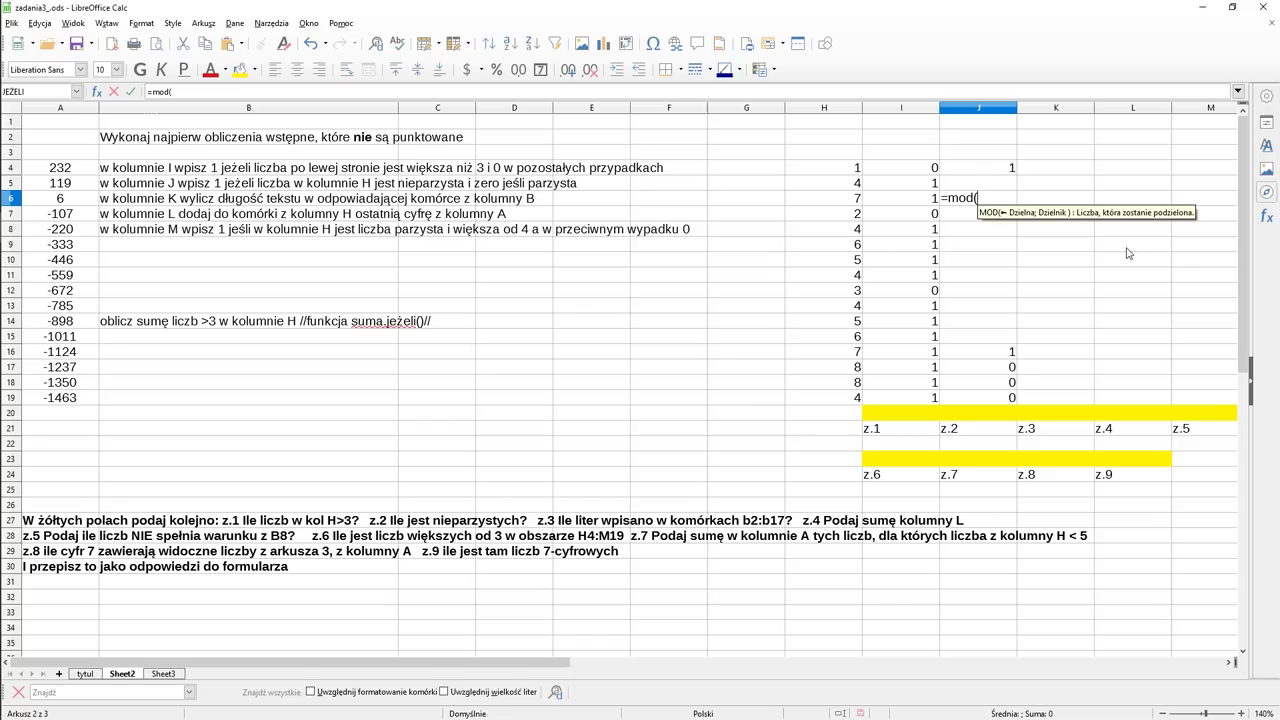
pyautogui.click(840, 202)
pyautogui.write(';')
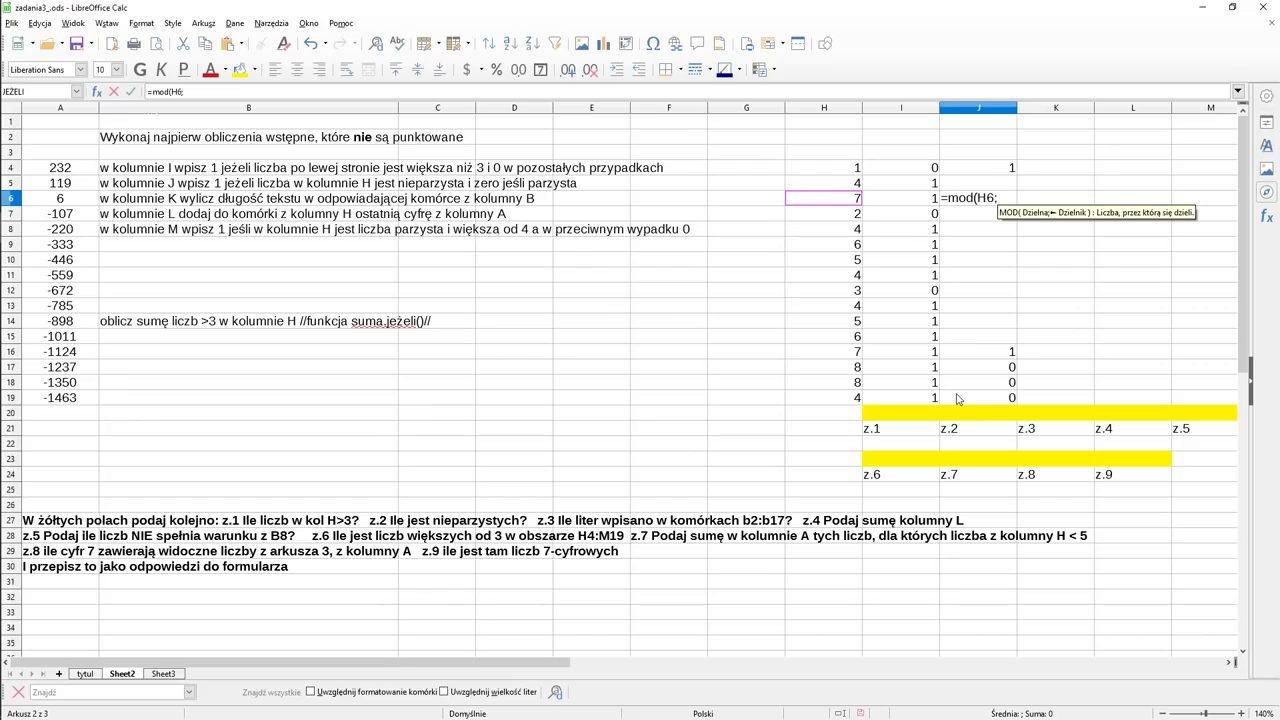
pyautogui.write('2')
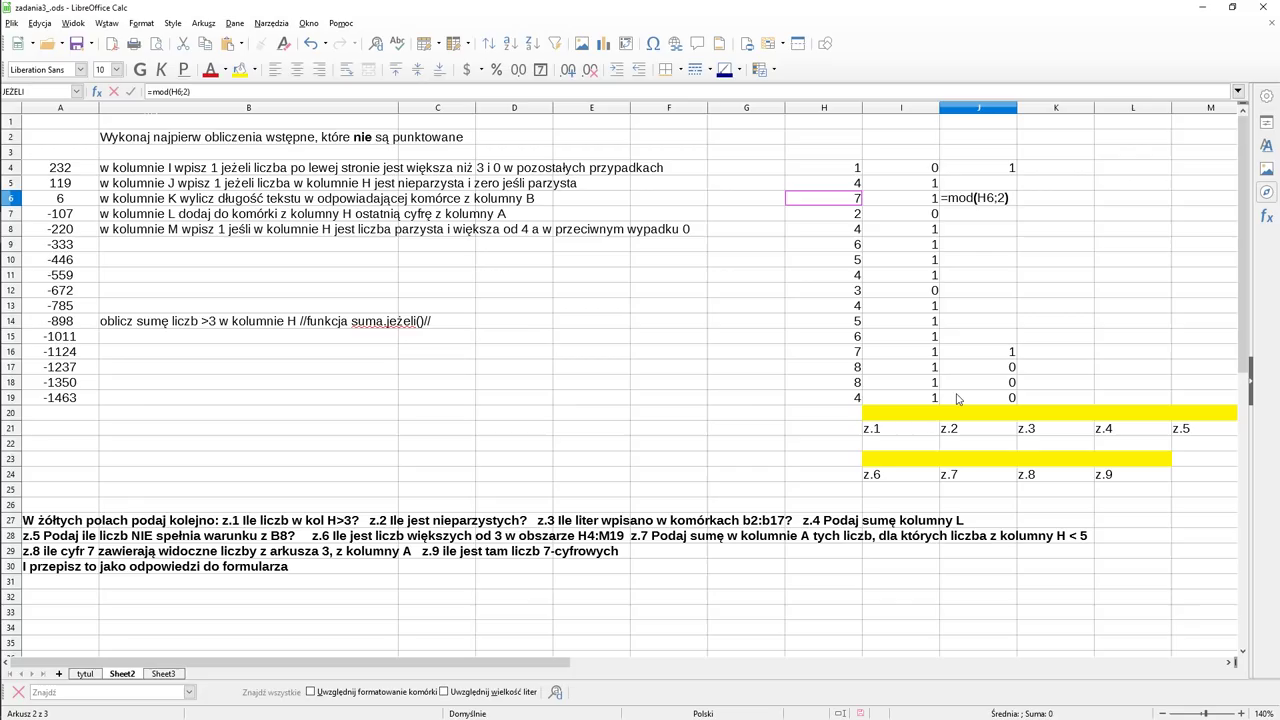
pyautogui.press('Return')
pyautogui.press('Up')
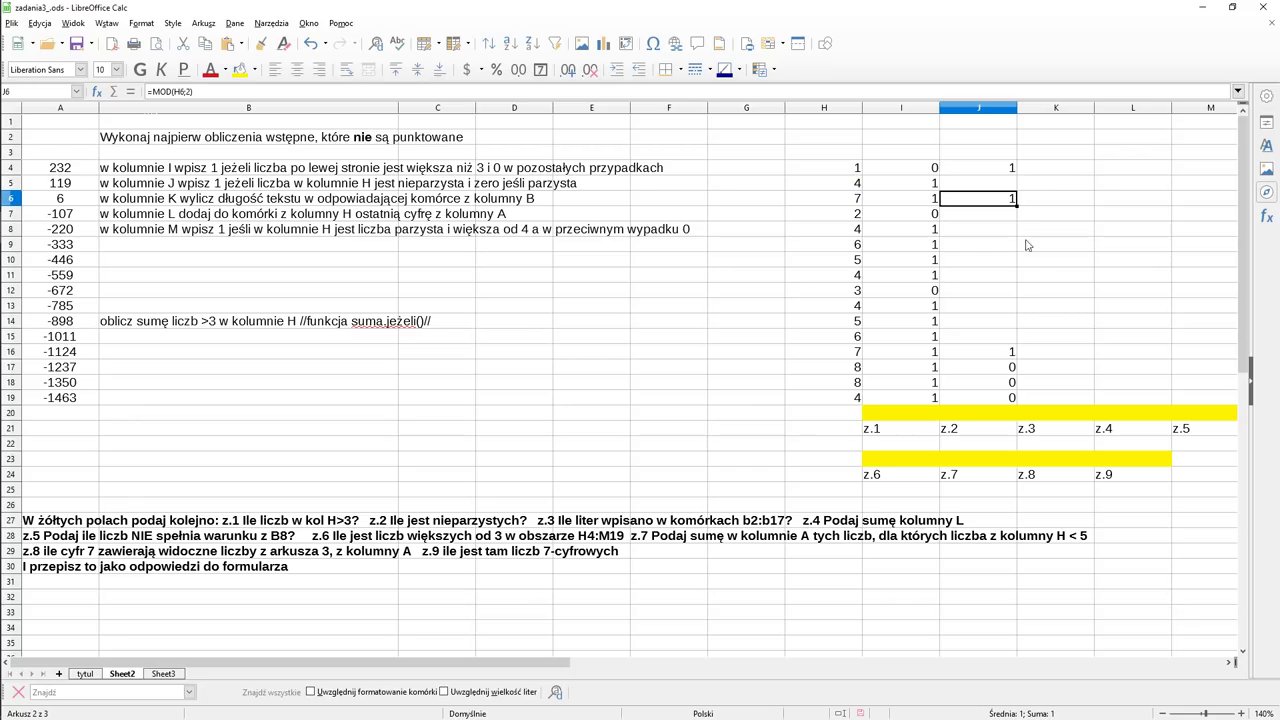
pyautogui.moveTo(1016, 204); pyautogui.dragTo(1006, 308)
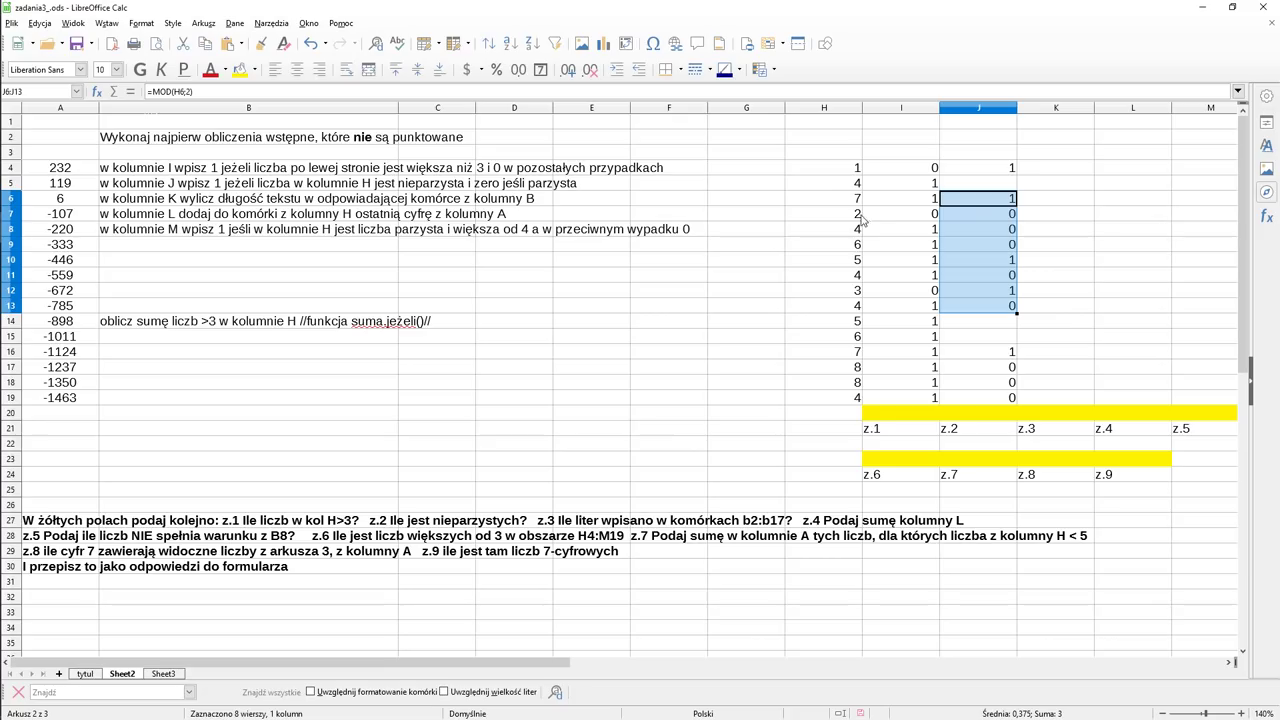
# Step: Check the MOD results against the numbers in H10 and H12, and inspect the formula in J7
pyautogui.click(857, 261)
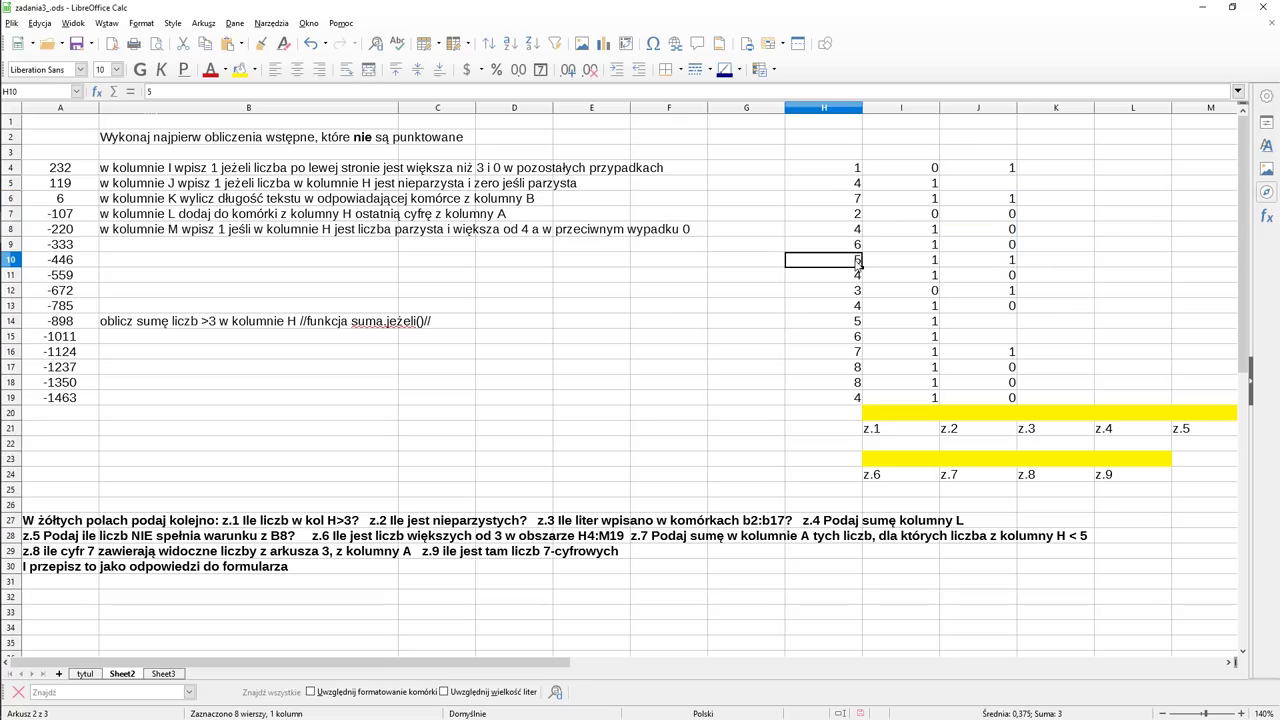
pyautogui.click(858, 293)
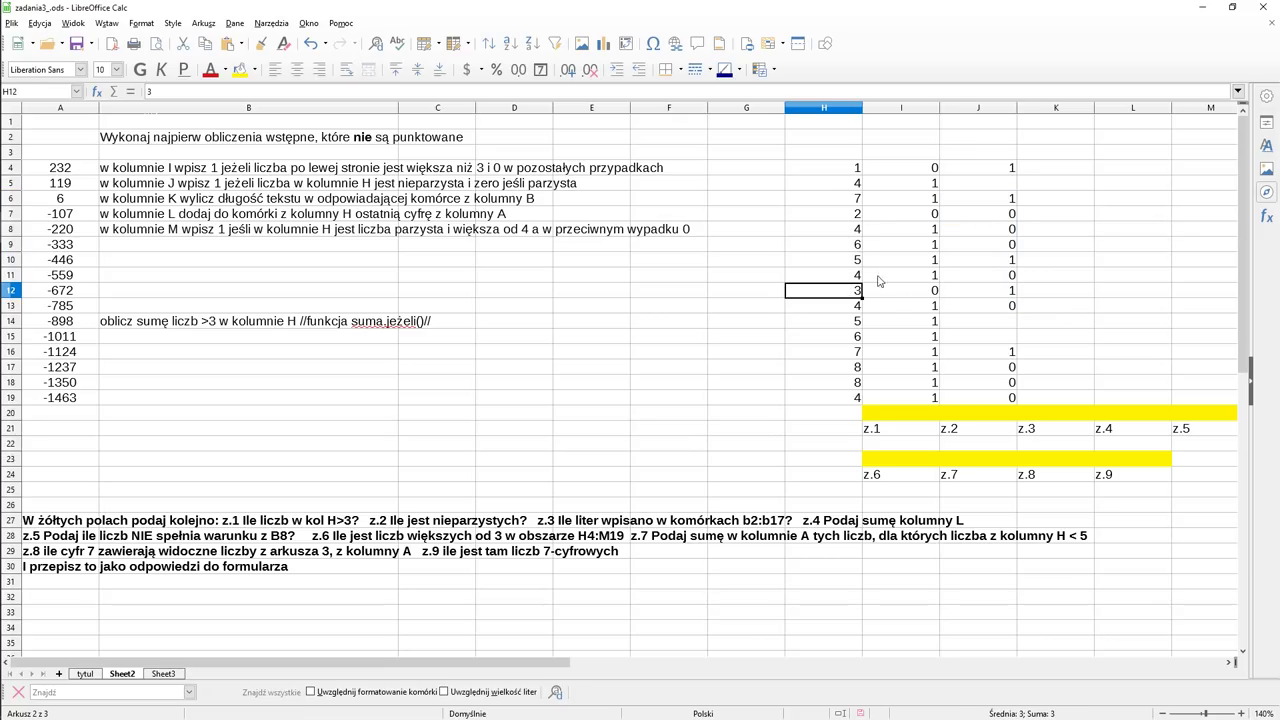
pyautogui.click(1007, 217)
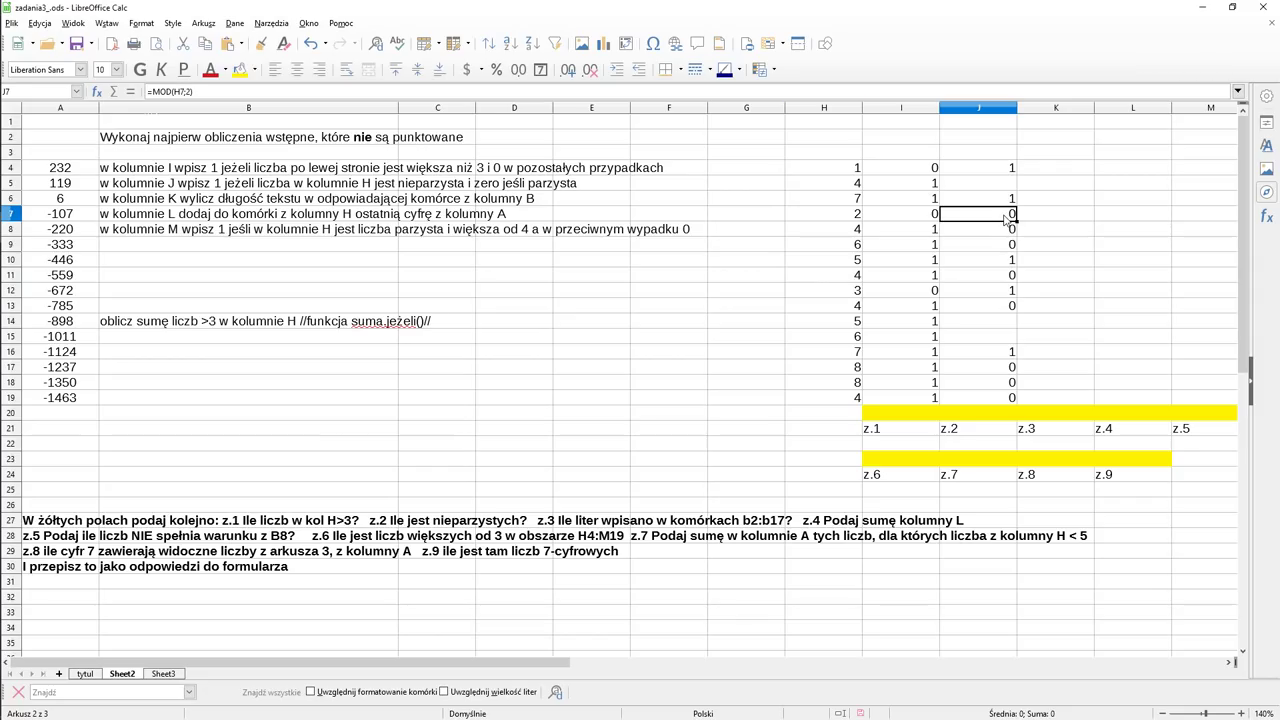
pyautogui.doubleClick(1007, 217)
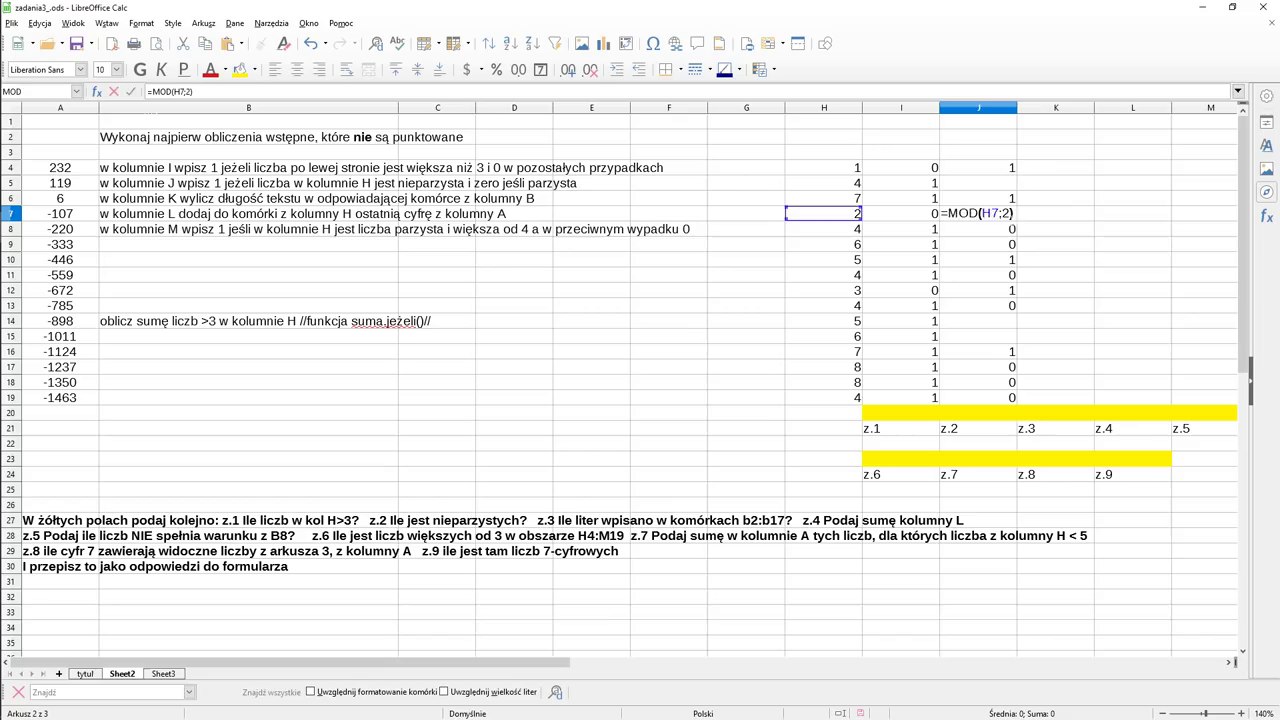
pyautogui.press('Escape')
# Step: Compare the JEŻELI with CZY.NIEPARZYSTE formula in J4 with the shorter MOD formula in J6
pyautogui.click(983, 174)
pyautogui.press('F2')
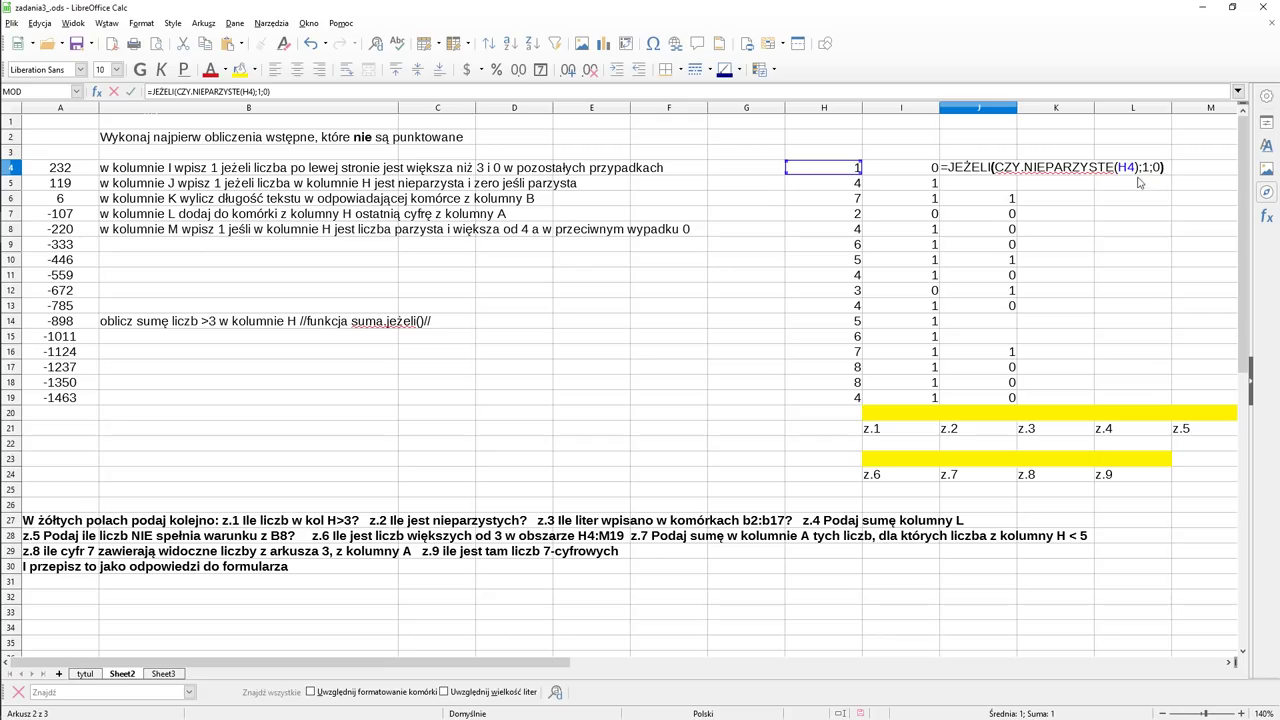
pyautogui.press('Escape')
pyautogui.click(1006, 203)
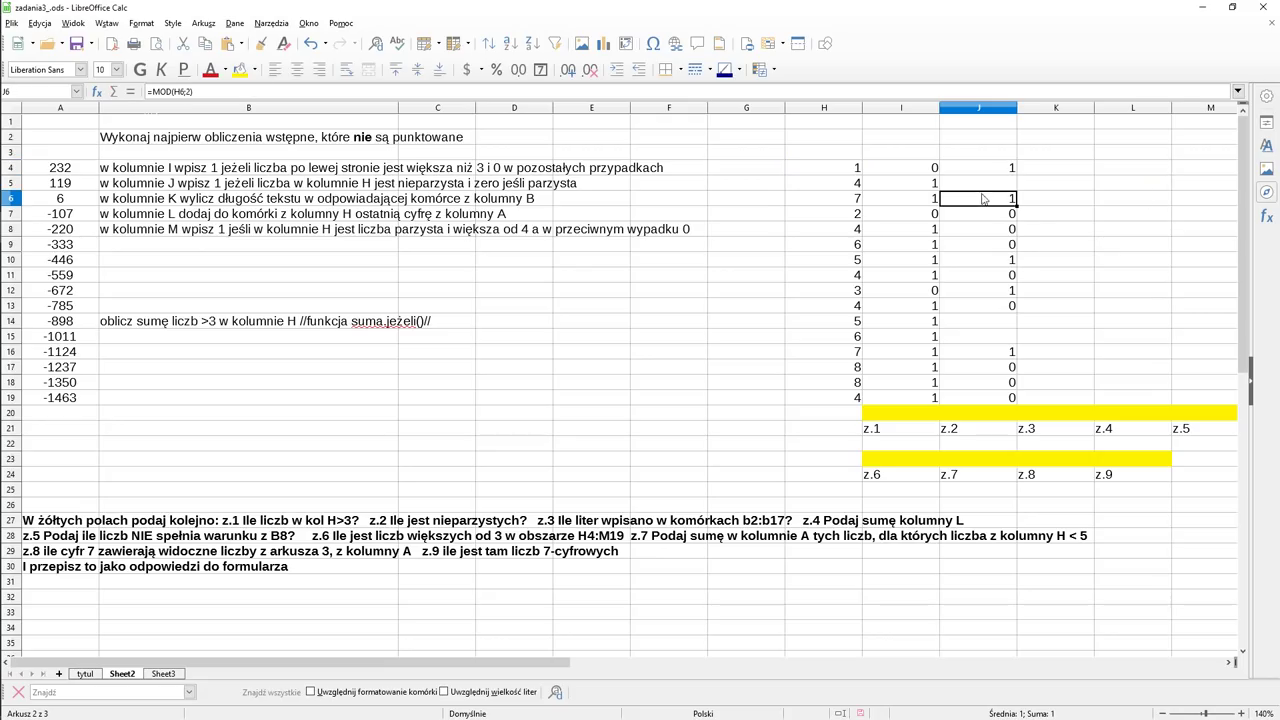
pyautogui.doubleClick(985, 203)
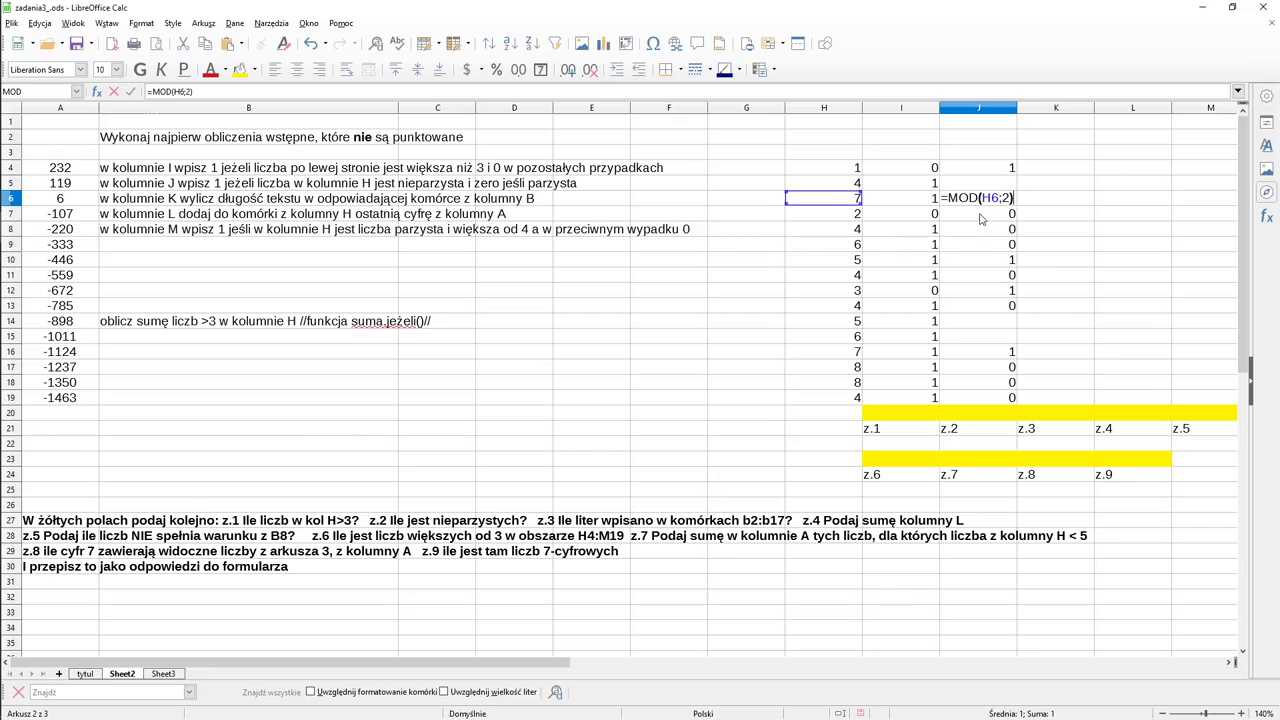
pyautogui.click(990, 172)
pyautogui.doubleClick(987, 172)
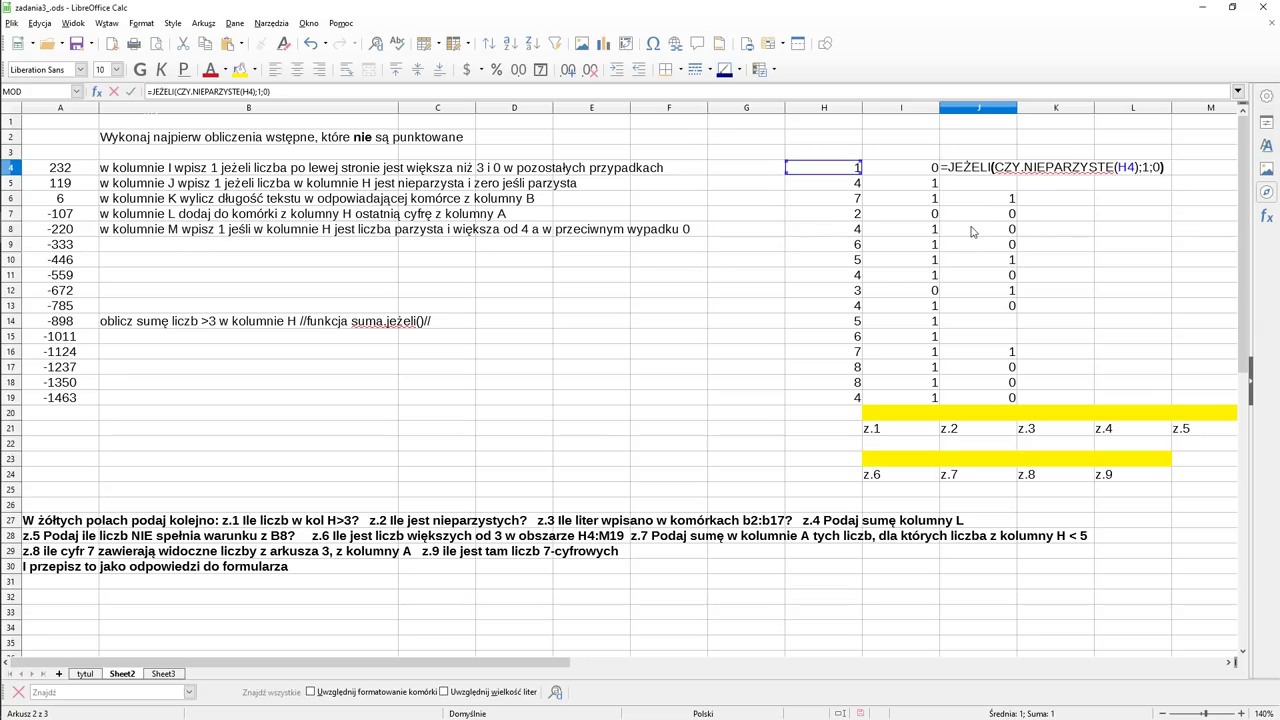
pyautogui.press('Escape')
# Step: Copy the MOD formula from J6 over the whole range J4:J19, overwriting the existing contents
pyautogui.click(985, 203)
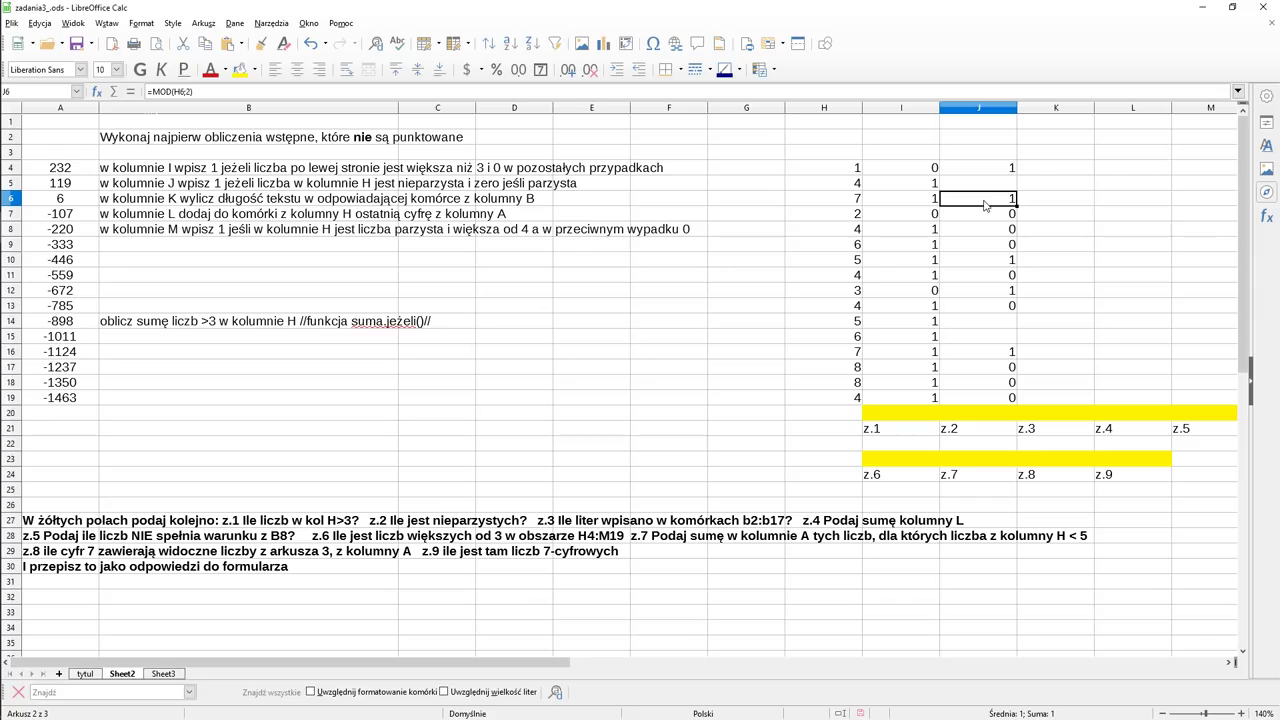
pyautogui.hotkey('ctrl', 'c')
pyautogui.moveTo(988, 170); pyautogui.dragTo(993, 400)
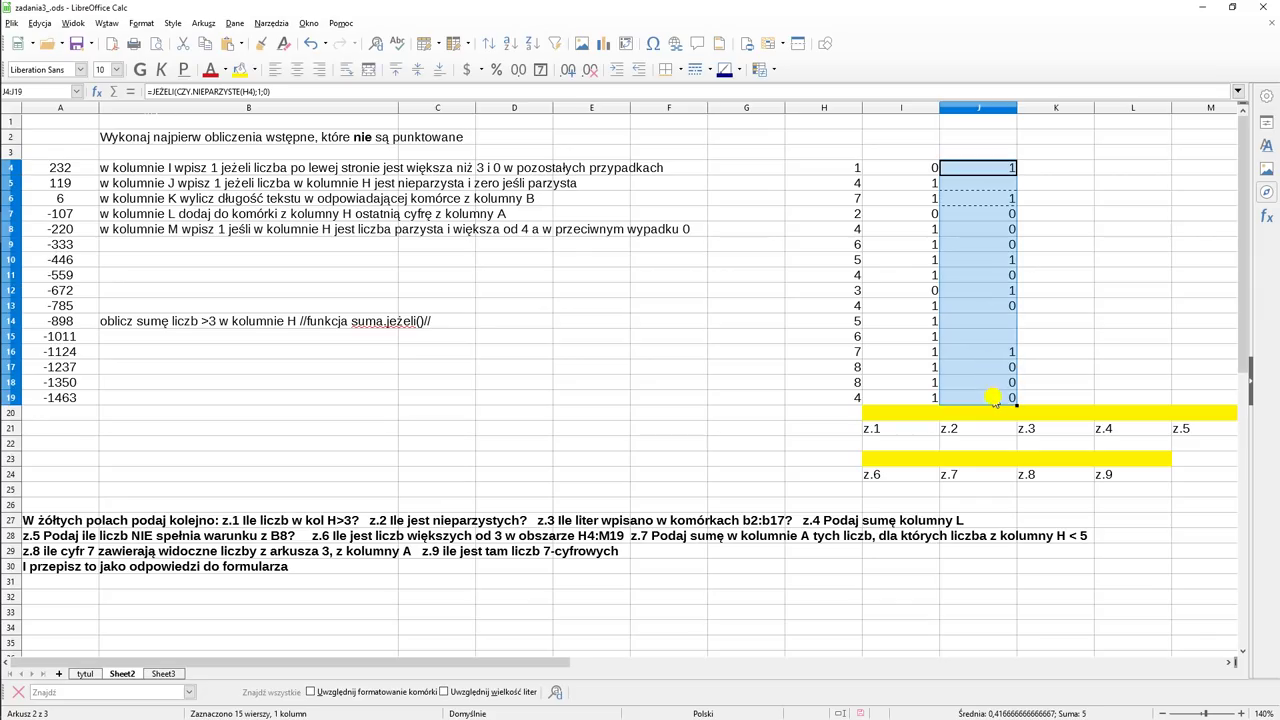
pyautogui.hotkey('ctrl', 'v')
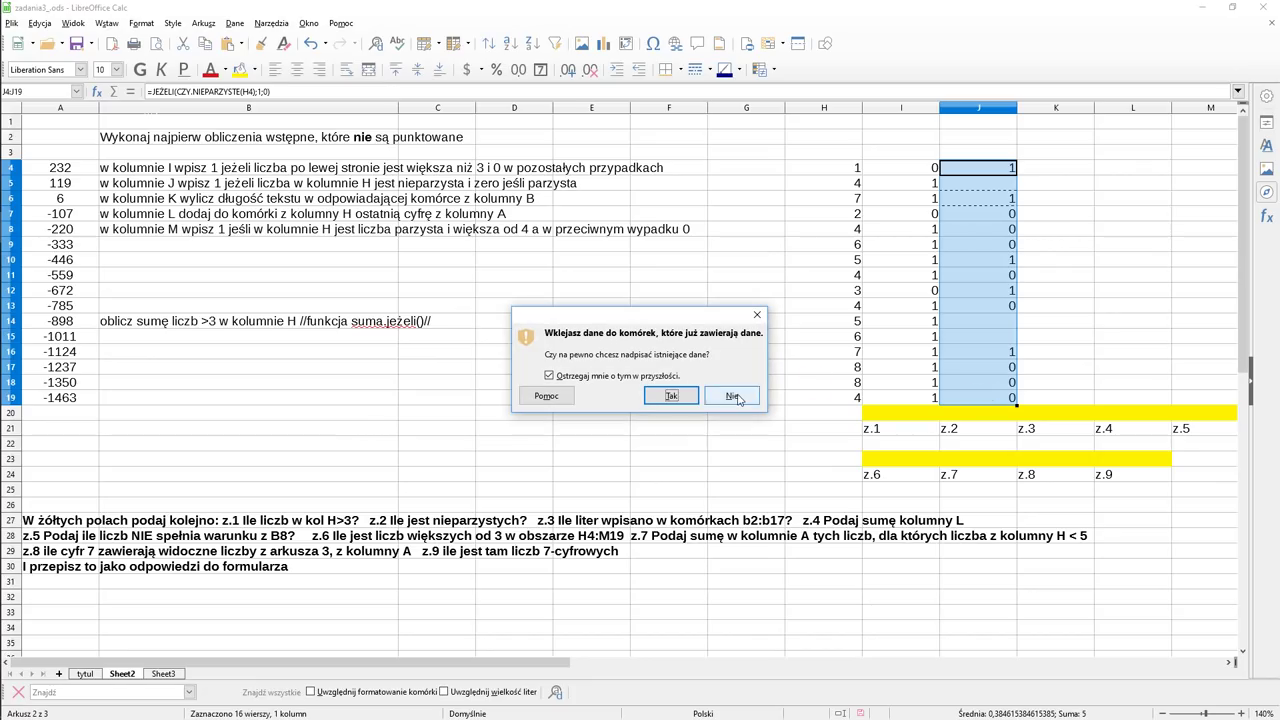
pyautogui.click(672, 397)
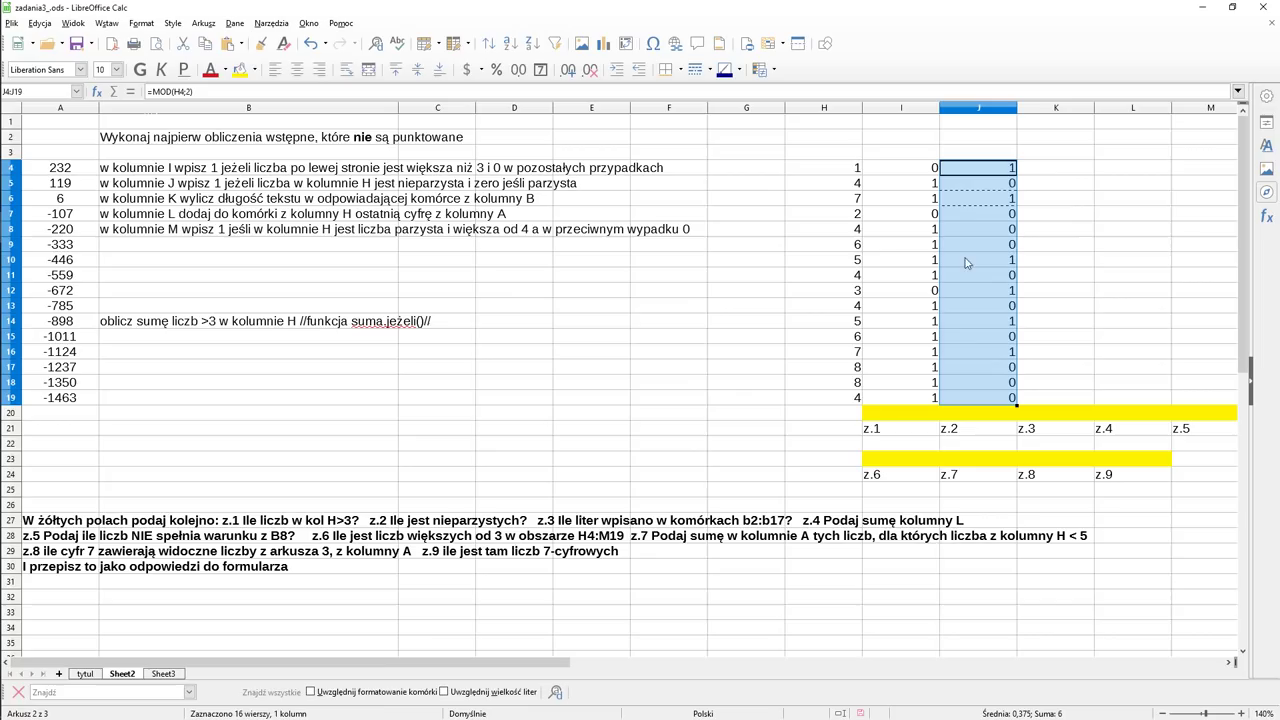
# Step: Insert the text function DŁ with B4 as its argument in K4, and fill it down to K19
pyautogui.click(1047, 173)
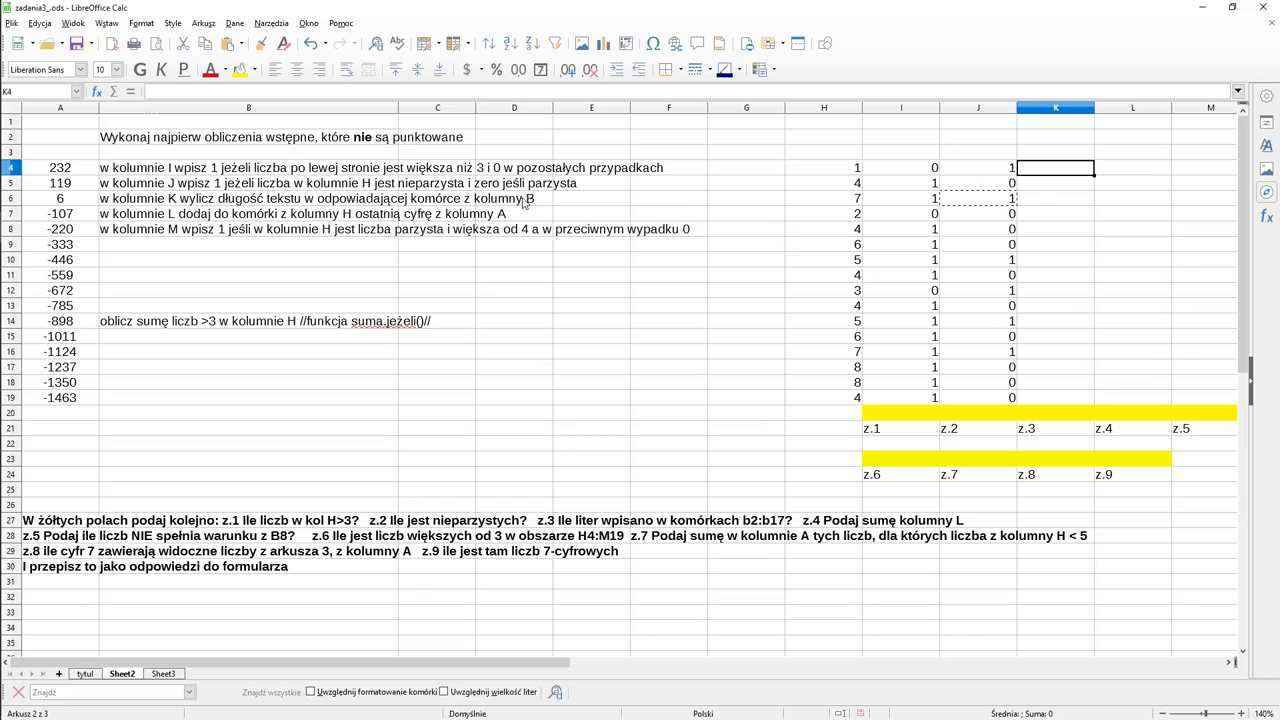
pyautogui.click(128, 168)
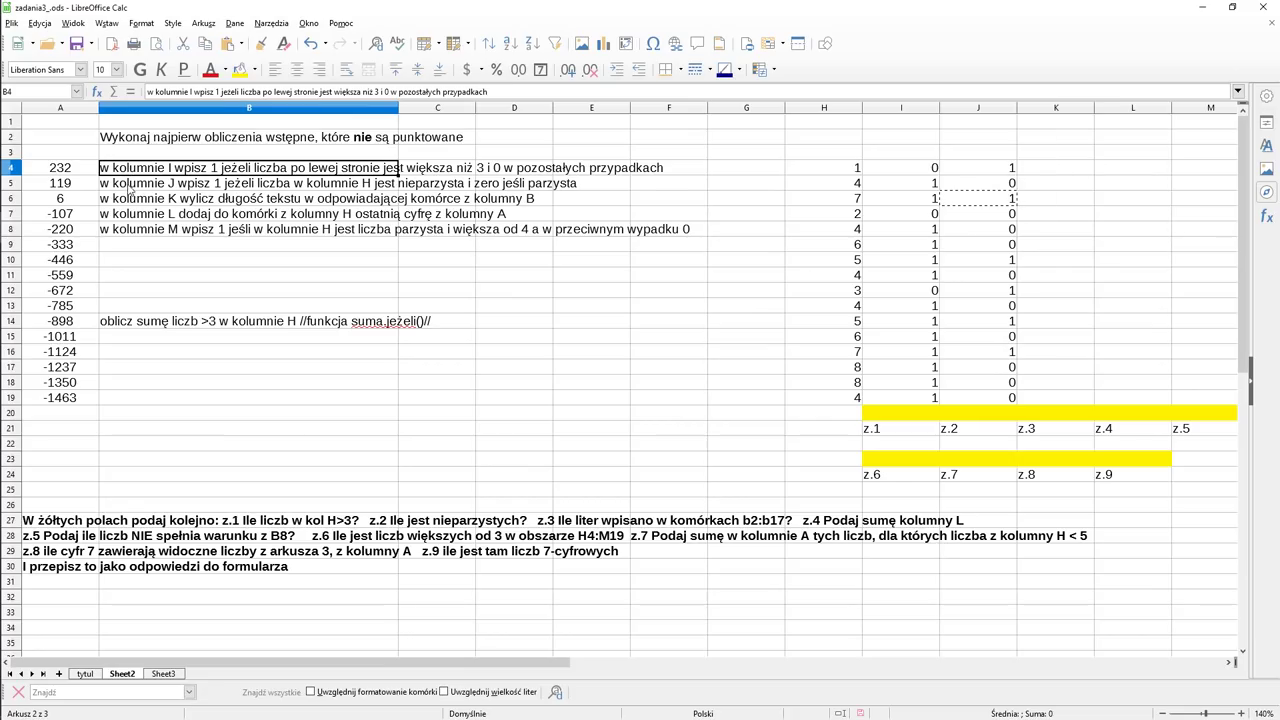
pyautogui.click(130, 190)
pyautogui.click(1031, 170)
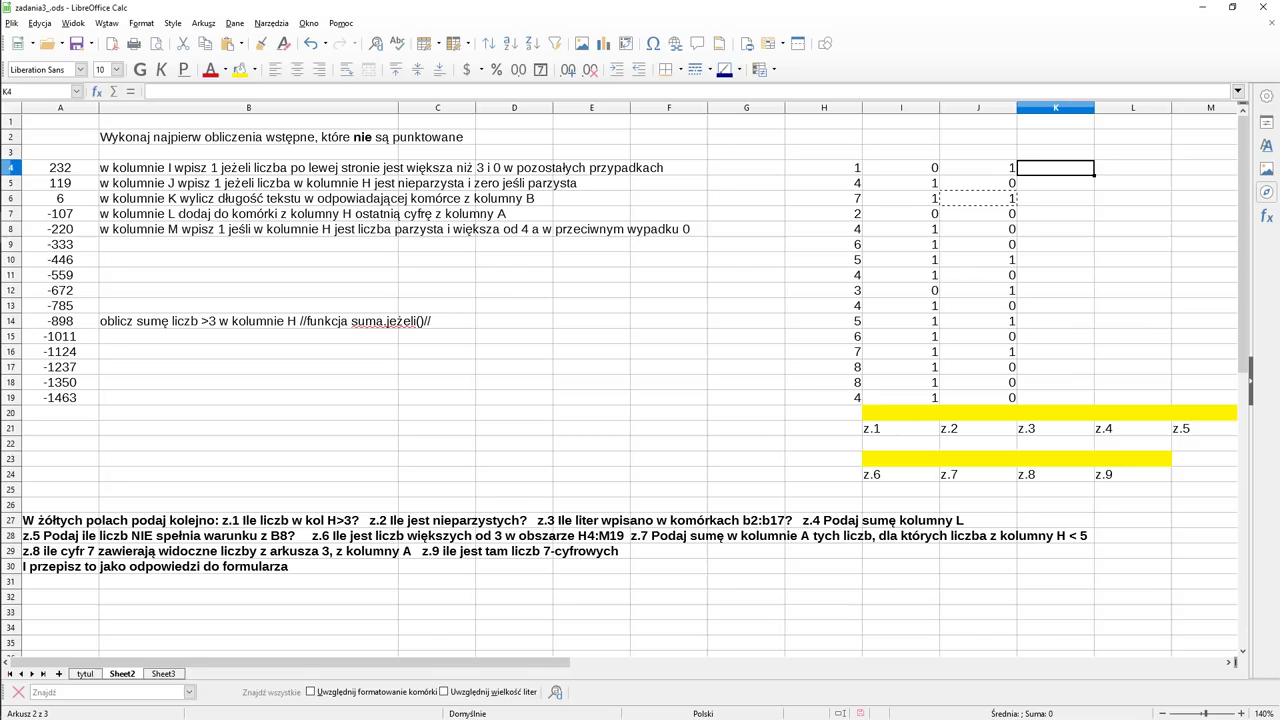
pyautogui.click(97, 91)
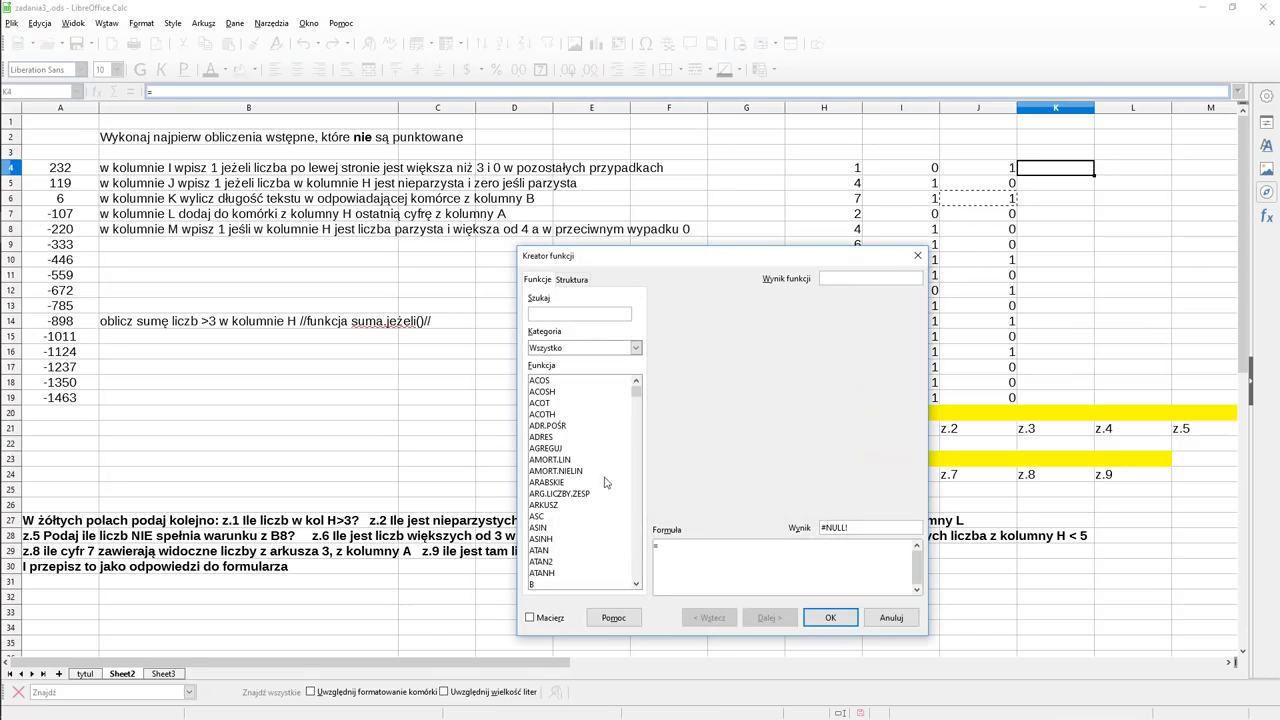
pyautogui.click(636, 348)
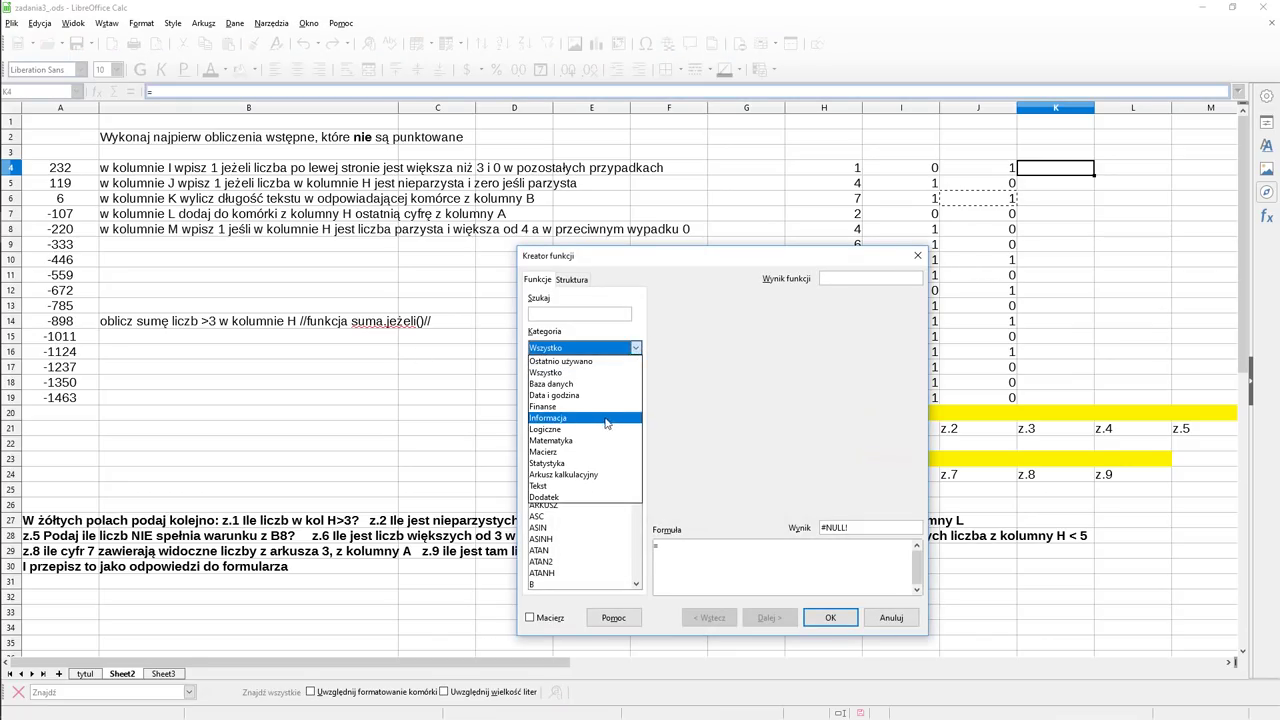
pyautogui.click(588, 486)
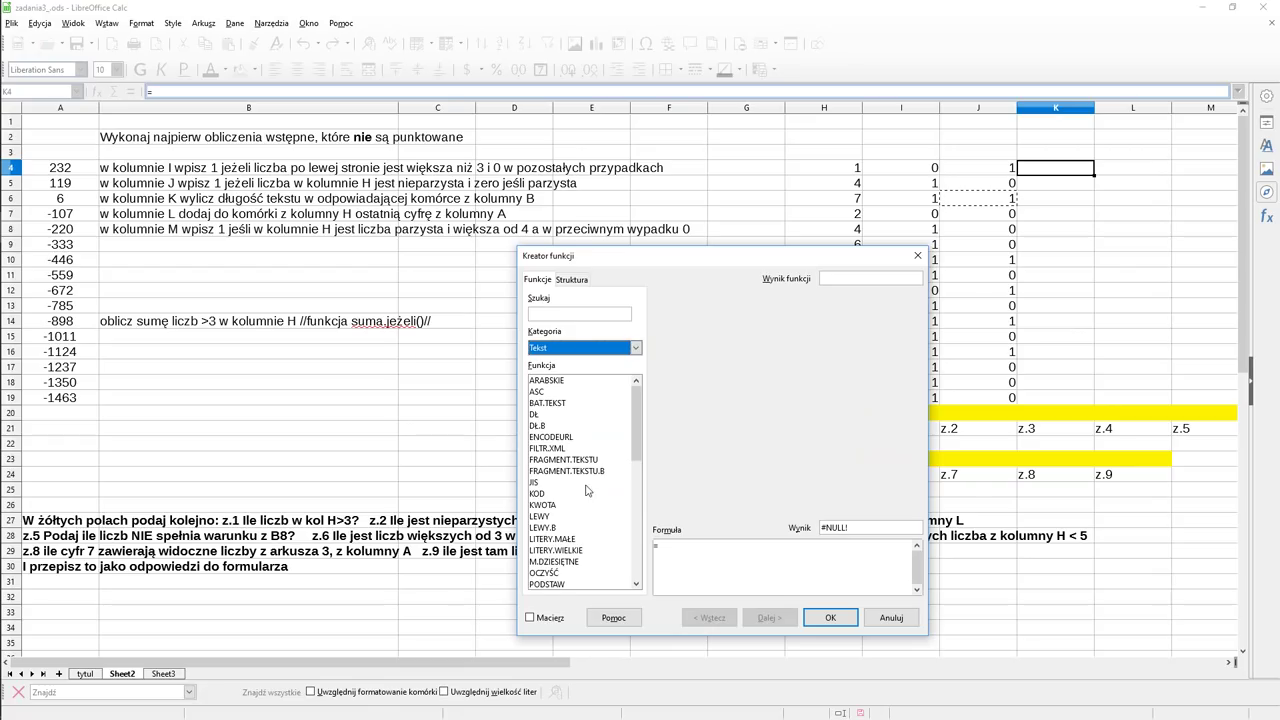
pyautogui.click(540, 414)
pyautogui.doubleClick(540, 414)
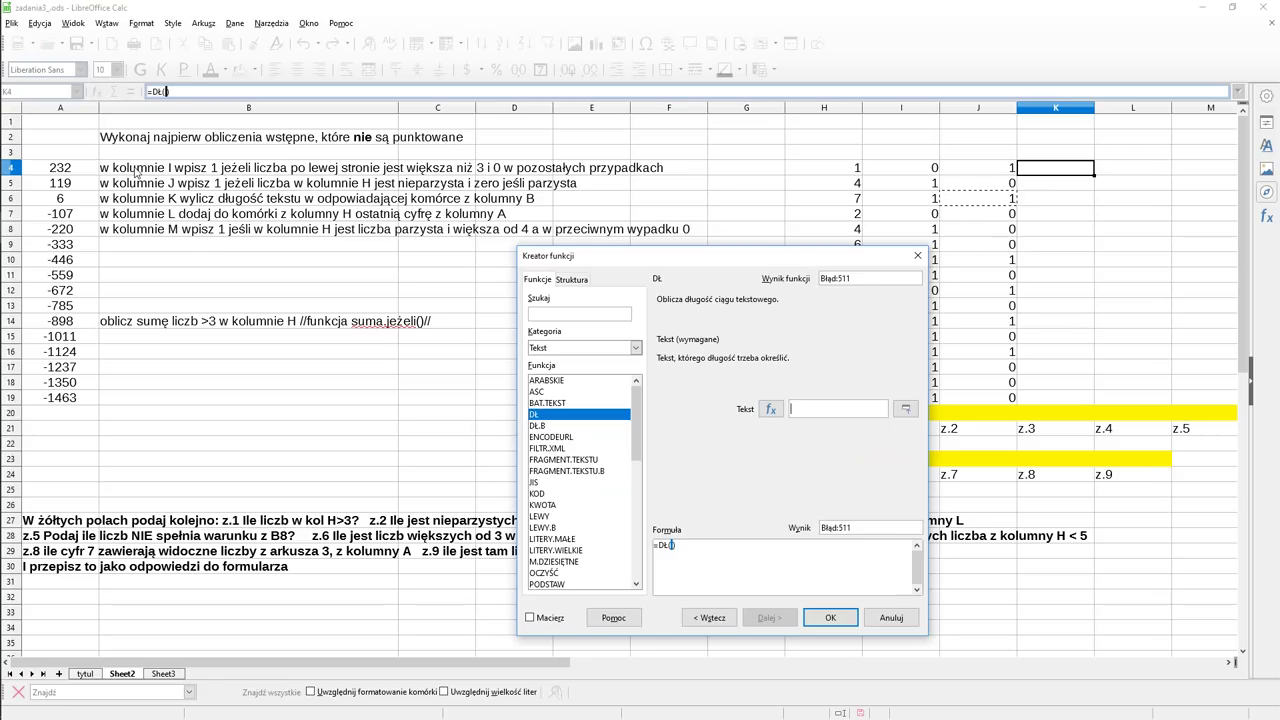
pyautogui.click(136, 172)
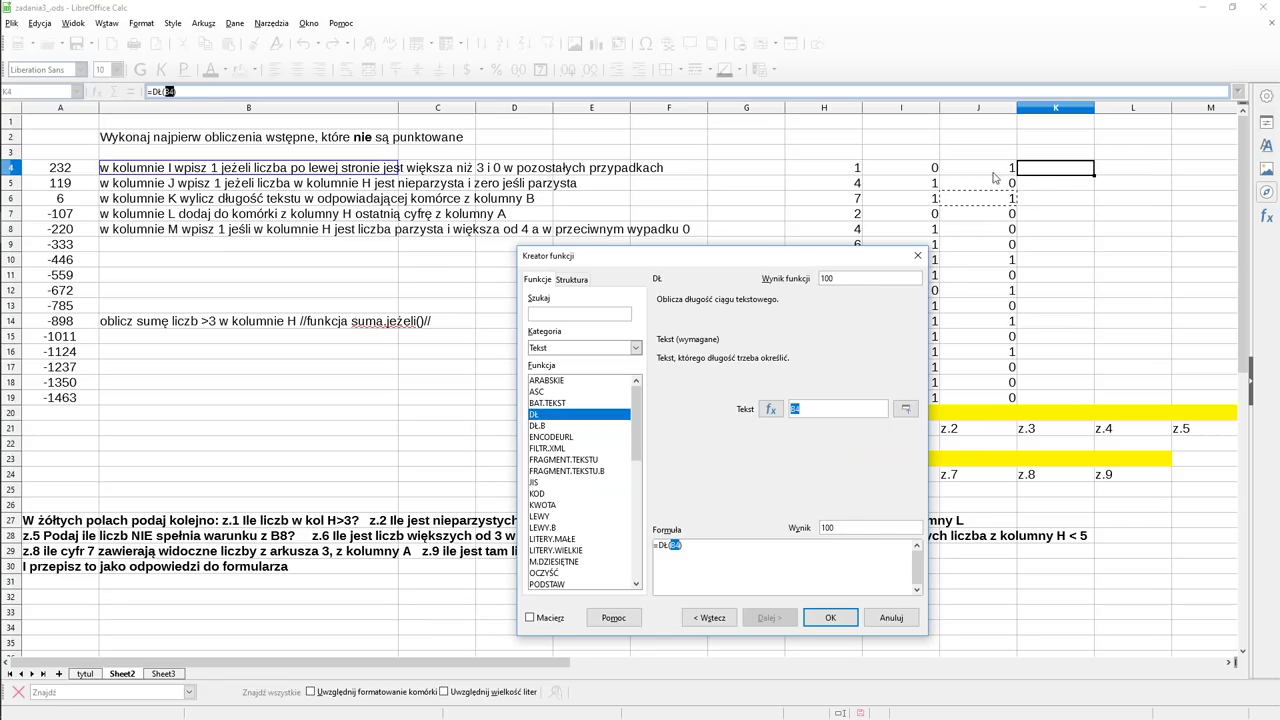
pyautogui.click(830, 620)
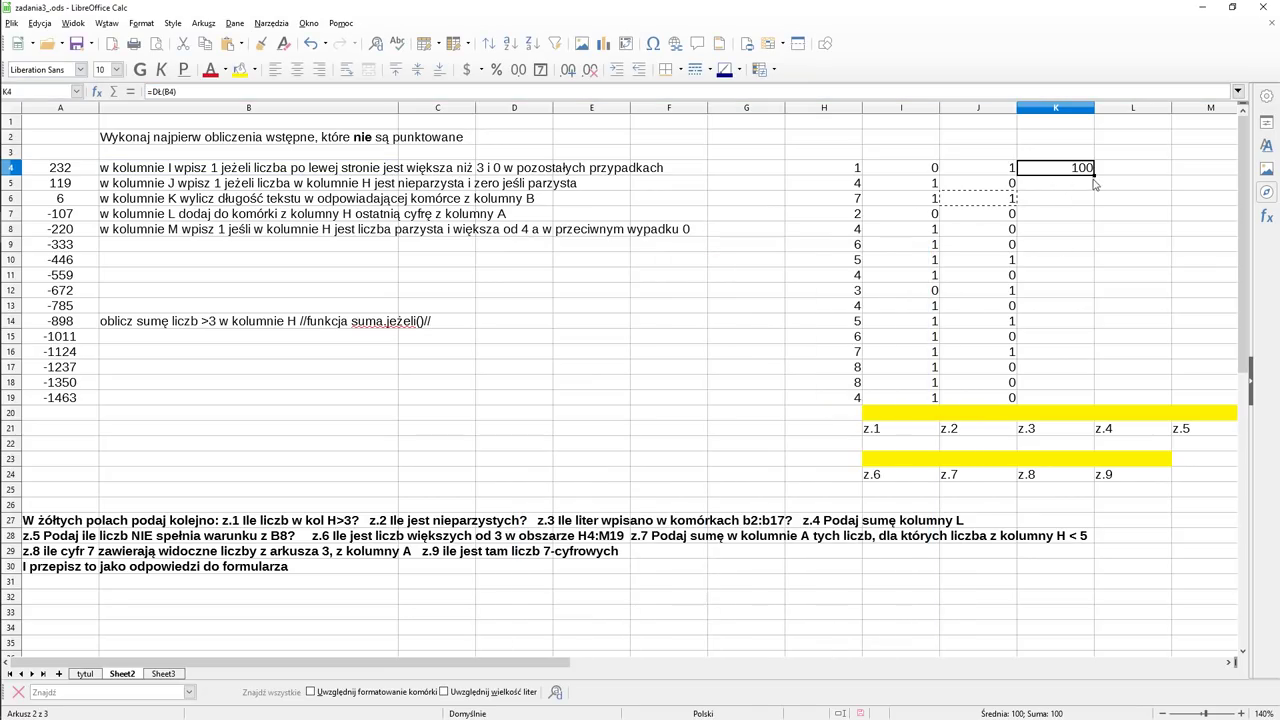
pyautogui.moveTo(1094, 175); pyautogui.dragTo(1077, 399)
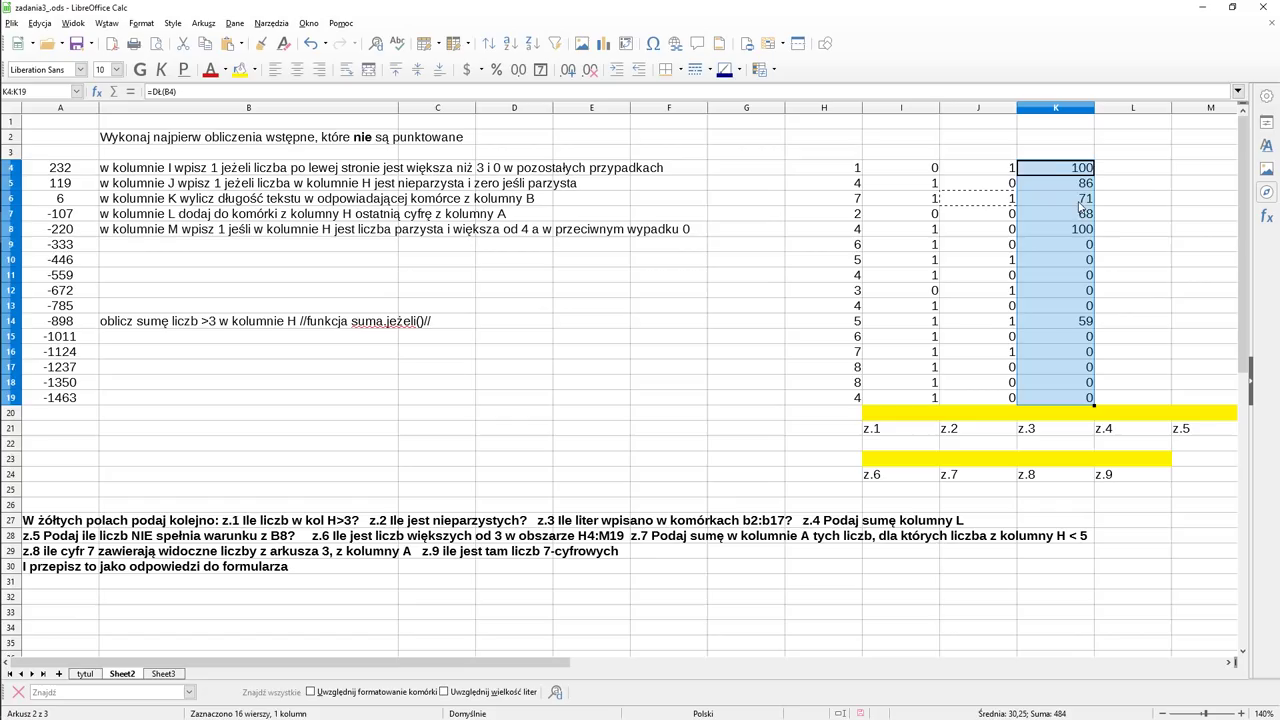
# Step: Check the text lengths in K6, K9 and K14 against the matching cells in column B
pyautogui.click(1080, 204)
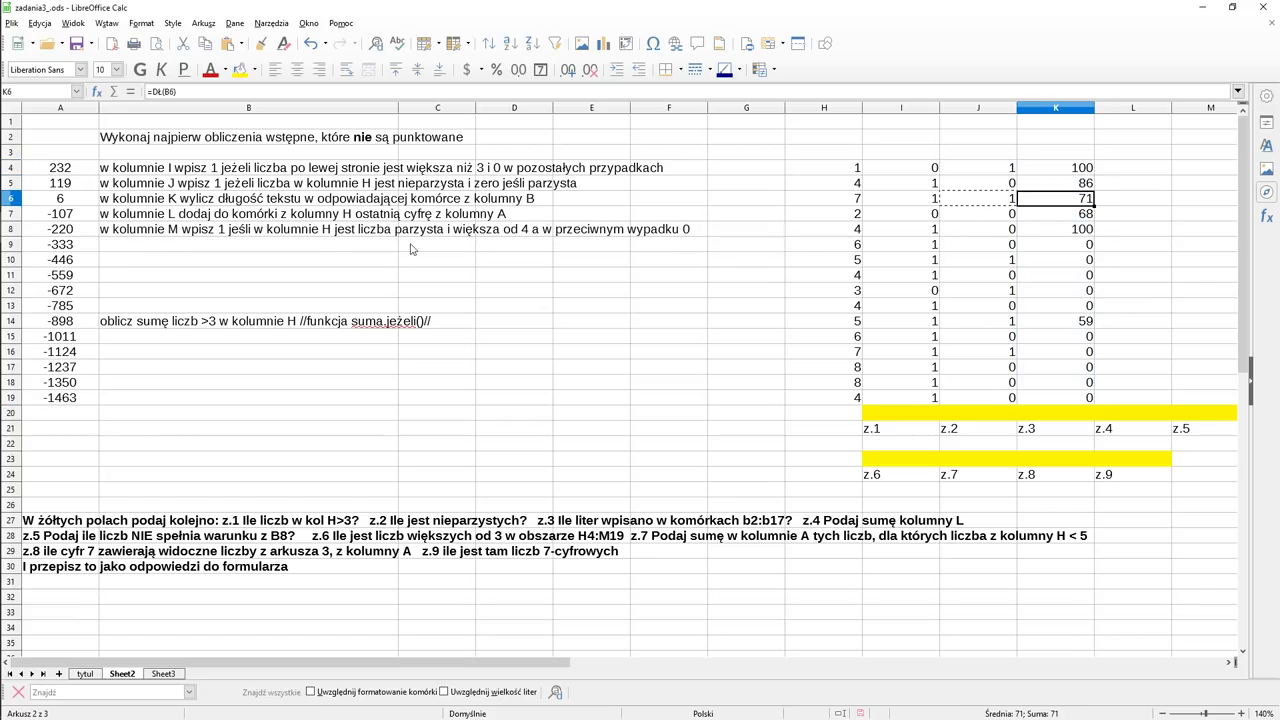
pyautogui.click(333, 249)
pyautogui.click(1058, 250)
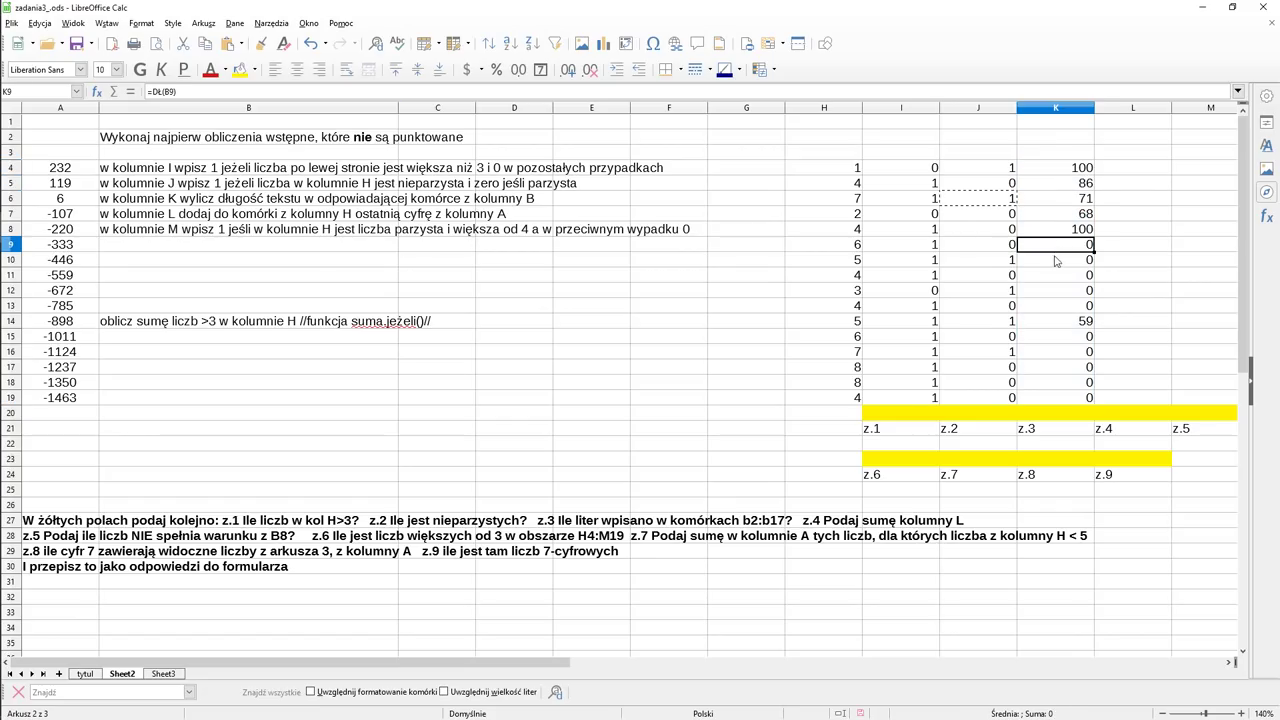
pyautogui.click(1065, 321)
pyautogui.click(350, 324)
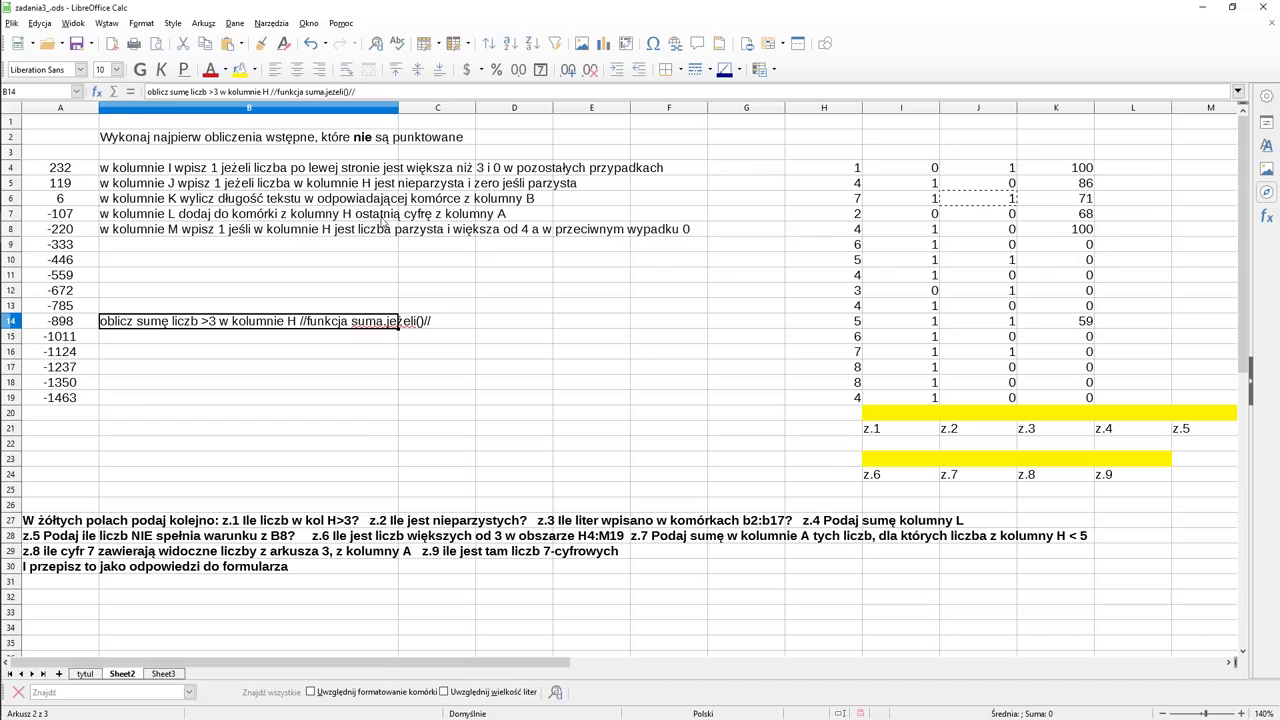
# Step: Examine the numbers in H4 and H5 and review the JEŻELI formula in I4
pyautogui.click(850, 170)
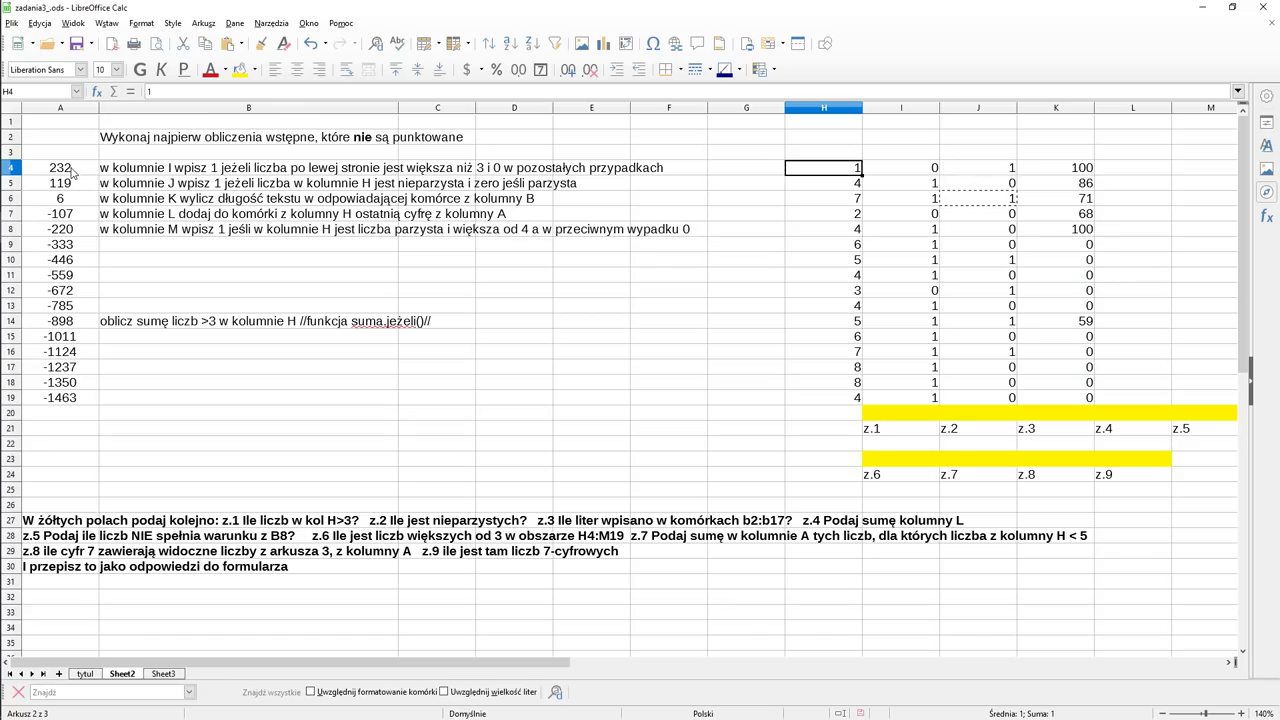
pyautogui.click(803, 186)
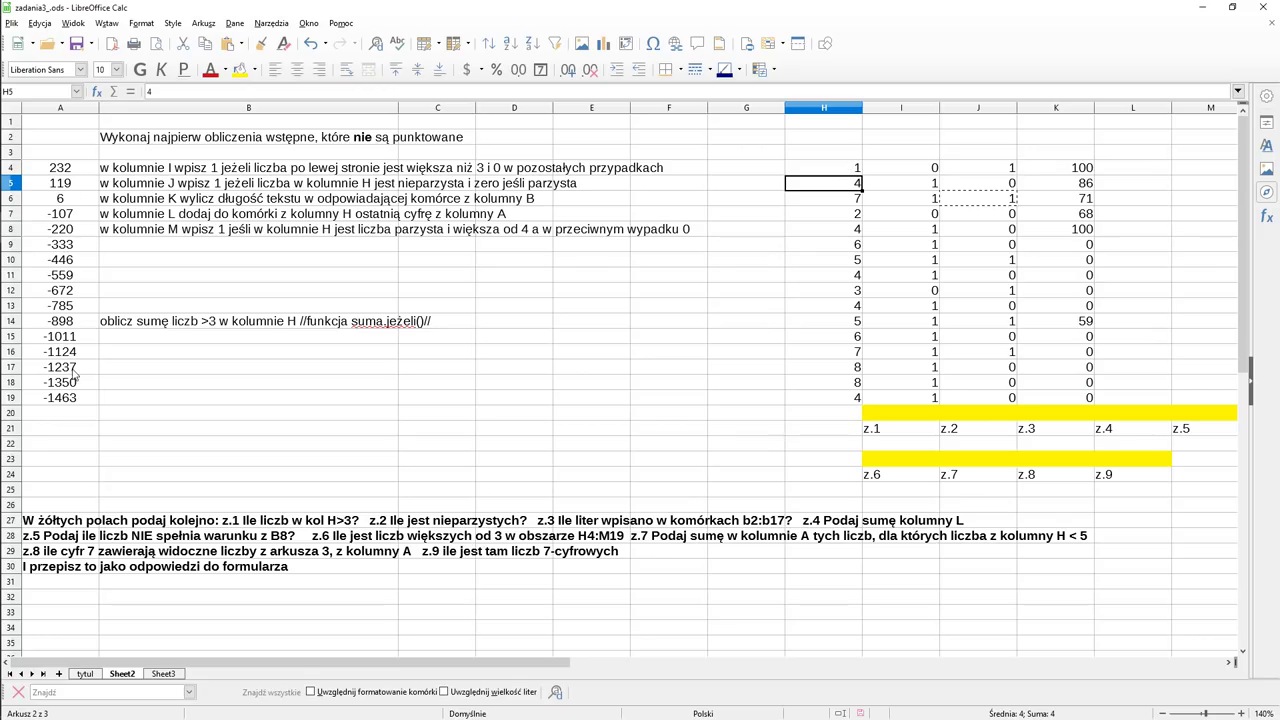
pyautogui.click(1114, 172)
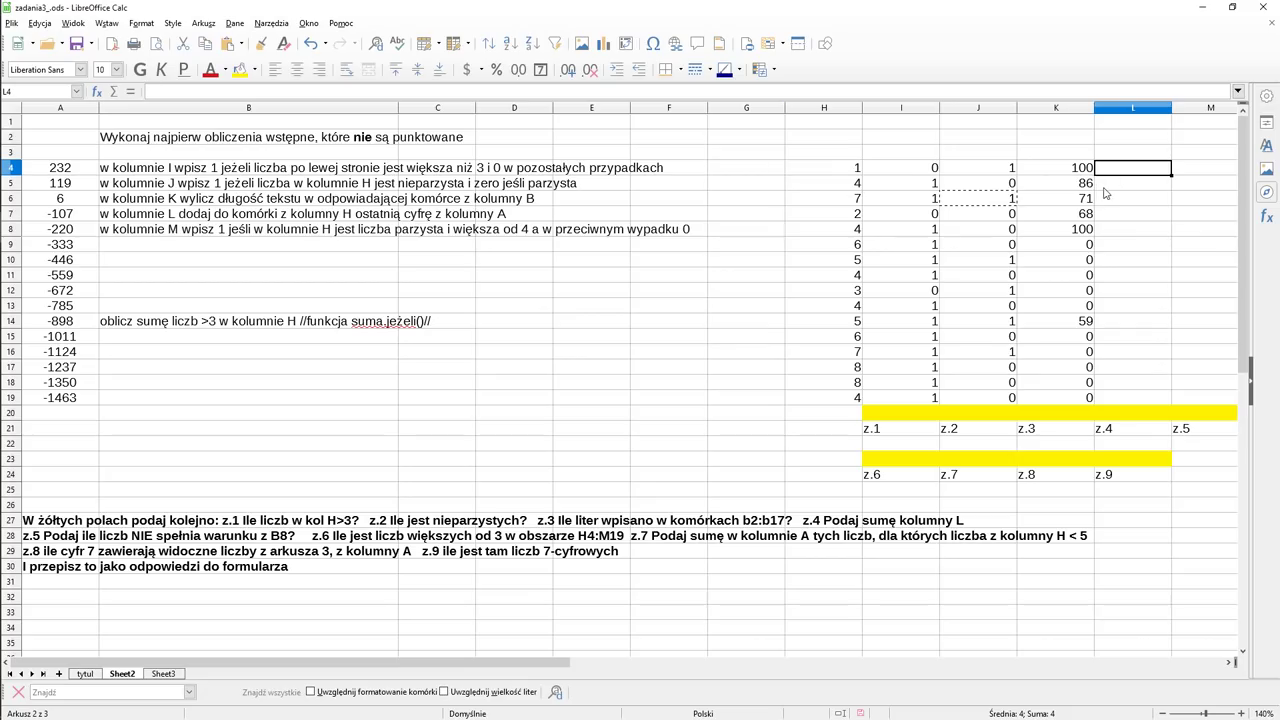
pyautogui.click(914, 170)
pyautogui.press('F2')
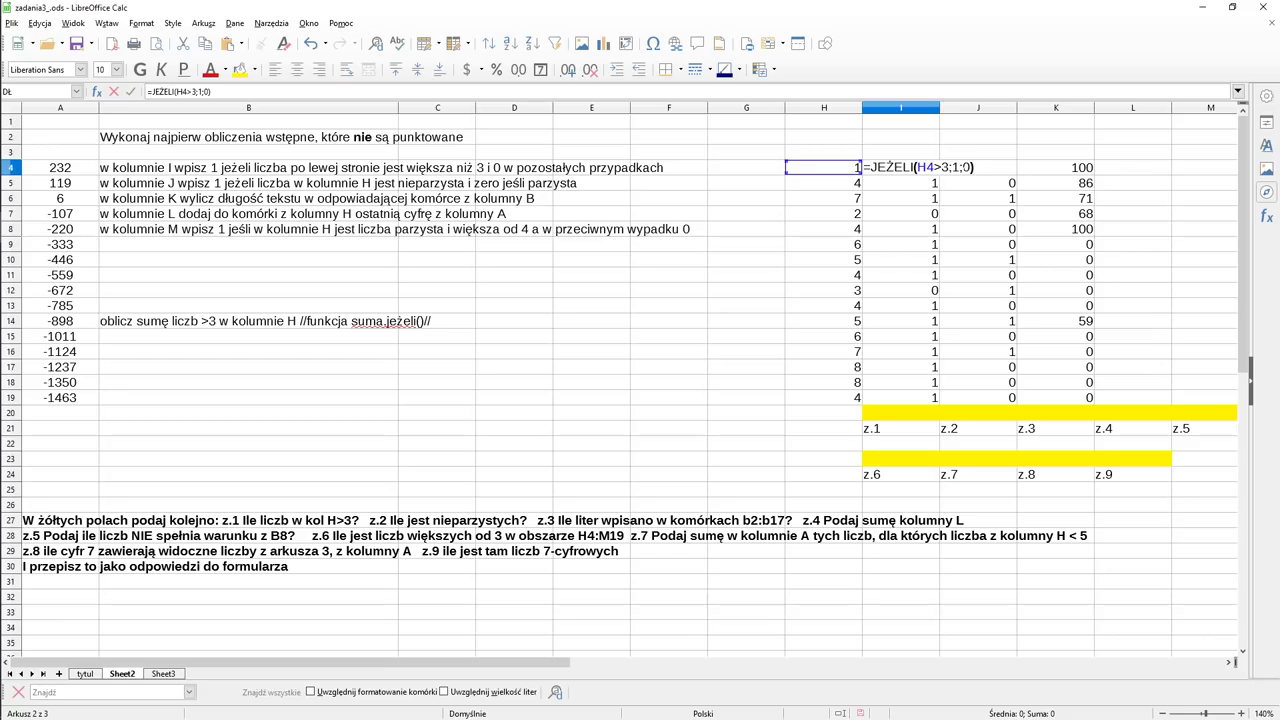
pyautogui.press('Escape')
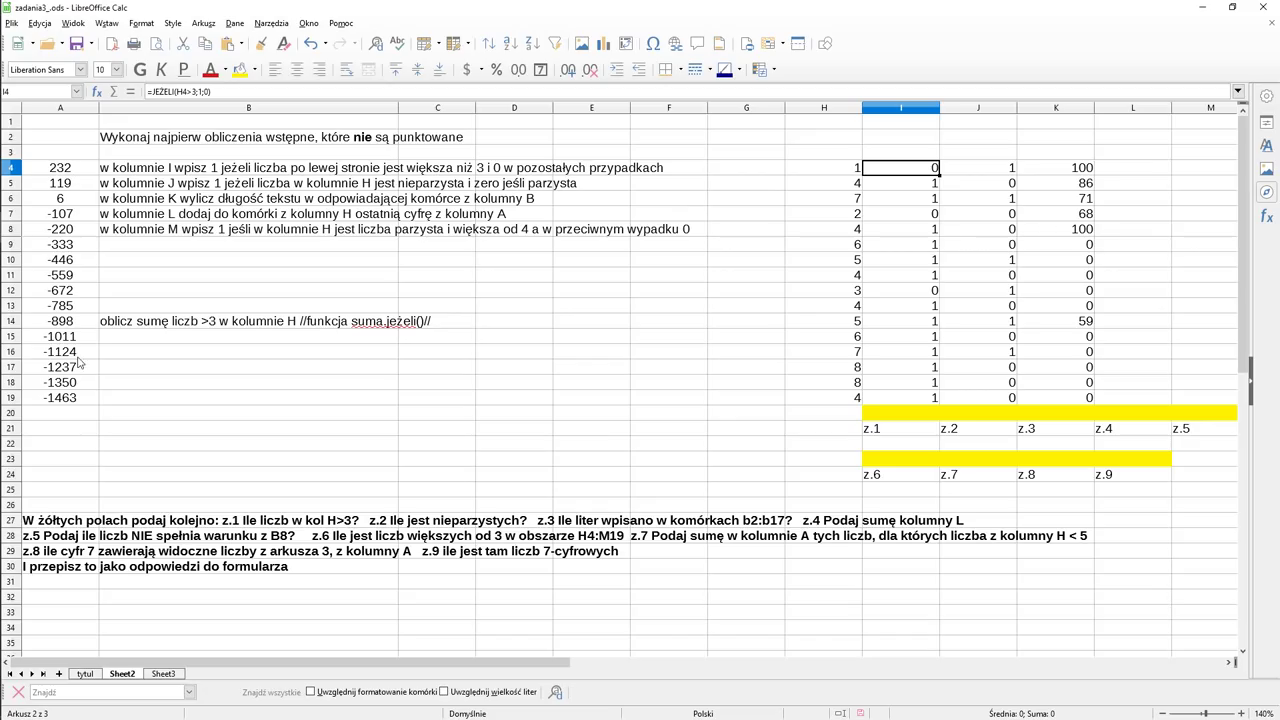
# Step: Enter =MOD(A4;10) in L4 to get the last digit of the number in A4, and fill it down to L11
pyautogui.click(1126, 171)
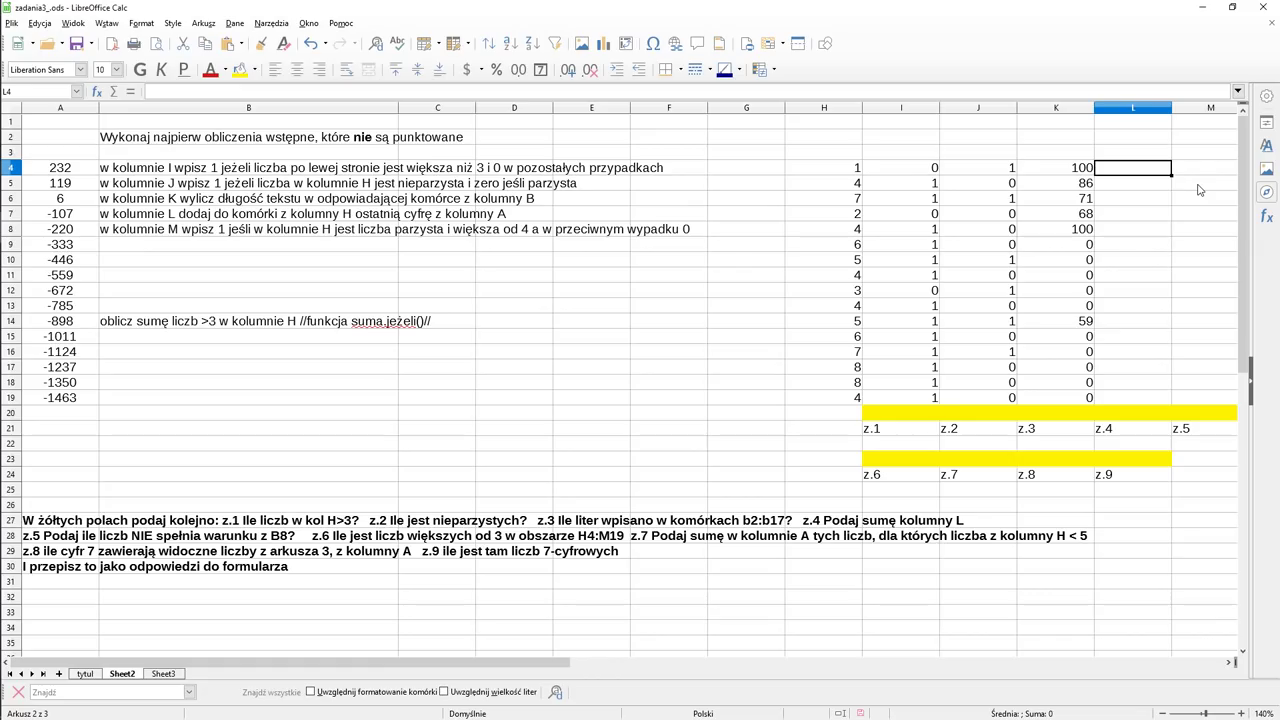
pyautogui.write('=mod')
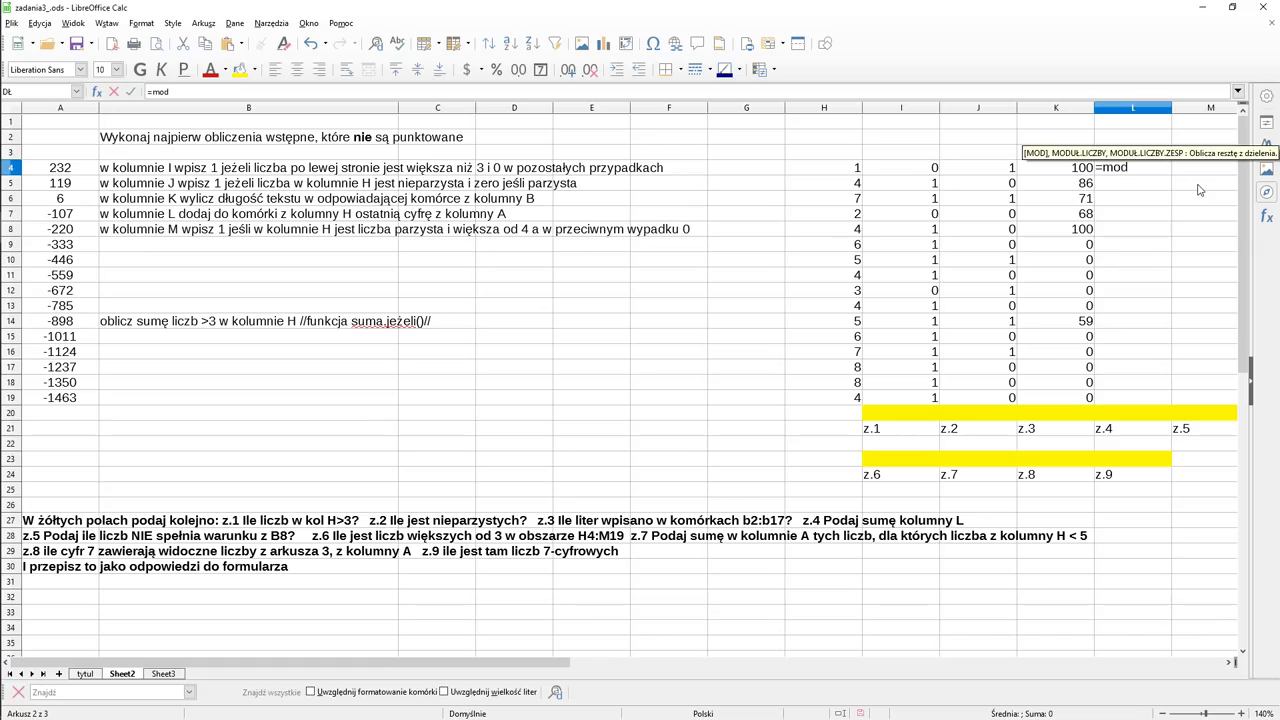
pyautogui.write('(')
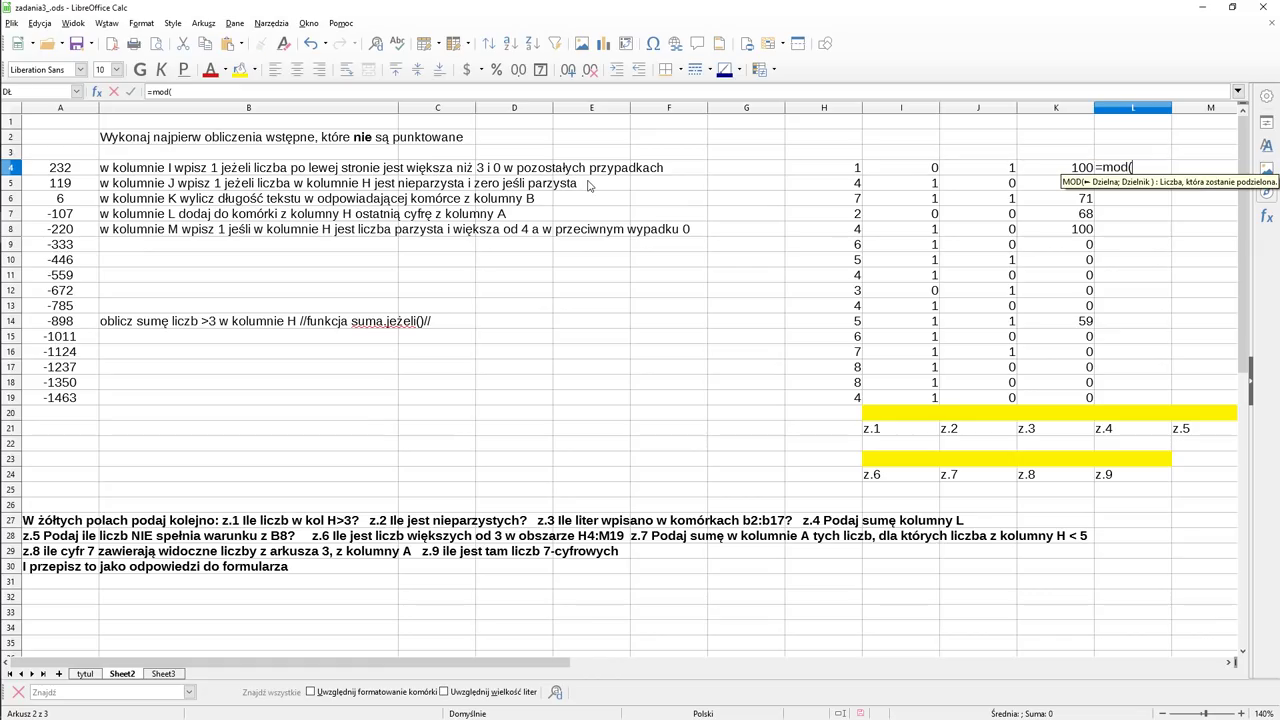
pyautogui.click(70, 170)
pyautogui.write(';10)')
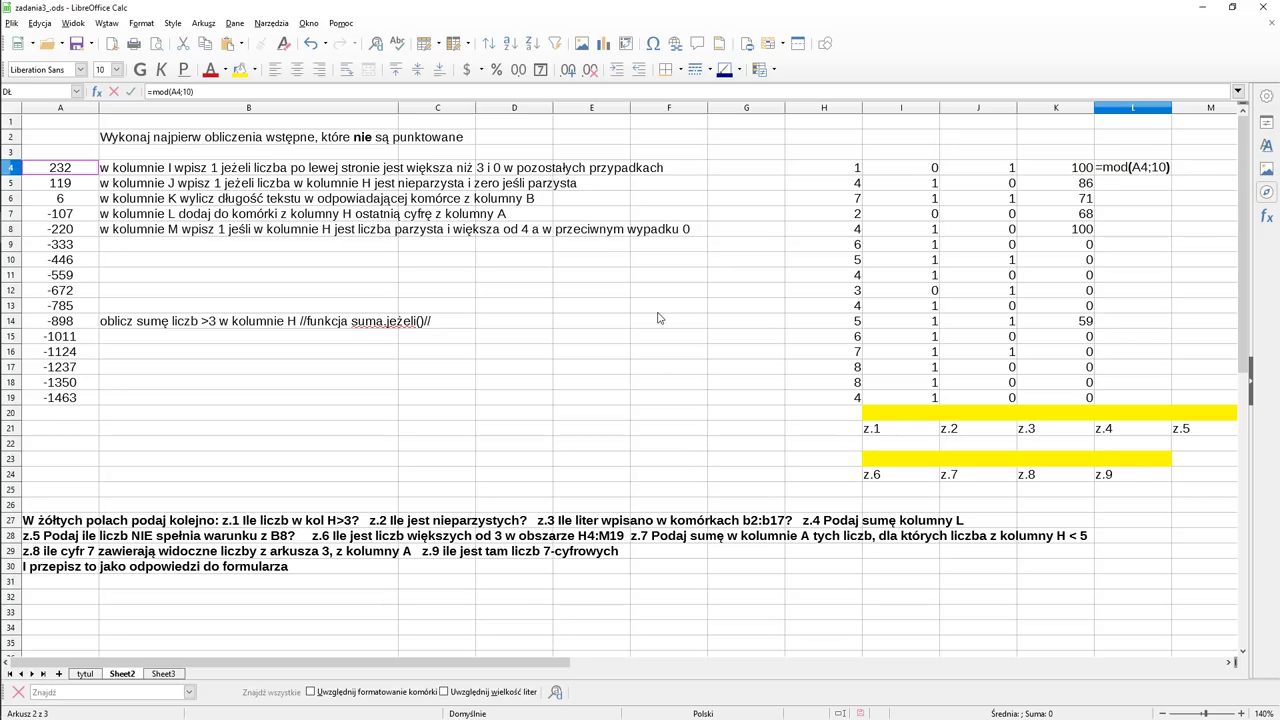
pyautogui.press('Return')
pyautogui.press('Up')
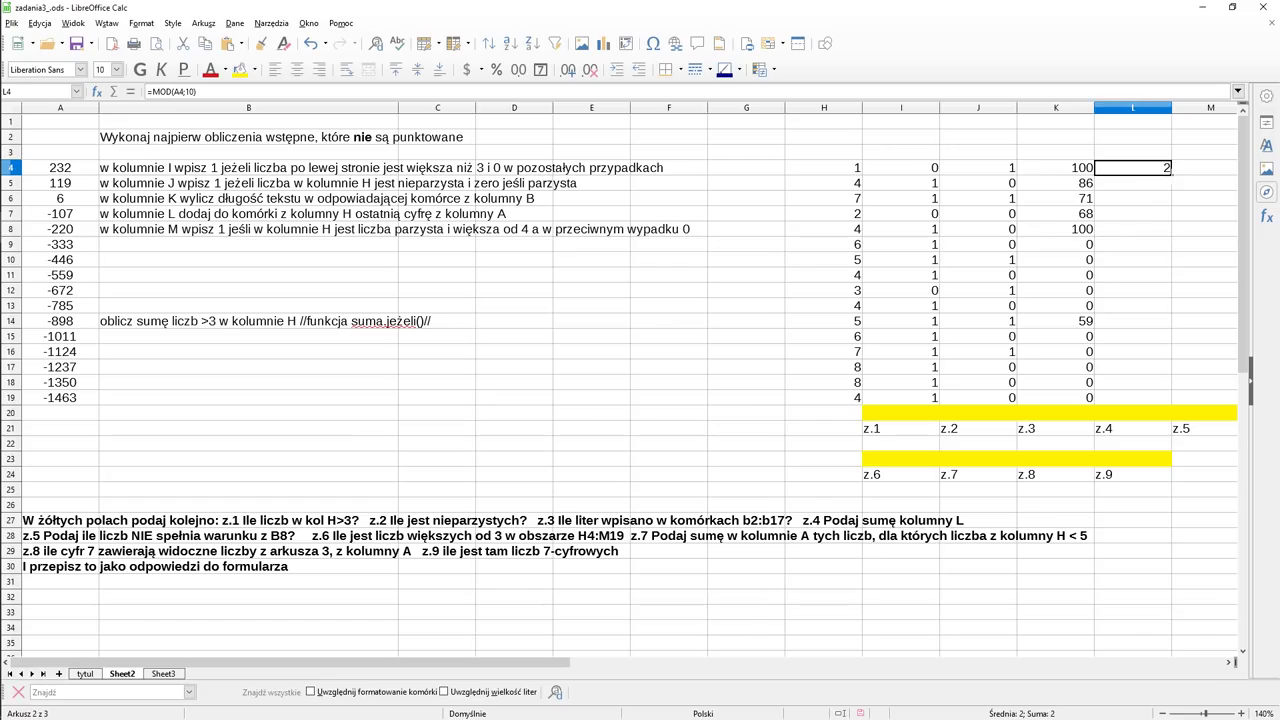
pyautogui.moveTo(1171, 175); pyautogui.dragTo(1171, 286)
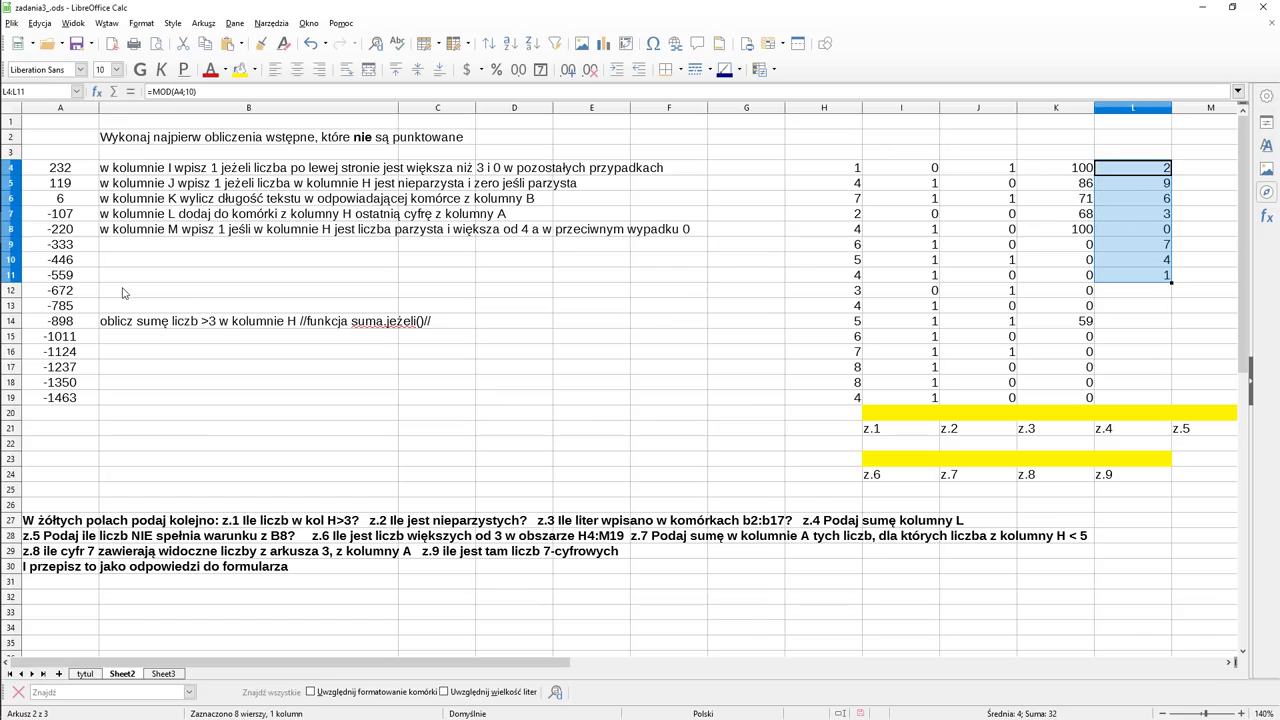
# Step: Compare the negative number in A7 with its MOD result, then clear L7 and start a new formula there
pyautogui.click(72, 218)
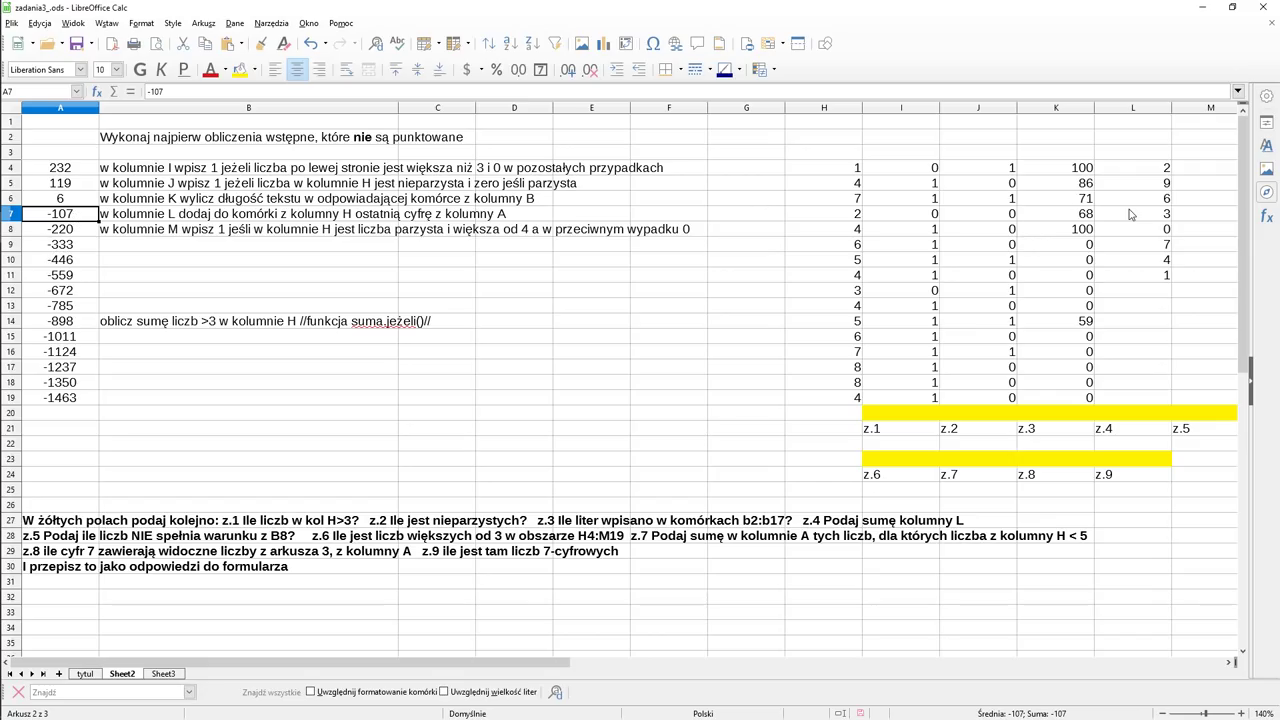
pyautogui.hotkey('ctrl', 'z')
pyautogui.click(1133, 214)
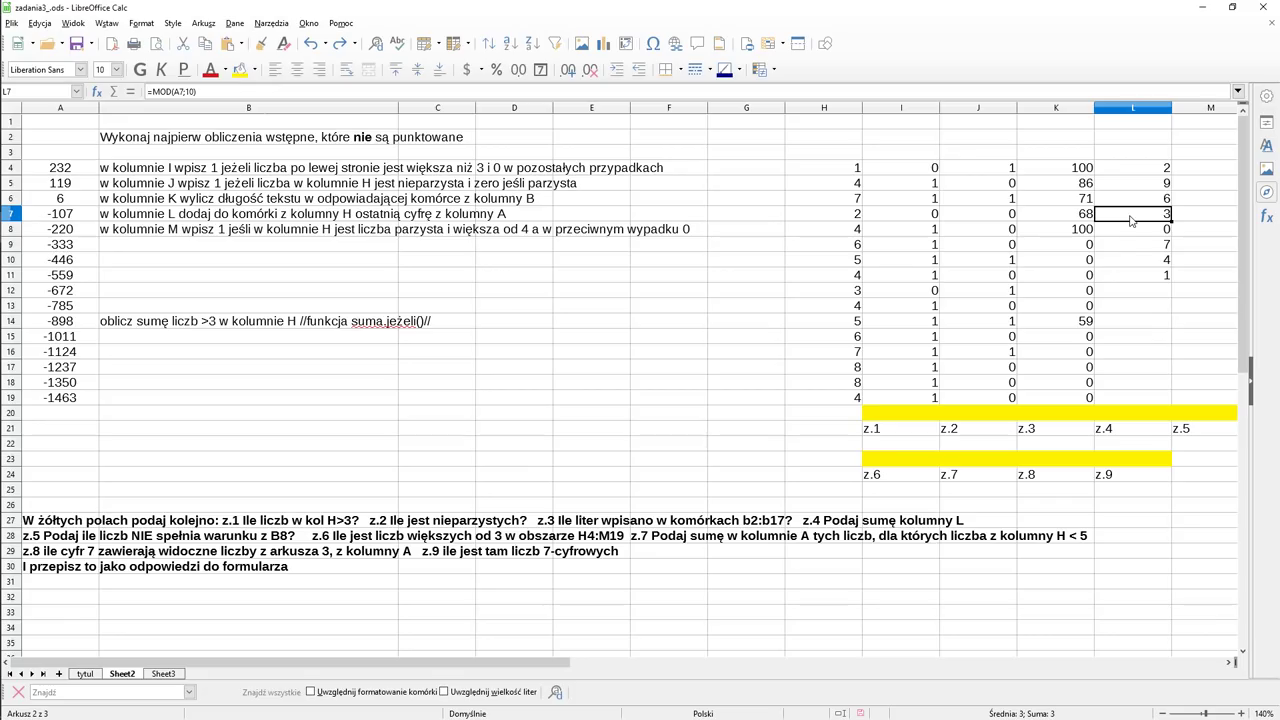
pyautogui.press('Delete')
pyautogui.write('=')
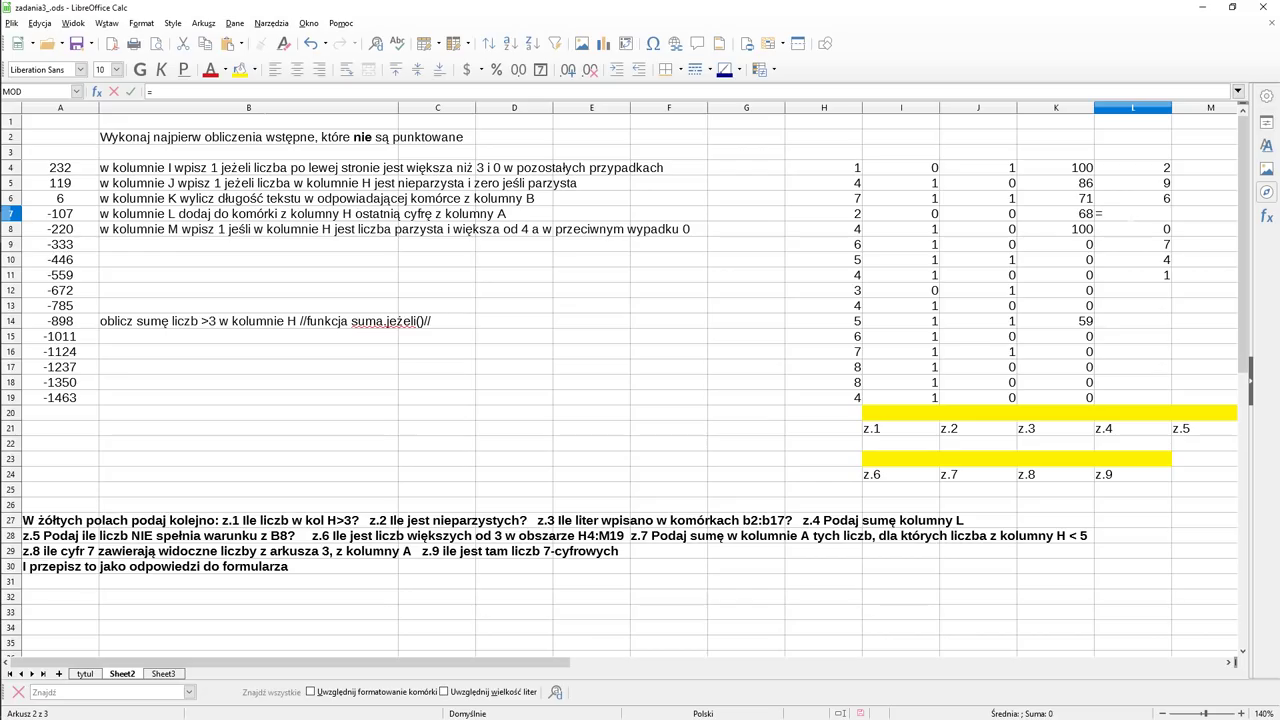
pyautogui.write('wart')
pyautogui.press('BackSpace')
pyautogui.press('BackSpace')
pyautogui.press('BackSpace')
pyautogui.press('BackSpace')
# Step: Insert the MODUŁ.LICZBY function from the Matematyka category into L7, with A7 as its argument
pyautogui.click(97, 91)
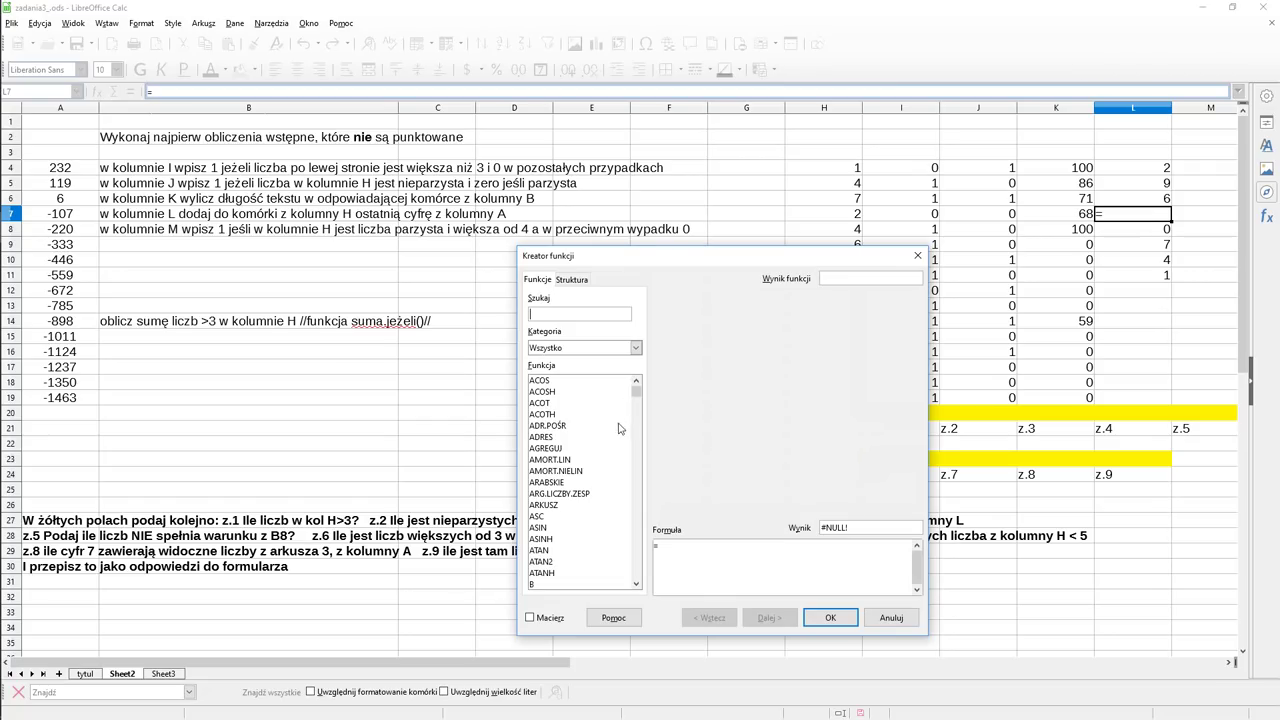
pyautogui.scroll(-2, 613, 438)
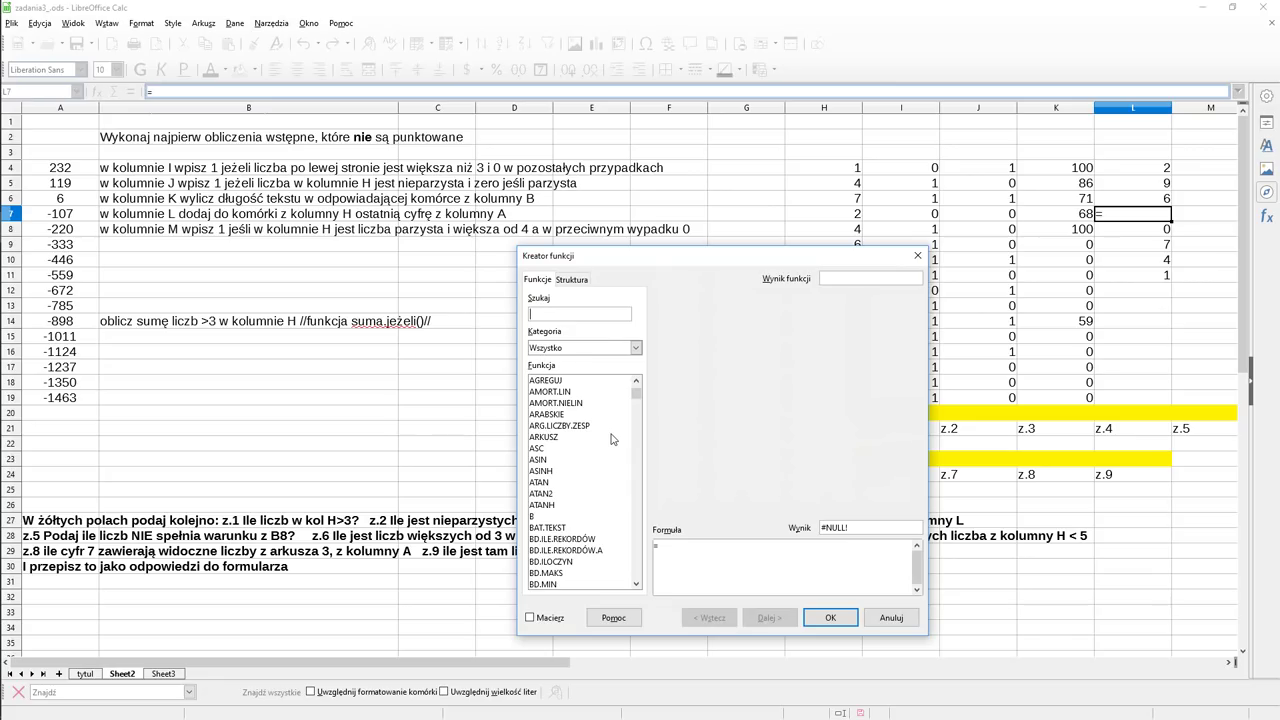
pyautogui.click(607, 351)
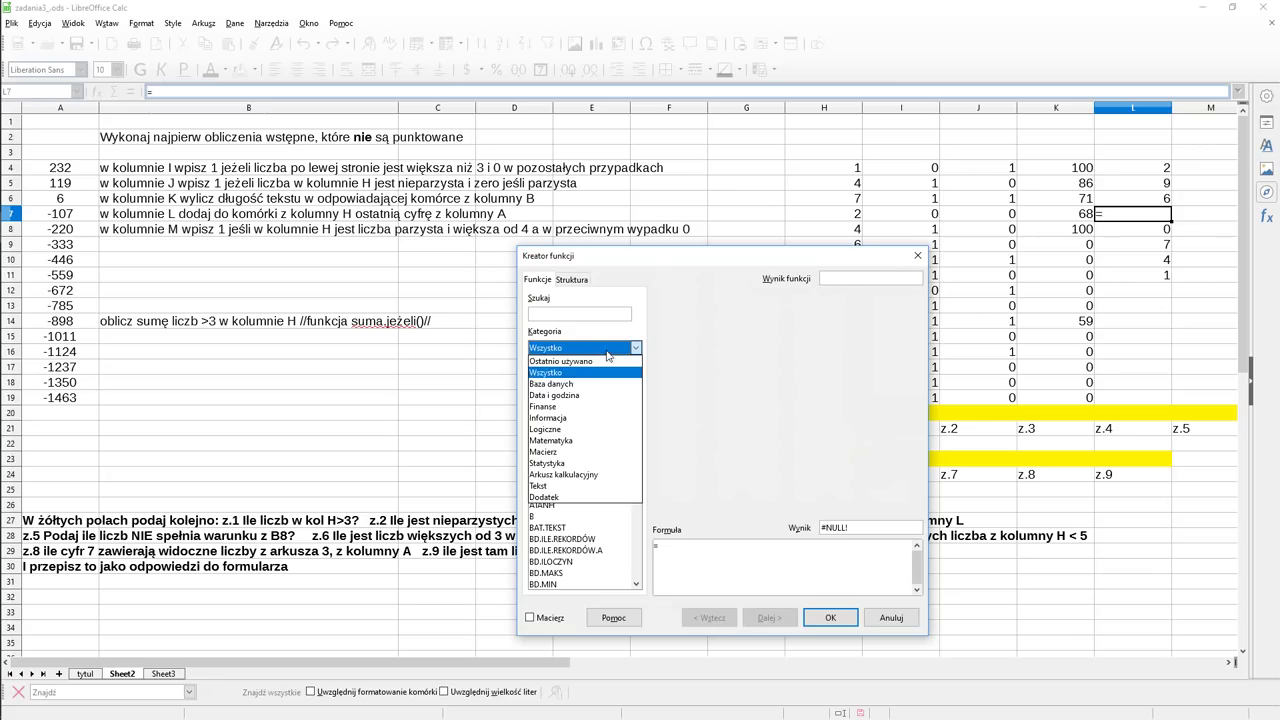
pyautogui.click(587, 440)
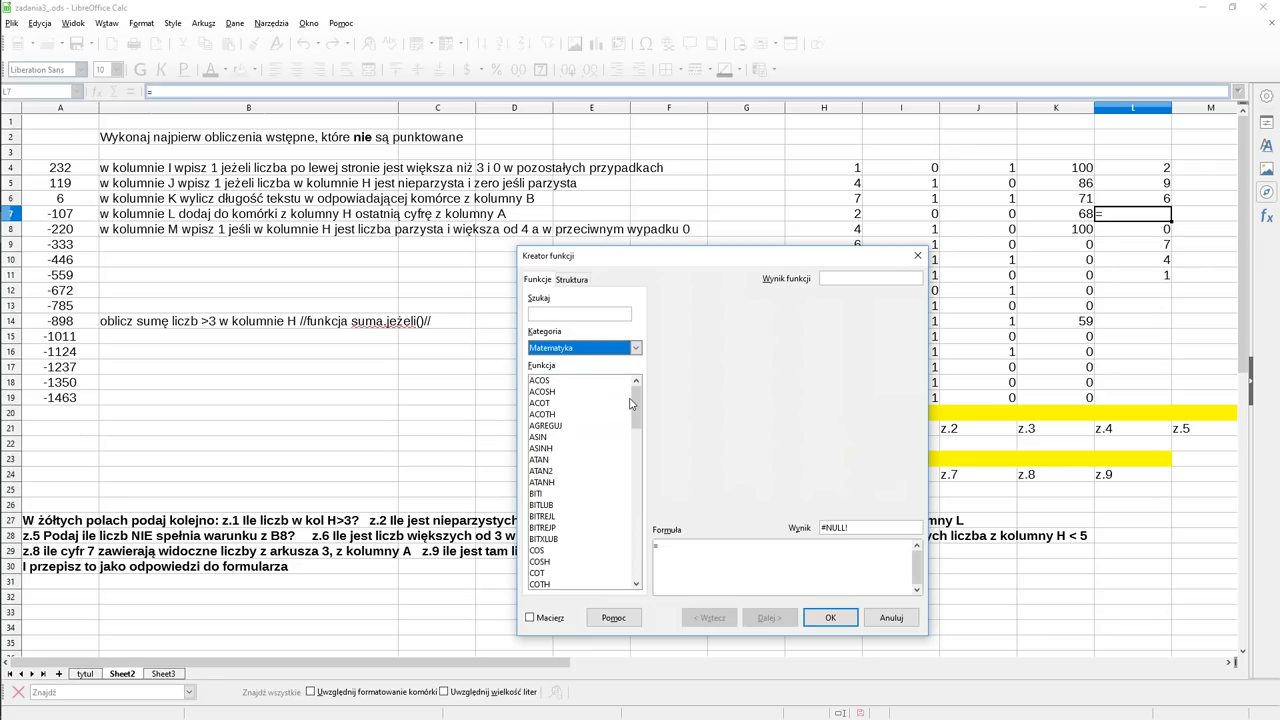
pyautogui.moveTo(631, 403); pyautogui.dragTo(642, 471)
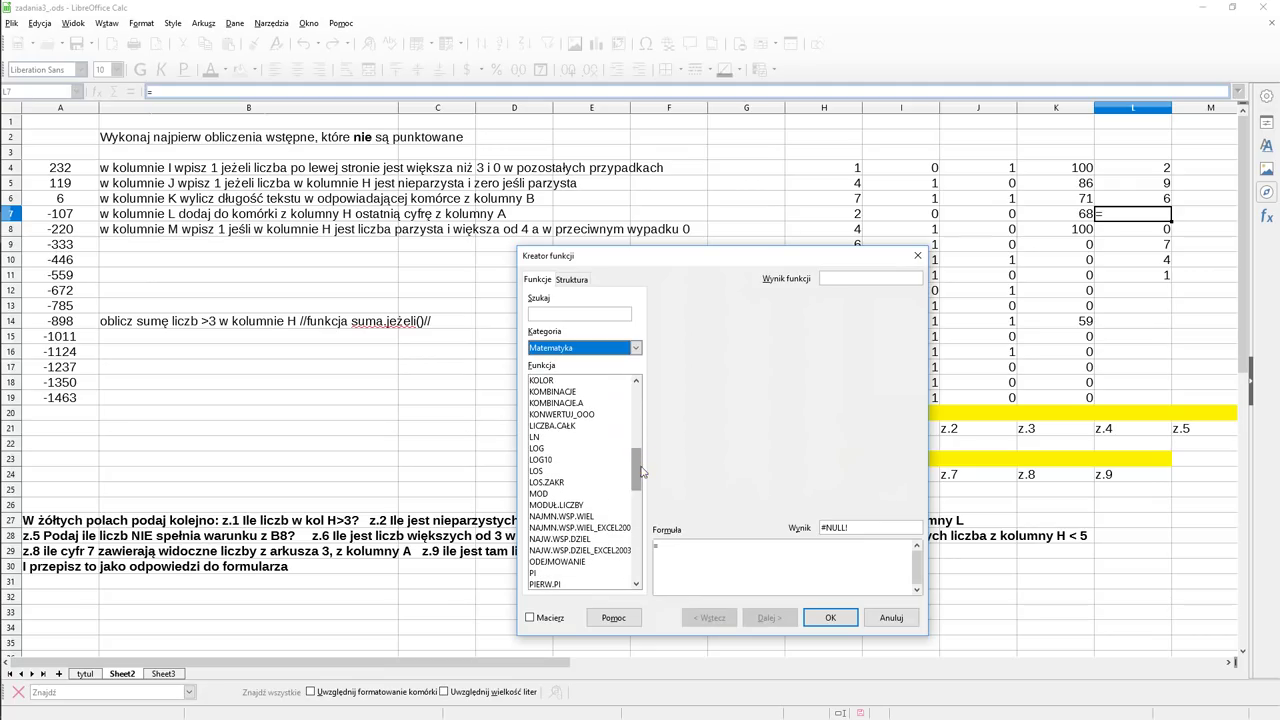
pyautogui.doubleClick(569, 505)
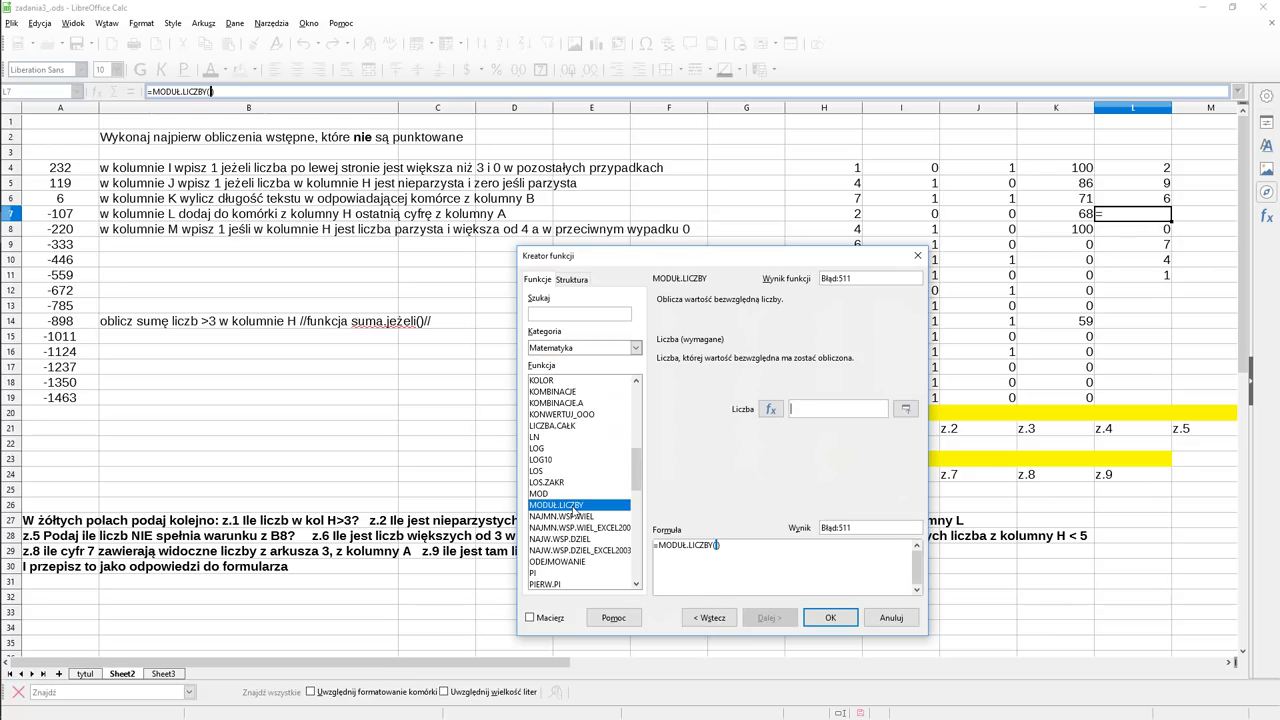
pyautogui.click(72, 220)
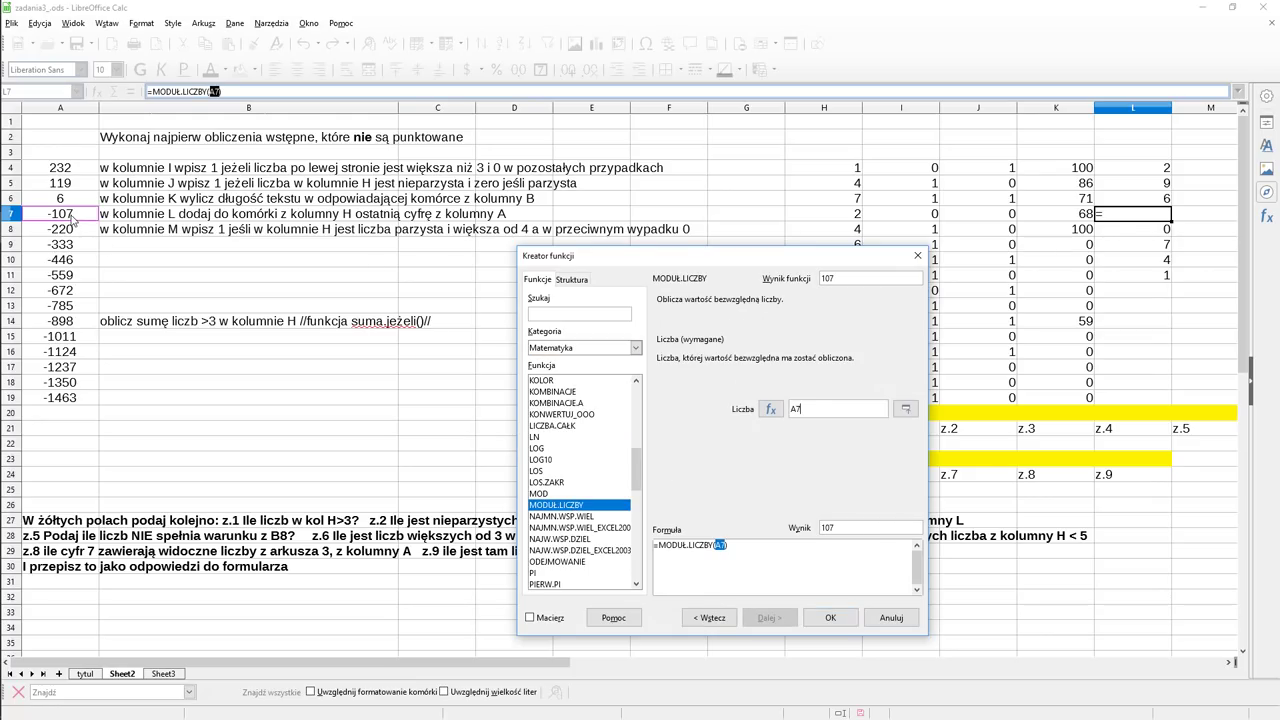
pyautogui.click(830, 618)
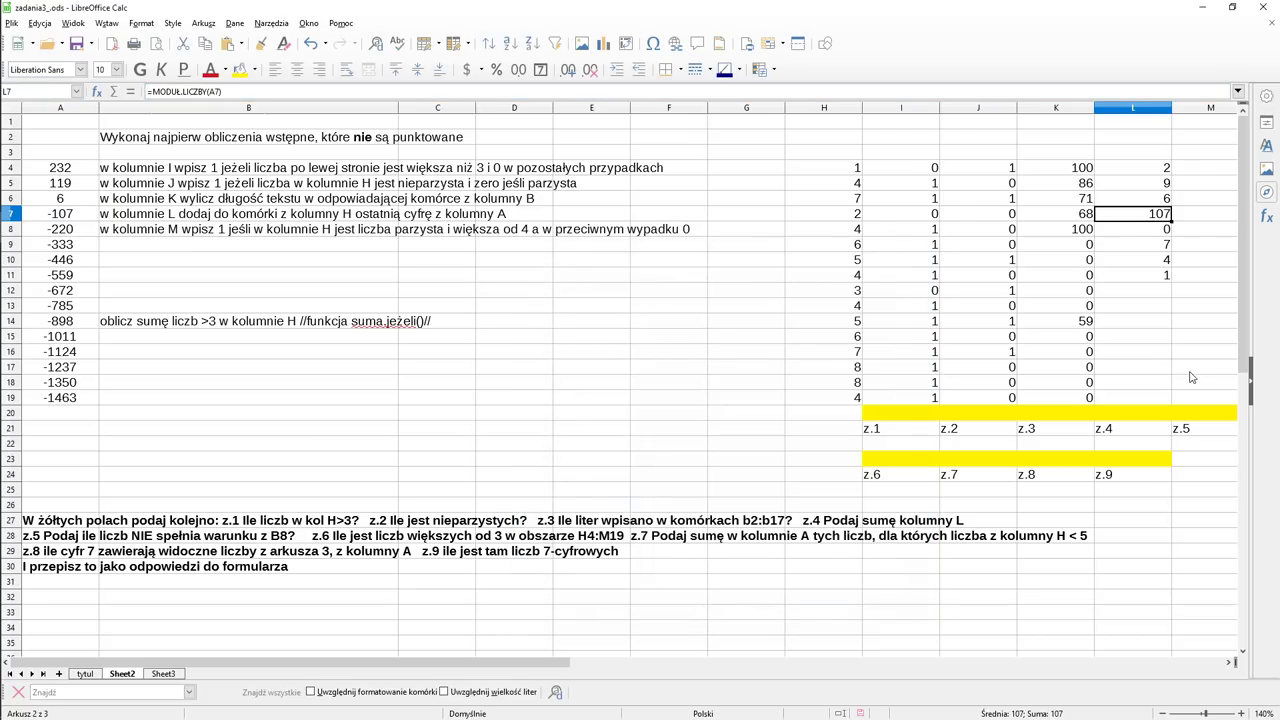
pyautogui.press('F2')
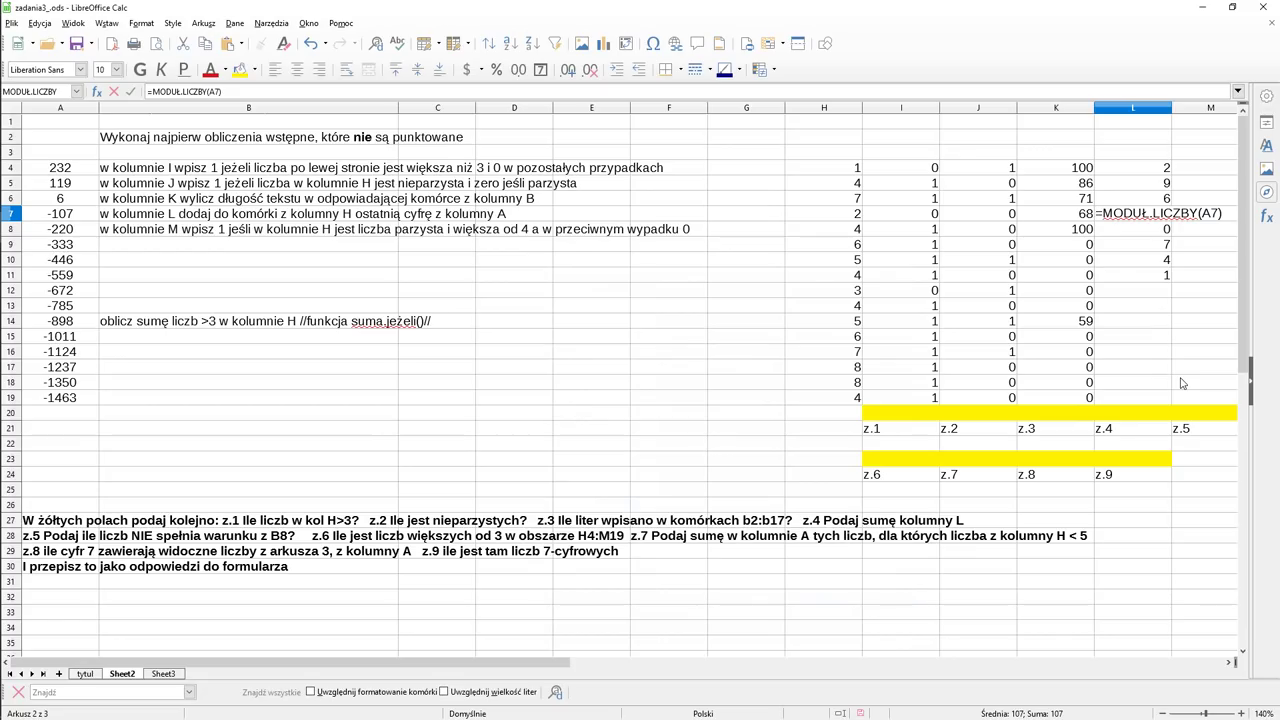
pyautogui.write('mod')
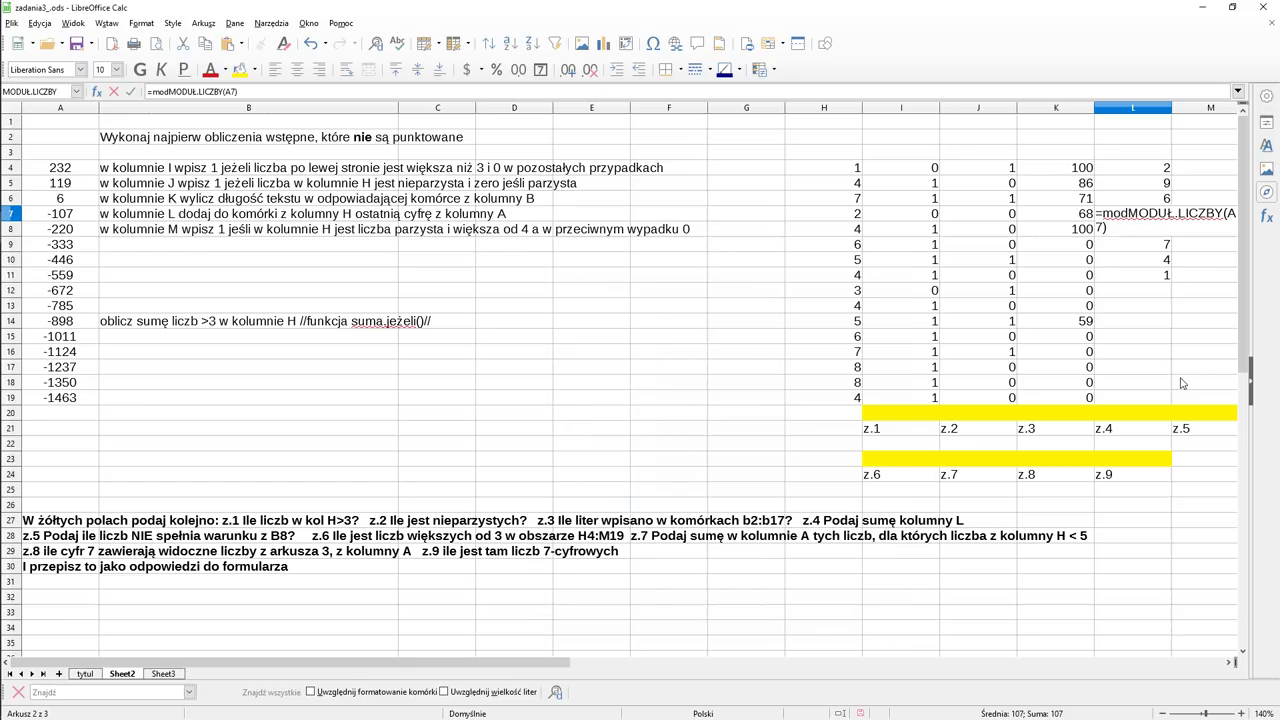
pyautogui.write('(')
pyautogui.press('Right')
pyautogui.press('Right')
pyautogui.press('Right')
pyautogui.press('Right')
pyautogui.press('Right')
pyautogui.press('Right')
pyautogui.press('Right')
pyautogui.press('Right')
pyautogui.press('Right')
pyautogui.press('Right')
pyautogui.press('Right')
pyautogui.press('Right')
pyautogui.press('Right')
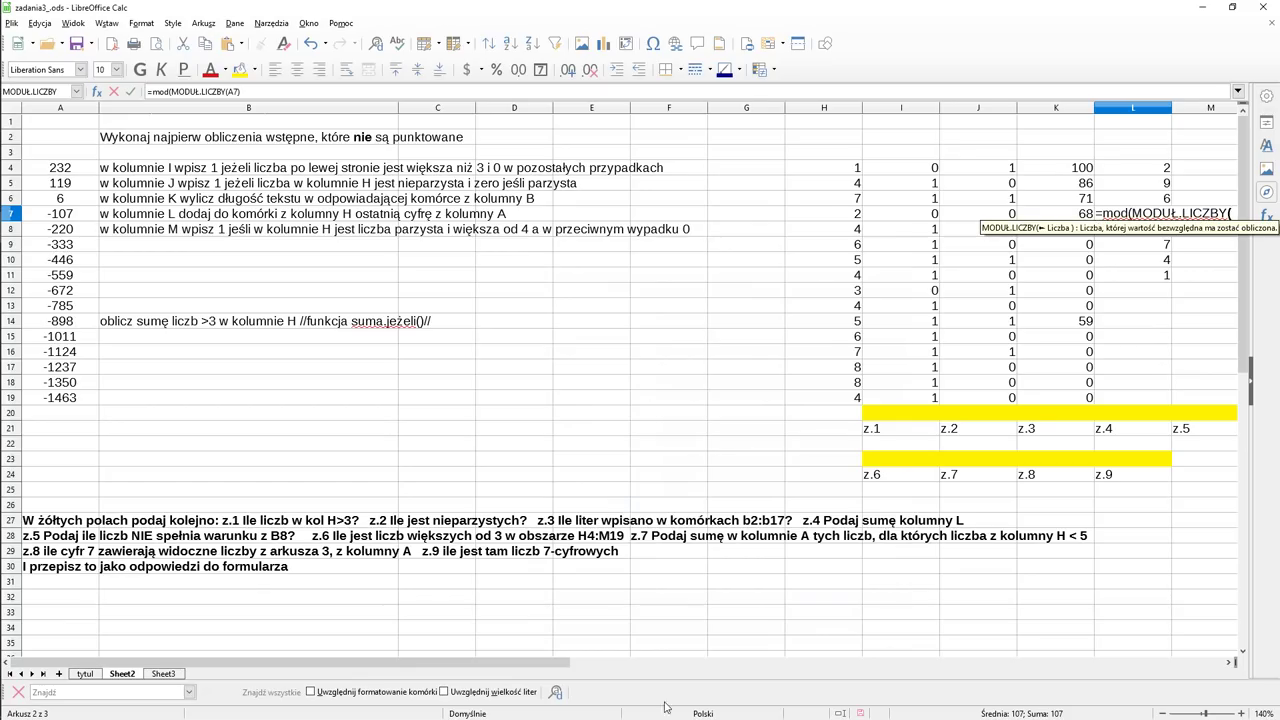
pyautogui.moveTo(560, 662); pyautogui.dragTo(675, 681)
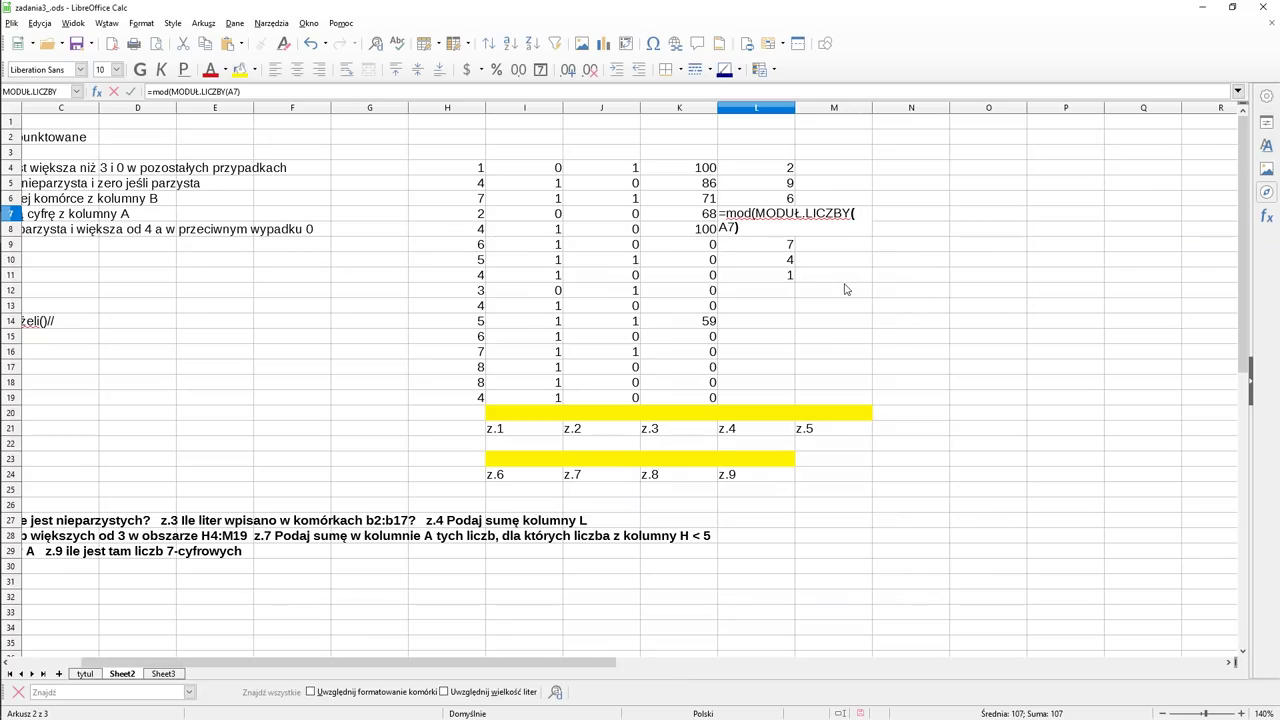
pyautogui.press('Escape')
# Step: Extend the L7 formula to =MOD(MODUŁ.LICZBY(A7);10) and copy it up through L4
pyautogui.press('F2')
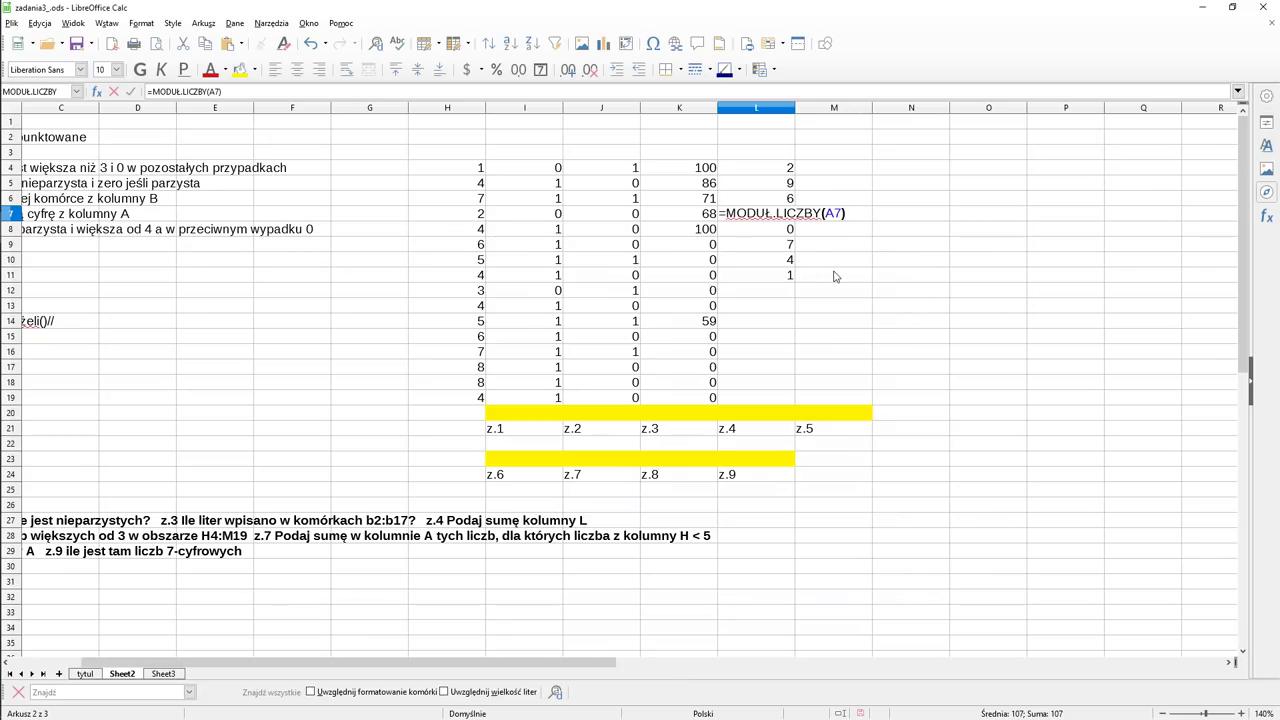
pyautogui.write('mod(')
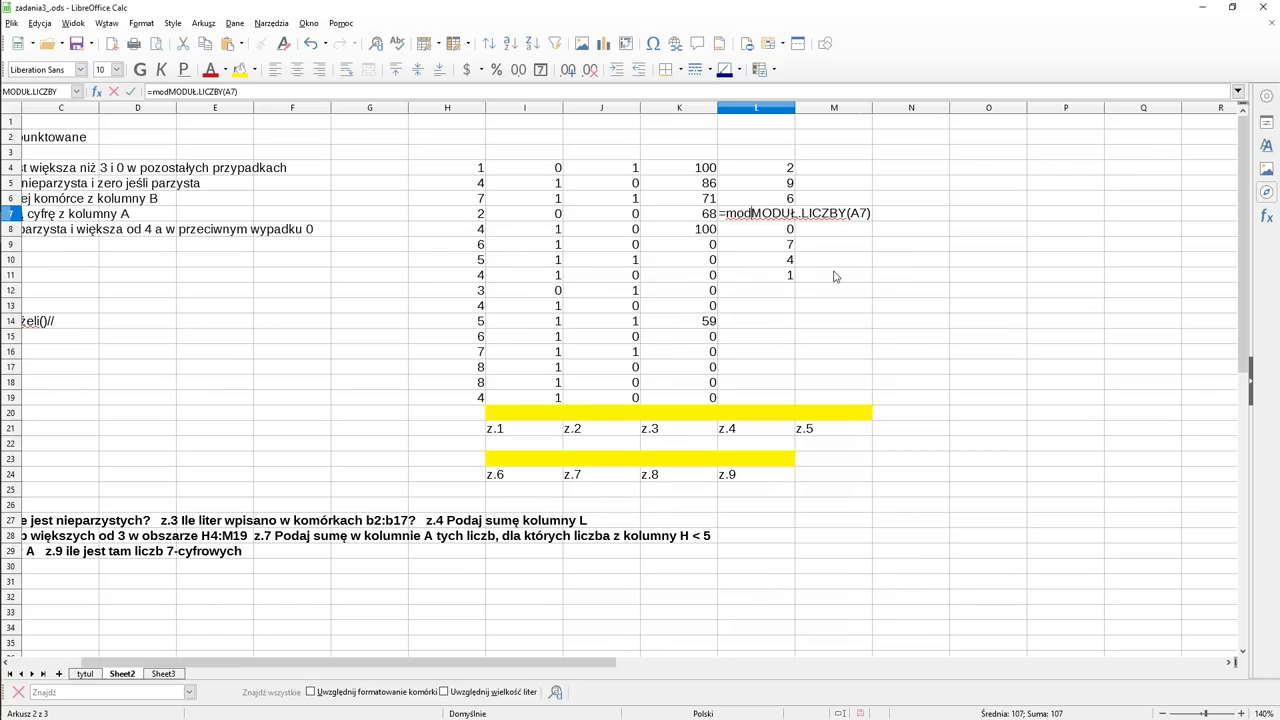
pyautogui.press('End')
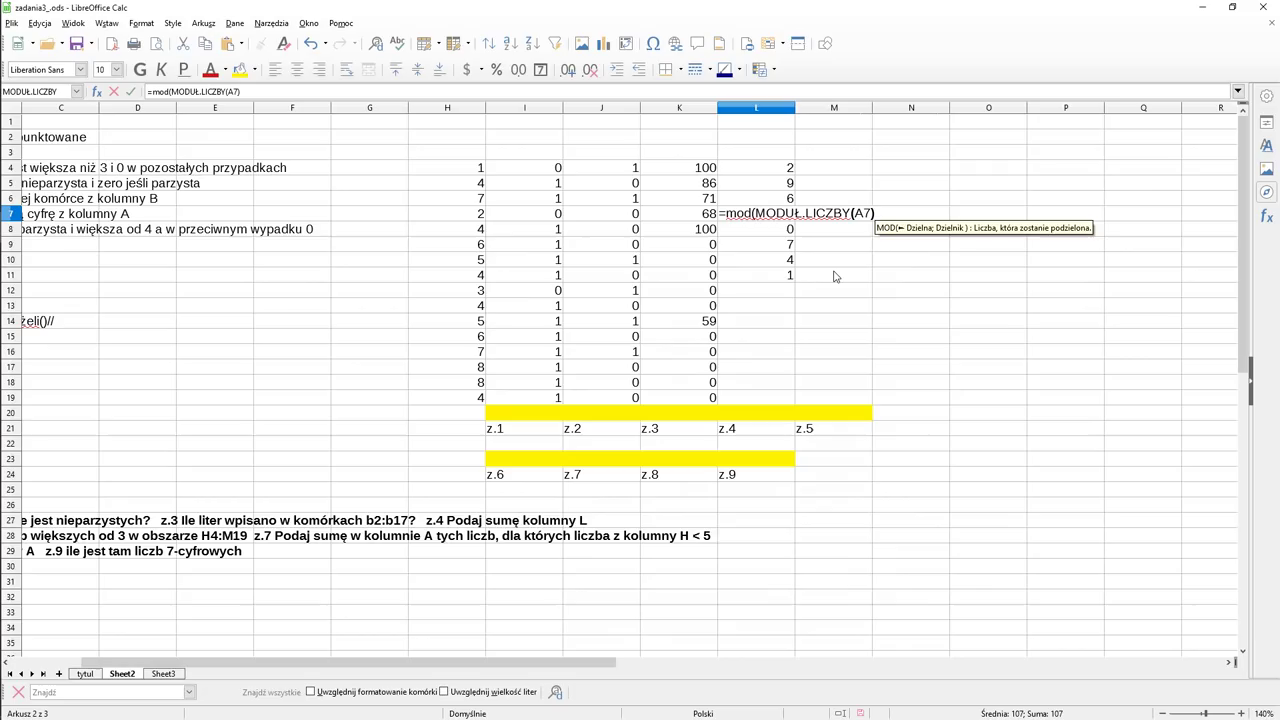
pyautogui.write(';10')
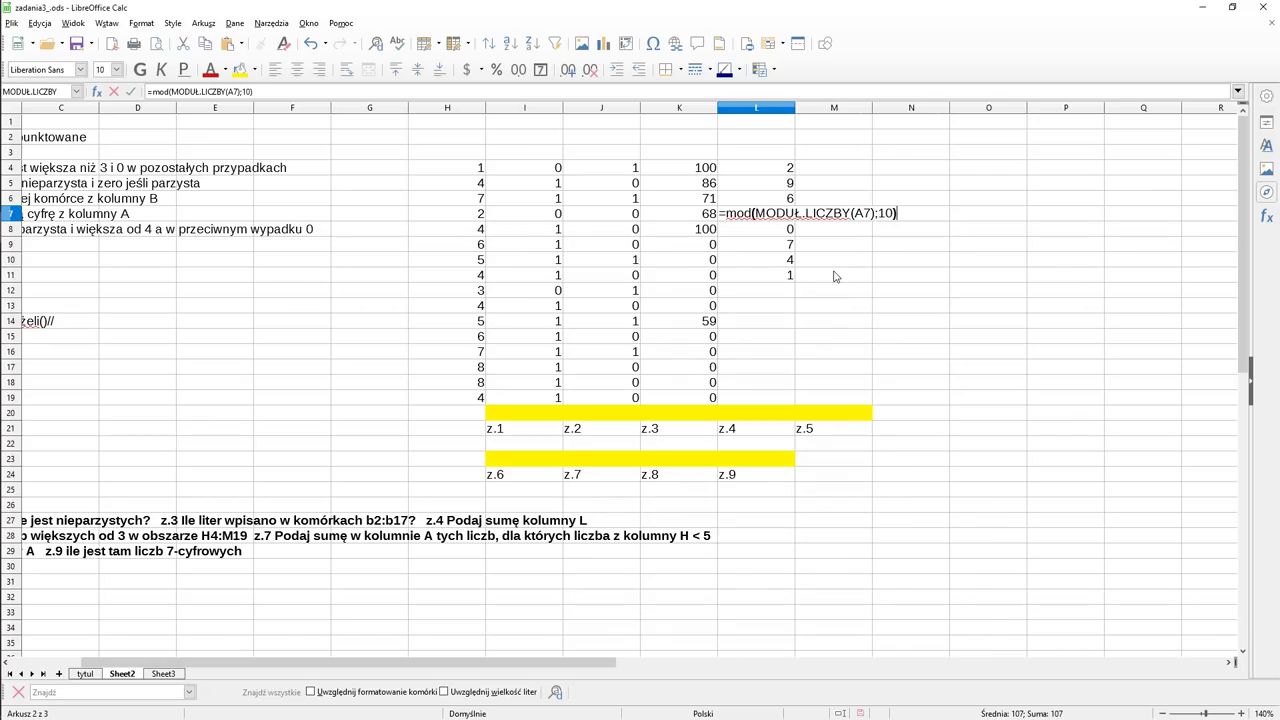
pyautogui.press('Return')
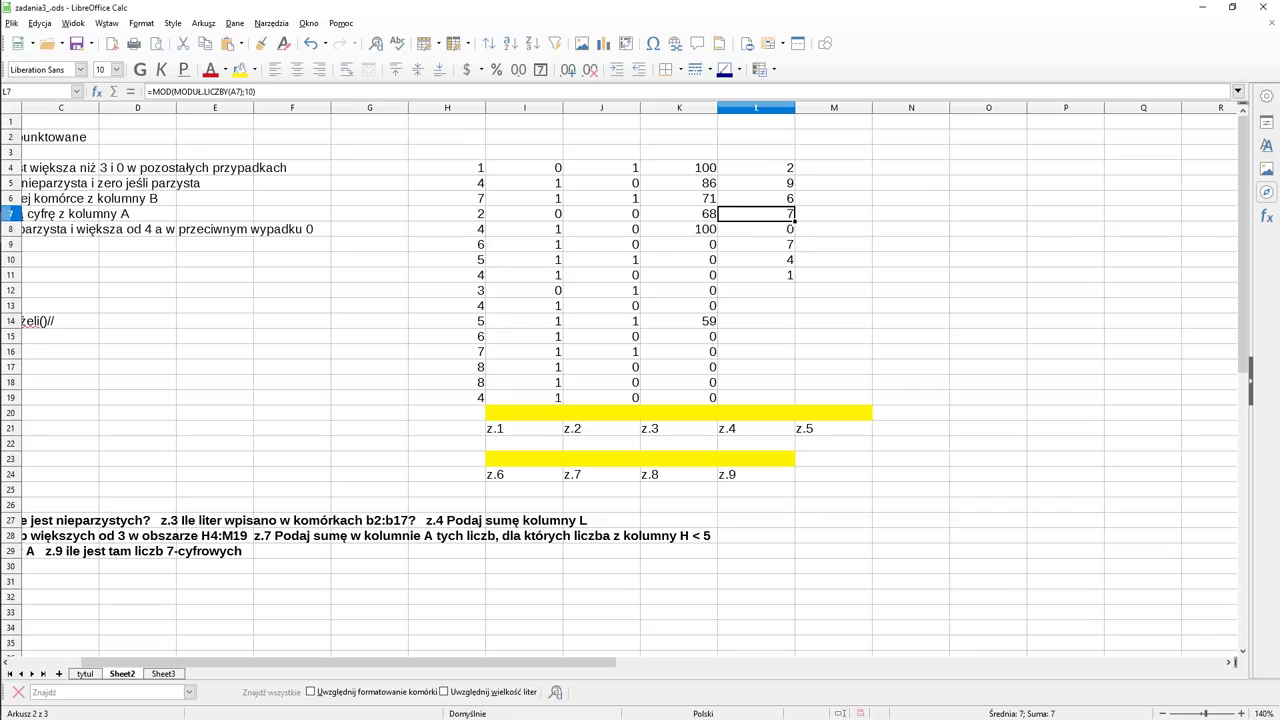
pyautogui.moveTo(795, 221); pyautogui.dragTo(793, 167)
pyautogui.click(786, 170)
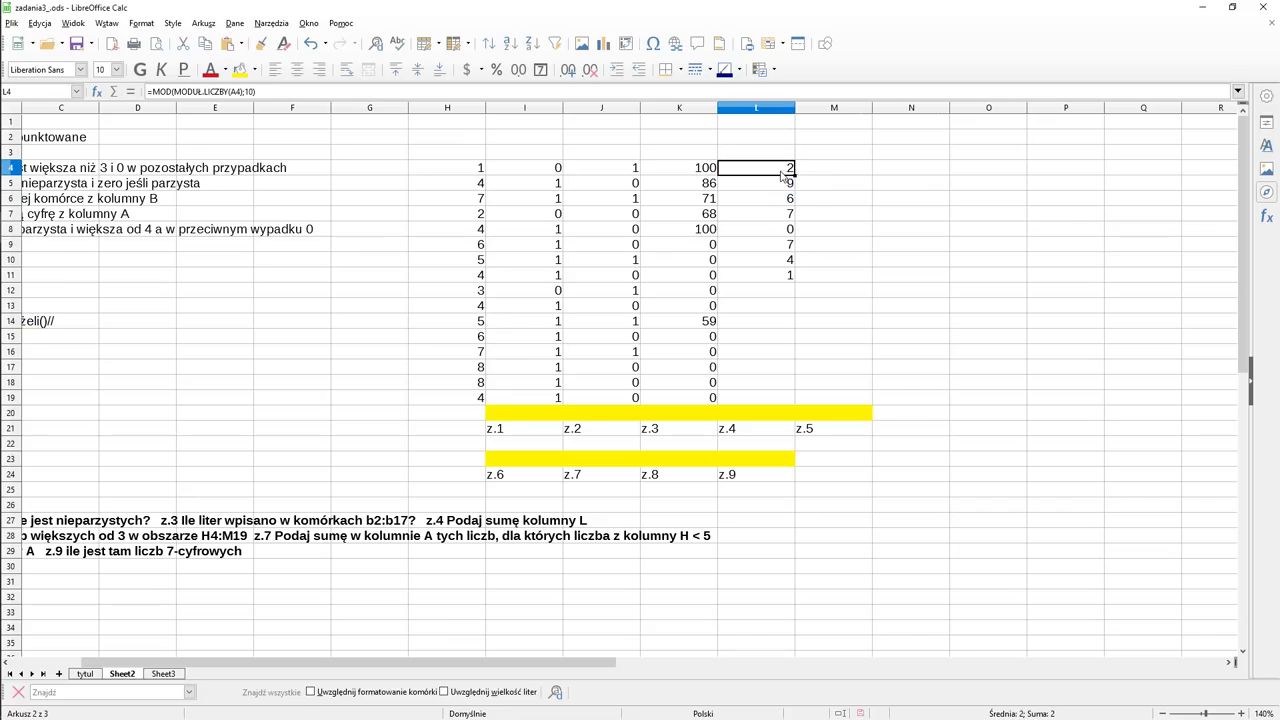
# Step: Review the MOD formula in L4 and compare its result with the number in A4
pyautogui.doubleClick(786, 170)
pyautogui.press('Escape')
pyautogui.moveTo(437, 662); pyautogui.dragTo(367, 662)
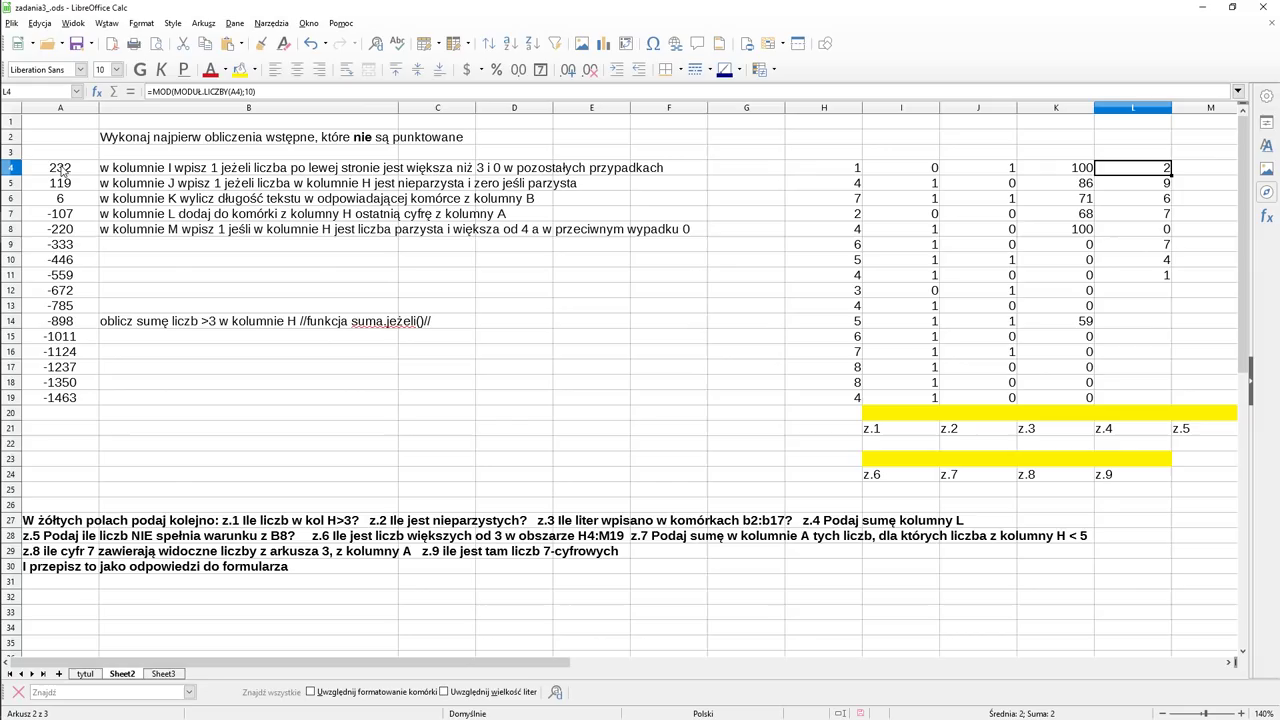
pyautogui.moveTo(459, 662); pyautogui.dragTo(570, 652)
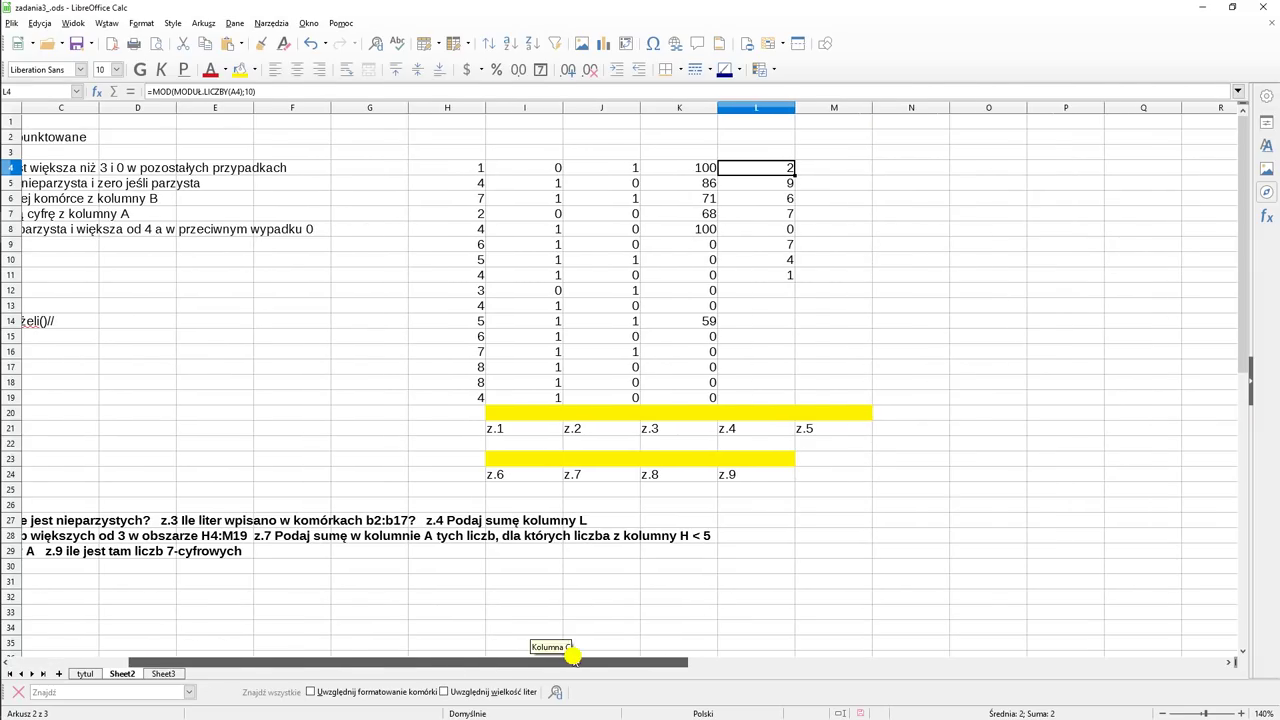
pyautogui.press('F2')
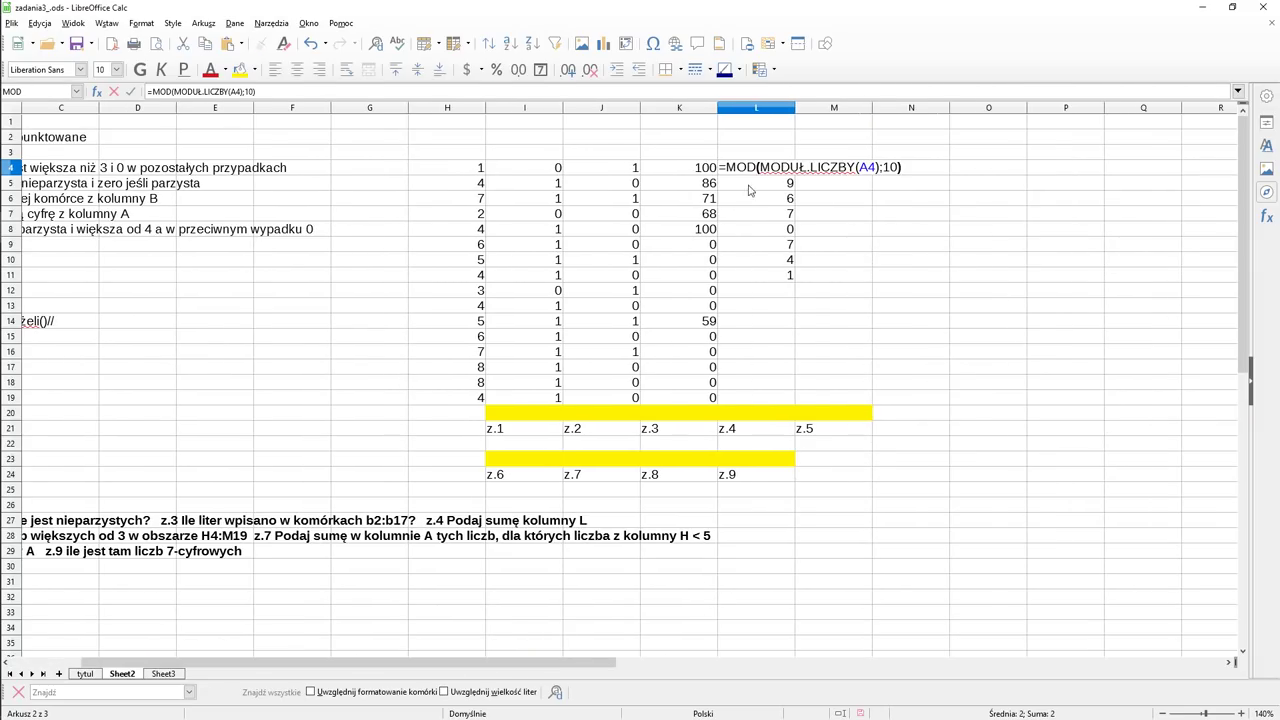
pyautogui.press('Return')
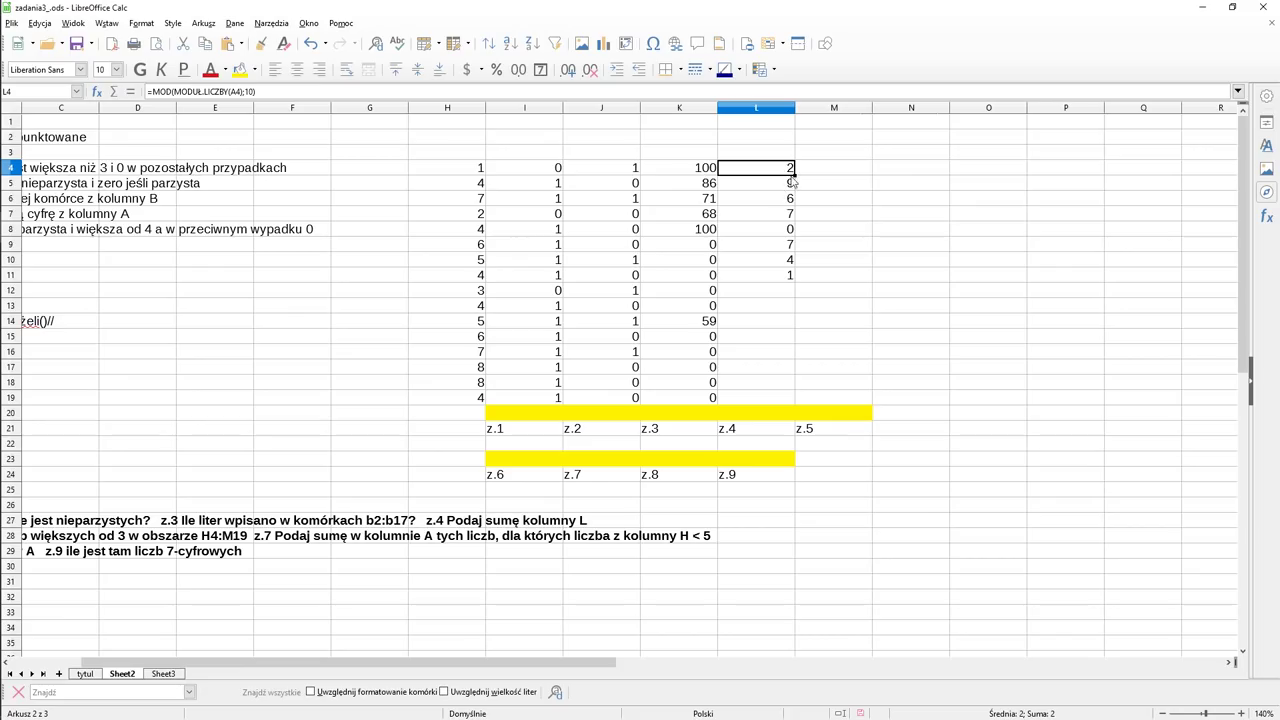
# Step: Fill the L4 formula down to L19 and compare the last digits with the numbers in column A
pyautogui.press('Up')
pyautogui.moveTo(795, 175); pyautogui.dragTo(792, 403)
pyautogui.moveTo(612, 671); pyautogui.dragTo(414, 661)
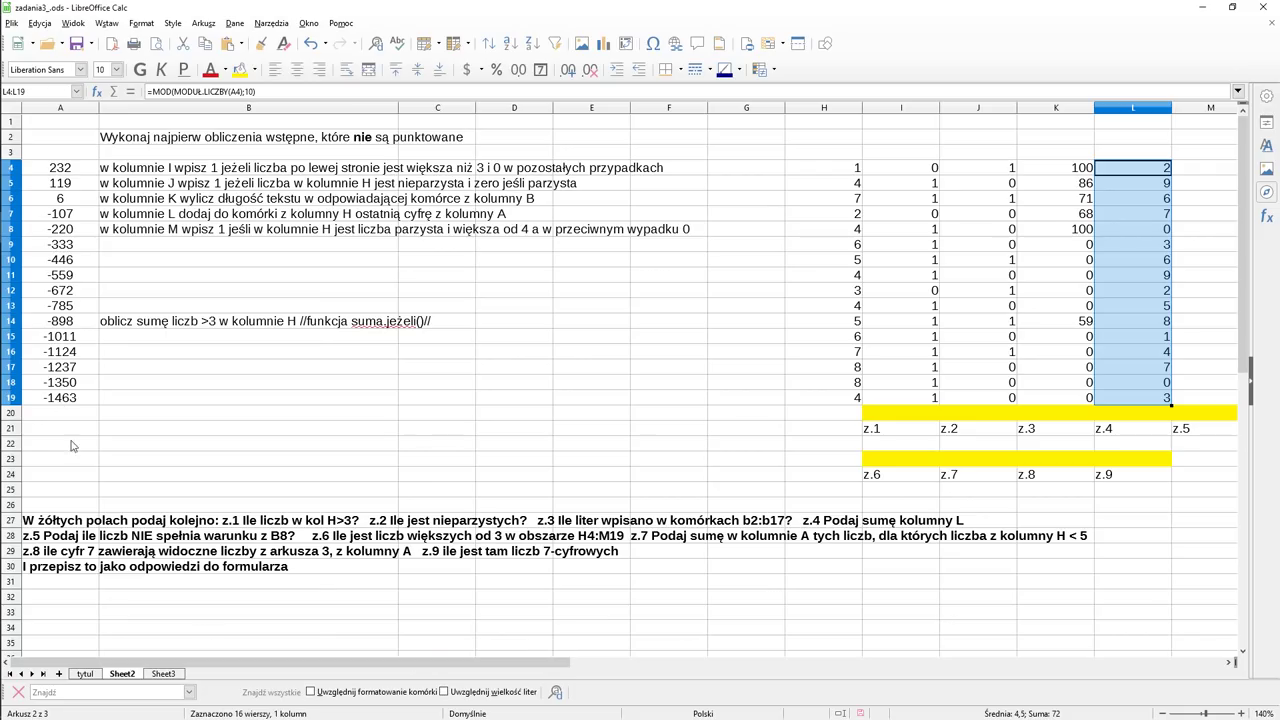
pyautogui.moveTo(265, 667); pyautogui.dragTo(320, 665)
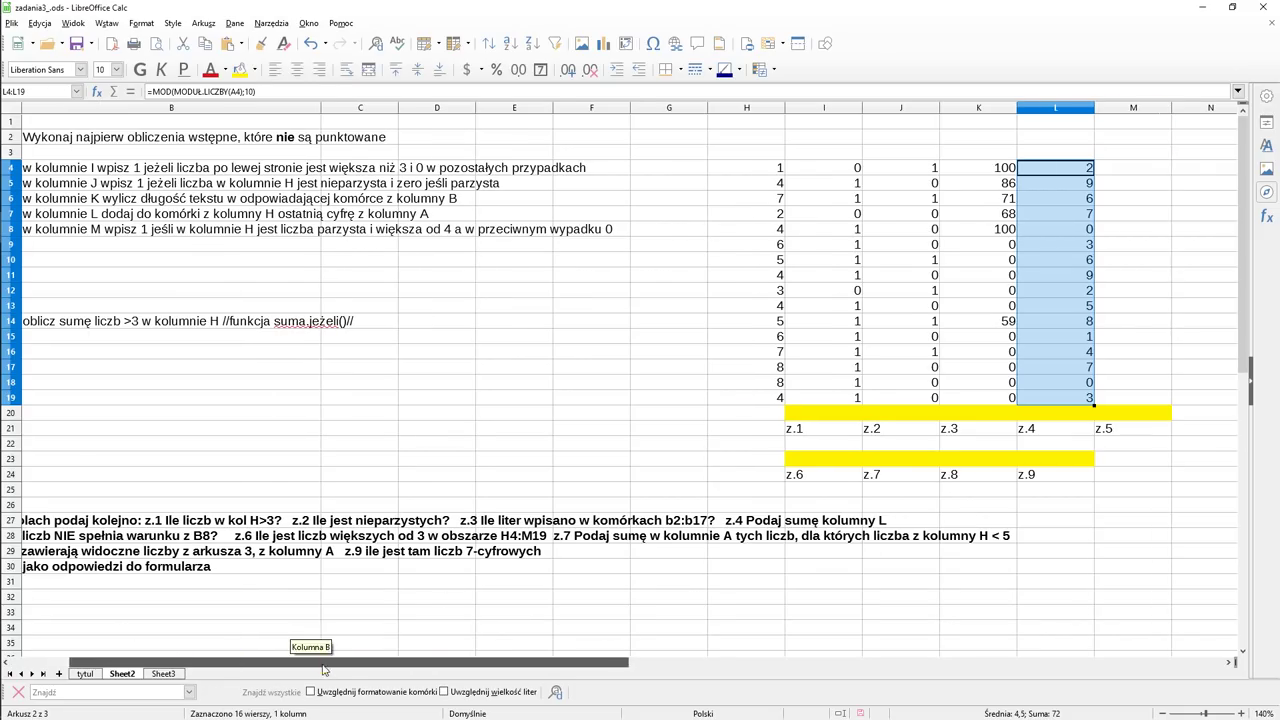
# Step: Add the value of H4 to the L4 formula, making it =MOD(MODUŁ.LICZBY(A4);10)+H4
pyautogui.click(1040, 167)
pyautogui.doubleClick(1040, 167)
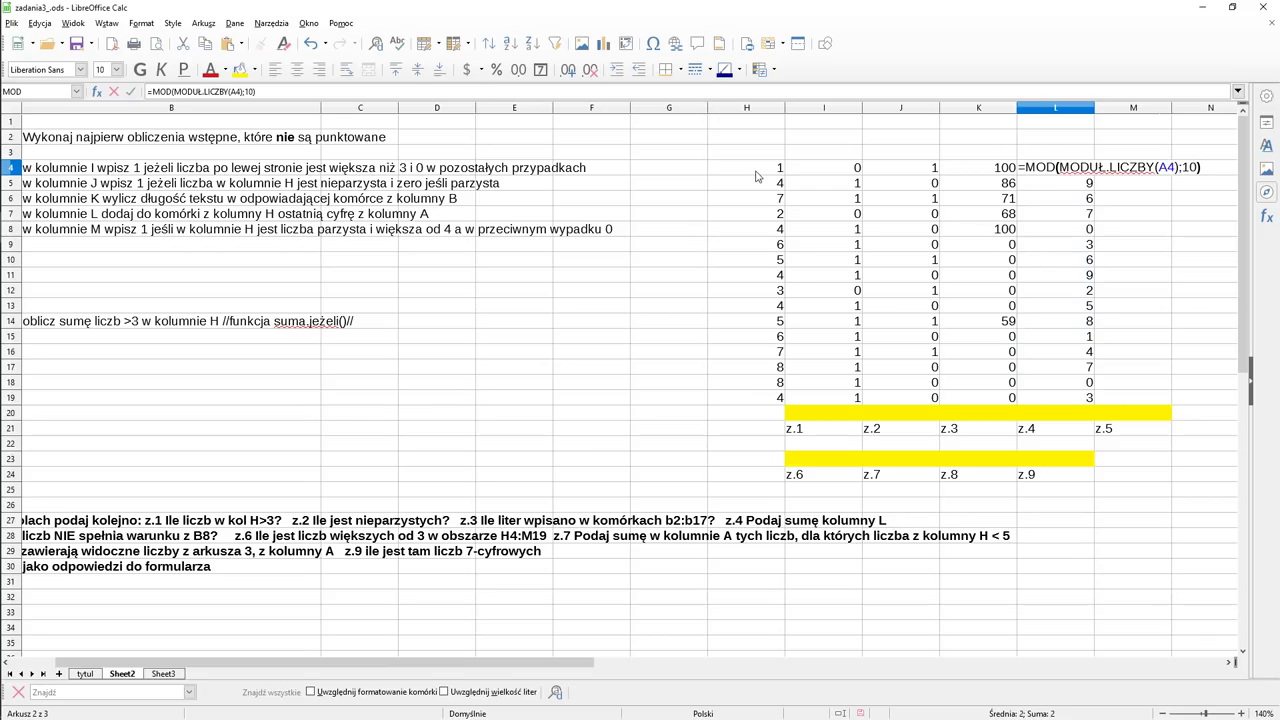
pyautogui.write('+')
pyautogui.click(760, 168)
pyautogui.press('Return')
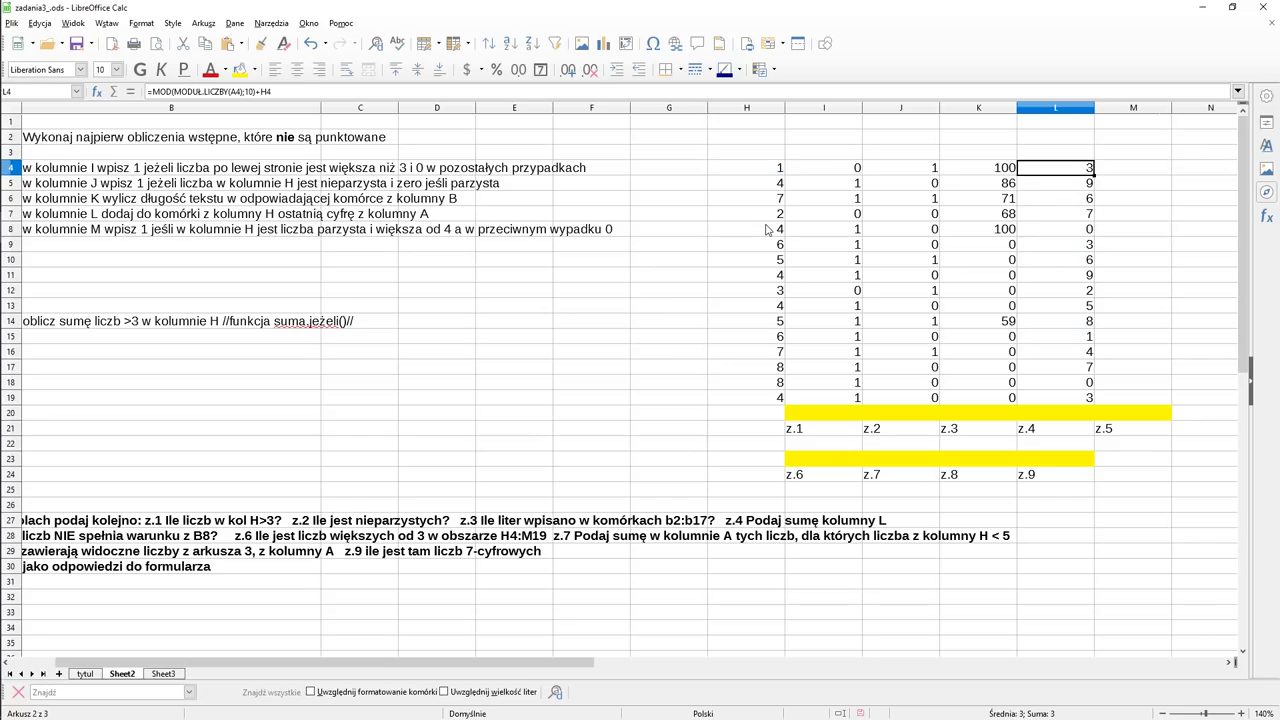
# Step: Clear the old formulas in L5:L19 and fill the extended L4 formula down to L19
pyautogui.moveTo(1072, 190); pyautogui.dragTo(1060, 395)
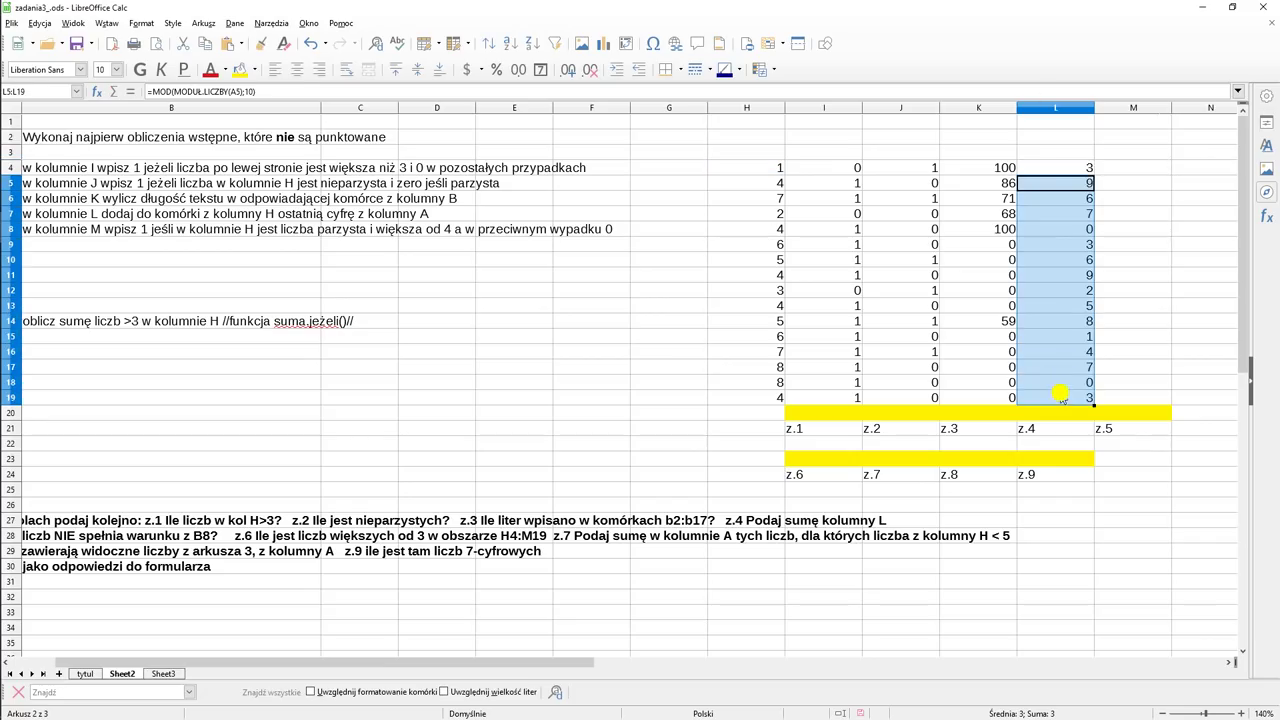
pyautogui.hotkey('ctrl', 'z')
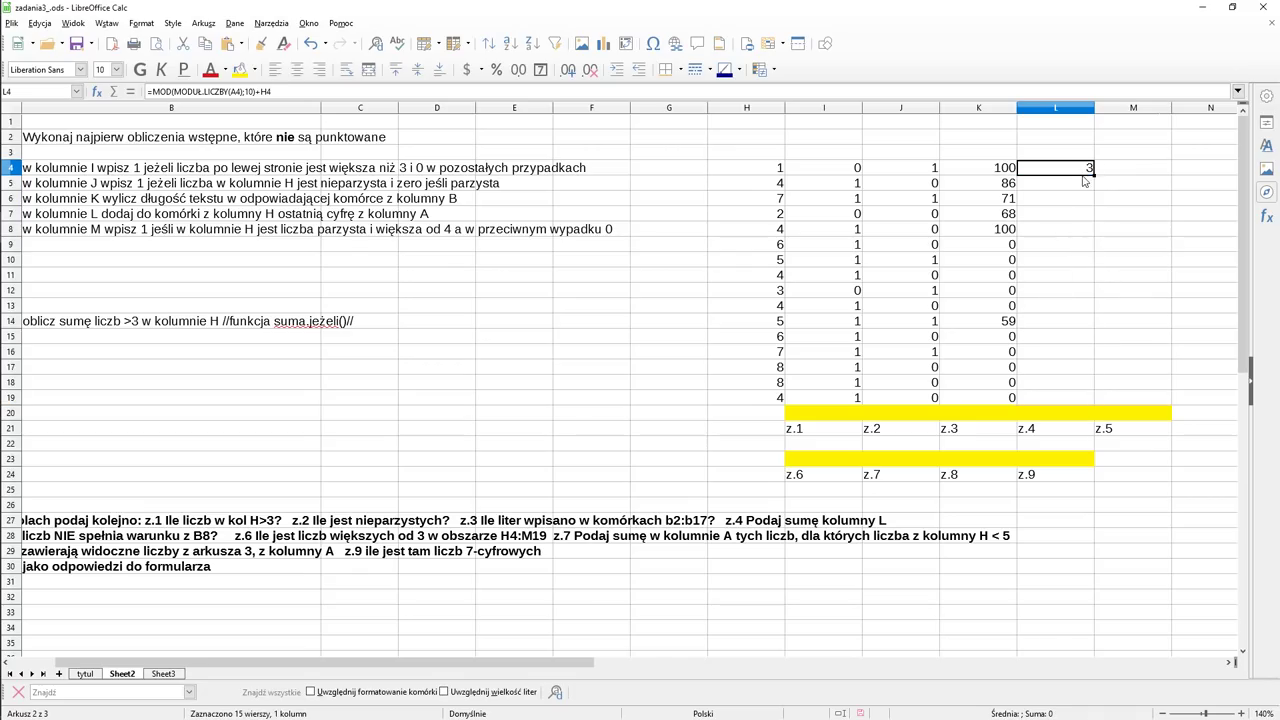
pyautogui.moveTo(1092, 172); pyautogui.dragTo(1088, 403)
# Step: Check the filled formulas in L9, L4 and L5 against the numbers in columns A and H
pyautogui.click(1058, 245)
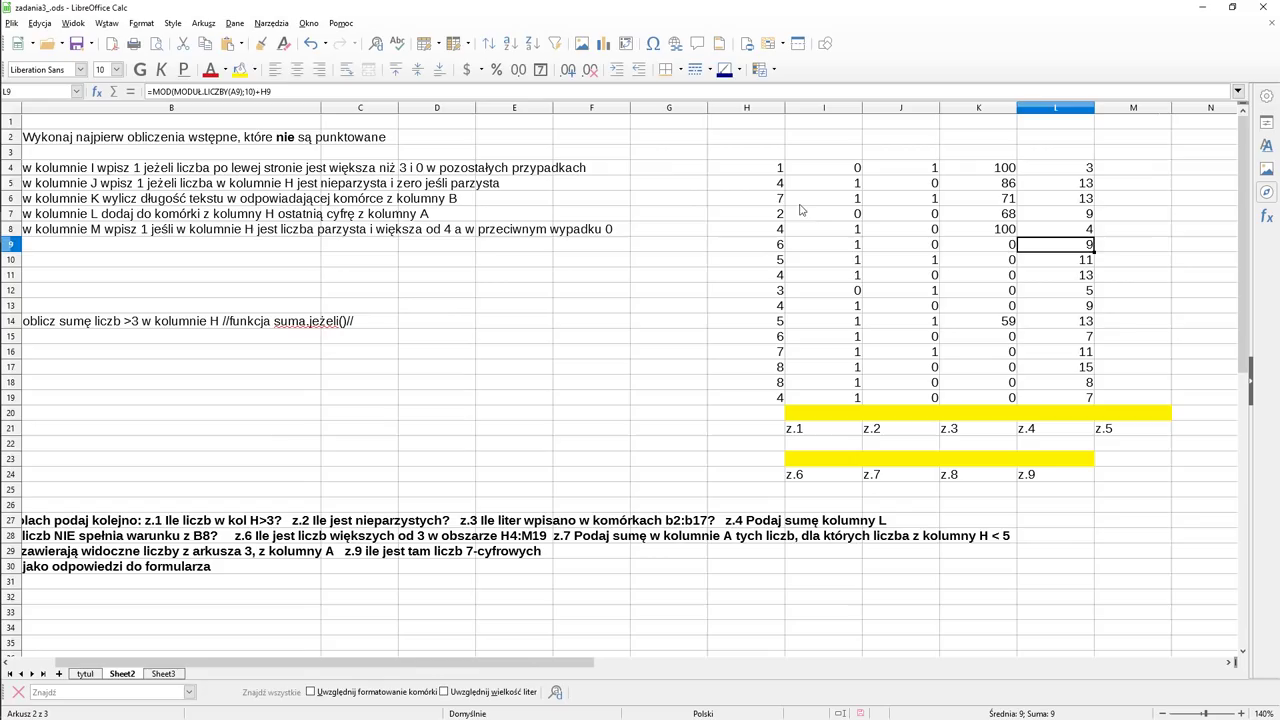
pyautogui.click(770, 185)
pyautogui.moveTo(340, 663); pyautogui.dragTo(312, 663)
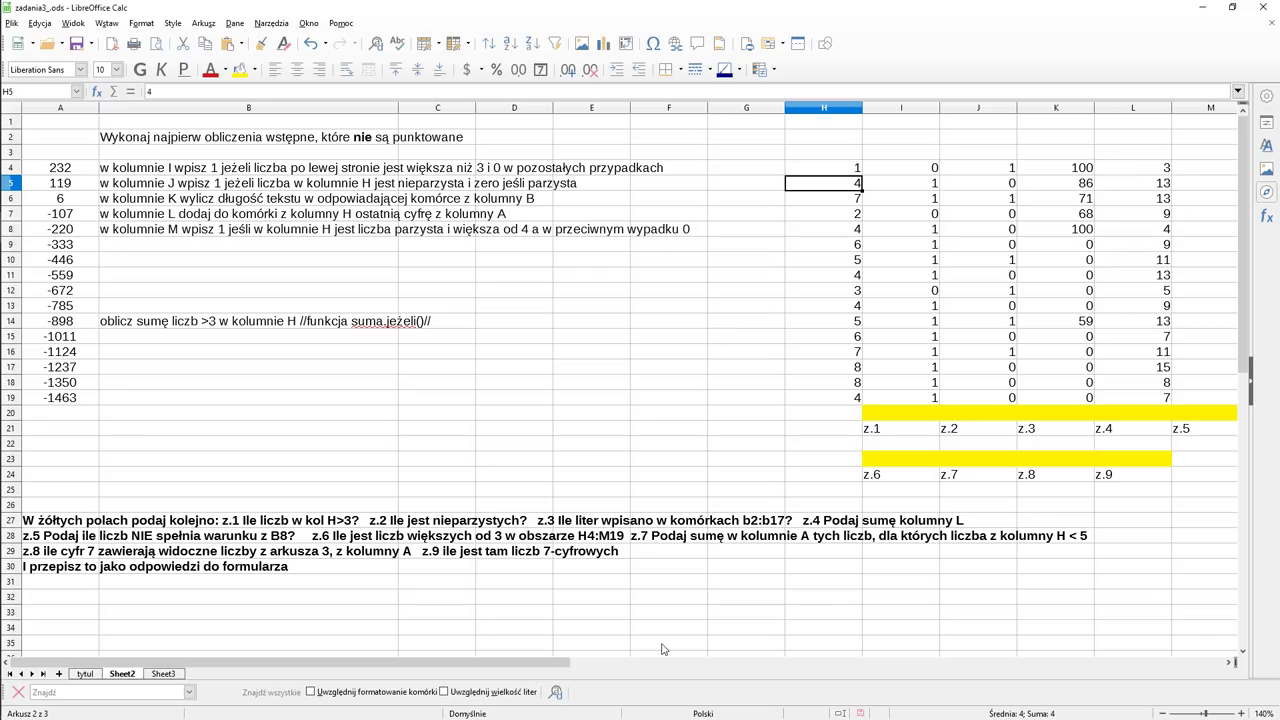
pyautogui.moveTo(537, 666); pyautogui.dragTo(641, 651)
pyautogui.click(780, 172)
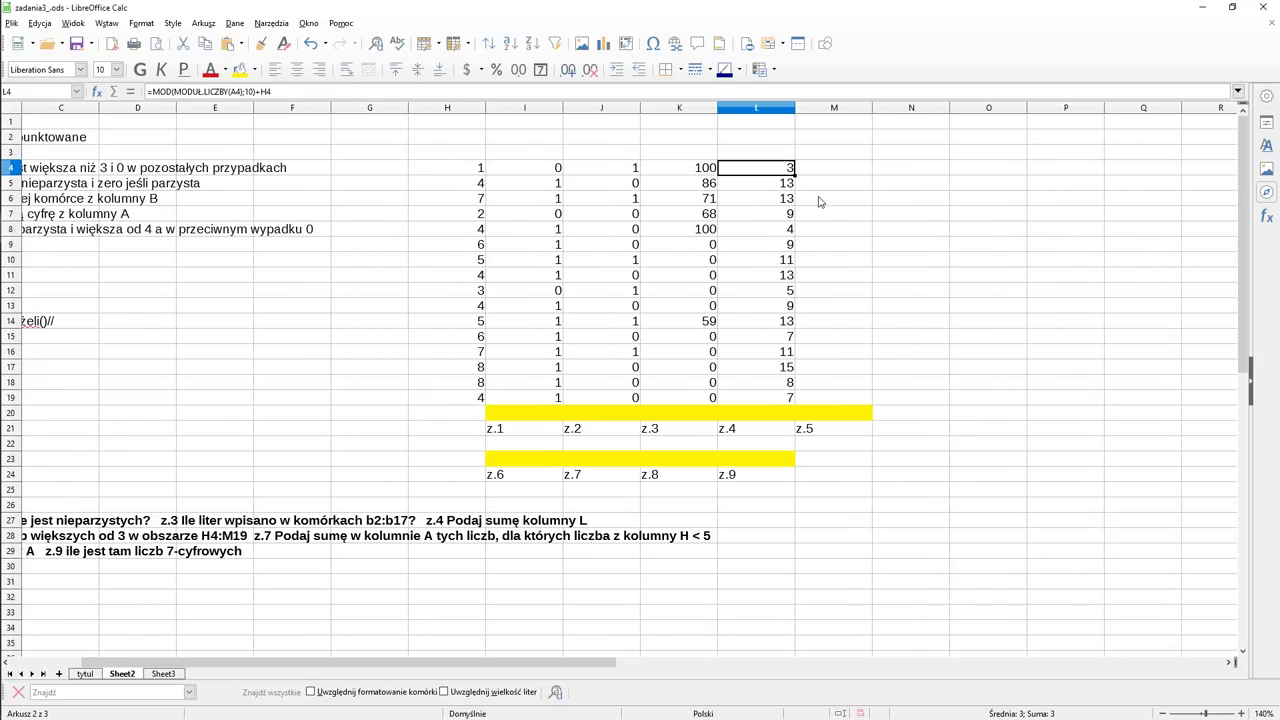
pyautogui.click(764, 184)
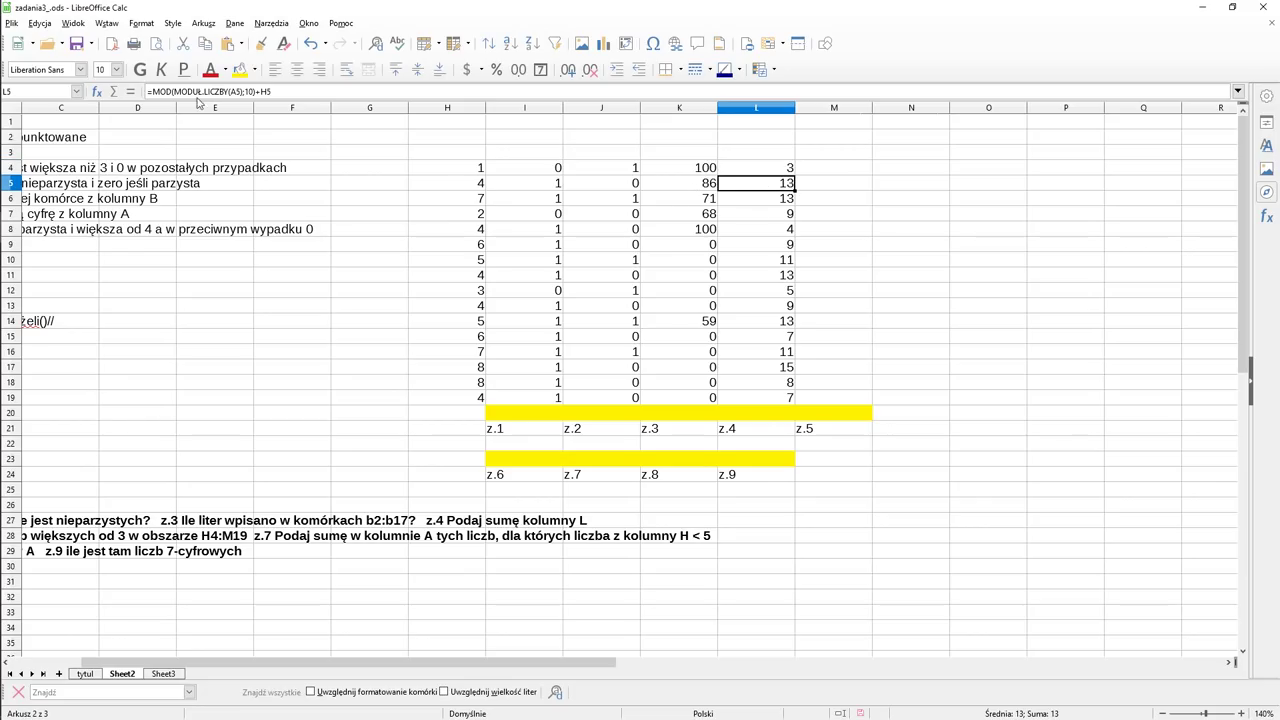
pyautogui.click(811, 170)
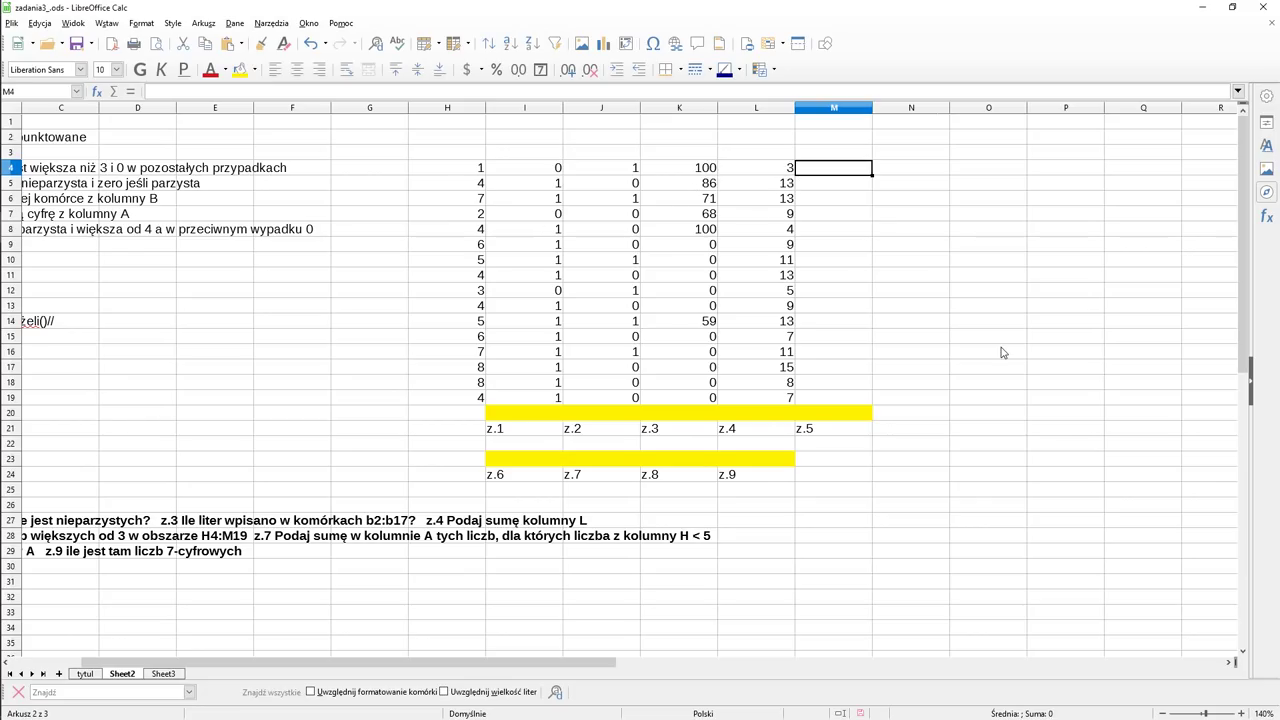
pyautogui.write('=je')
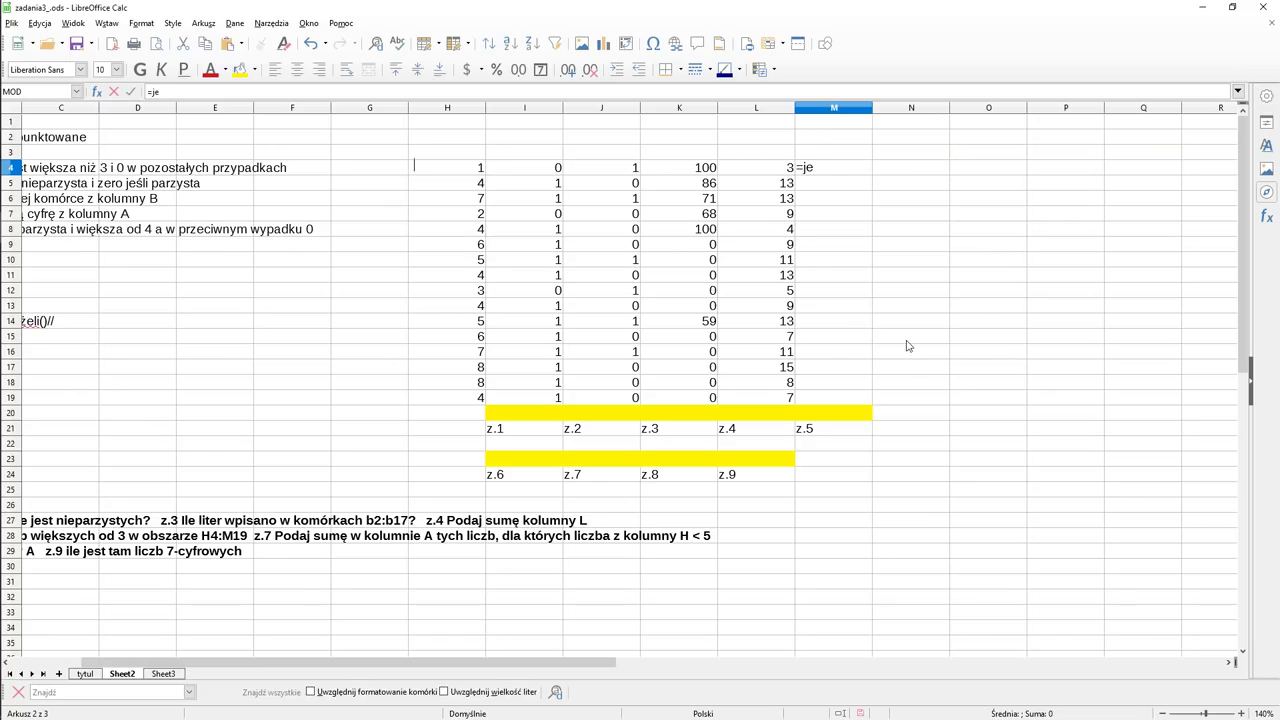
pyautogui.click(820, 258)
pyautogui.press('Escape')
pyautogui.moveTo(563, 663); pyautogui.dragTo(422, 641)
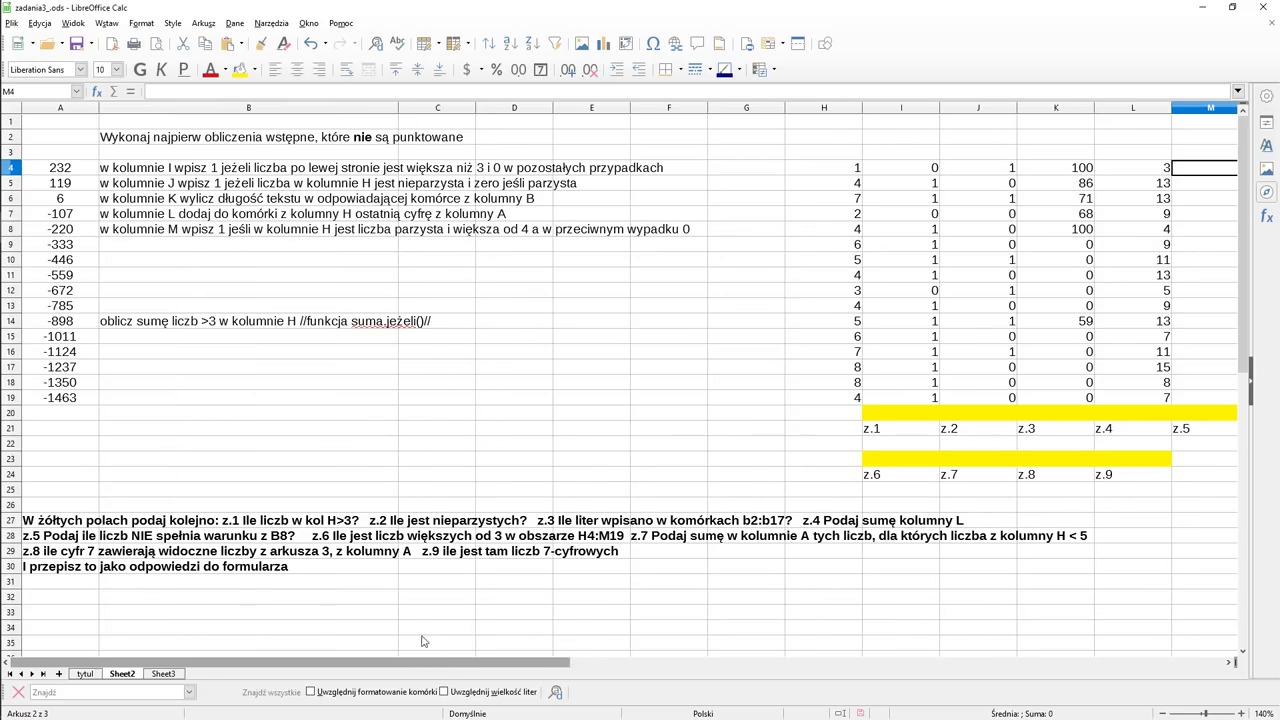
# Step: Enter an alternative last-digit formula in M7: =JEŻELI(A7>0;MOD(A1;10);MOD(-A1;10))
pyautogui.click(806, 216)
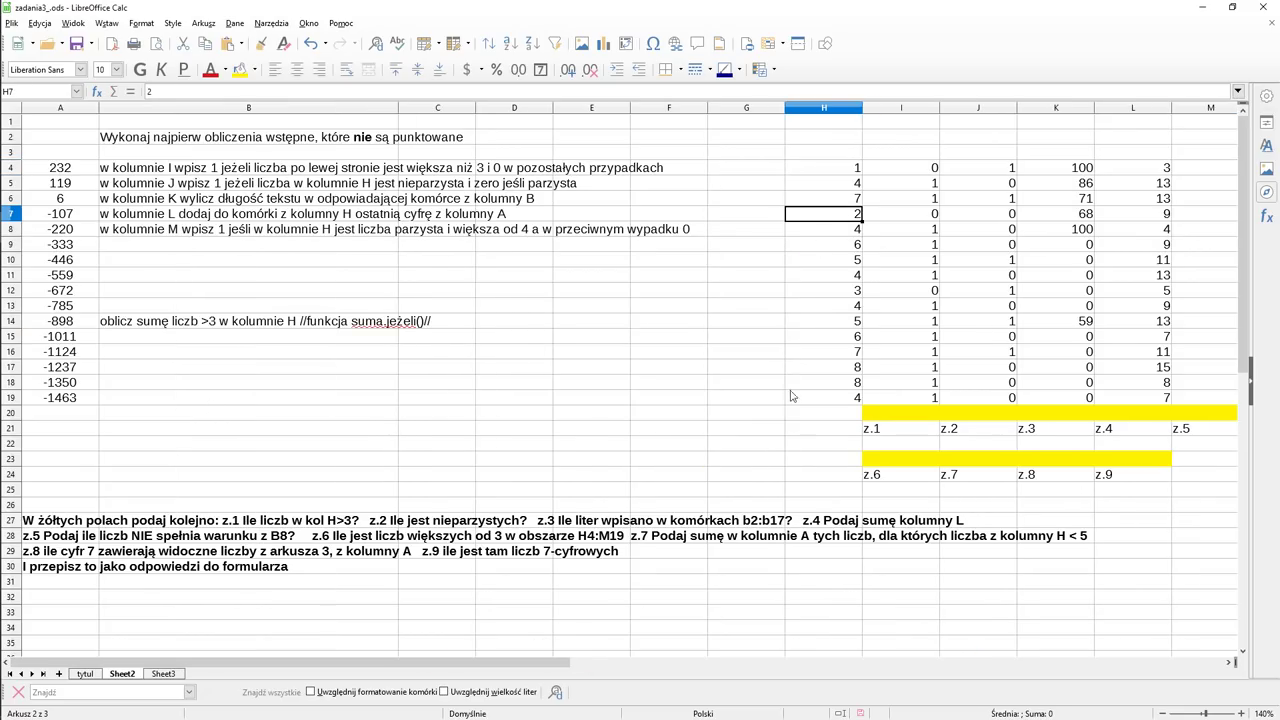
pyautogui.moveTo(527, 663); pyautogui.dragTo(651, 663)
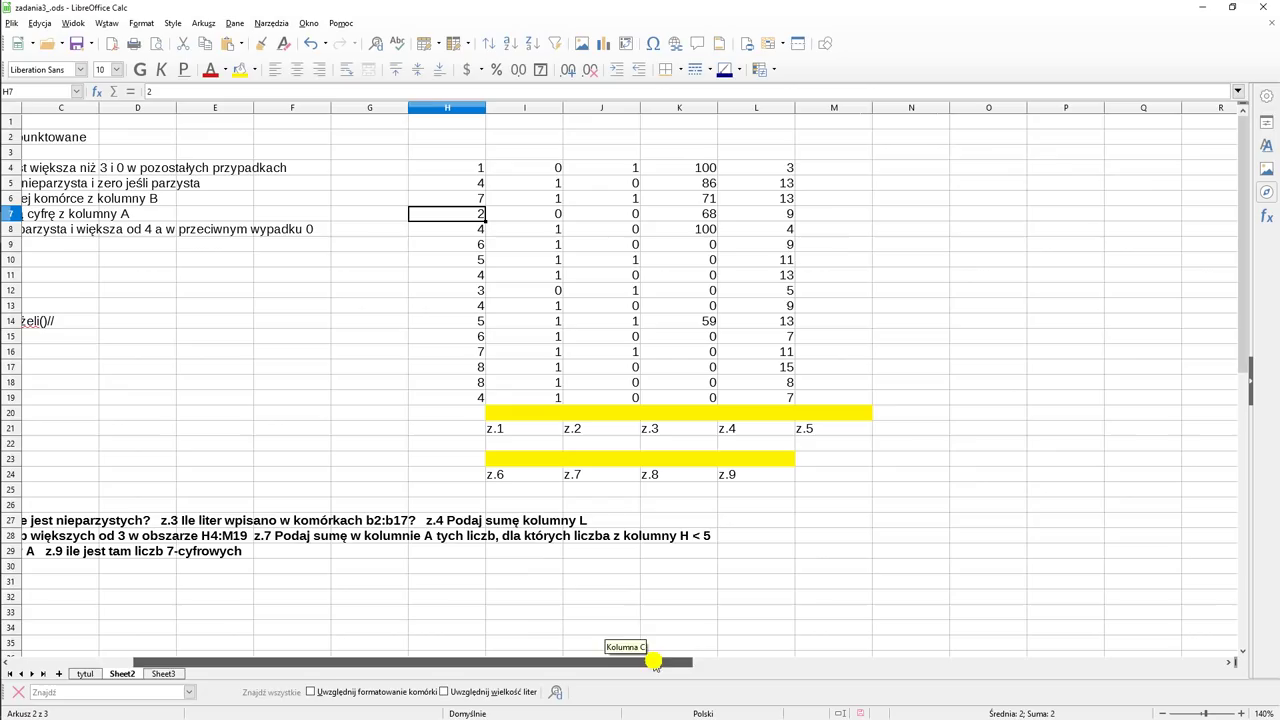
pyautogui.click(814, 216)
pyautogui.write('=jeżeli')
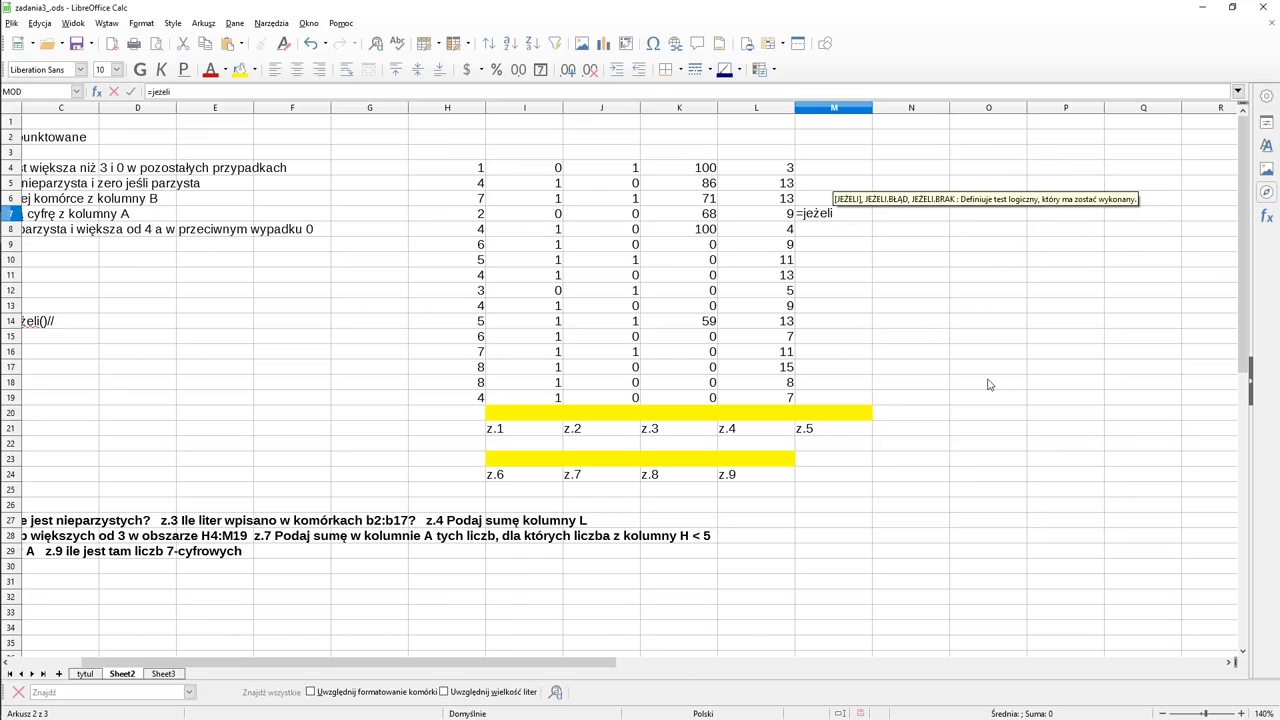
pyautogui.write('(')
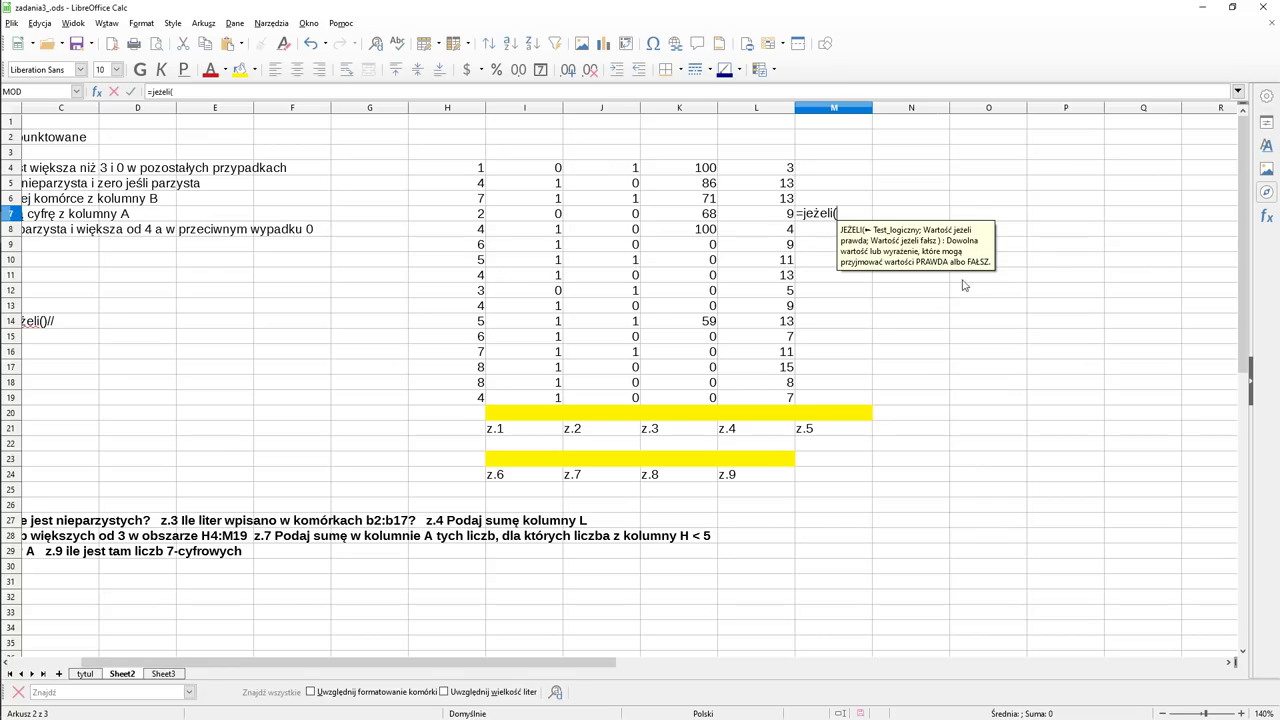
pyautogui.write('a1')
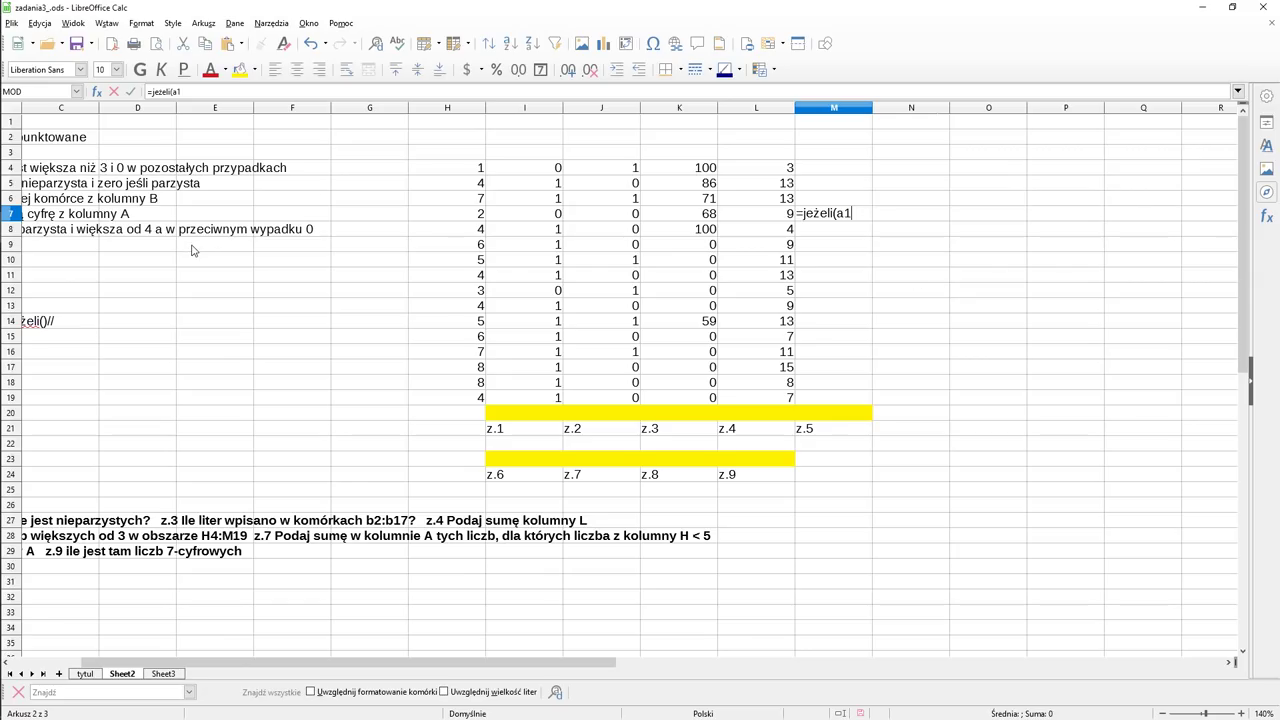
pyautogui.press('BackSpace')
pyautogui.write('7')
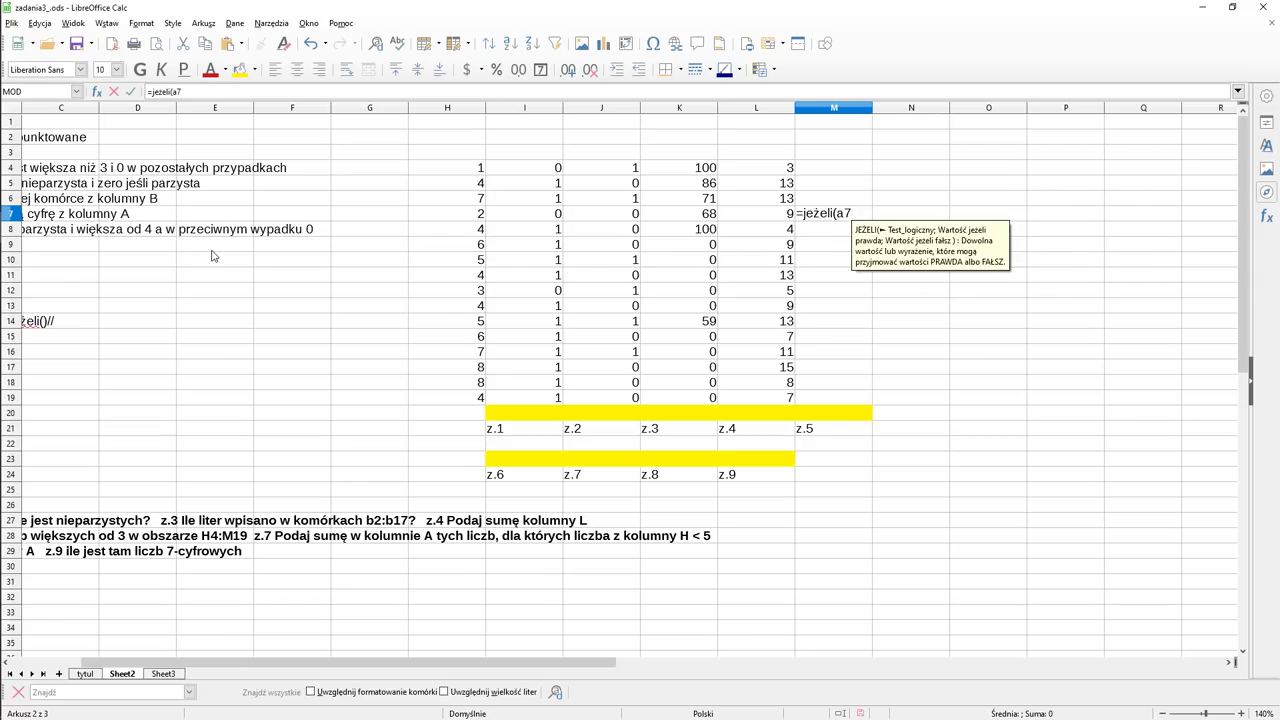
pyautogui.write('>0')
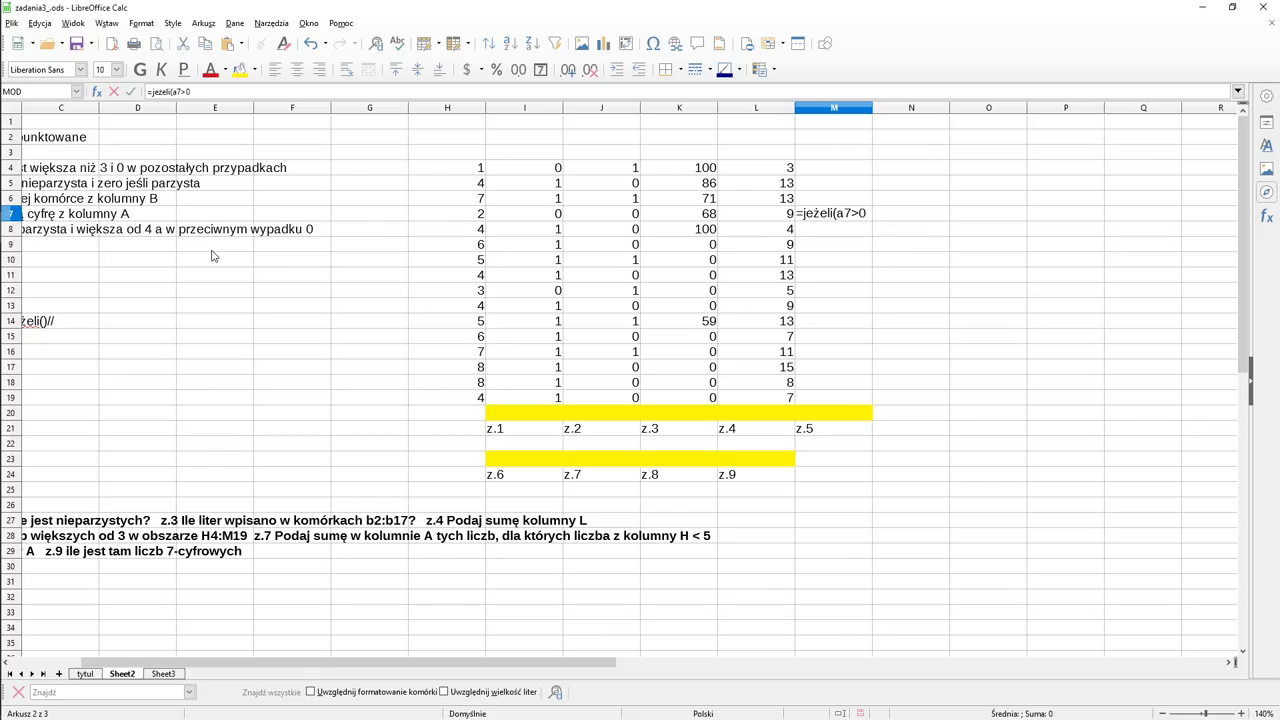
pyautogui.write(';')
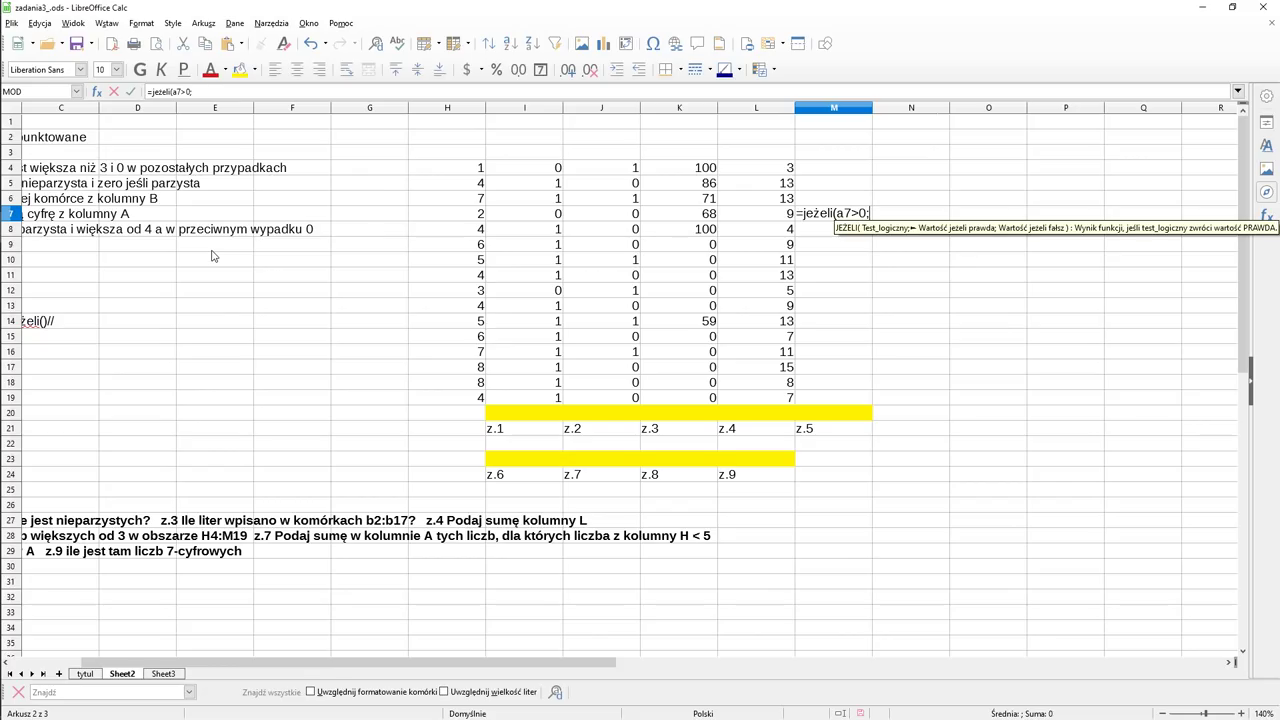
pyautogui.write('mod(')
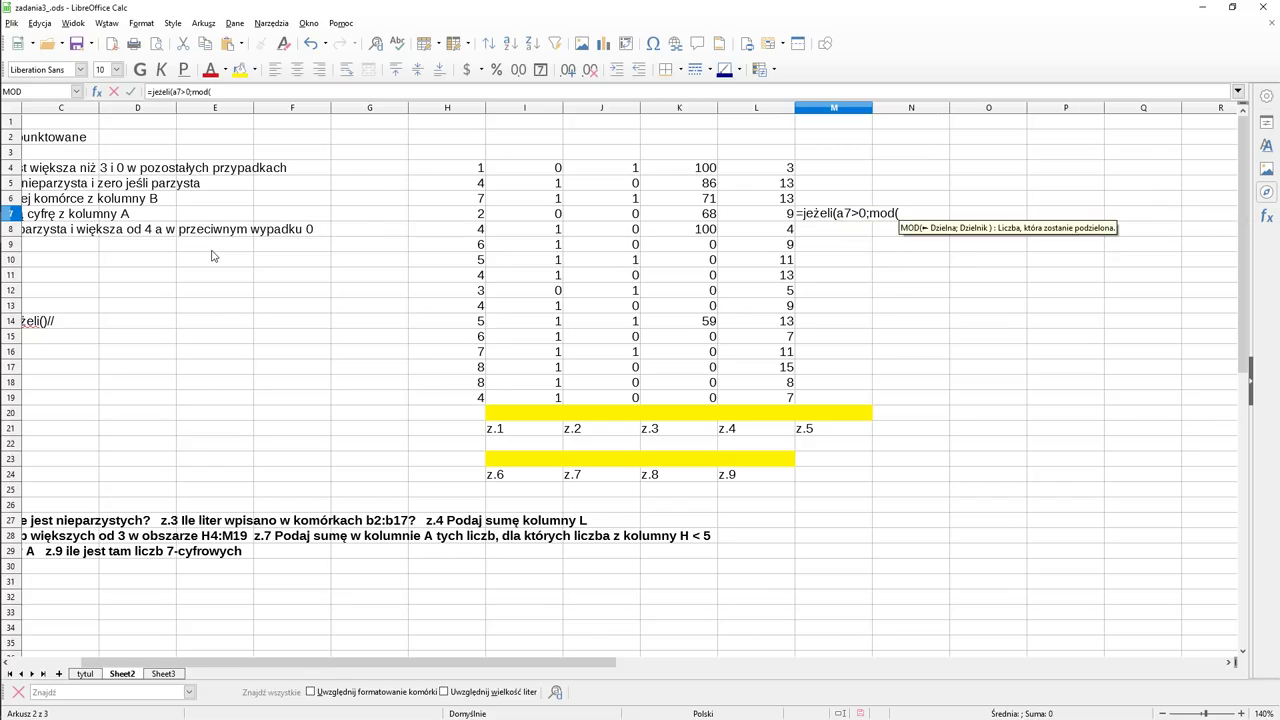
pyautogui.write('a1;10')
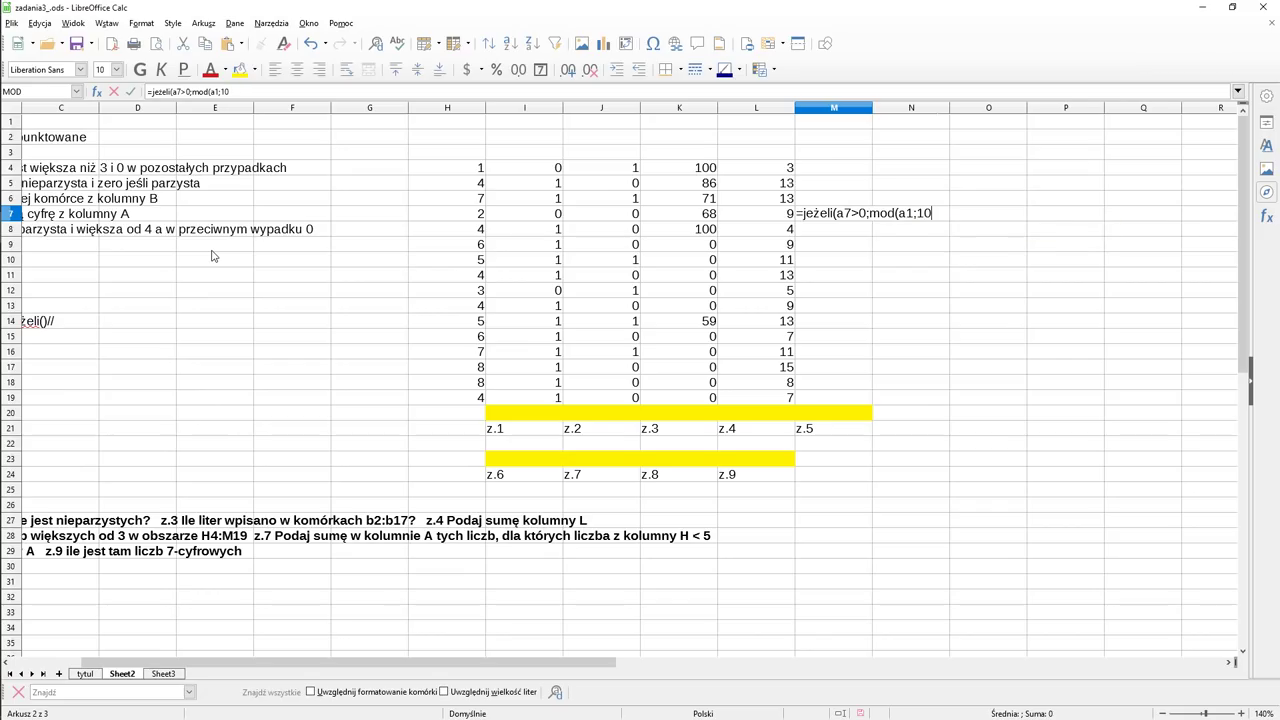
pyautogui.write(')')
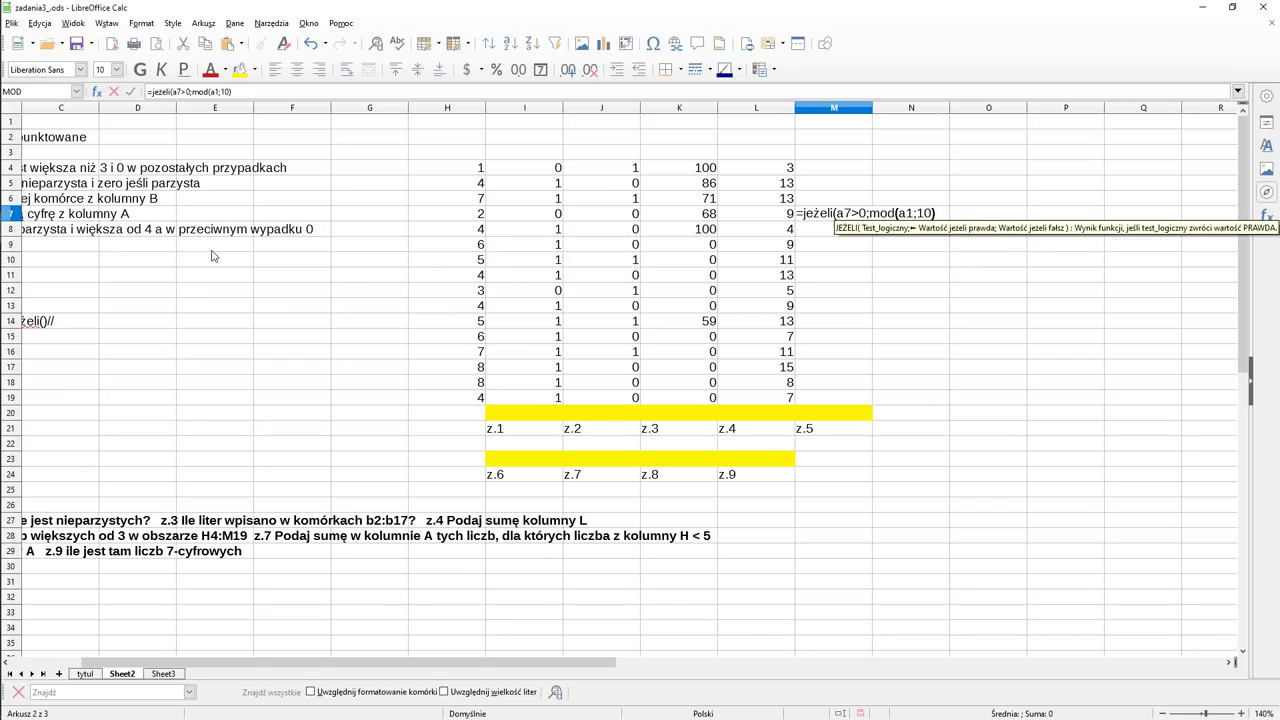
pyautogui.write(';')
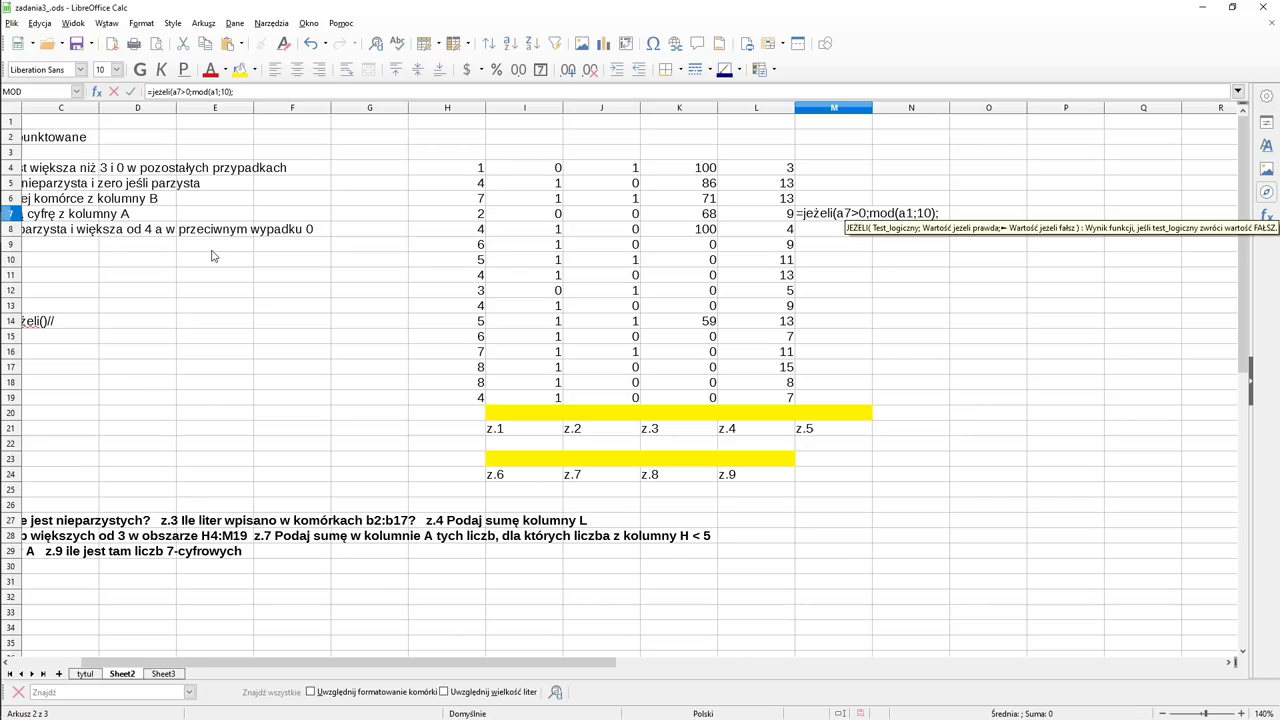
pyautogui.write('mod')
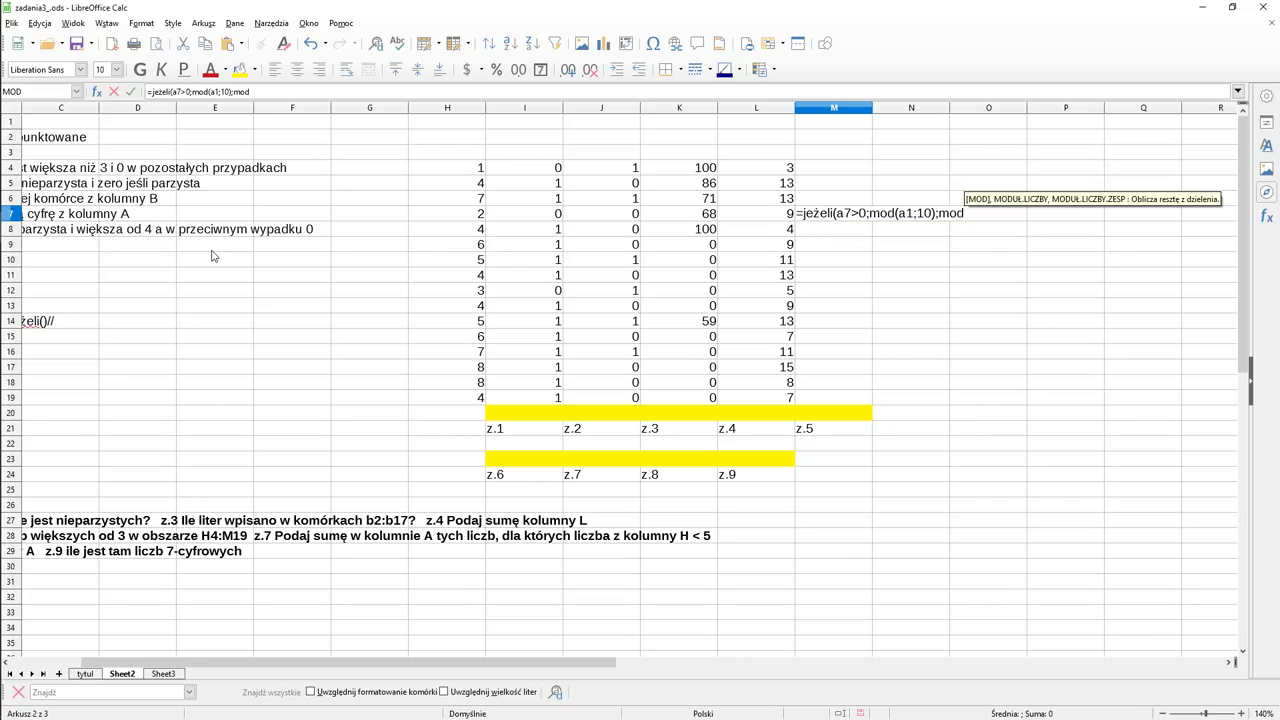
pyautogui.write('(')
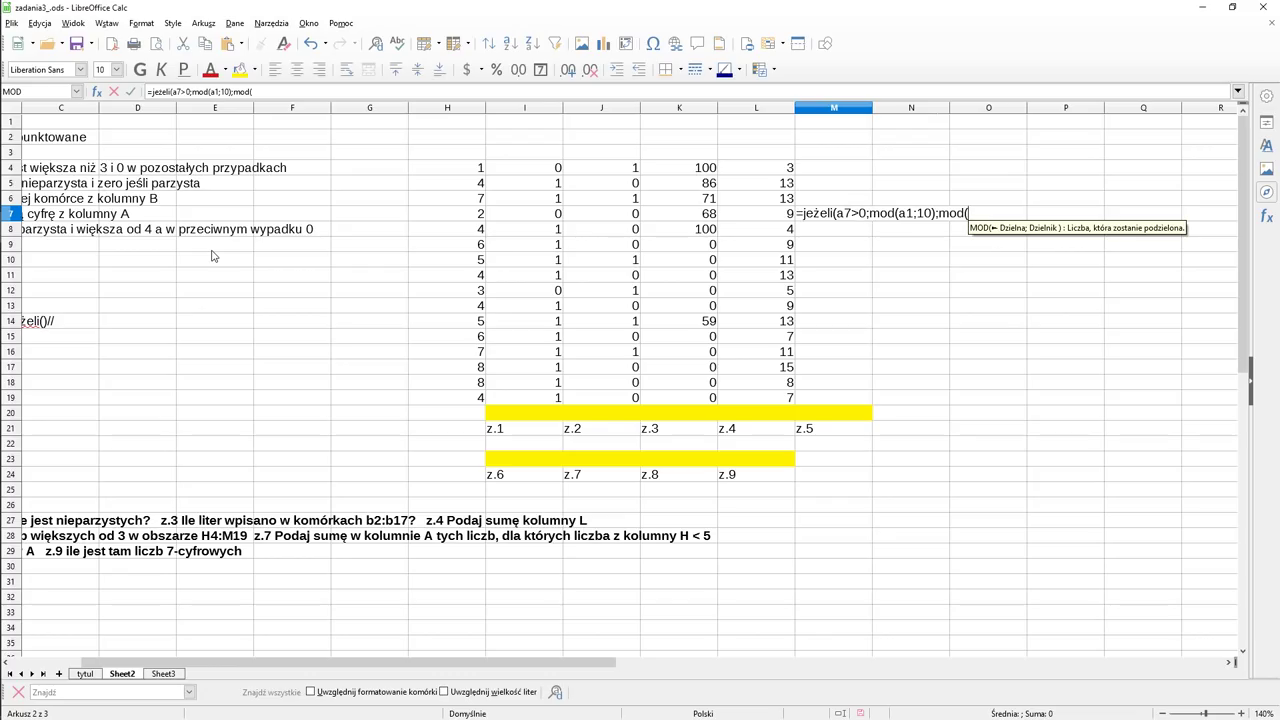
pyautogui.write('-a1')
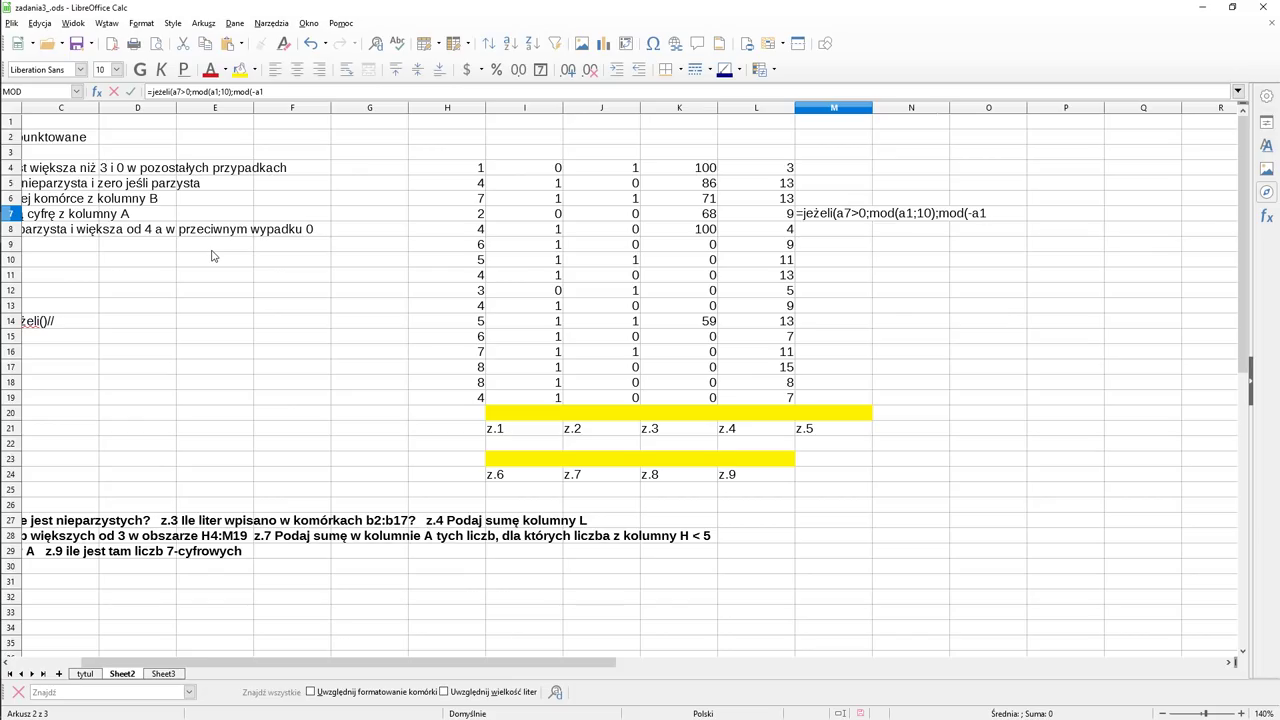
pyautogui.write(';10)')
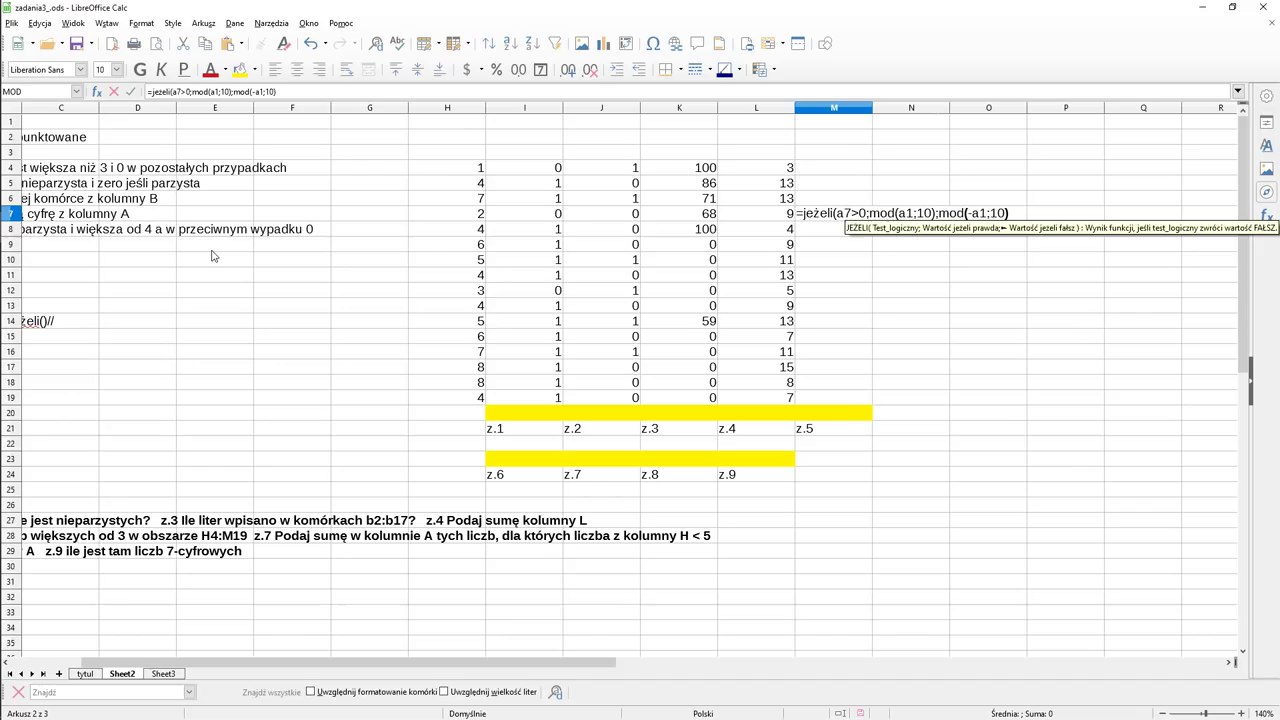
pyautogui.press('Return')
pyautogui.press('Up')
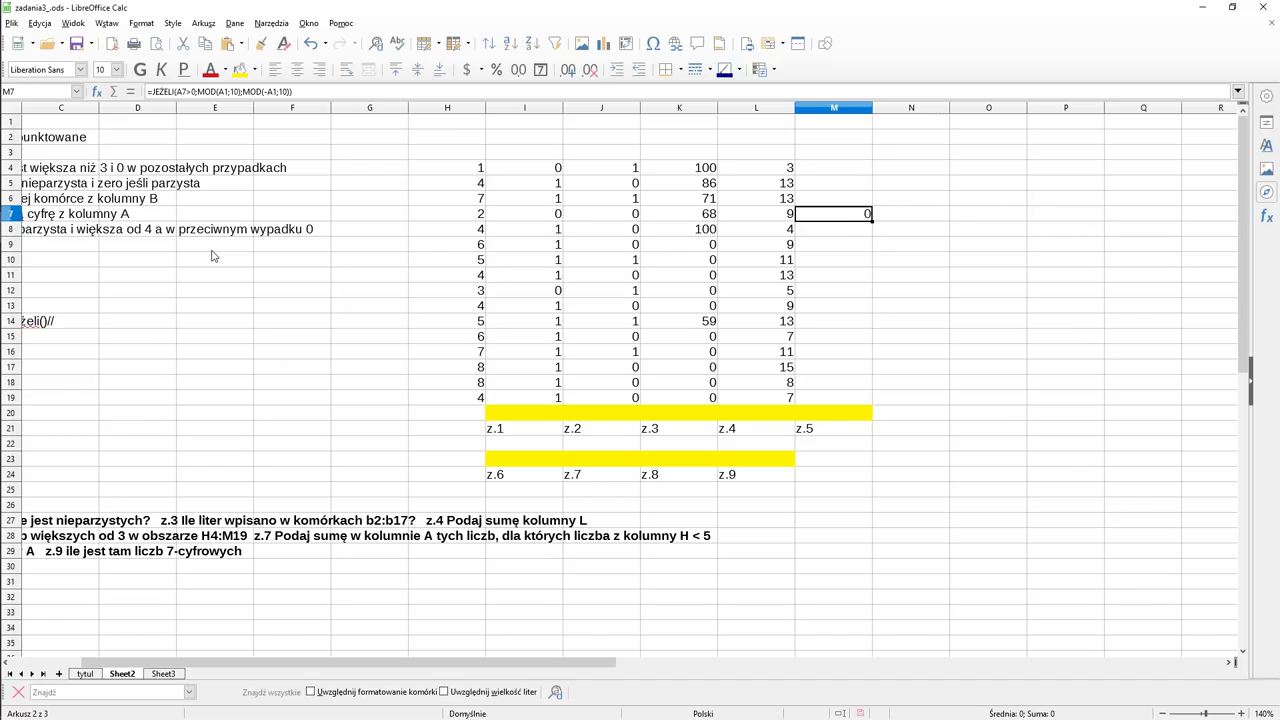
# Step: Check the M7 formula's references against the number in A7 of the same row
pyautogui.press('F2')
pyautogui.press('Escape')
pyautogui.press('Home')
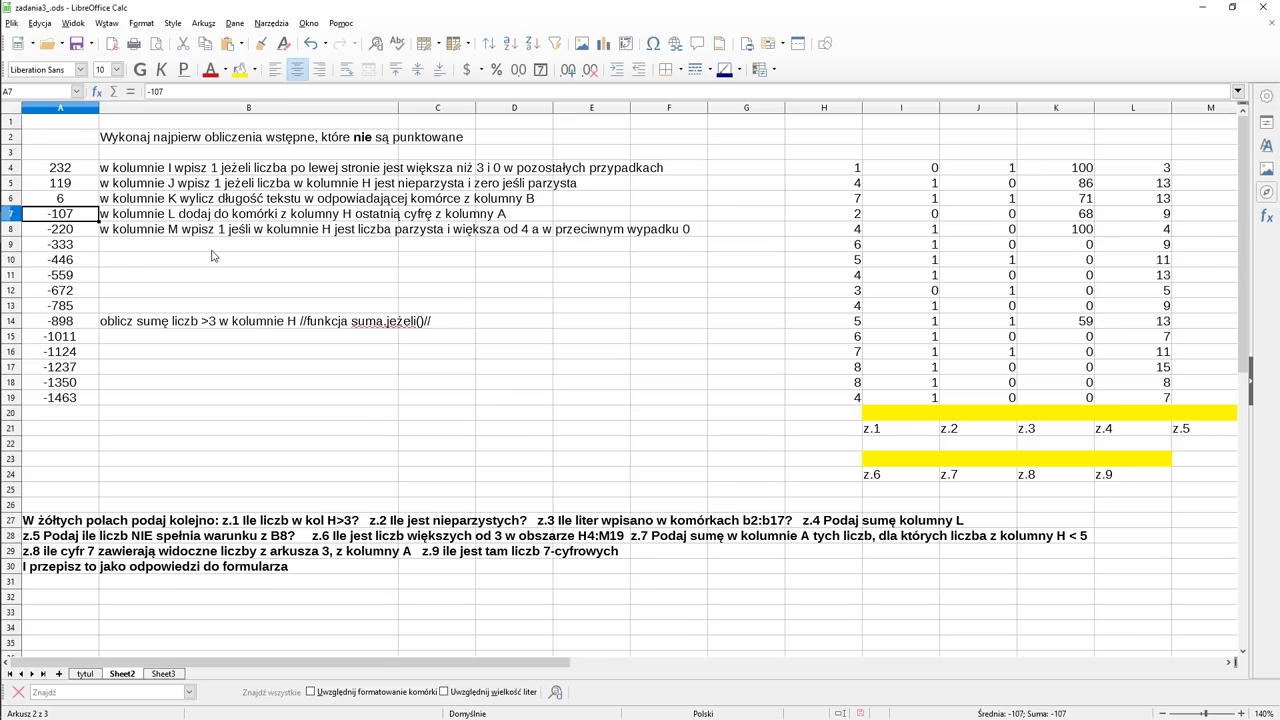
pyautogui.press('Right')
pyautogui.press('Right')
pyautogui.press('Right')
pyautogui.press('Right')
pyautogui.press('Right')
pyautogui.press('Right')
pyautogui.press('Right')
pyautogui.press('Right')
pyautogui.press('Right')
pyautogui.press('Right')
pyautogui.press('Right')
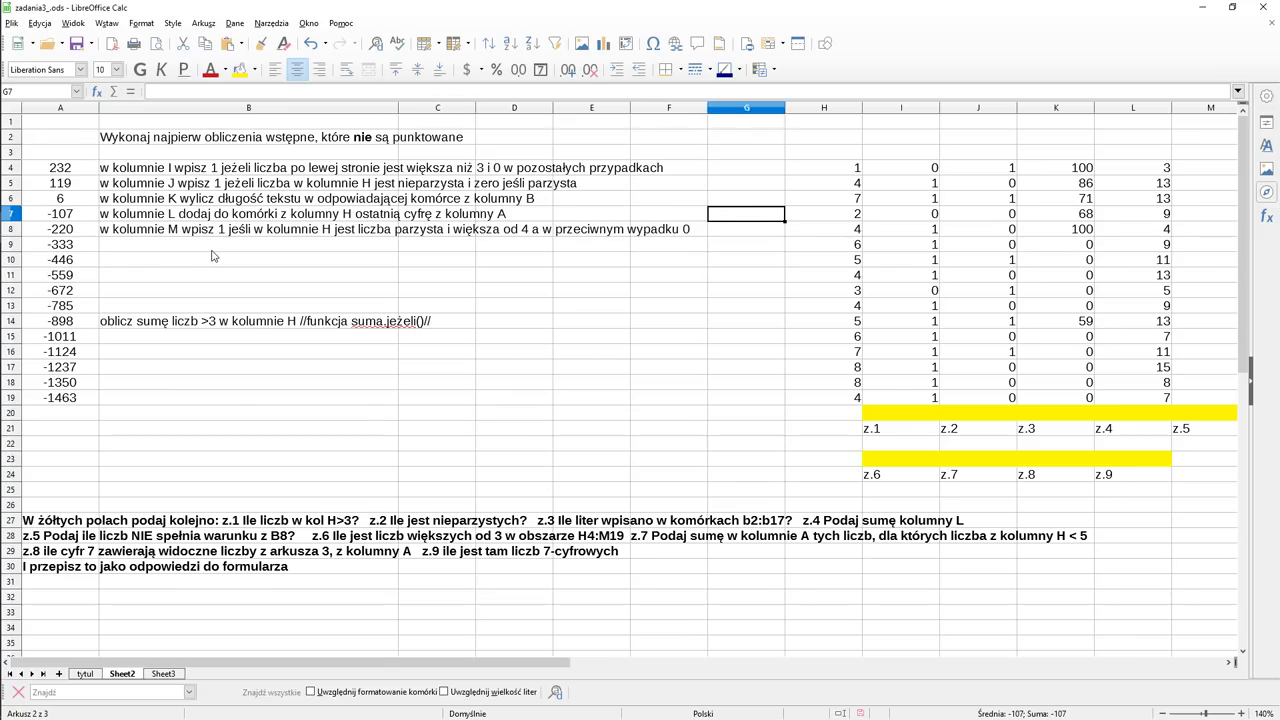
pyautogui.press('Right')
pyautogui.press('Right')
pyautogui.press('Left')
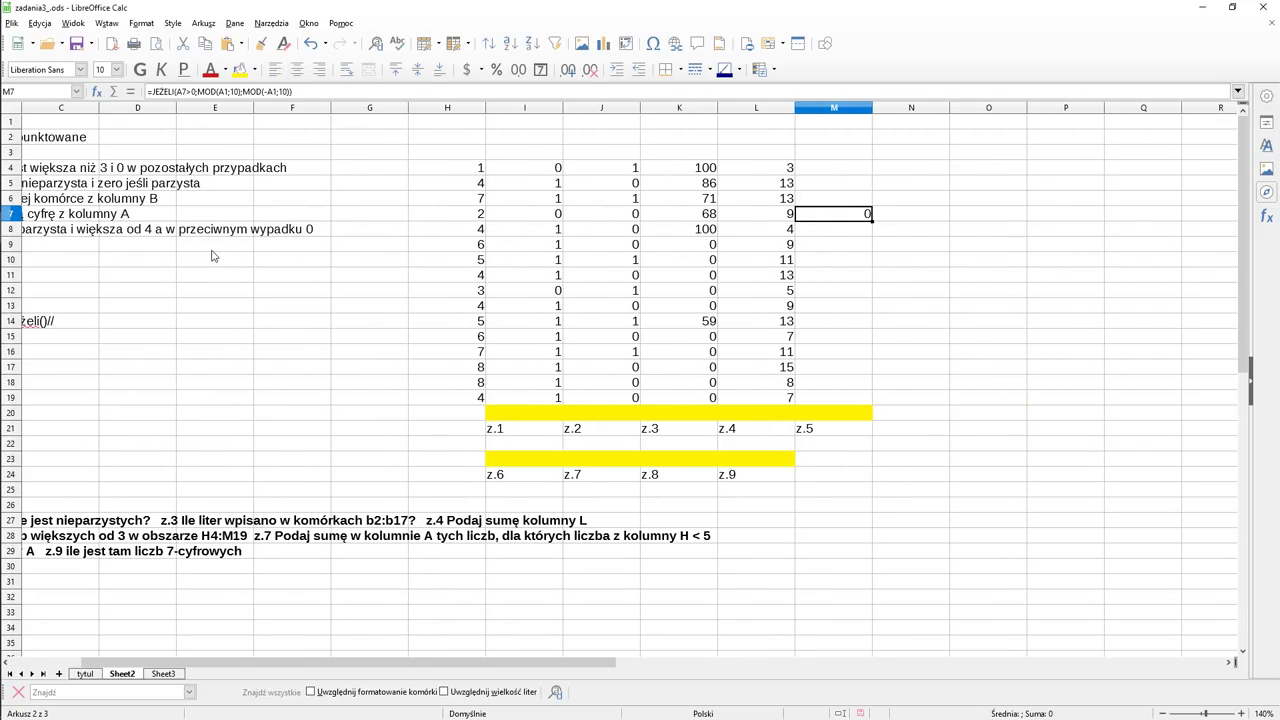
# Step: Correct both MOD references in the M7 formula, making it =JEŻELI(A7>0;MOD(A7;10);MOD(-A7;10))
pyautogui.press('F2')
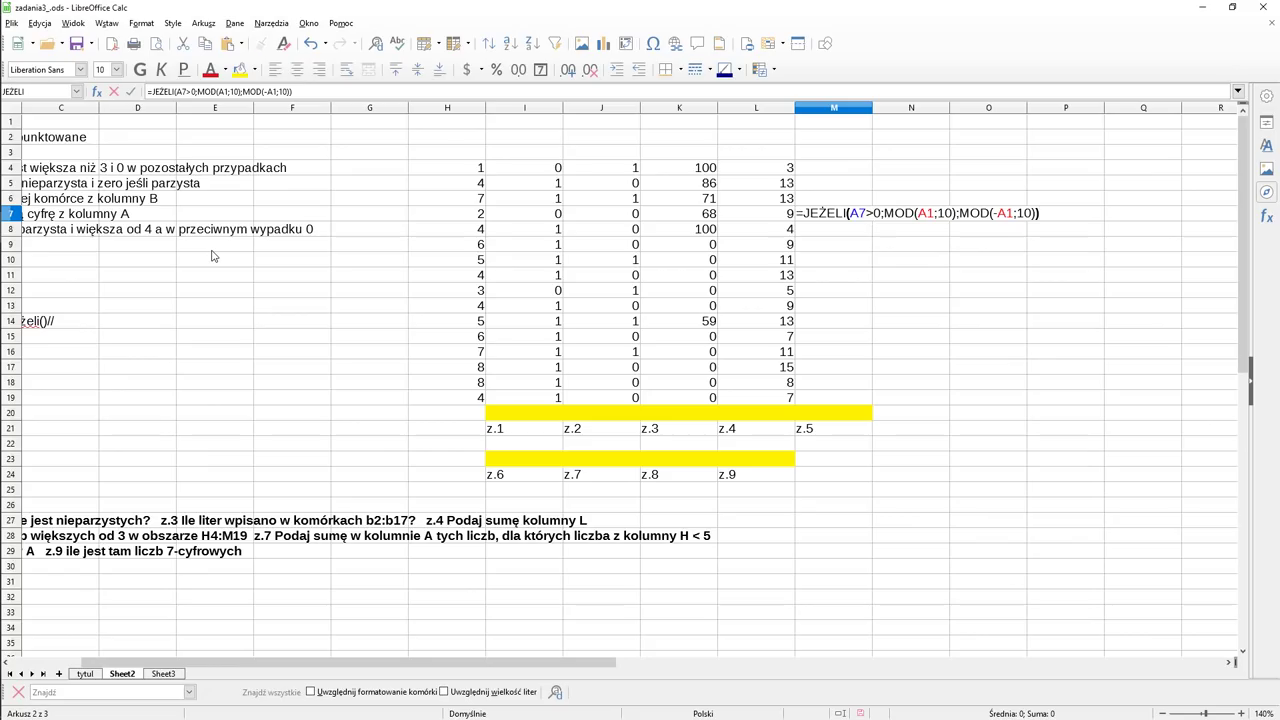
pyautogui.press('Left')
pyautogui.press('Left')
pyautogui.press('Left')
pyautogui.press('Left')
pyautogui.press('Left')
pyautogui.press('Left')
pyautogui.press('Left')
pyautogui.press('Left')
pyautogui.press('Left')
pyautogui.press('Left')
pyautogui.press('Left')
pyautogui.press('Left')
pyautogui.press('Left')
pyautogui.press('Left')
pyautogui.press('Left')
pyautogui.press('Left')
pyautogui.press('Left')
pyautogui.press('Left')
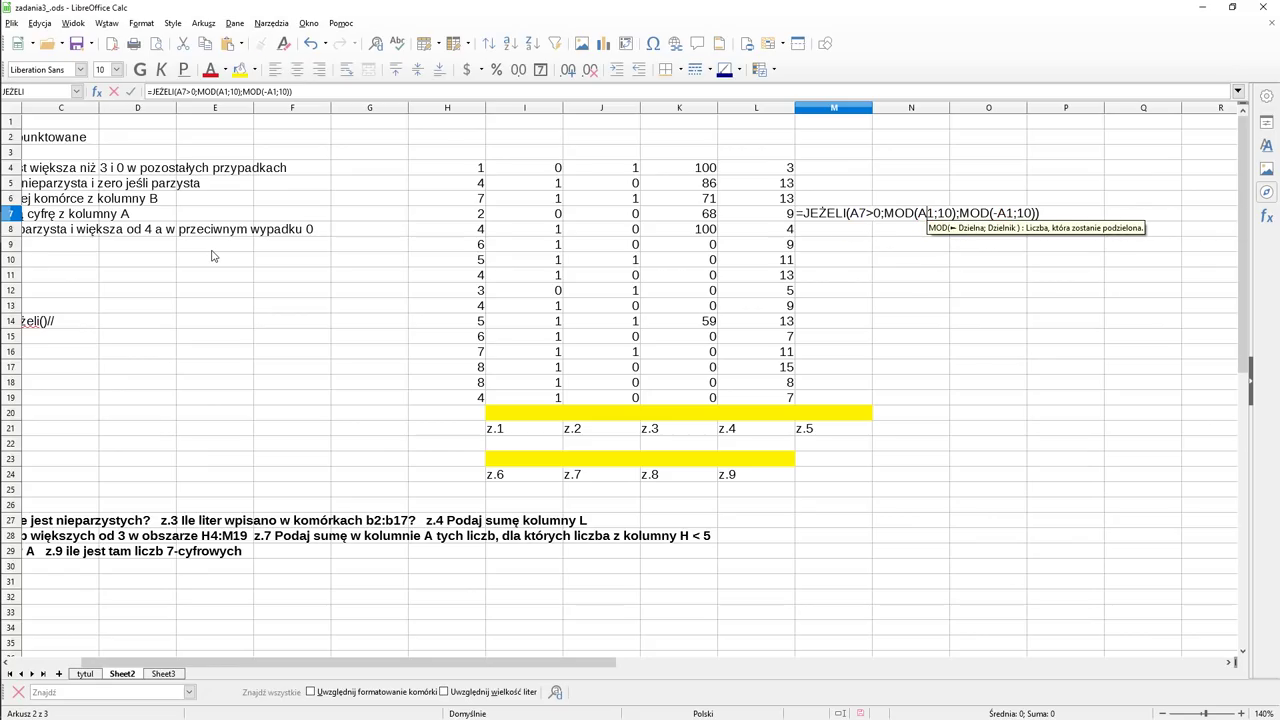
pyautogui.press('Delete')
pyautogui.write('7')
pyautogui.press('Right')
pyautogui.press('Right')
pyautogui.press('Right')
pyautogui.press('Right')
pyautogui.press('Right')
pyautogui.press('Right')
pyautogui.press('Right')
pyautogui.press('Right')
pyautogui.press('Right')
pyautogui.press('Right')
pyautogui.press('Right')
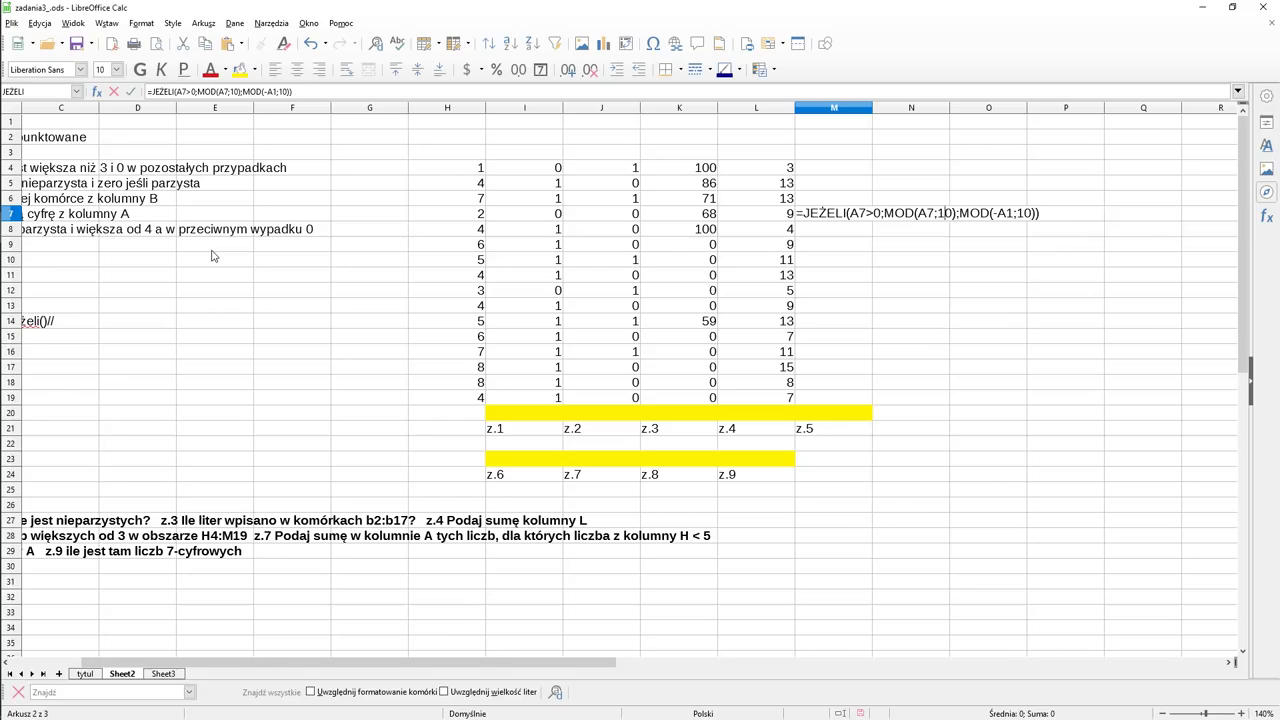
pyautogui.press('Delete')
pyautogui.write('7')
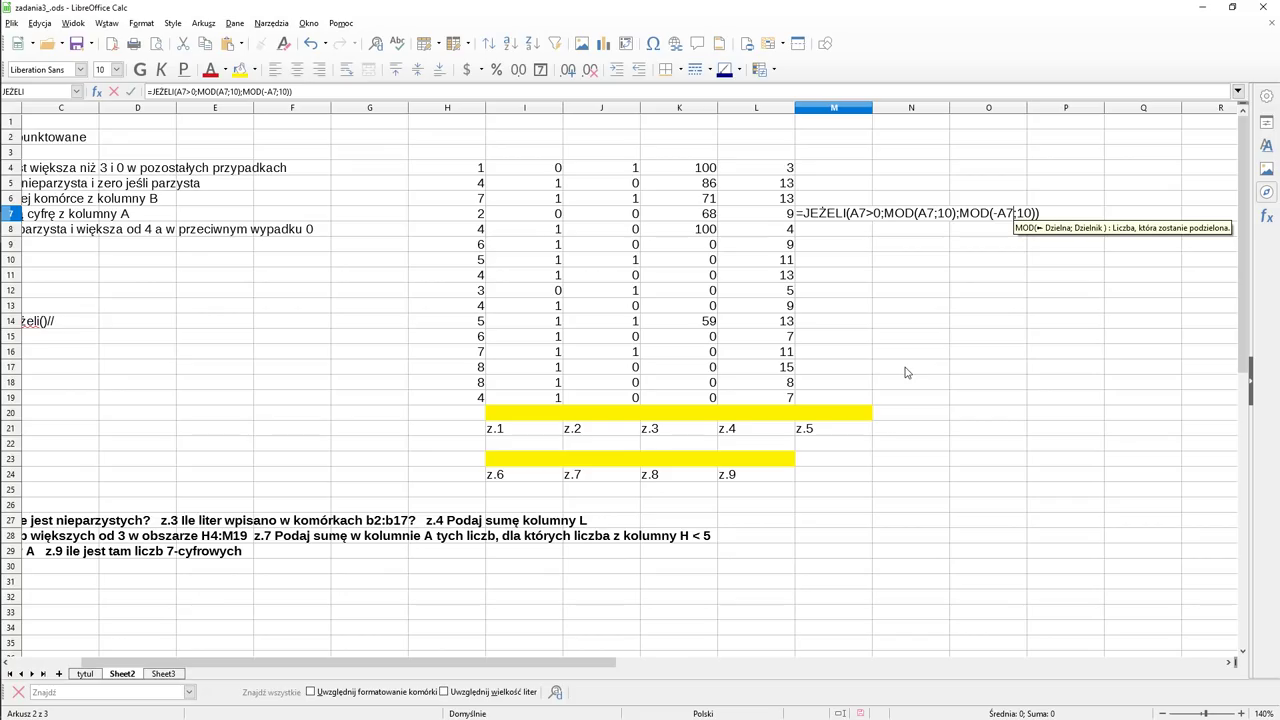
pyautogui.press('Return')
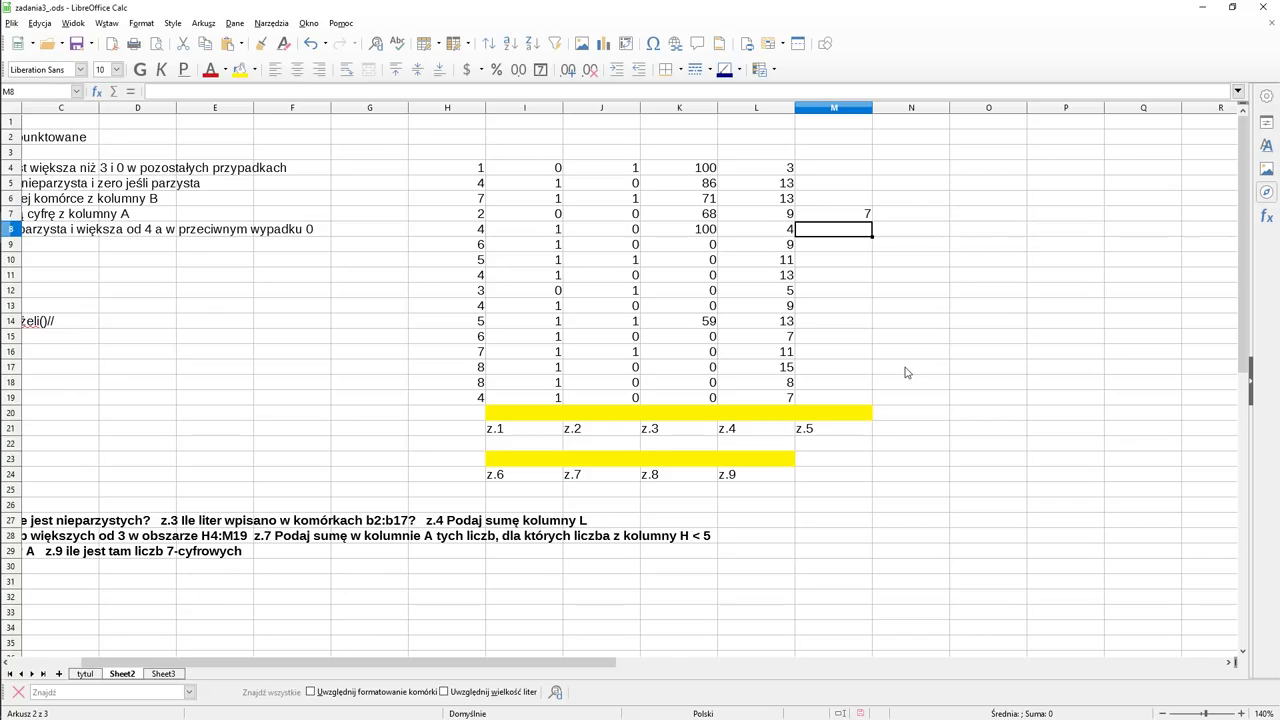
# Step: Review the corrected formula in M7 and compare its row with the value in H7
pyautogui.press('Up')
pyautogui.press('F2')
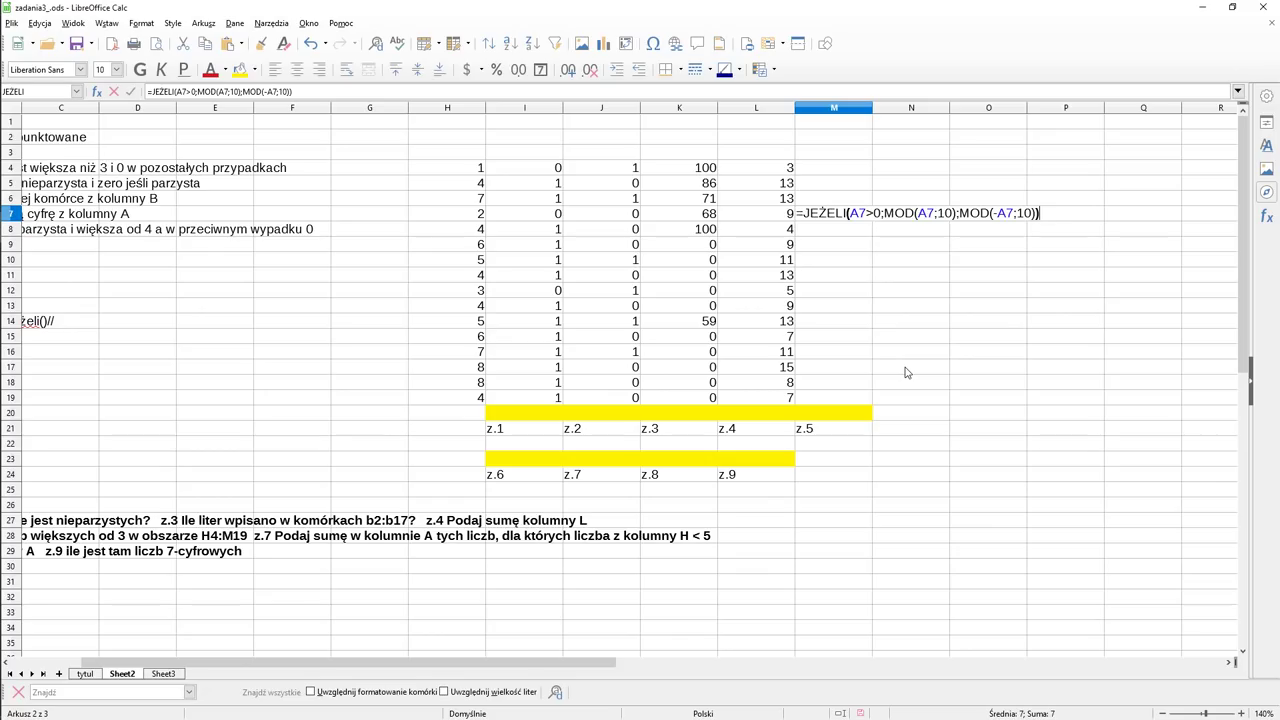
pyautogui.press('Escape')
pyautogui.press('Left')
pyautogui.press('Left')
pyautogui.press('Left')
pyautogui.press('Left')
pyautogui.press('Left')
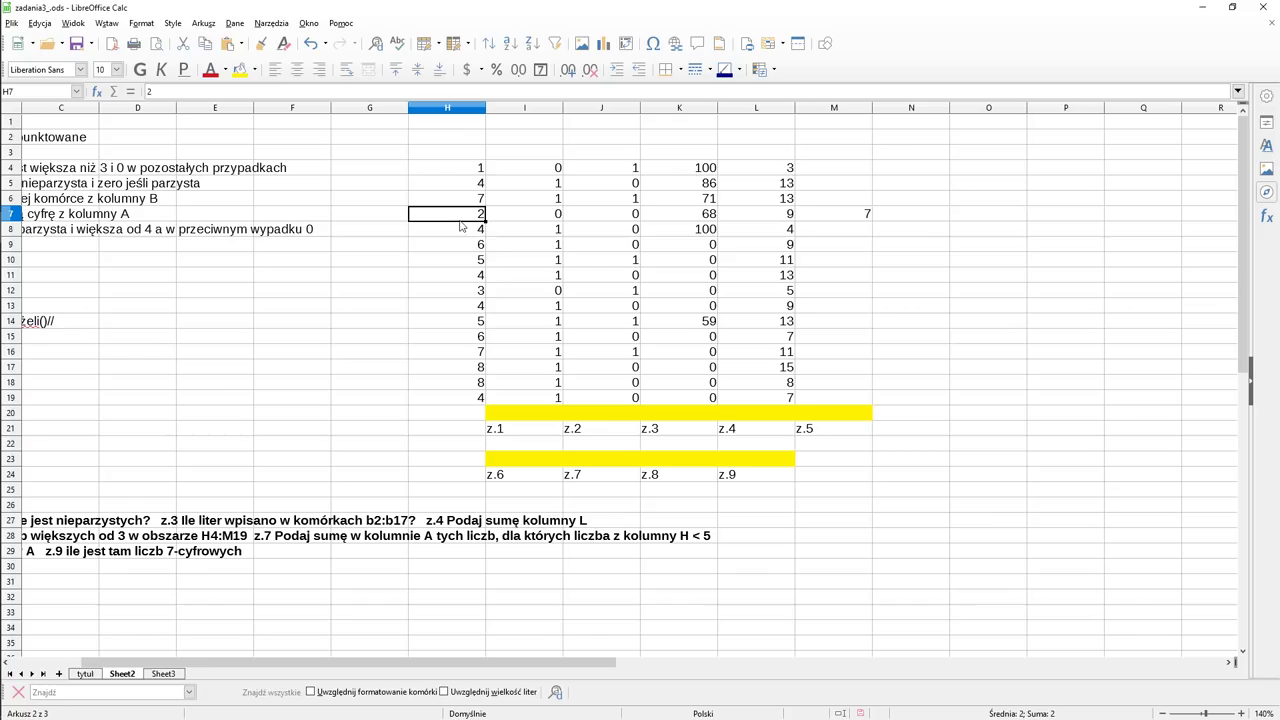
# Step: Fill the M7 formula down to M12
pyautogui.click(860, 218)
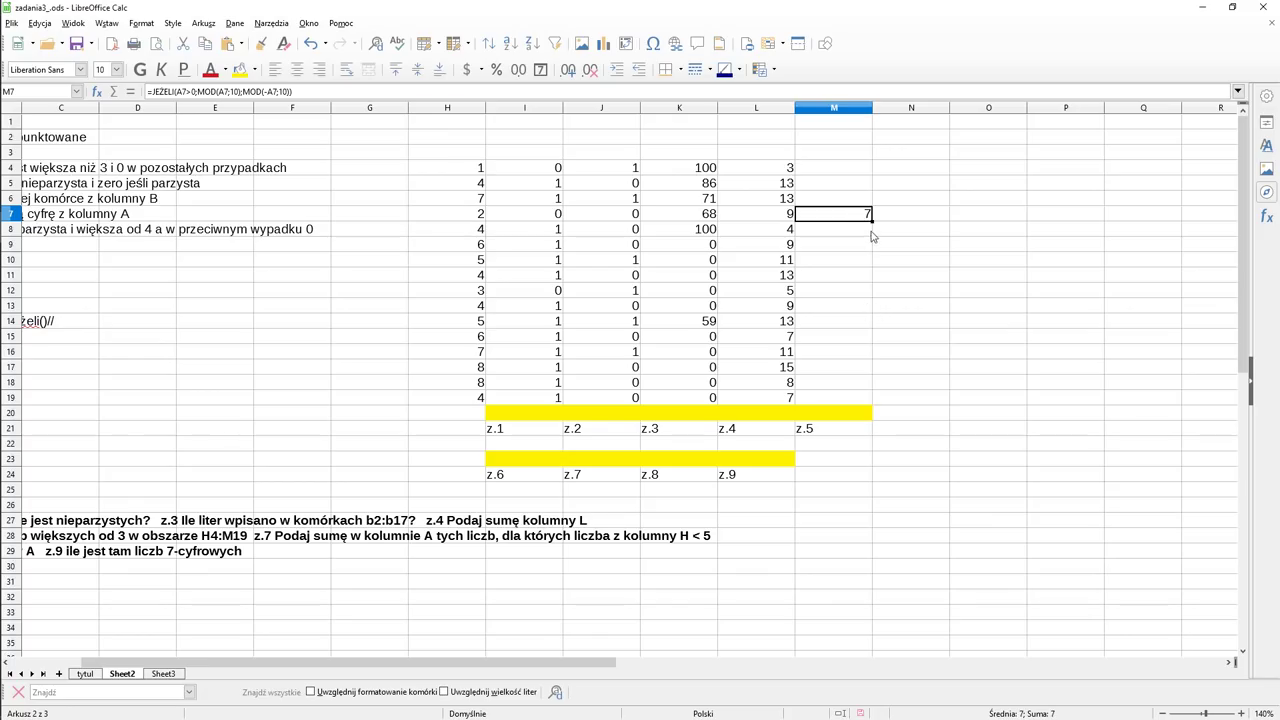
pyautogui.moveTo(872, 221); pyautogui.dragTo(868, 296)
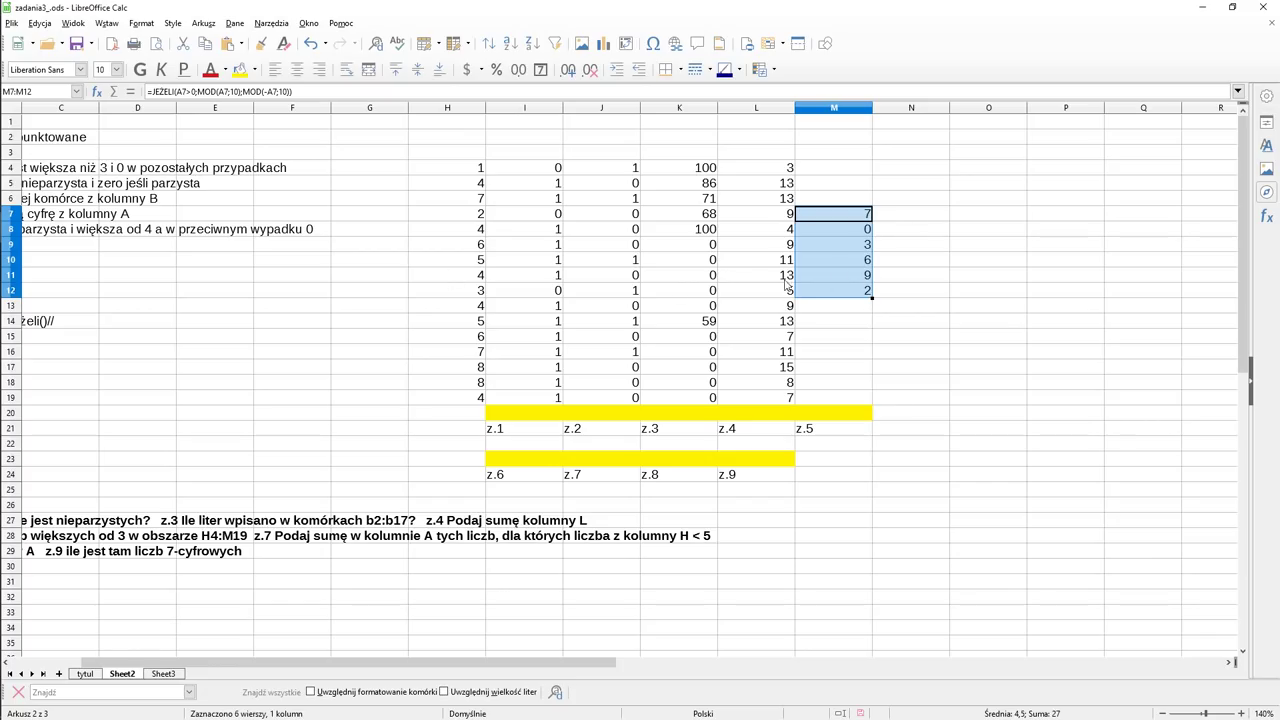
pyautogui.click(843, 215)
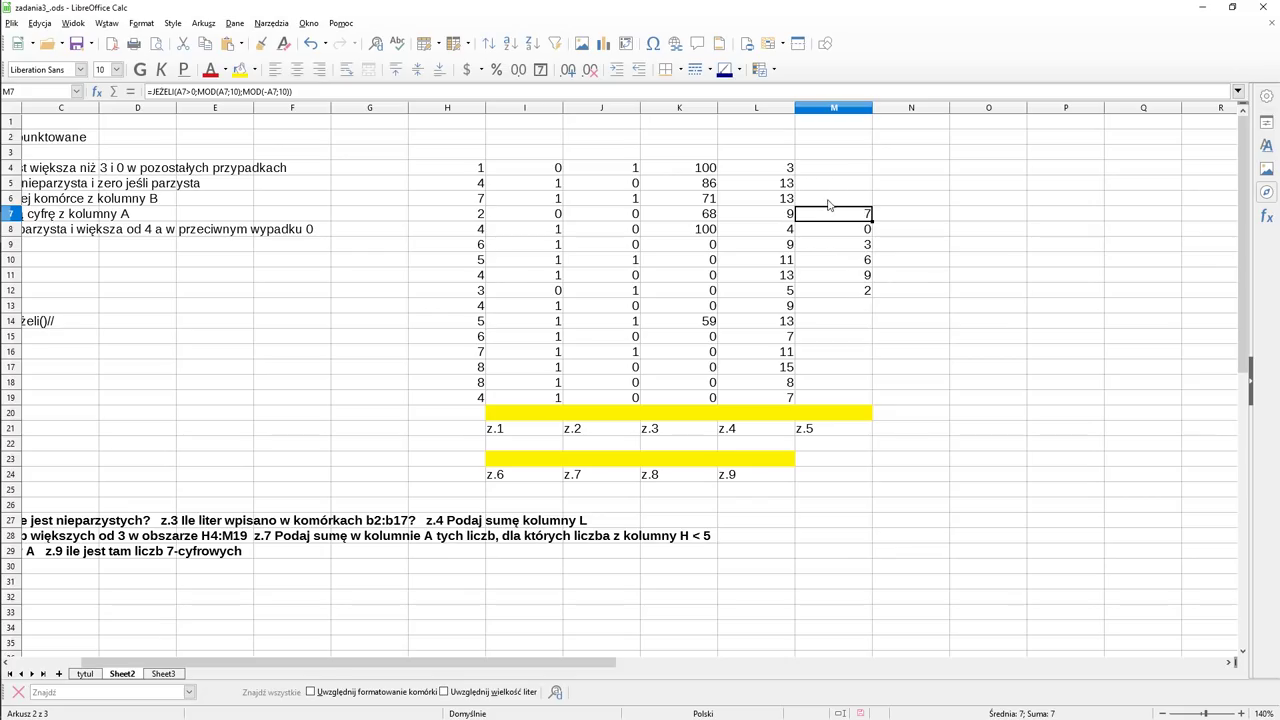
# Step: Clear the trial formulas from the range M6:M14
pyautogui.click(829, 198)
pyautogui.click(831, 199)
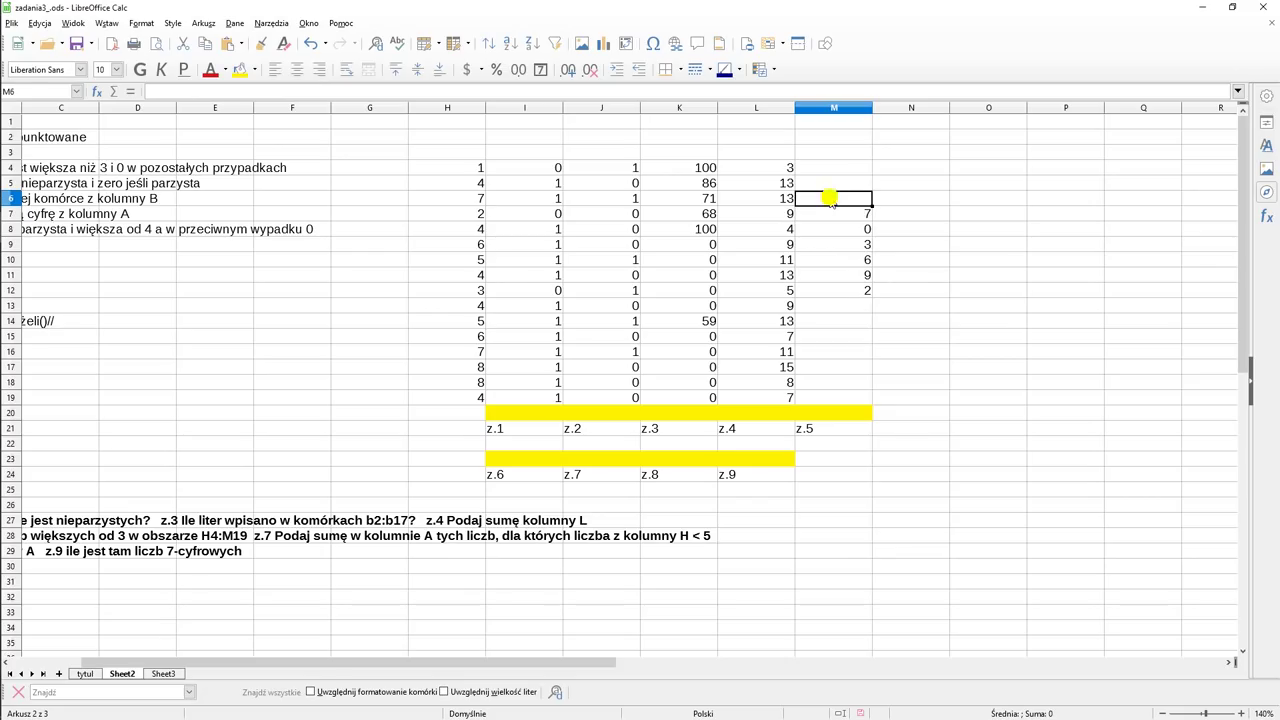
pyautogui.moveTo(829, 198); pyautogui.dragTo(828, 323)
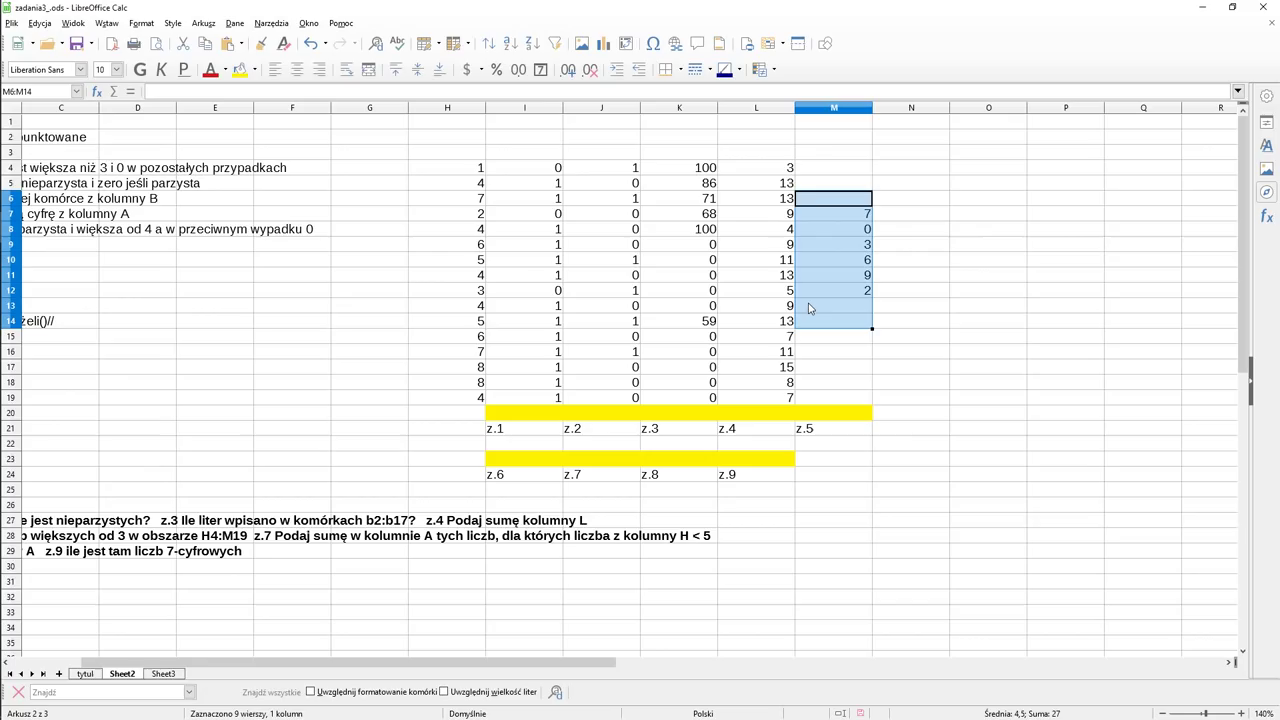
pyautogui.press('Delete')
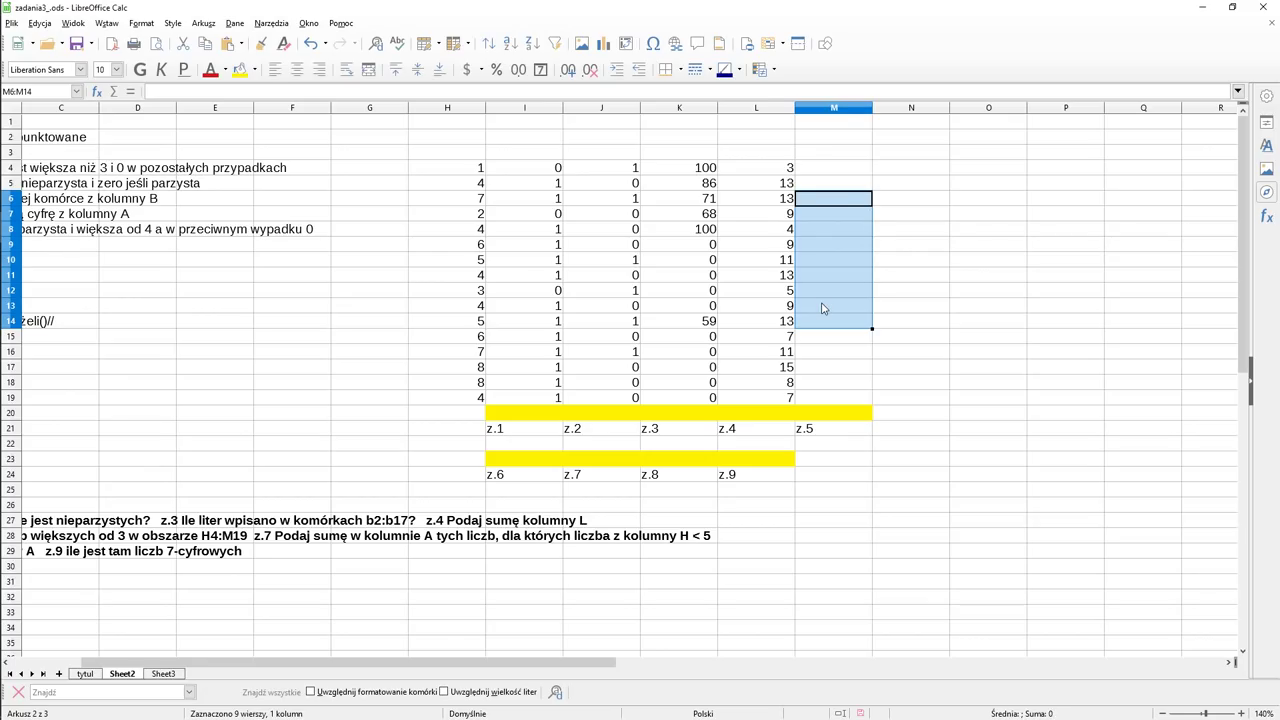
# Step: Inspect the MODUŁ.LICZBY formula in L6 and return to the empty cell M6
pyautogui.press('Left')
pyautogui.press('F2')
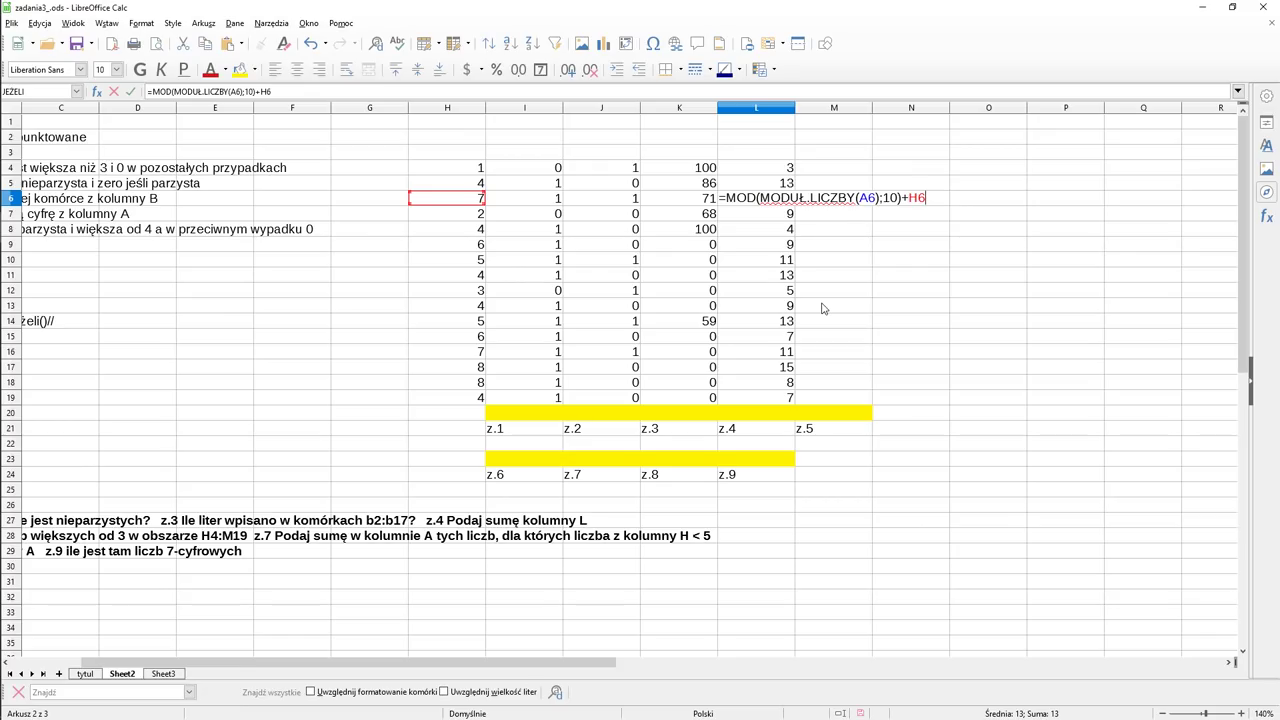
pyautogui.press('Return')
pyautogui.press('Right')
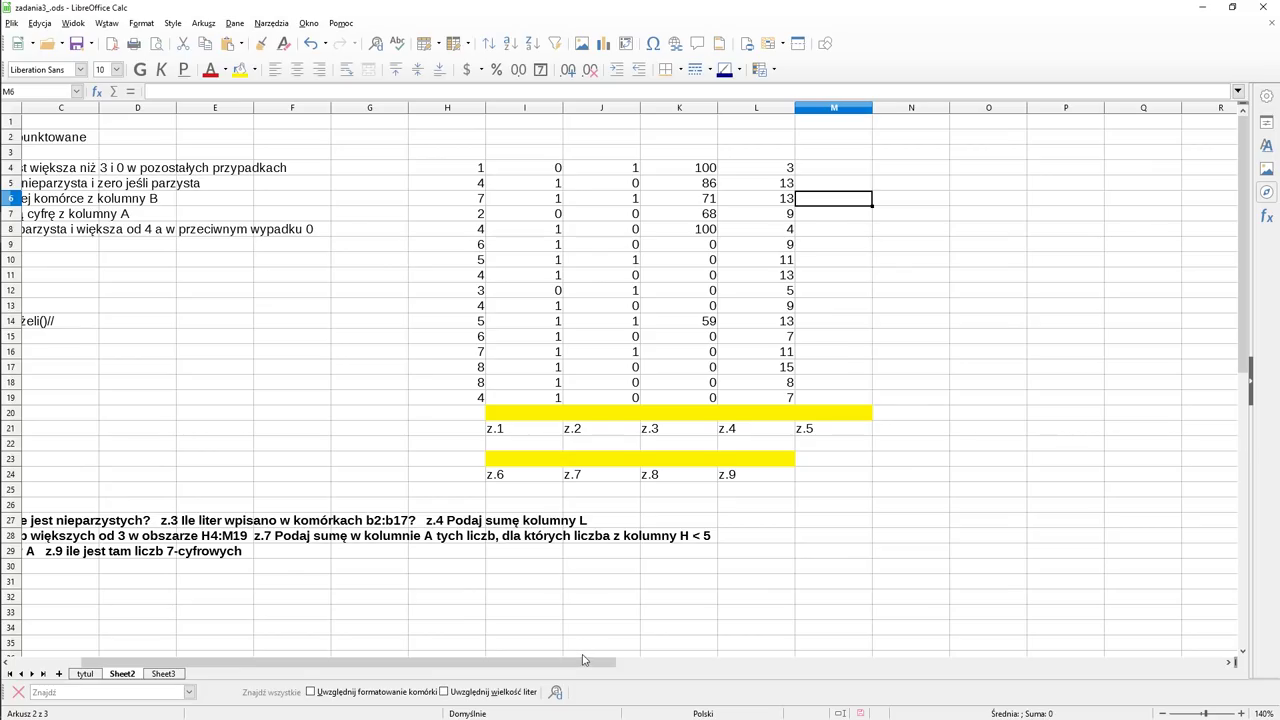
# Step: Check the column M task description, and enter the comparison formula =H4>4 in M4
pyautogui.moveTo(584, 662); pyautogui.dragTo(479, 659)
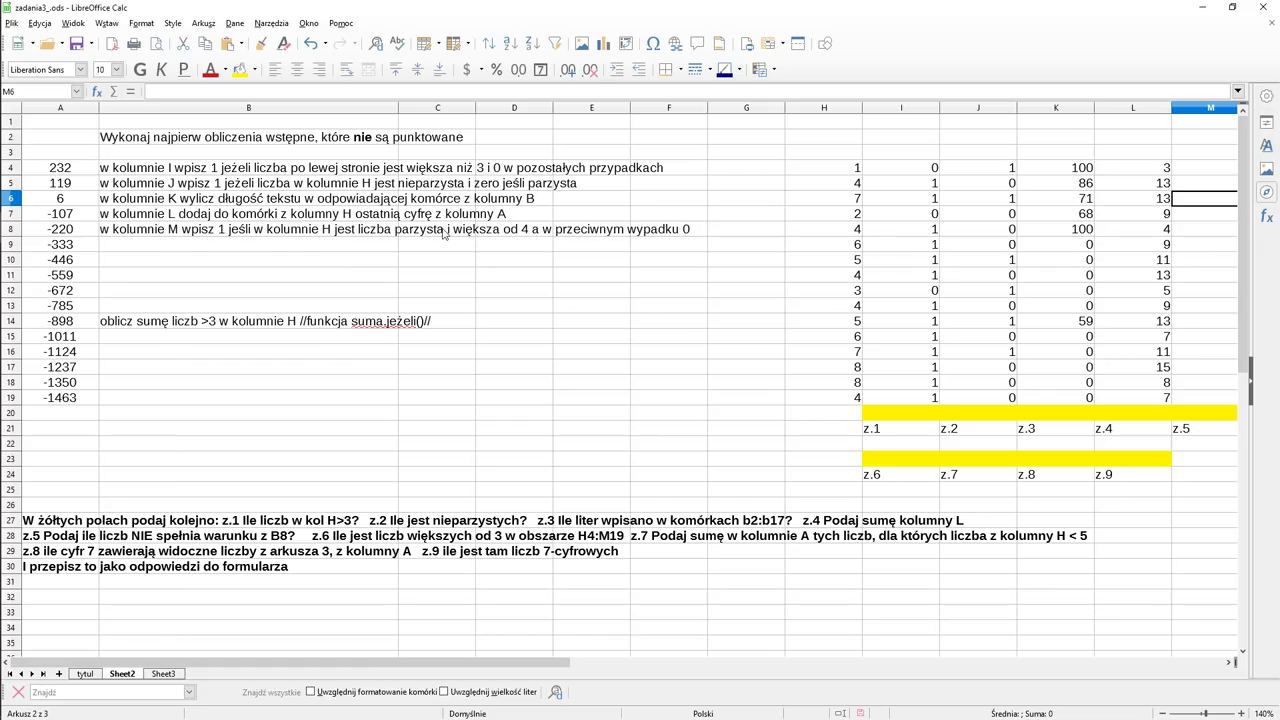
pyautogui.moveTo(477, 667); pyautogui.dragTo(629, 666)
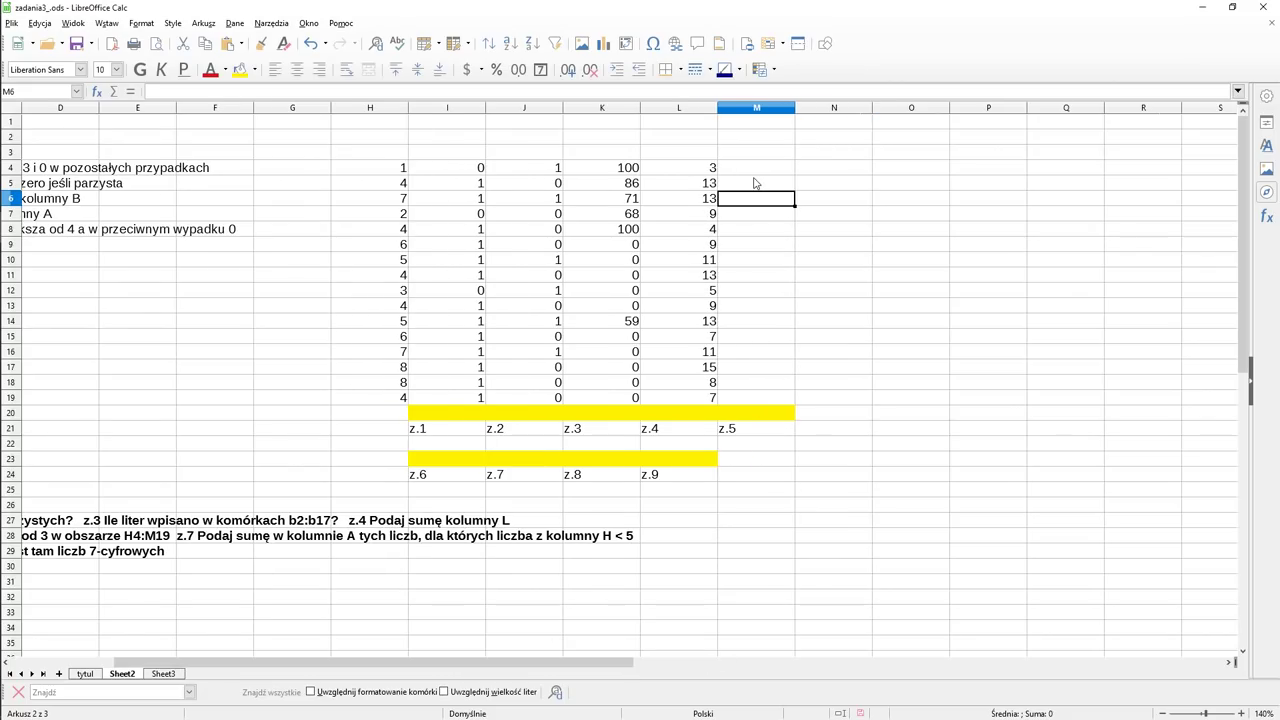
pyautogui.click(756, 168)
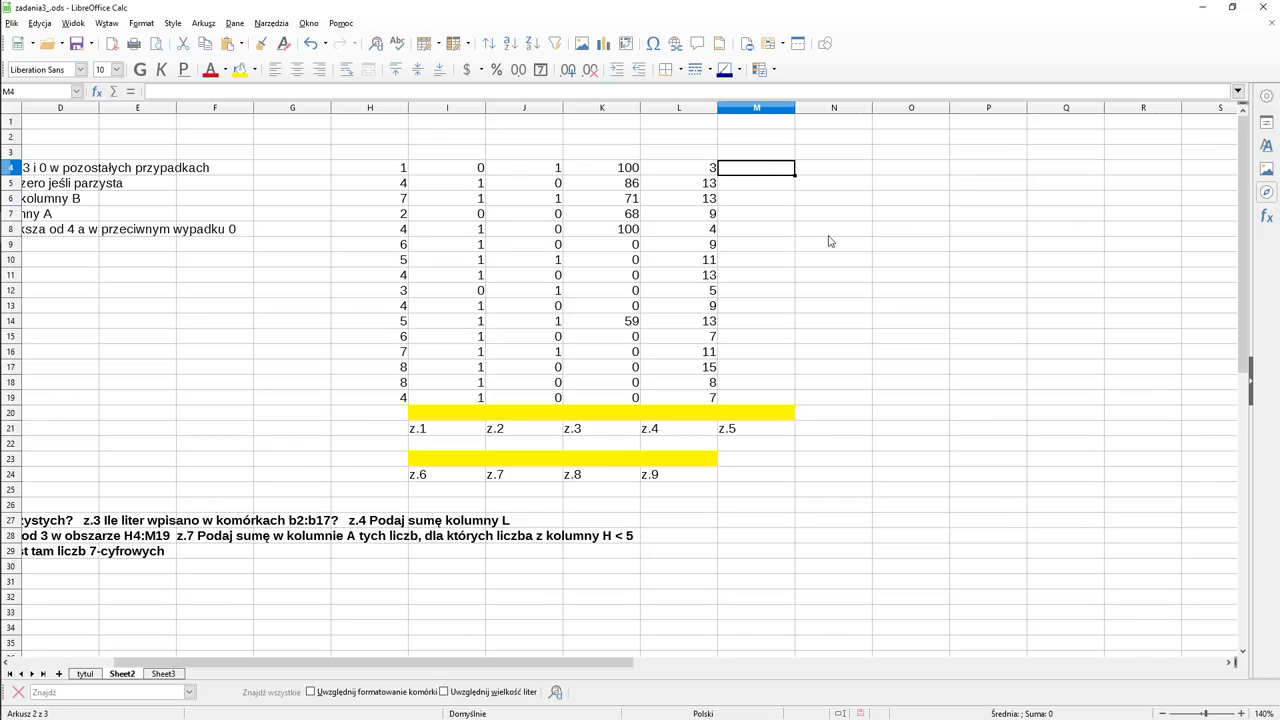
pyautogui.write('=')
pyautogui.click(391, 172)
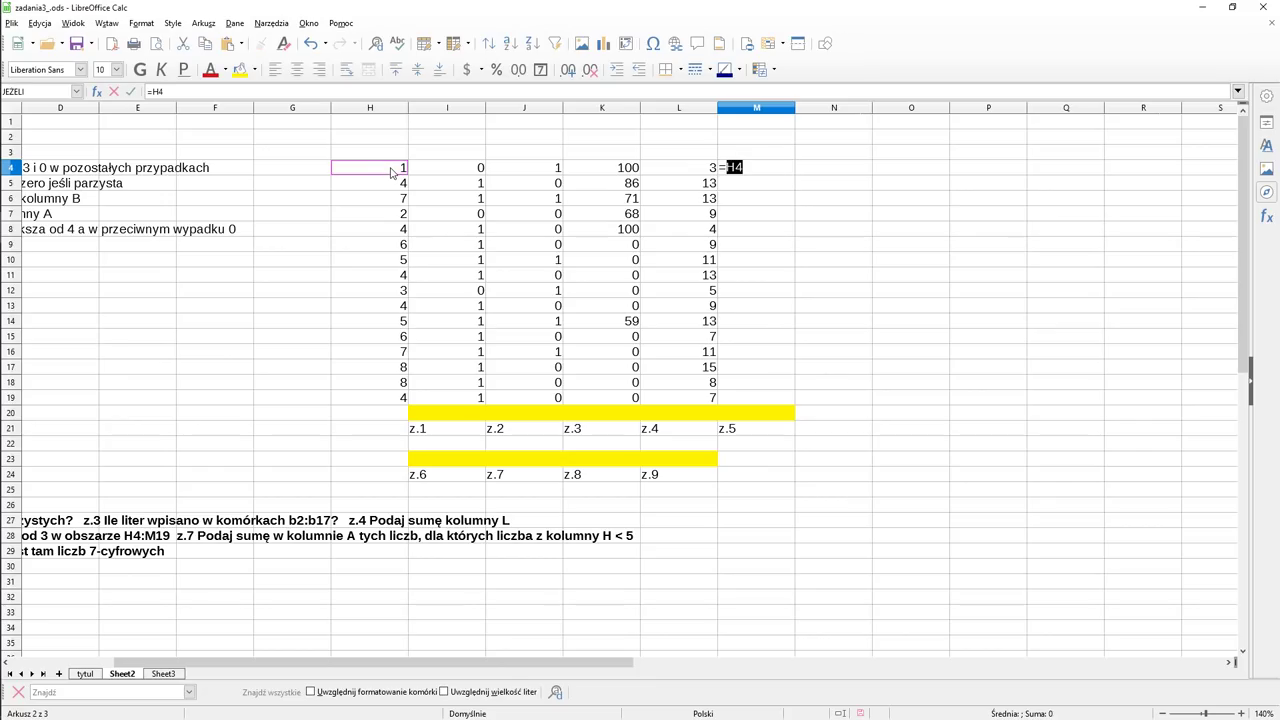
pyautogui.write('>4')
pyautogui.press('Return')
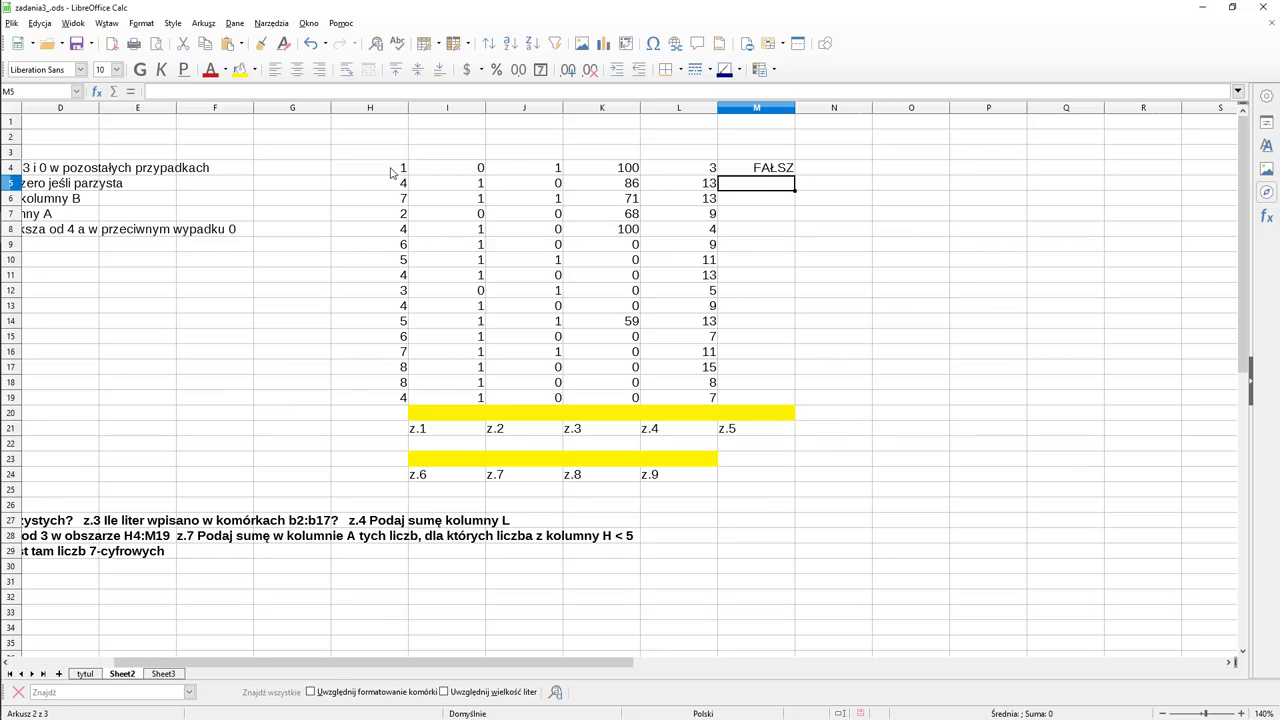
# Step: Fill the M4 comparison formula down to M7 and return to M4
pyautogui.press('Up')
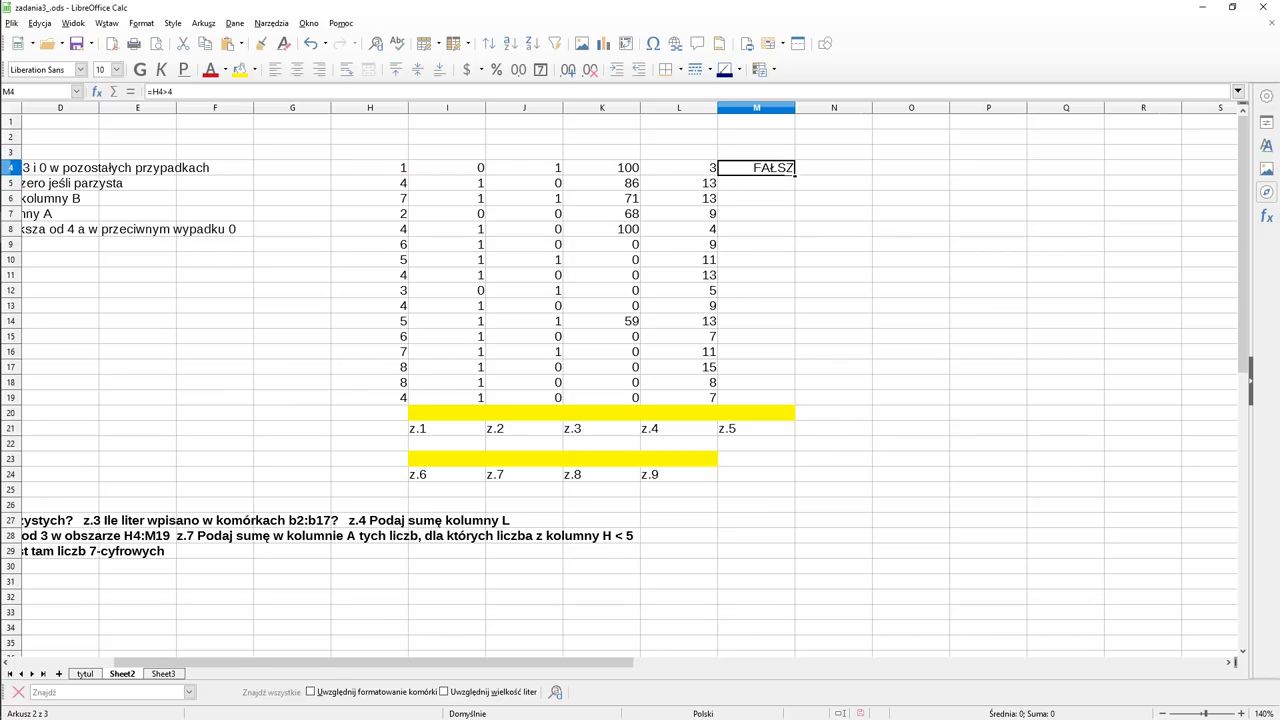
pyautogui.moveTo(795, 175); pyautogui.dragTo(787, 220)
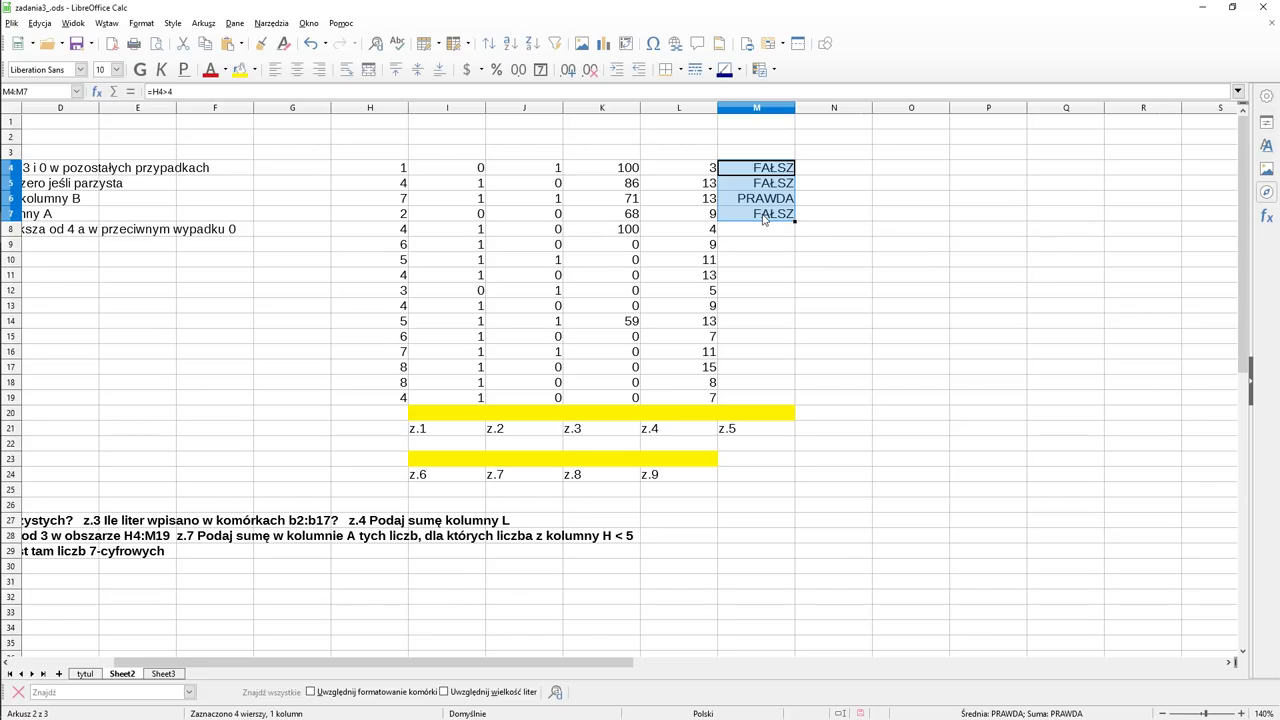
pyautogui.click(766, 243)
pyautogui.press('Up')
pyautogui.press('Up')
pyautogui.press('Up')
pyautogui.press('Up')
pyautogui.press('Up')
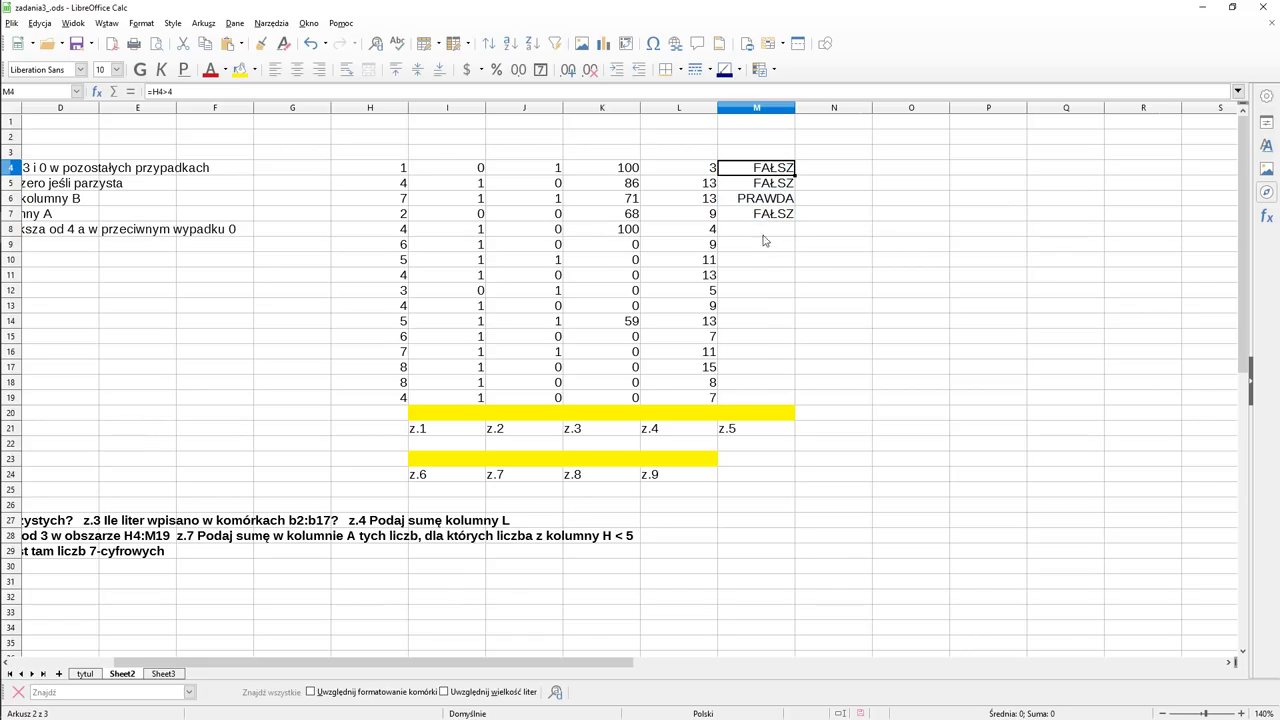
# Step: Enter a CZY.PARZYSTE formula in M9 that tests whether H9 is even
pyautogui.click(766, 243)
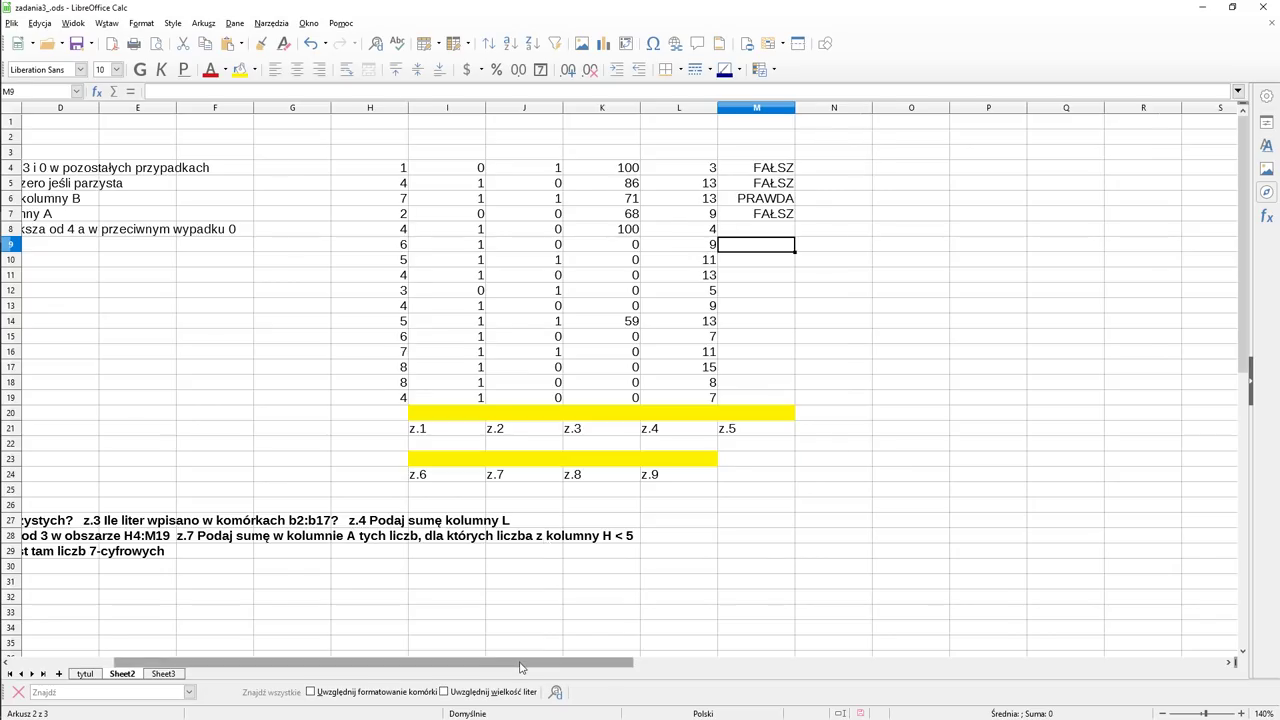
pyautogui.moveTo(520, 667)
pyautogui.mouseDown()
pyautogui.moveTo(443, 660)
pyautogui.moveTo(520, 652)
pyautogui.mouseUp()
pyautogui.write('=')
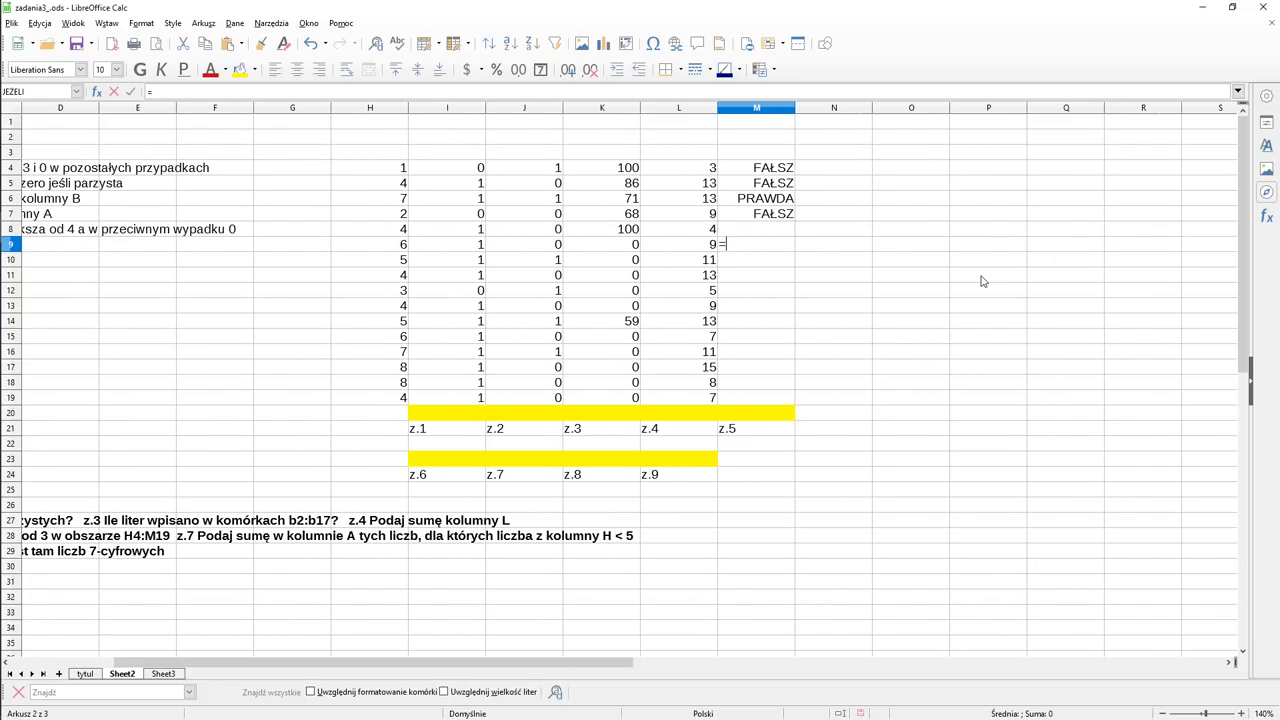
pyautogui.write('czy.parzyste')
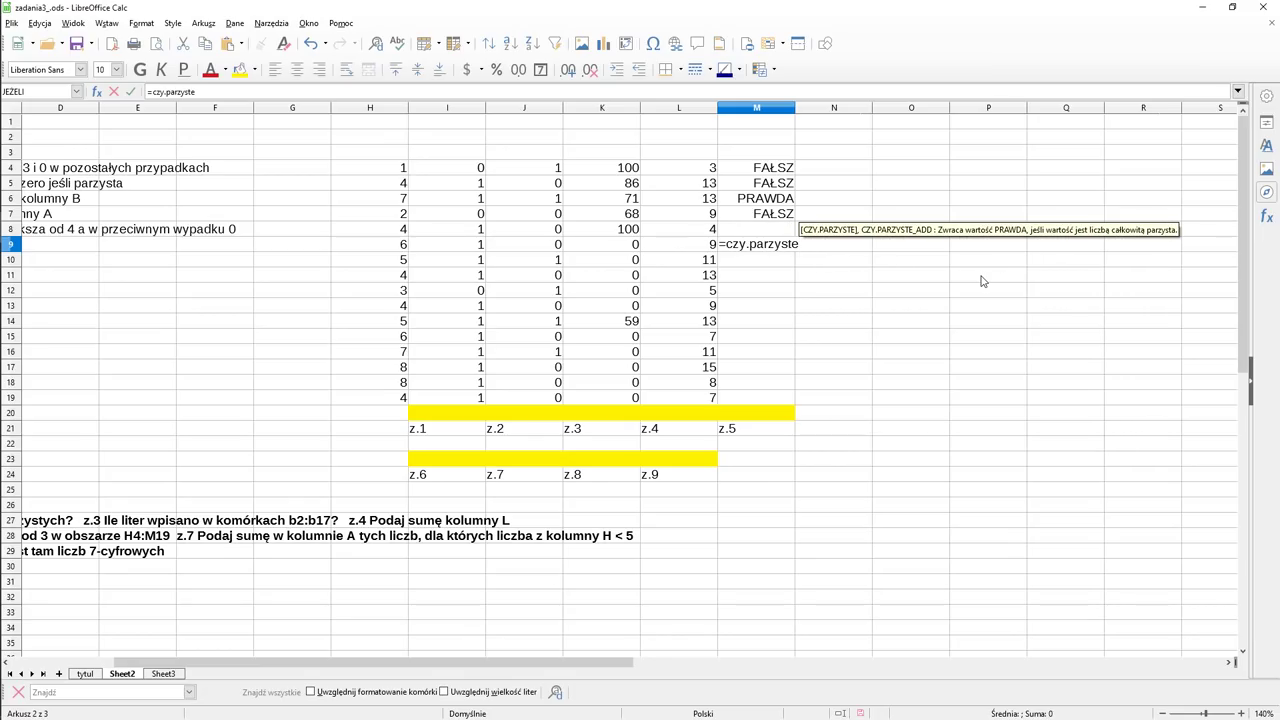
pyautogui.write('(')
pyautogui.click(378, 248)
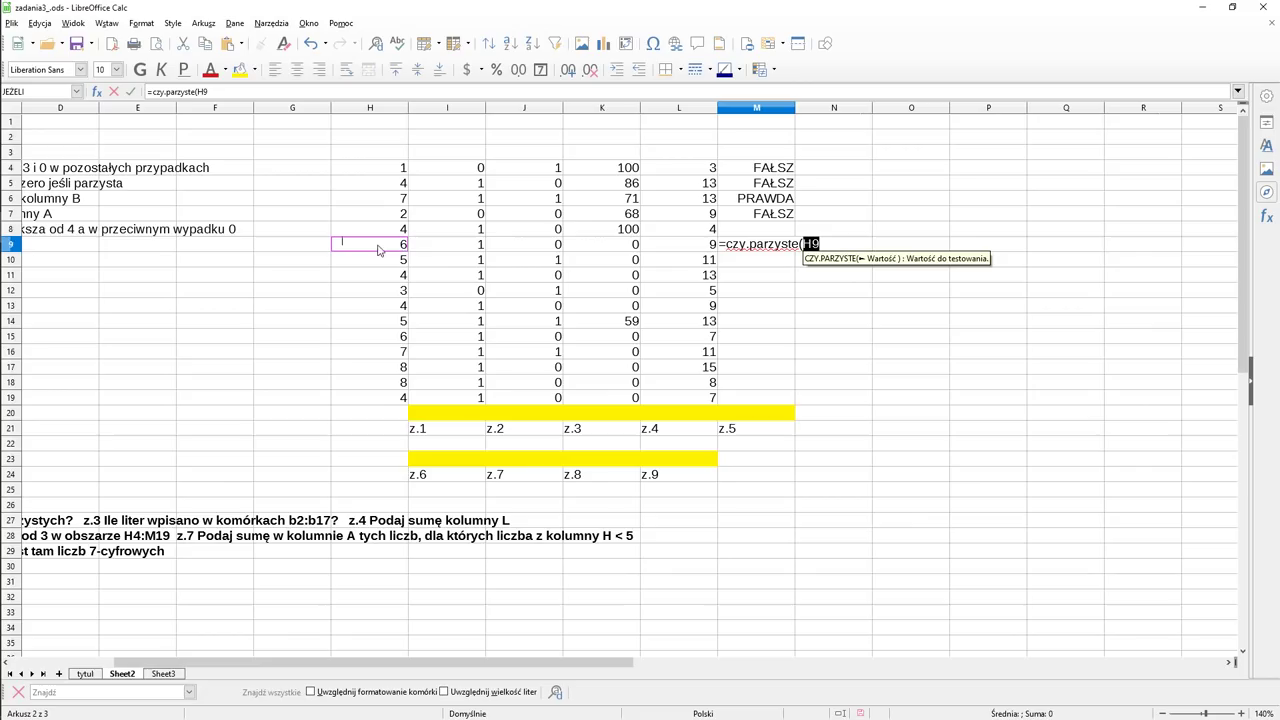
pyautogui.press('Return')
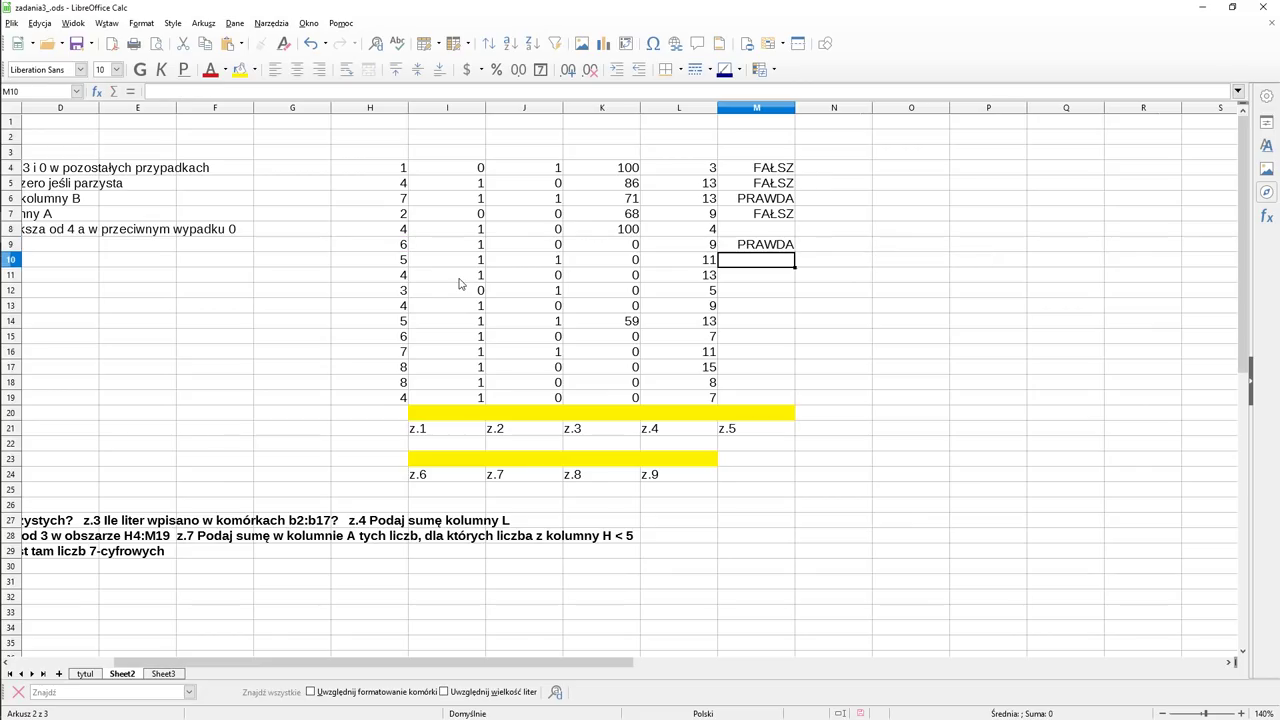
# Step: Go back to M4 and erase its comparison formula
pyautogui.press('Up')
pyautogui.press('Down')
pyautogui.press('Up')
pyautogui.press('Up')
pyautogui.press('Up')
pyautogui.press('Up')
pyautogui.press('Up')
pyautogui.press('Up')
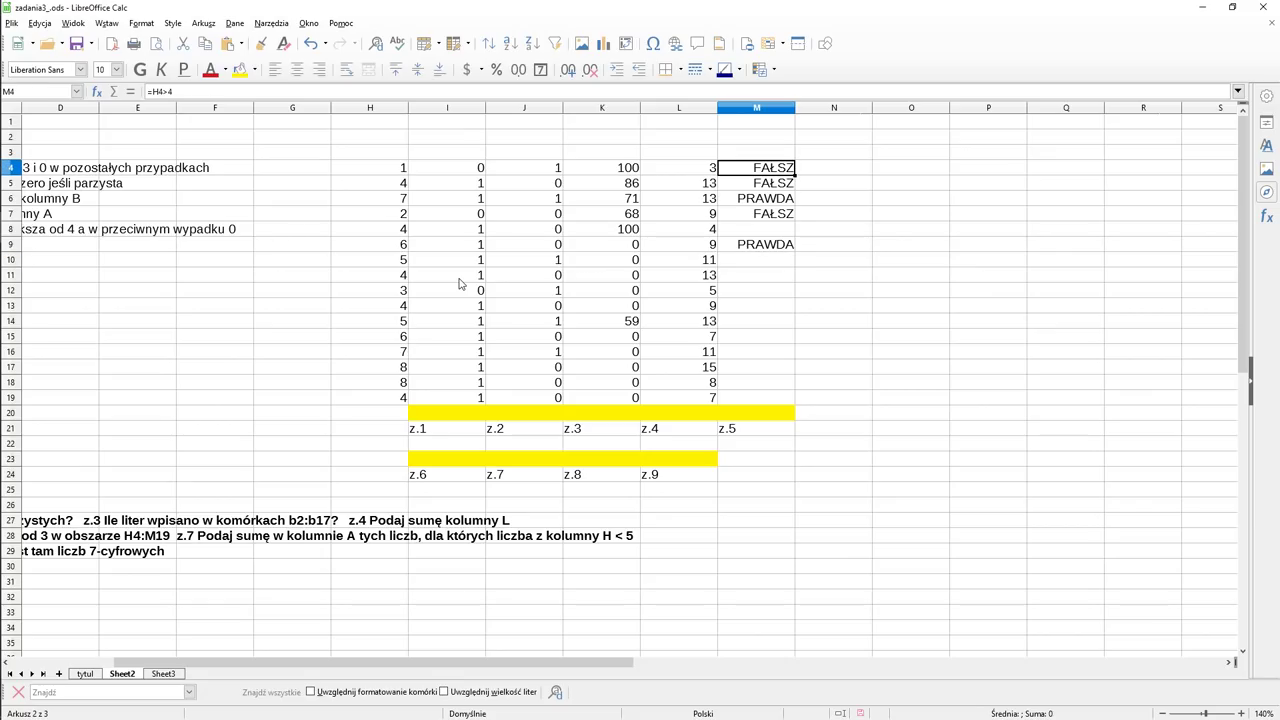
pyautogui.press('F2')
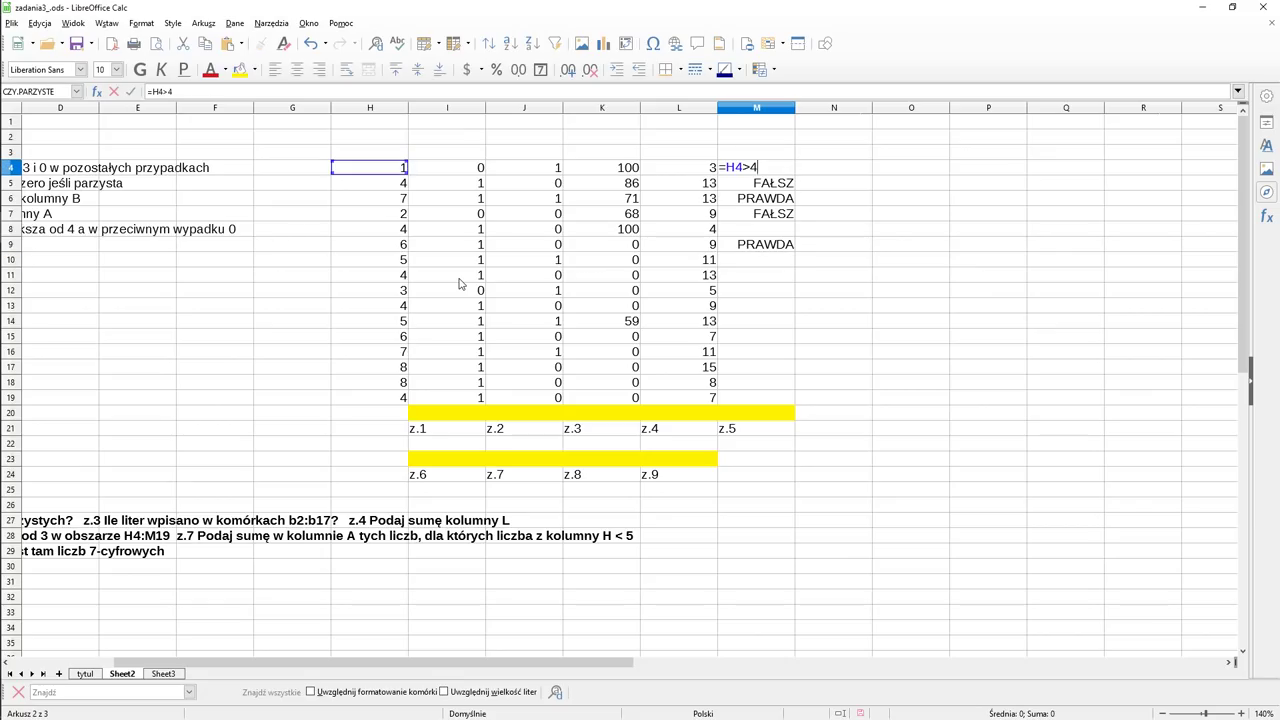
pyautogui.press('Home')
pyautogui.hotkey('shift', 'End')
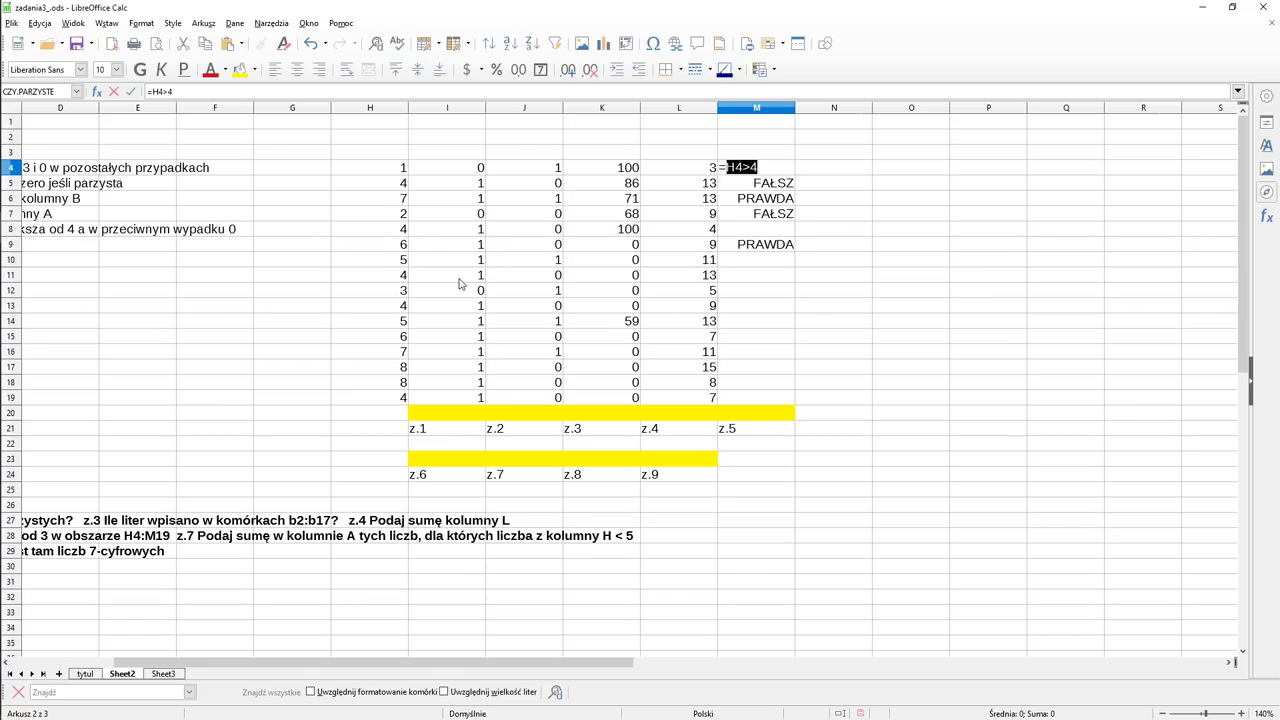
pyautogui.press('Delete')
pyautogui.press('BackSpace')
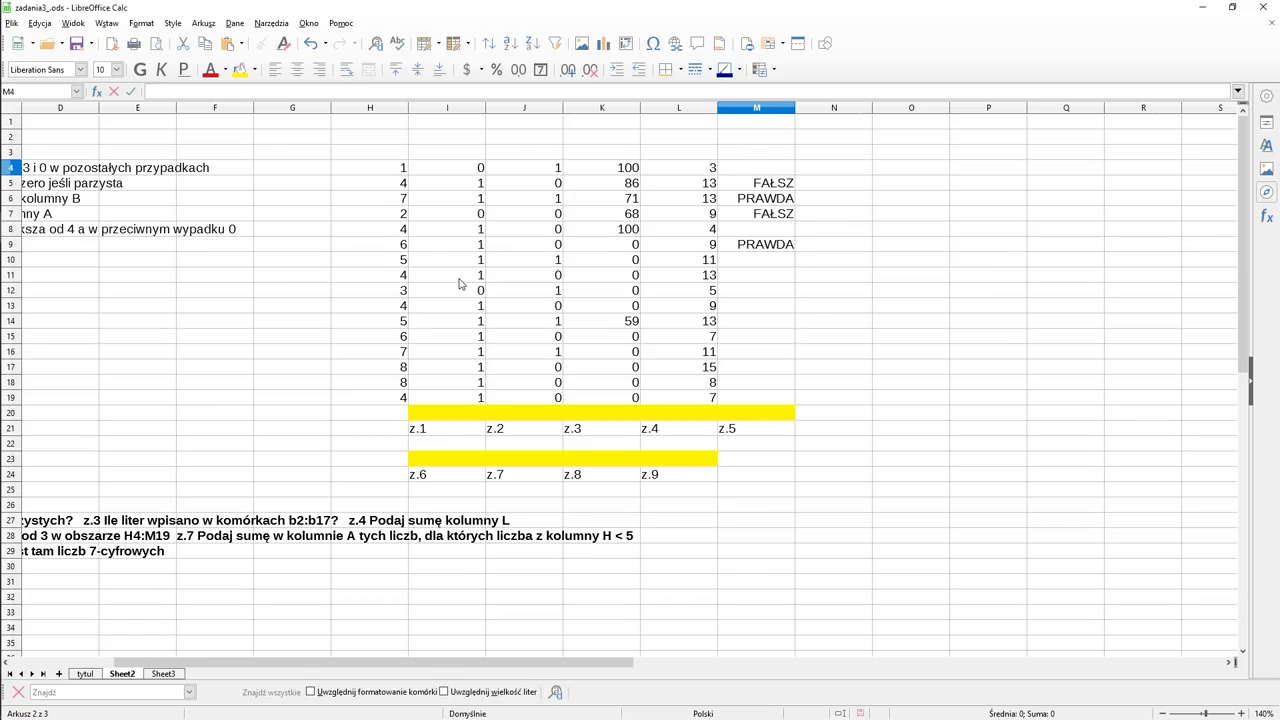
pyautogui.write('=i(')
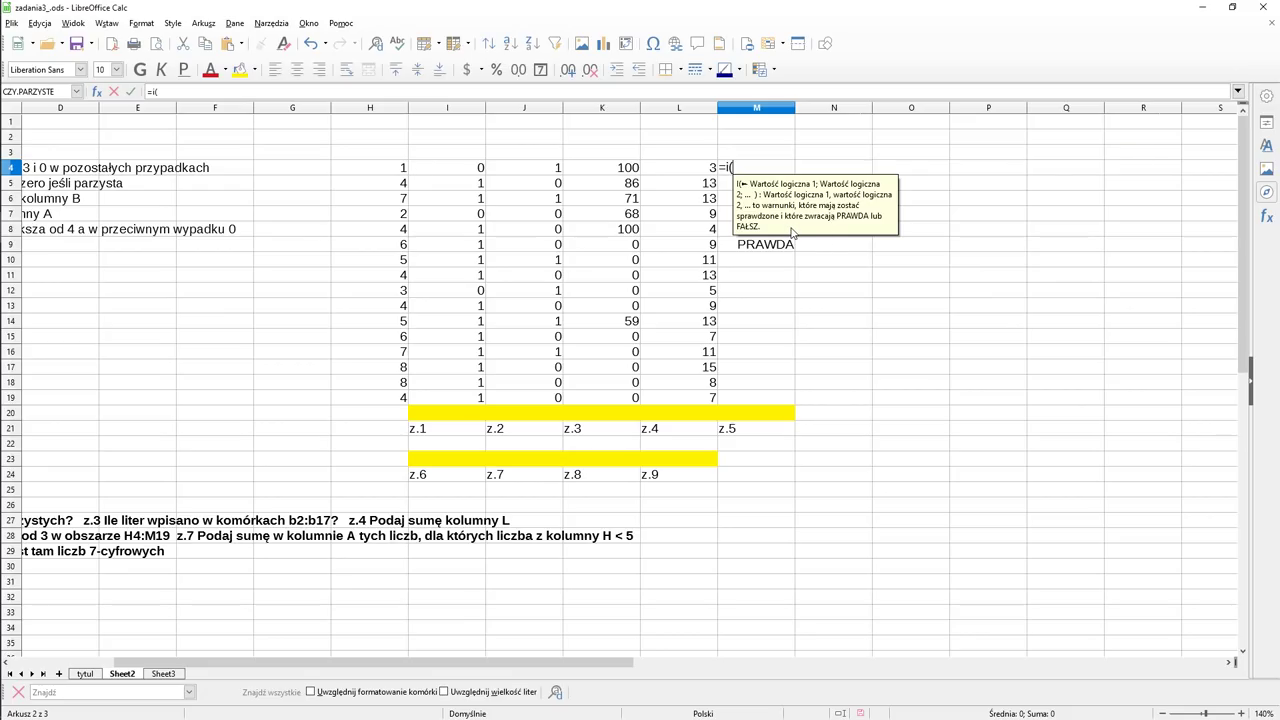
pyautogui.press('BackSpace')
pyautogui.press('BackSpace')
pyautogui.press('BackSpace')
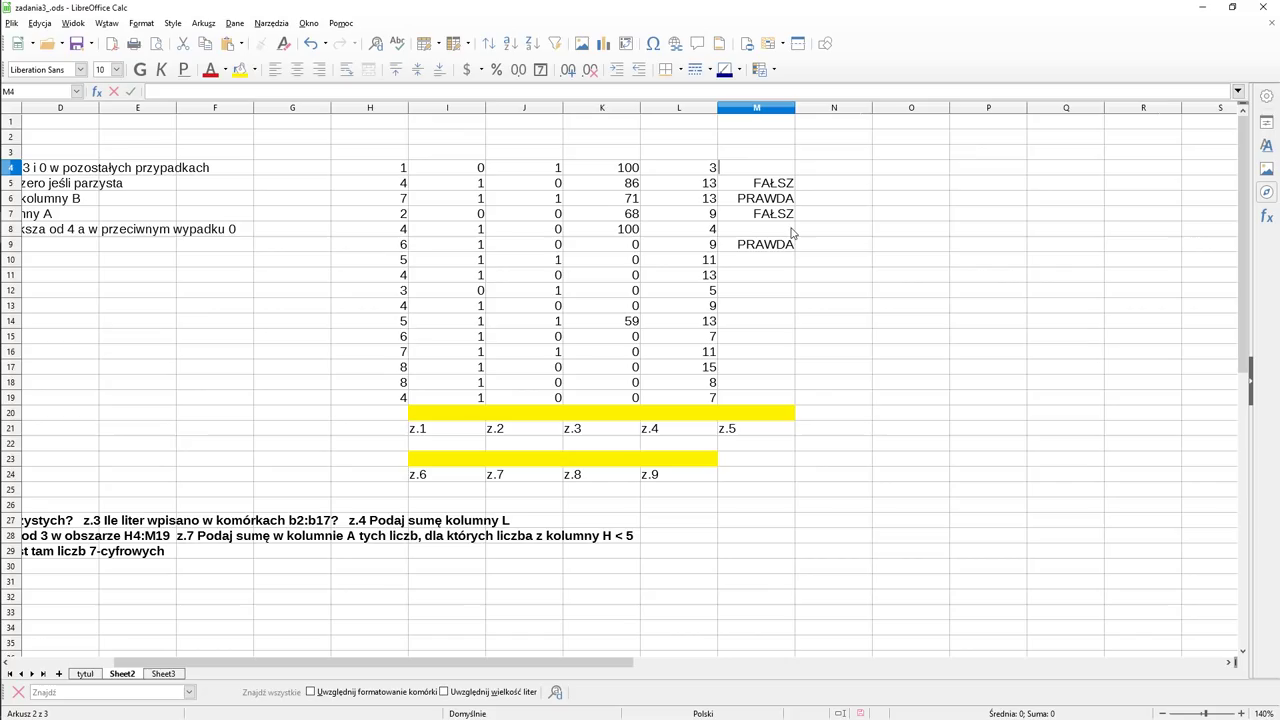
# Step: Start the Function Wizard for M4 and insert the I function from the Logiczne category
pyautogui.click(97, 91)
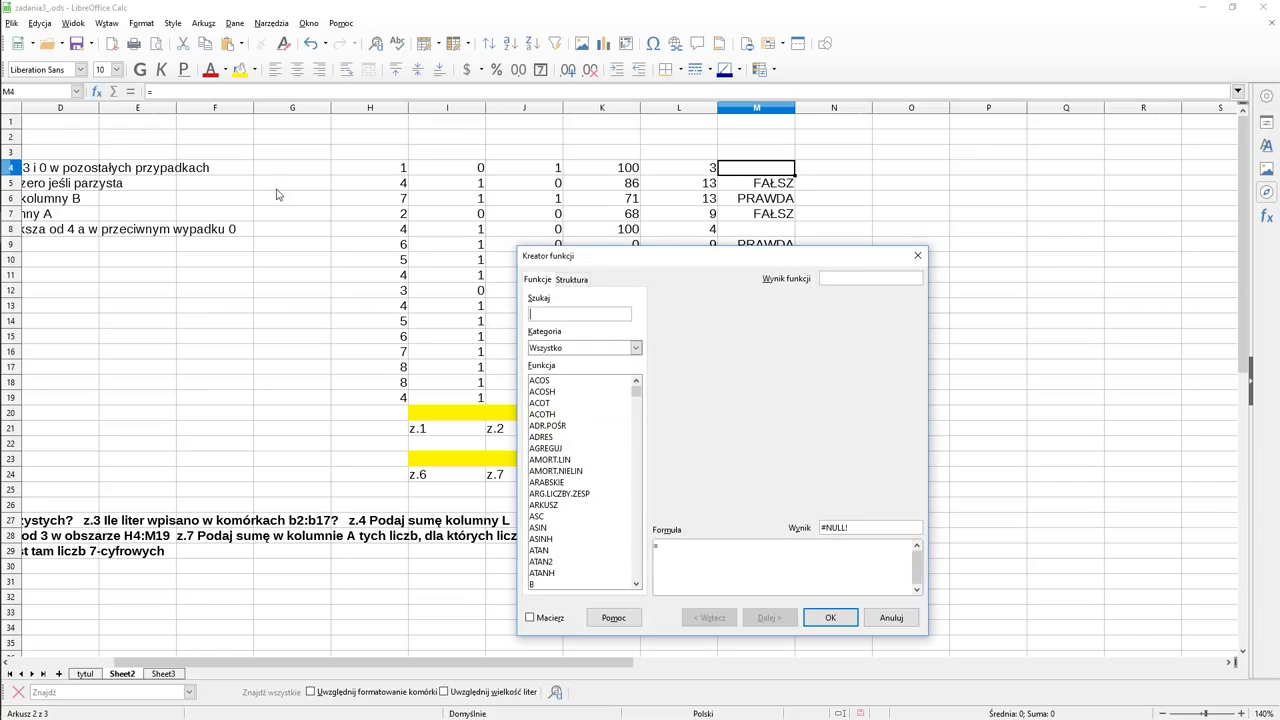
pyautogui.click(635, 347)
pyautogui.click(600, 430)
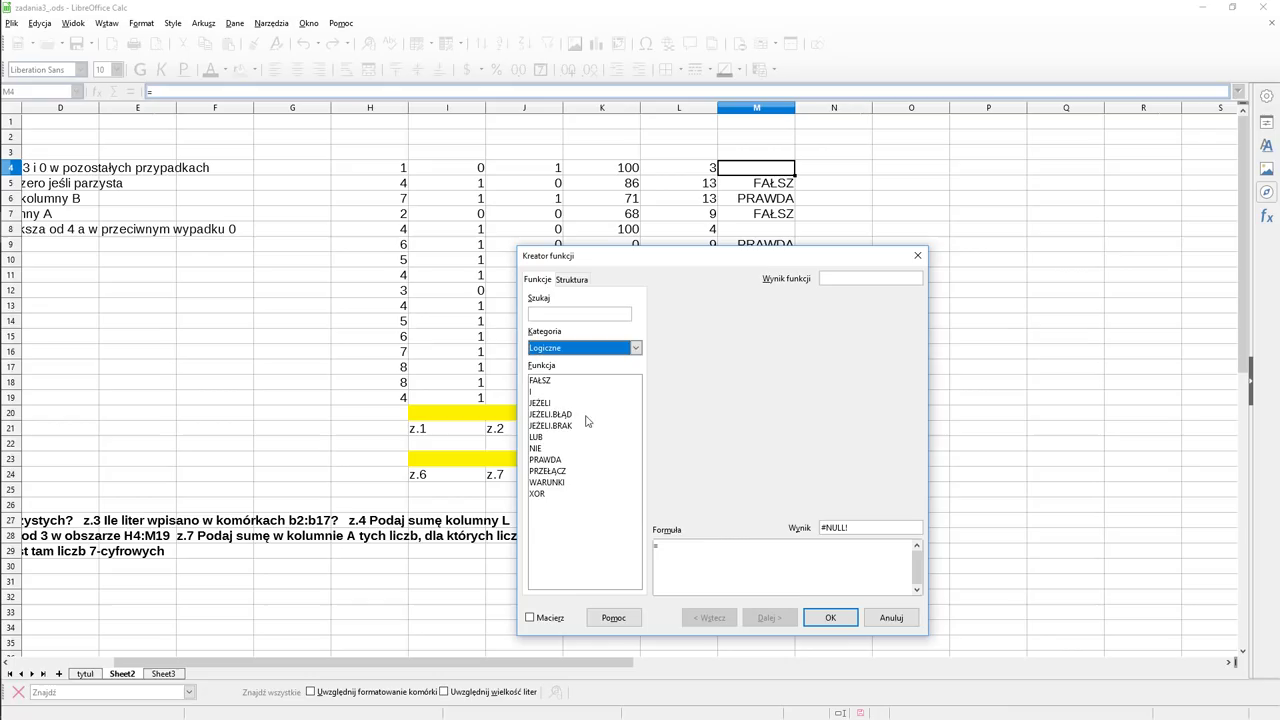
pyautogui.doubleClick(540, 392)
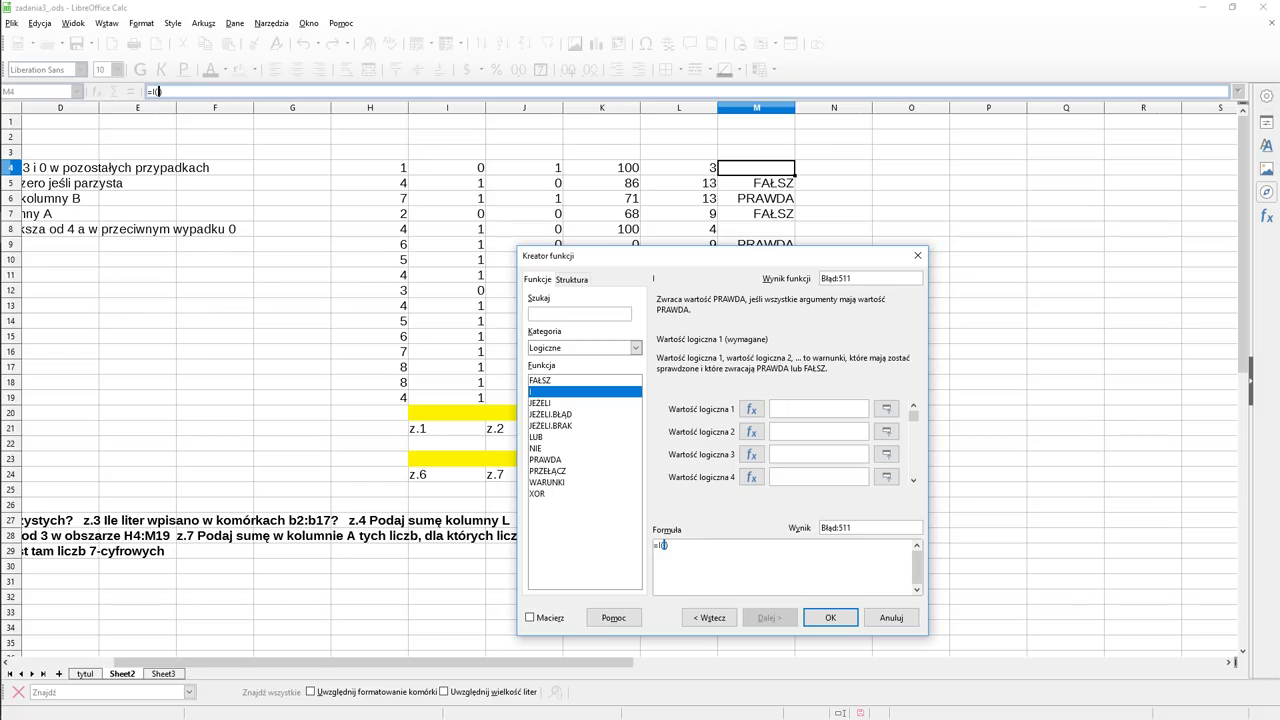
# Step: Set the first logical condition of the I function to H4>4
pyautogui.click(398, 172)
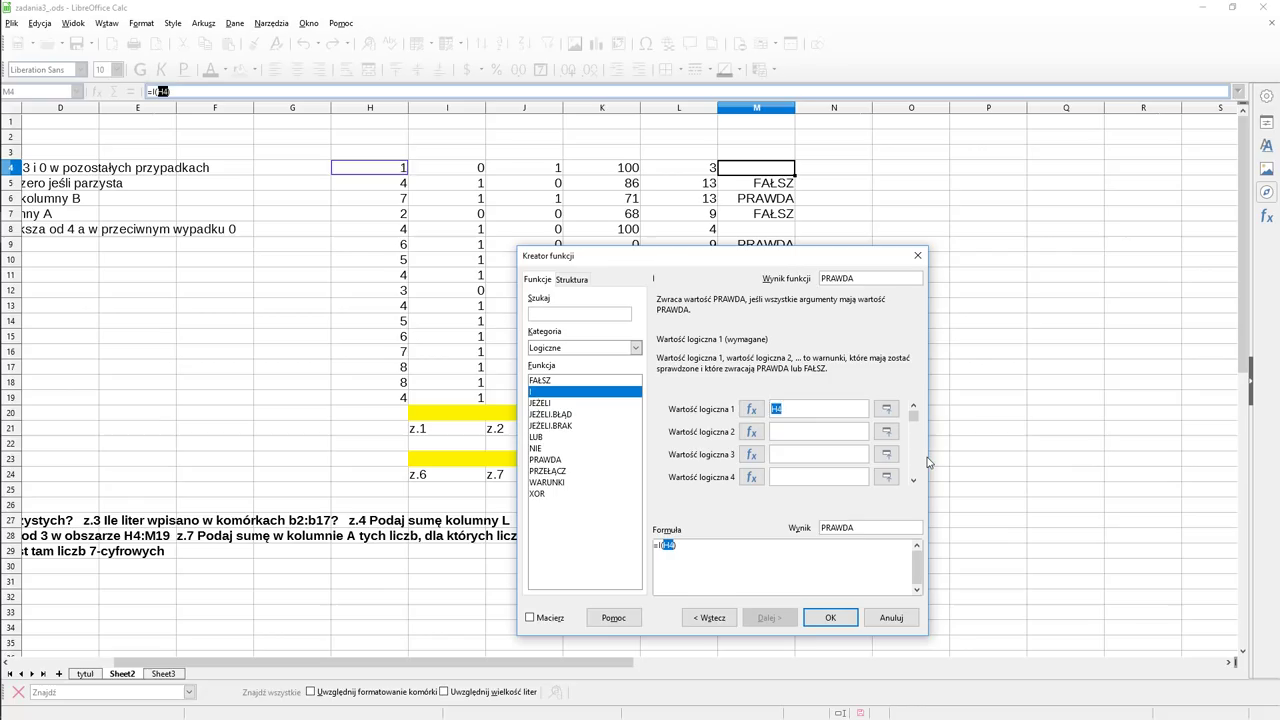
pyautogui.write('>')
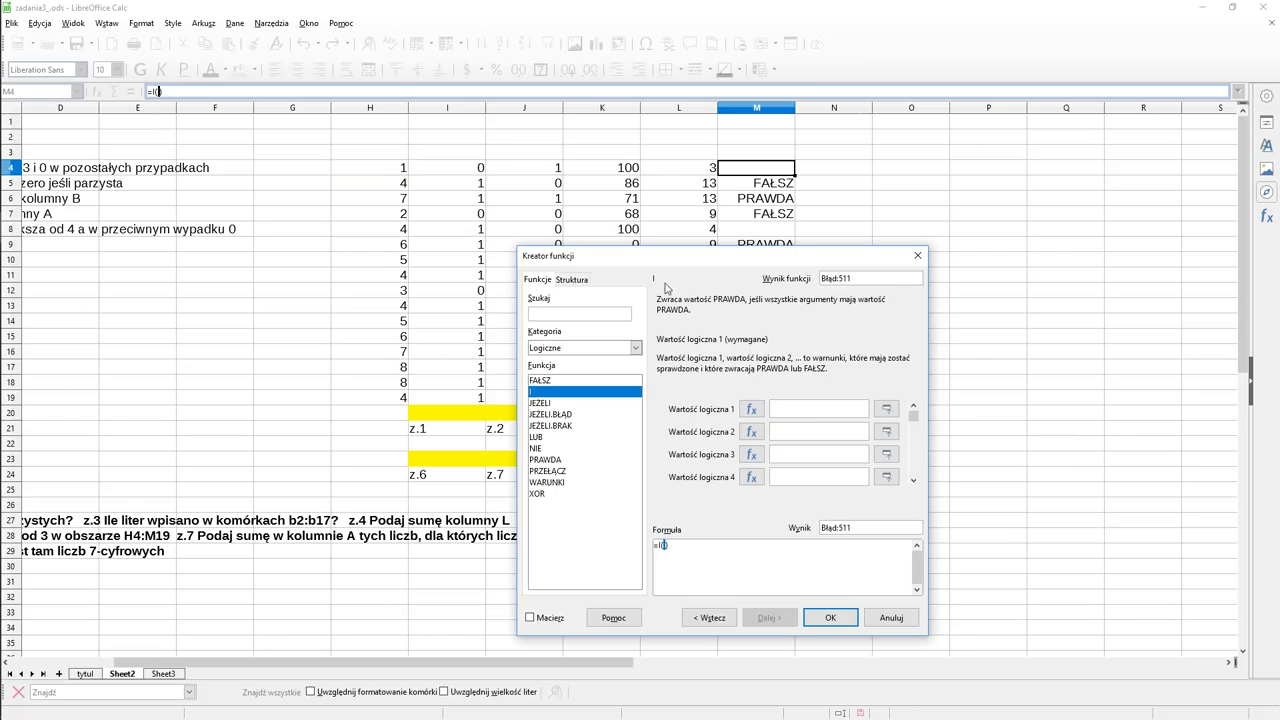
pyautogui.click(372, 172)
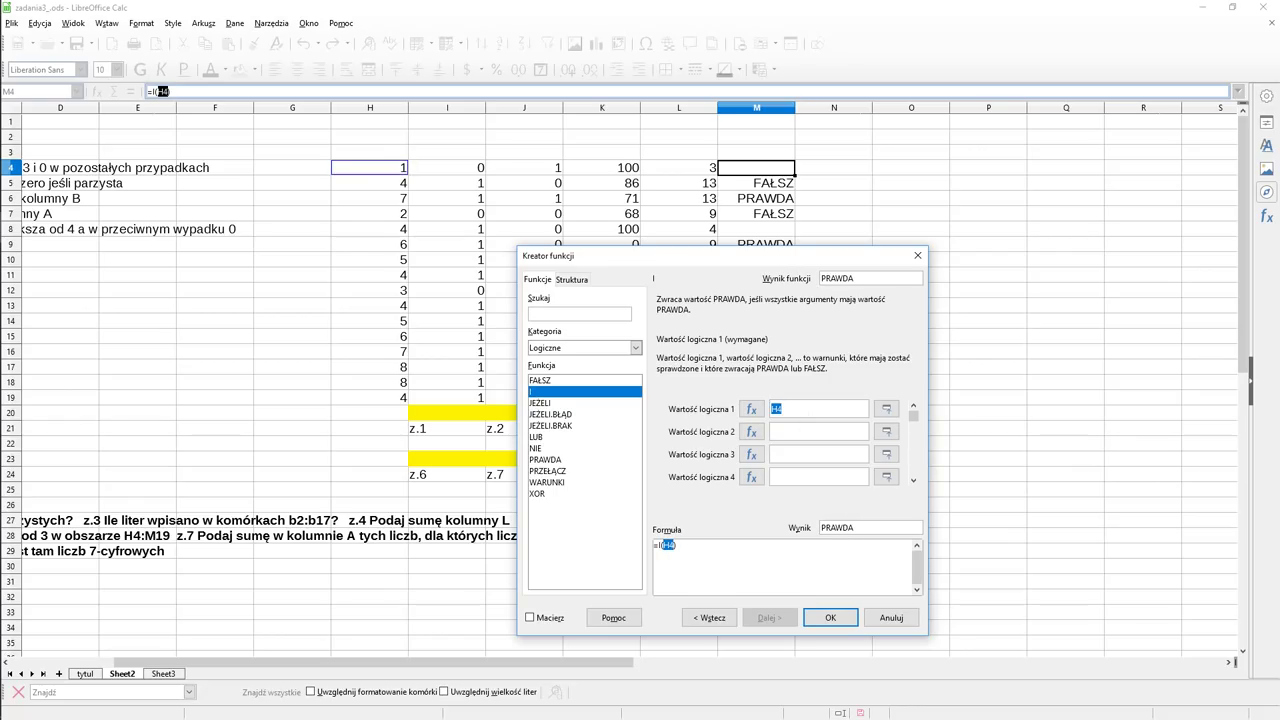
pyautogui.click(800, 409)
pyautogui.write('>')
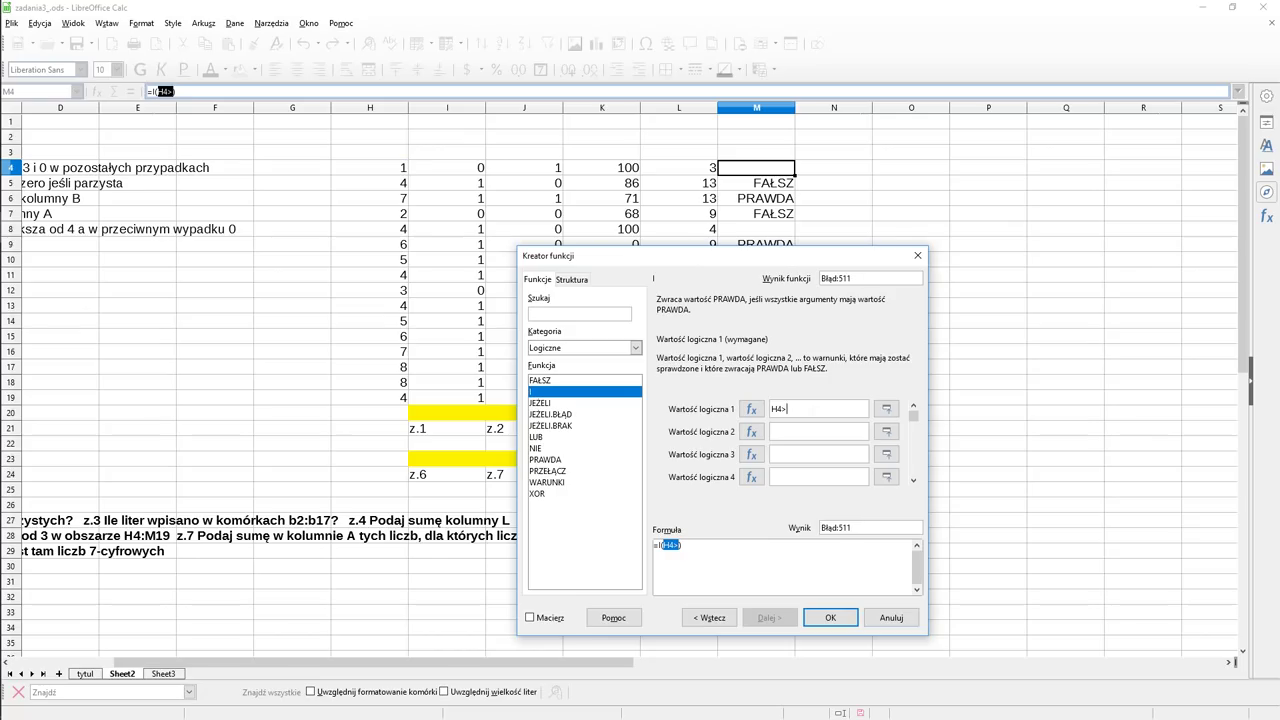
pyautogui.write('4;')
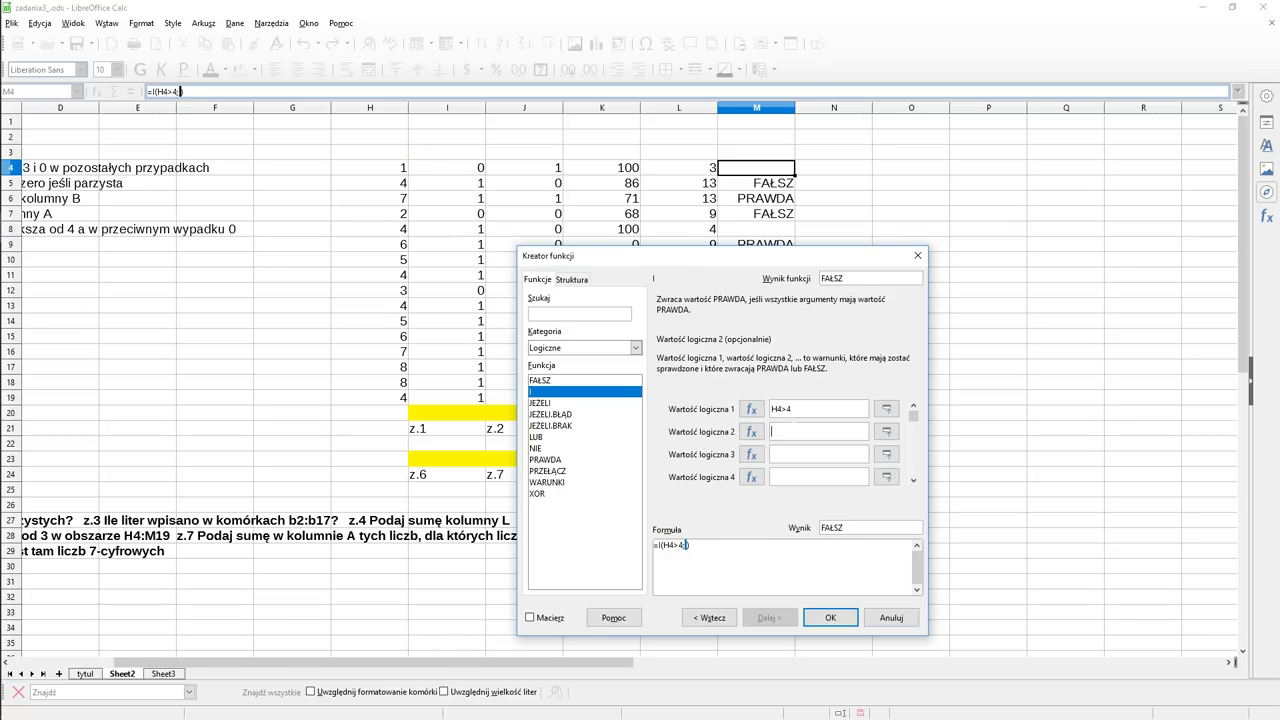
pyautogui.write('czy')
pyautogui.write('.nieparz')
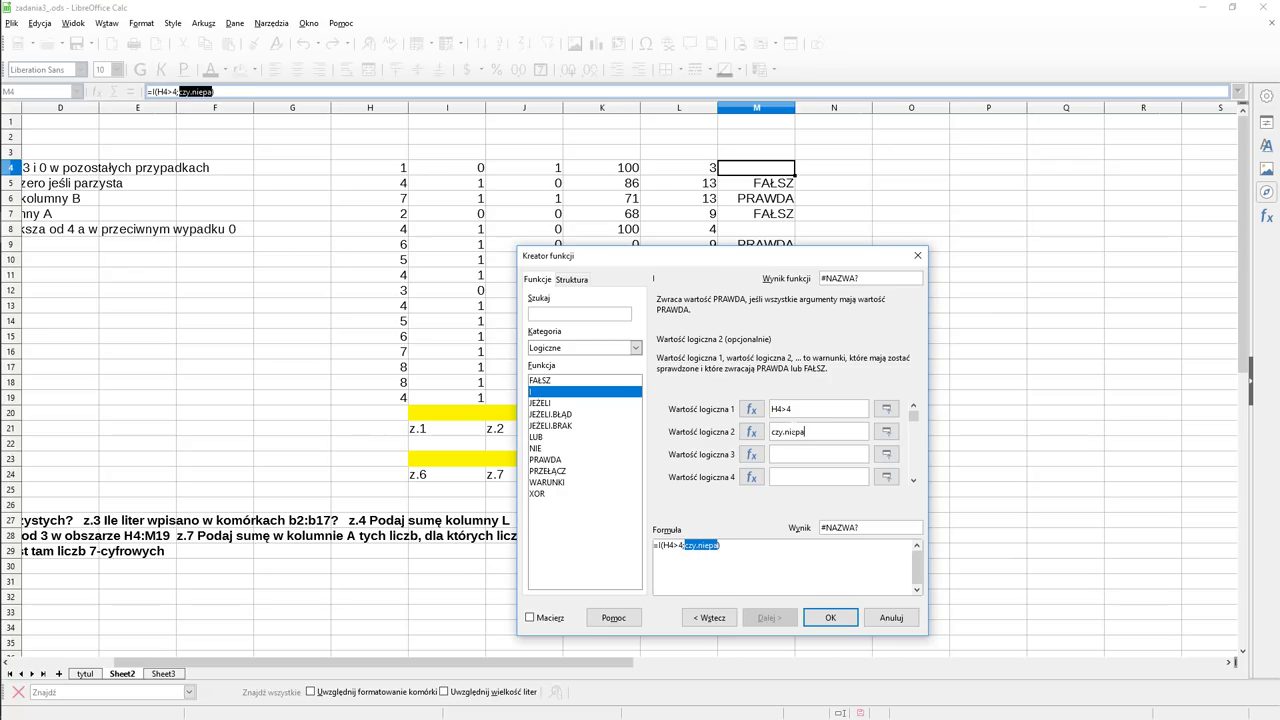
pyautogui.write('yste')
pyautogui.moveTo(822, 431); pyautogui.dragTo(775, 429)
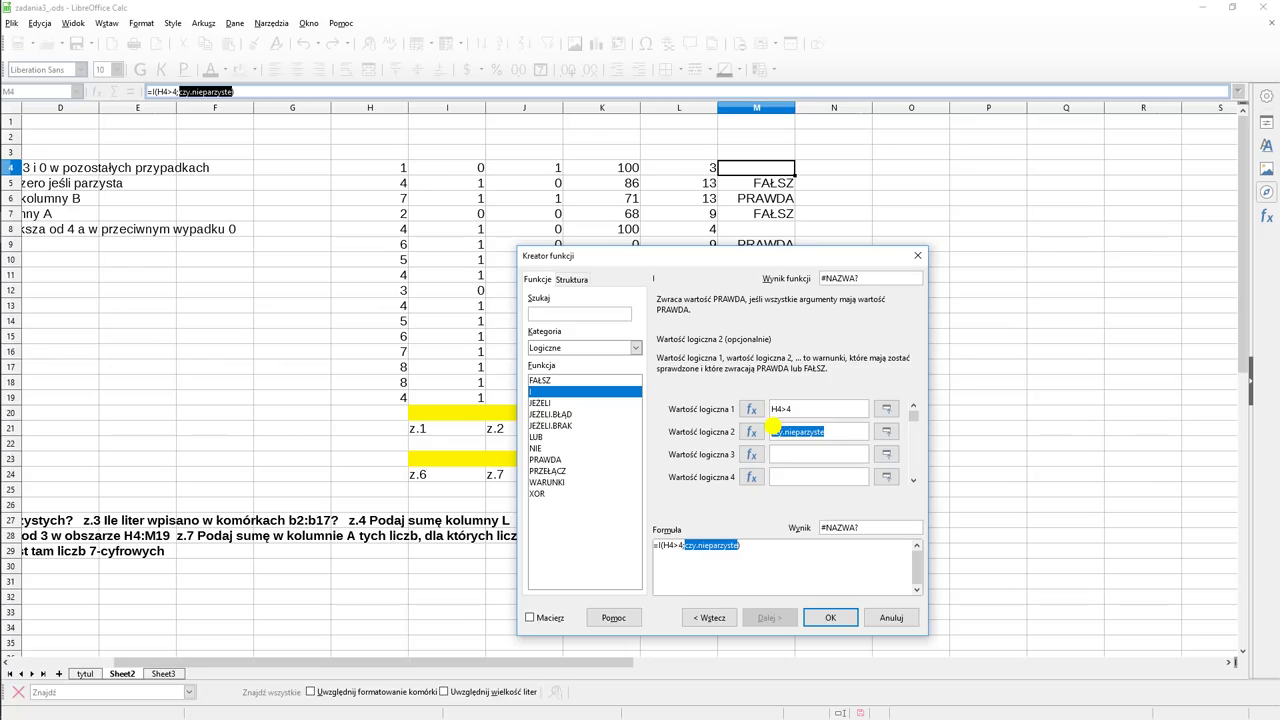
pyautogui.press('BackSpace')
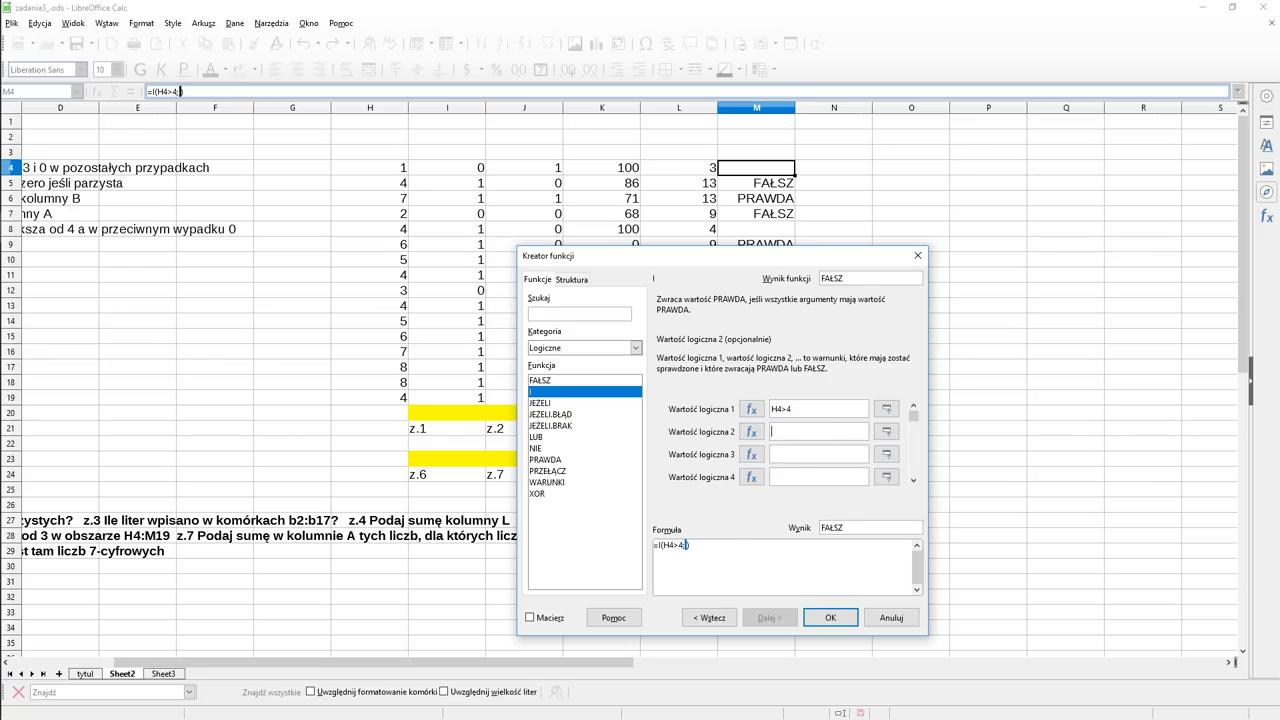
# Step: Search the functions for czy.parz and nest CZY.PARZYSTE as the second logical condition of the I function
pyautogui.click(753, 432)
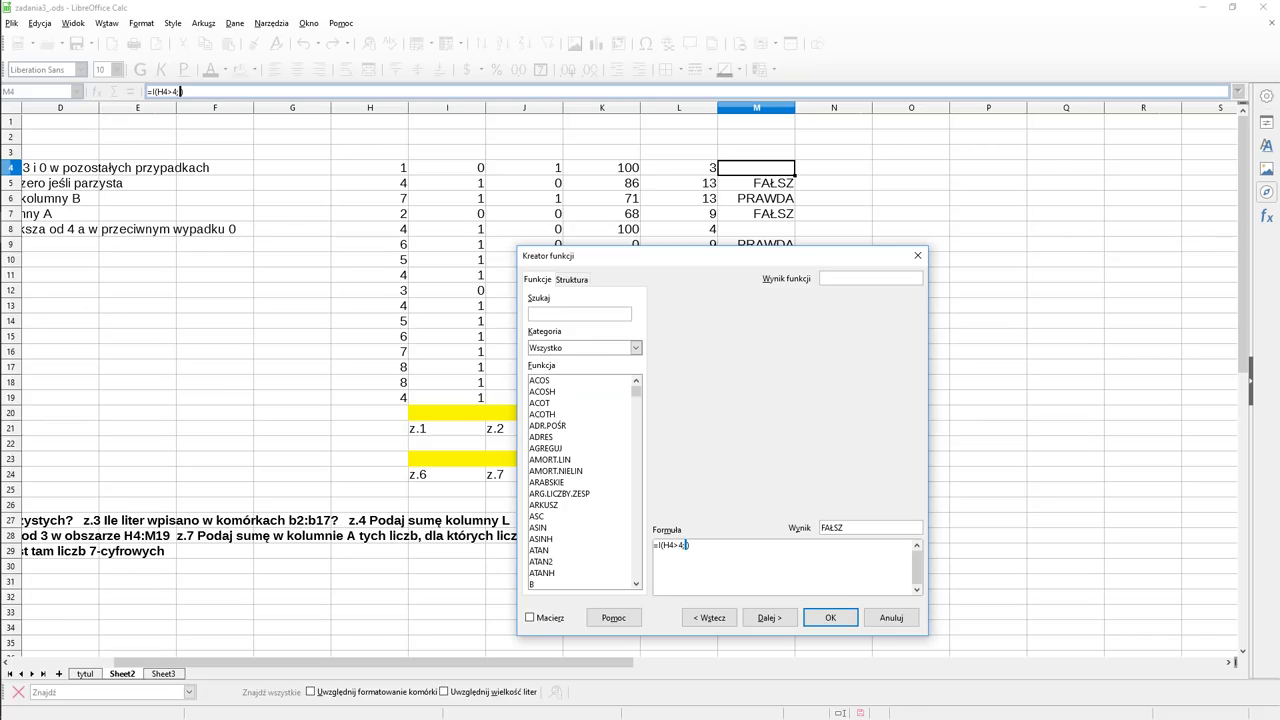
pyautogui.write('czy')
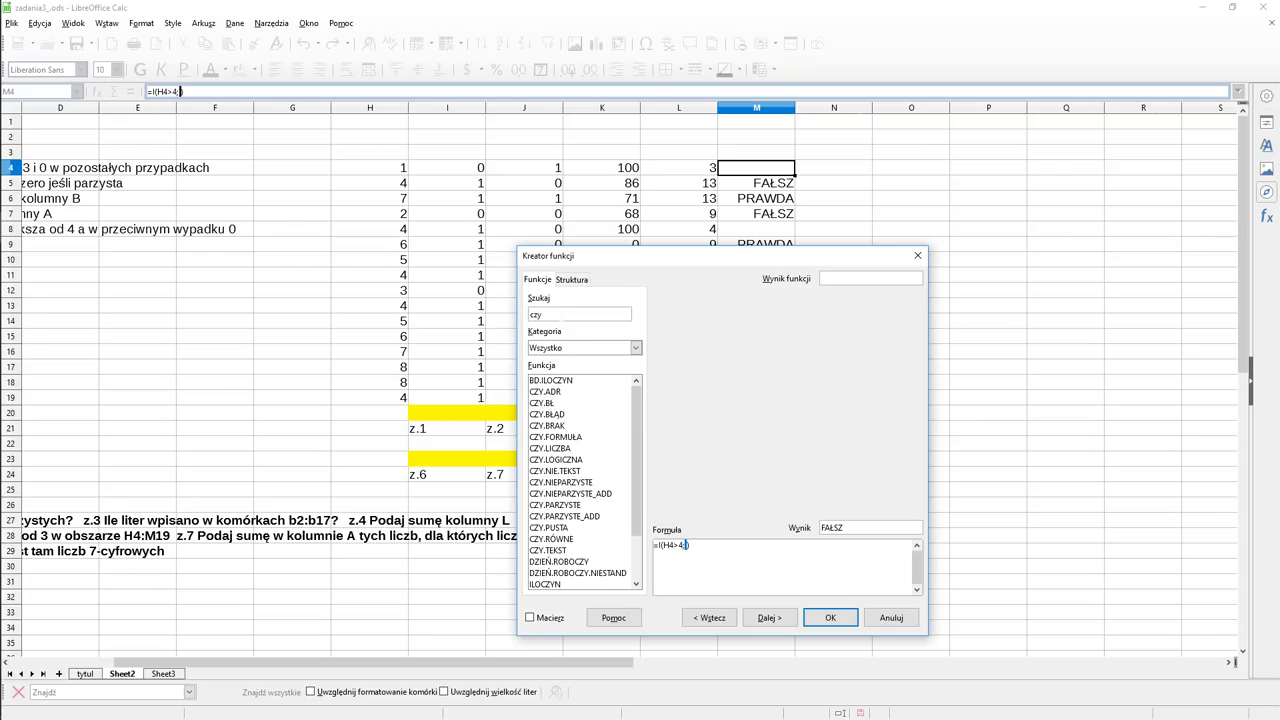
pyautogui.write('.')
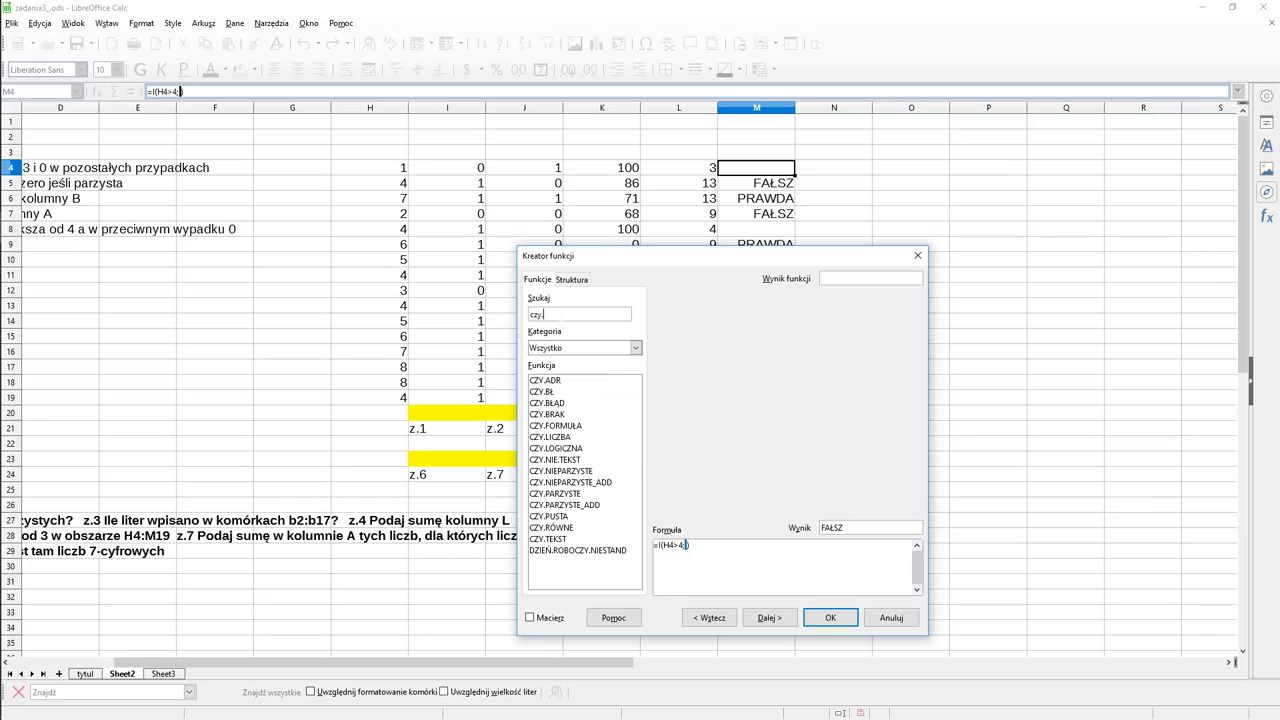
pyautogui.write('parz')
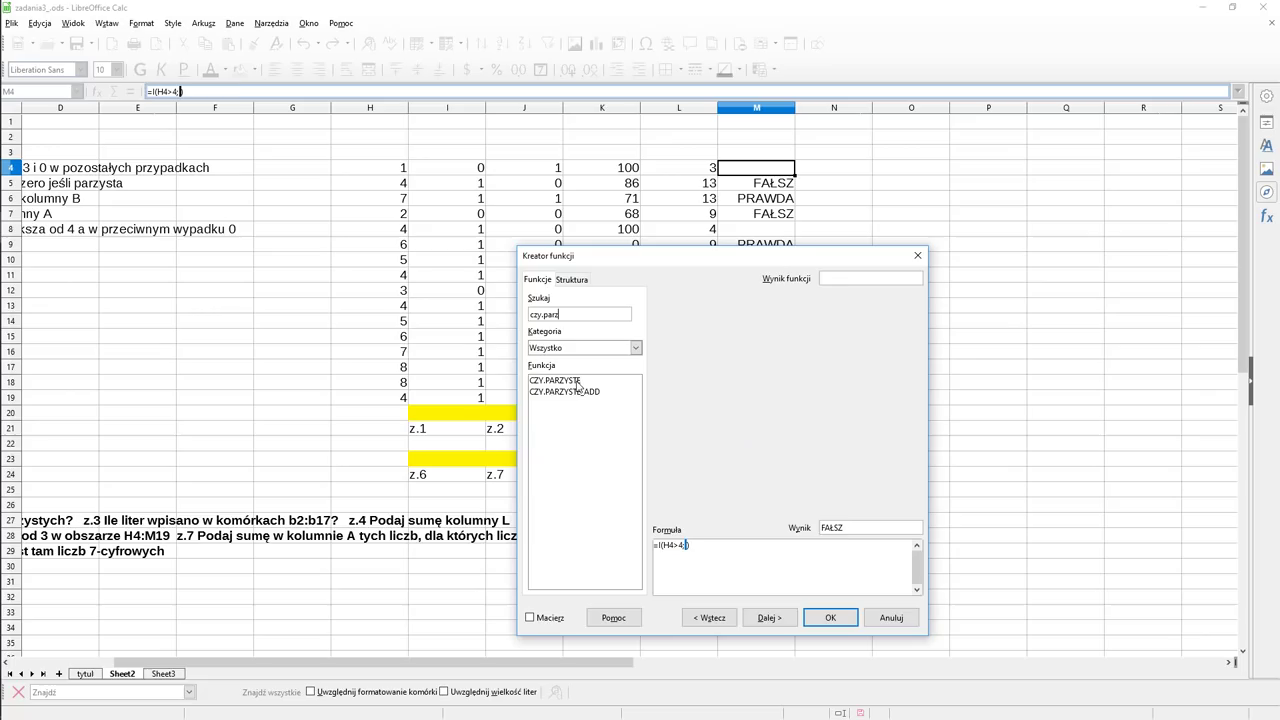
pyautogui.doubleClick(577, 384)
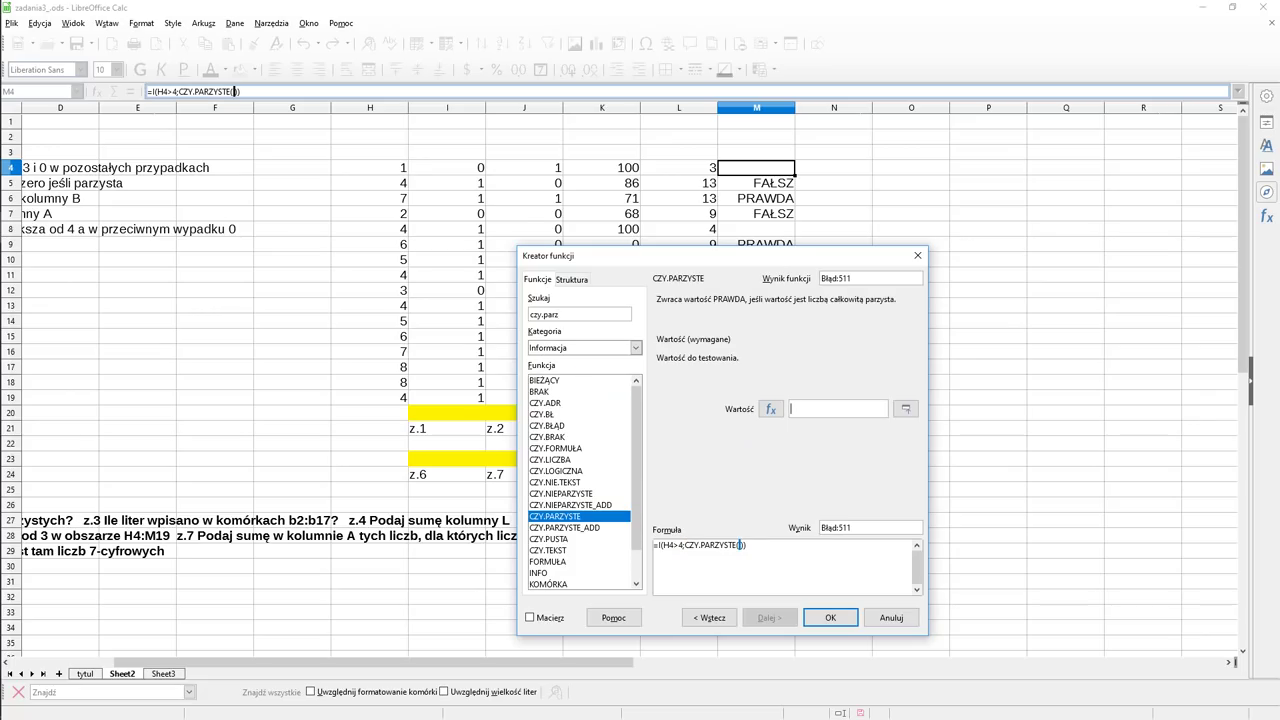
# Step: Set the CZY.PARZYSTE argument to H4, accept the nested I formula in M4 and review it in the cell
pyautogui.click(390, 171)
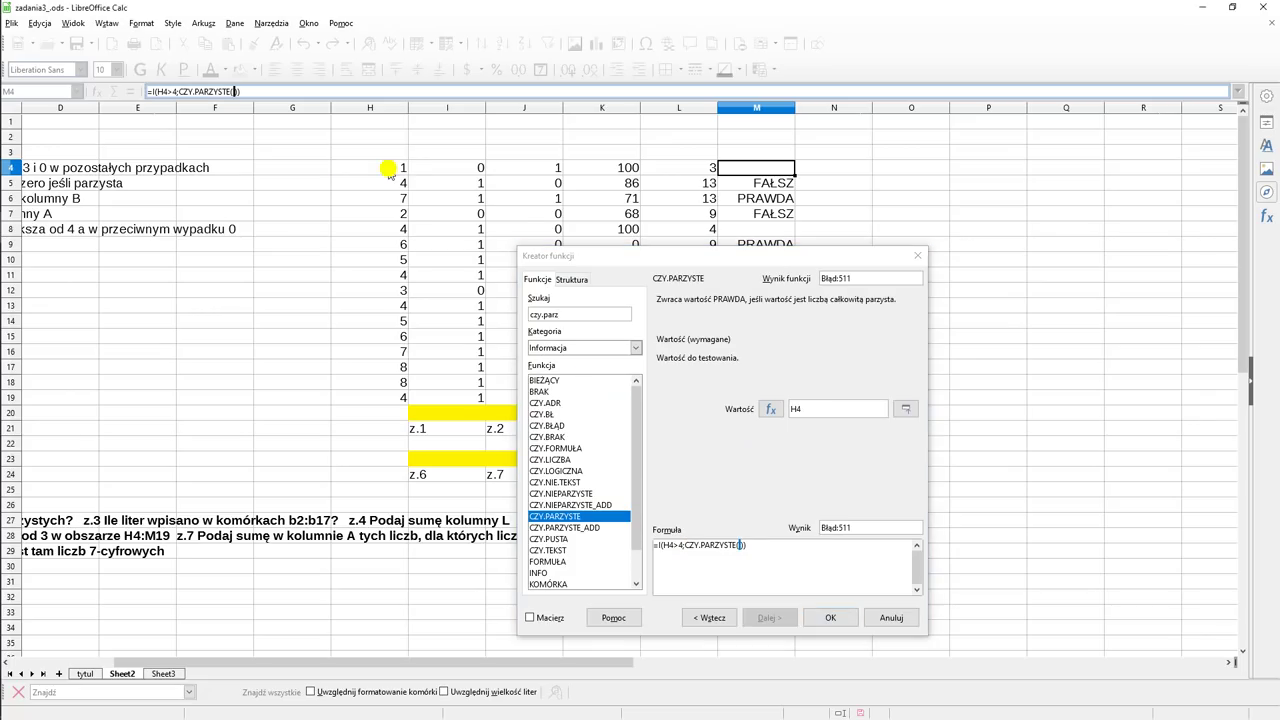
pyautogui.click(822, 618)
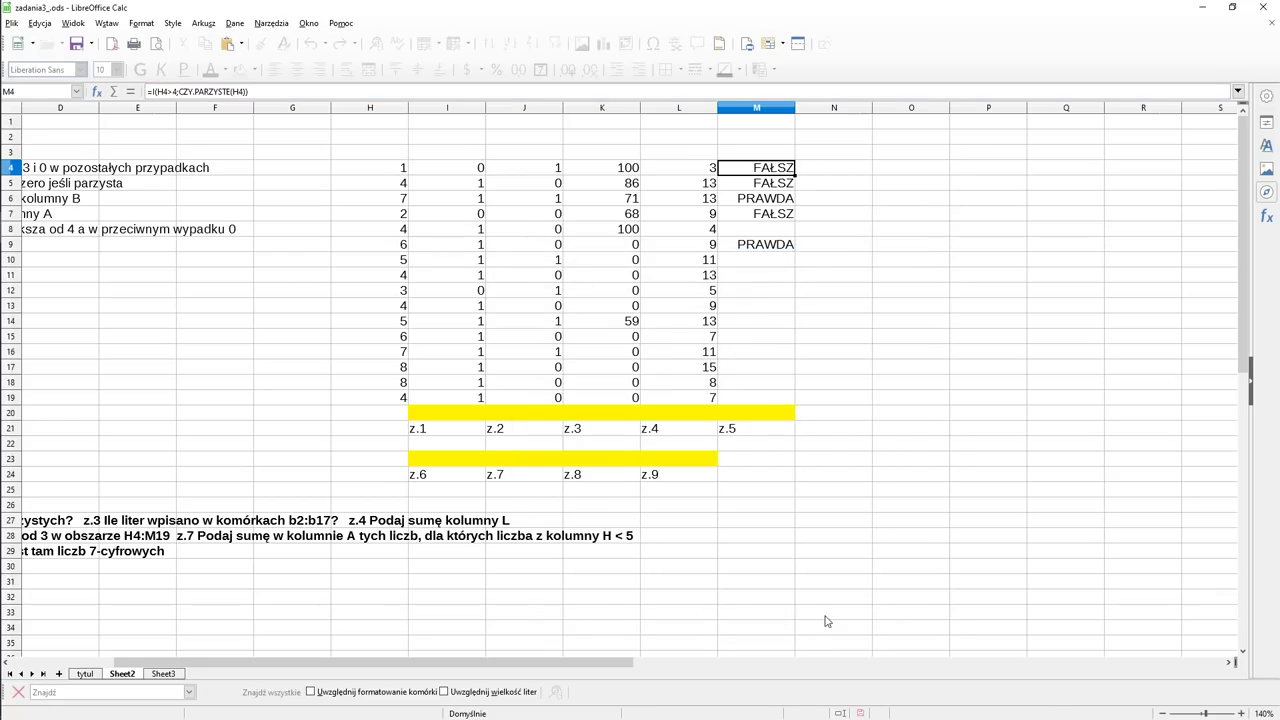
pyautogui.press('F2')
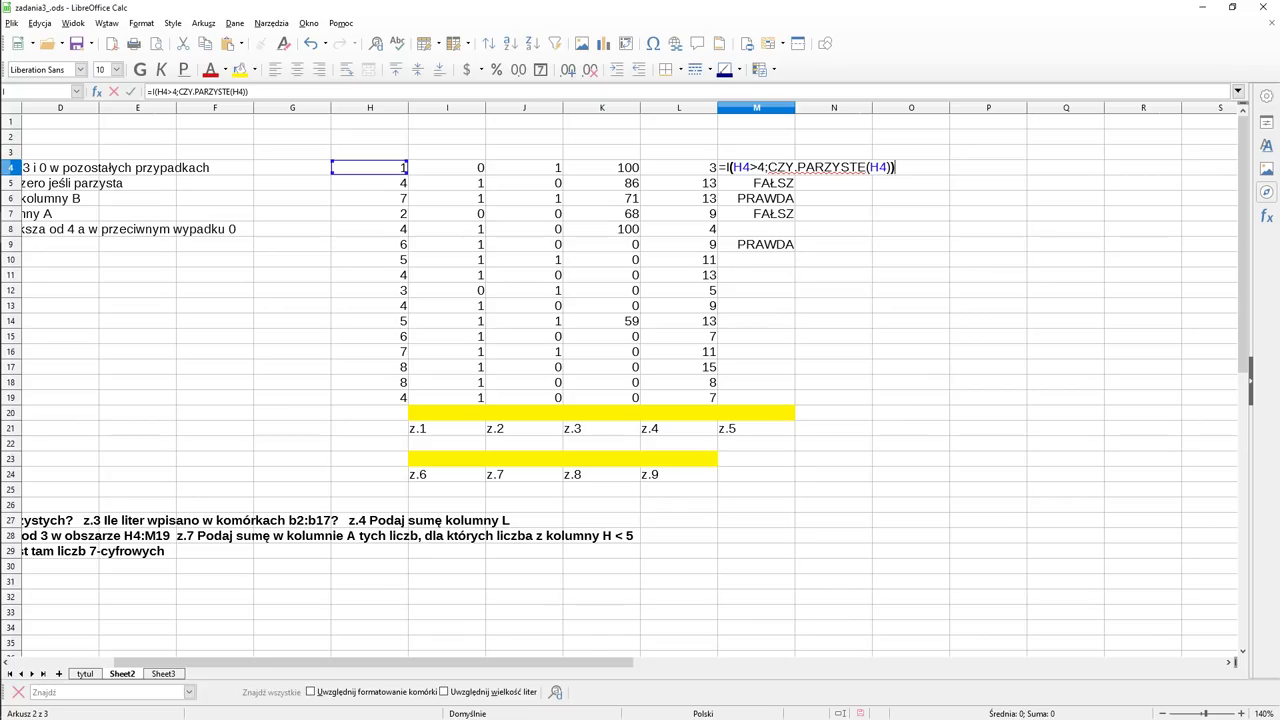
pyautogui.press('Return')
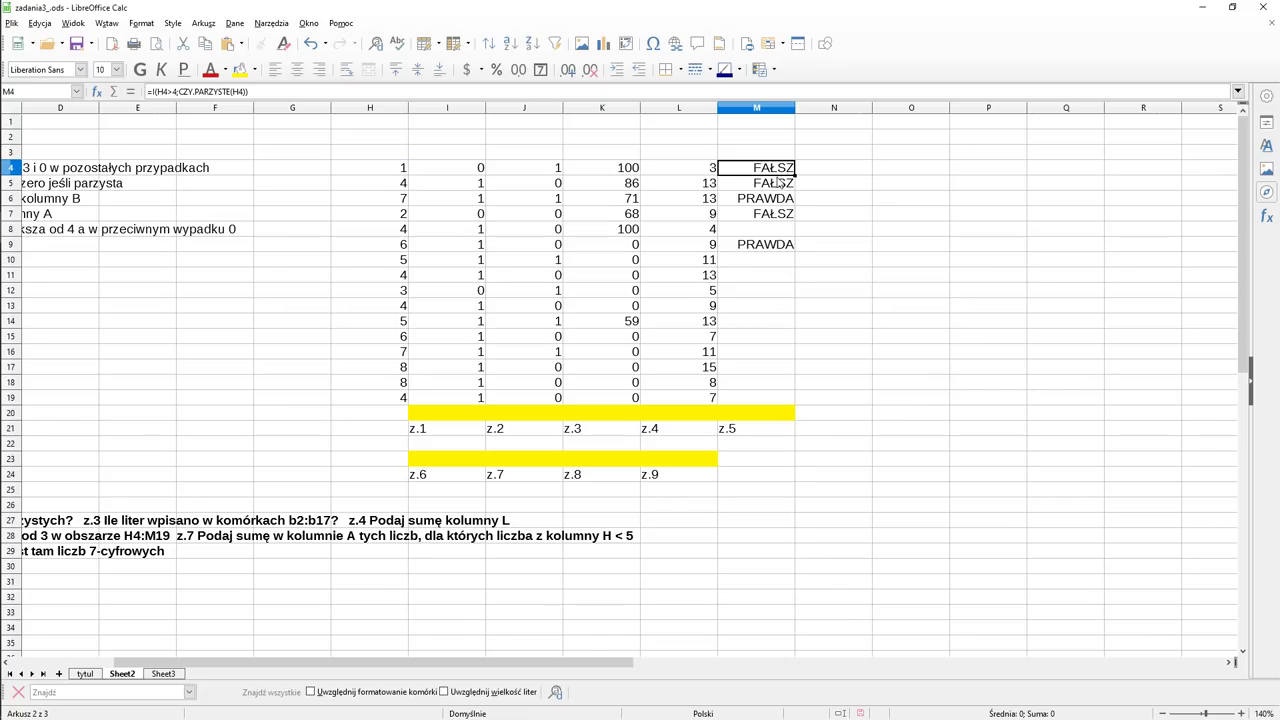
# Step: Clear the old comparison results in M5:M9, fill the M4 formula down to M13 and inspect the formula in M9
pyautogui.moveTo(780, 186); pyautogui.dragTo(782, 253)
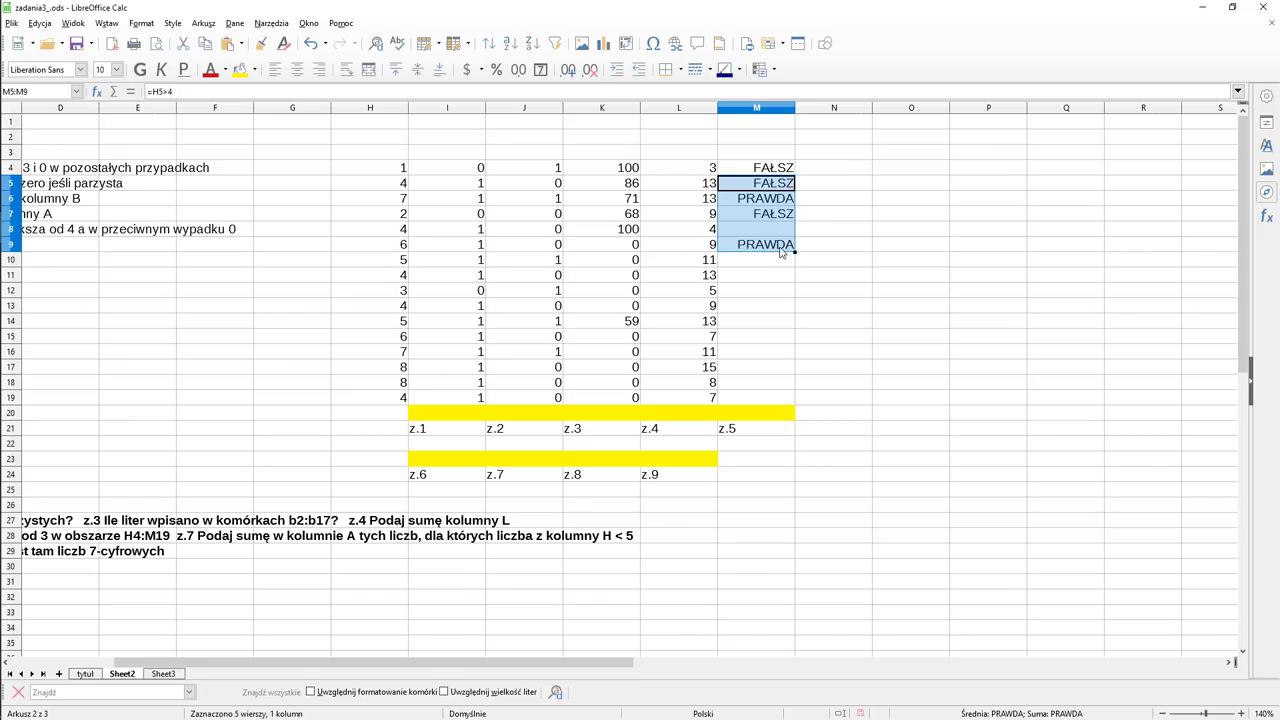
pyautogui.press('Delete')
pyautogui.click(780, 168)
pyautogui.moveTo(795, 175); pyautogui.dragTo(794, 307)
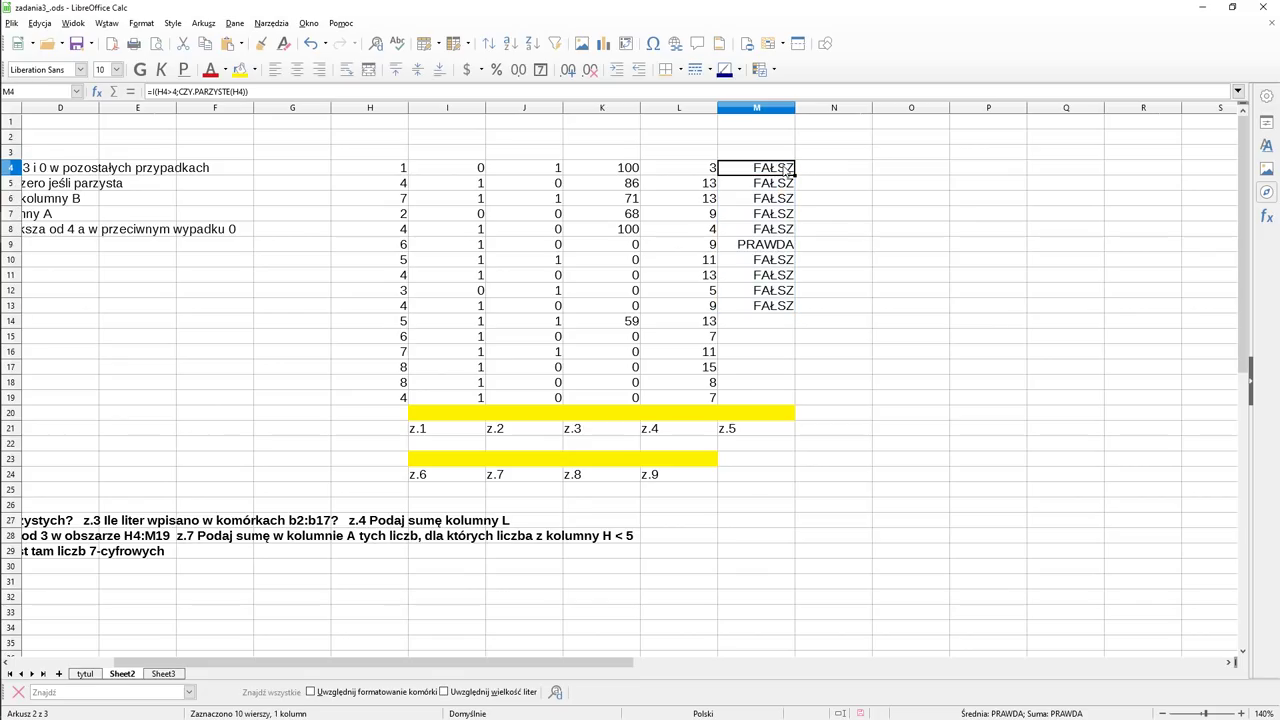
pyautogui.click(777, 247)
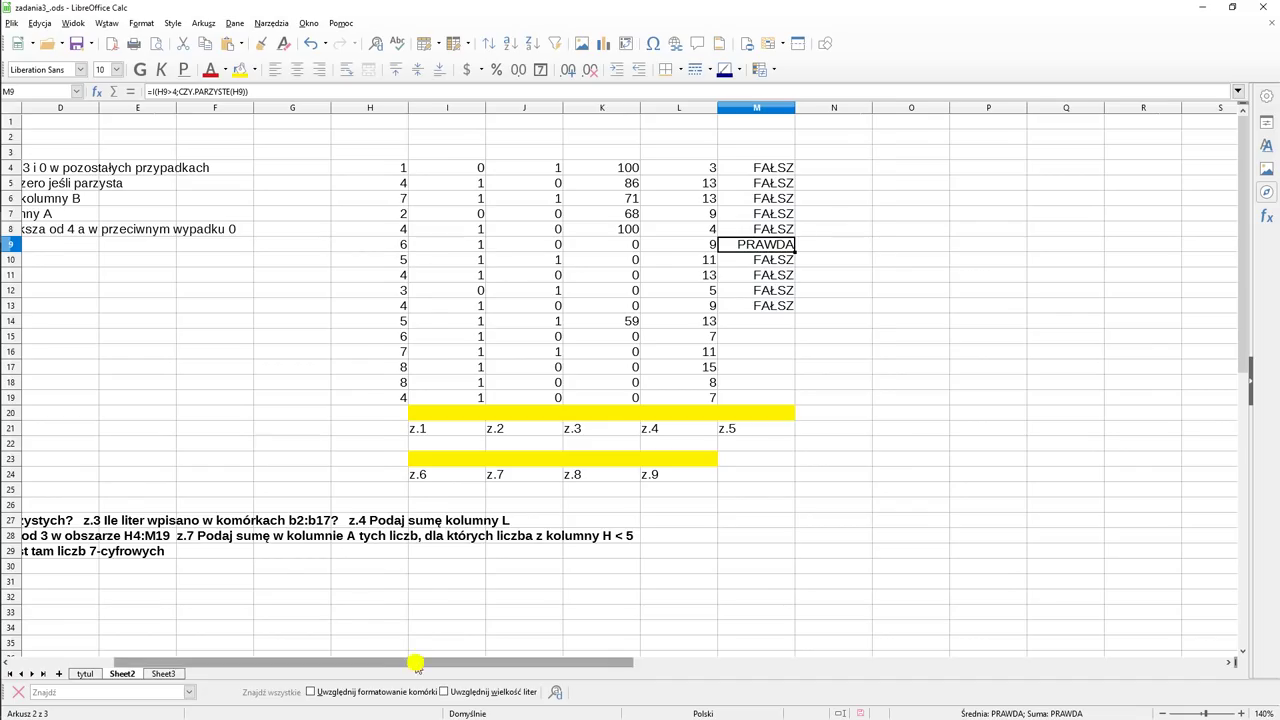
# Step: Recheck the column M task text, extend the formula from M13 down to M19 and inspect M15
pyautogui.moveTo(414, 663); pyautogui.dragTo(335, 665)
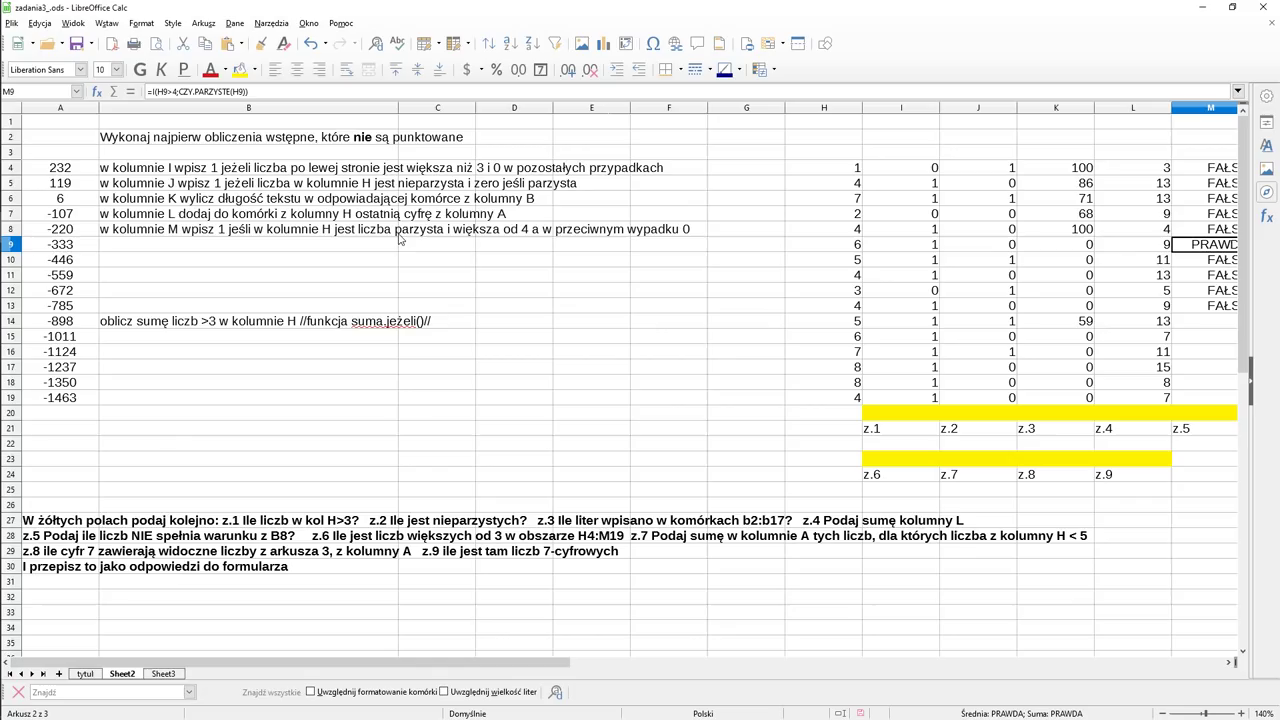
pyautogui.moveTo(478, 663); pyautogui.dragTo(600, 663)
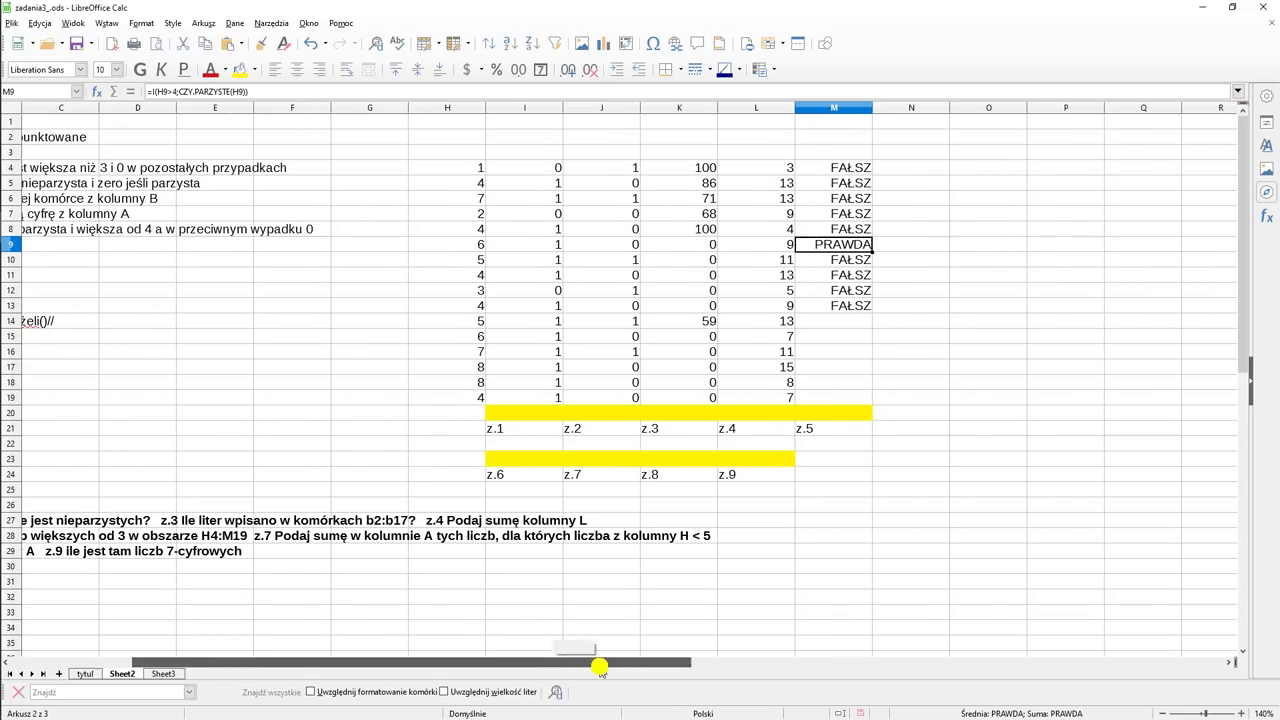
pyautogui.click(838, 308)
pyautogui.moveTo(871, 312); pyautogui.dragTo(876, 400)
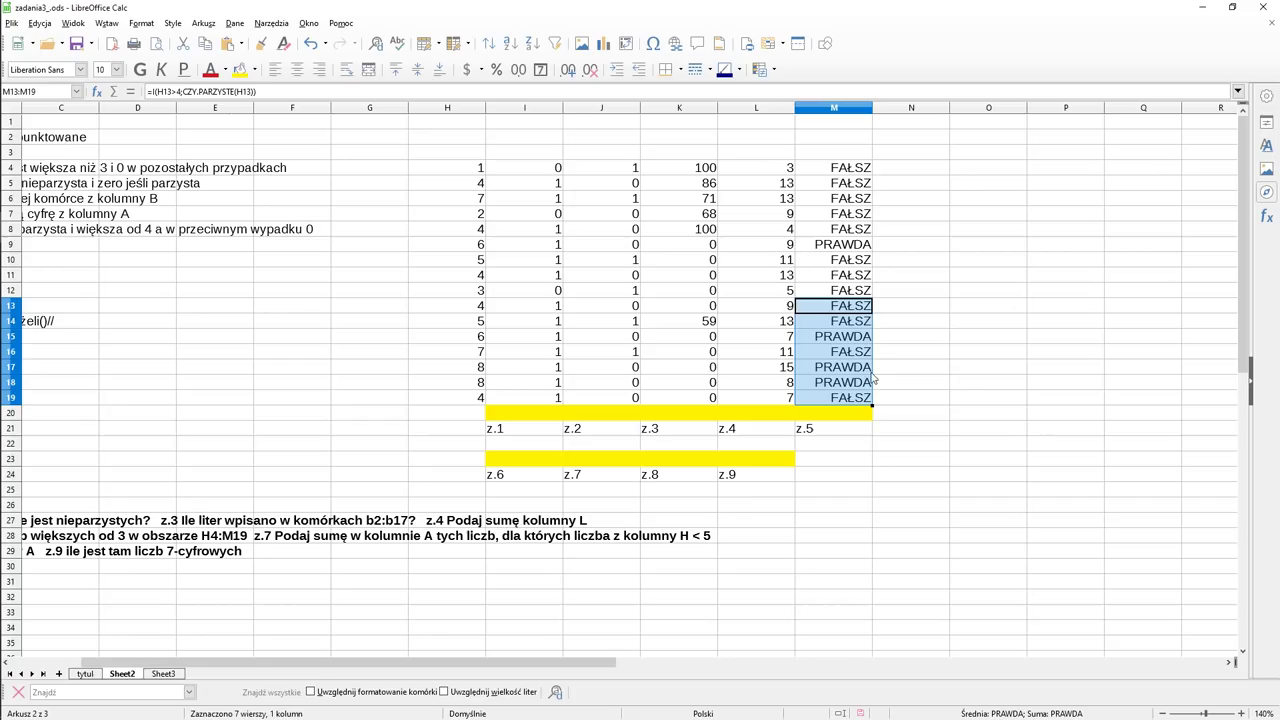
pyautogui.click(812, 340)
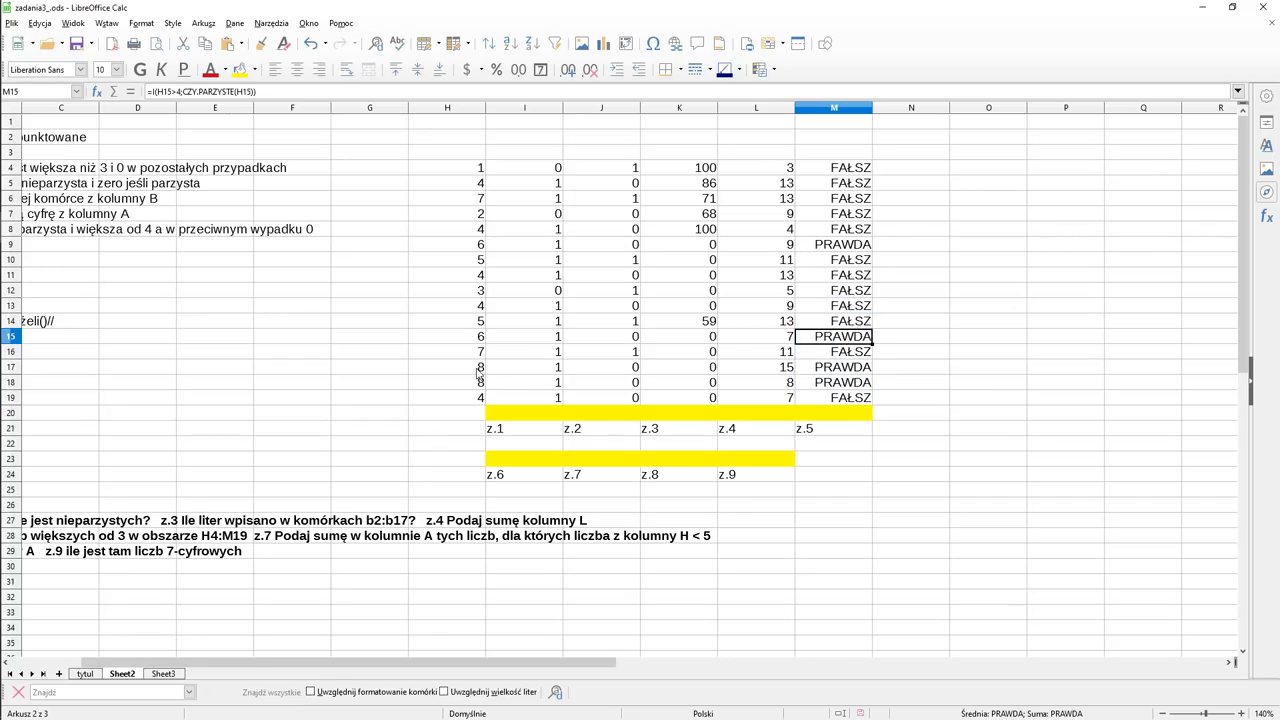
# Step: Wrap the M4 formula in JEŻELI returning 1 or 0, giving =JEŻELI(I(H4>4;CZY.PARZYSTE(H4));1;0)
pyautogui.click(826, 167)
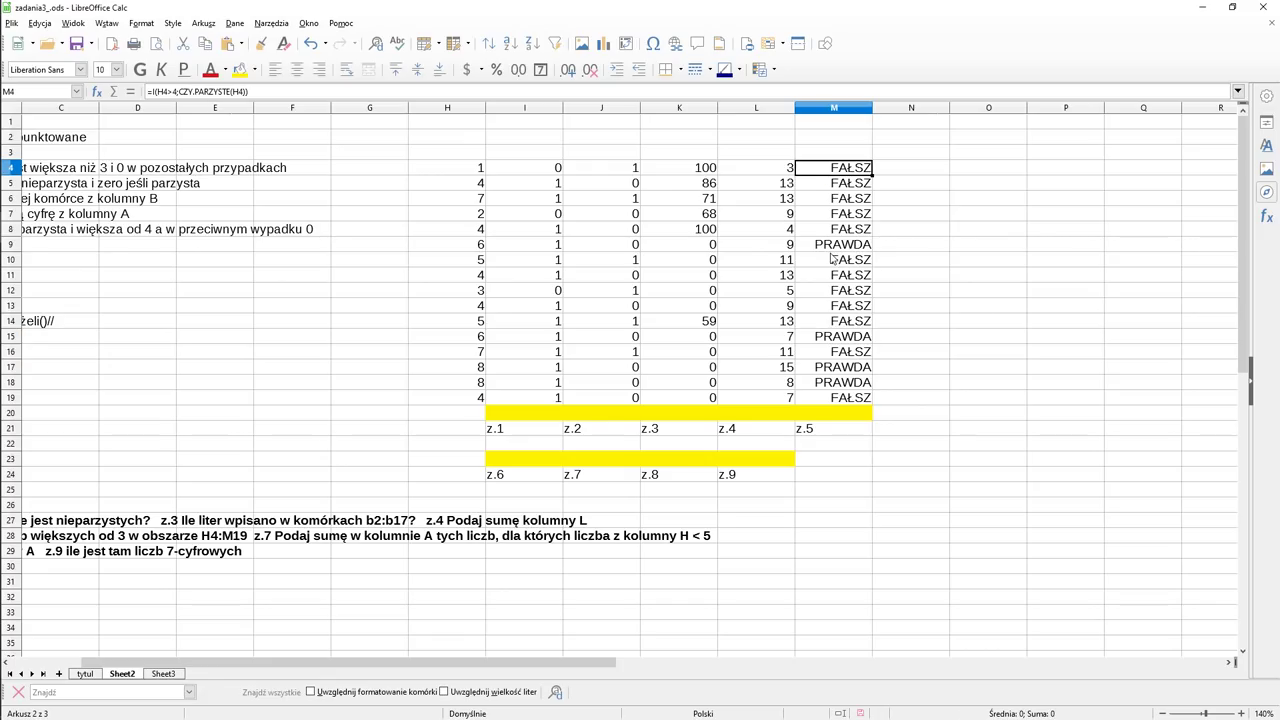
pyautogui.press('F2')
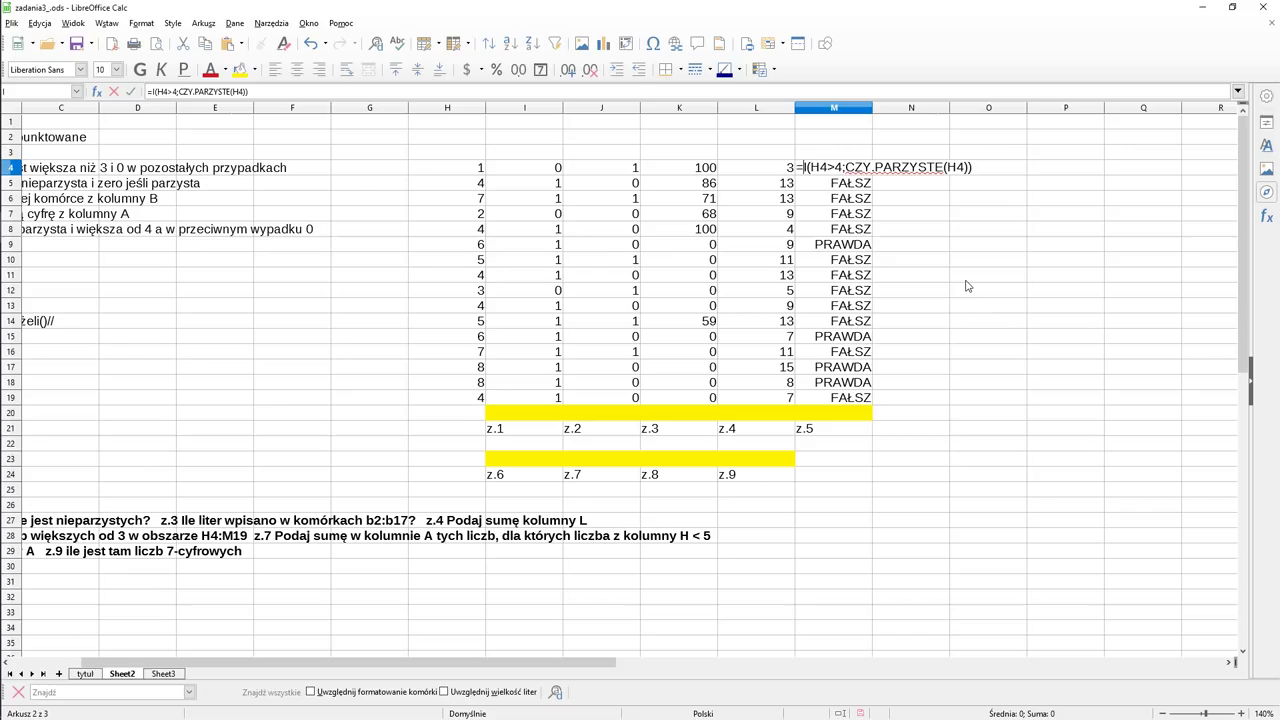
pyautogui.write('jeżeli')
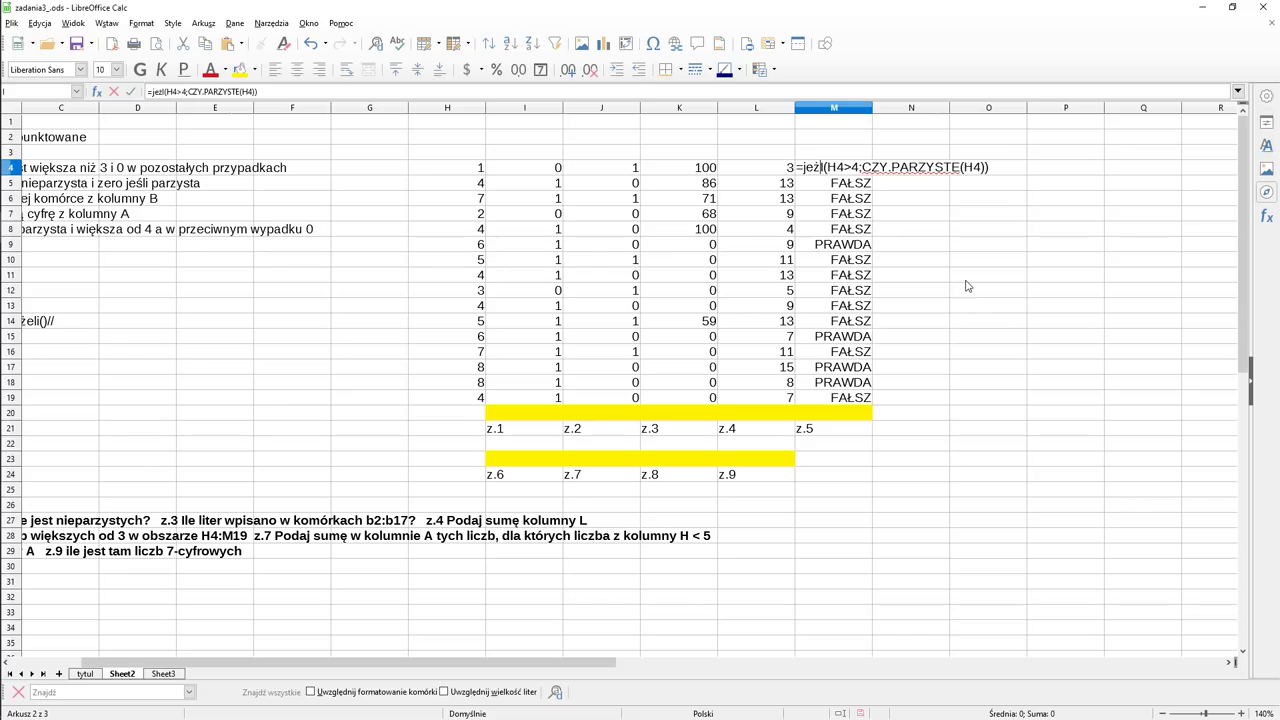
pyautogui.write('(')
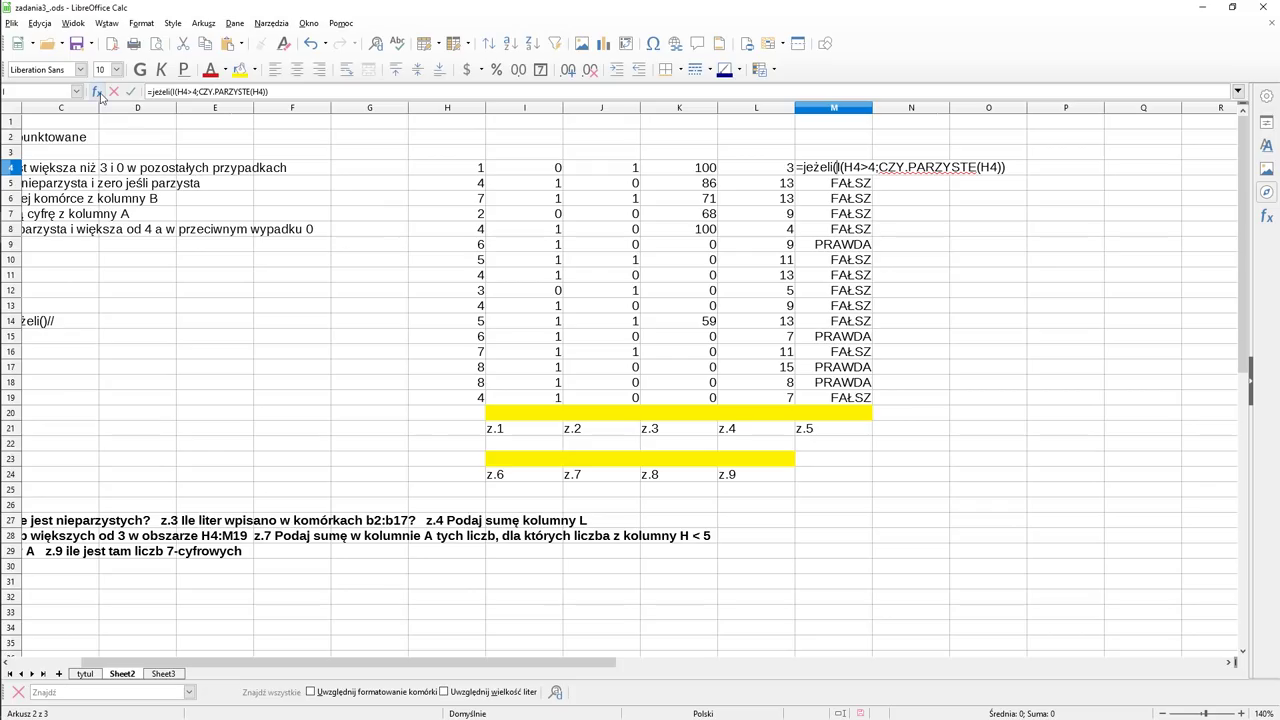
pyautogui.press('End')
pyautogui.write(';')
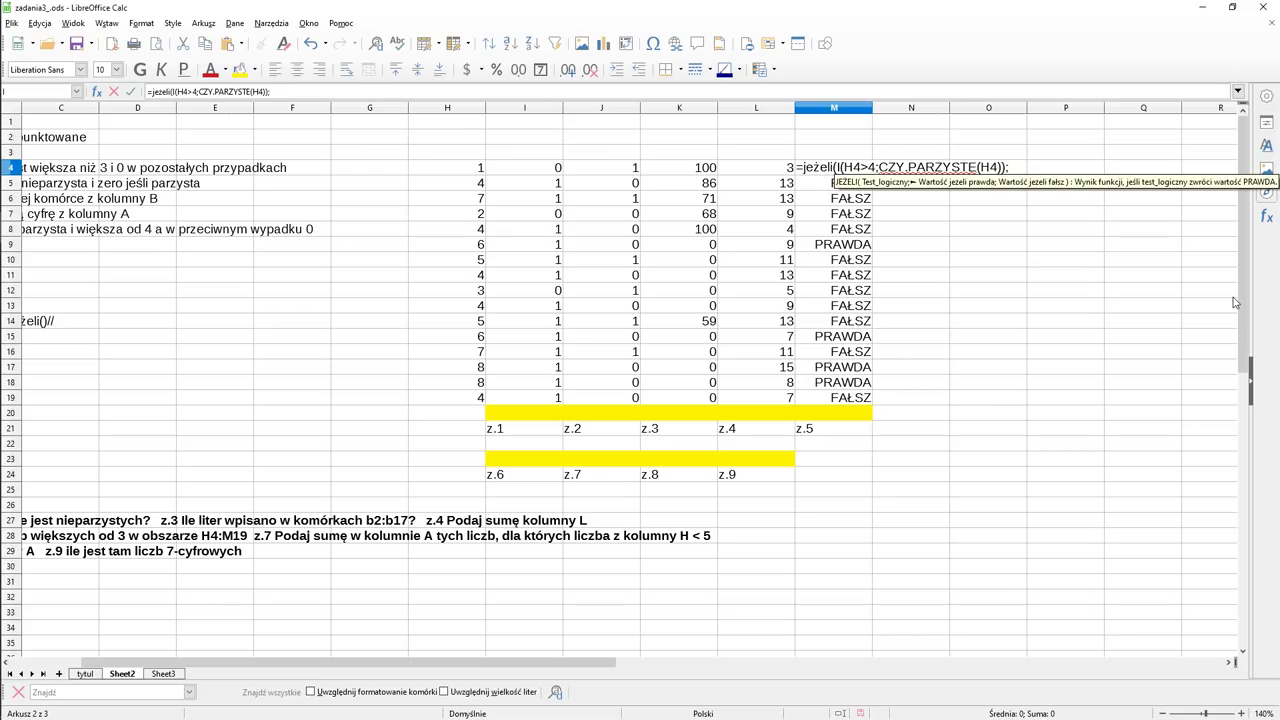
pyautogui.write('1;')
pyautogui.write('0')
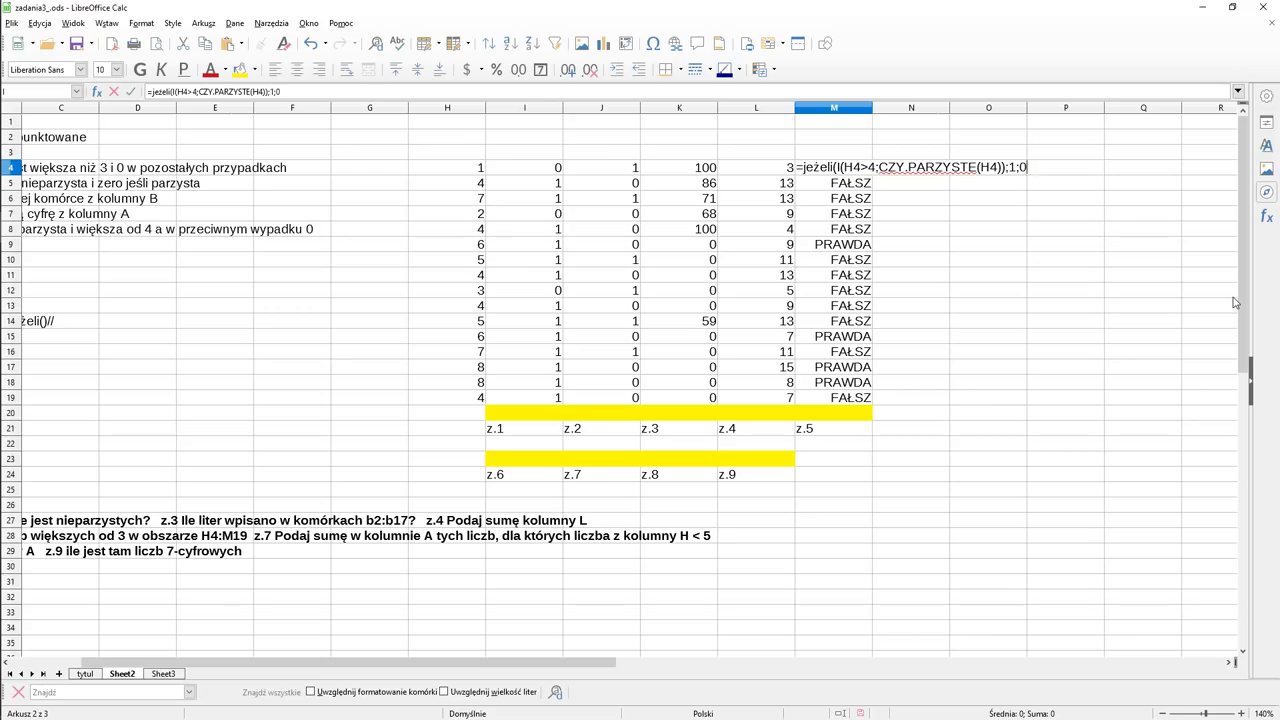
pyautogui.write(')')
pyautogui.press('Return')
pyautogui.press('Up')
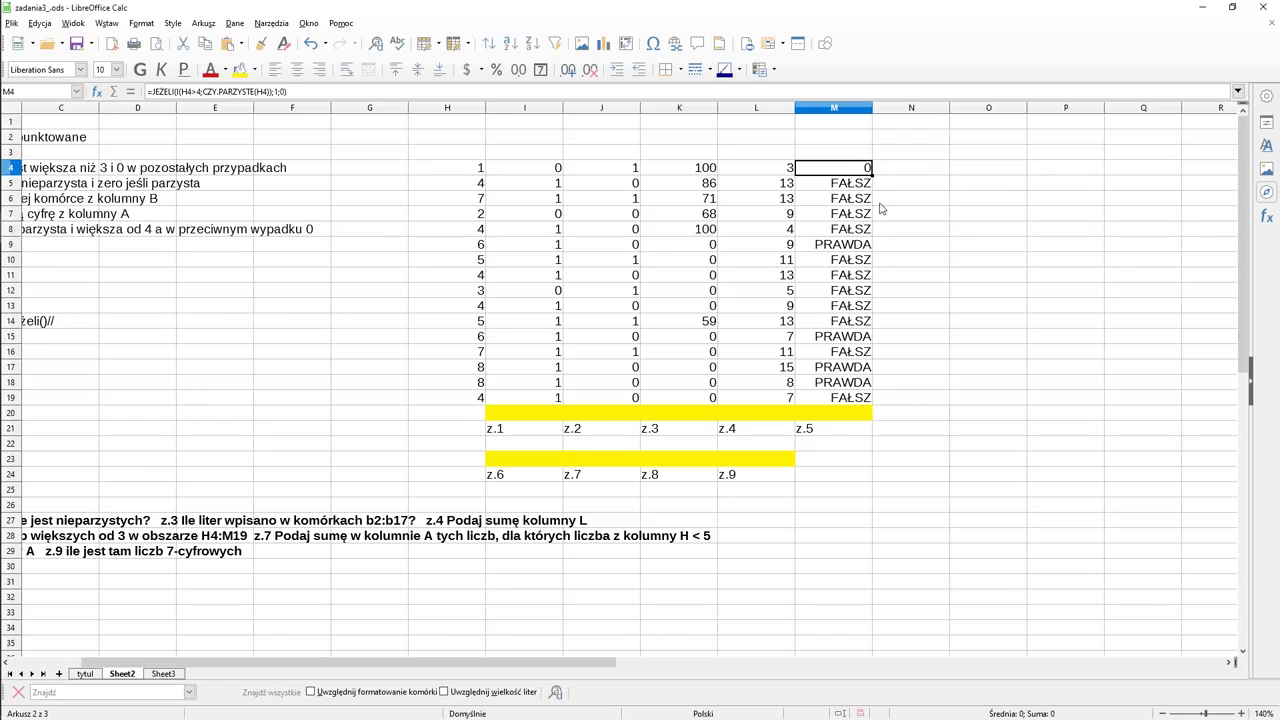
# Step: Fill the JEŻELI formula from M4 down to M19 and check the copied formula in M9
pyautogui.click(872, 178)
pyautogui.moveTo(872, 178); pyautogui.dragTo(867, 402)
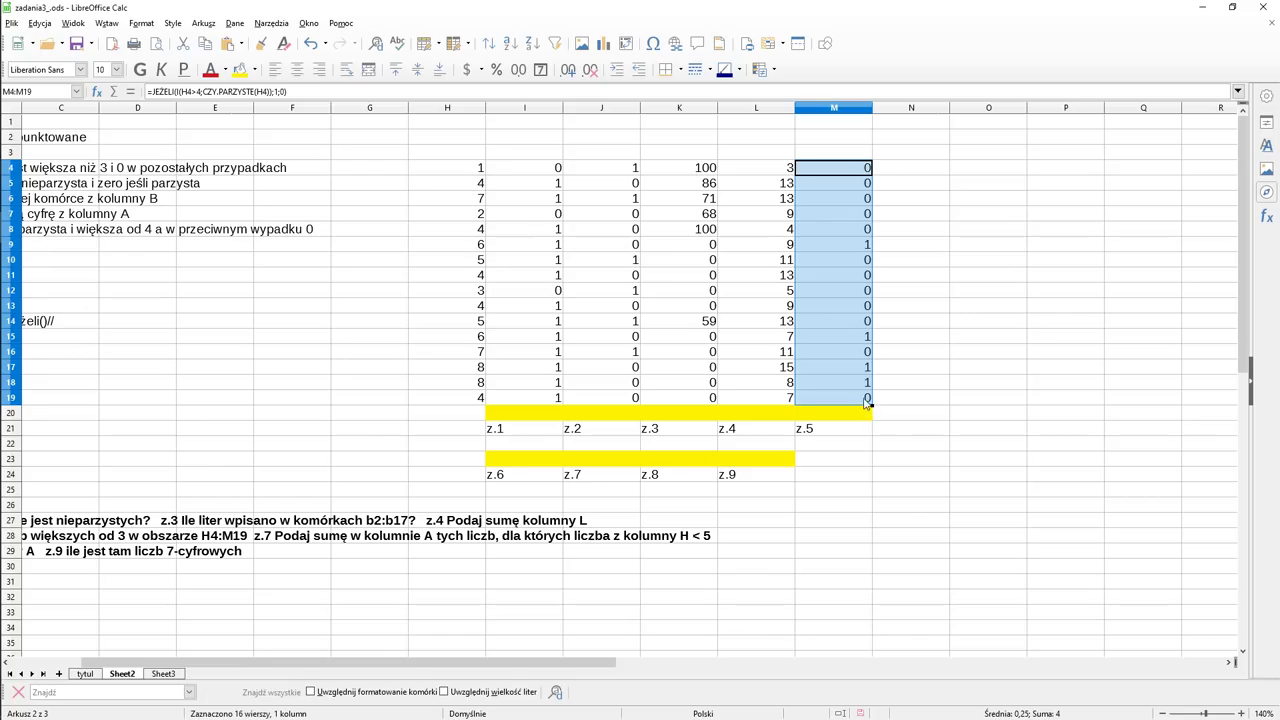
pyautogui.click(849, 247)
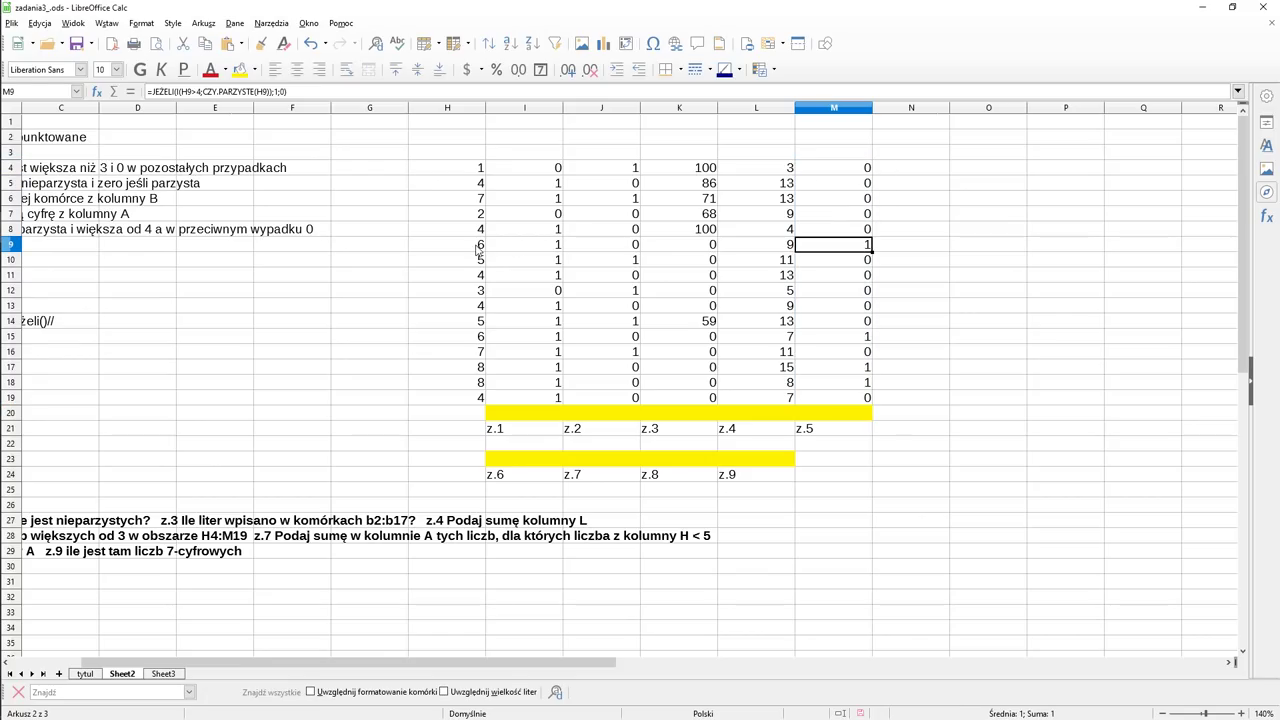
pyautogui.click(841, 281)
pyautogui.click(845, 352)
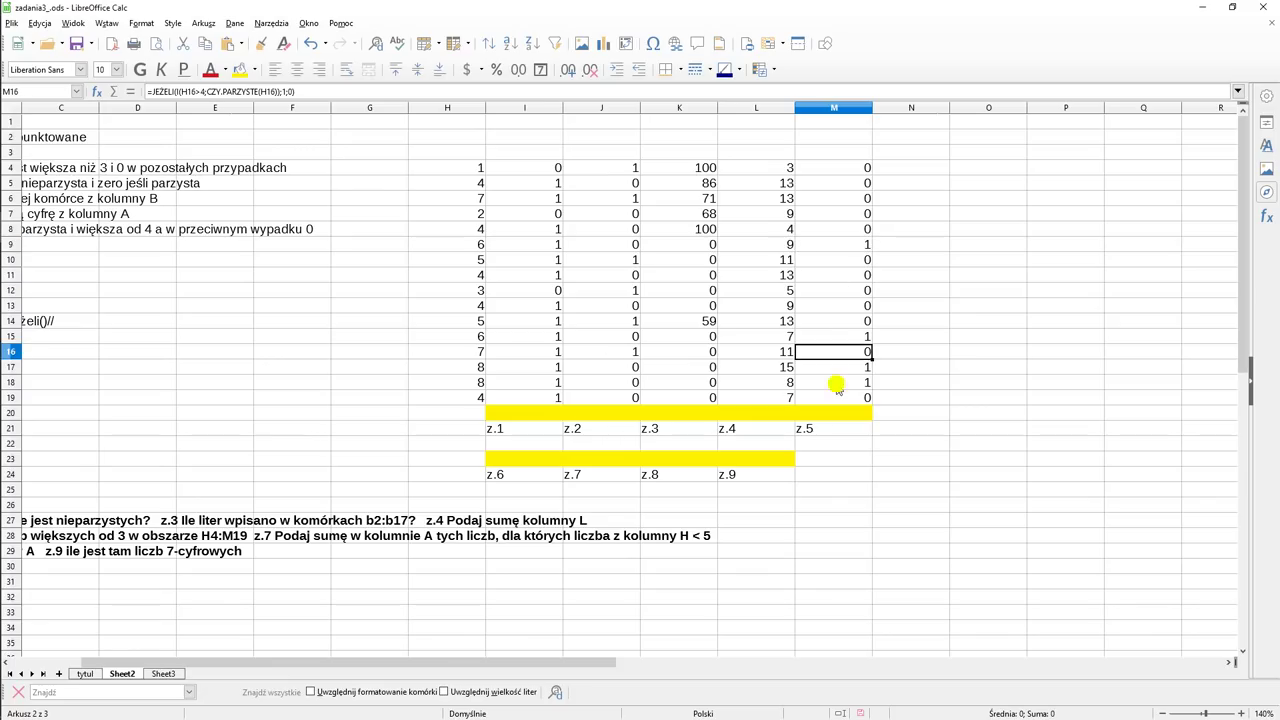
pyautogui.click(837, 385)
# Step: Fill cell D14 with yellow and narrow column G so that column M fits in view
pyautogui.hscroll(-2, 500, 664)
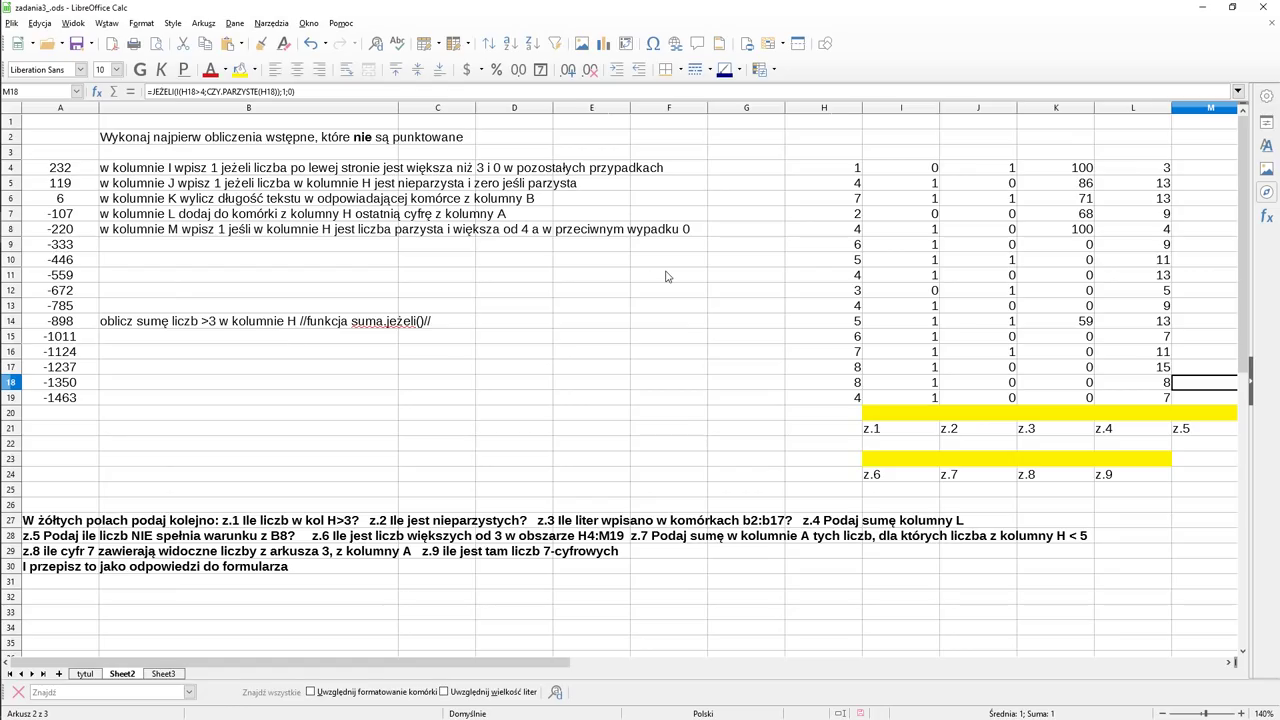
pyautogui.click(531, 322)
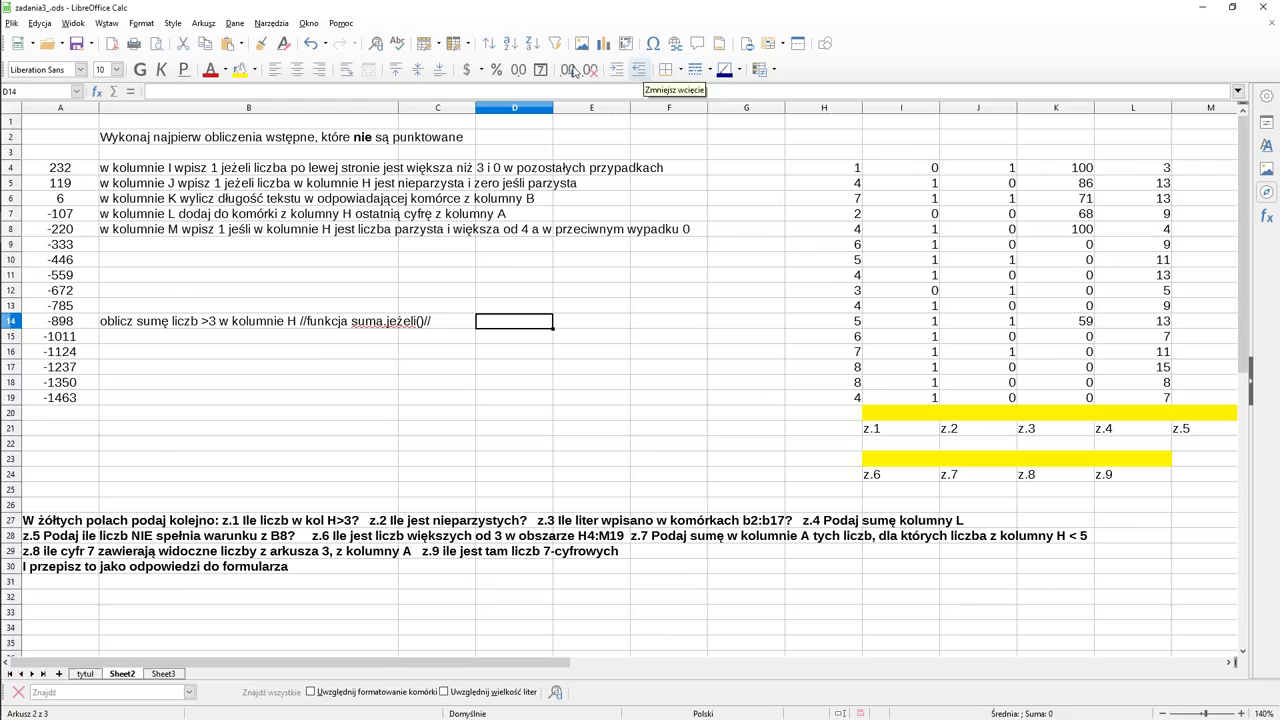
pyautogui.click(240, 70)
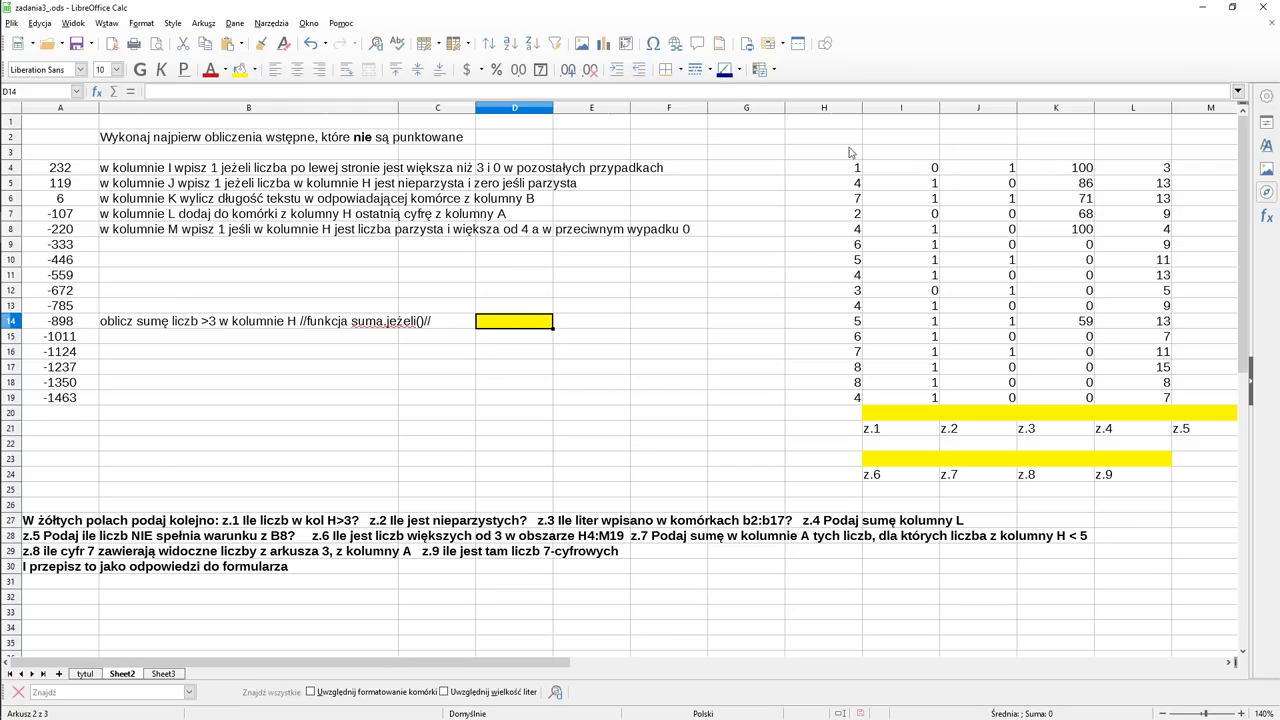
pyautogui.moveTo(785, 110); pyautogui.dragTo(740, 113)
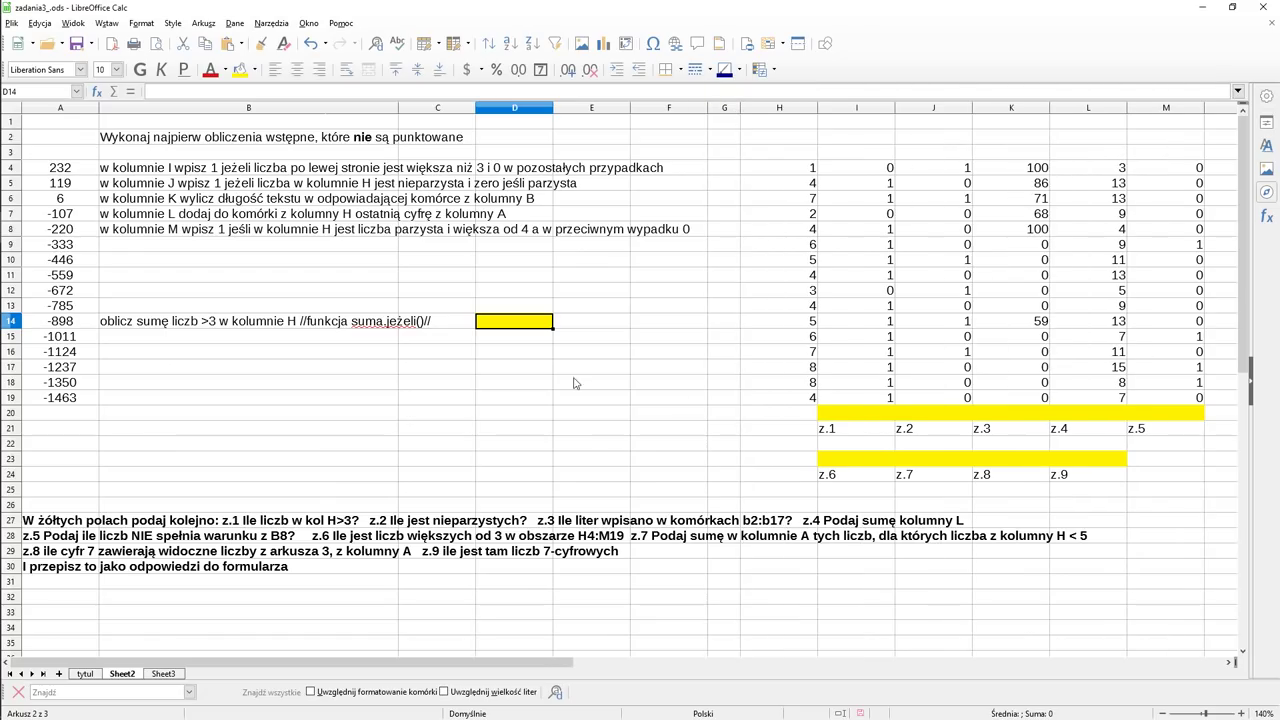
pyautogui.click(525, 340)
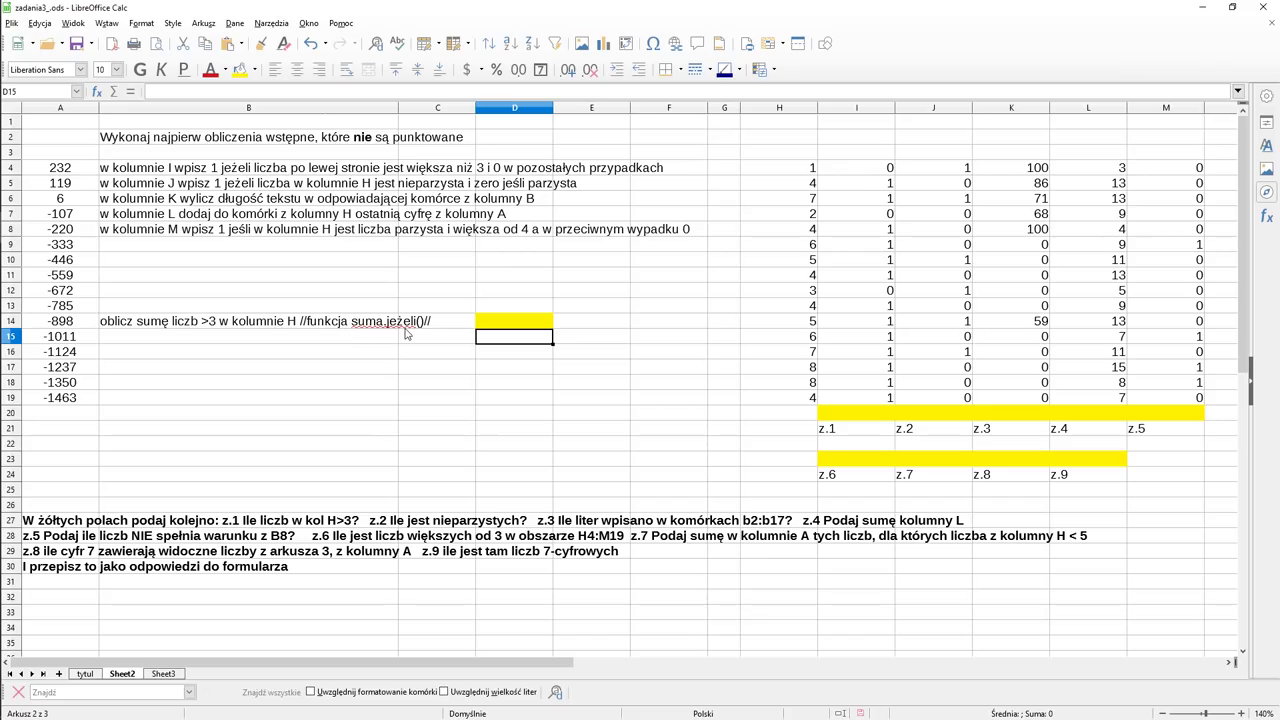
# Step: Start a suma.jeżeli formula in D14 with H4:H19 as its range argument
pyautogui.click(499, 325)
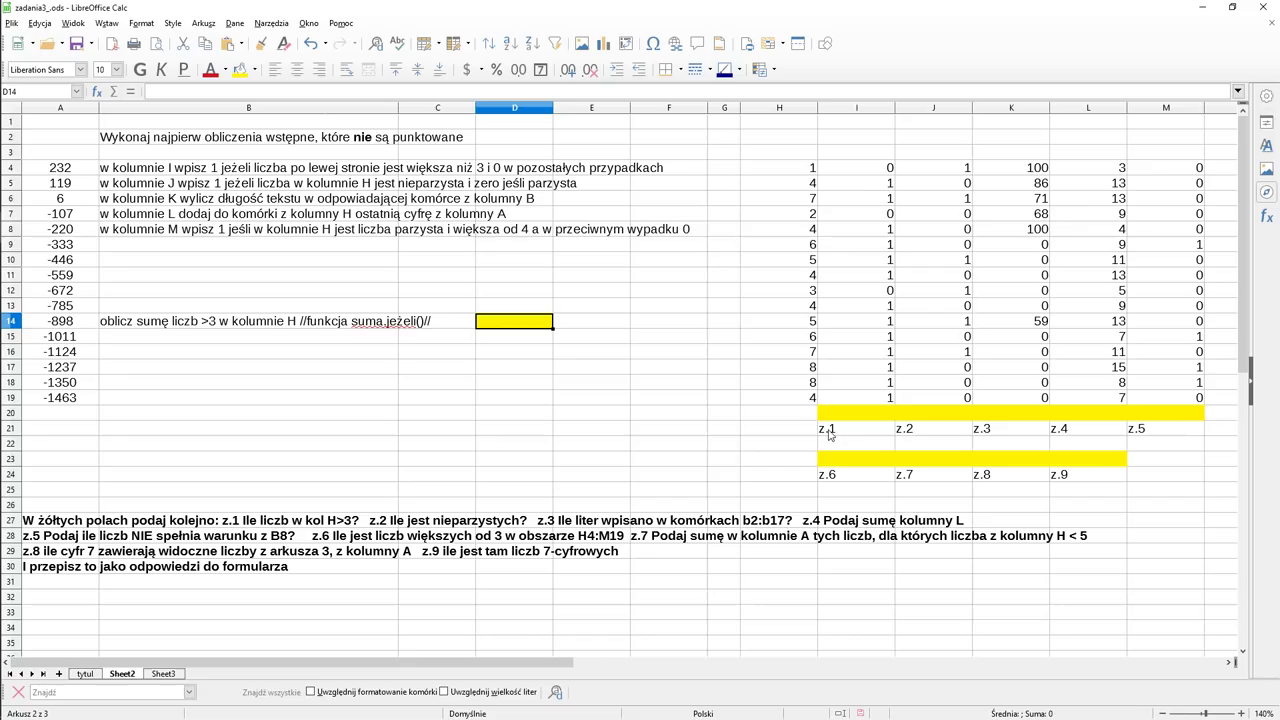
pyautogui.write('=')
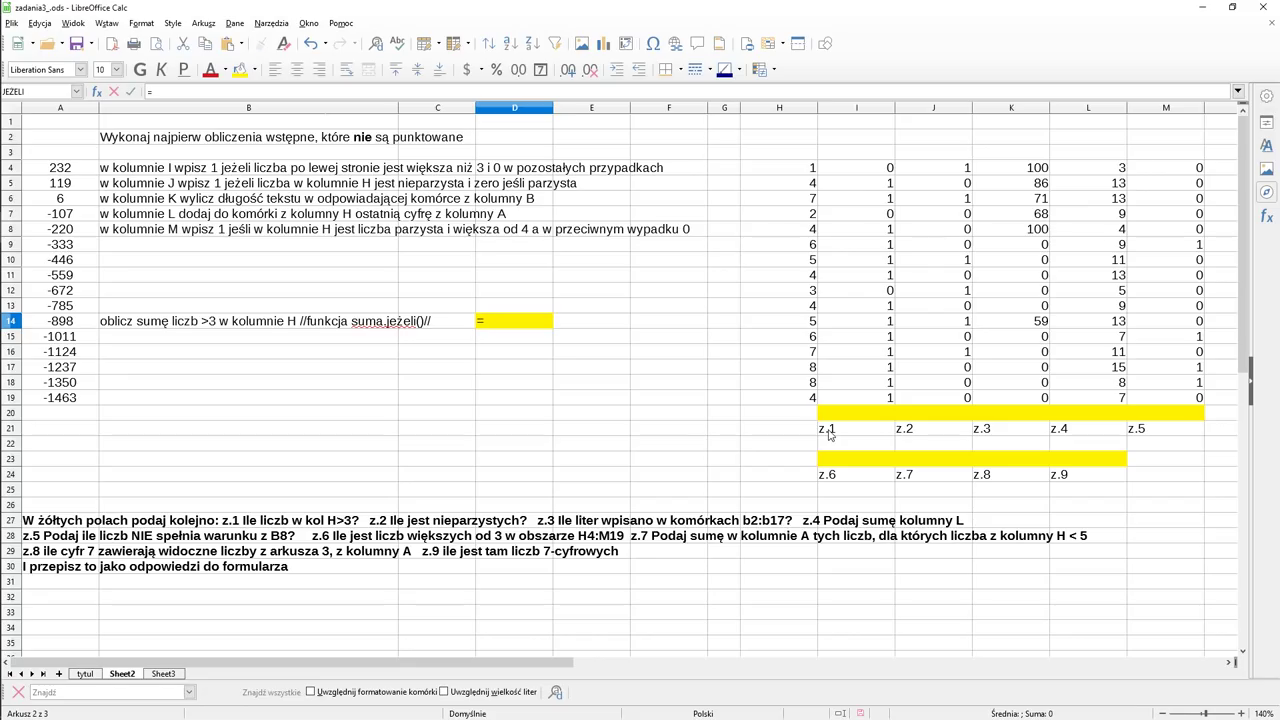
pyautogui.write('suma.jeżeli(')
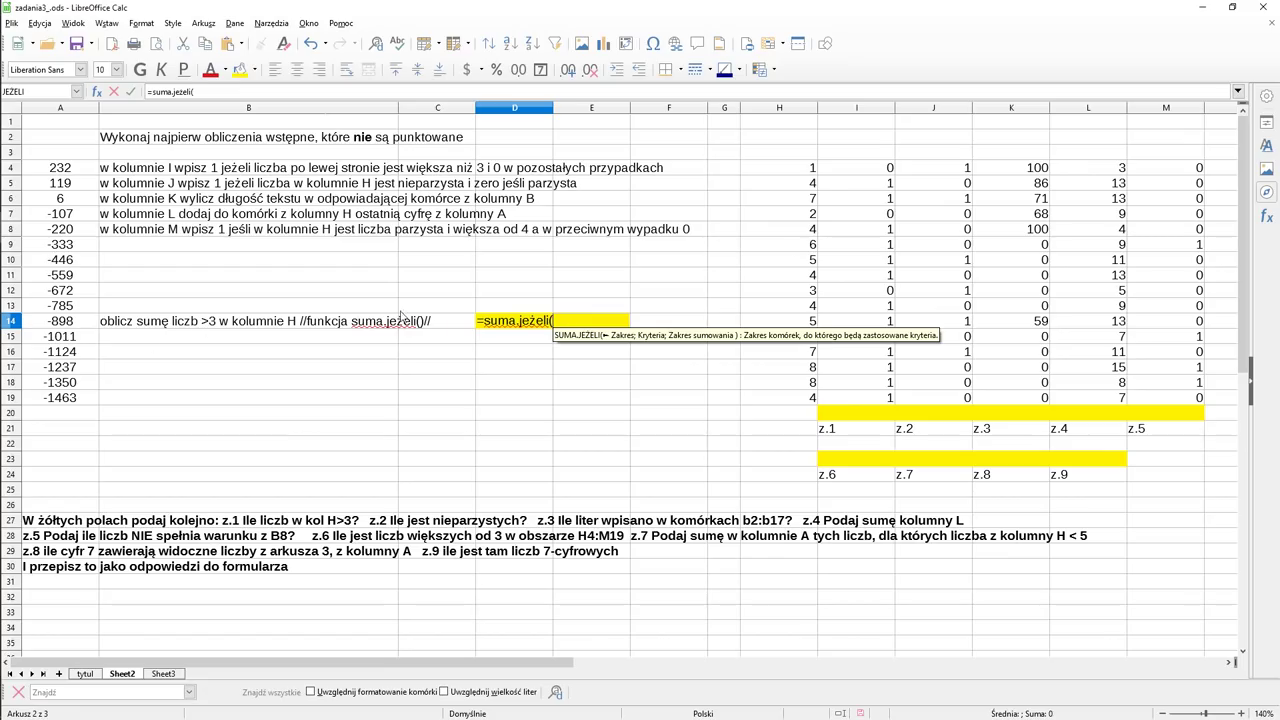
pyautogui.click(808, 168)
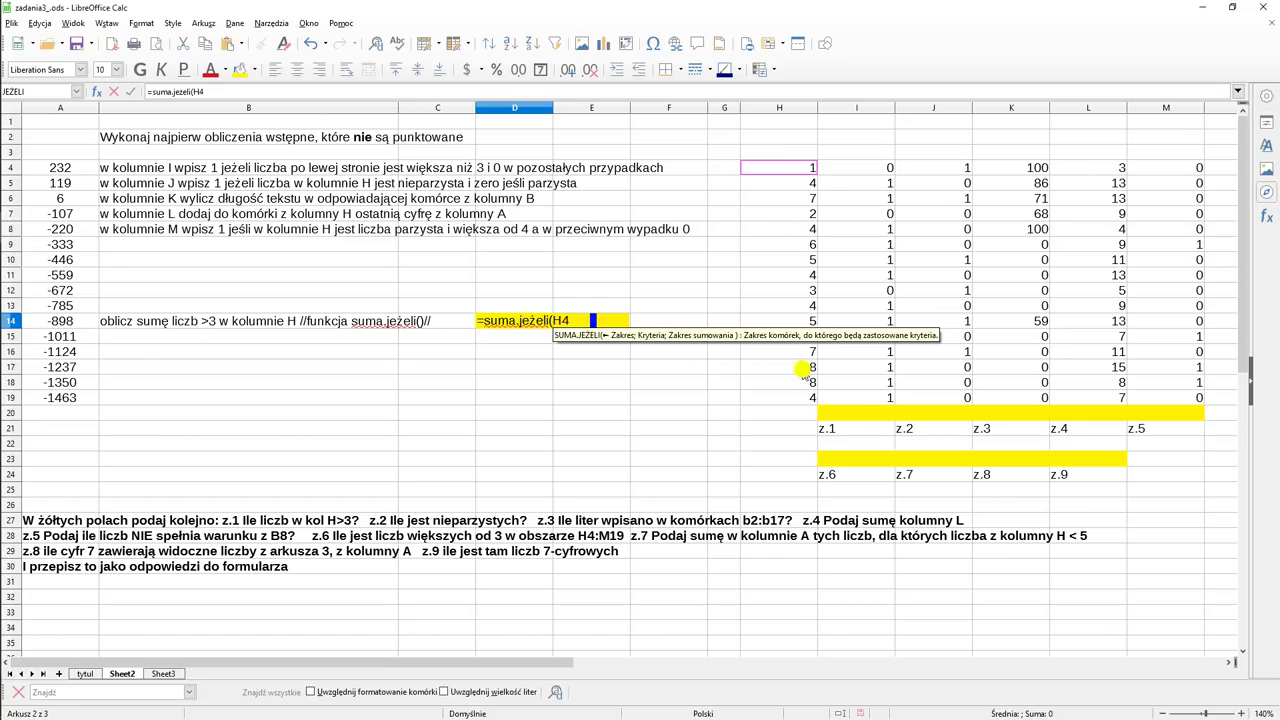
pyautogui.moveTo(803, 370); pyautogui.dragTo(803, 398)
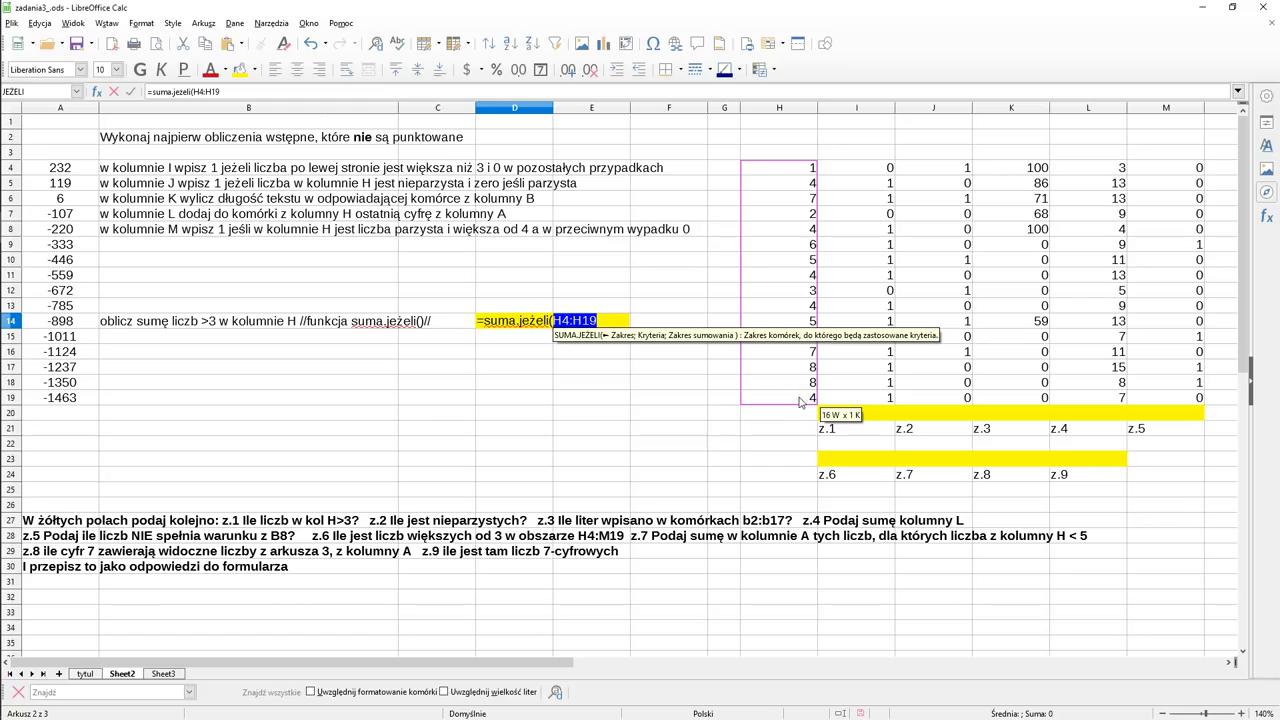
pyautogui.press('End')
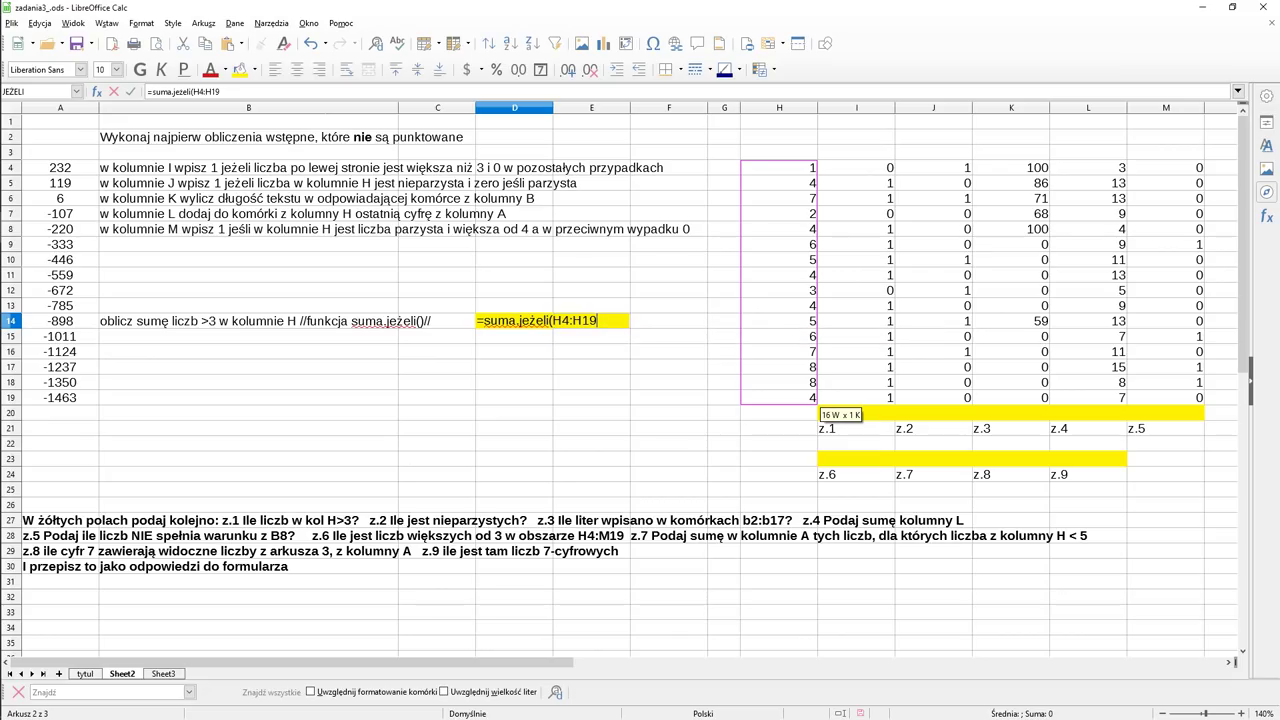
pyautogui.write(';')
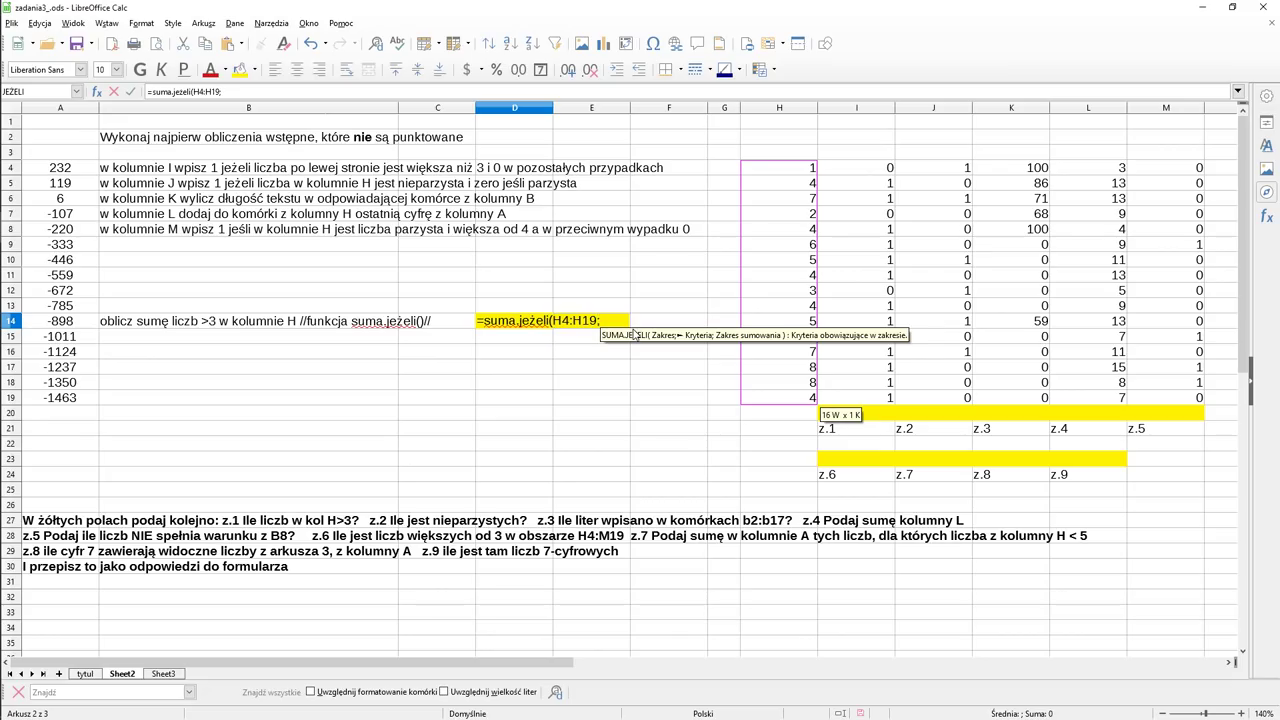
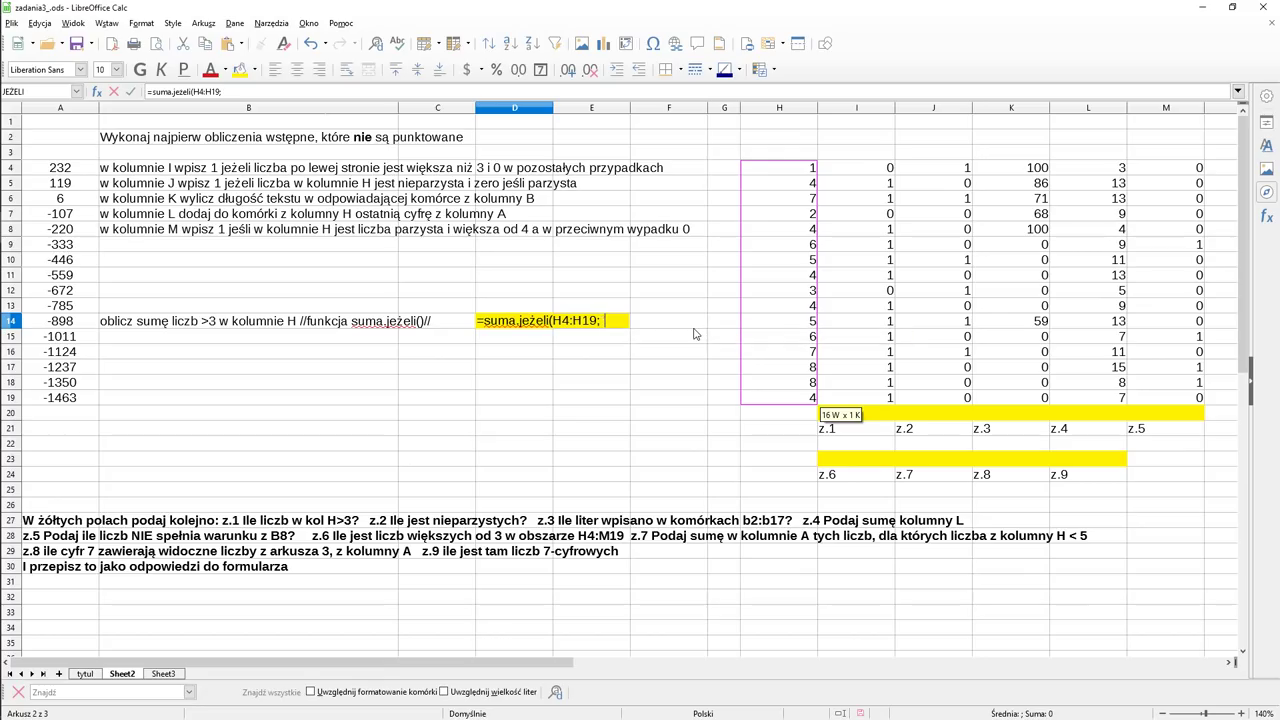
# Step: Complete the D14 formula with the criterion ">3" and no separate sum range, and enter it
pyautogui.write('"')
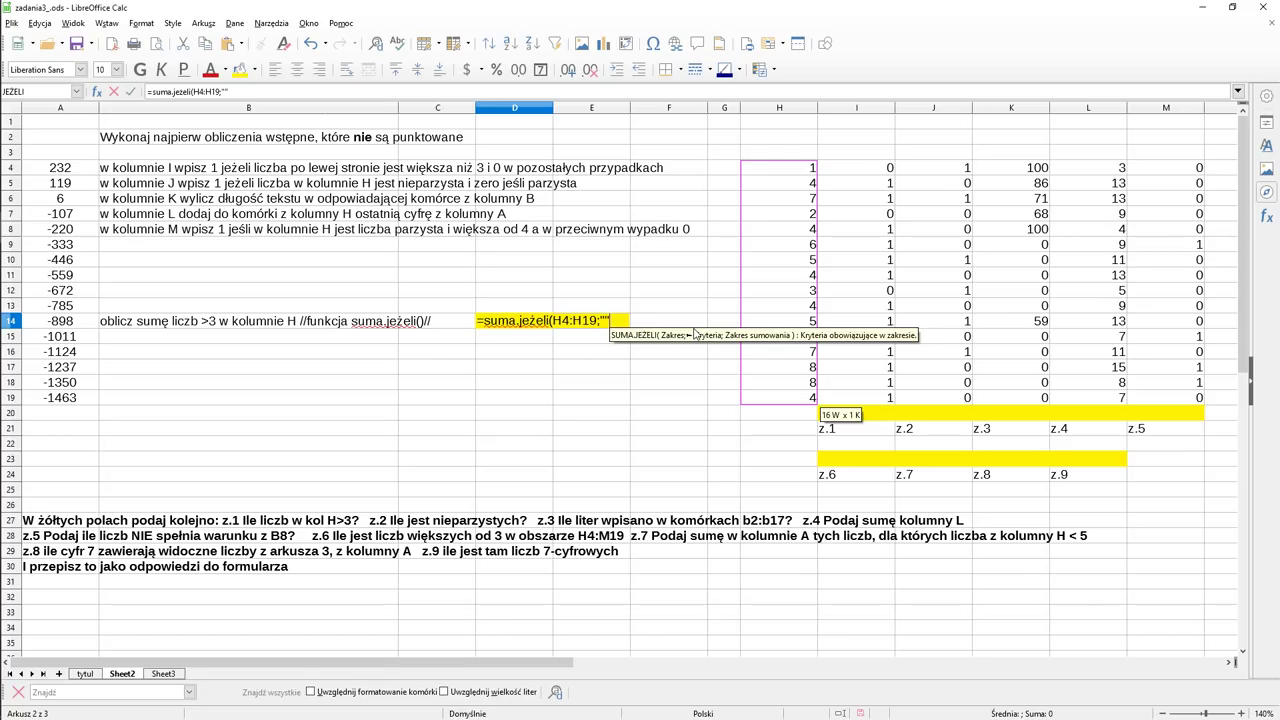
pyautogui.press('Left')
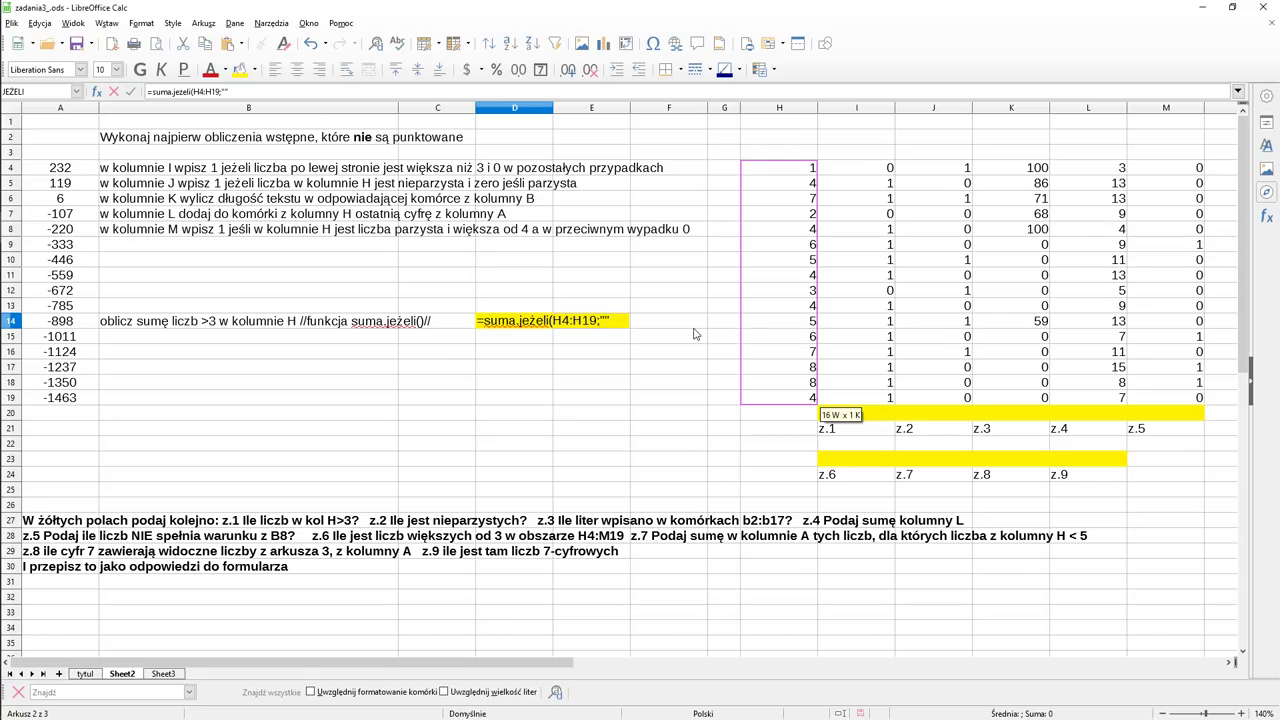
pyautogui.write('>3')
pyautogui.write(';')
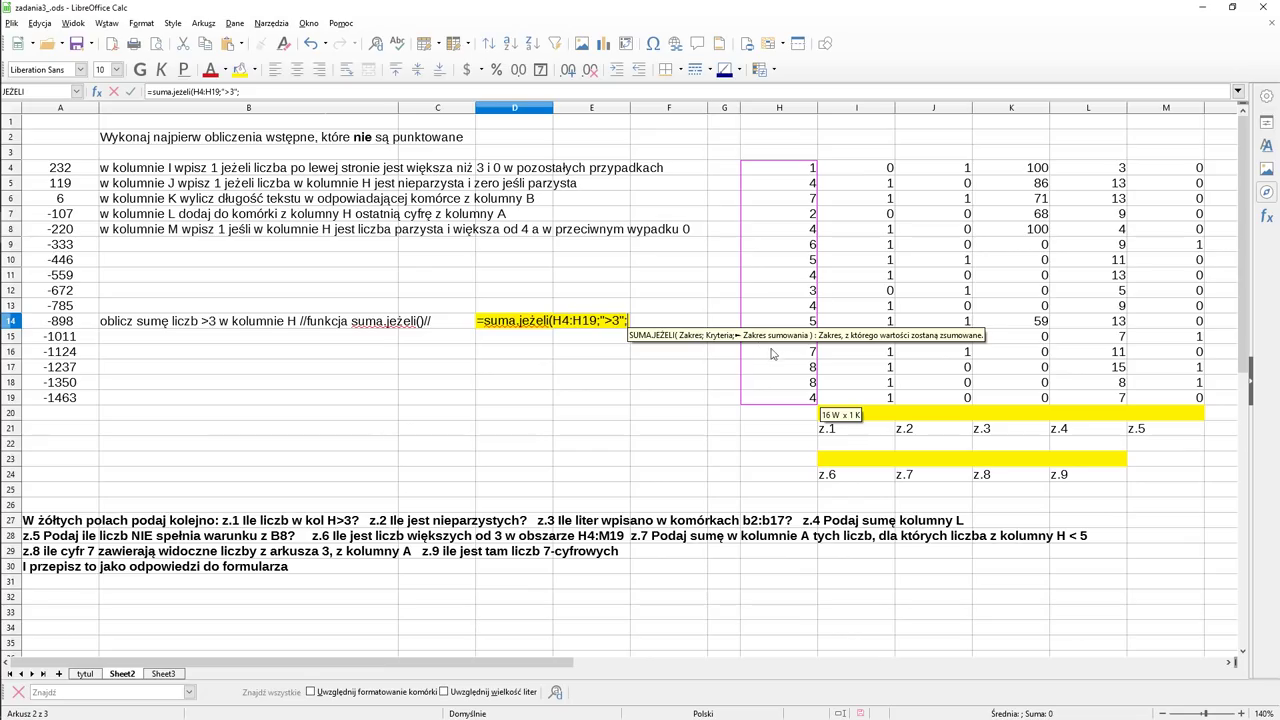
pyautogui.press('BackSpace')
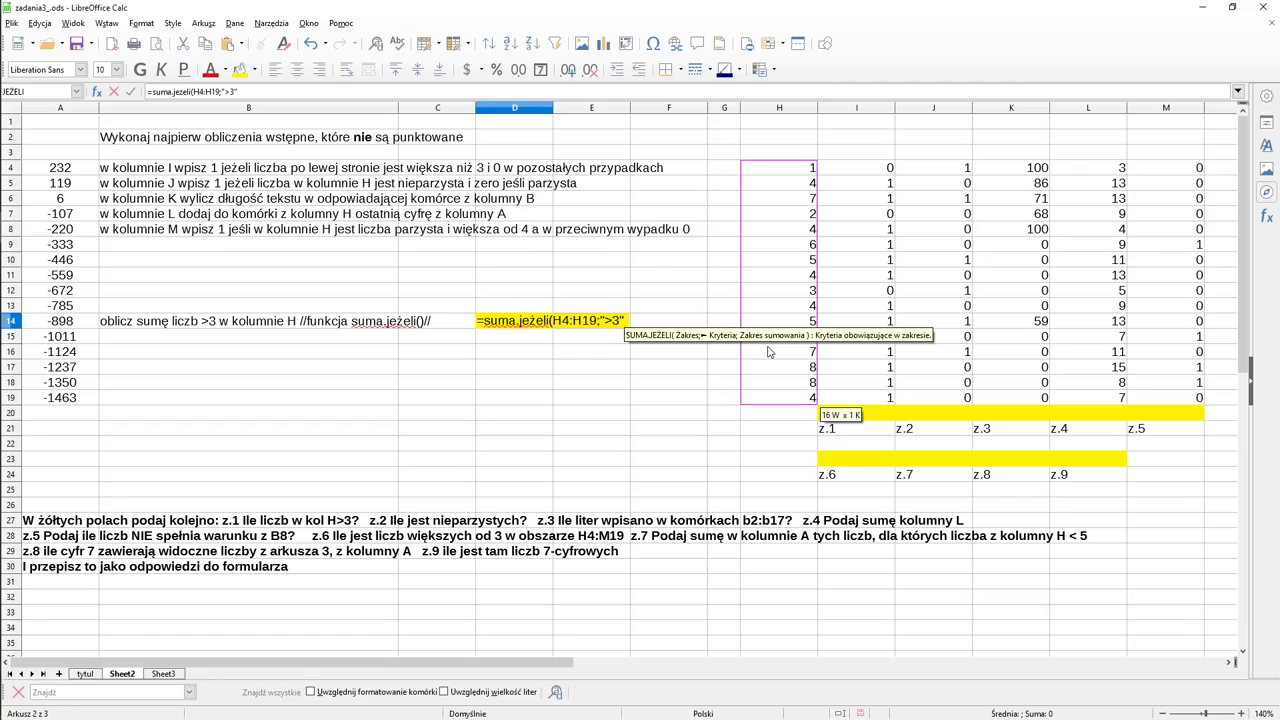
pyautogui.write(')')
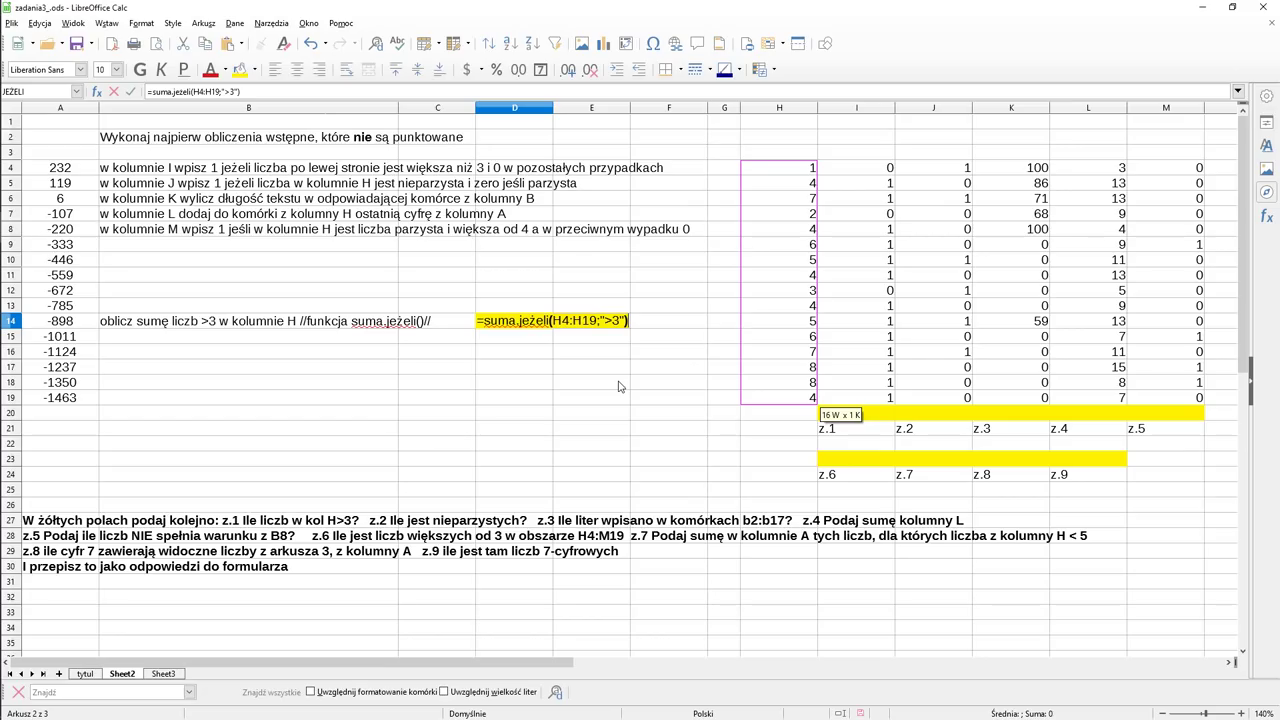
pyautogui.press('Return')
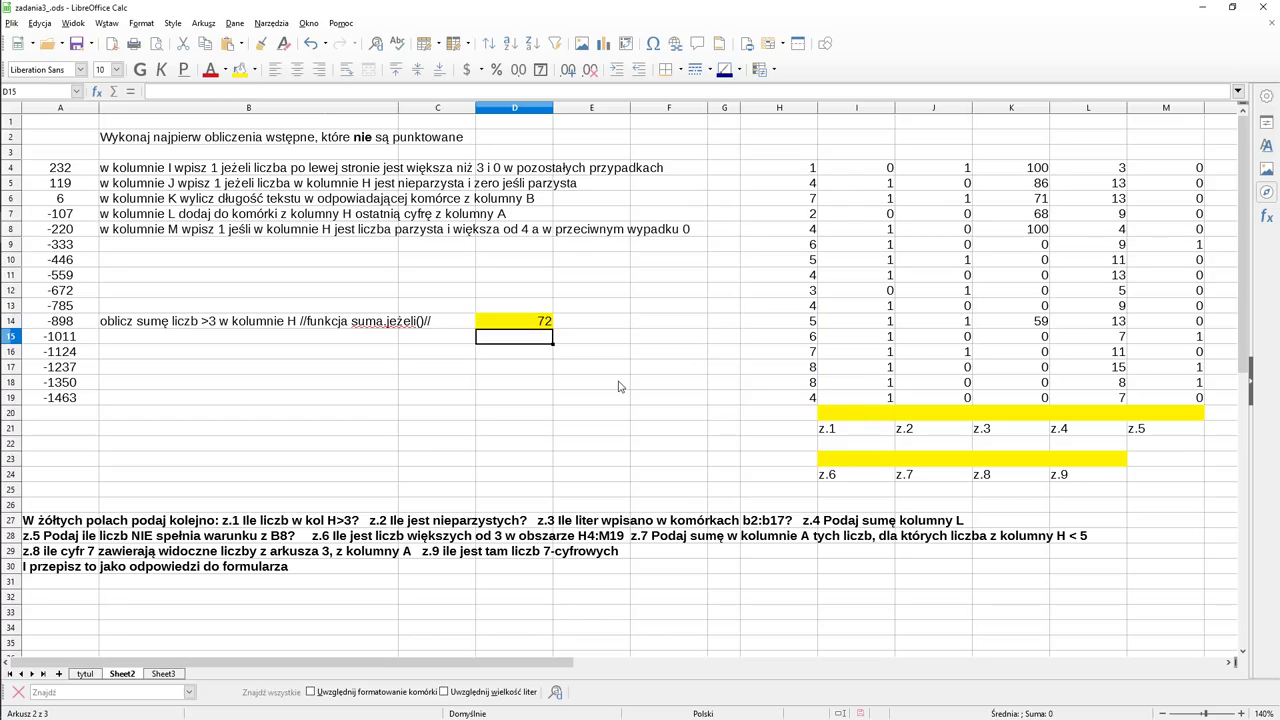
pyautogui.press('Up')
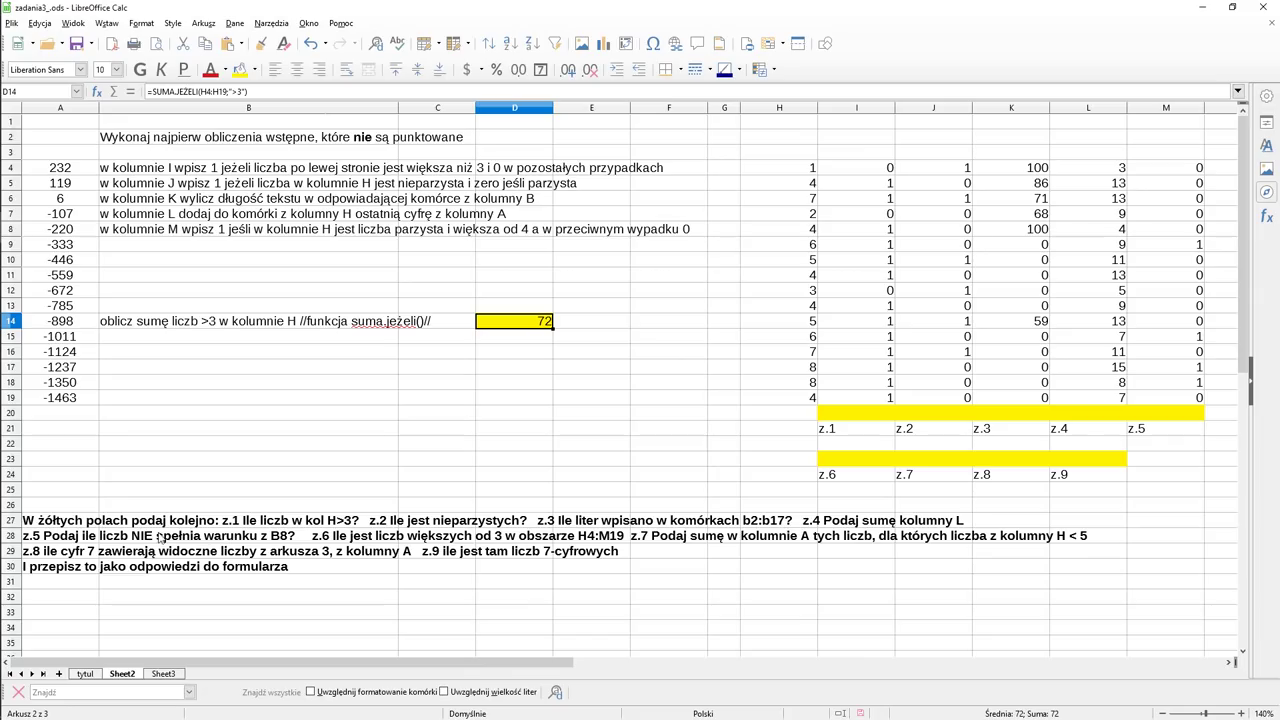
# Step: Sum I4:I19 in cell I20 with SUMA as the answer to z.1
pyautogui.click(853, 414)
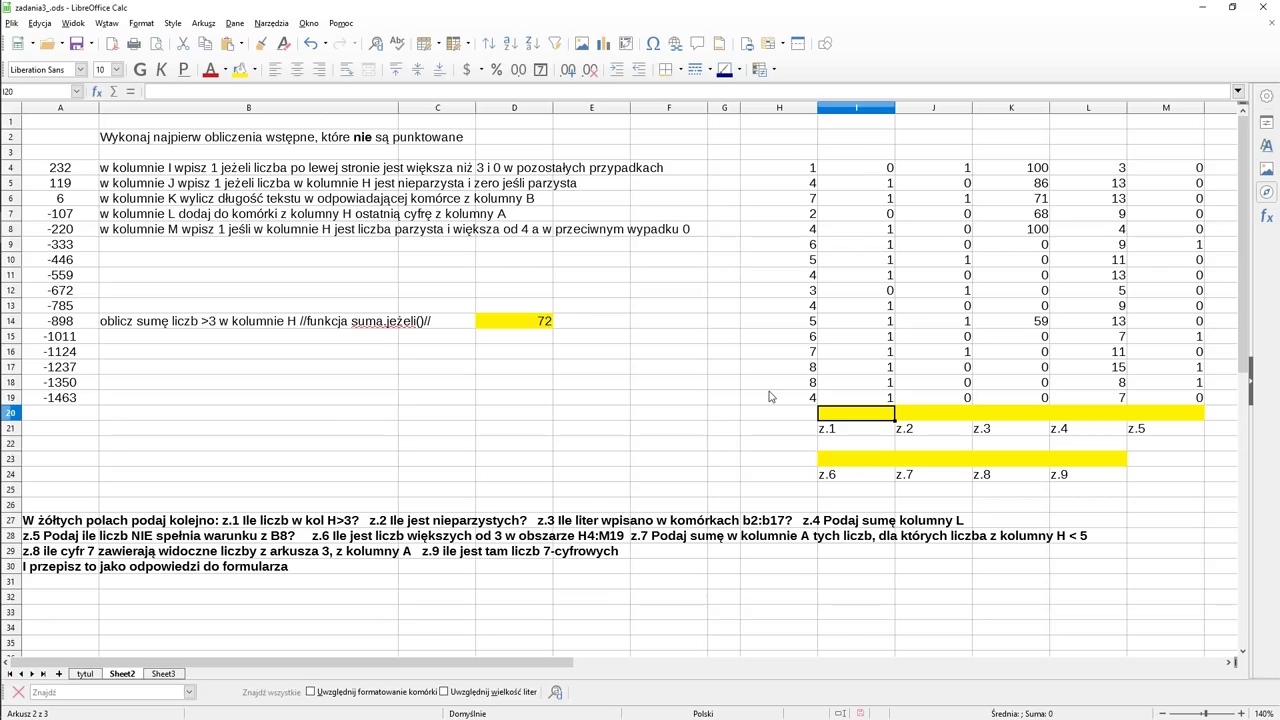
pyautogui.click(863, 171)
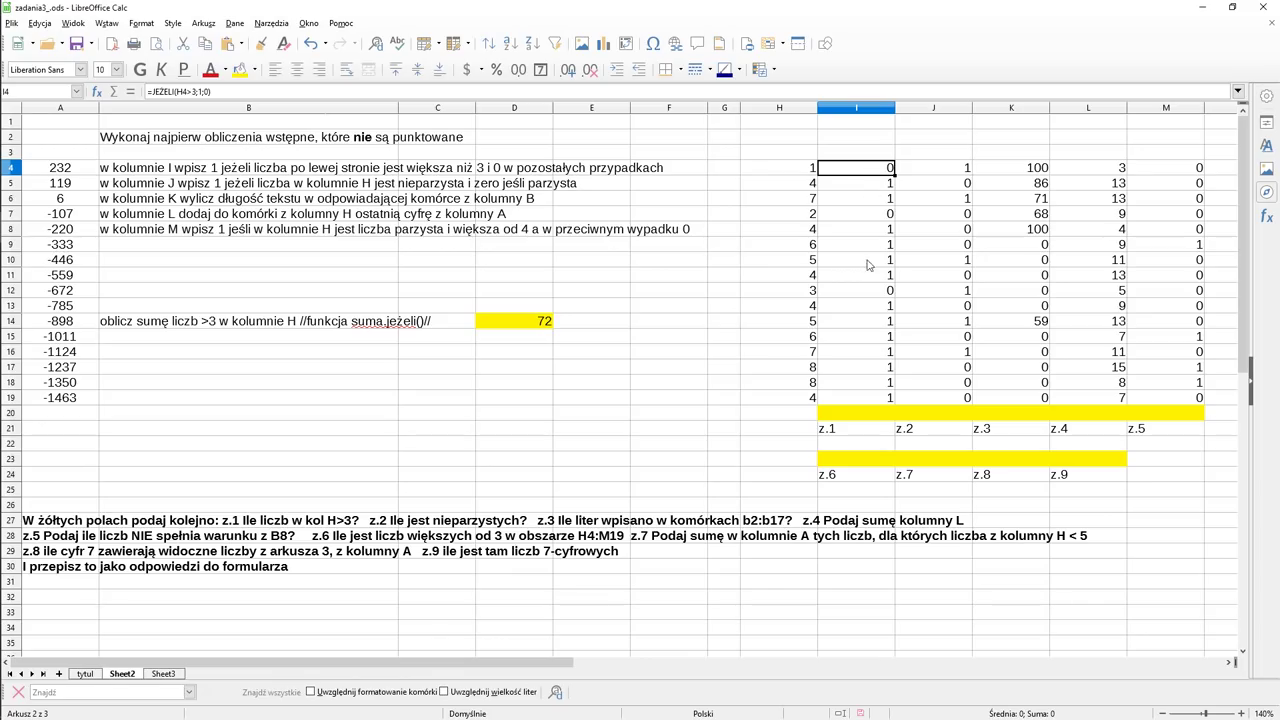
pyautogui.click(870, 415)
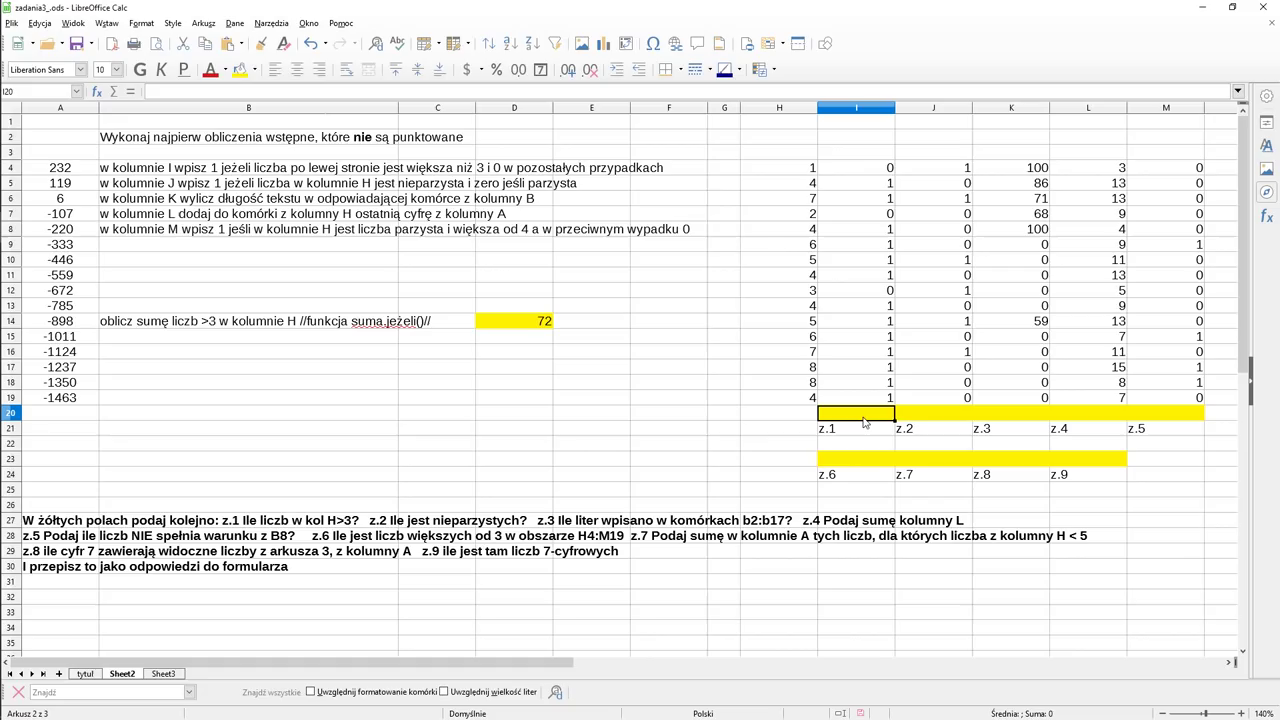
pyautogui.click(122, 97)
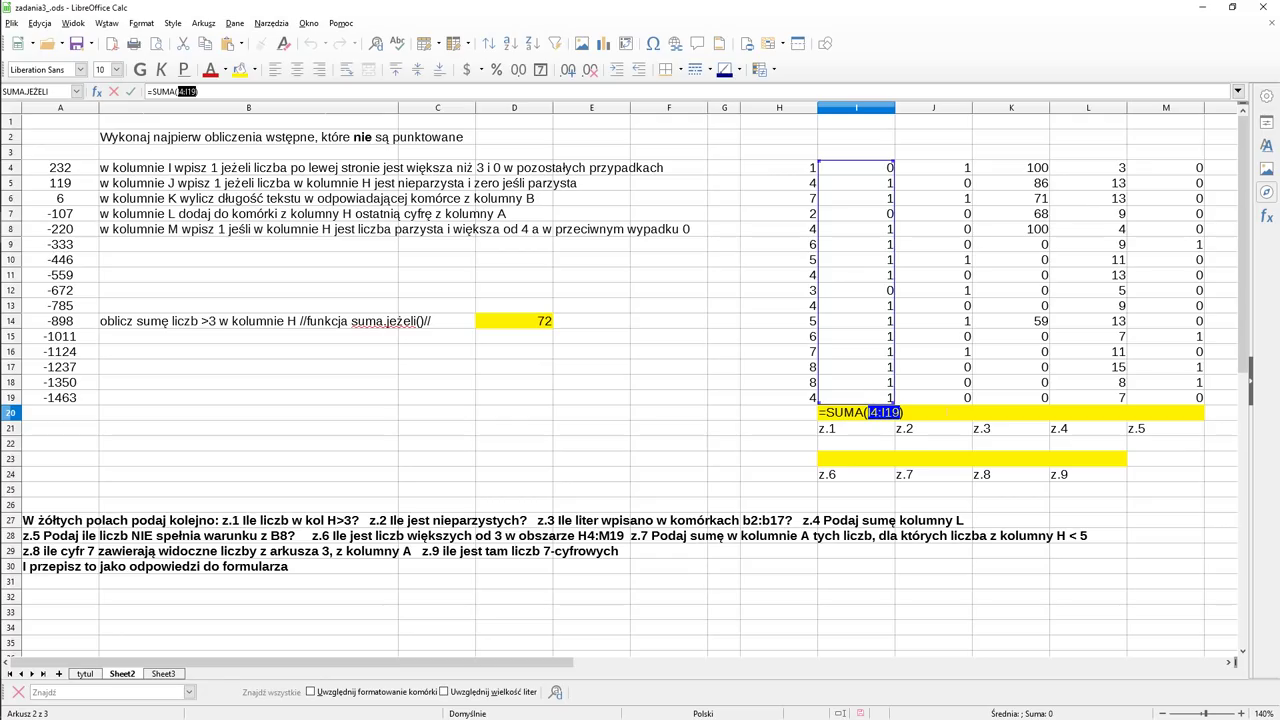
pyautogui.press('Return')
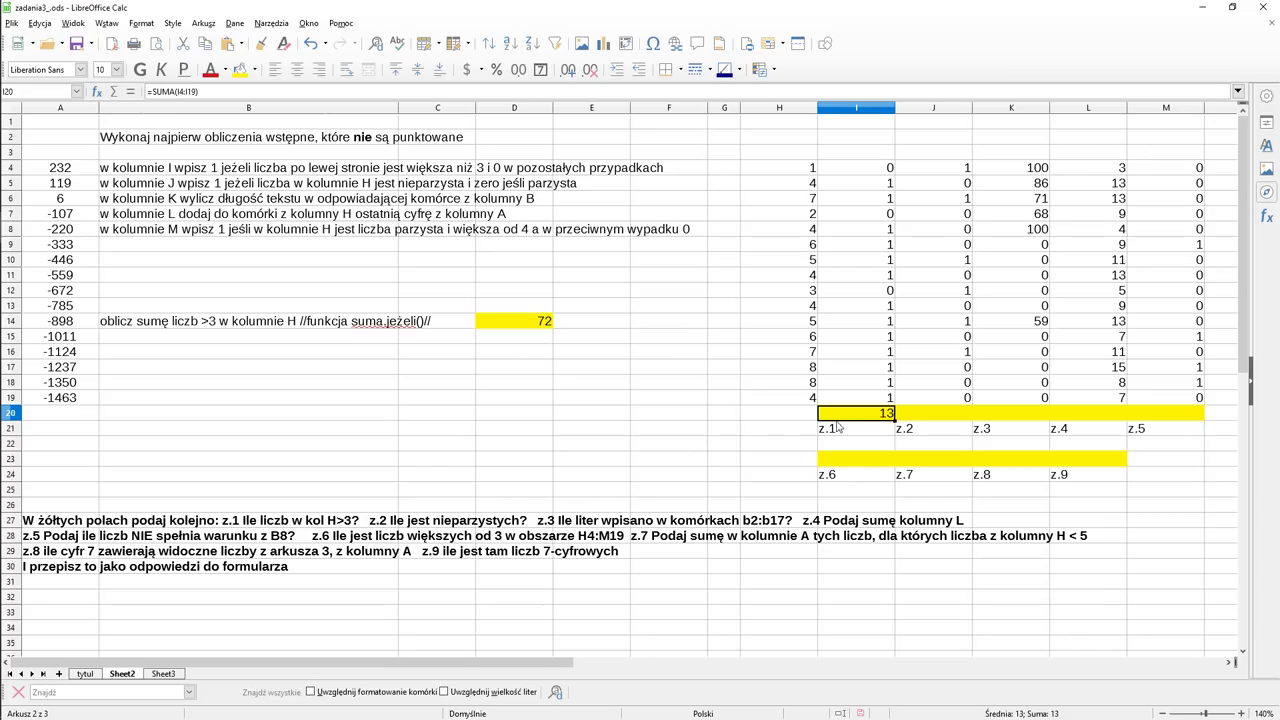
# Step: Count the numbers in H4:H19 that meet the criterion ">3" with a licz.jeżeli formula in cell G20
pyautogui.click(730, 418)
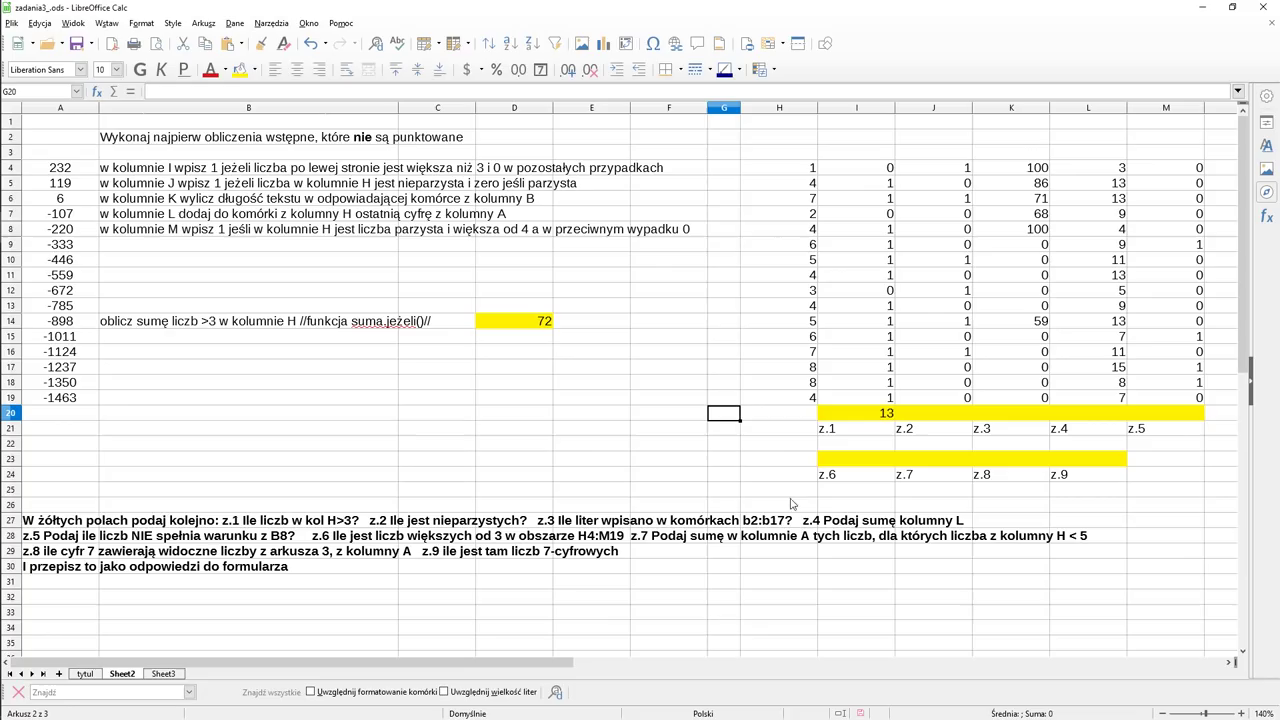
pyautogui.write('=')
pyautogui.click(85, 675)
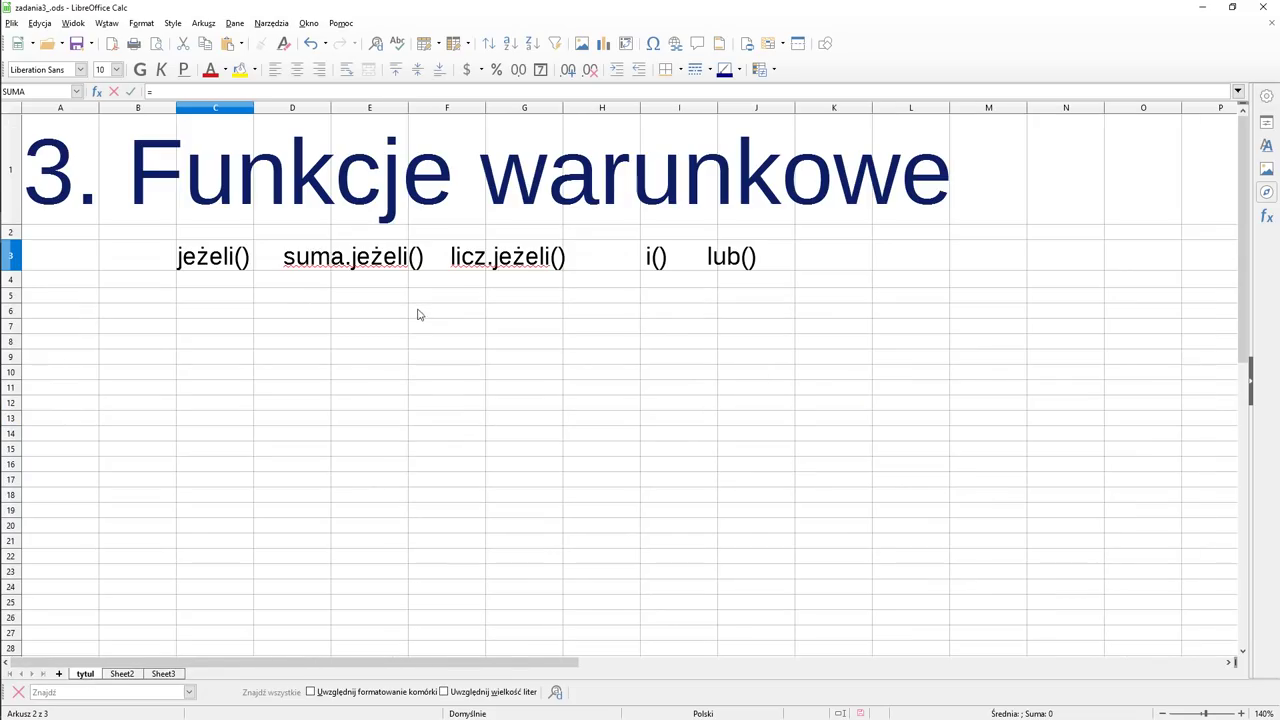
pyautogui.click(122, 674)
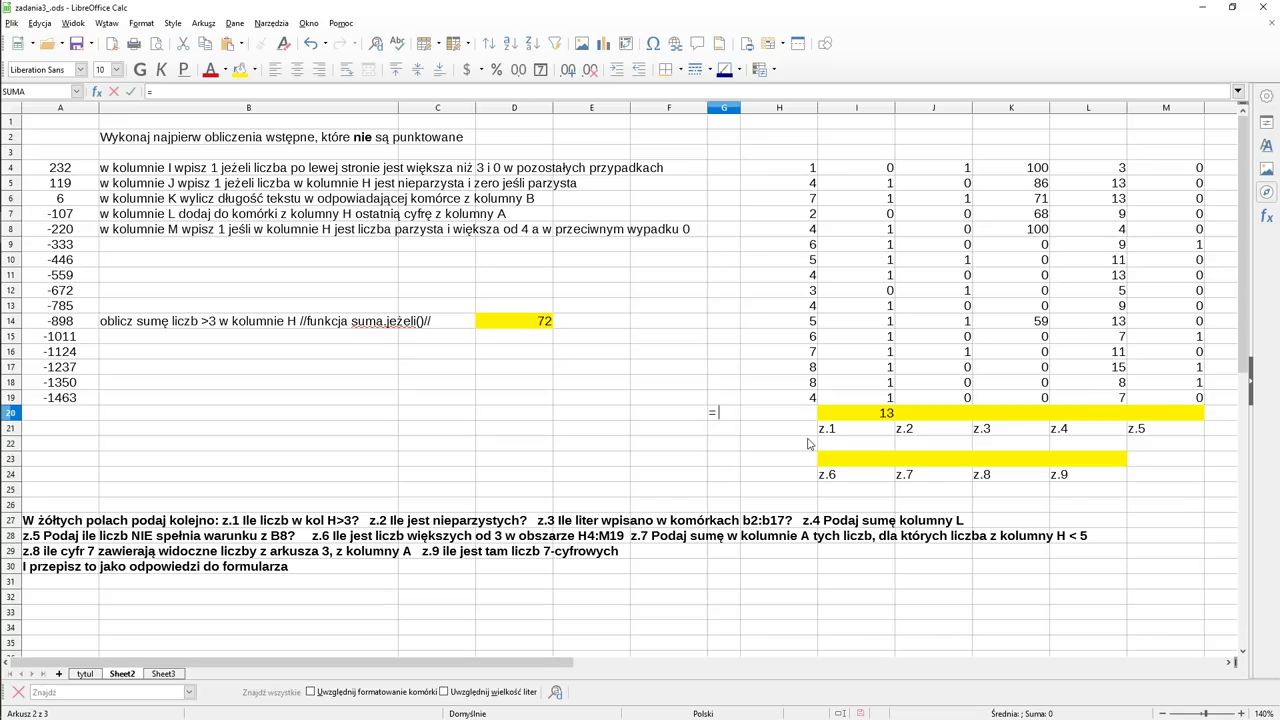
pyautogui.write('licz.jeżeli(')
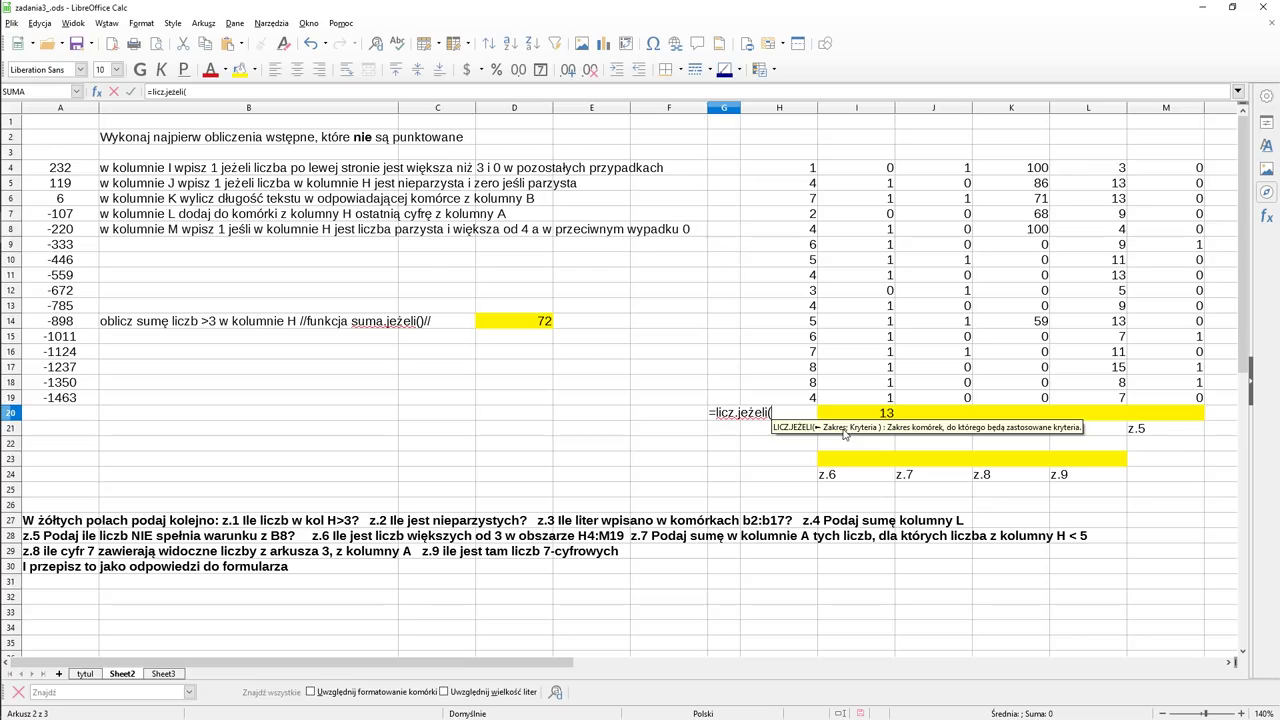
pyautogui.moveTo(800, 168); pyautogui.dragTo(798, 395)
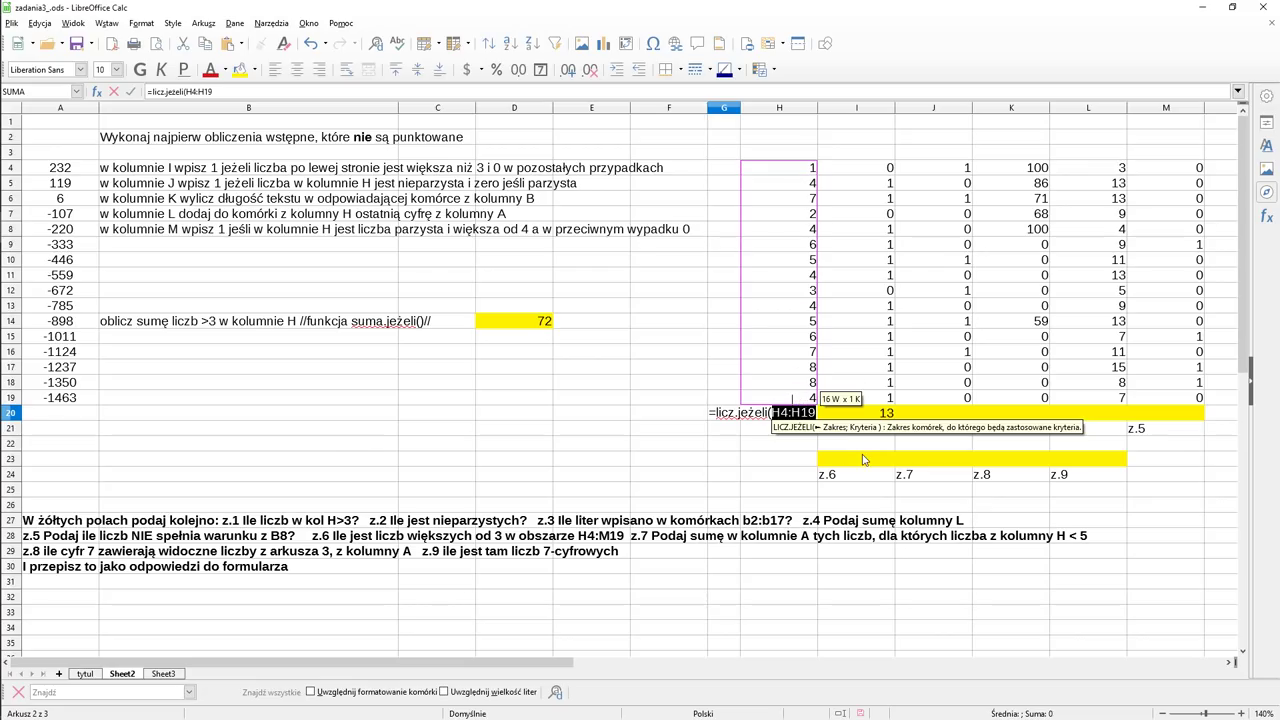
pyautogui.write(';')
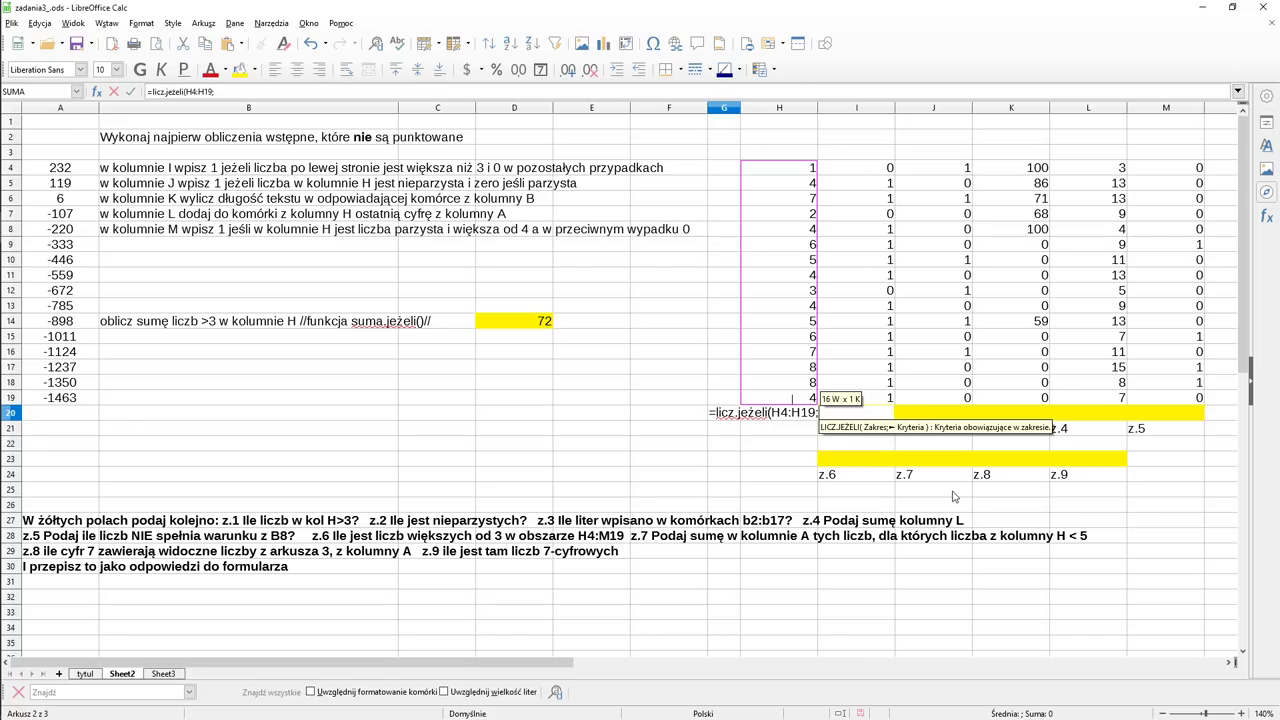
pyautogui.write('"')
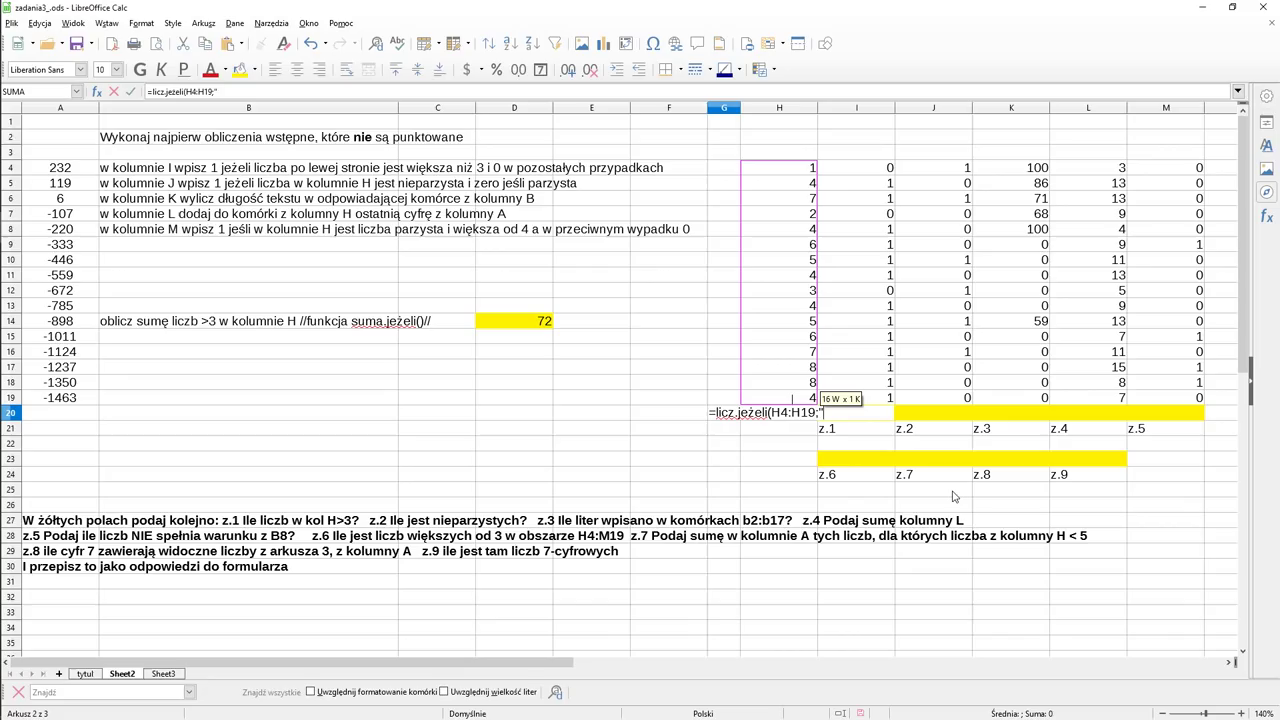
pyautogui.write('>3"')
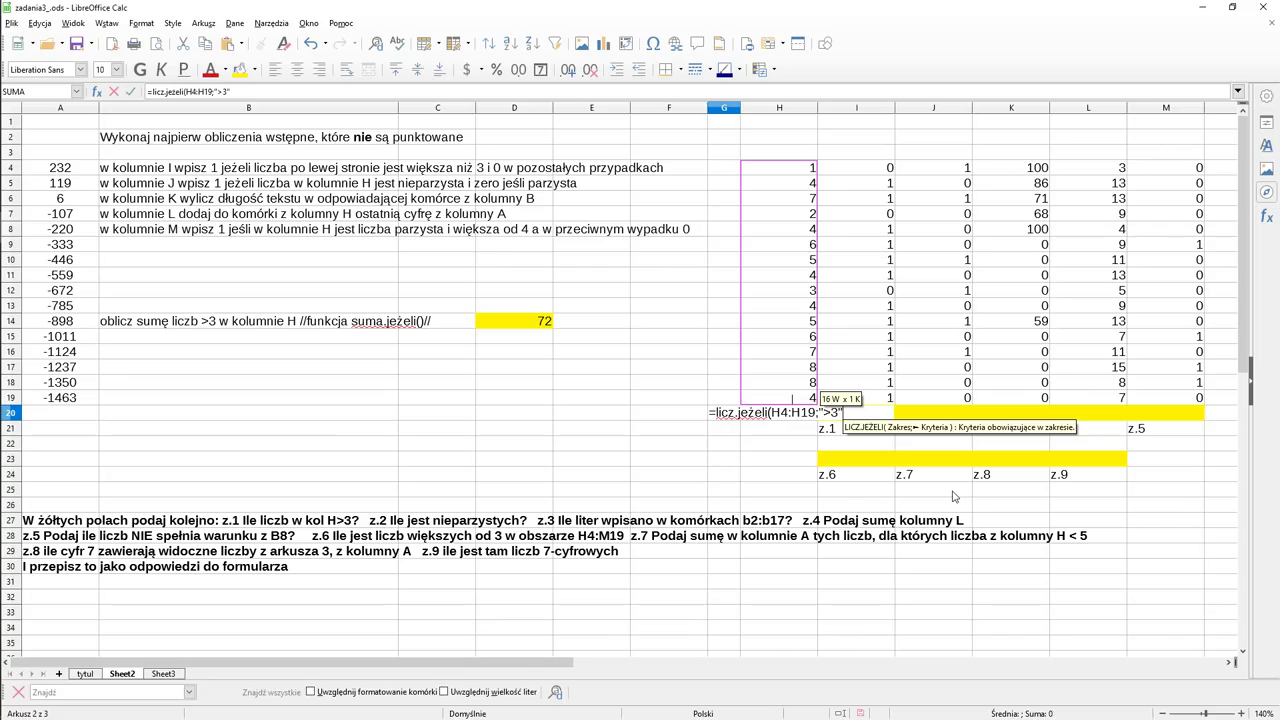
pyautogui.write(')')
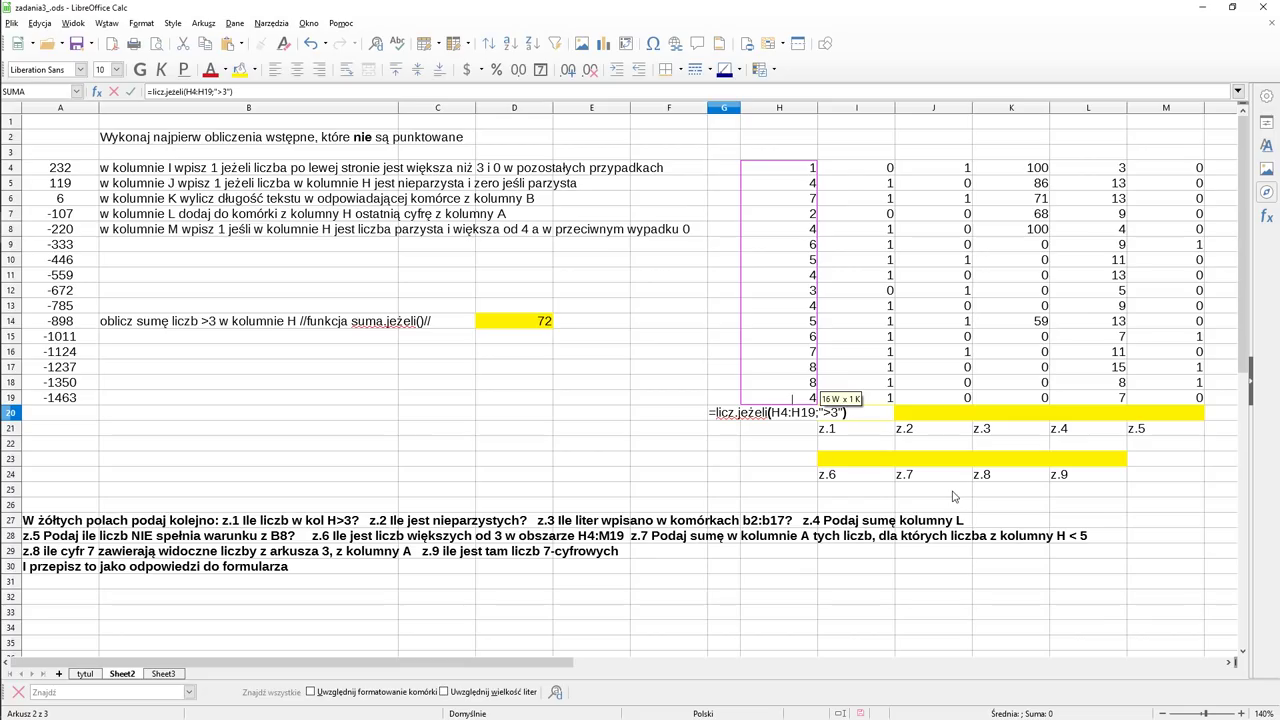
pyautogui.hotkey('ctrl', 'Return')
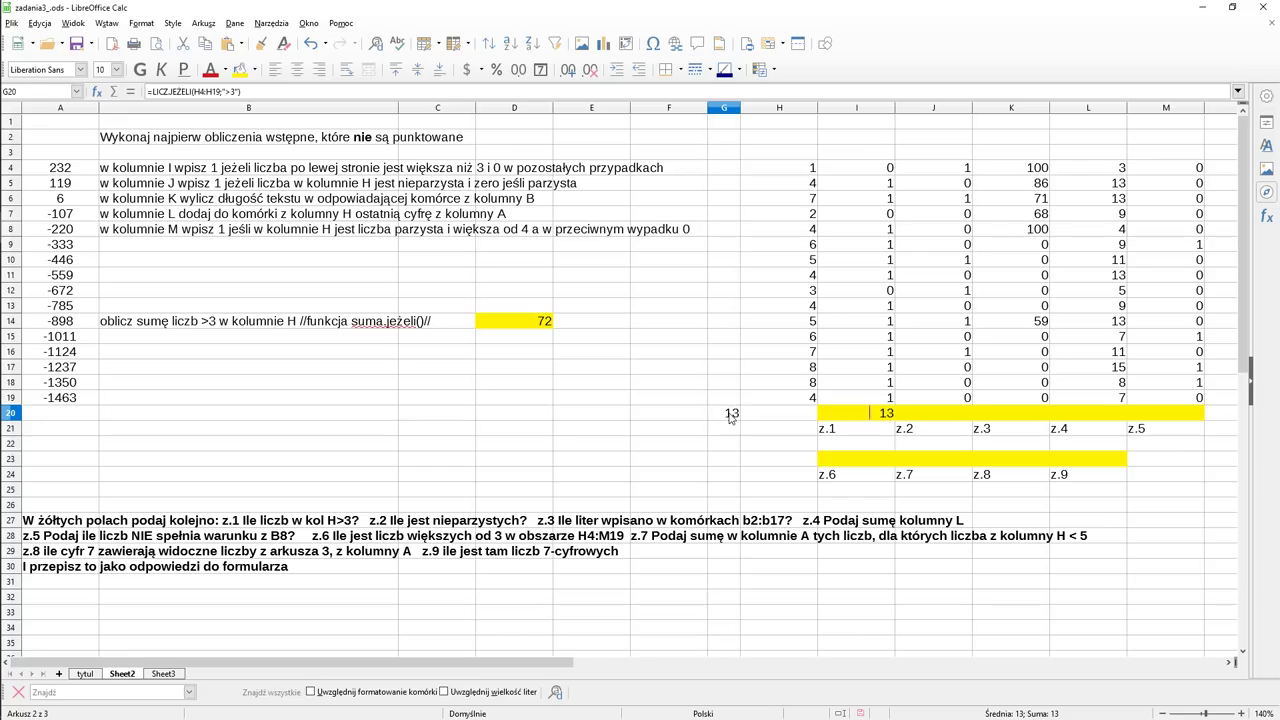
# Step: Compare the formulas in G20, I4 and I20 that lead to the z.1 answer
pyautogui.doubleClick(731, 416)
pyautogui.press('Escape')
pyautogui.click(869, 168)
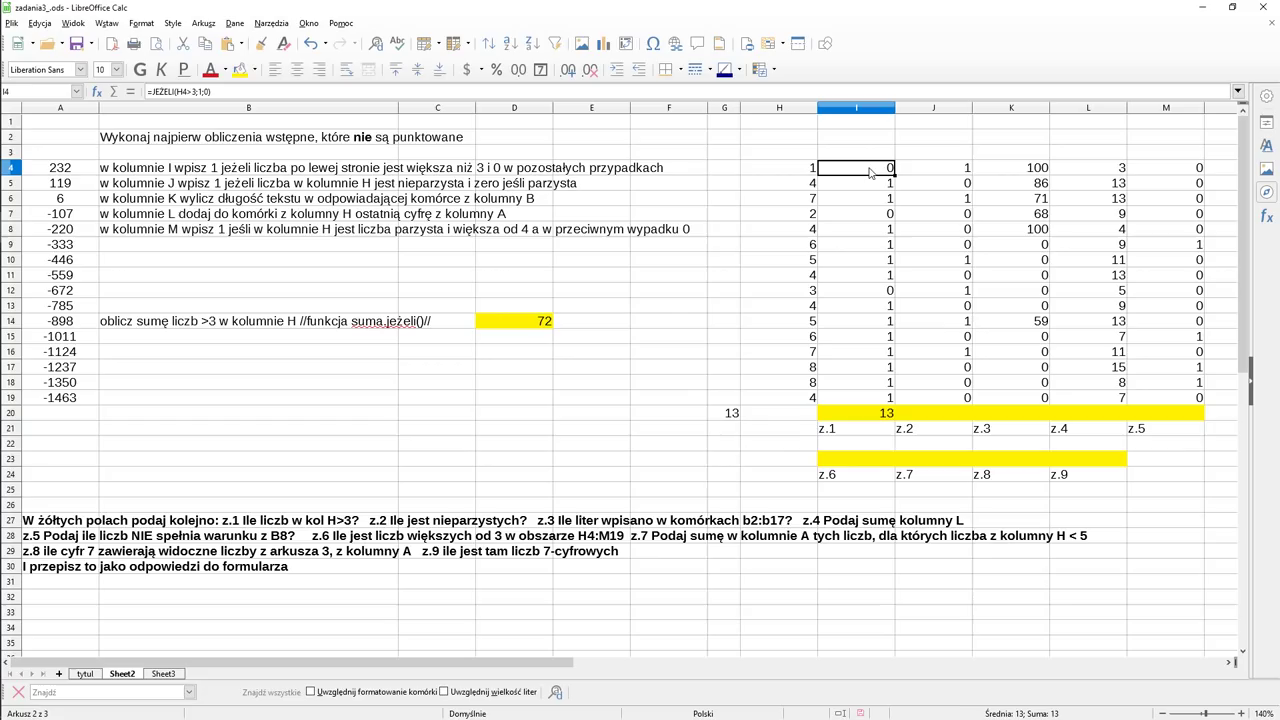
pyautogui.doubleClick(869, 168)
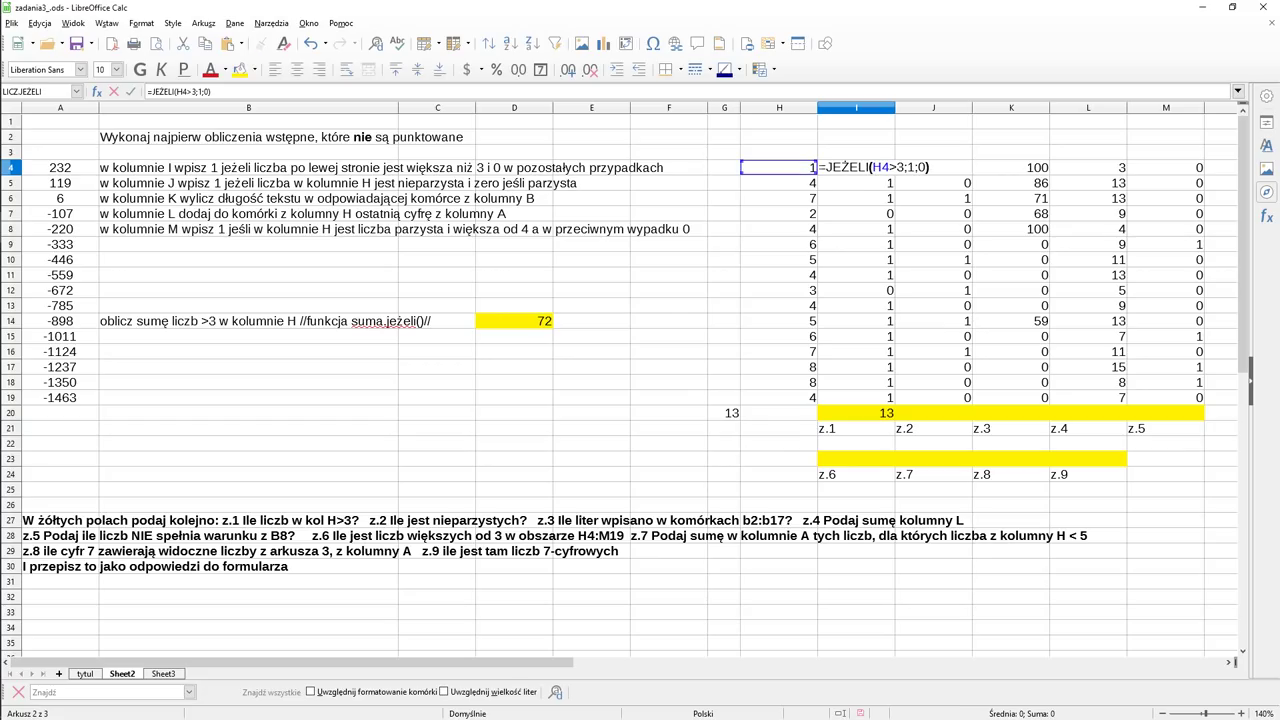
pyautogui.press('Return')
pyautogui.click(871, 172)
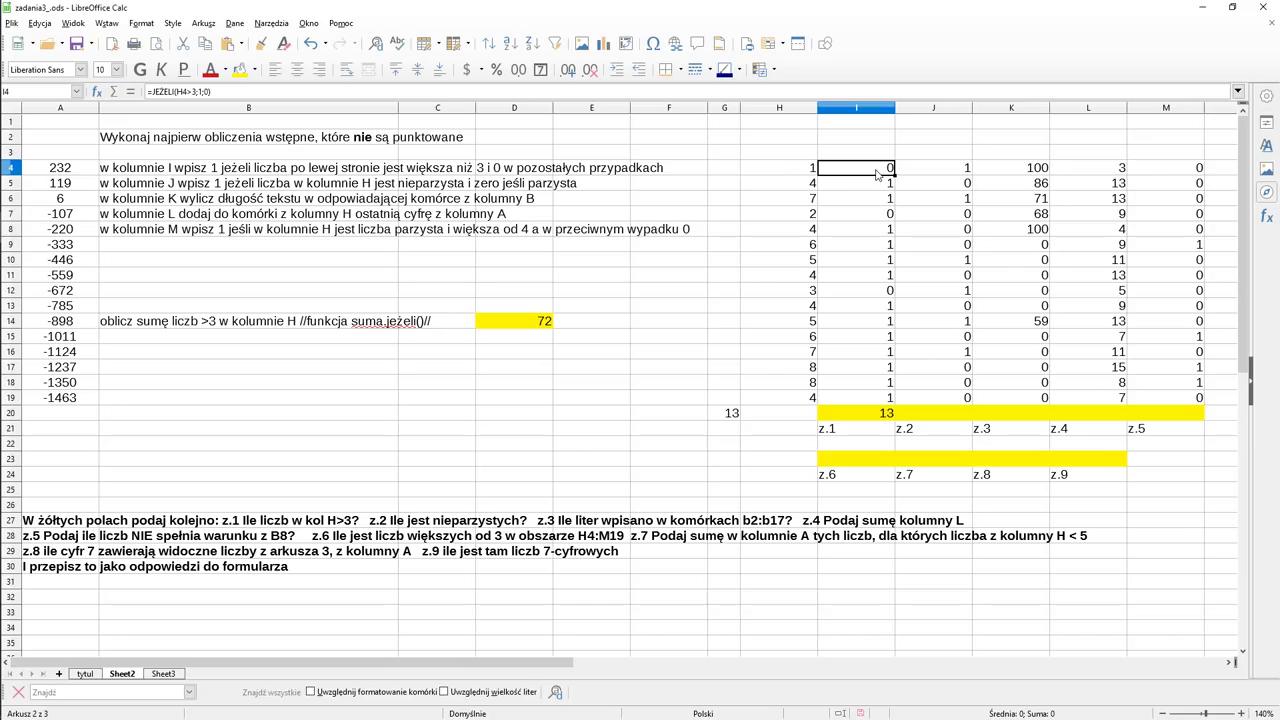
pyautogui.click(732, 418)
pyautogui.click(851, 421)
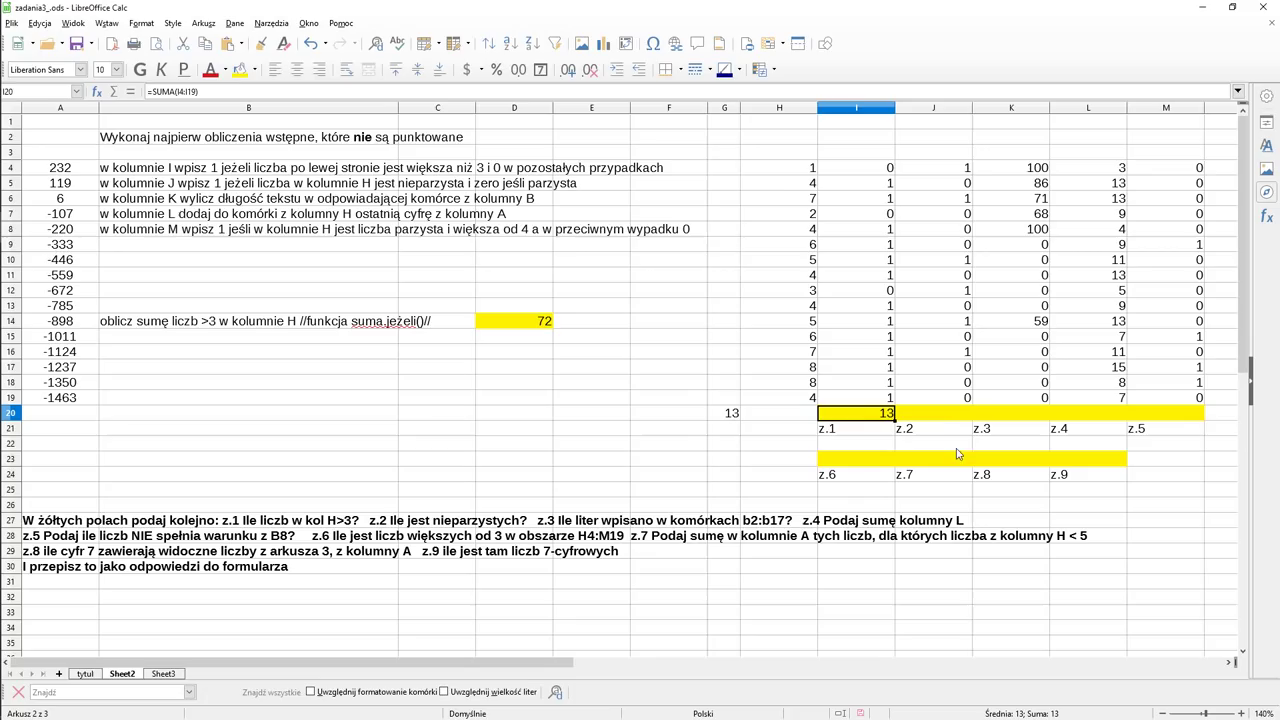
# Step: Check the formula in J4 and sum J4:J19 in cell J20 with SUMA as the answer to z.2
pyautogui.click(940, 418)
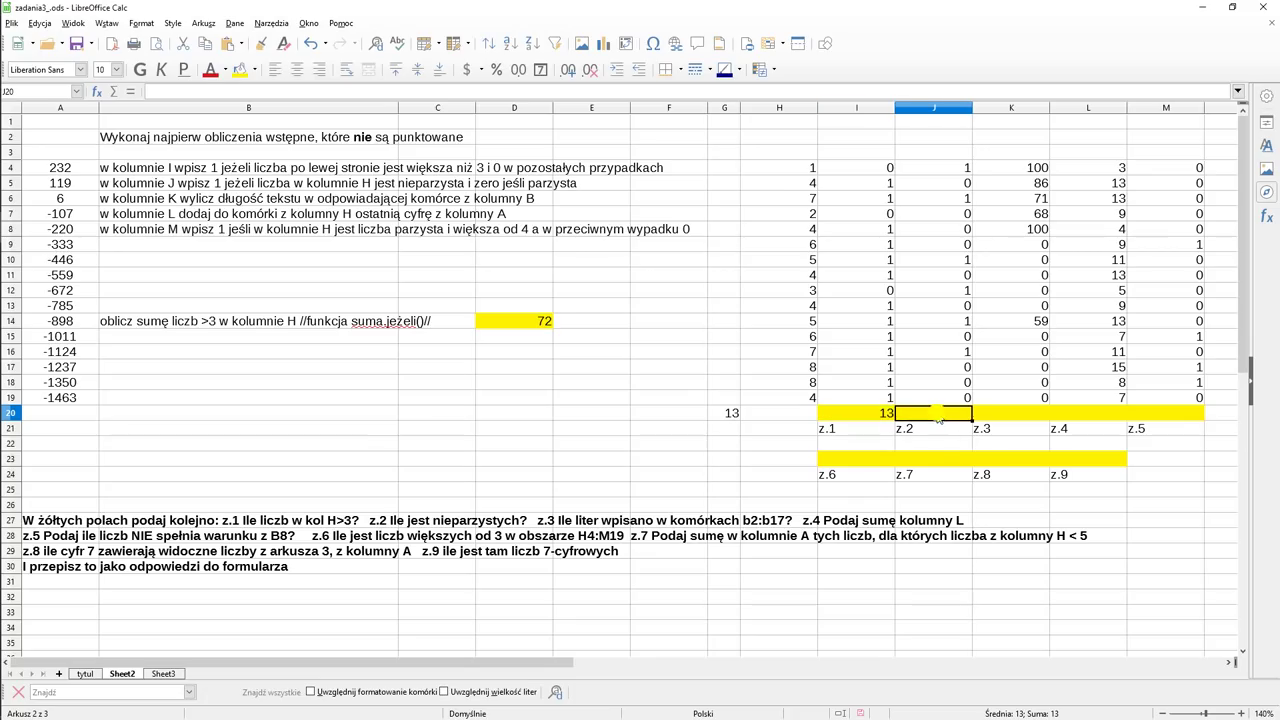
pyautogui.click(945, 170)
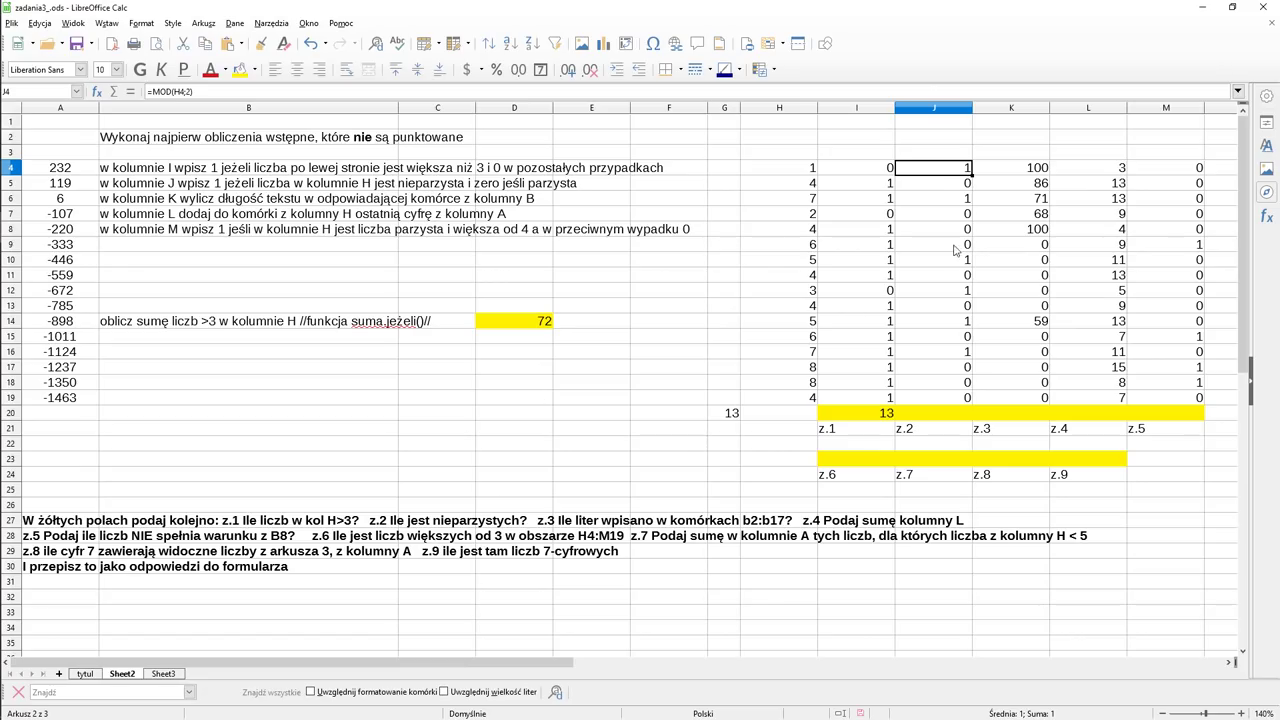
pyautogui.click(950, 414)
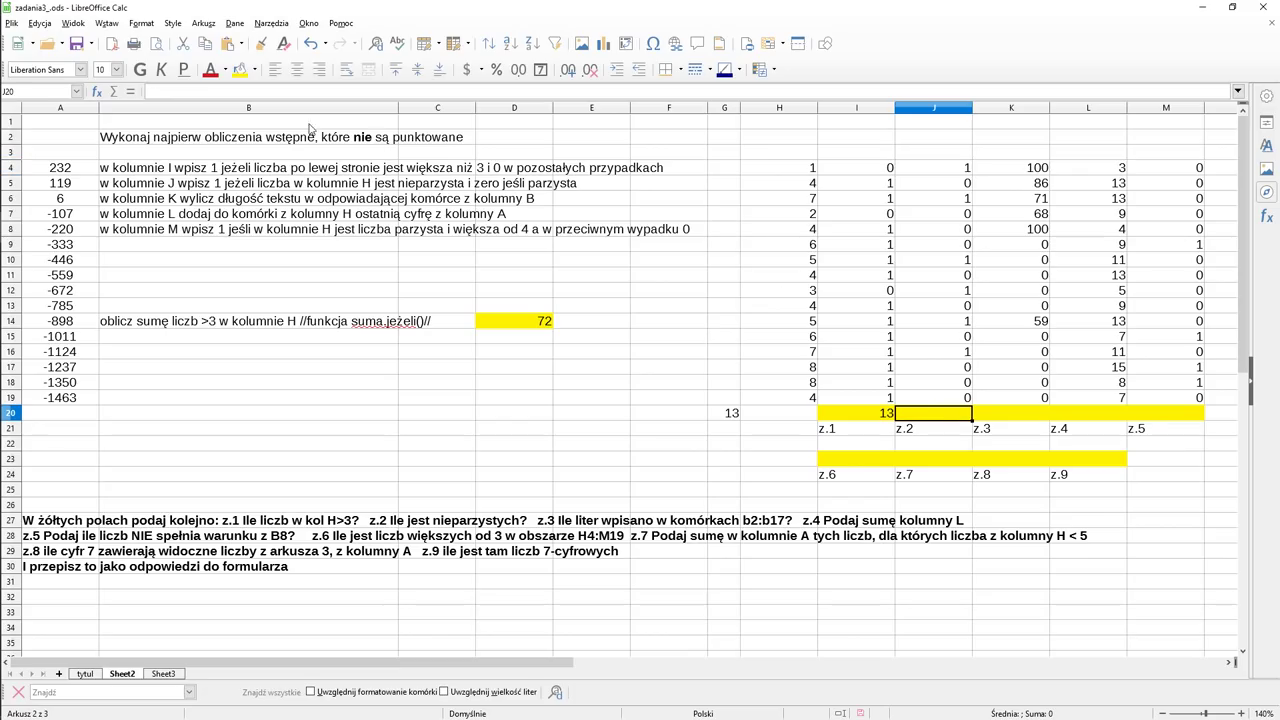
pyautogui.click(113, 91)
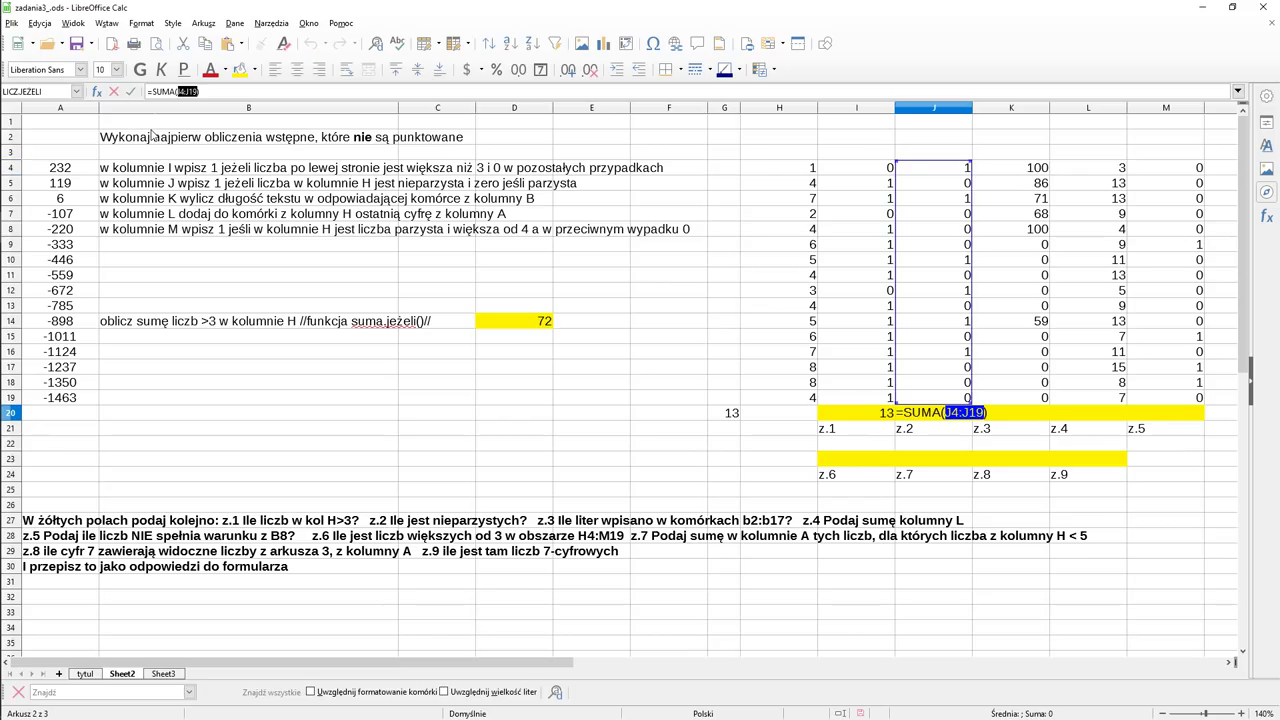
pyautogui.press('Return')
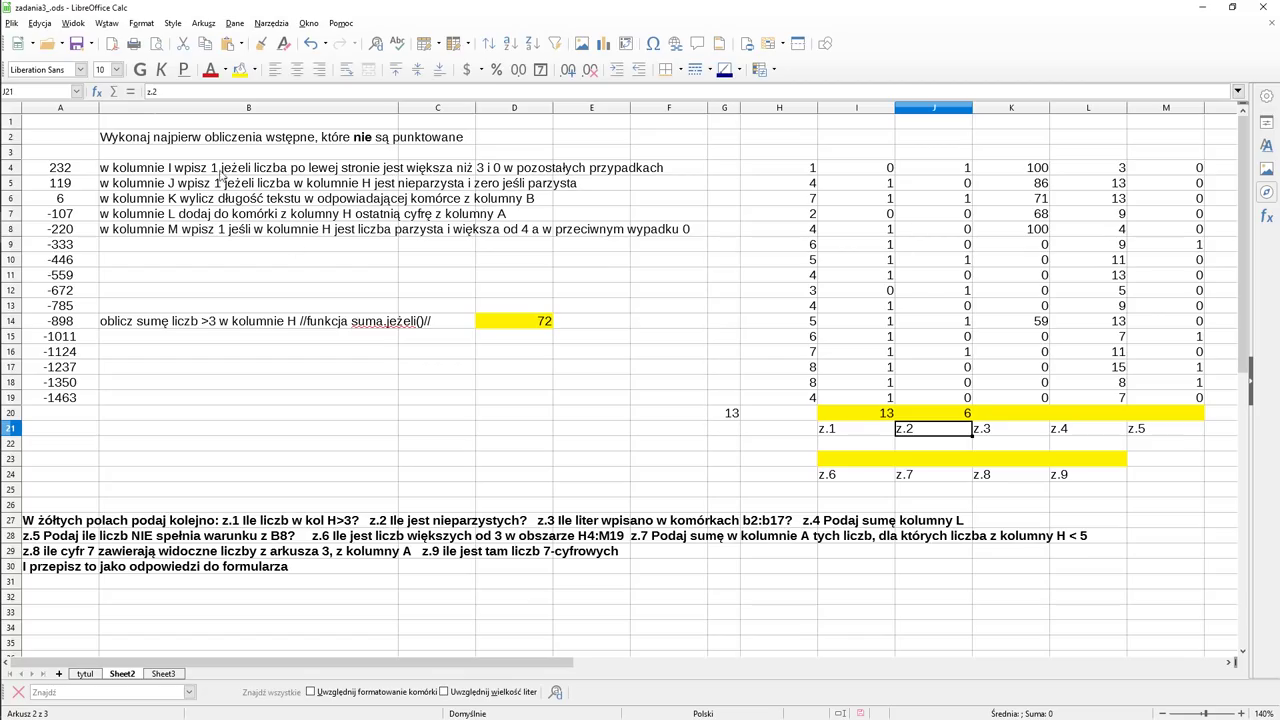
# Step: Review the text cells in column B and sum K4:K19 in cell K20 with SUMA as the answer to z.3
pyautogui.click(171, 171)
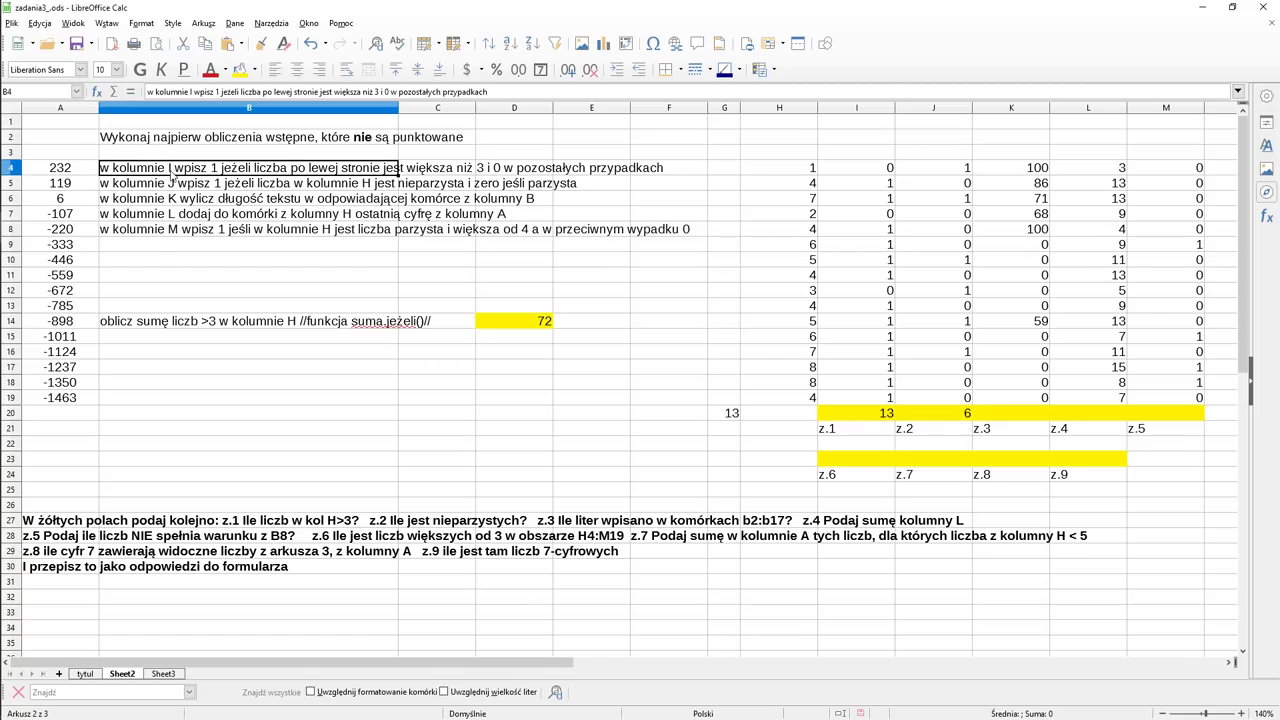
pyautogui.click(169, 371)
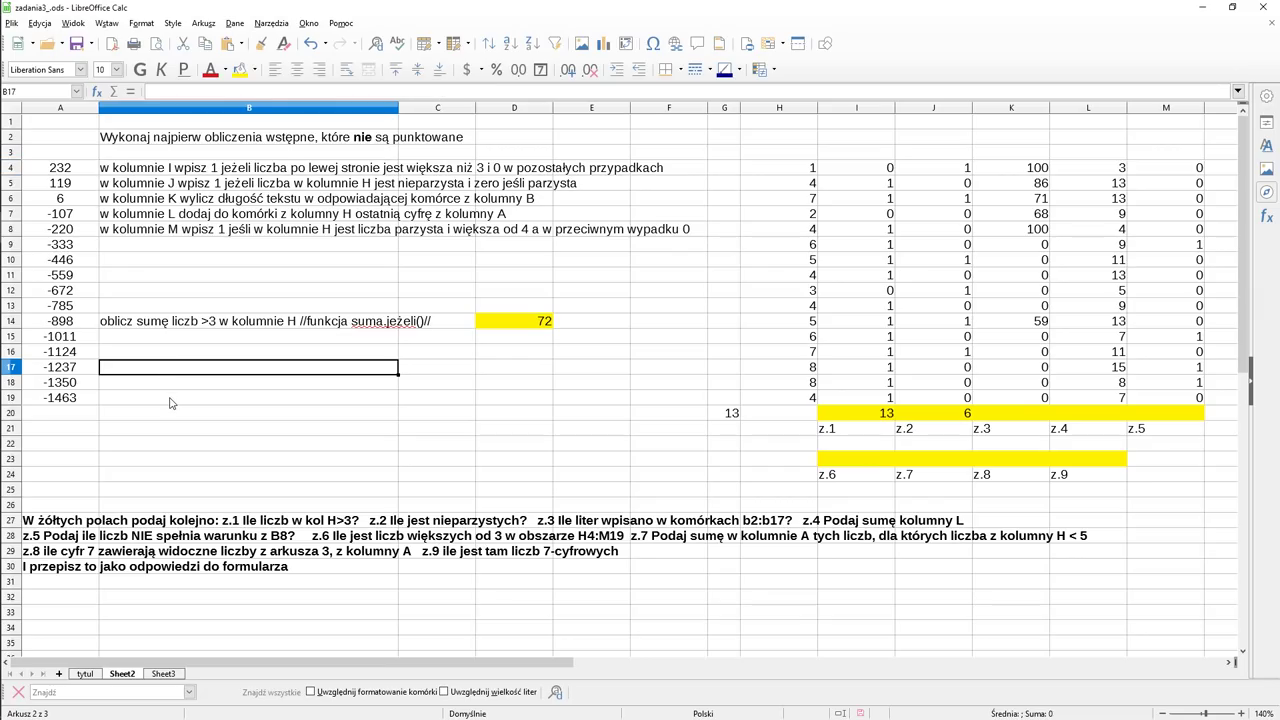
pyautogui.click(170, 400)
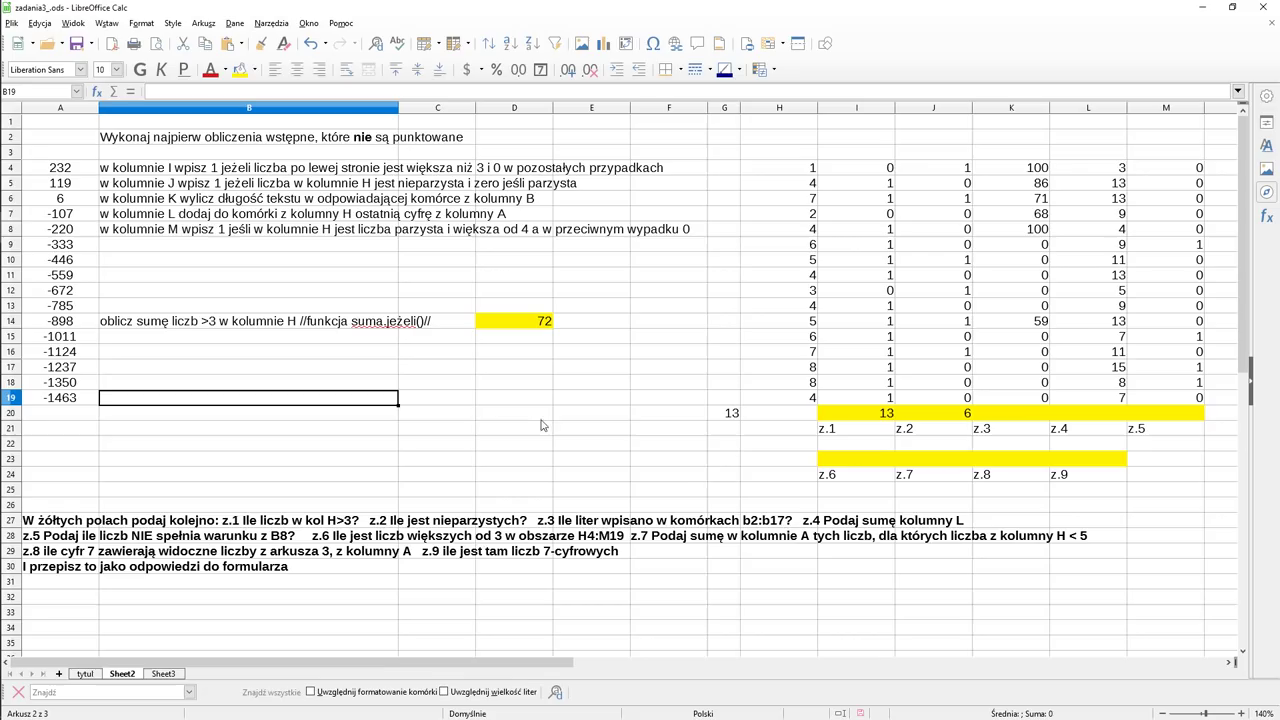
pyautogui.click(1024, 369)
pyautogui.click(1015, 414)
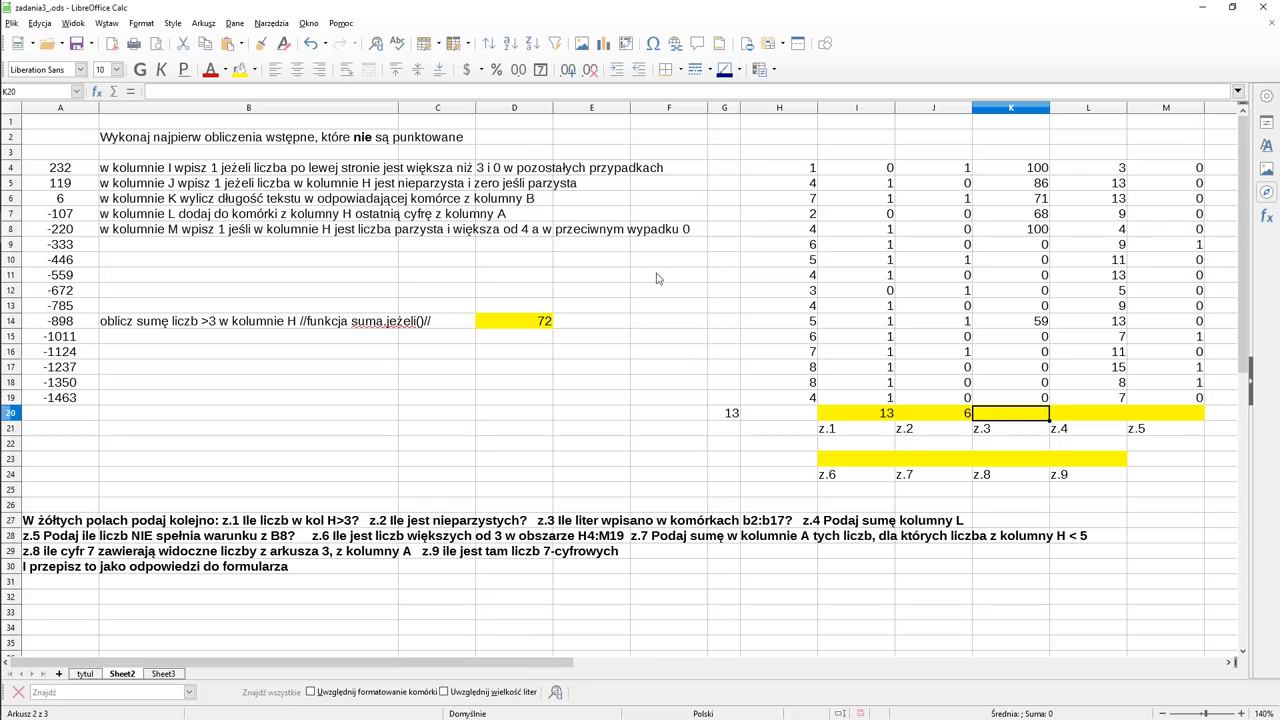
pyautogui.click(113, 91)
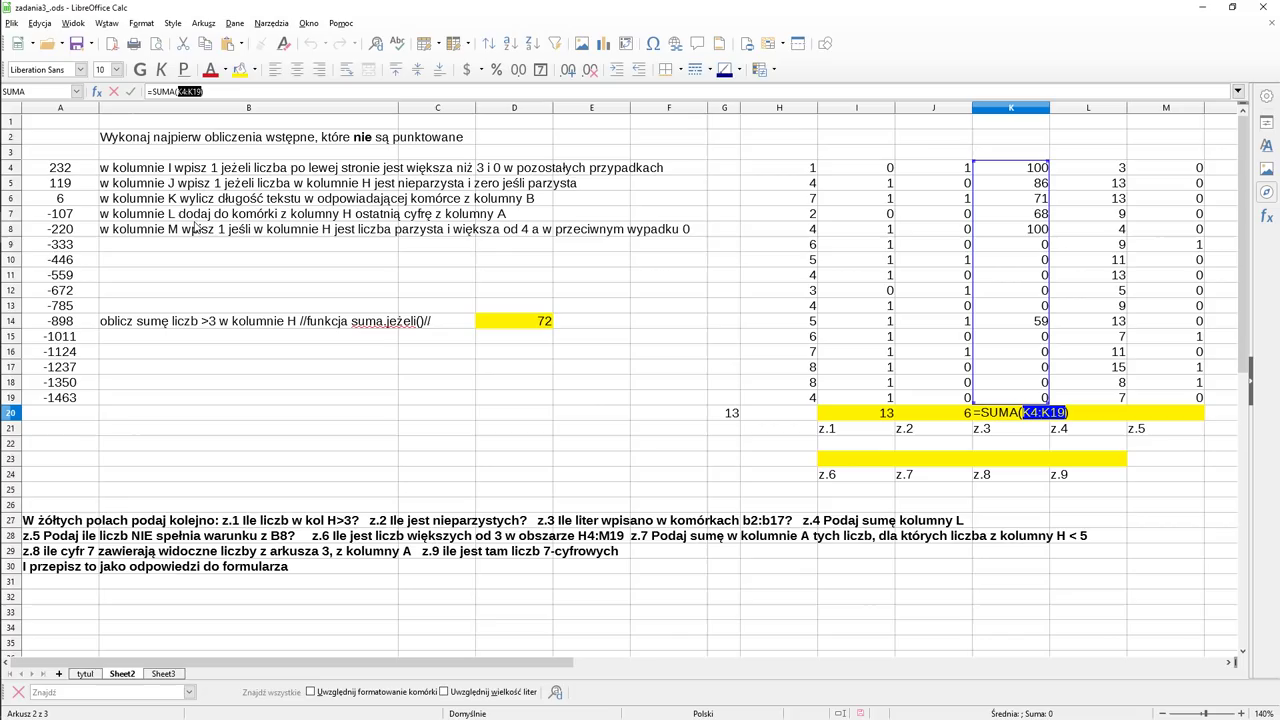
pyautogui.press('Return')
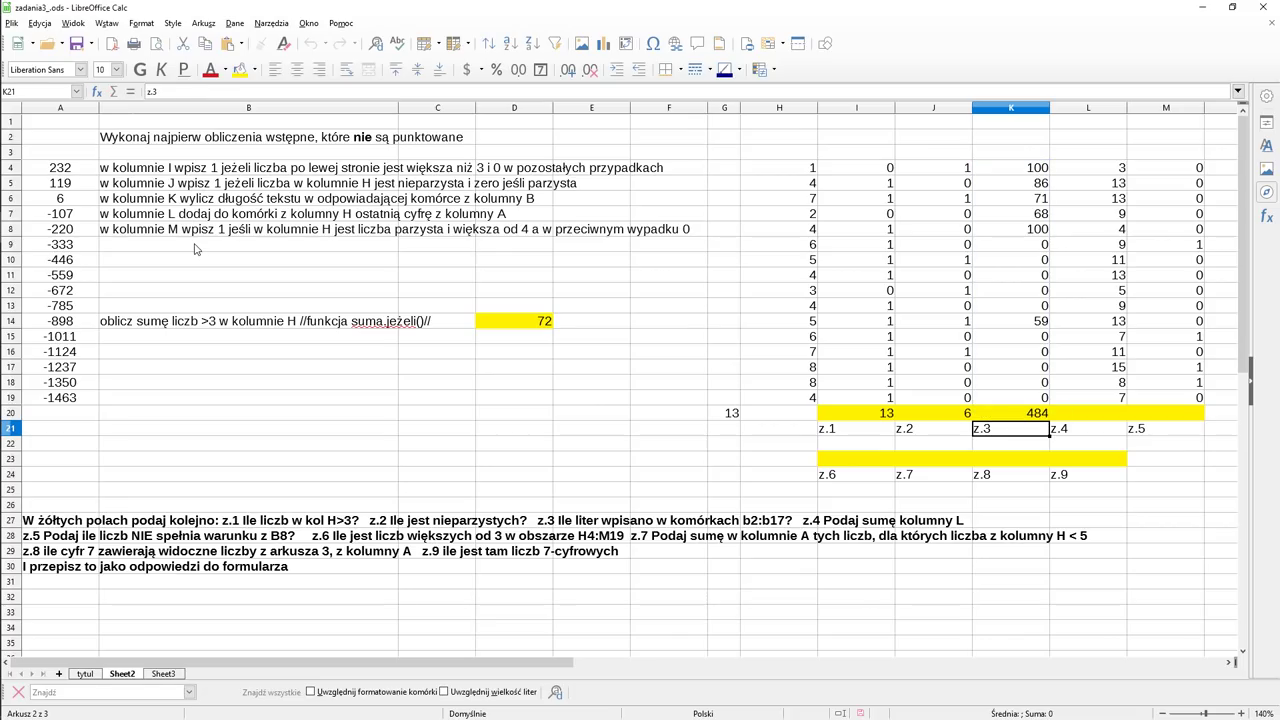
pyautogui.press('Up')
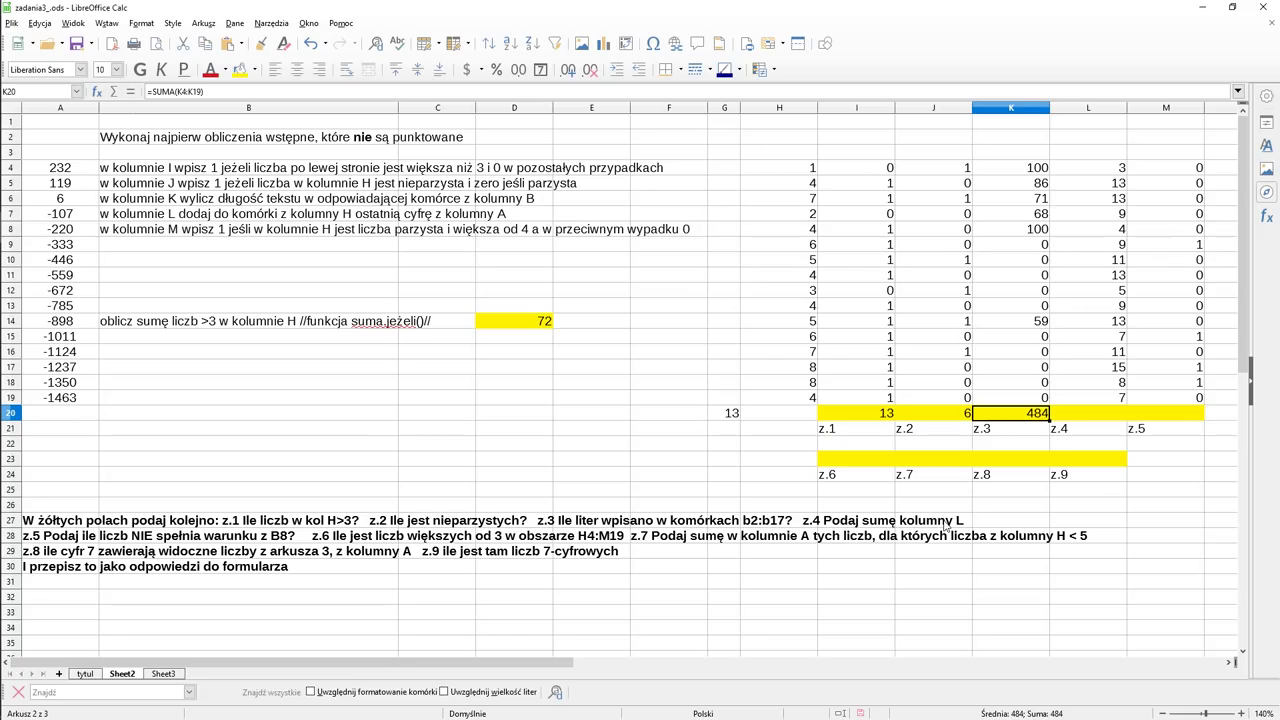
# Step: Sum L4:L19 in cell L20 with SUMA as the answer to z.4
pyautogui.click(1092, 418)
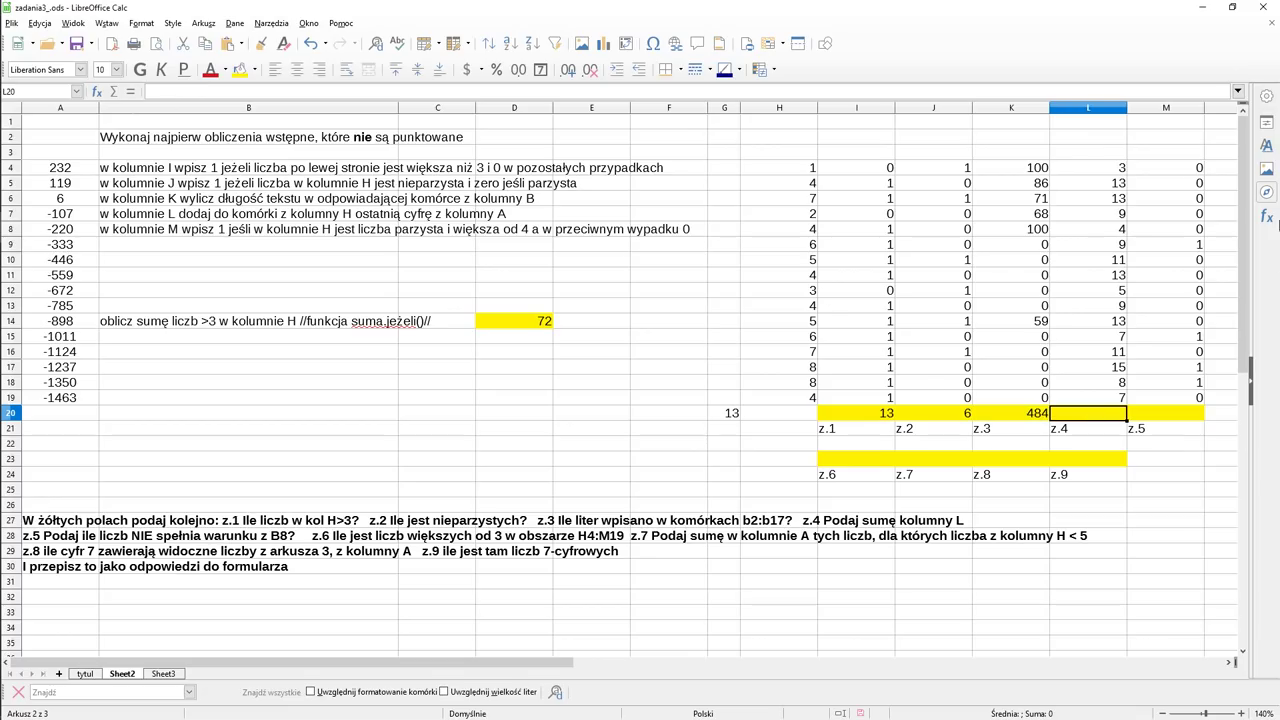
pyautogui.click(113, 91)
pyautogui.press('Return')
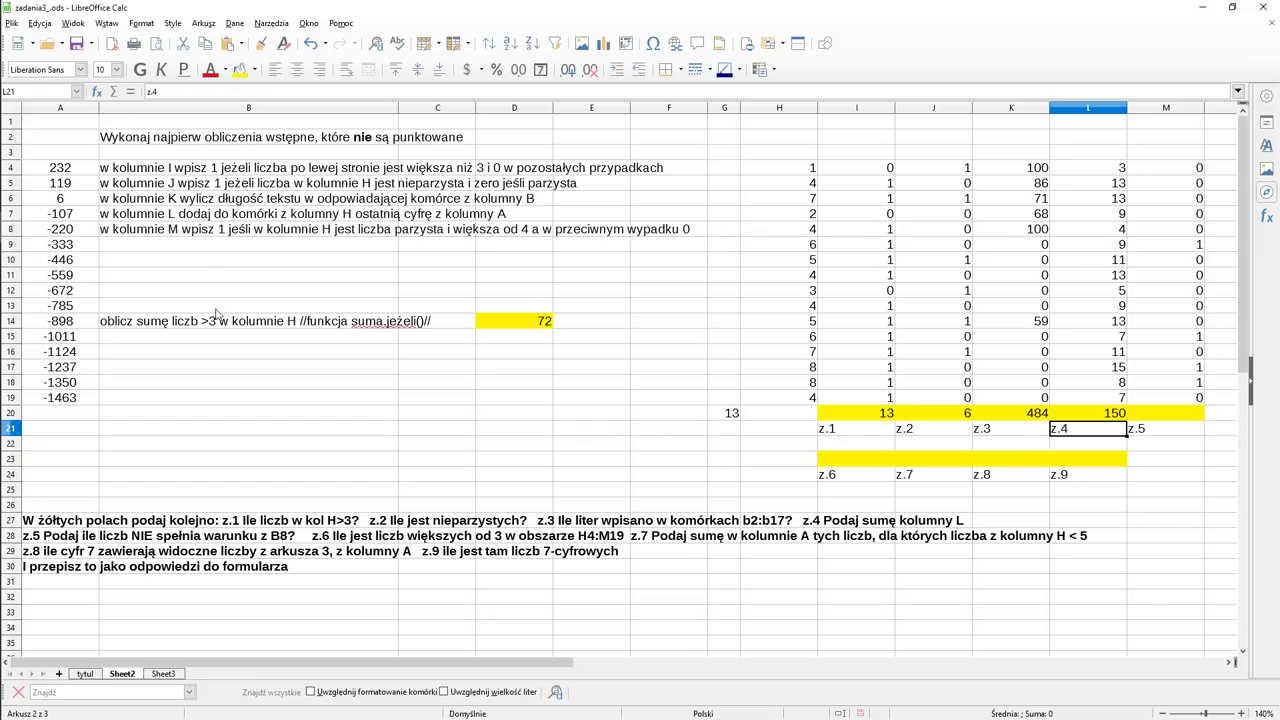
# Step: Review the column M condition in B8 and check the formulas in M19 and M4
pyautogui.click(177, 235)
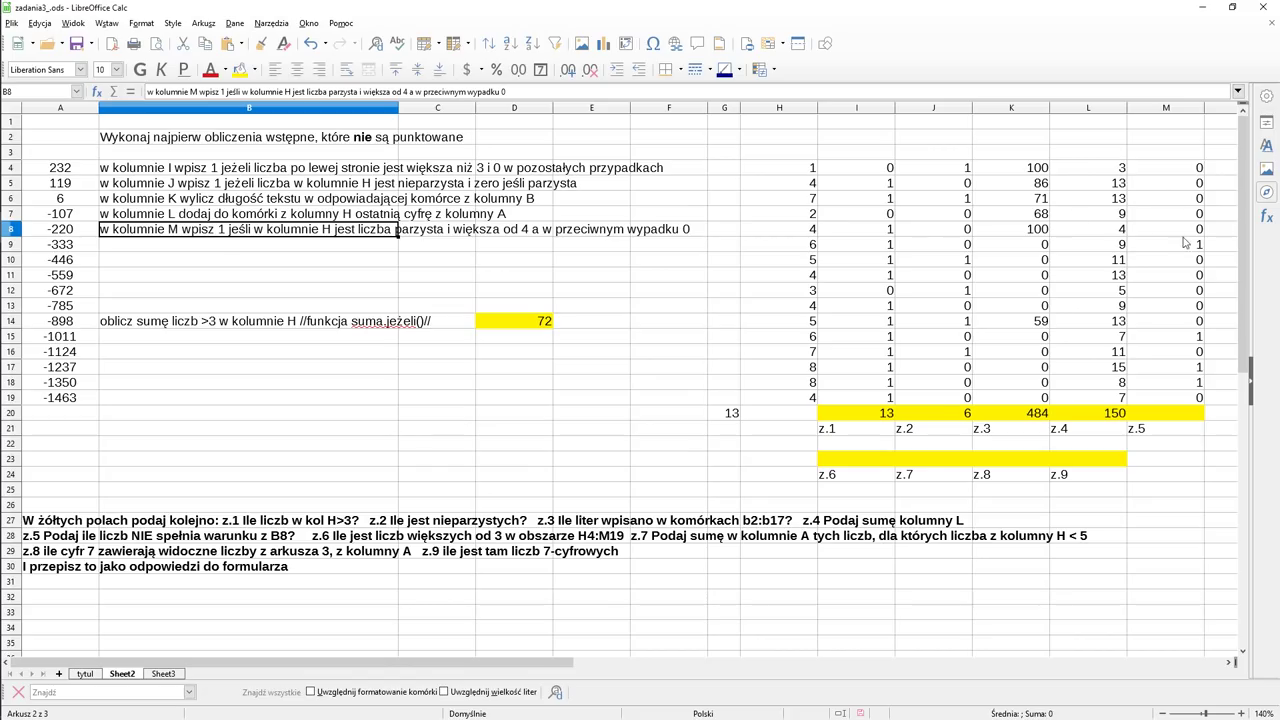
pyautogui.click(1172, 402)
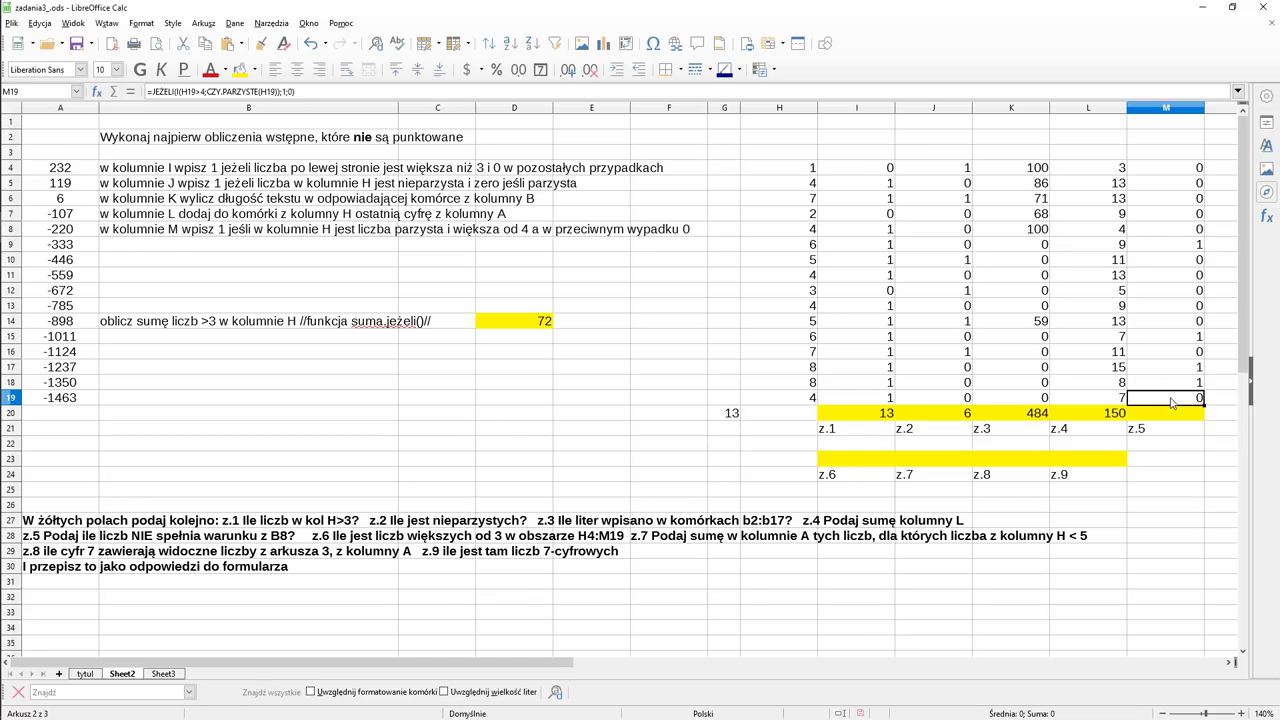
pyautogui.click(1182, 167)
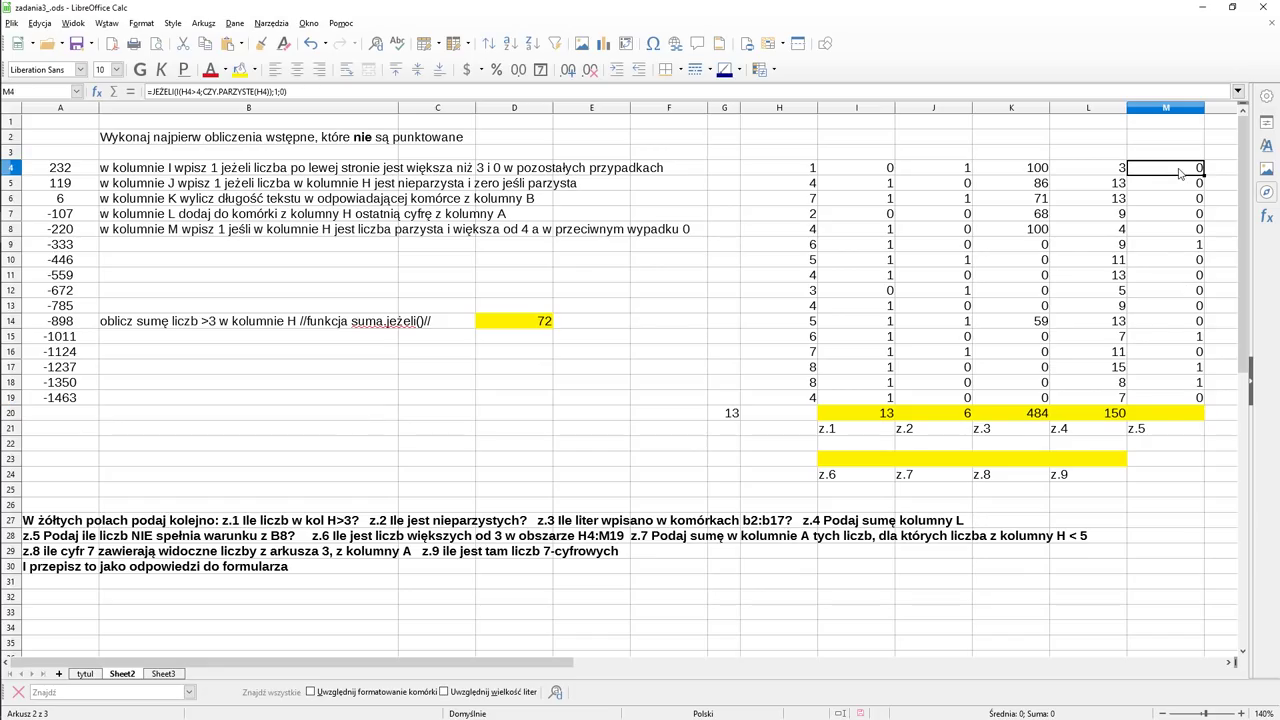
# Step: Start the z.5 formula in M20 with ILE.NIEPUSTYCH over the range M4:M19
pyautogui.click(1163, 416)
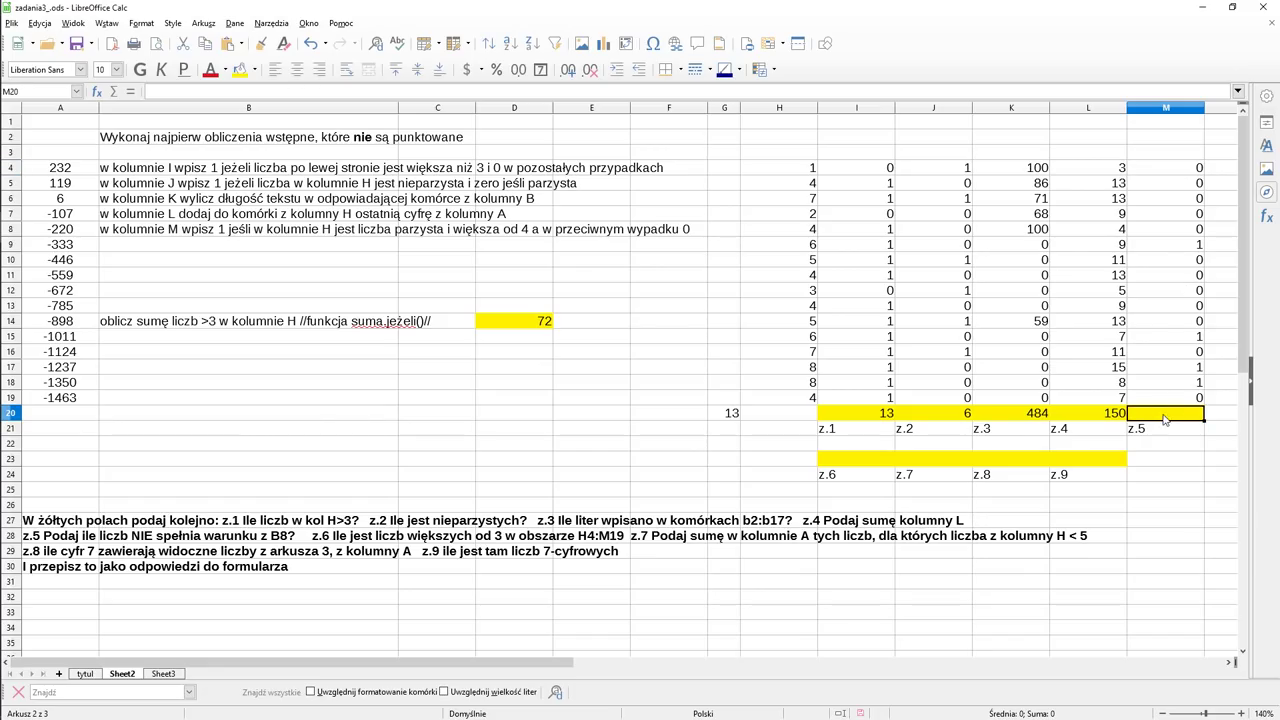
pyautogui.doubleClick(1163, 416)
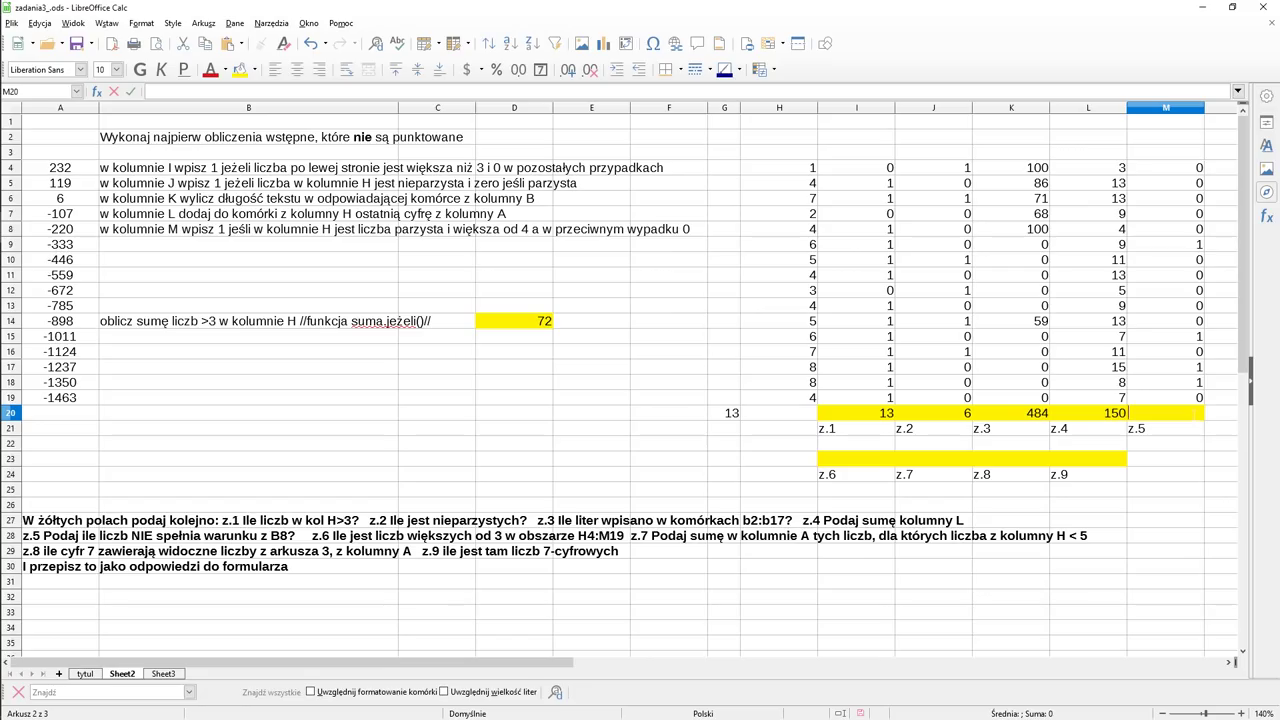
pyautogui.write('=')
pyautogui.write('licz')
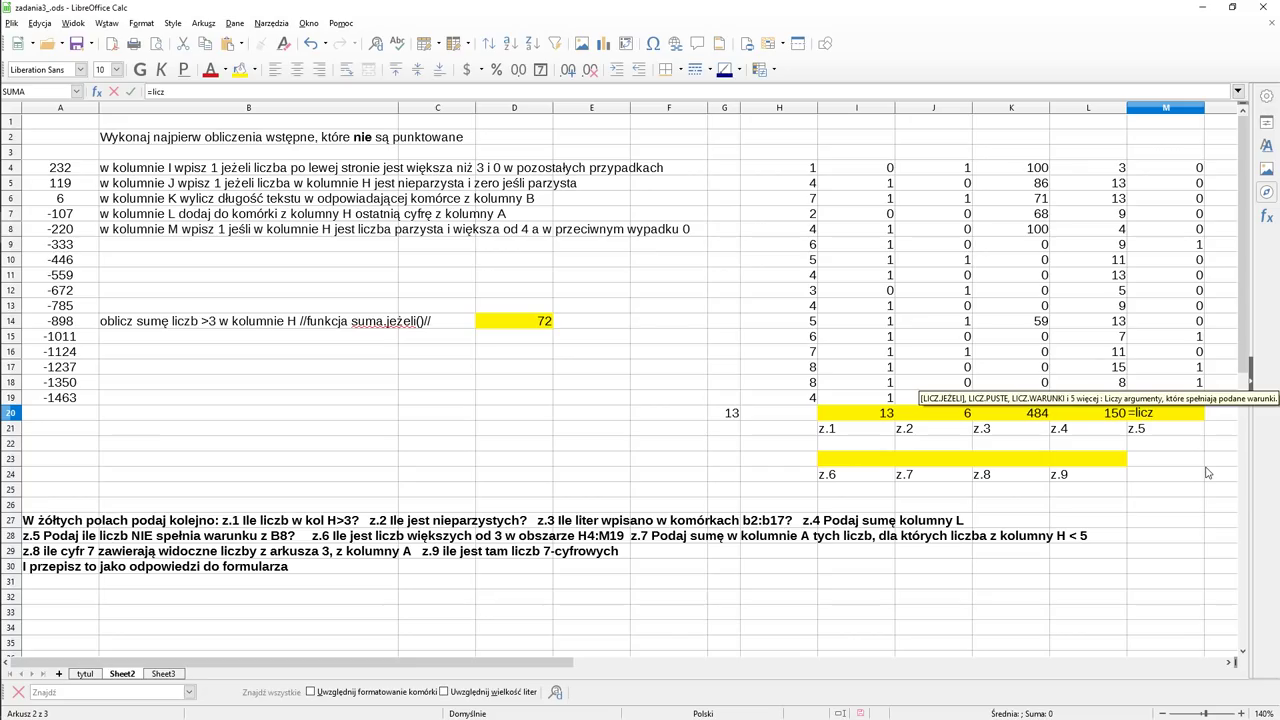
pyautogui.press('BackSpace')
pyautogui.press('BackSpace')
pyautogui.press('BackSpace')
pyautogui.press('BackSpace')
pyautogui.write('ile')
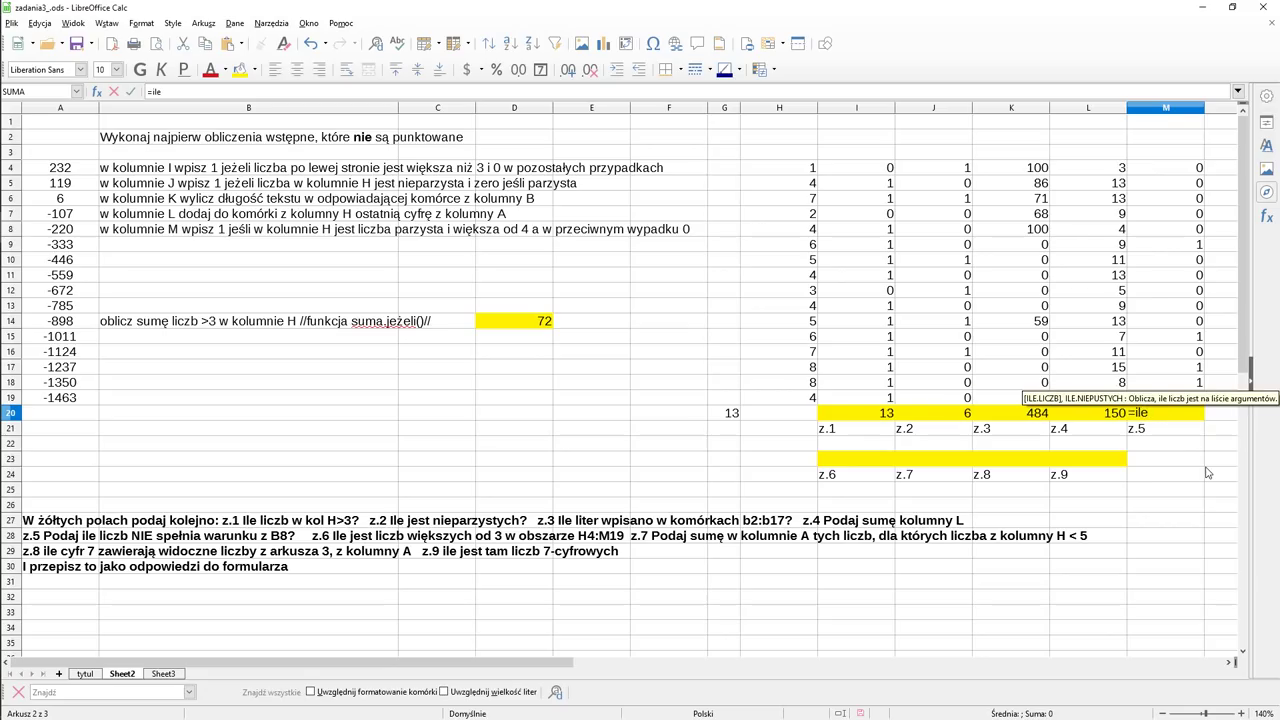
pyautogui.write('.niepustyc')
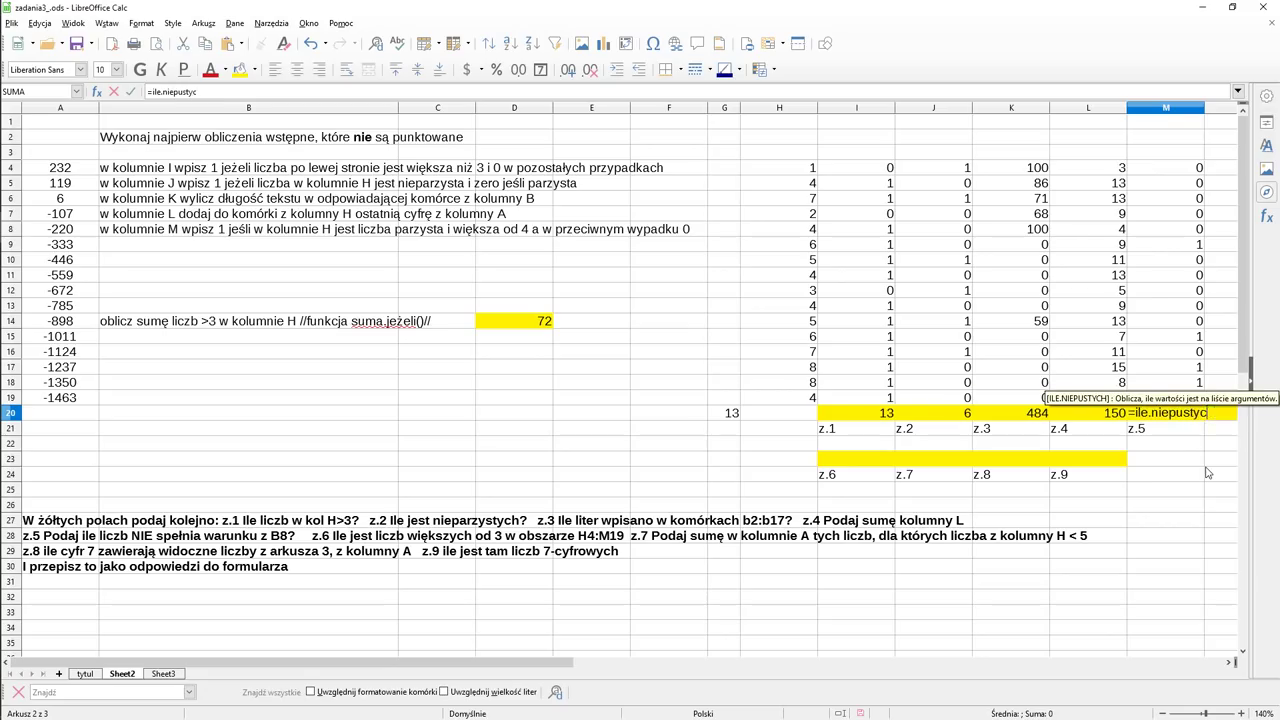
pyautogui.write('h(')
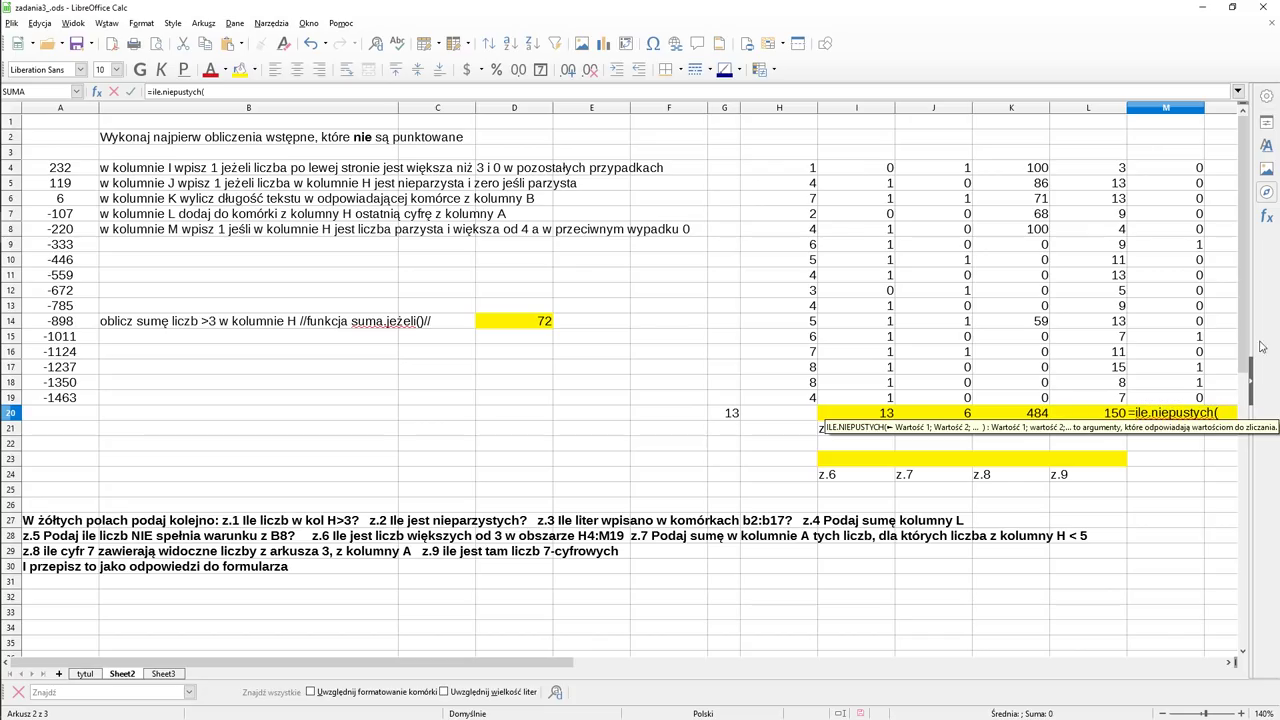
pyautogui.click(1175, 175)
pyautogui.moveTo(1155, 393); pyautogui.dragTo(1157, 403)
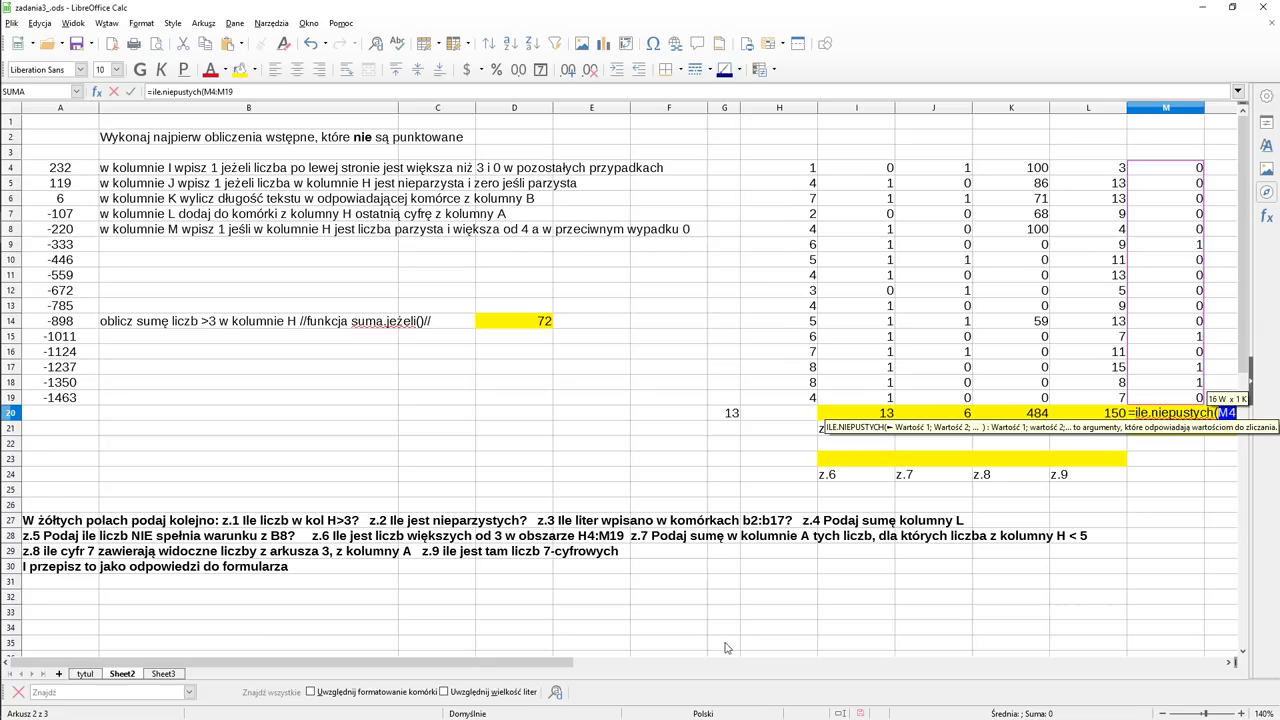
pyautogui.moveTo(556, 663); pyautogui.dragTo(636, 665)
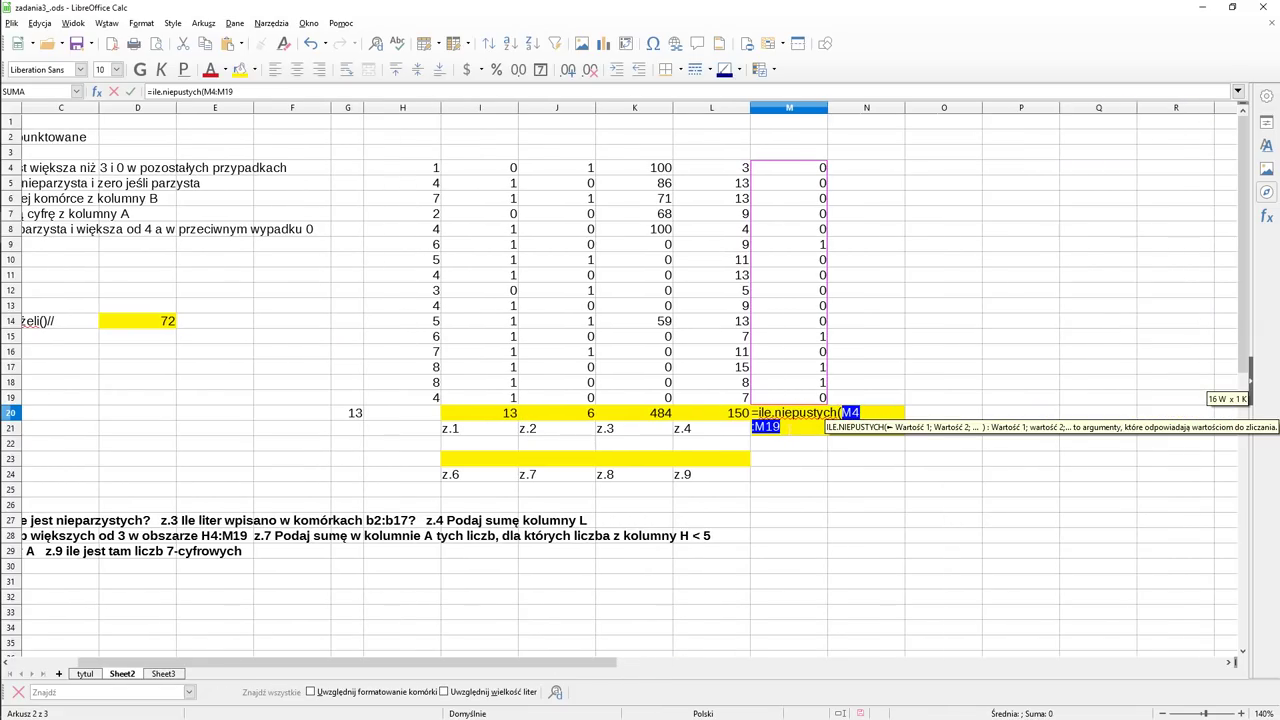
pyautogui.press('Right')
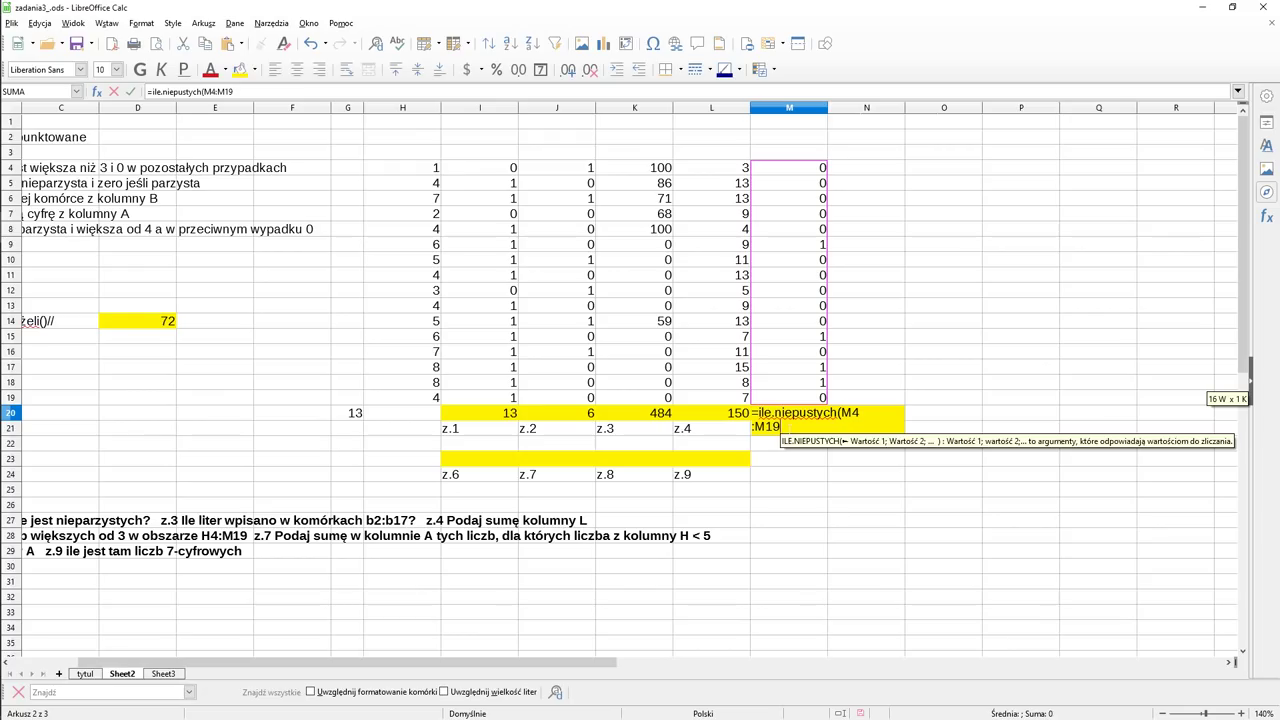
# Step: Complete the M20 formula by subtracting SUMA(M4:M19) from the count of non-empty cells
pyautogui.write(')-')
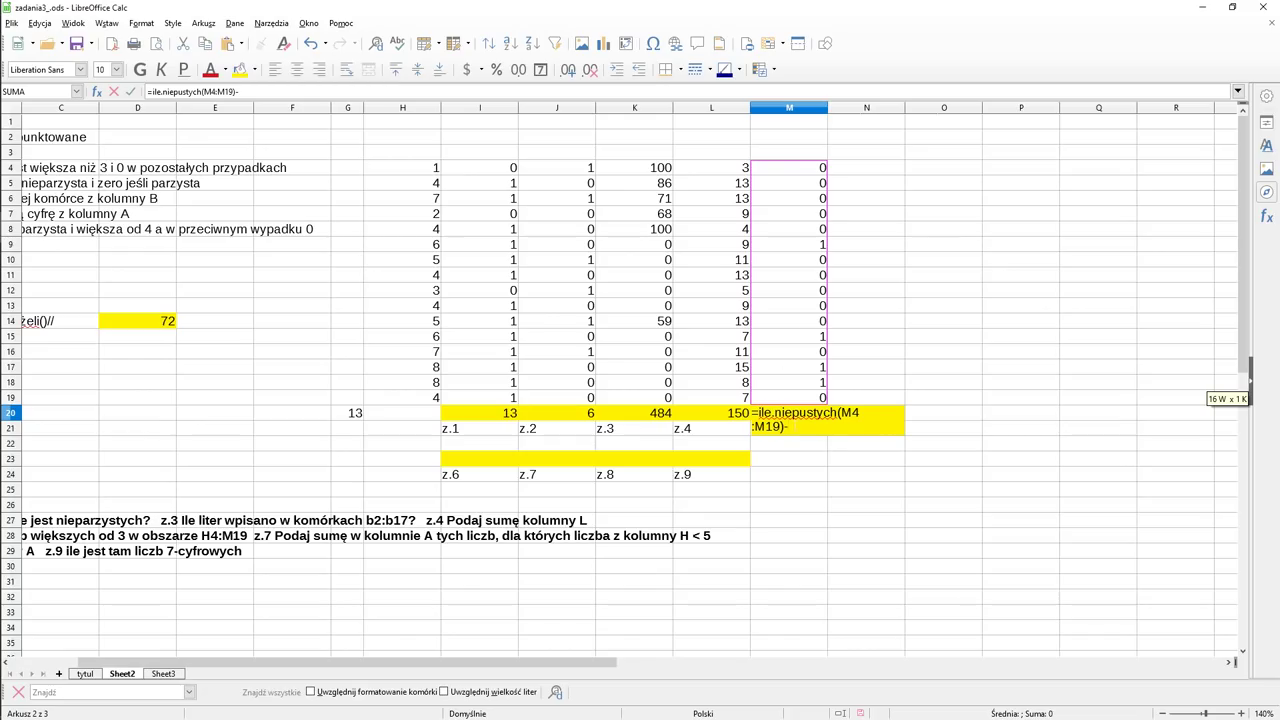
pyautogui.write('suma')
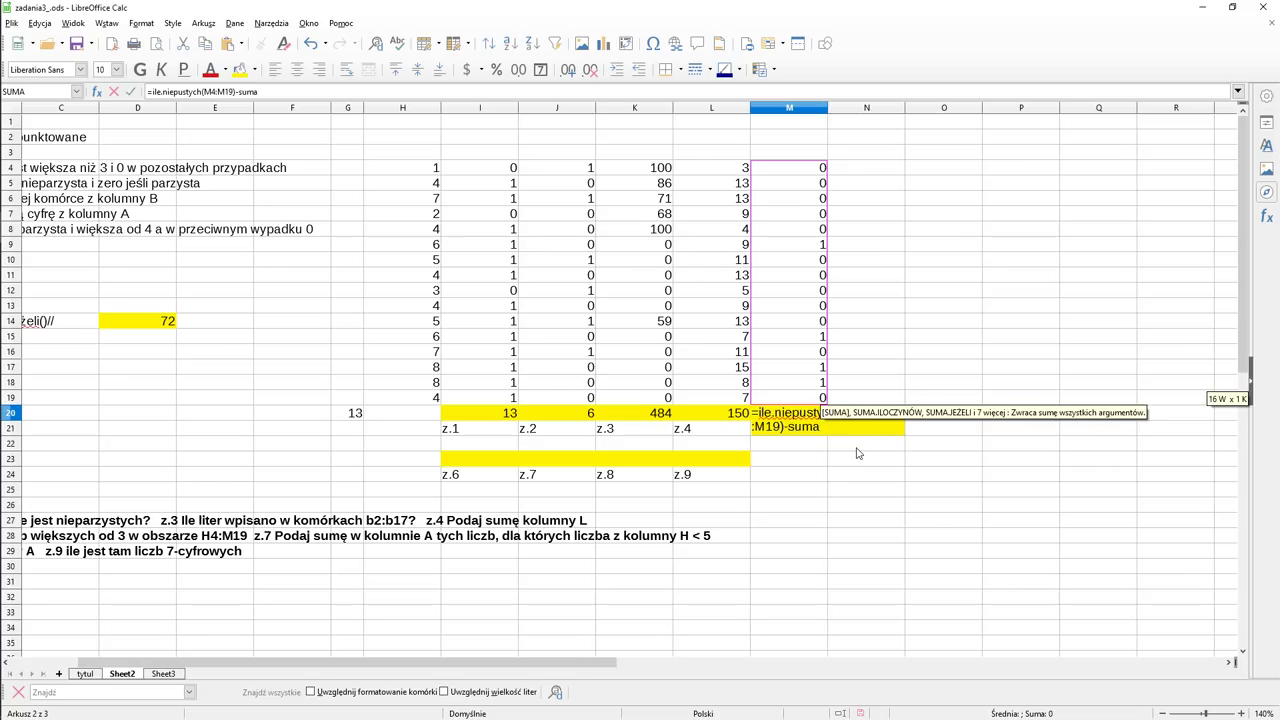
pyautogui.write('(')
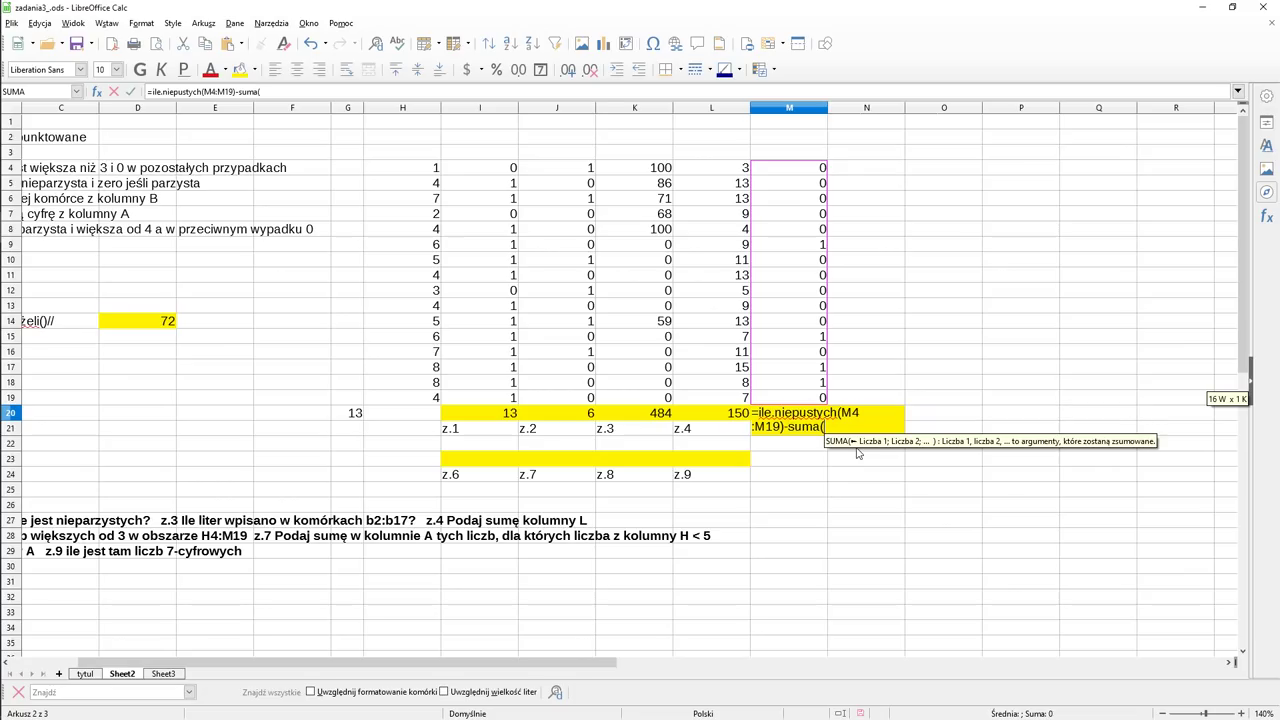
pyautogui.click(812, 168)
pyautogui.moveTo(805, 200); pyautogui.dragTo(805, 398)
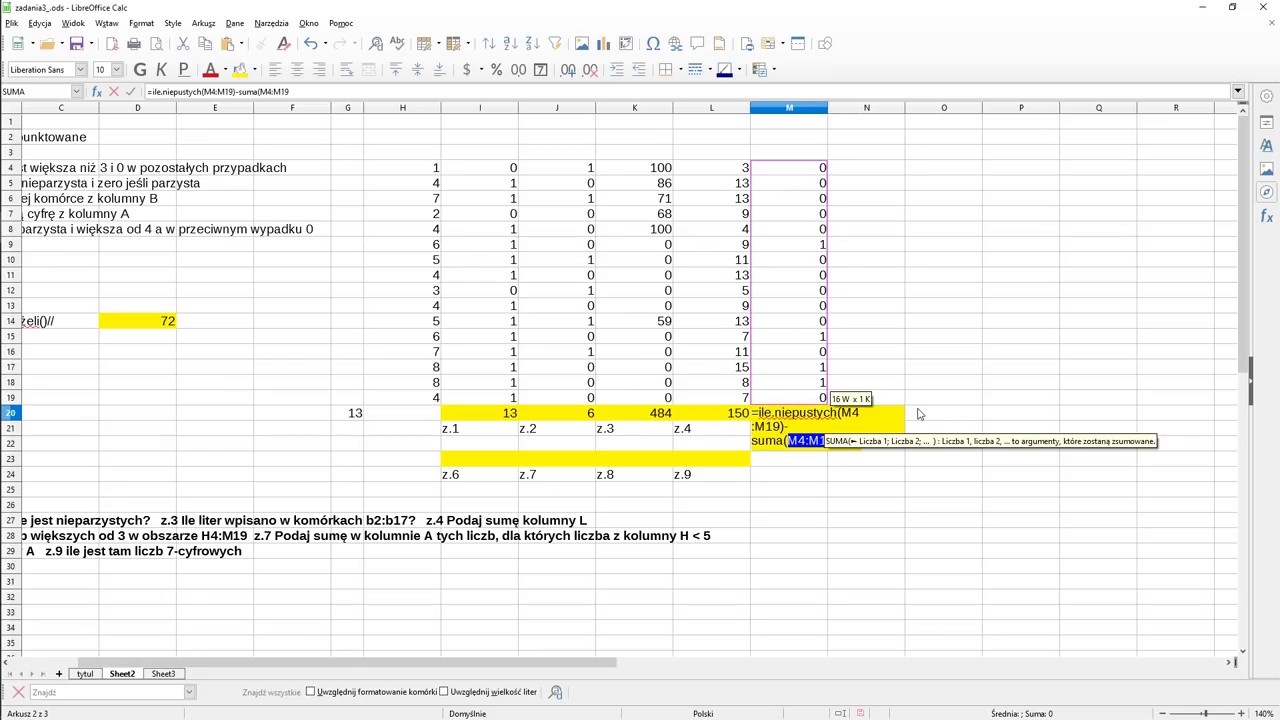
pyautogui.write(')')
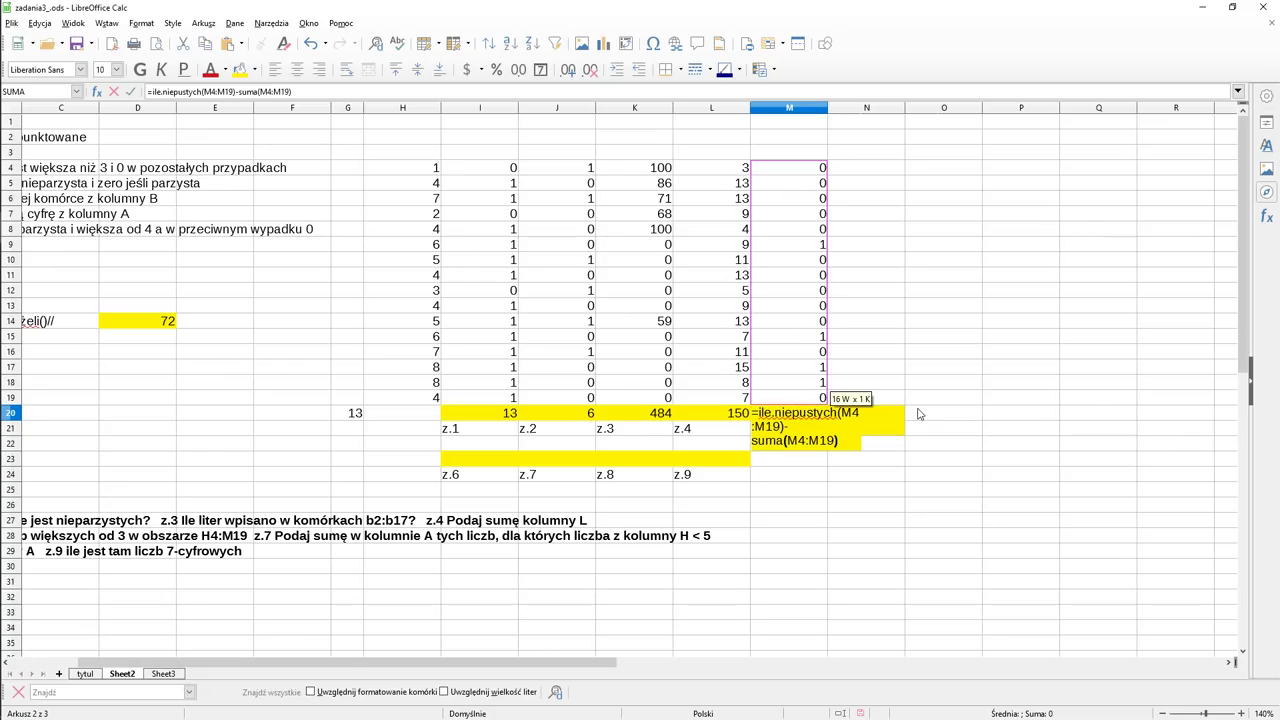
pyautogui.press('Return')
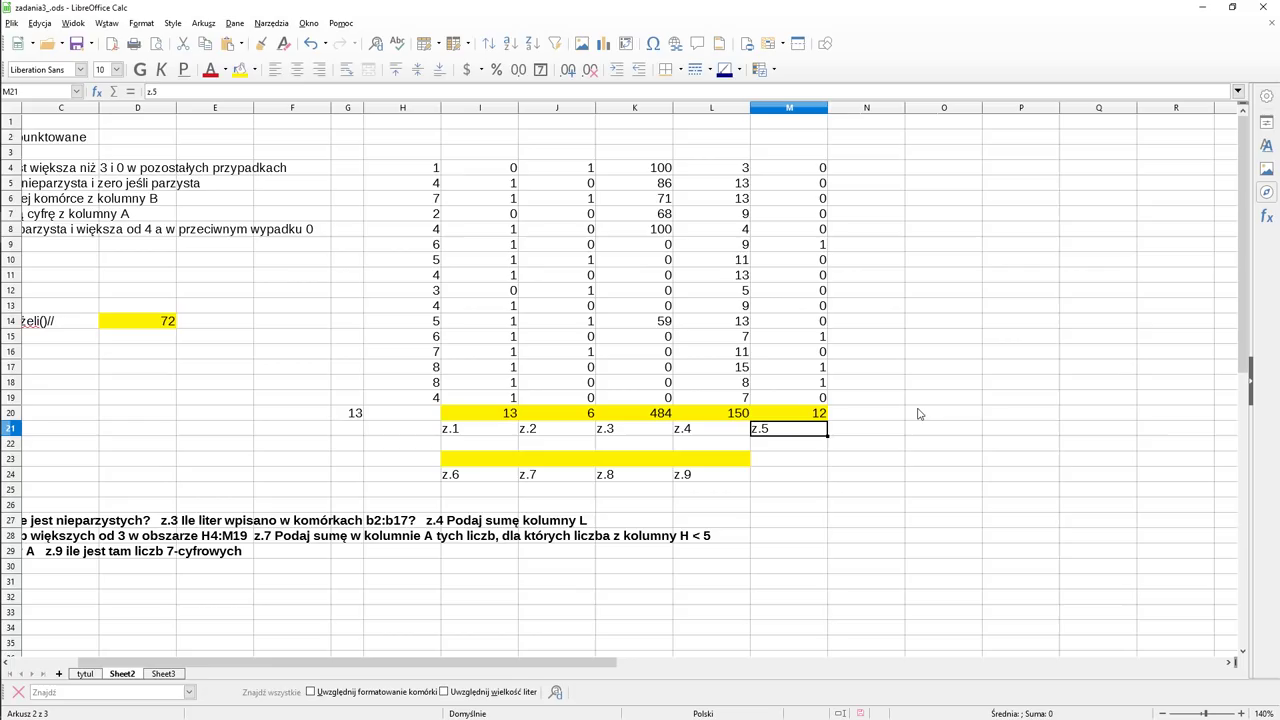
# Step: Review the formula in M20 and the LICZ.JEŻELI formula in G20 without changing either
pyautogui.press('Up')
pyautogui.press('F2')
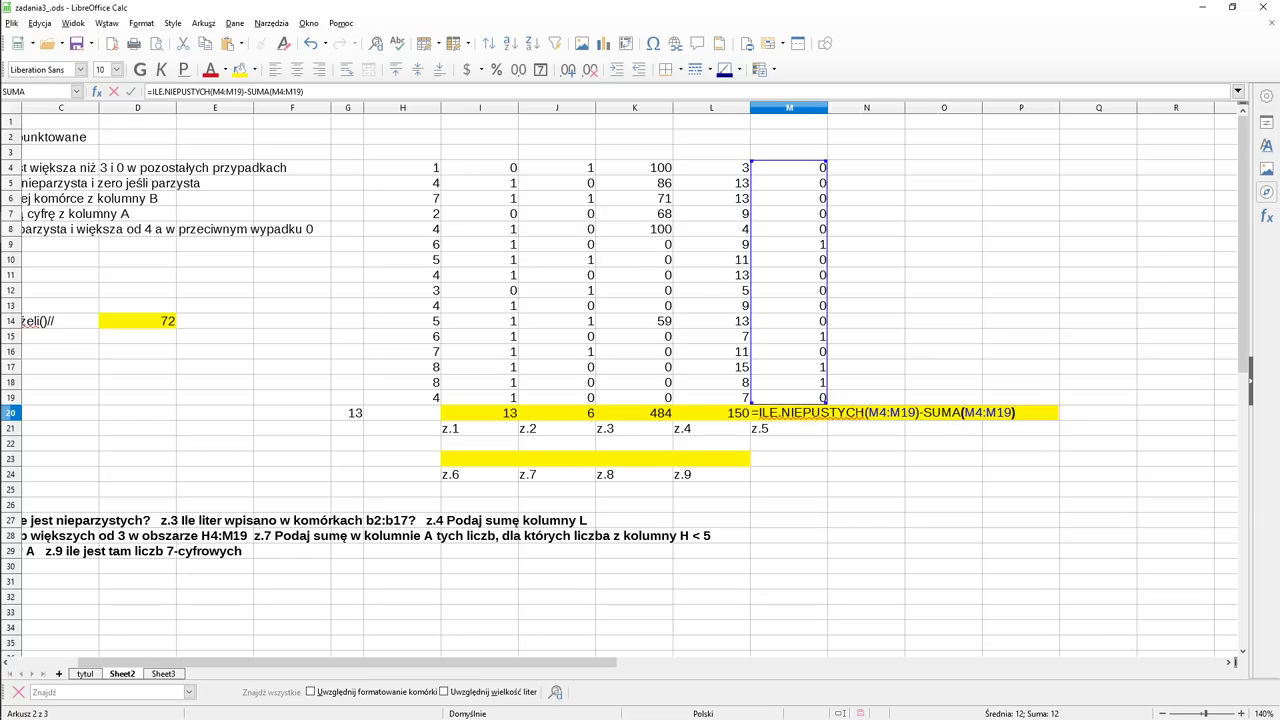
pyautogui.press('Escape')
pyautogui.click(786, 447)
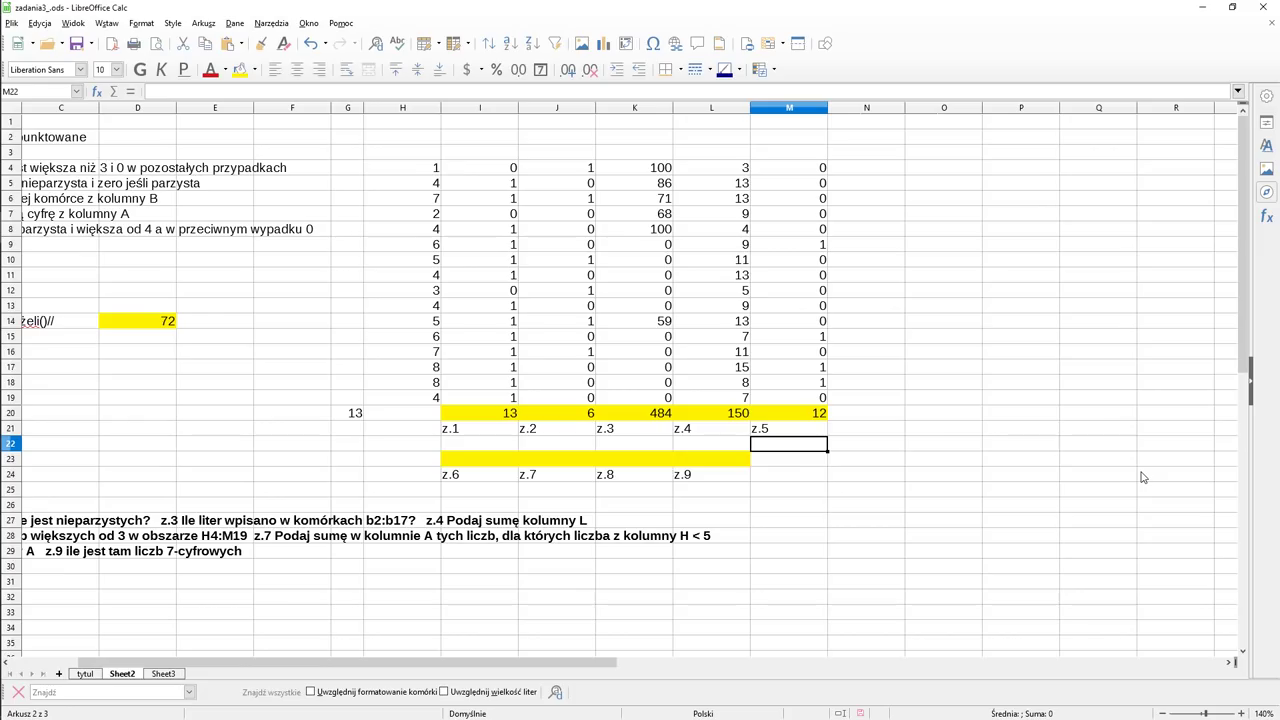
pyautogui.click(355, 416)
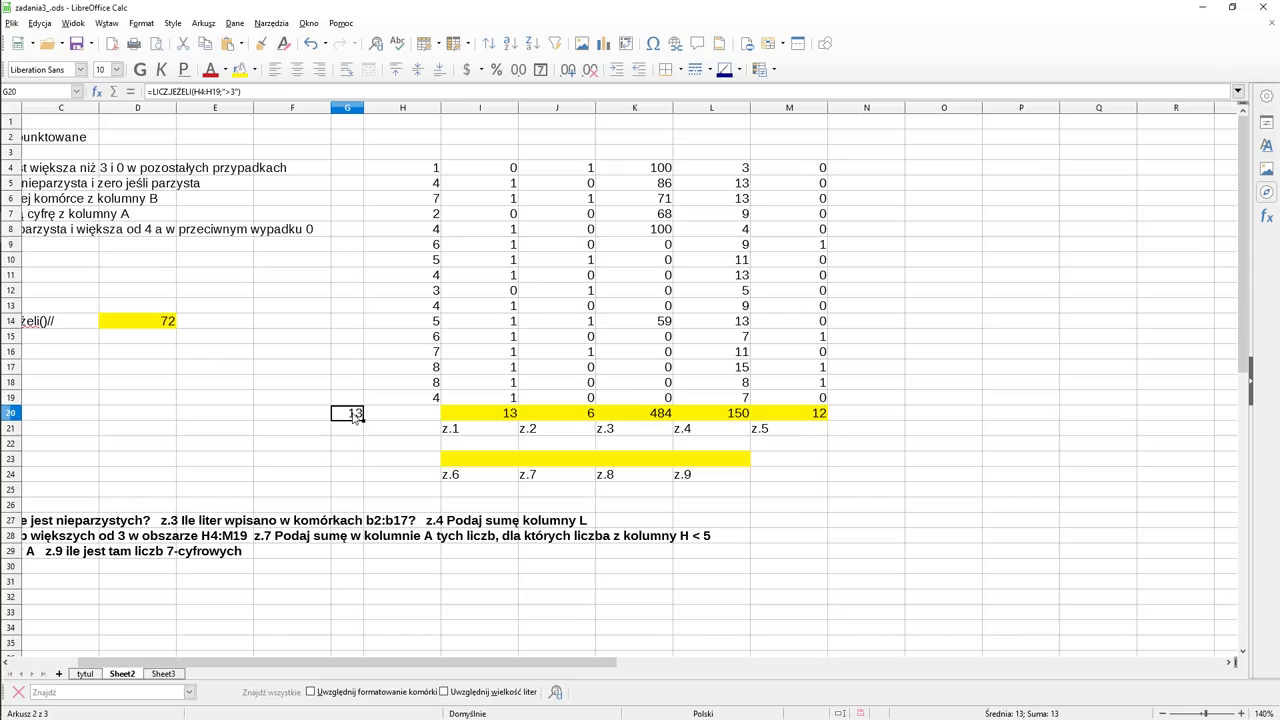
pyautogui.doubleClick(355, 416)
pyautogui.press('Escape')
# Step: Count the zeros in column M in cell M22 with =LICZ.JEŻELI(M4:M19;"=0") as an alternative solution to z.5
pyautogui.click(789, 444)
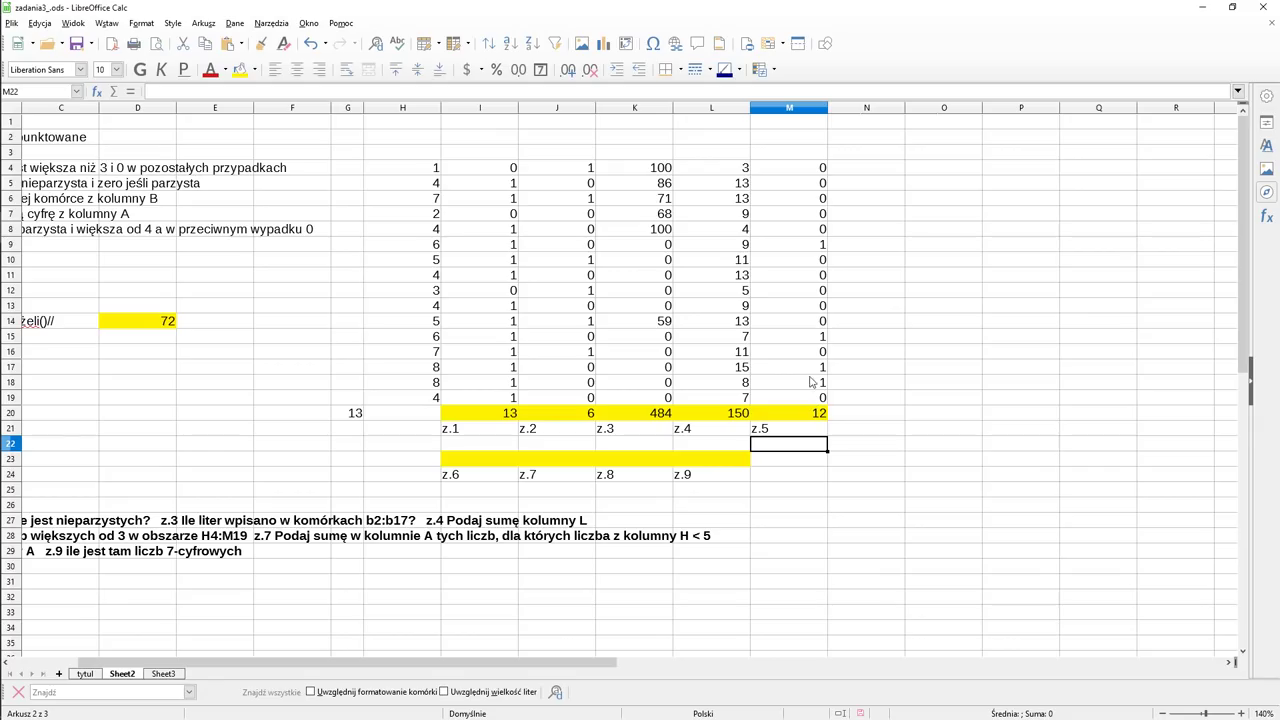
pyautogui.write('=')
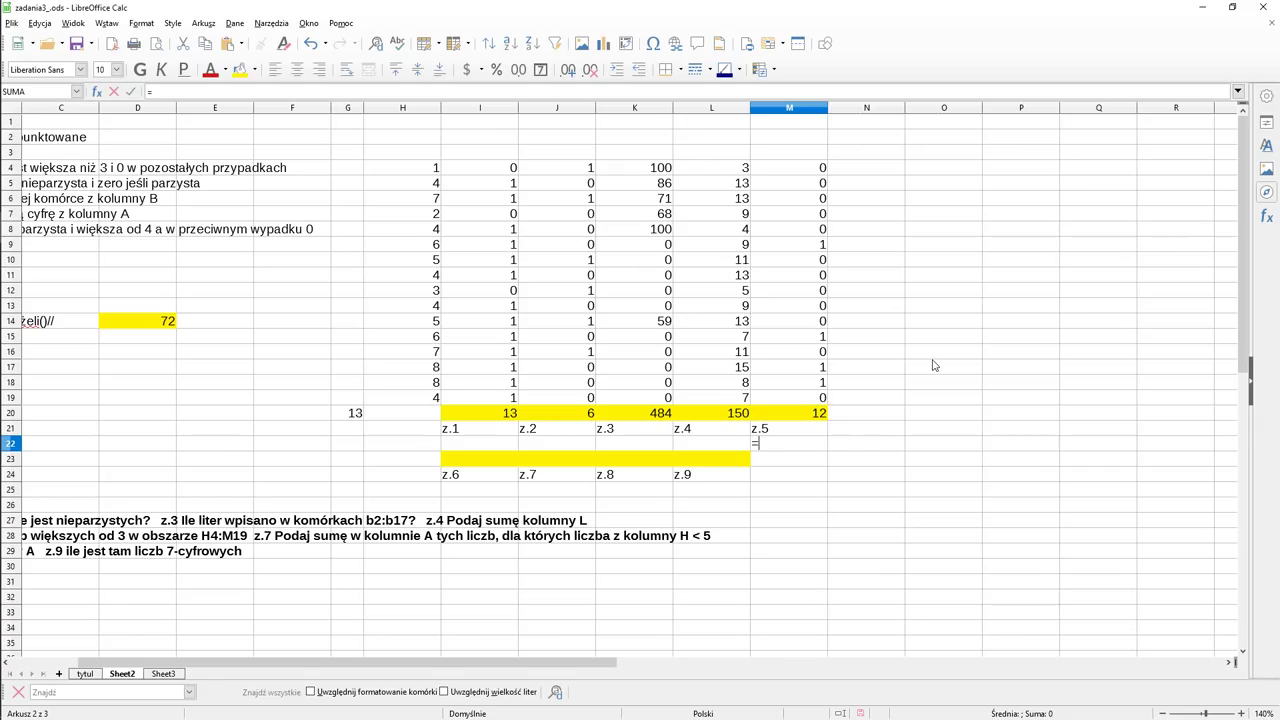
pyautogui.write('licz.jeżeli')
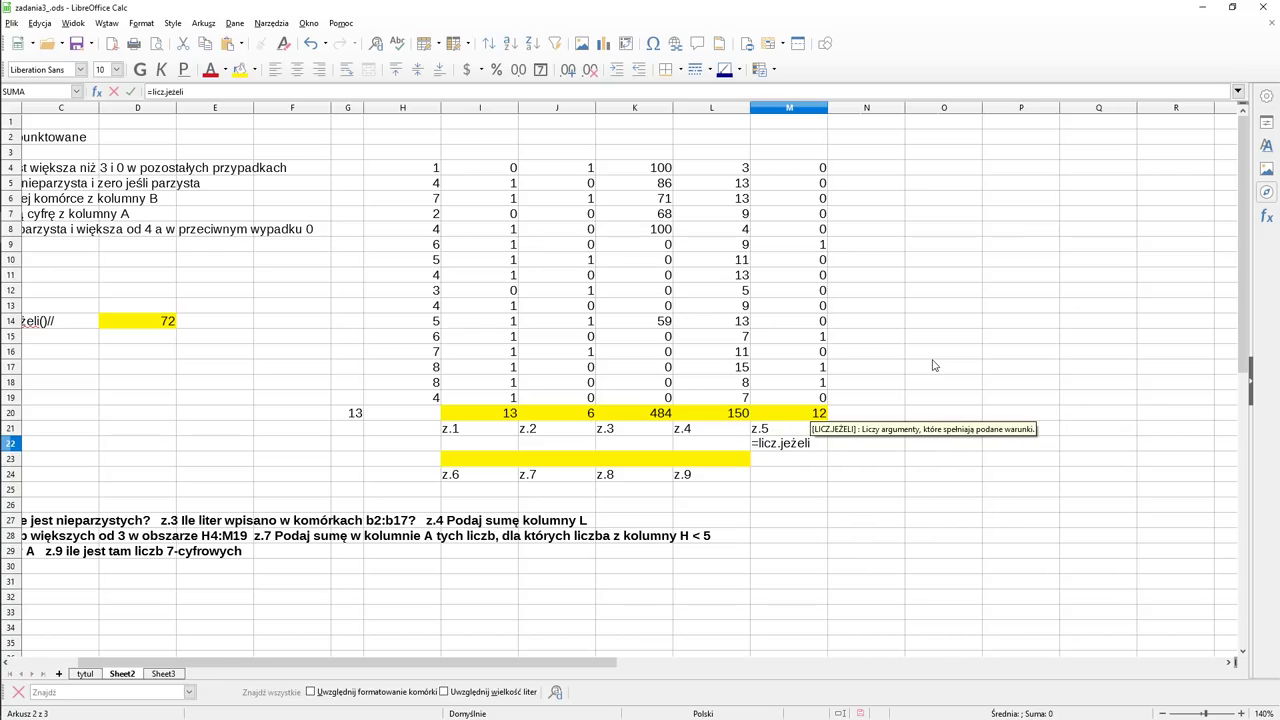
pyautogui.write('(')
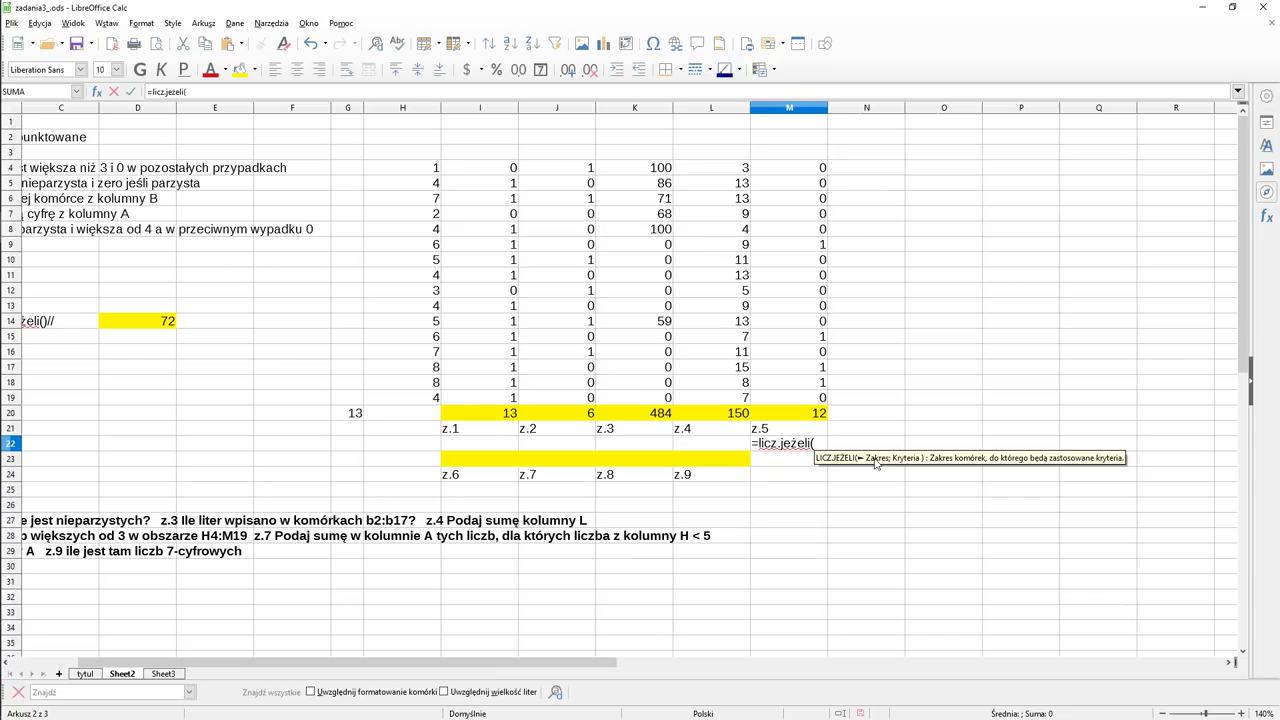
pyautogui.click(812, 176)
pyautogui.moveTo(808, 220); pyautogui.dragTo(806, 401)
pyautogui.write(';')
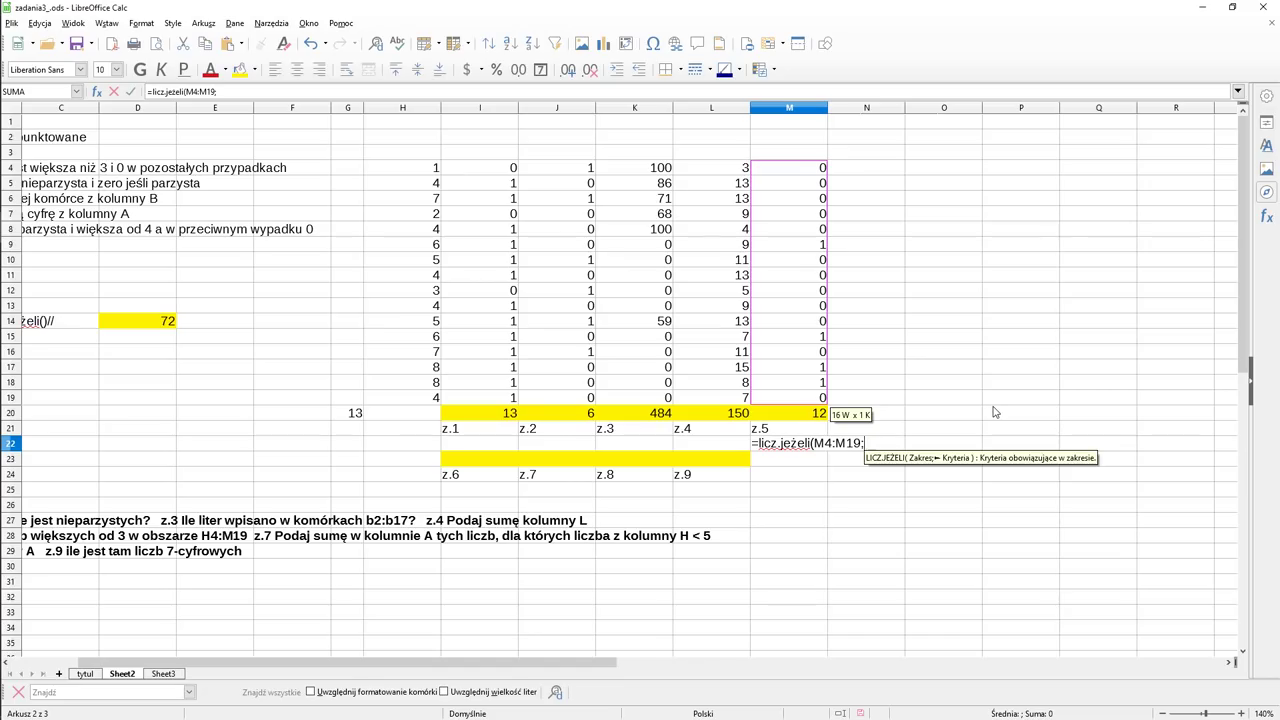
pyautogui.write('""')
pyautogui.press('Left')
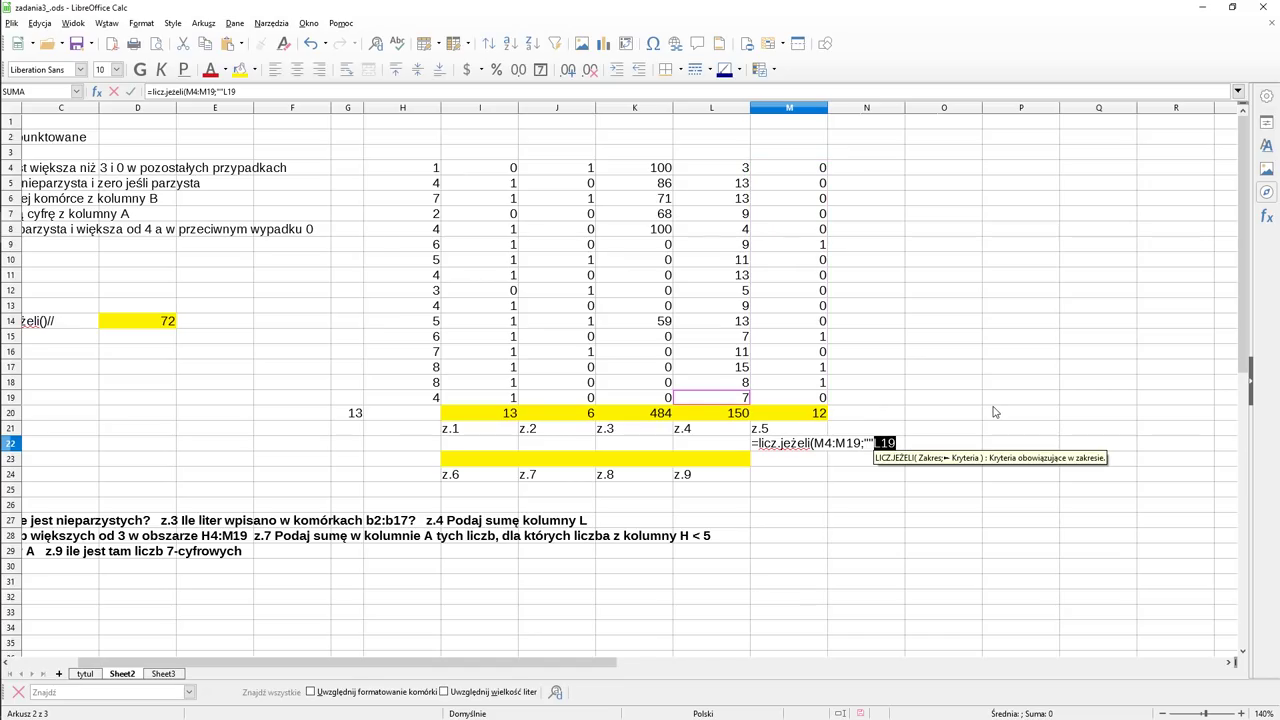
pyautogui.press('BackSpace')
pyautogui.press('Left')
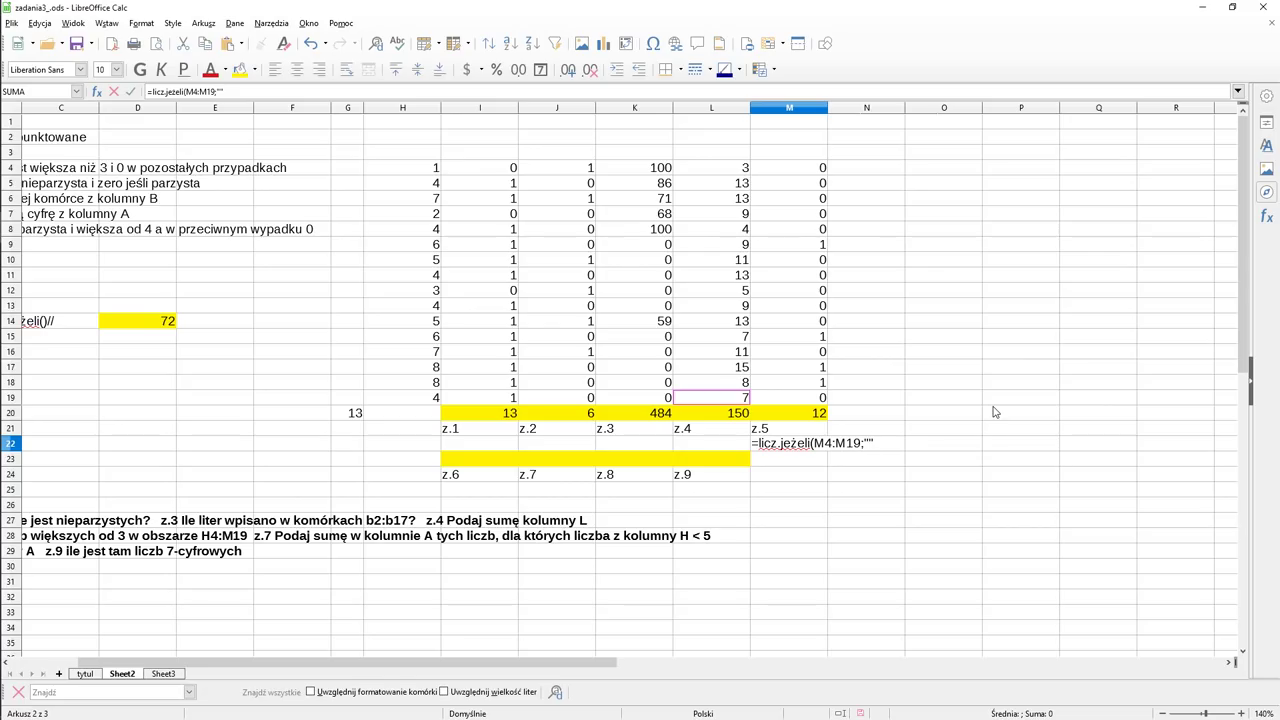
pyautogui.write('=0")')
pyautogui.press('Return')
# Step: Compare the alternative z.5 result in M22 with the answer in M20
pyautogui.press('Up')
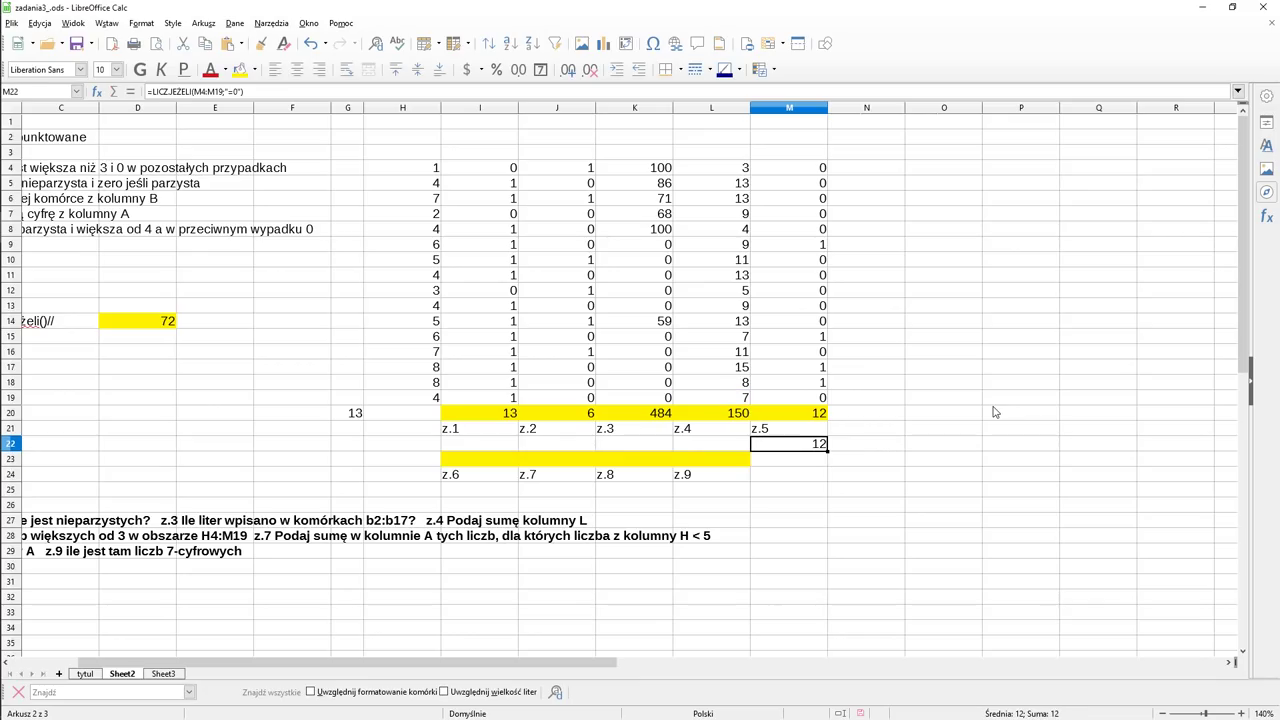
pyautogui.click(812, 421)
pyautogui.click(809, 450)
pyautogui.moveTo(529, 665); pyautogui.dragTo(461, 667)
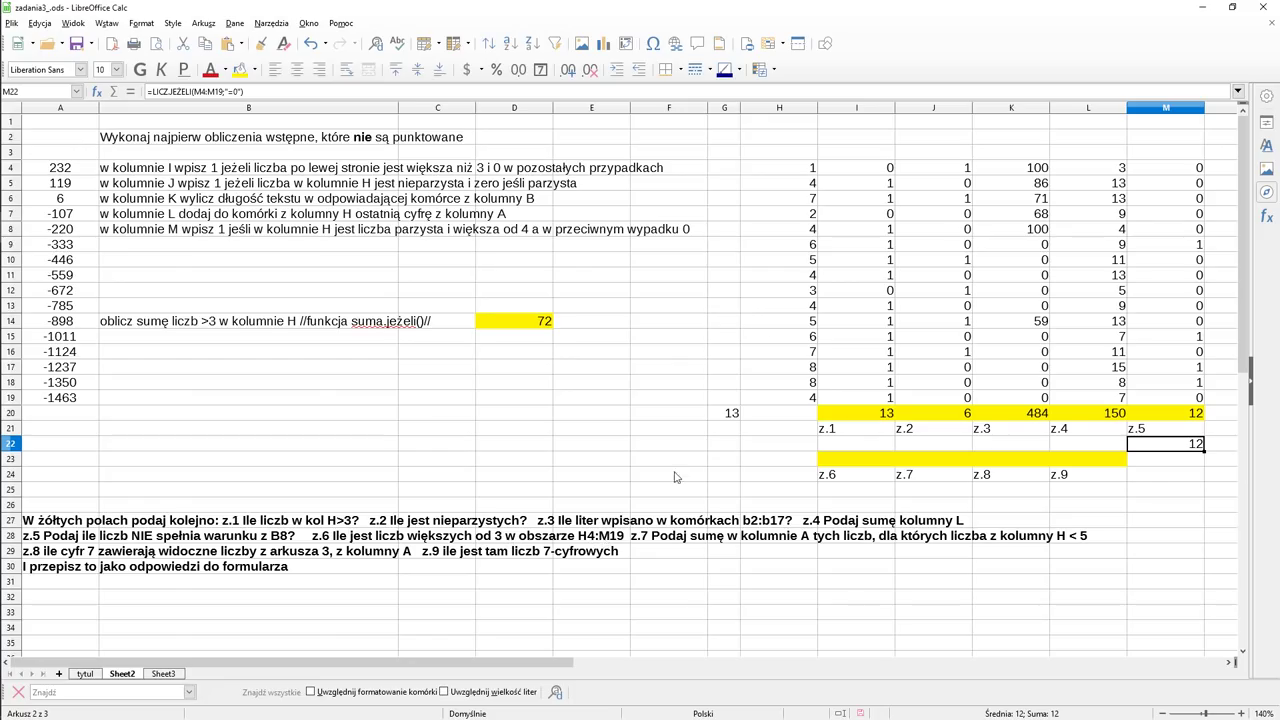
# Step: Extend the LICZ.JEŻELI range in G20 to H4:M19, keeping the criterion ">3"
pyautogui.click(789, 170)
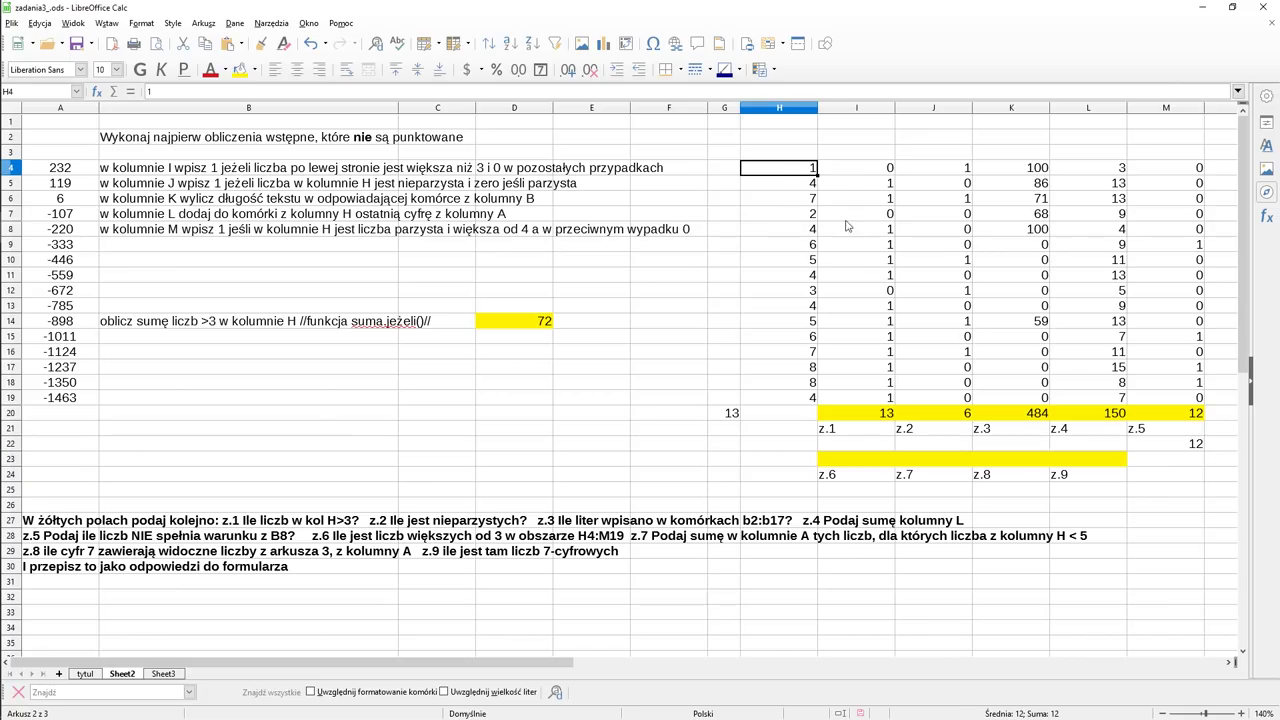
pyautogui.click(1178, 398)
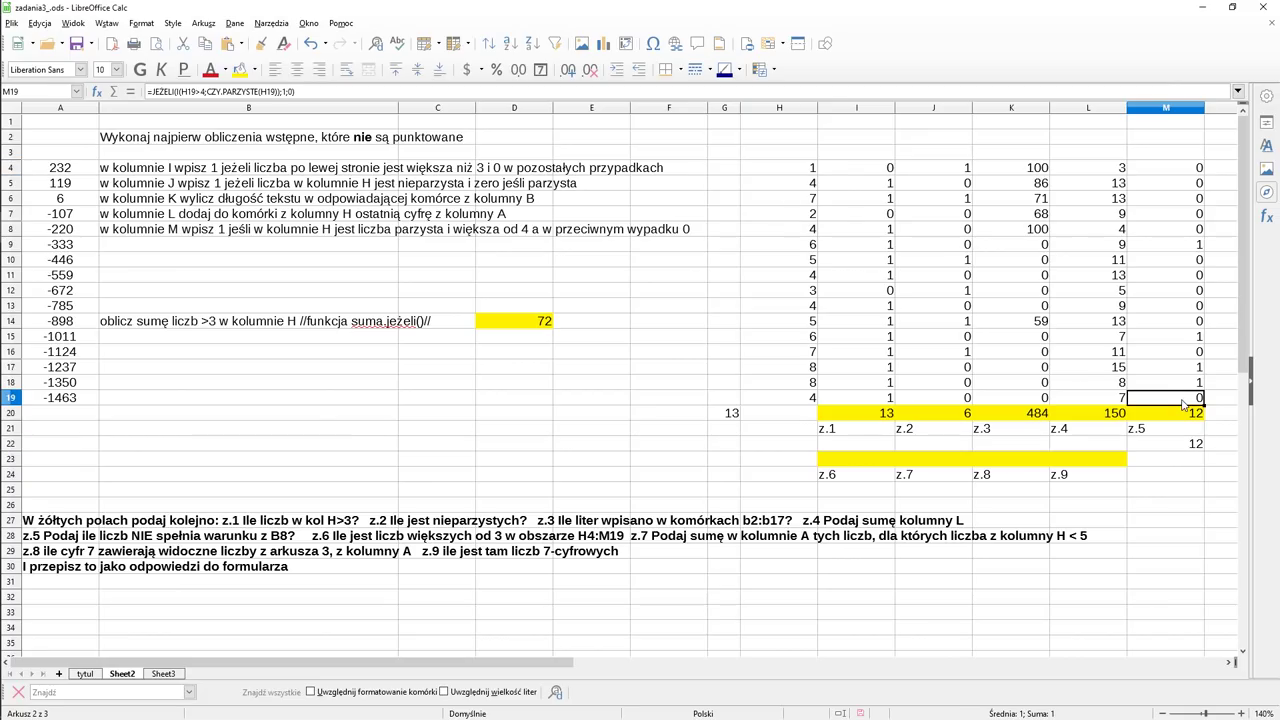
pyautogui.click(527, 323)
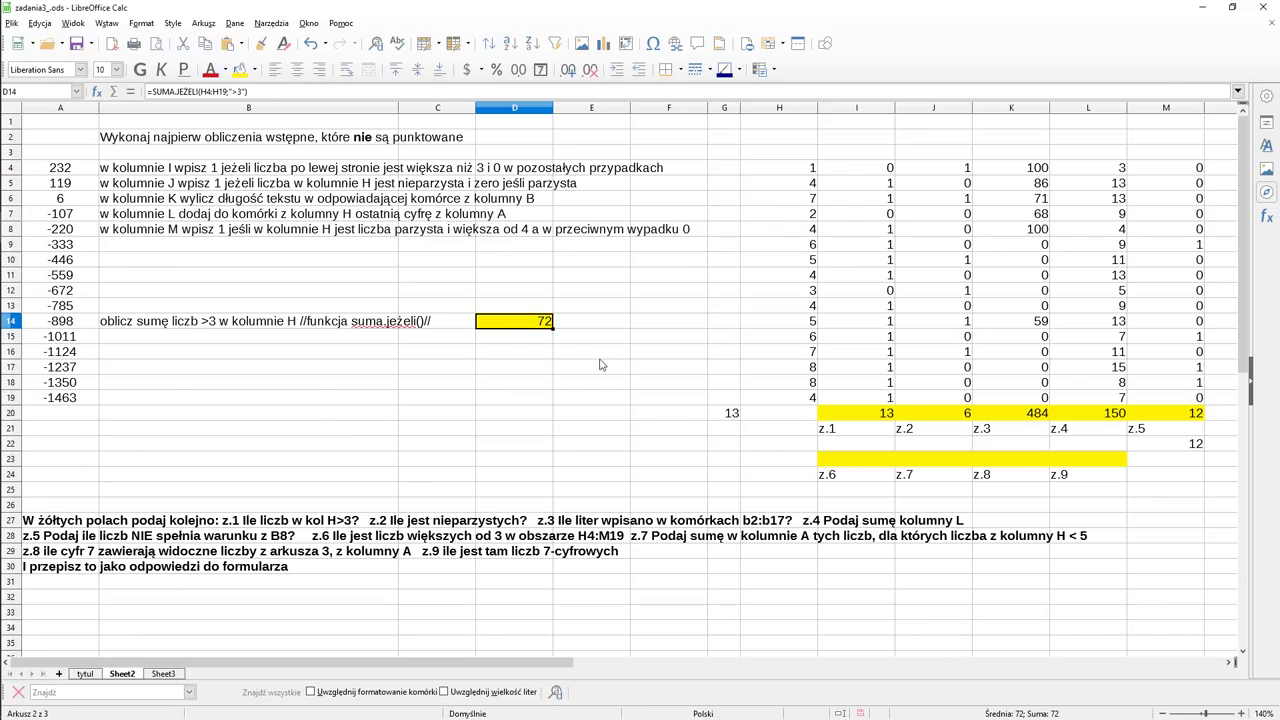
pyautogui.click(735, 413)
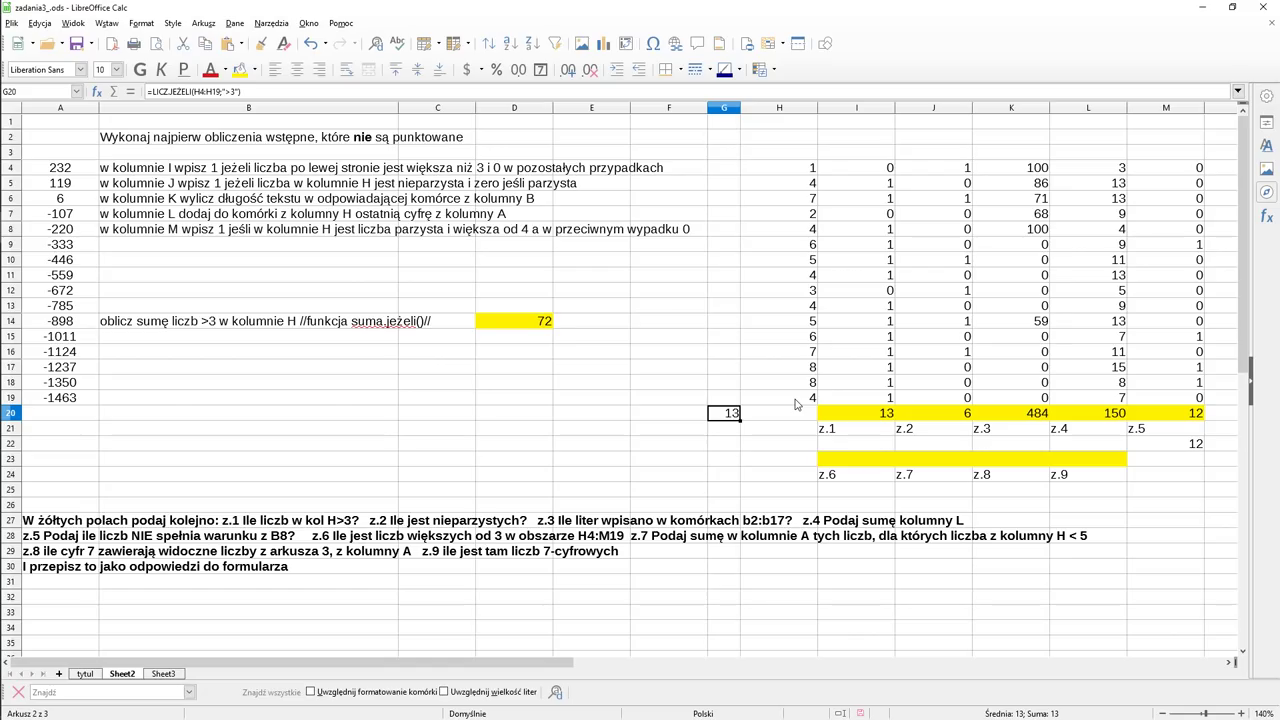
pyautogui.press('F2')
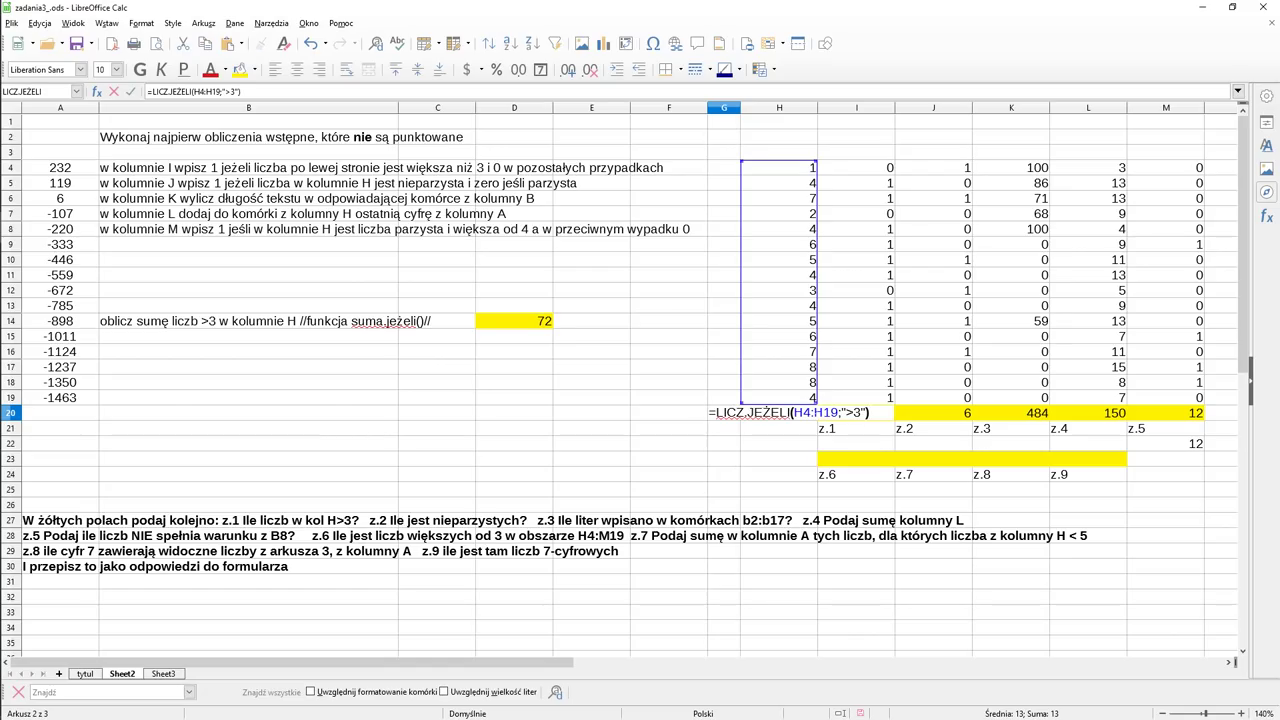
pyautogui.press('Left')
pyautogui.press('Left')
pyautogui.press('Left')
pyautogui.press('Left')
pyautogui.press('Left')
pyautogui.press('Left')
pyautogui.press('Left')
pyautogui.press('Left')
pyautogui.press('BackSpace')
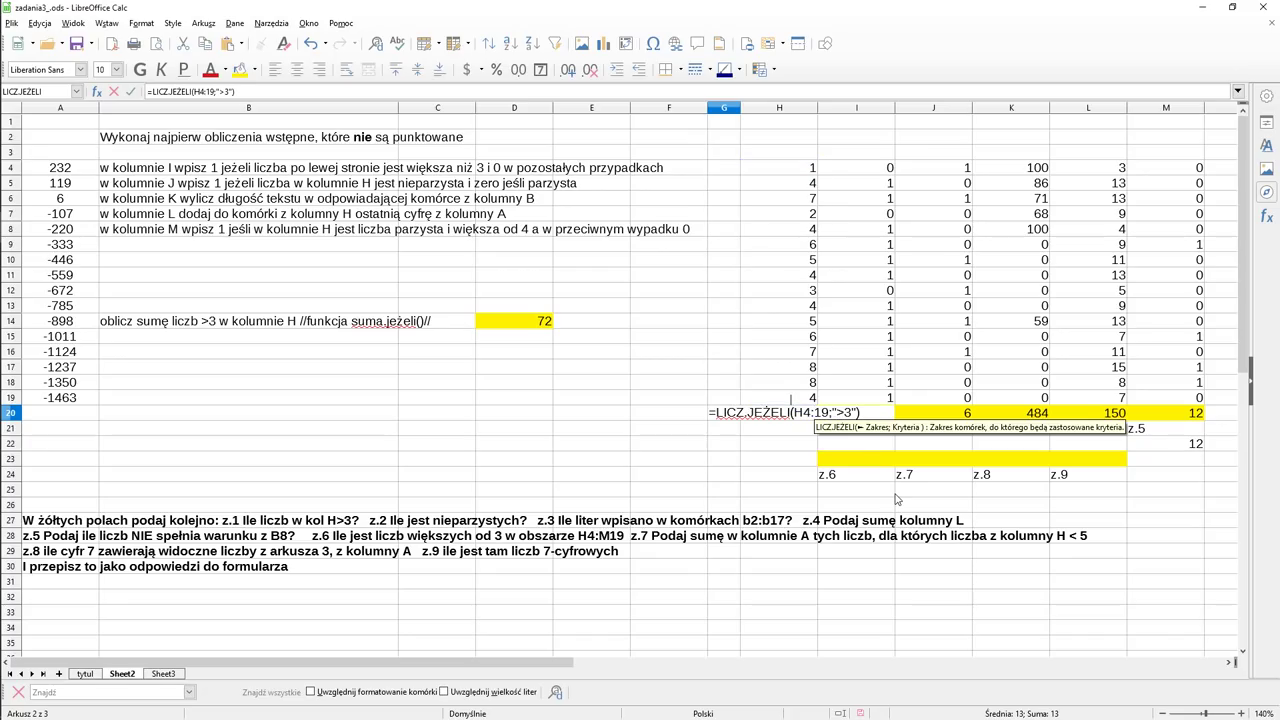
pyautogui.write('m')
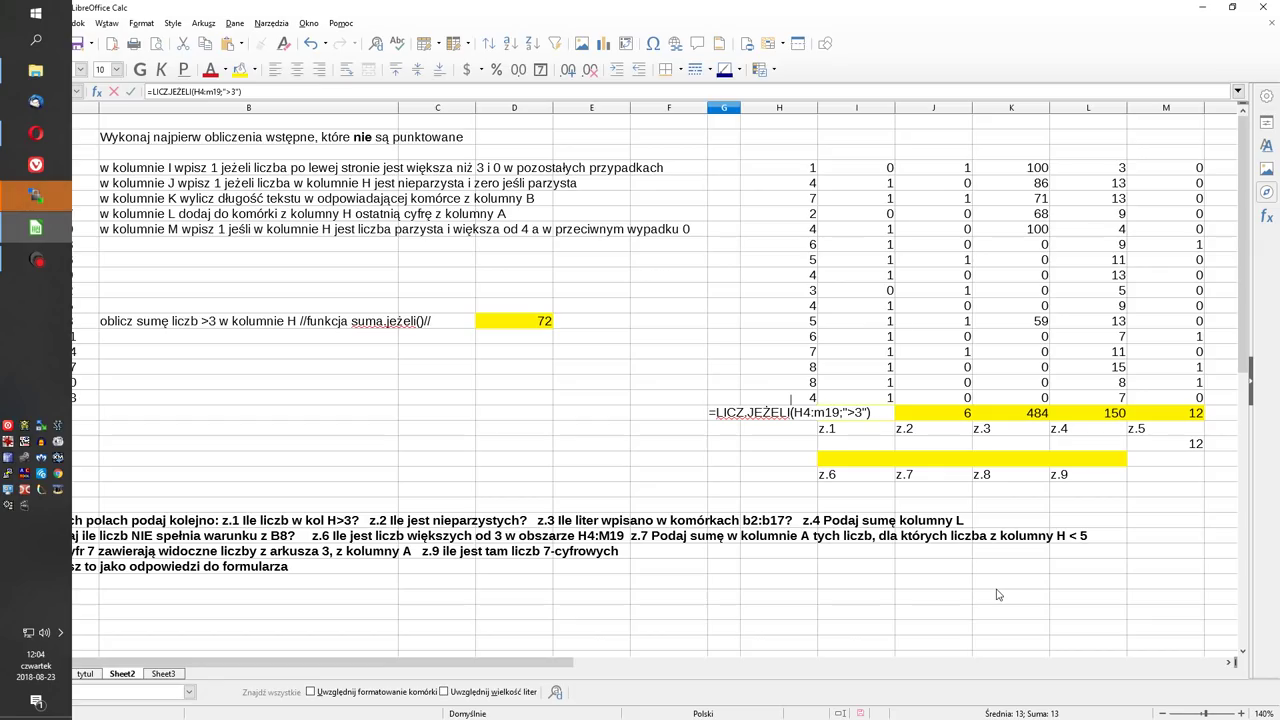
pyautogui.press('Return')
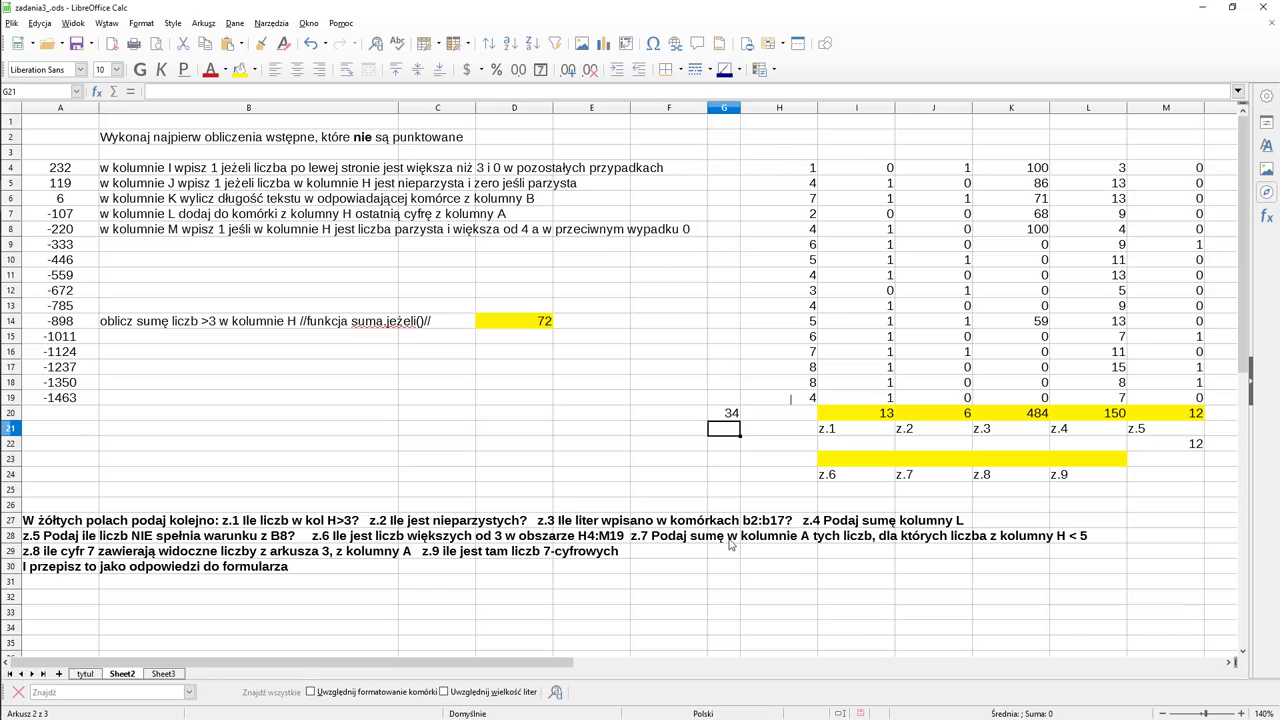
# Step: Give G20 a yellow background and copy its formula into the z.6 answer cell I23
pyautogui.click(731, 415)
pyautogui.click(239, 69)
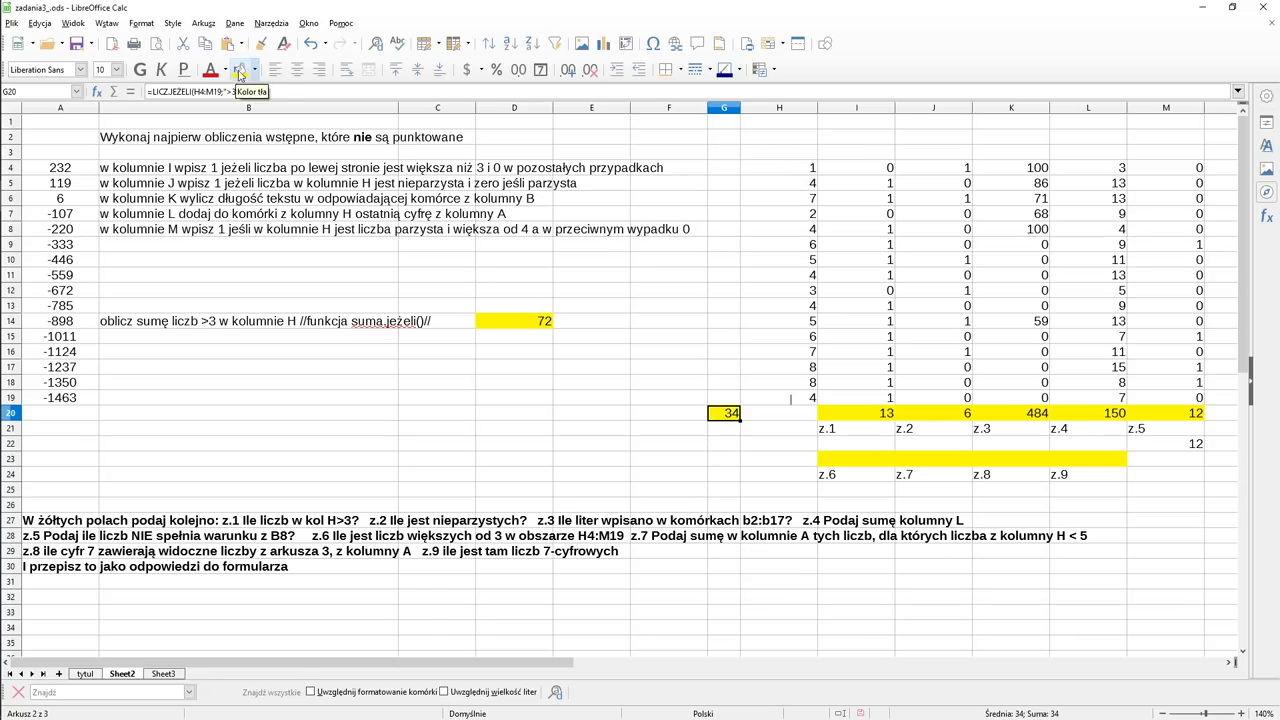
pyautogui.click(836, 466)
pyautogui.click(735, 418)
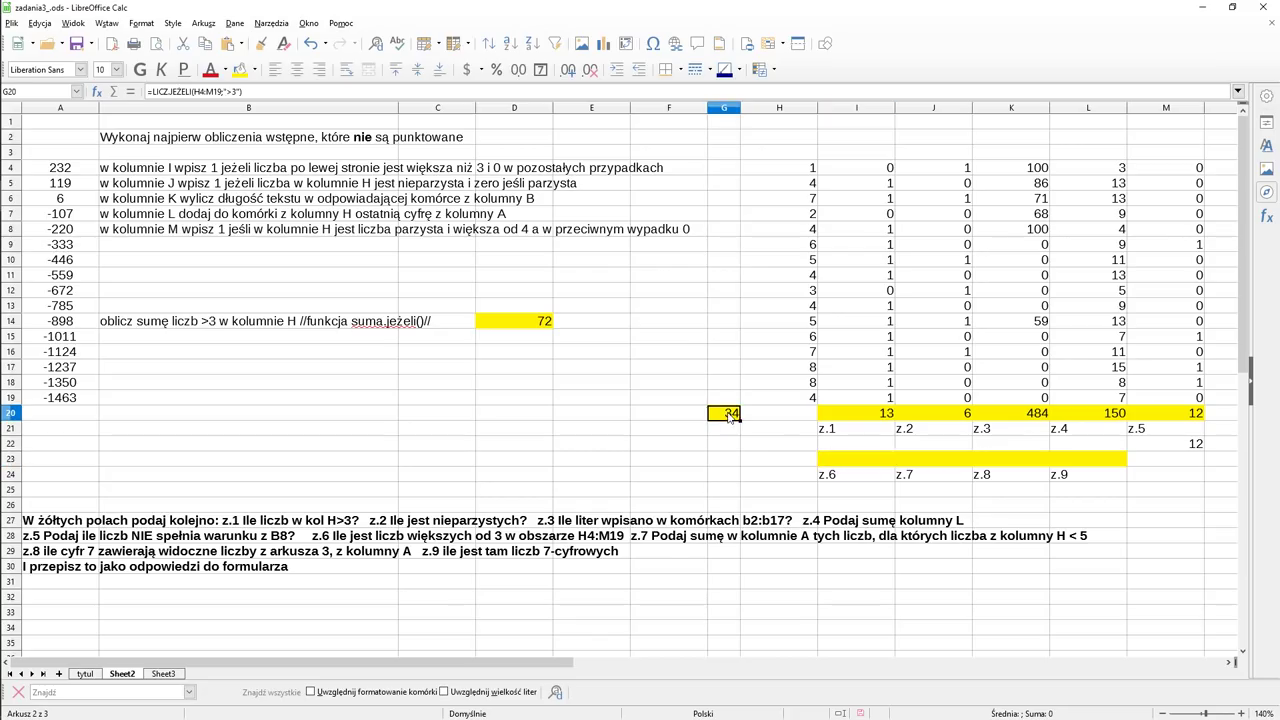
pyautogui.hotkey('ctrl', 'c')
pyautogui.click(840, 465)
pyautogui.hotkey('ctrl', 'v')
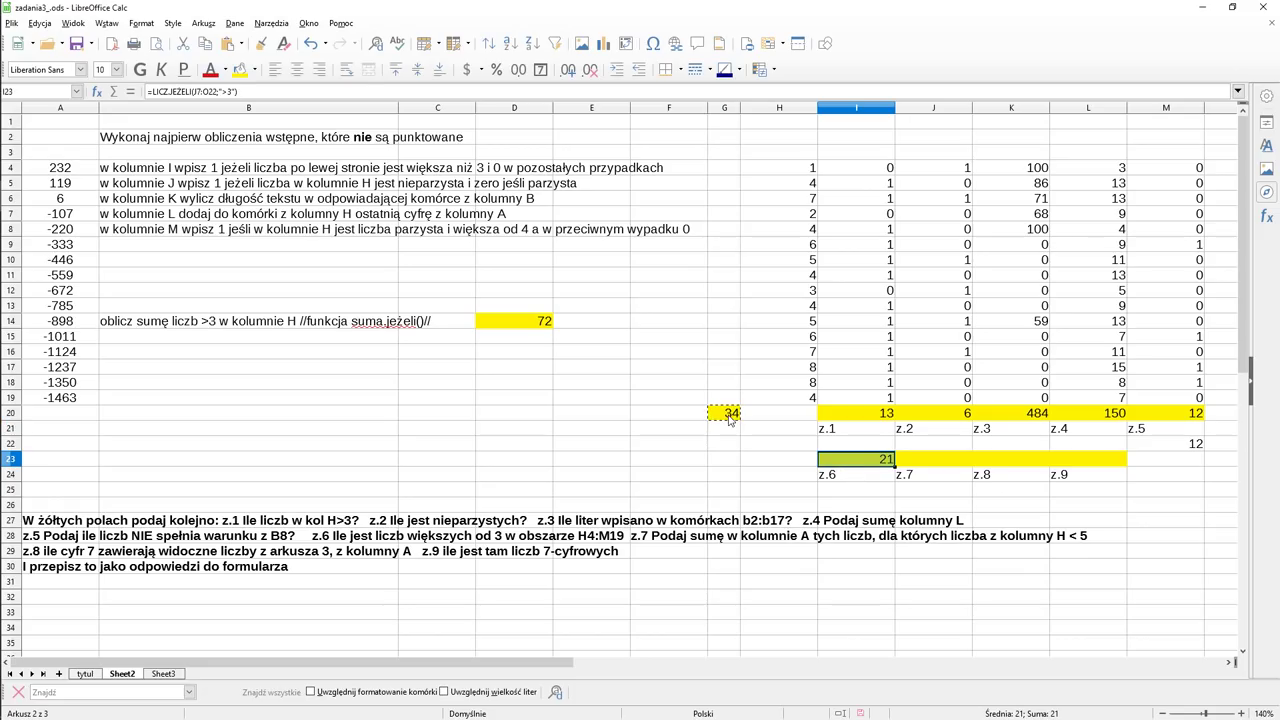
# Step: Correct the range of the pasted LICZ.JEŻELI formula in I23 to H4:M19
pyautogui.doubleClick(853, 459)
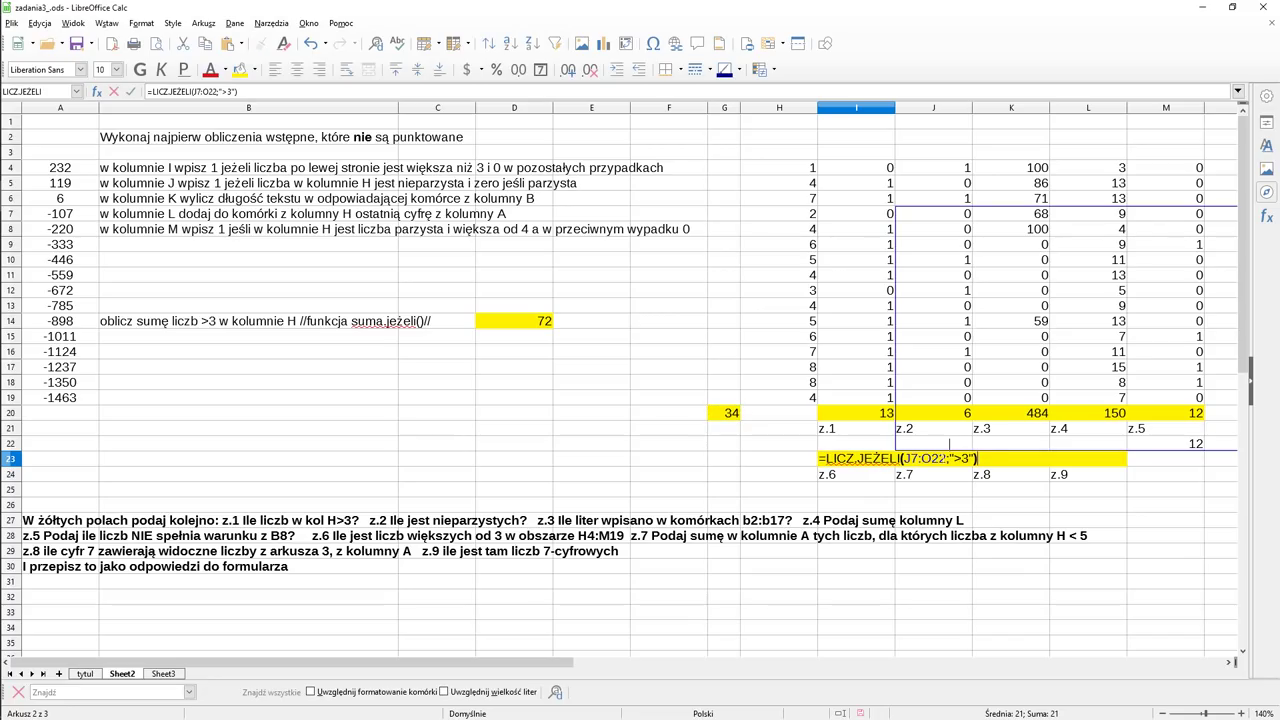
pyautogui.moveTo(947, 458); pyautogui.dragTo(904, 458)
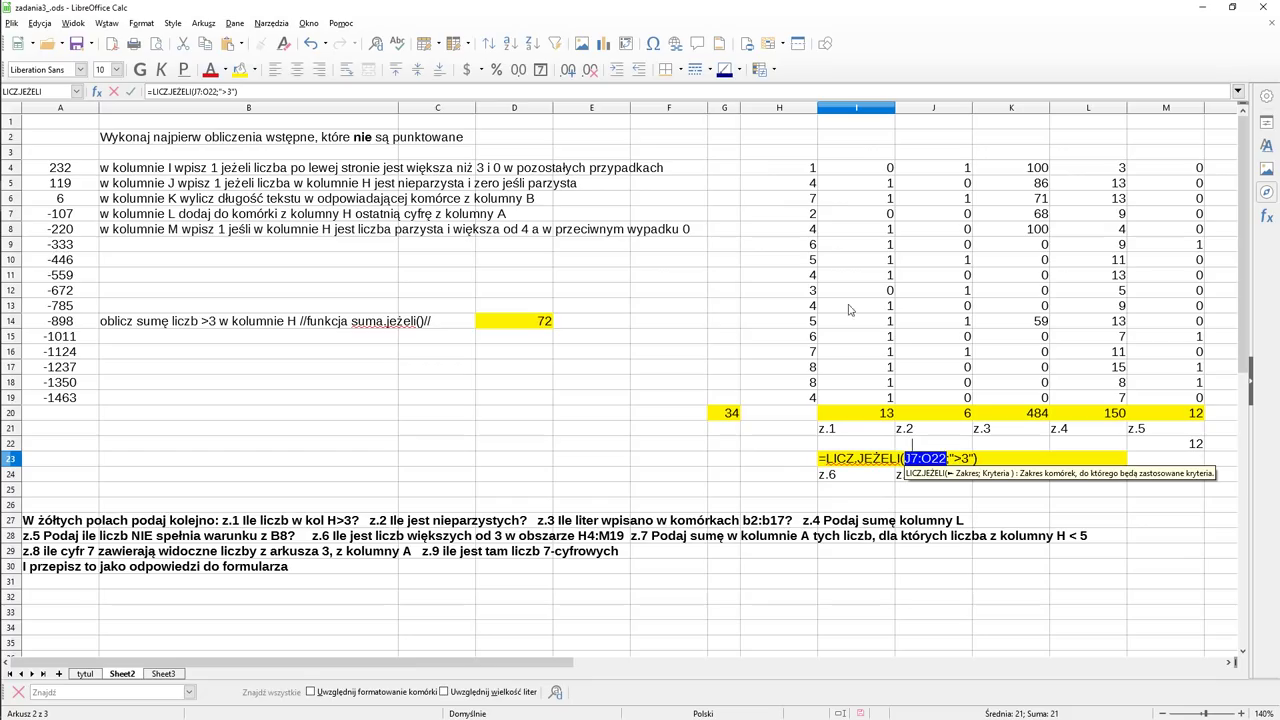
pyautogui.moveTo(800, 176); pyautogui.dragTo(1176, 401)
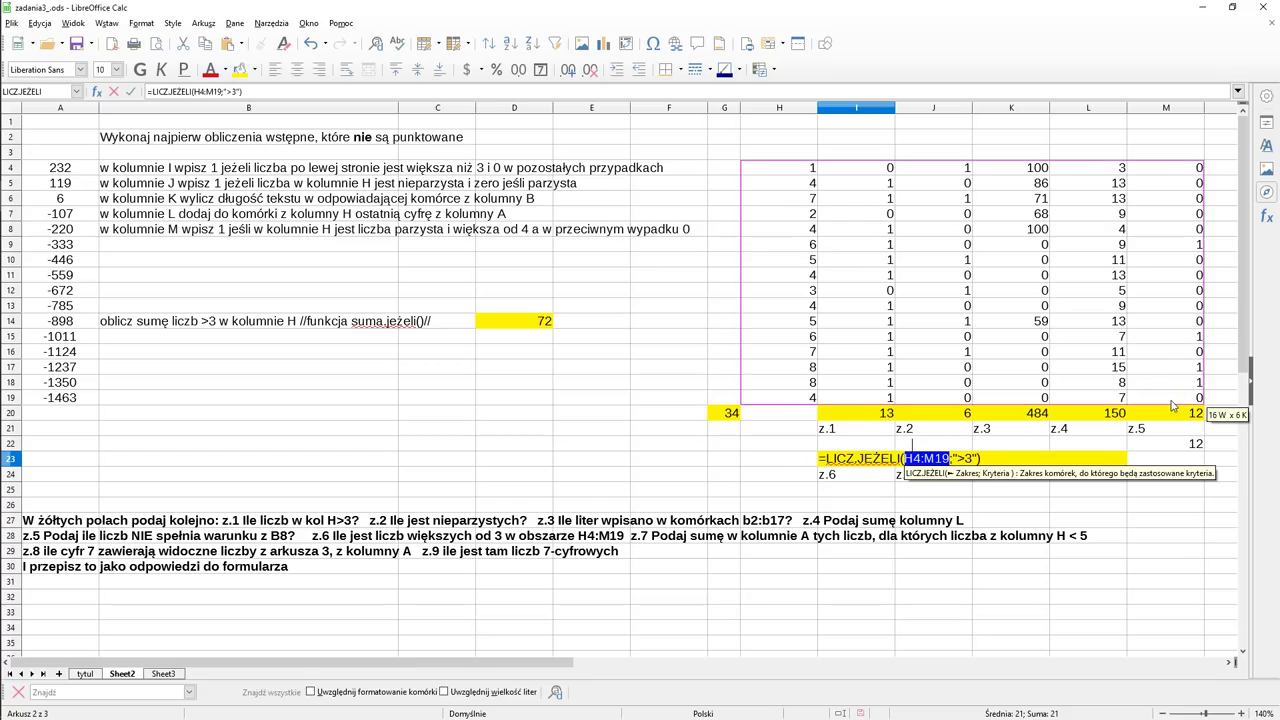
pyautogui.press('Return')
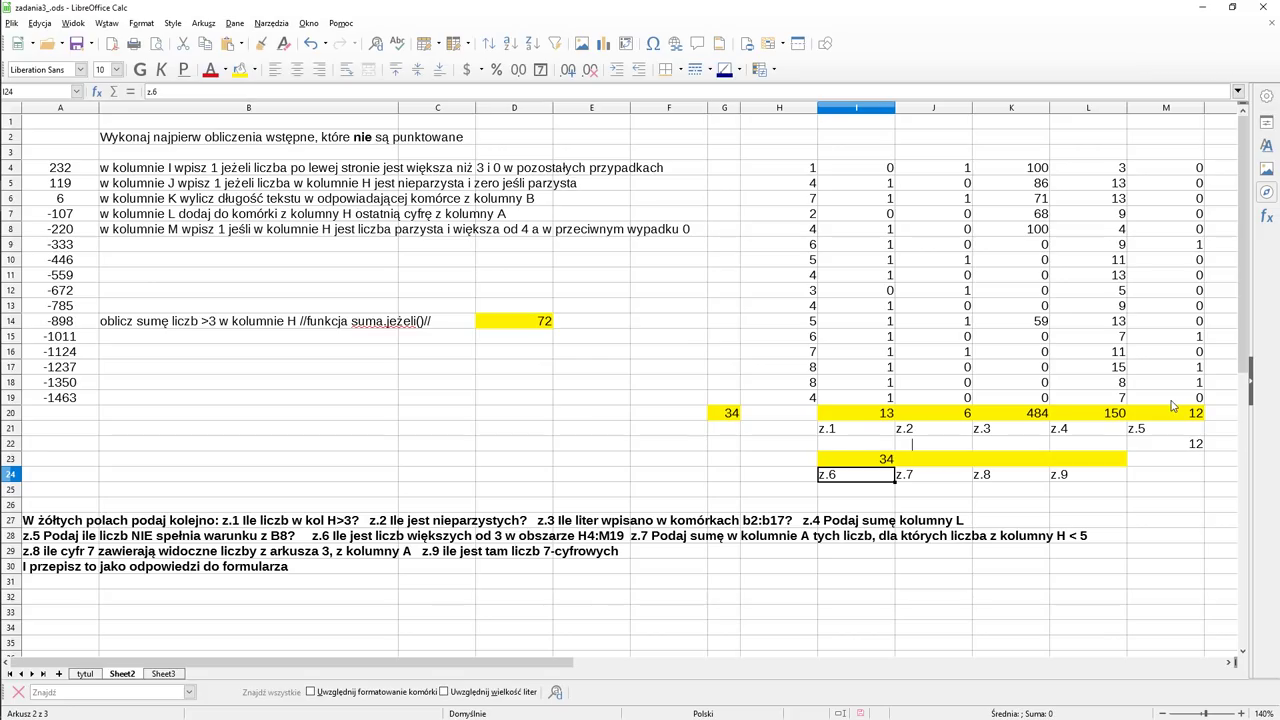
pyautogui.press('Up')
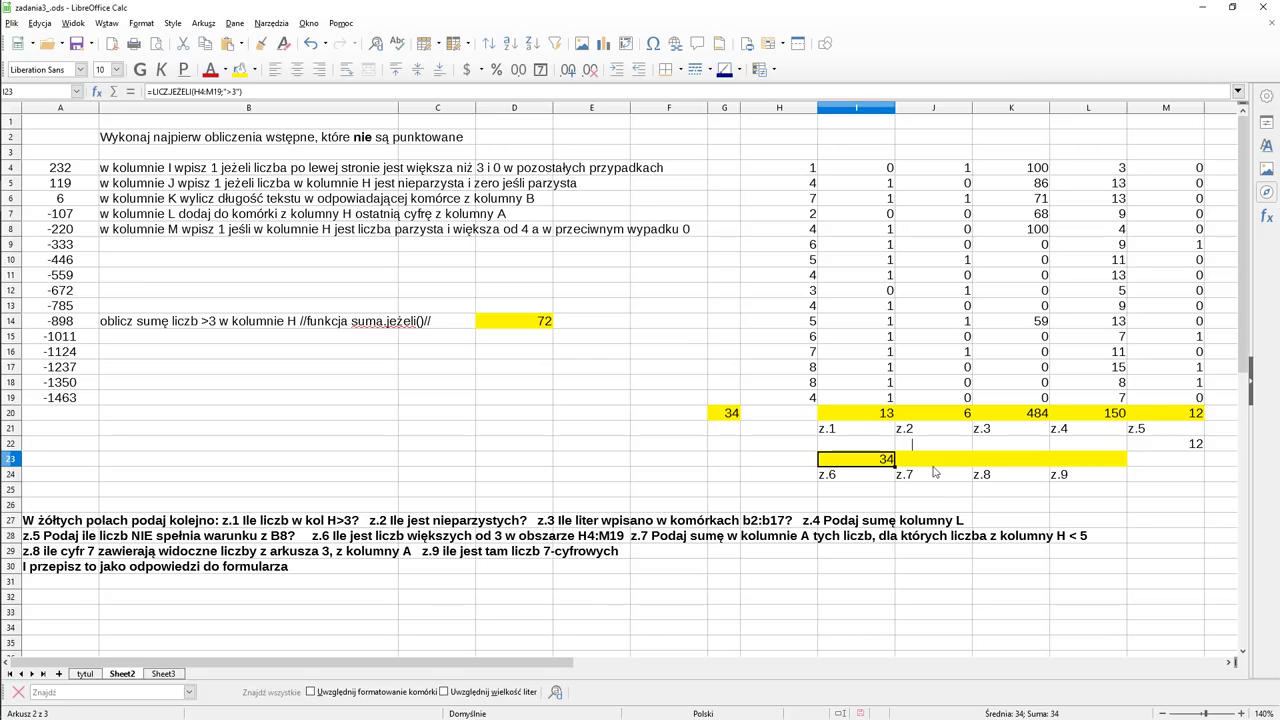
# Step: Check row by row which column A numbers belong to column H values below 5 for z.7
pyautogui.click(935, 461)
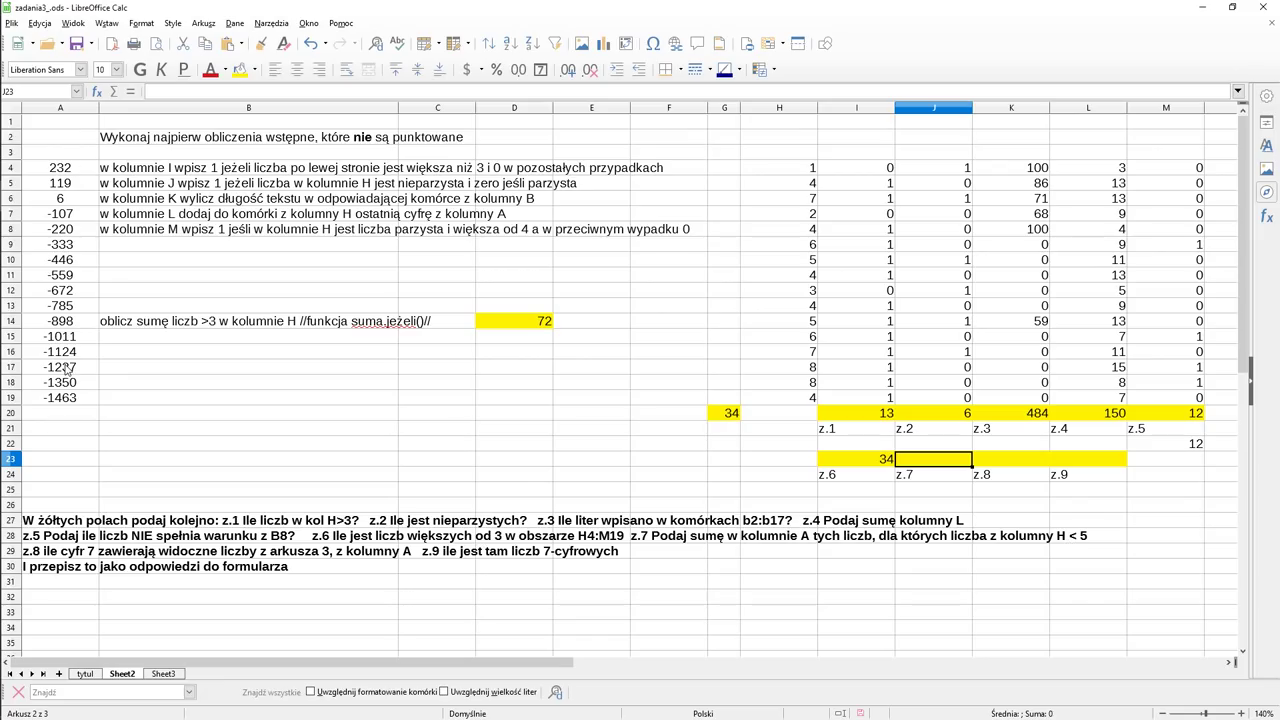
pyautogui.click(781, 171)
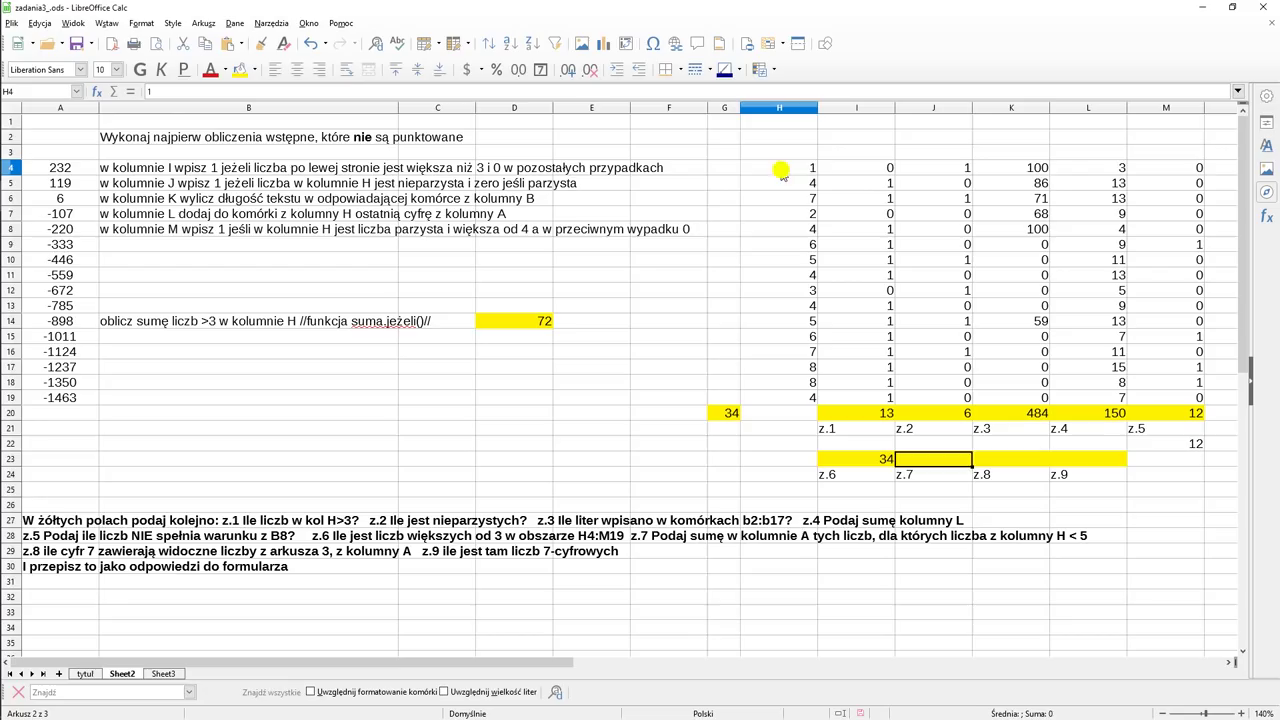
pyautogui.click(88, 171)
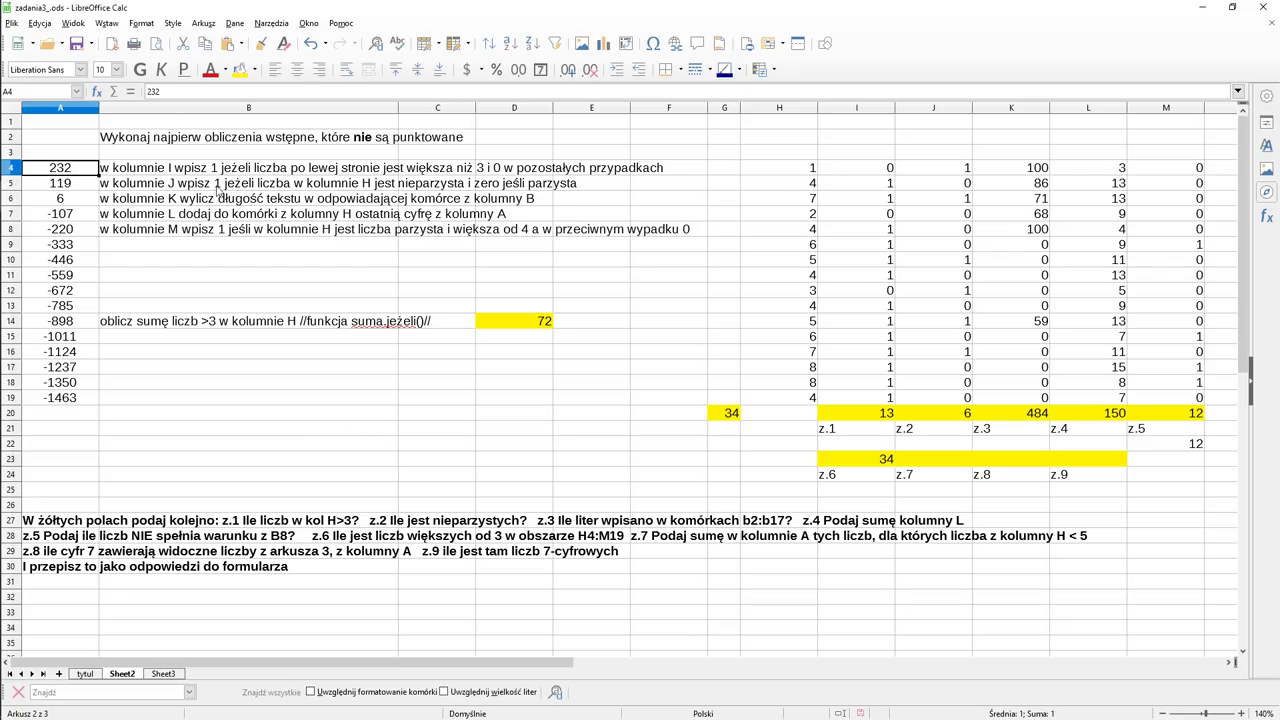
pyautogui.click(776, 188)
pyautogui.press('Home')
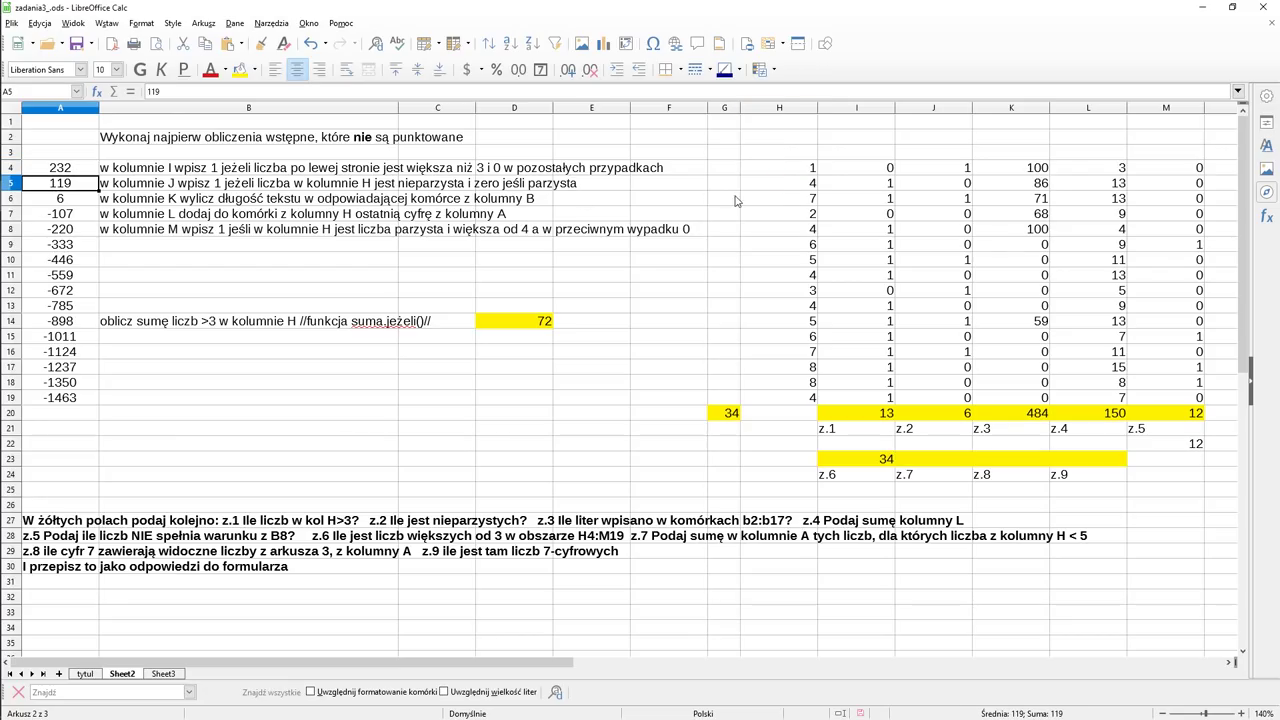
pyautogui.click(754, 201)
pyautogui.press('Return')
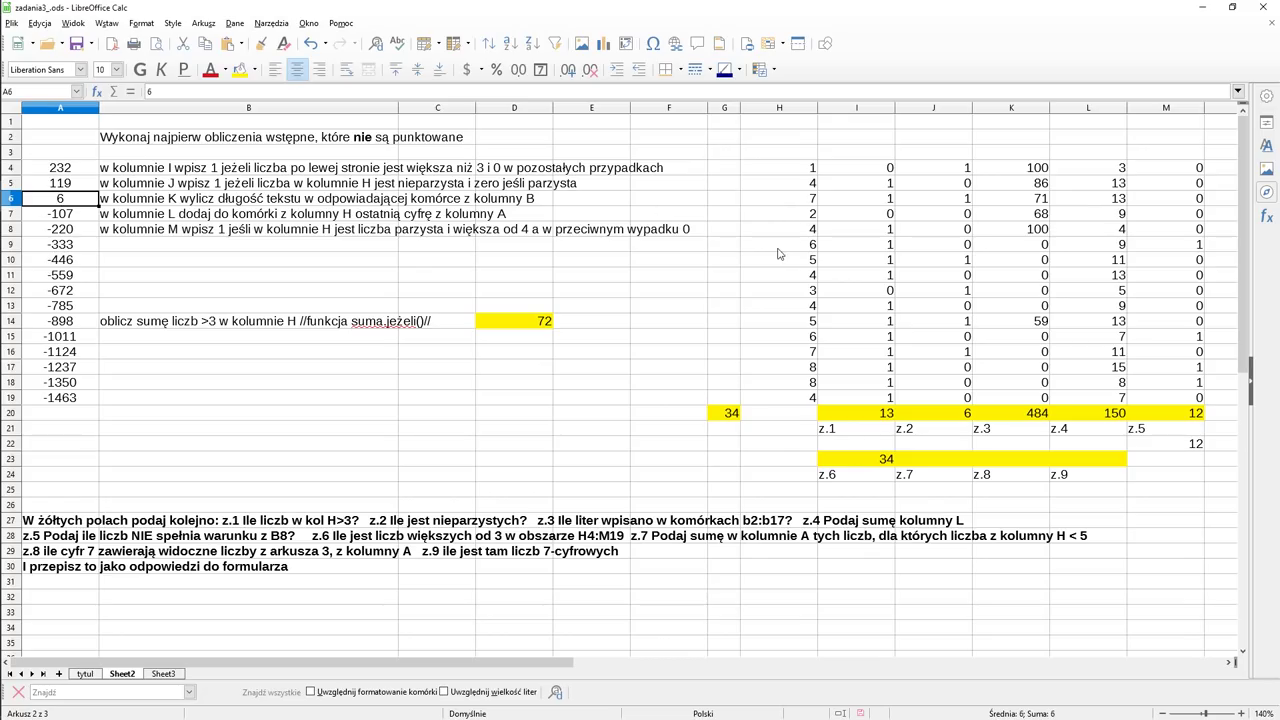
pyautogui.click(780, 250)
pyautogui.click(87, 246)
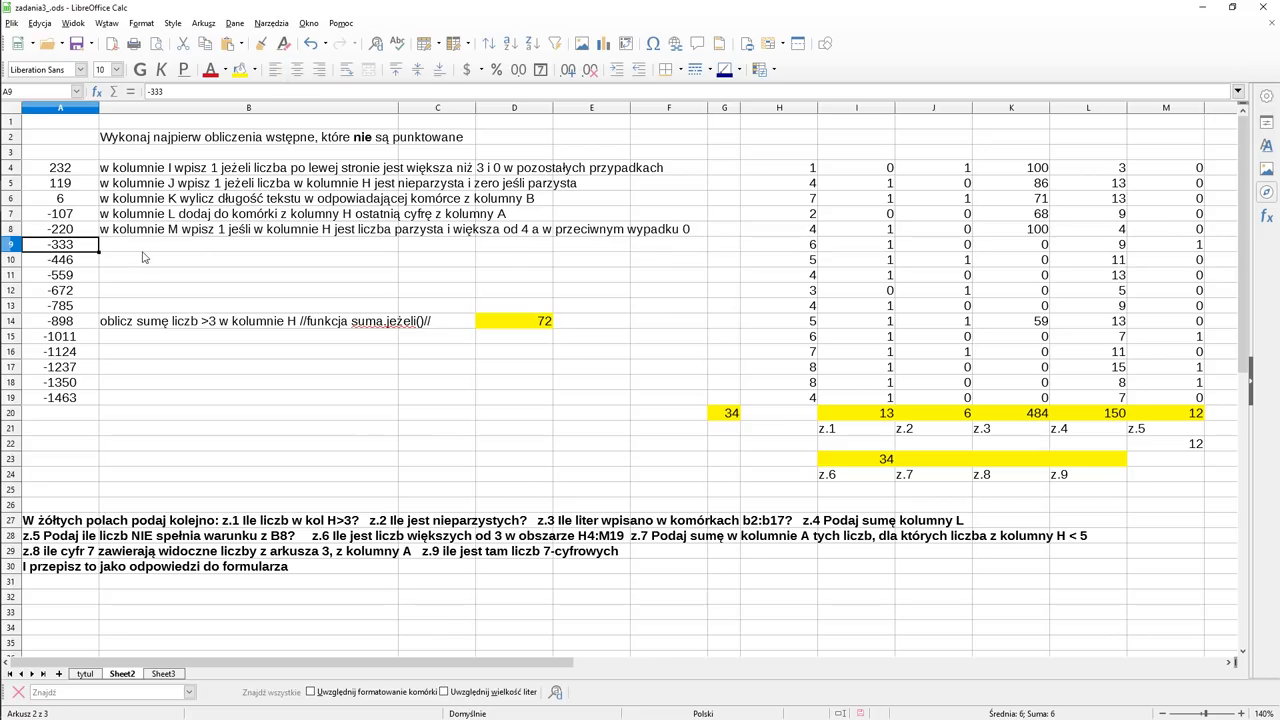
pyautogui.click(774, 263)
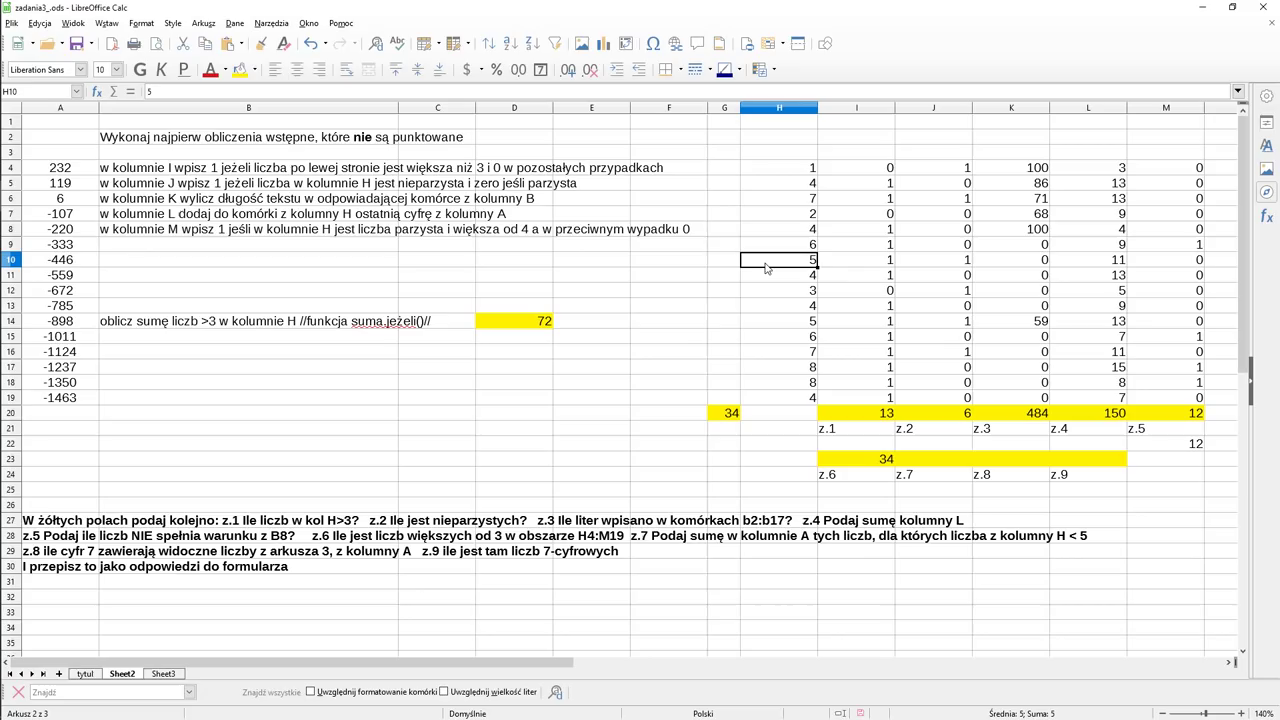
pyautogui.click(70, 262)
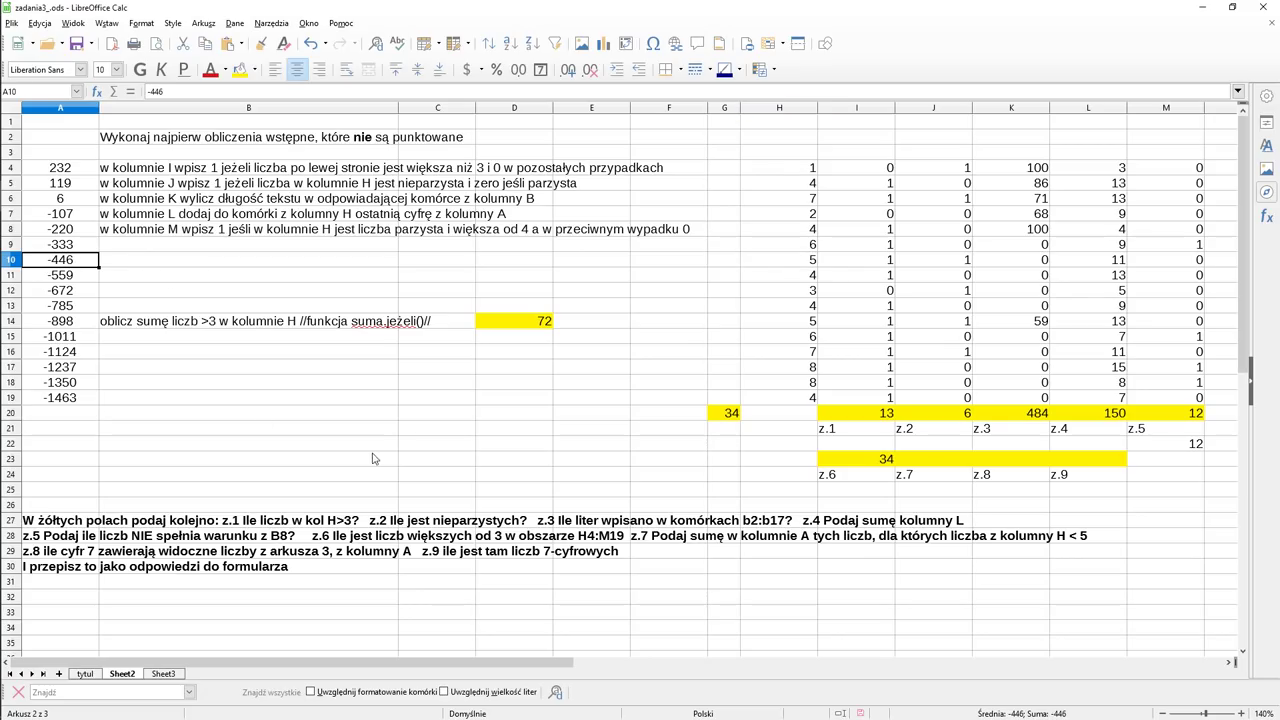
# Step: Enter =SUMA.JEŻELI(H4:H19;"<5";A4:A19) in J23 as the z.7 answer
pyautogui.click(926, 462)
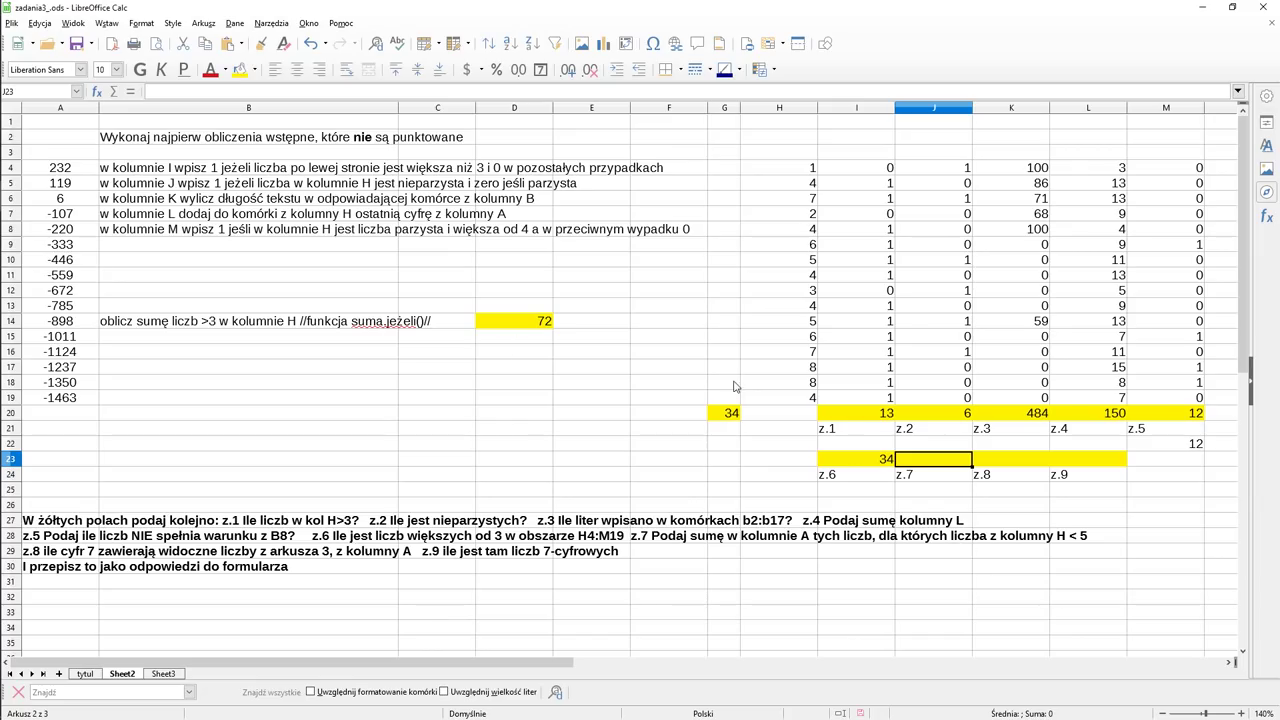
pyautogui.write('=')
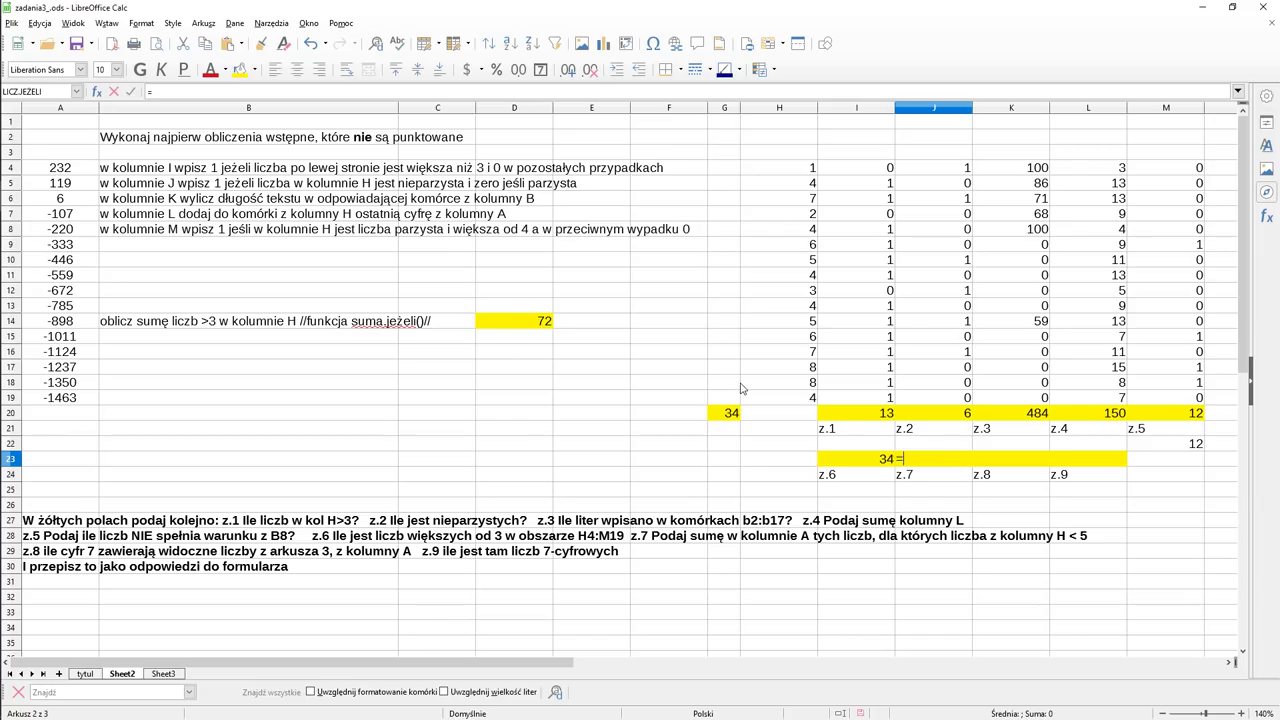
pyautogui.write('suma')
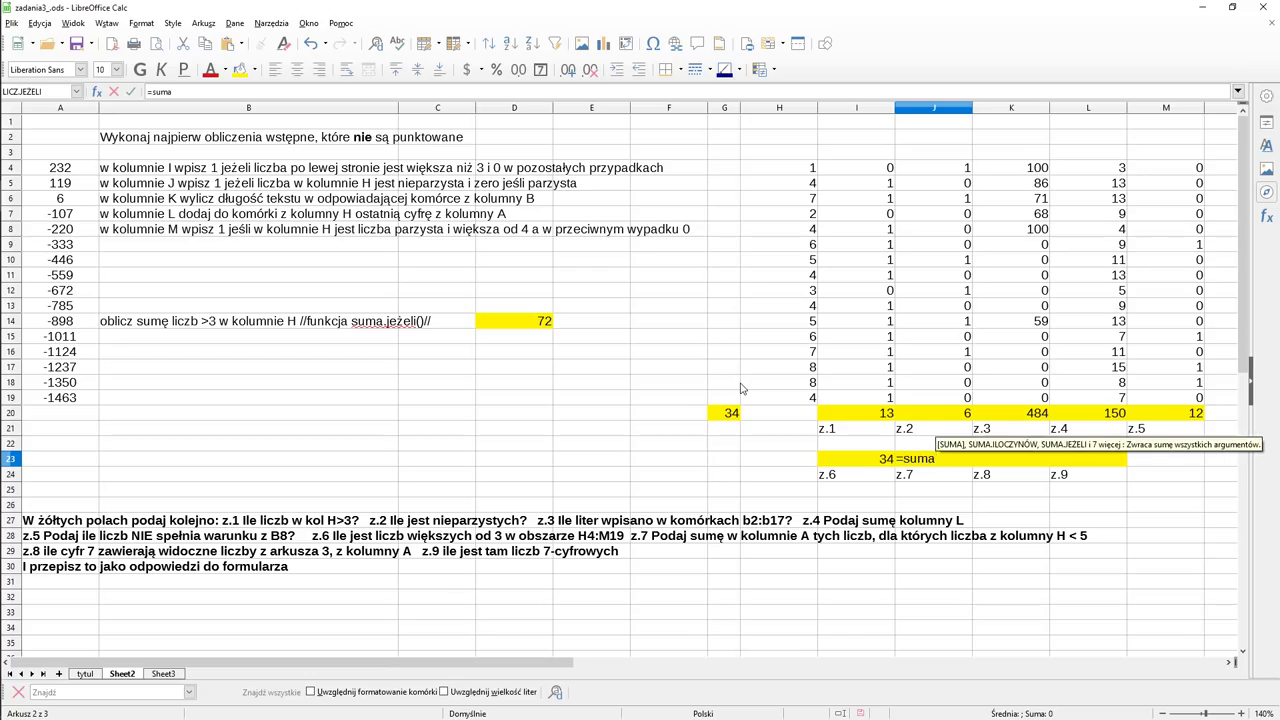
pyautogui.write('.jeżeli')
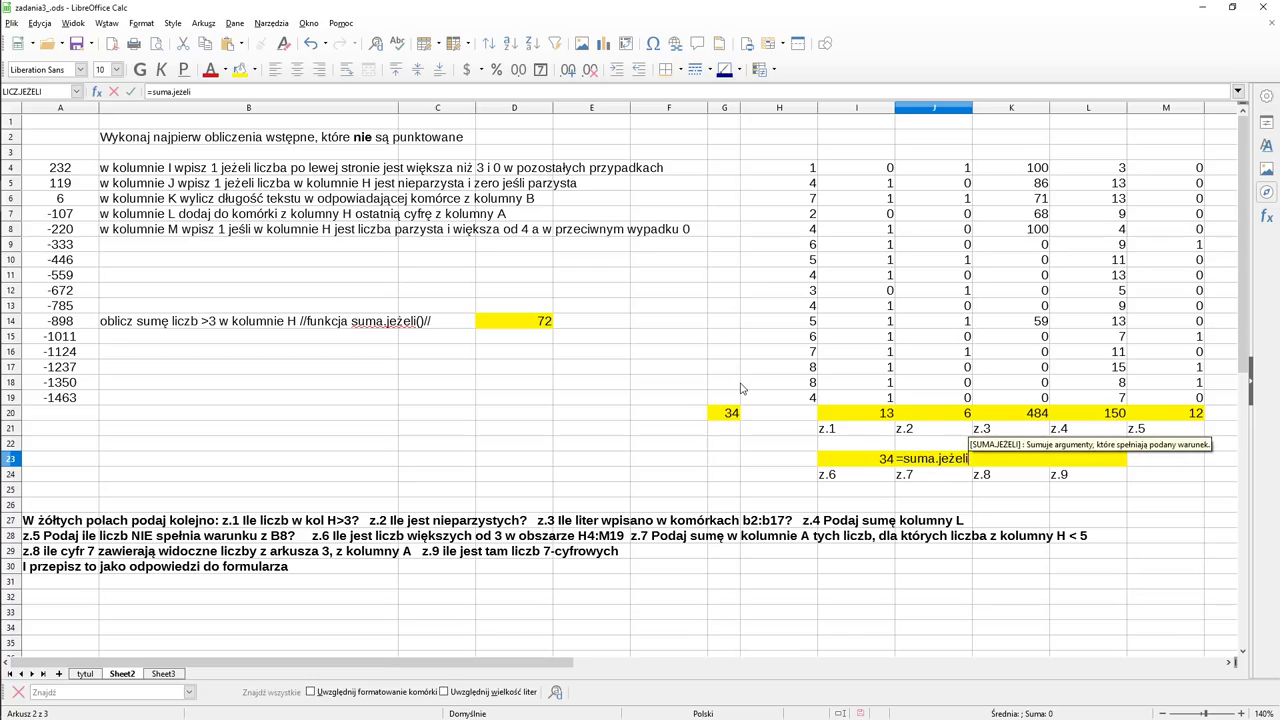
pyautogui.write('(')
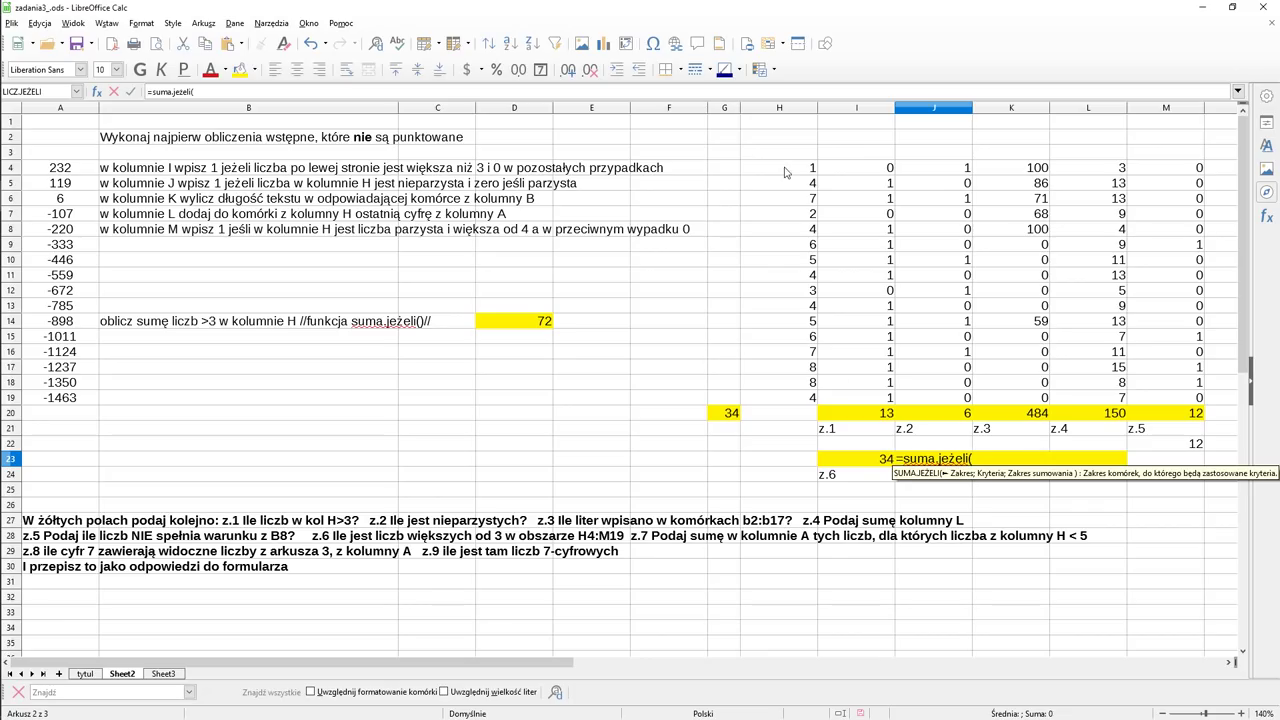
pyautogui.moveTo(789, 168); pyautogui.dragTo(785, 398)
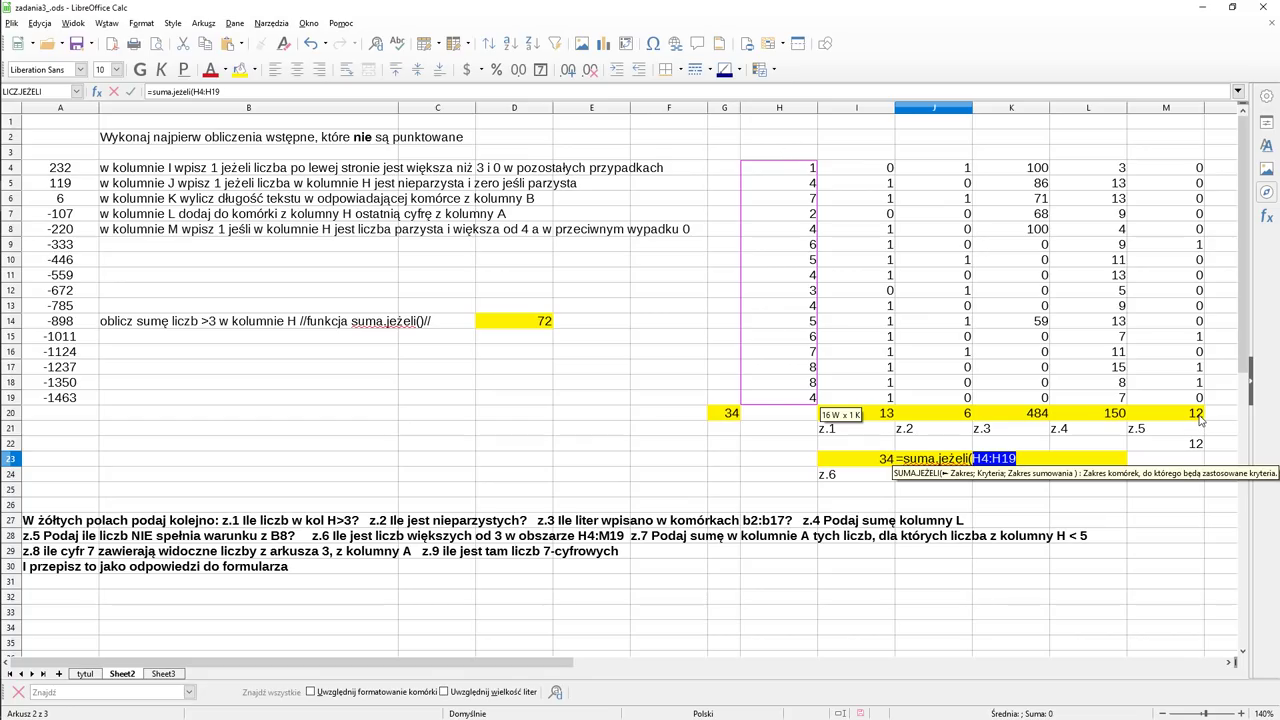
pyautogui.write(';"')
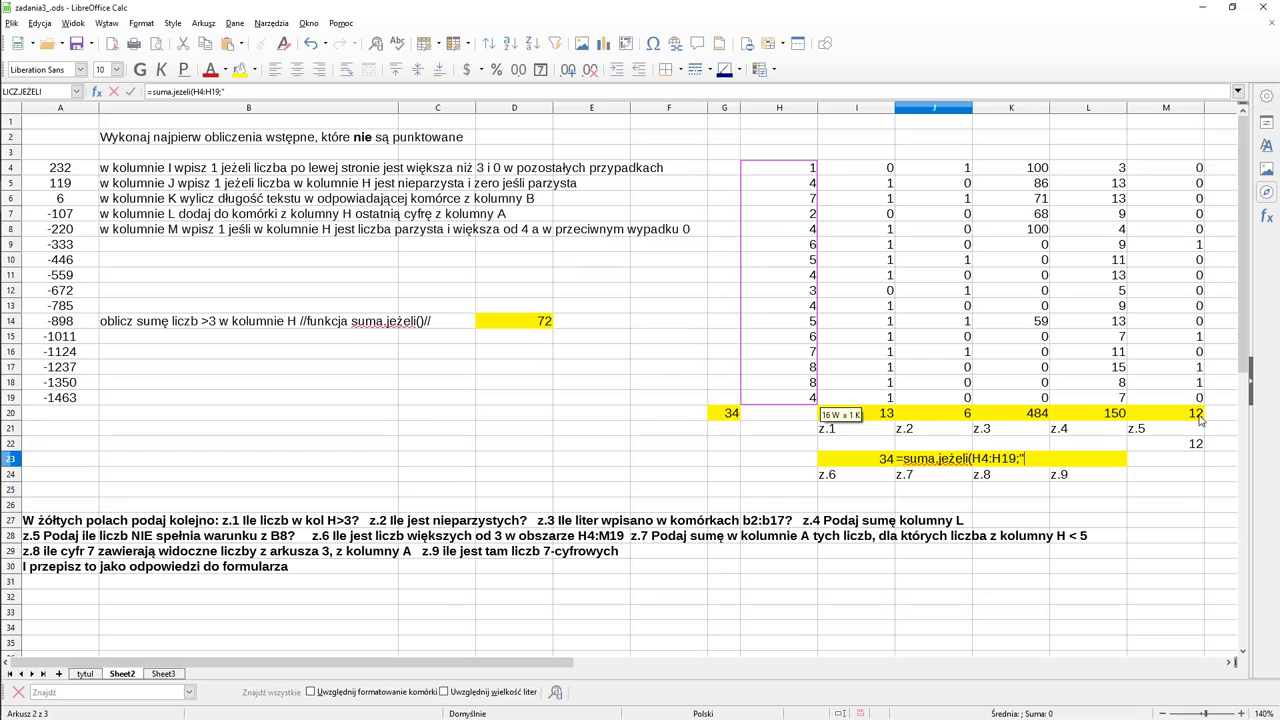
pyautogui.write('<5"')
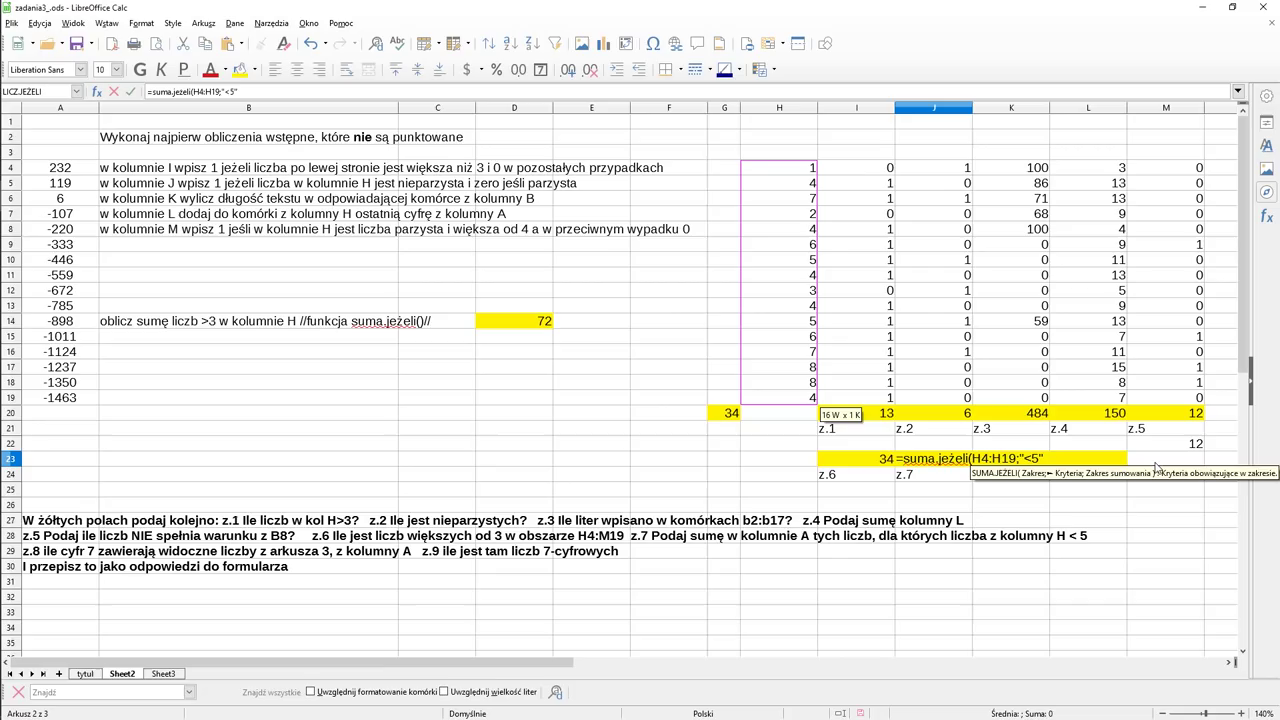
pyautogui.write(';')
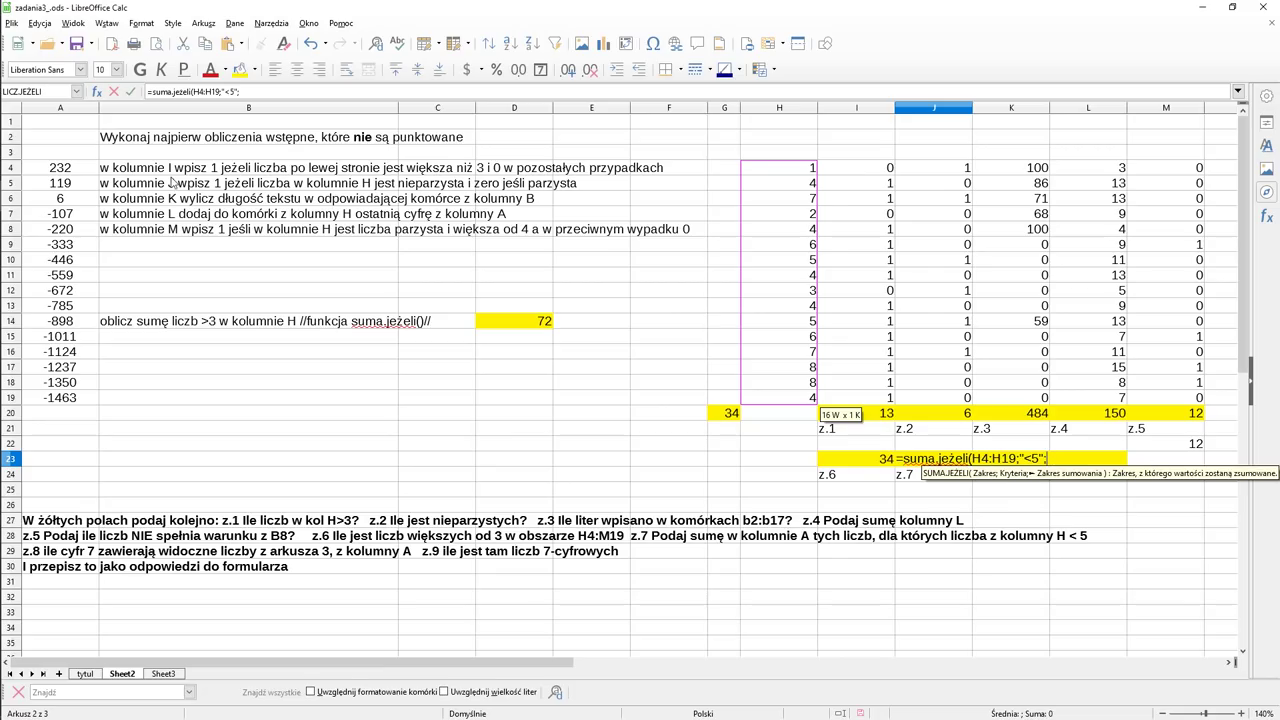
pyautogui.click(84, 170)
pyautogui.moveTo(78, 278); pyautogui.dragTo(74, 398)
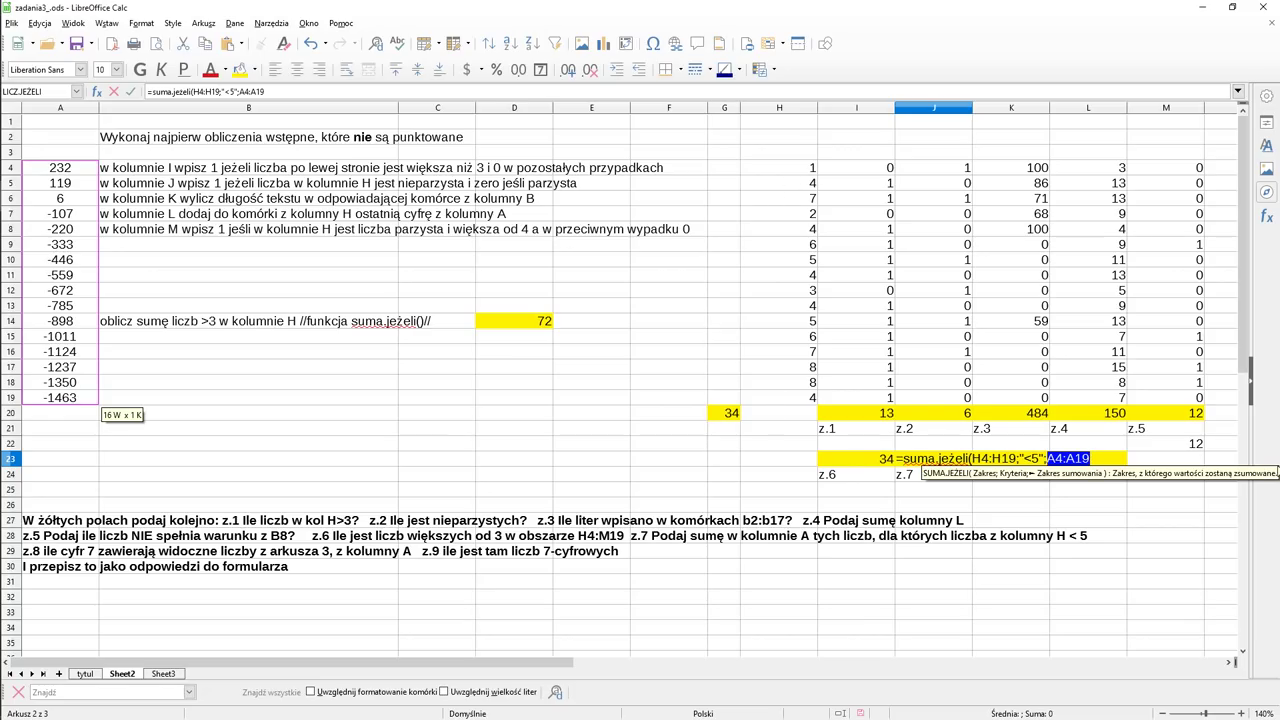
pyautogui.write(')')
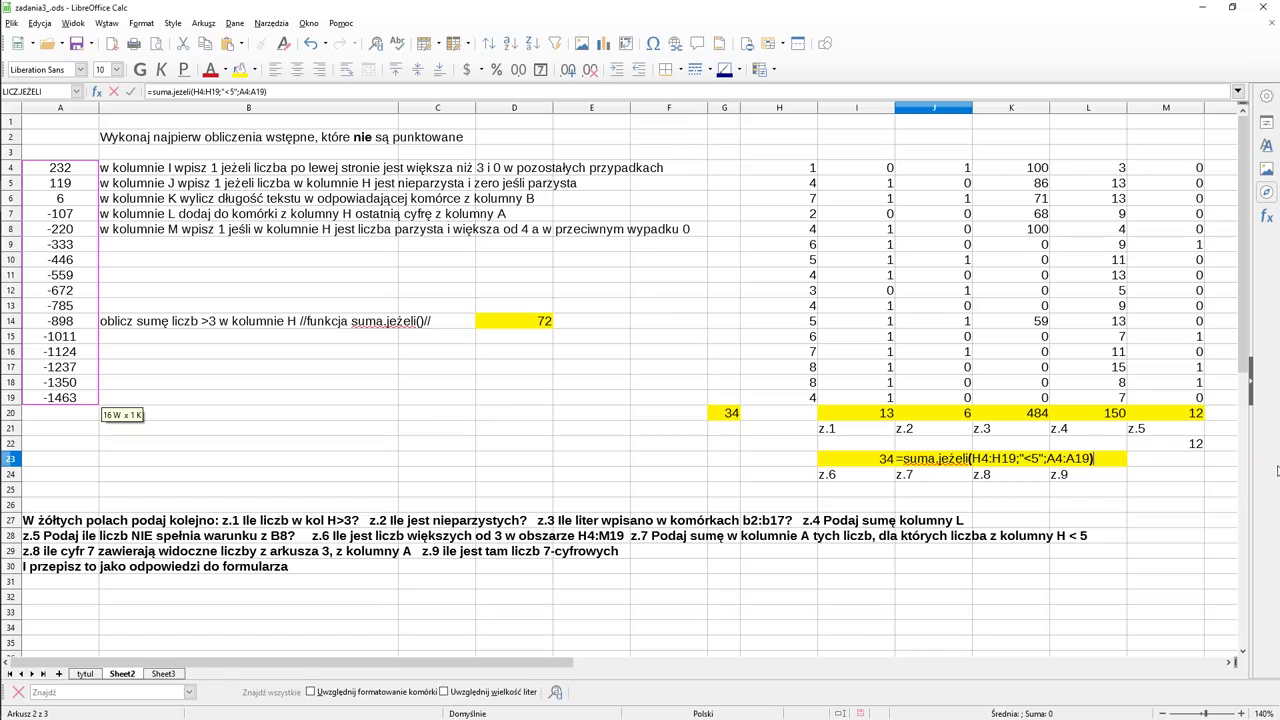
pyautogui.press('Return')
pyautogui.press('Up')
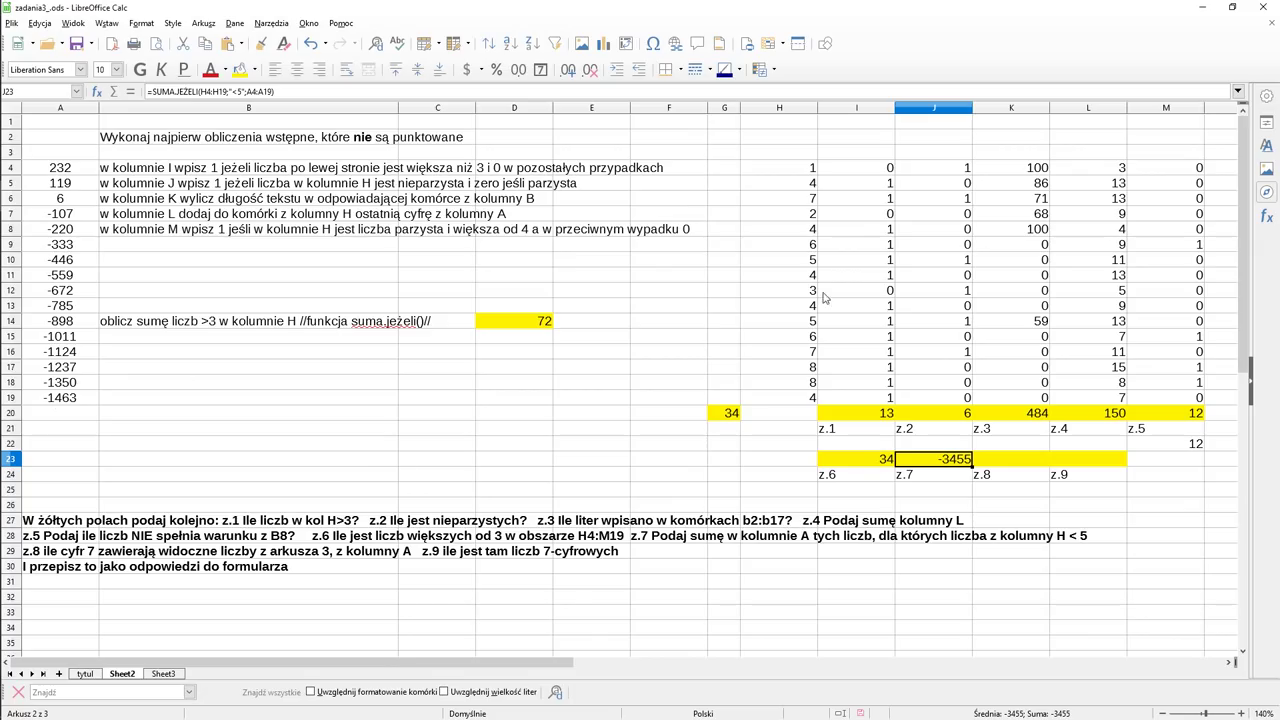
# Step: Check the z.8 and z.9 task against Sheet3's numbers and enter the heading "ile cyfr" in Sheet3 cell B3
pyautogui.click(800, 170)
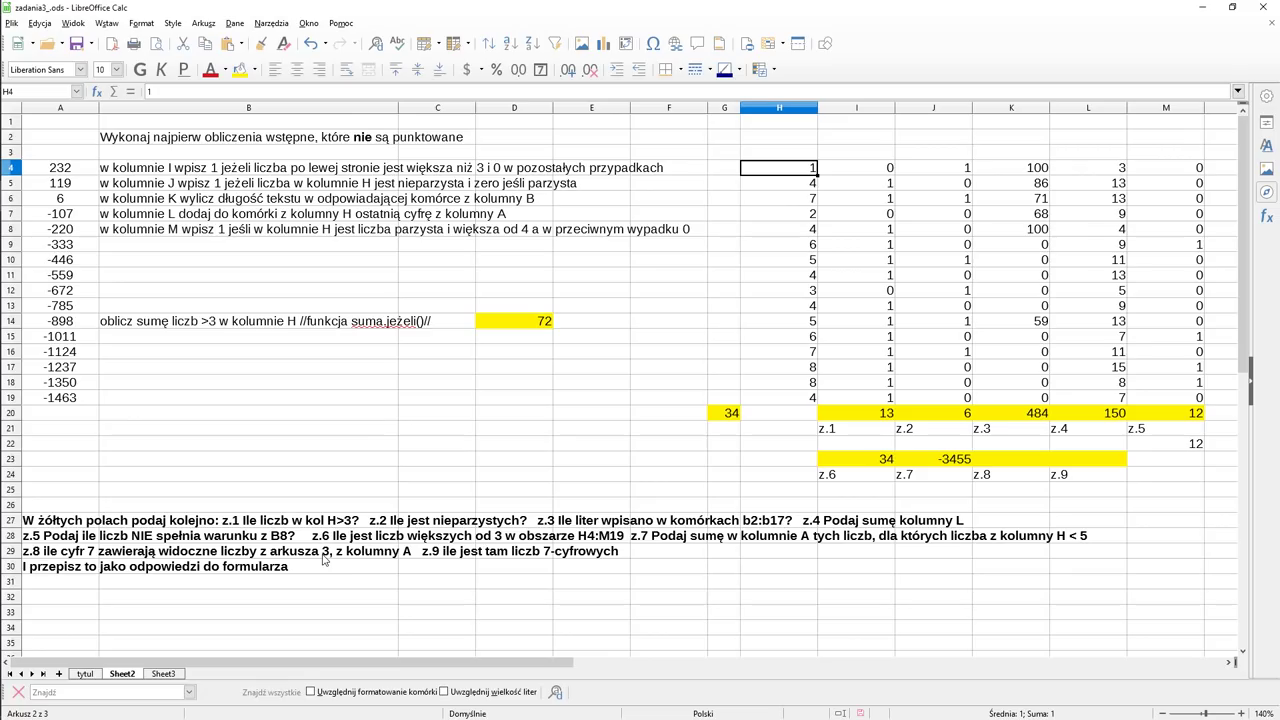
pyautogui.click(163, 674)
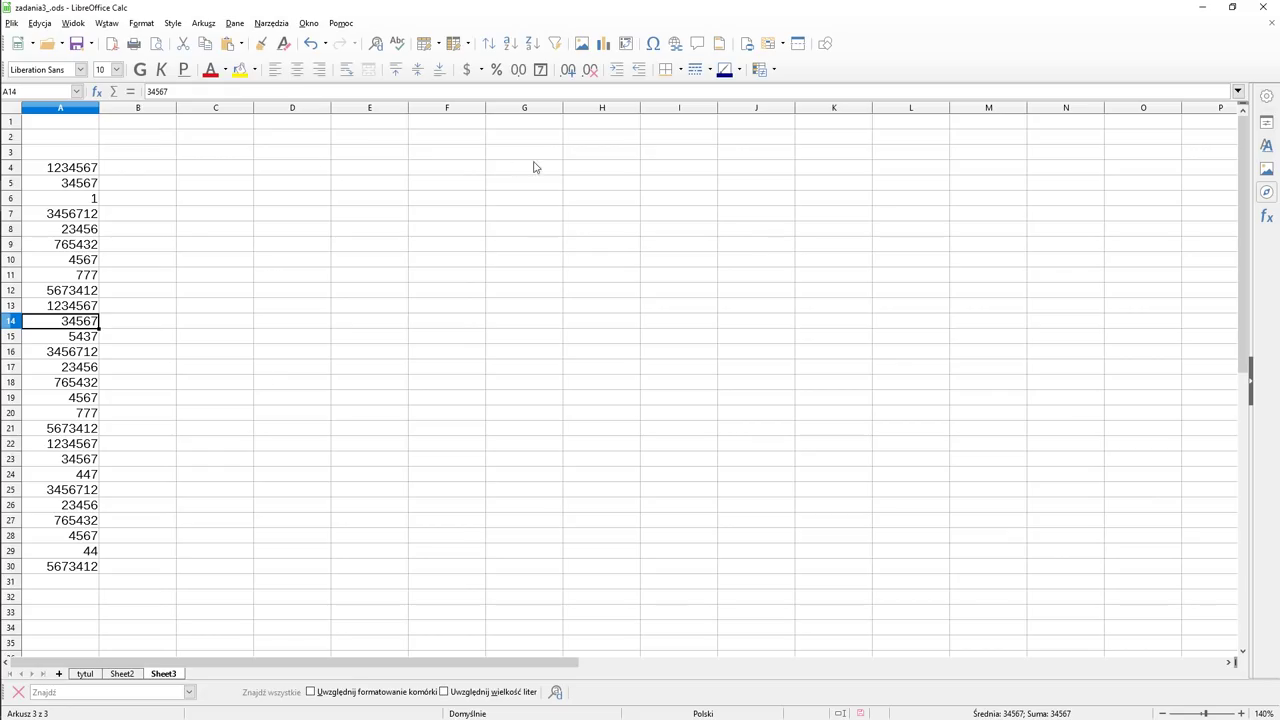
pyautogui.click(125, 674)
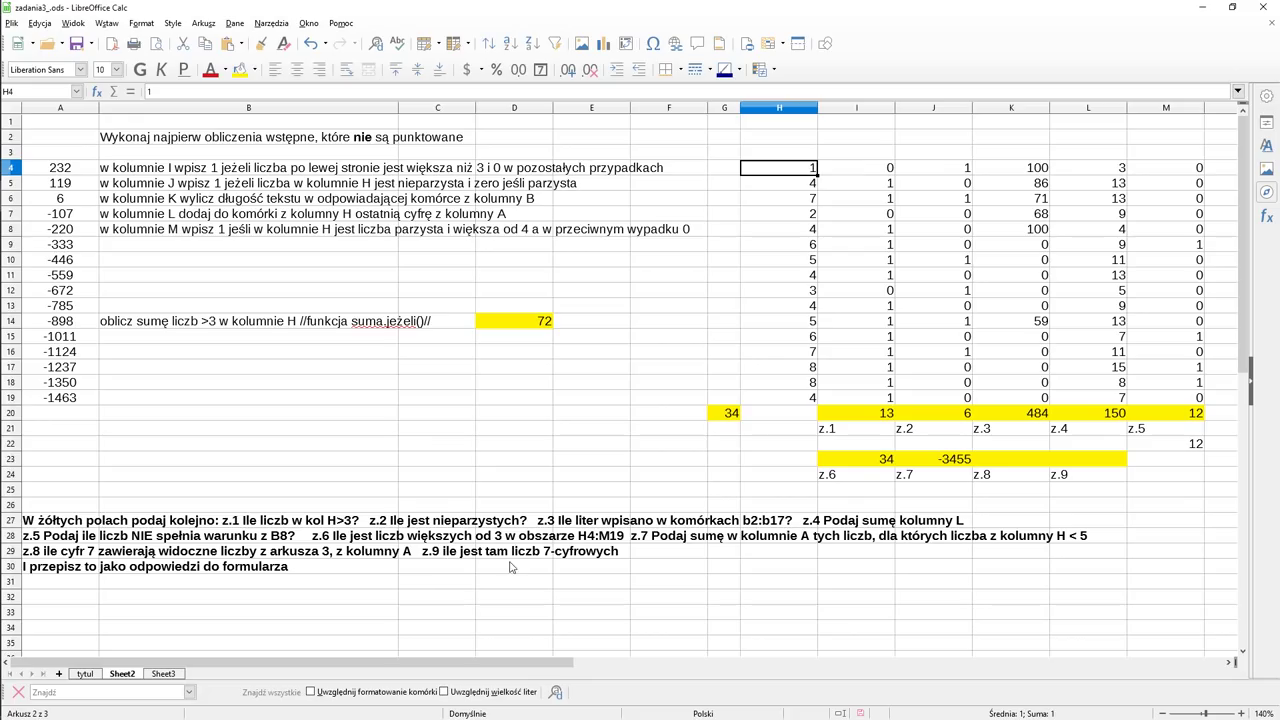
pyautogui.click(168, 676)
pyautogui.click(142, 170)
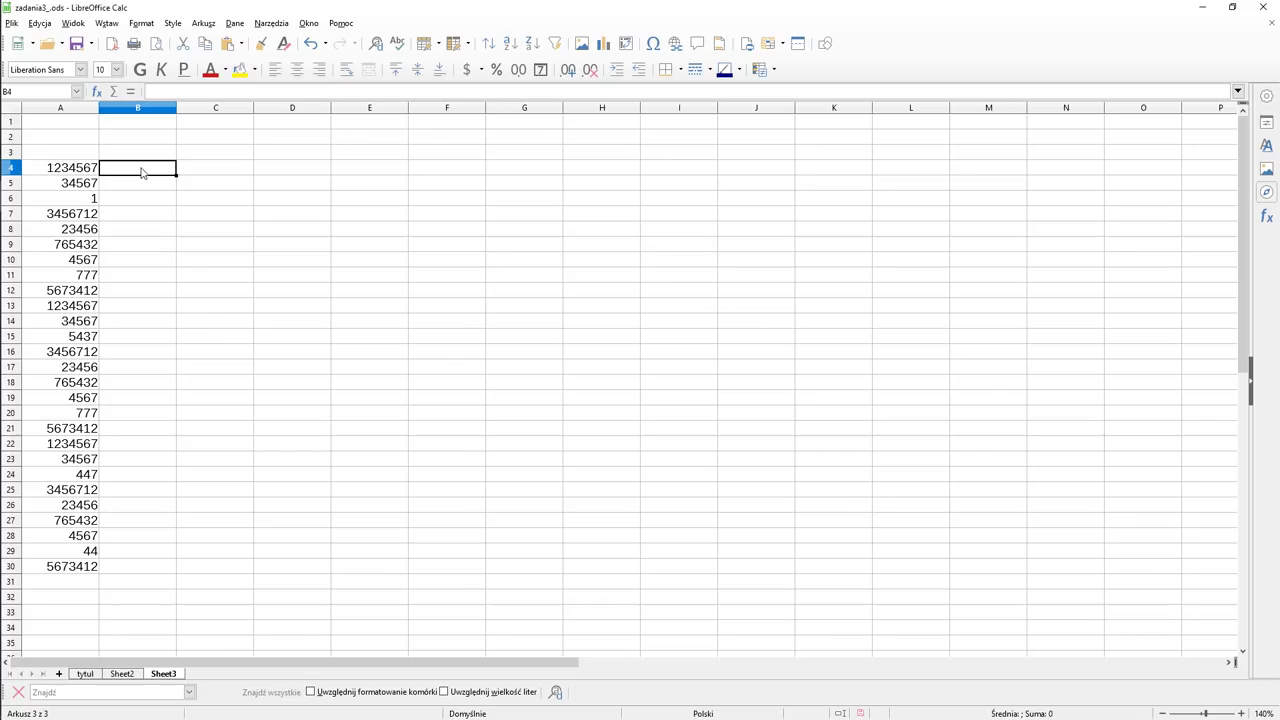
pyautogui.click(143, 155)
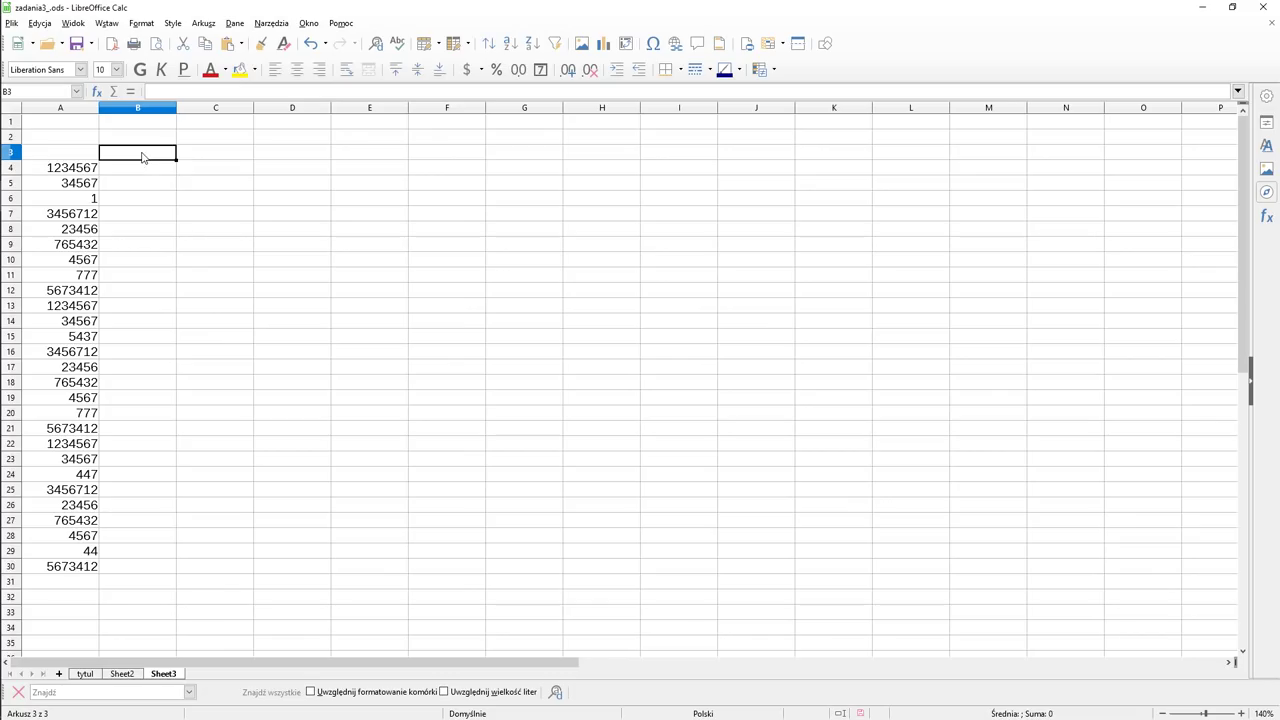
pyautogui.write('ile cyfr')
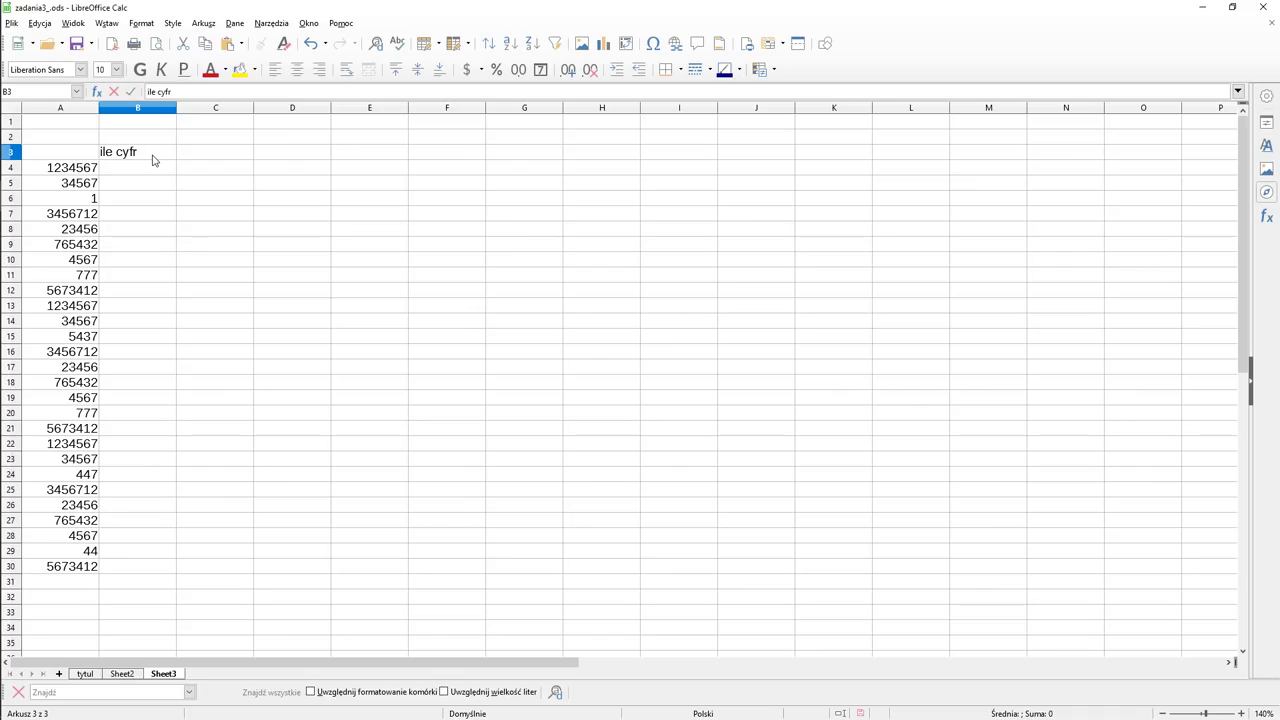
pyautogui.press('Return')
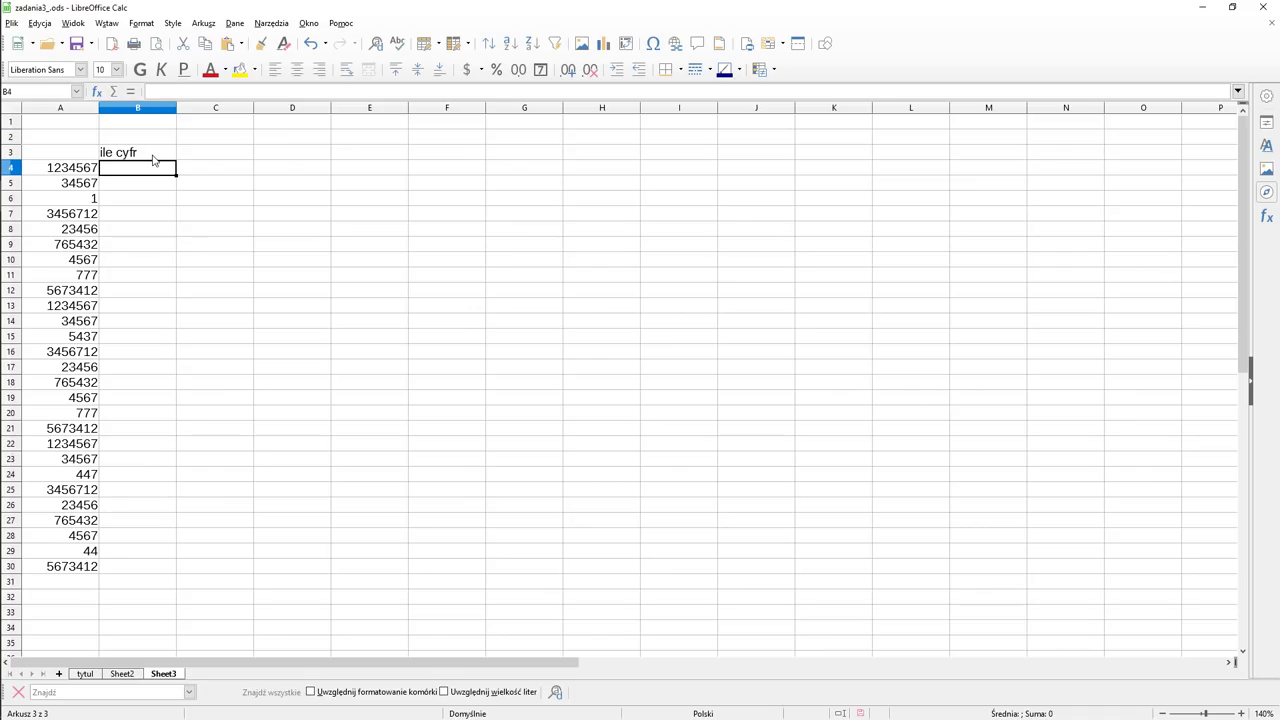
# Step: Calculate each number's digit count with =DŁ(A4) in B4 and fill the formula down to B30
pyautogui.write('=')
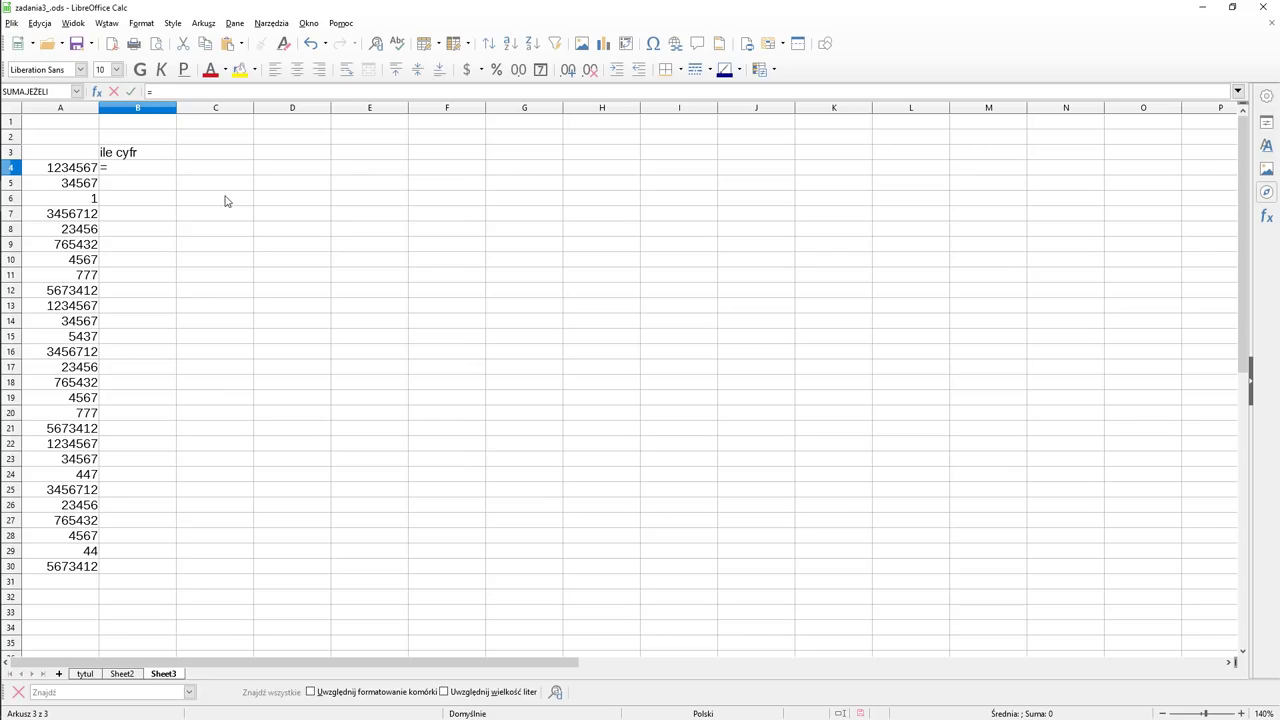
pyautogui.write('dł')
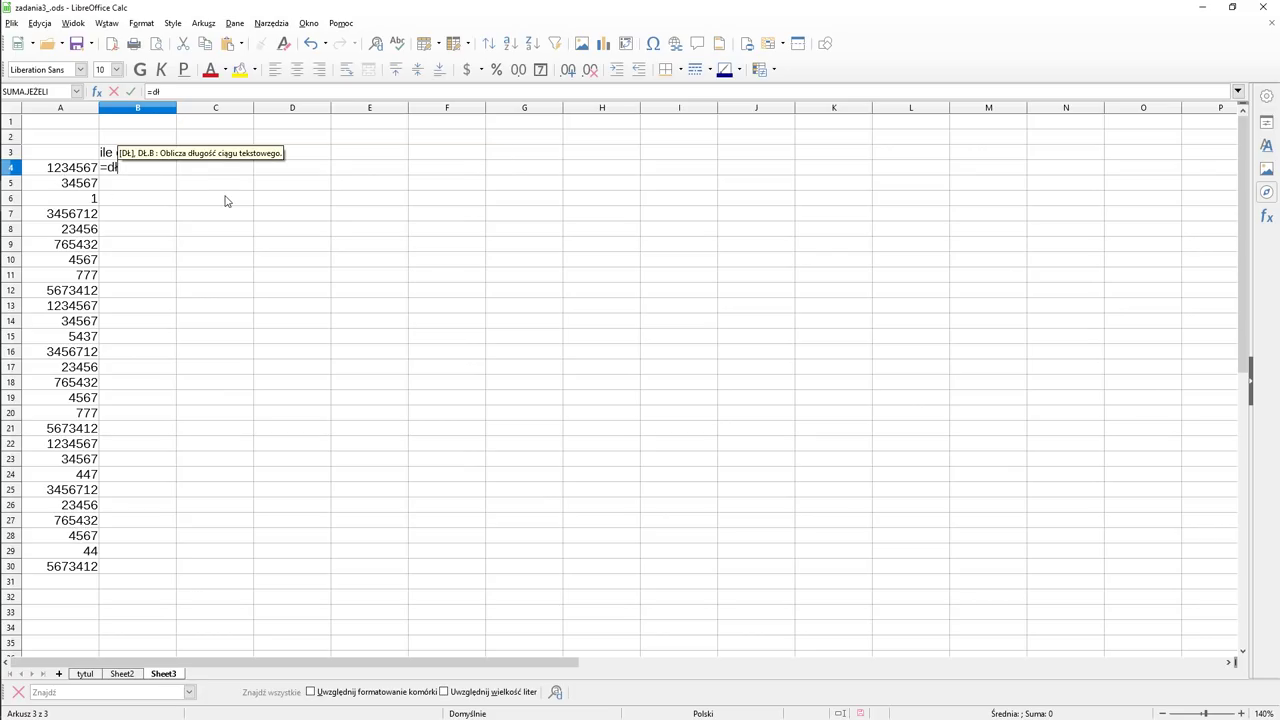
pyautogui.write('(')
pyautogui.click(80, 169)
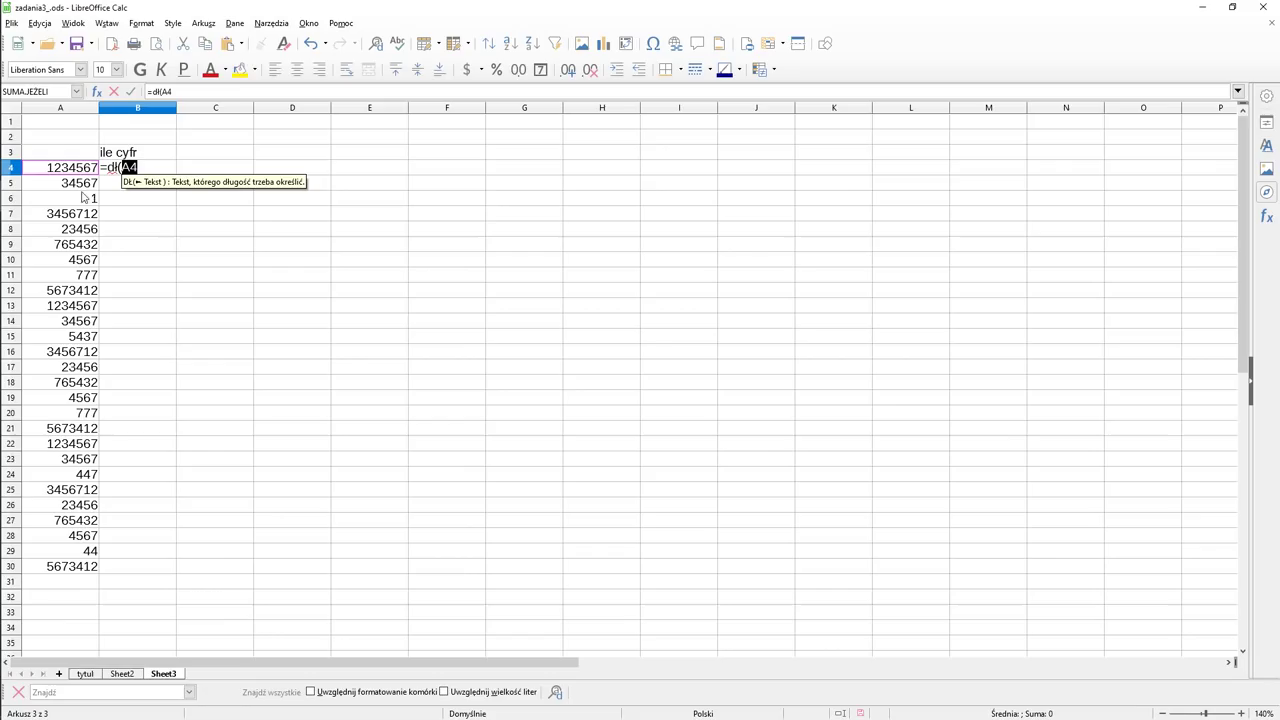
pyautogui.write(')')
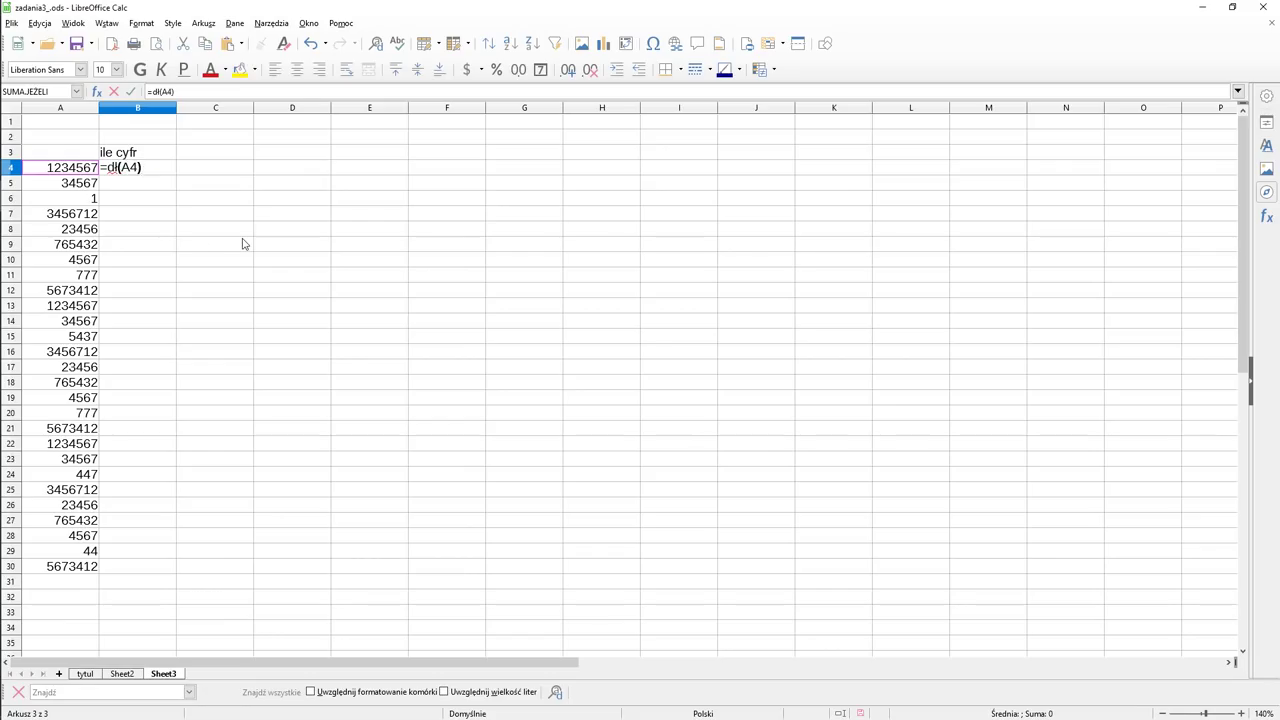
pyautogui.press('Return')
pyautogui.click(123, 170)
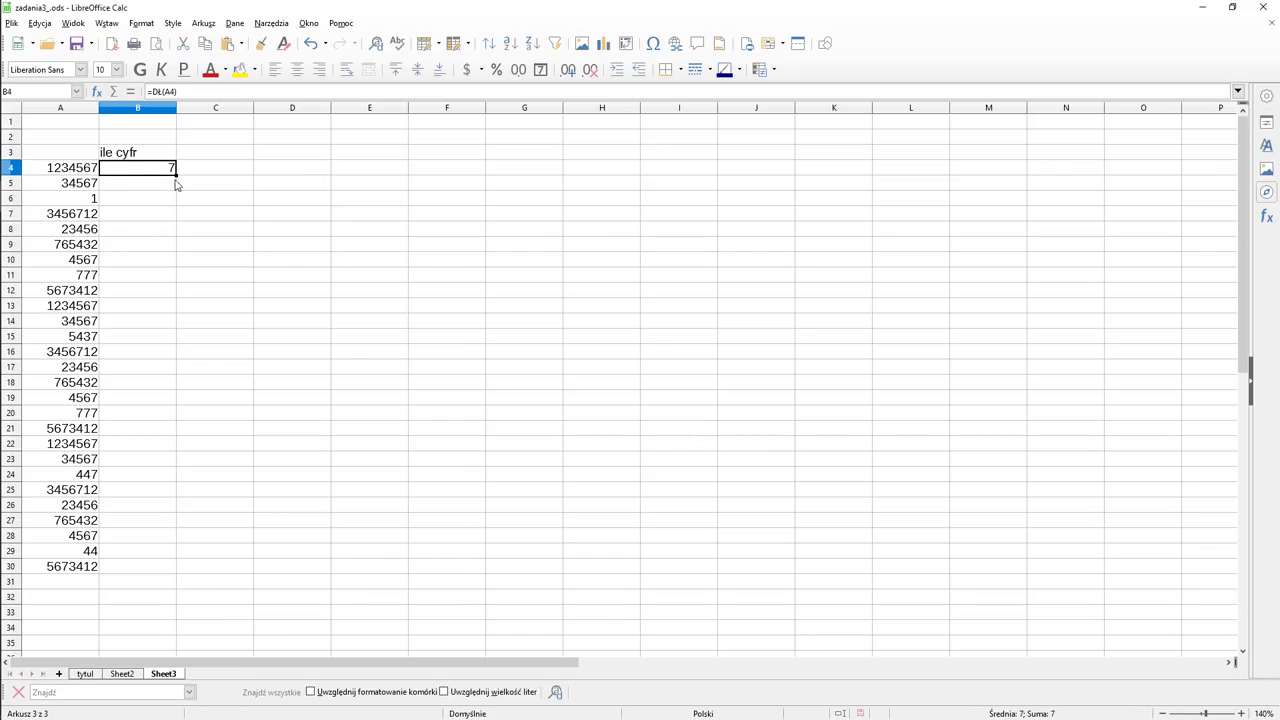
pyautogui.moveTo(177, 172); pyautogui.dragTo(172, 578)
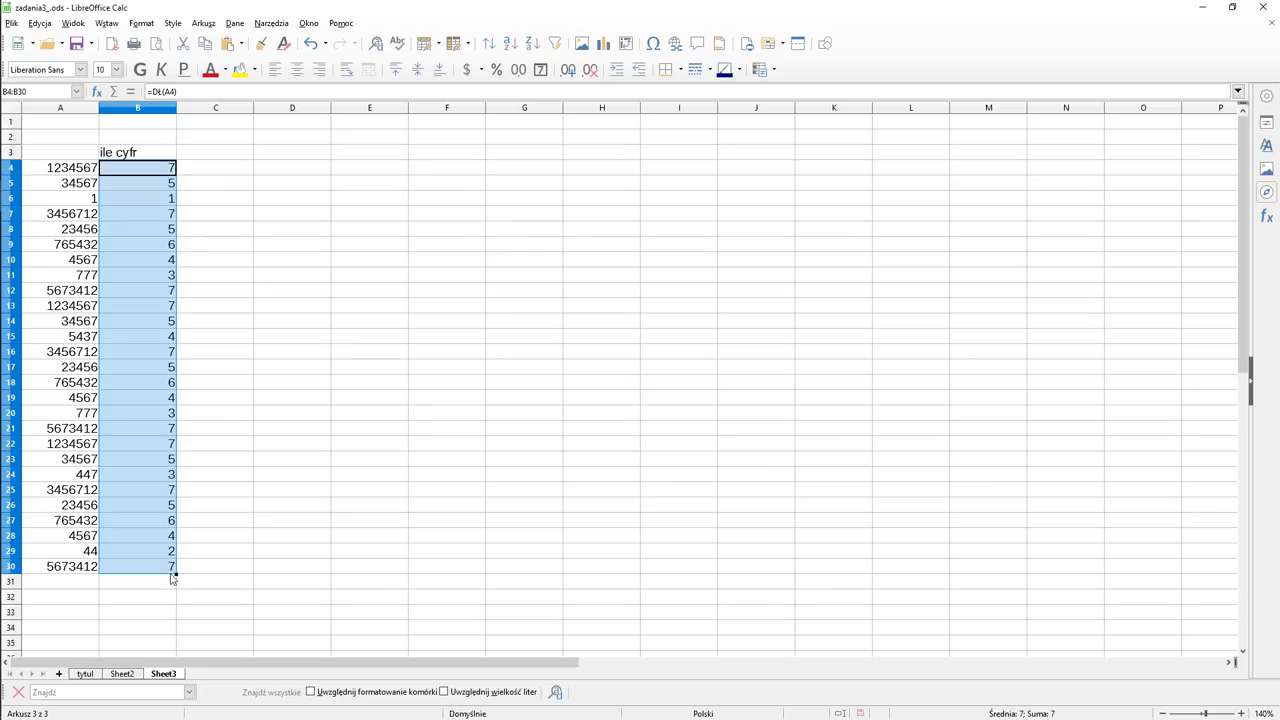
pyautogui.click(163, 596)
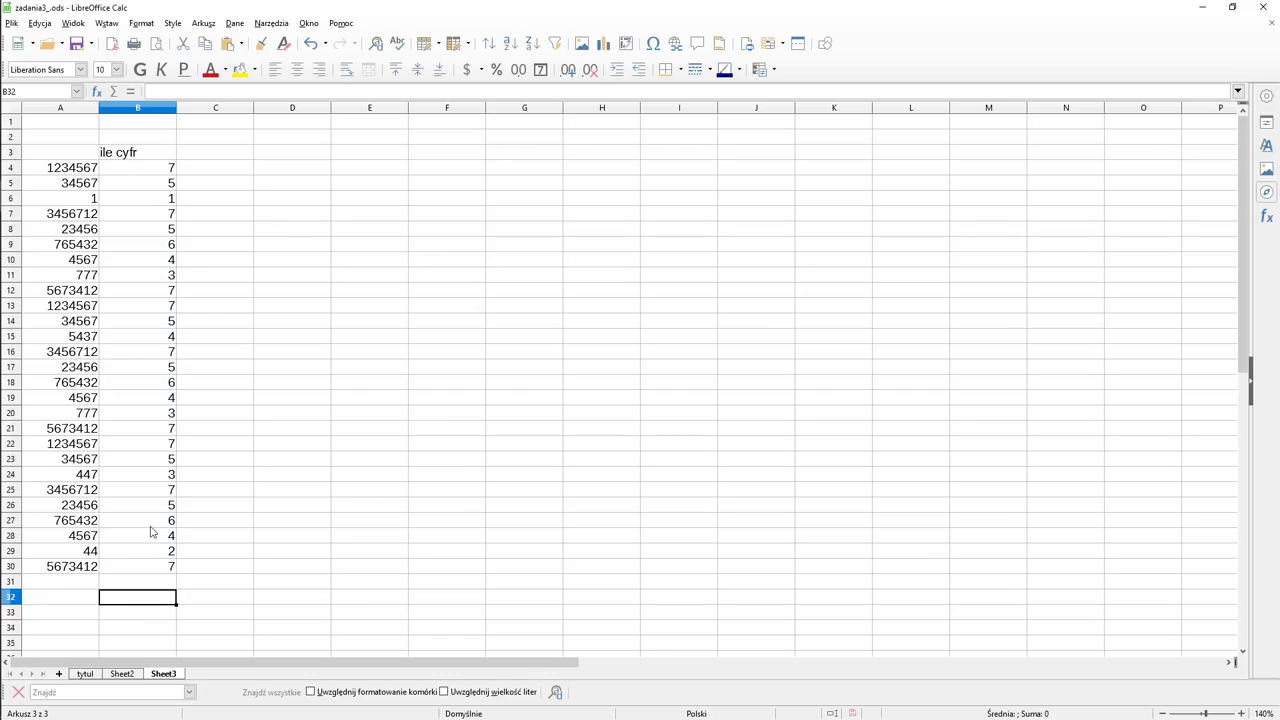
# Step: Enter =LICZ.JEŻELI($Sheet3.B4:B30;"=7") in Sheet2 cell L23 as the z.9 answer
pyautogui.click(120, 675)
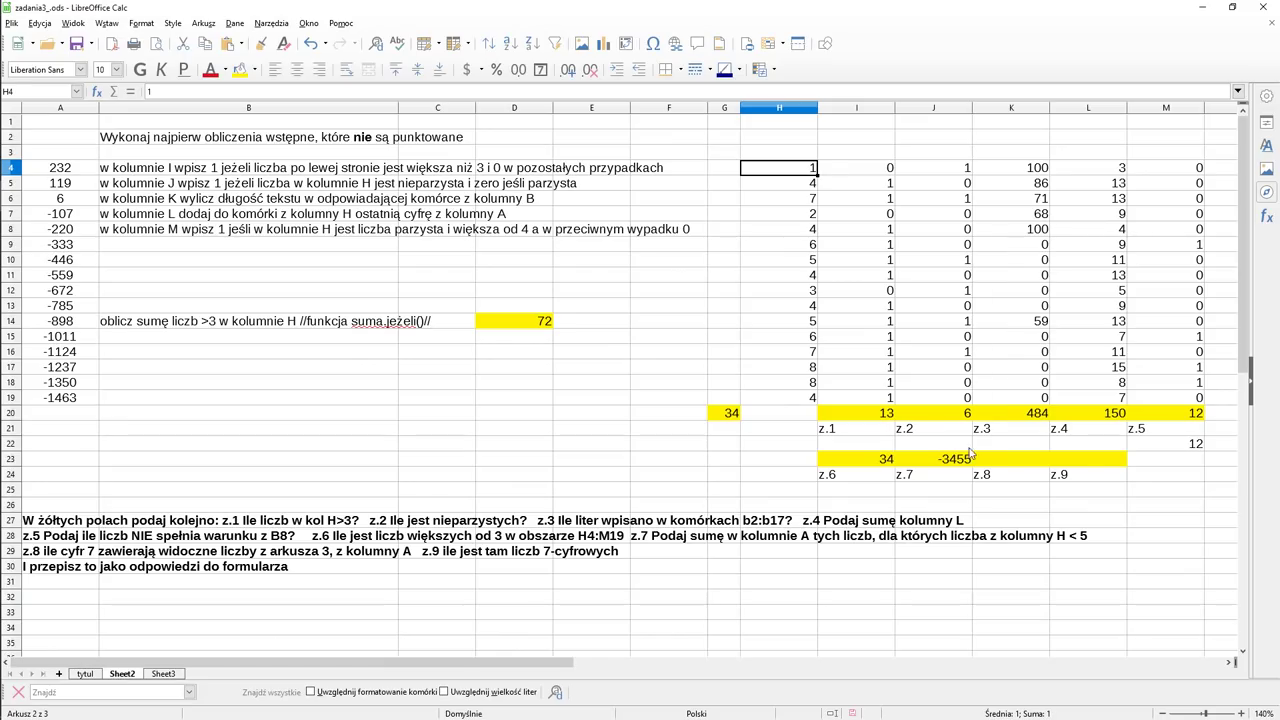
pyautogui.click(1078, 462)
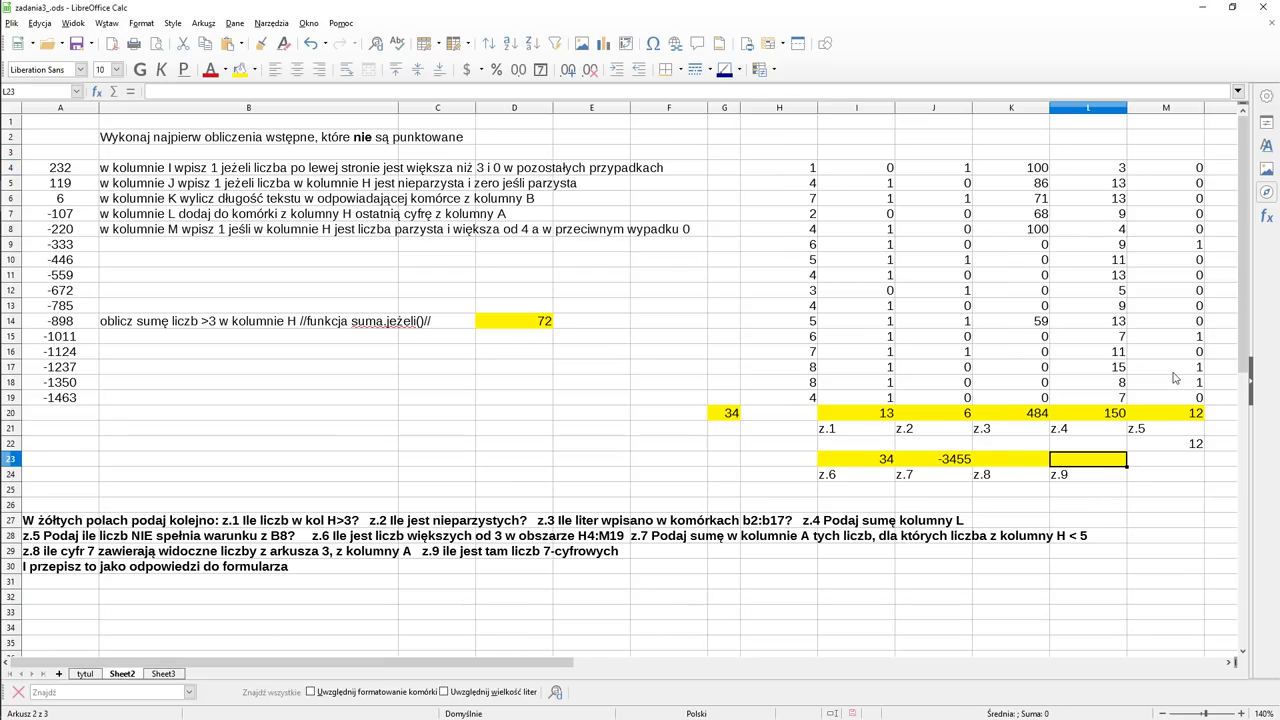
pyautogui.write('=li')
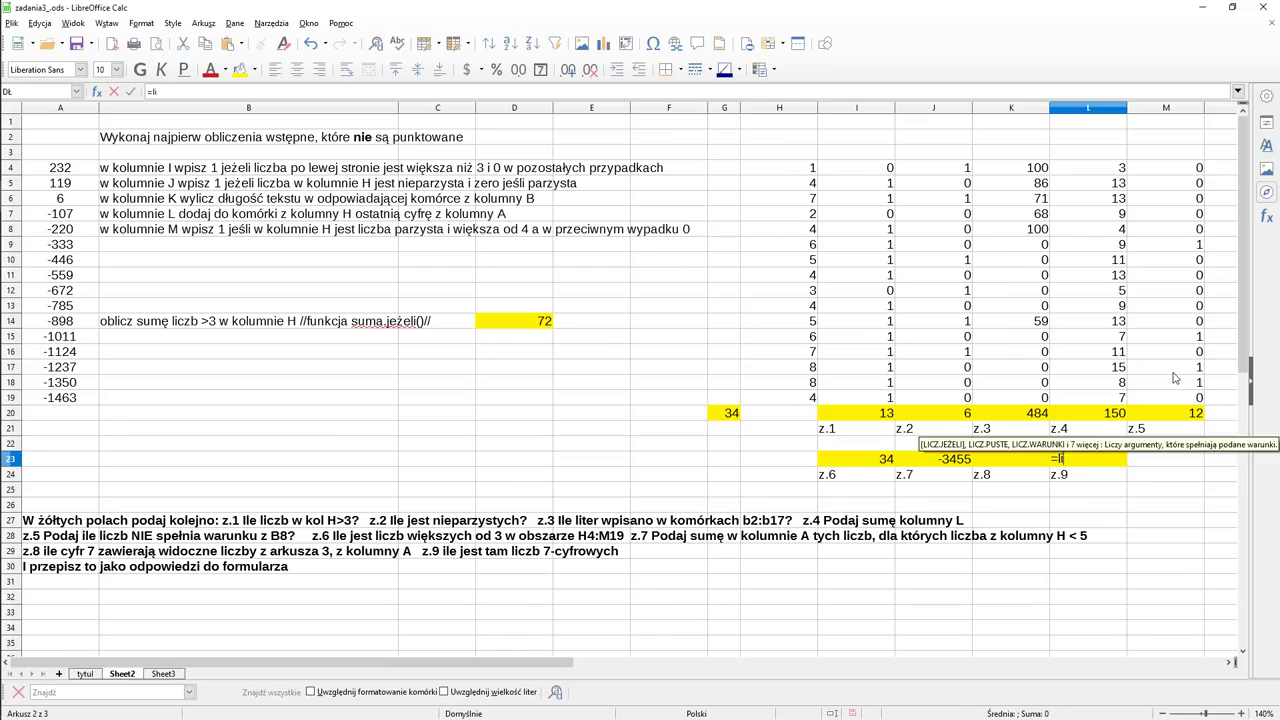
pyautogui.write('cz.jeżeli(')
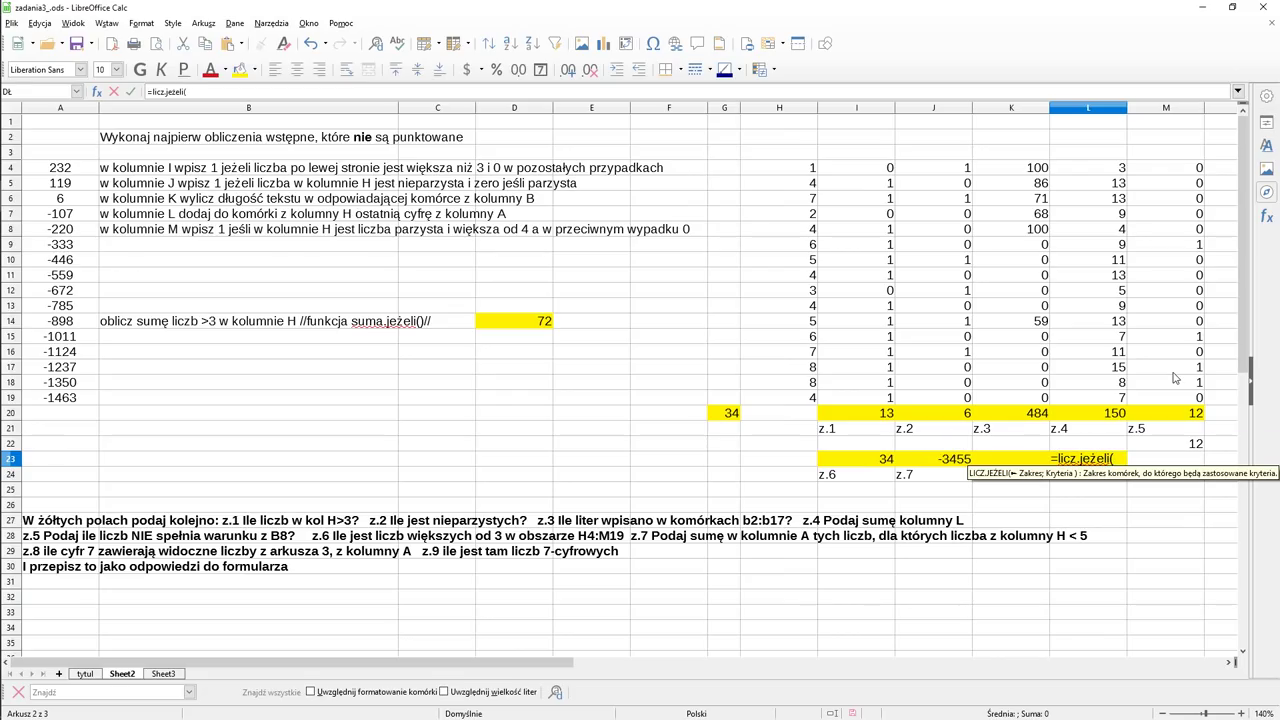
pyautogui.click(163, 674)
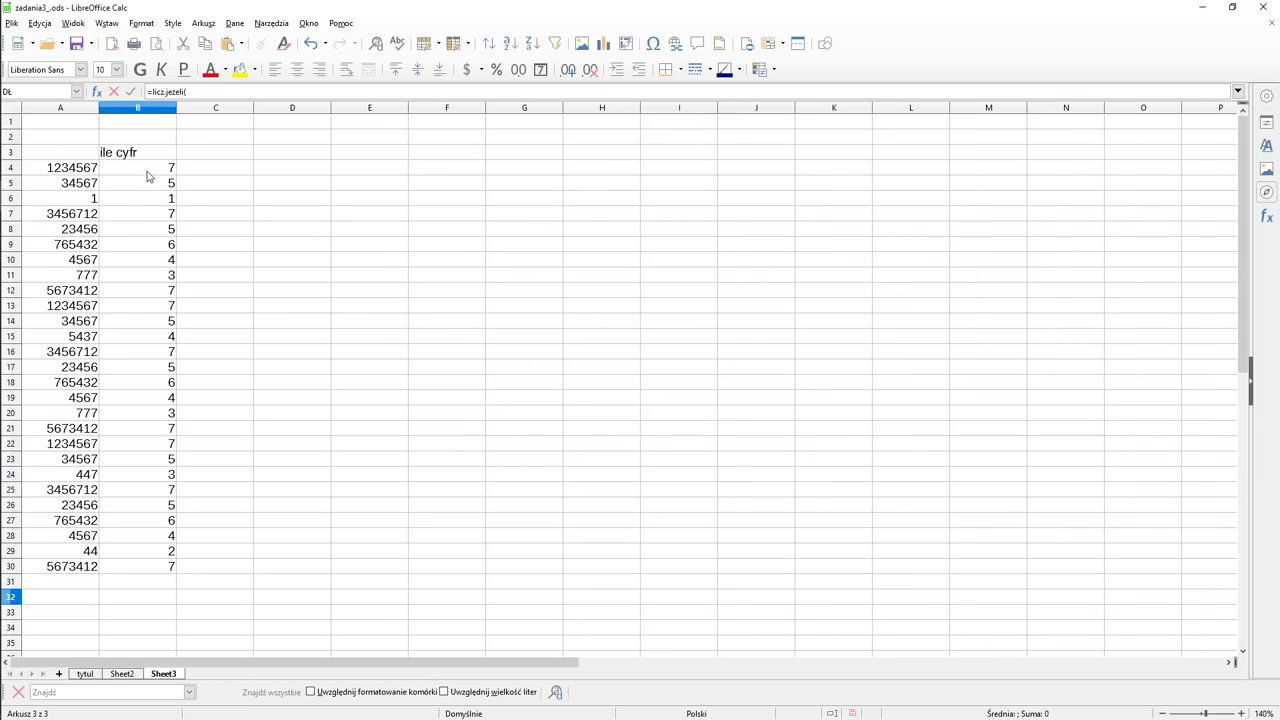
pyautogui.moveTo(147, 176); pyautogui.dragTo(154, 572)
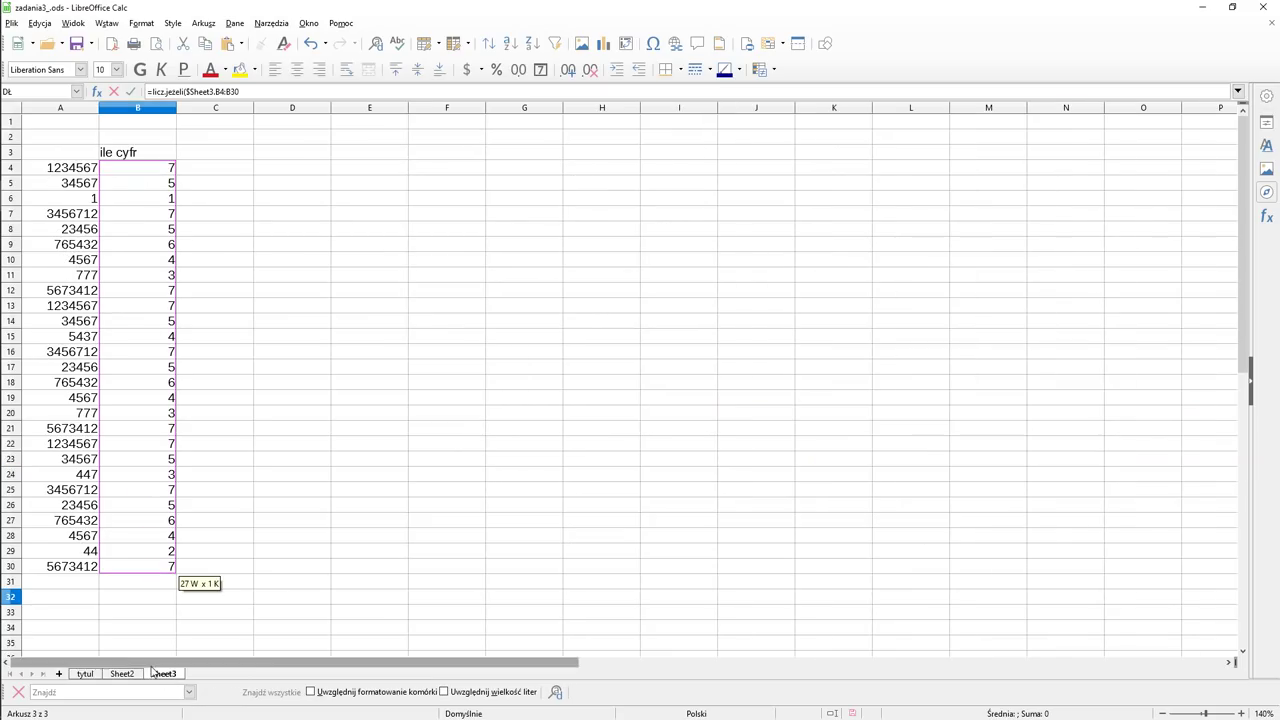
pyautogui.click(122, 674)
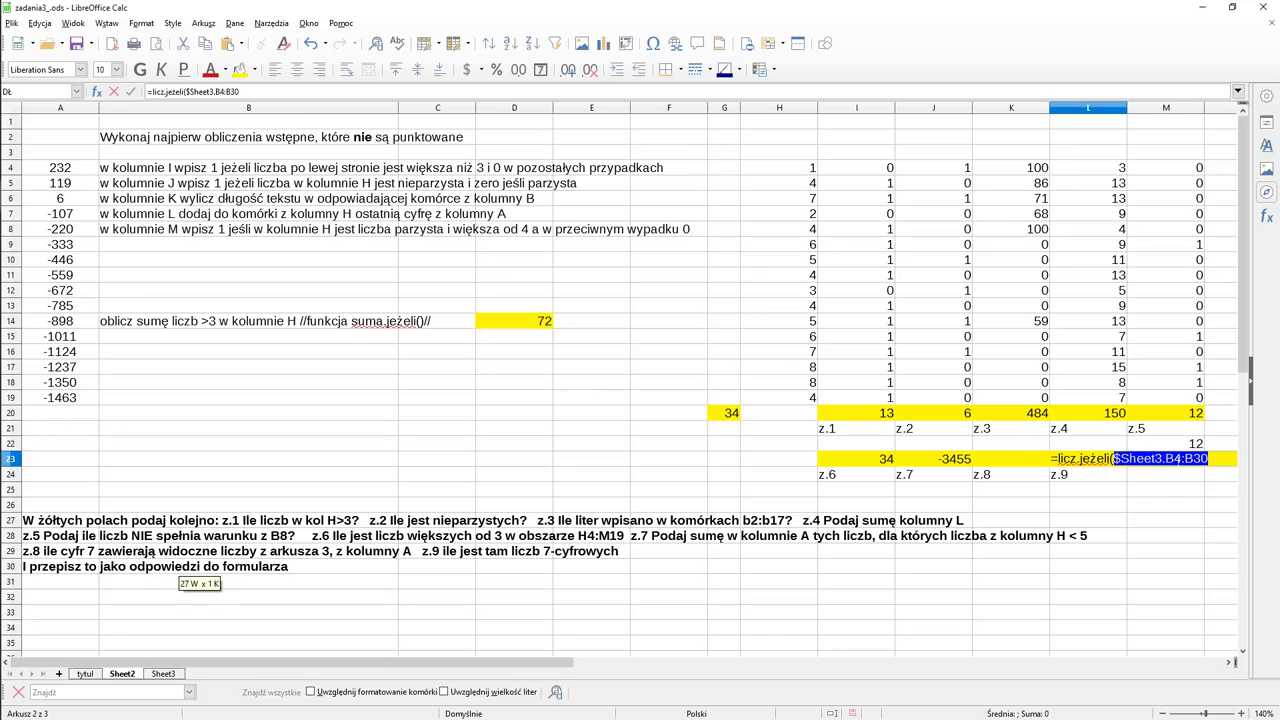
pyautogui.moveTo(563, 664); pyautogui.dragTo(670, 666)
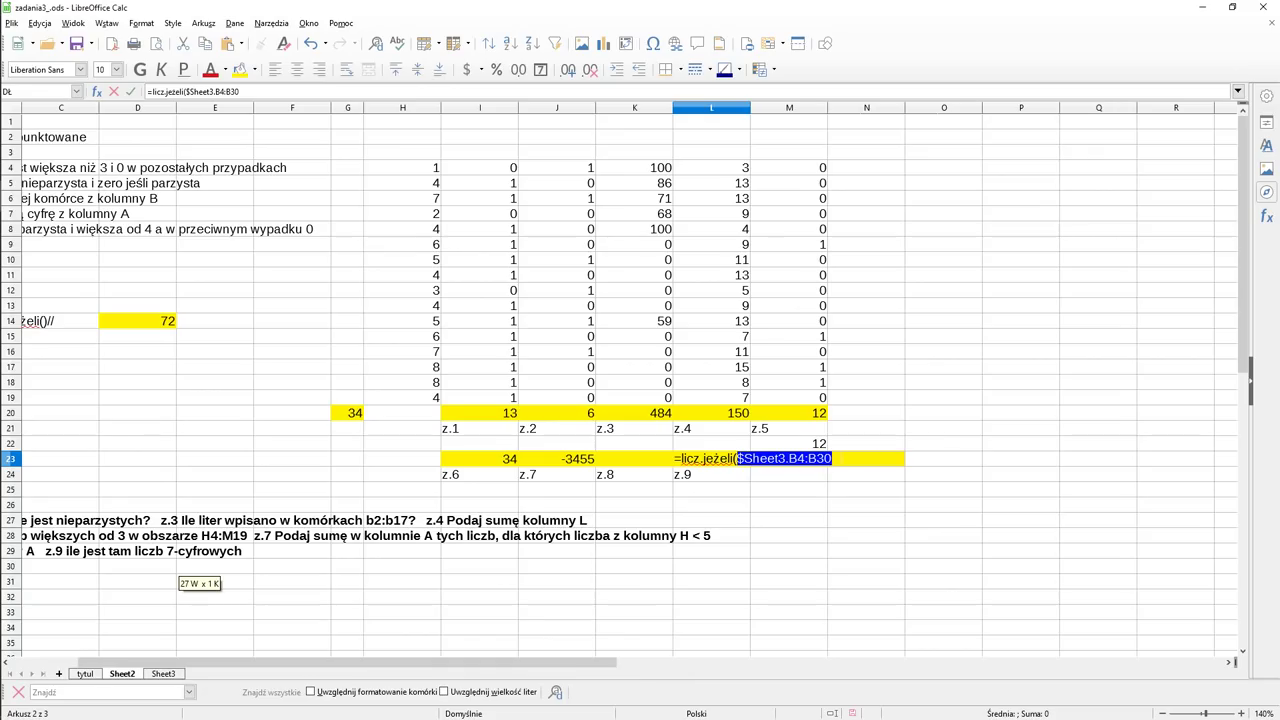
pyautogui.press('End')
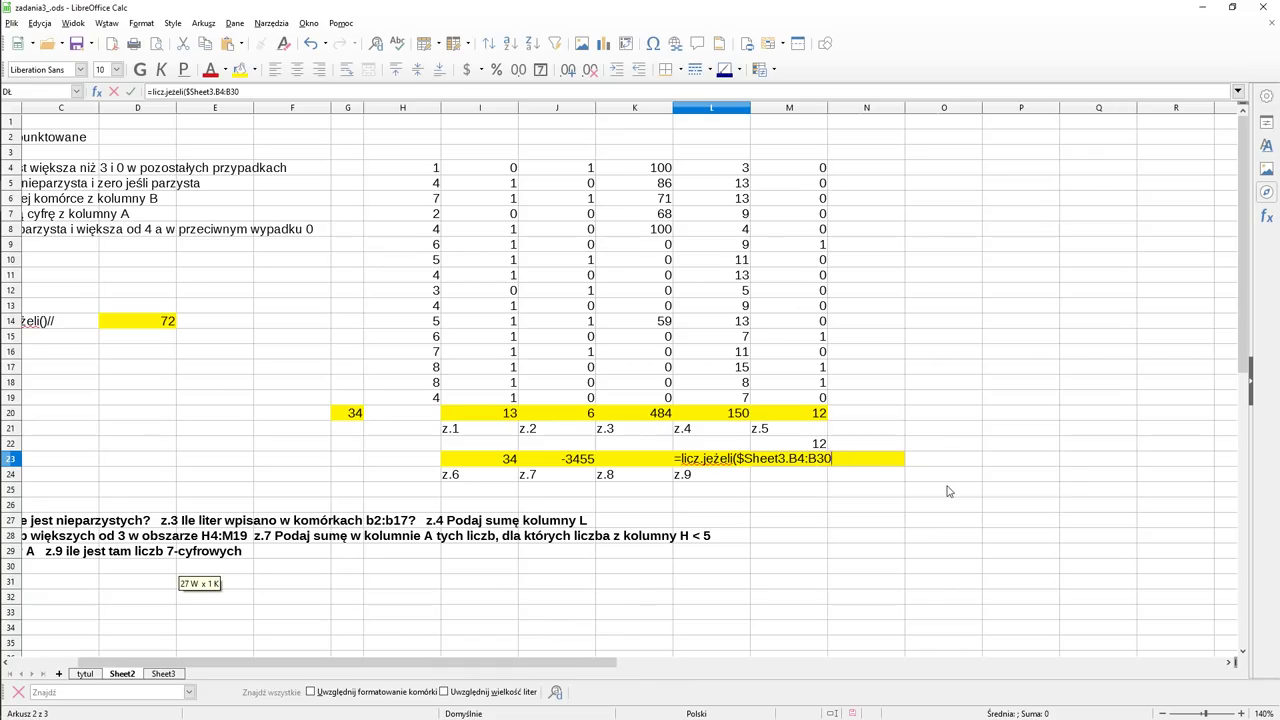
pyautogui.write(';"=7"')
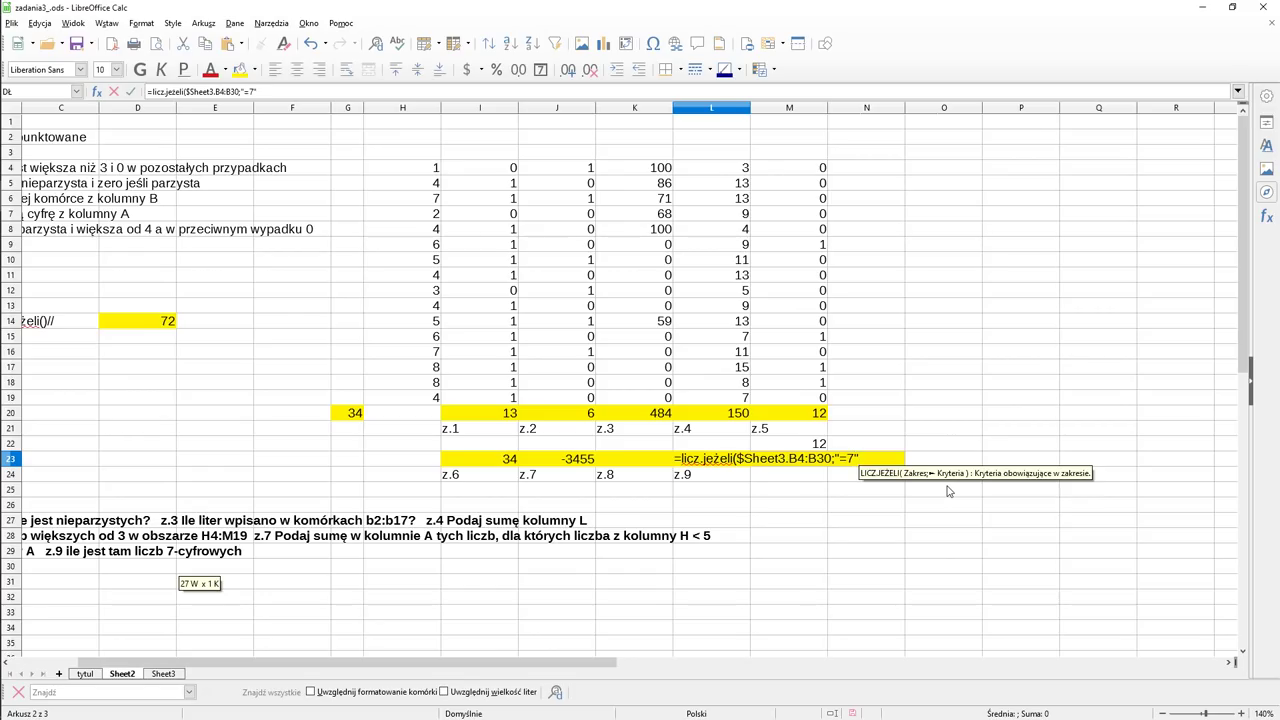
pyautogui.write(')')
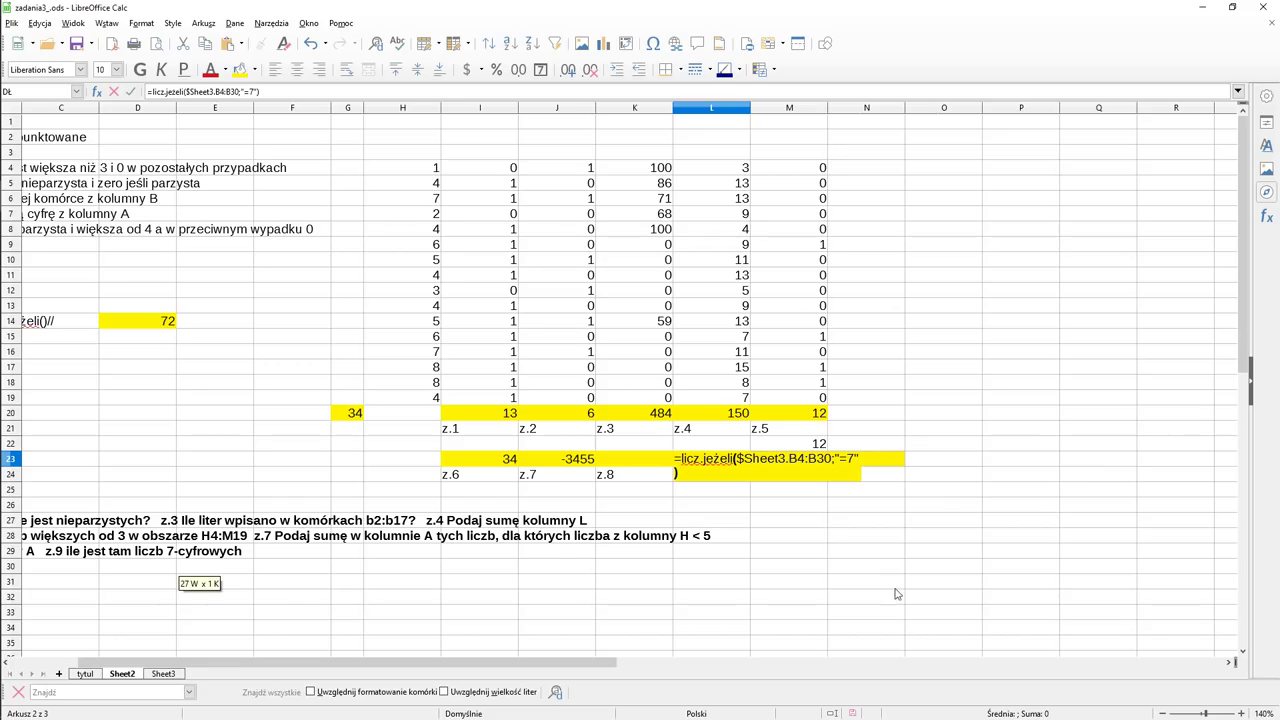
pyautogui.press('Return')
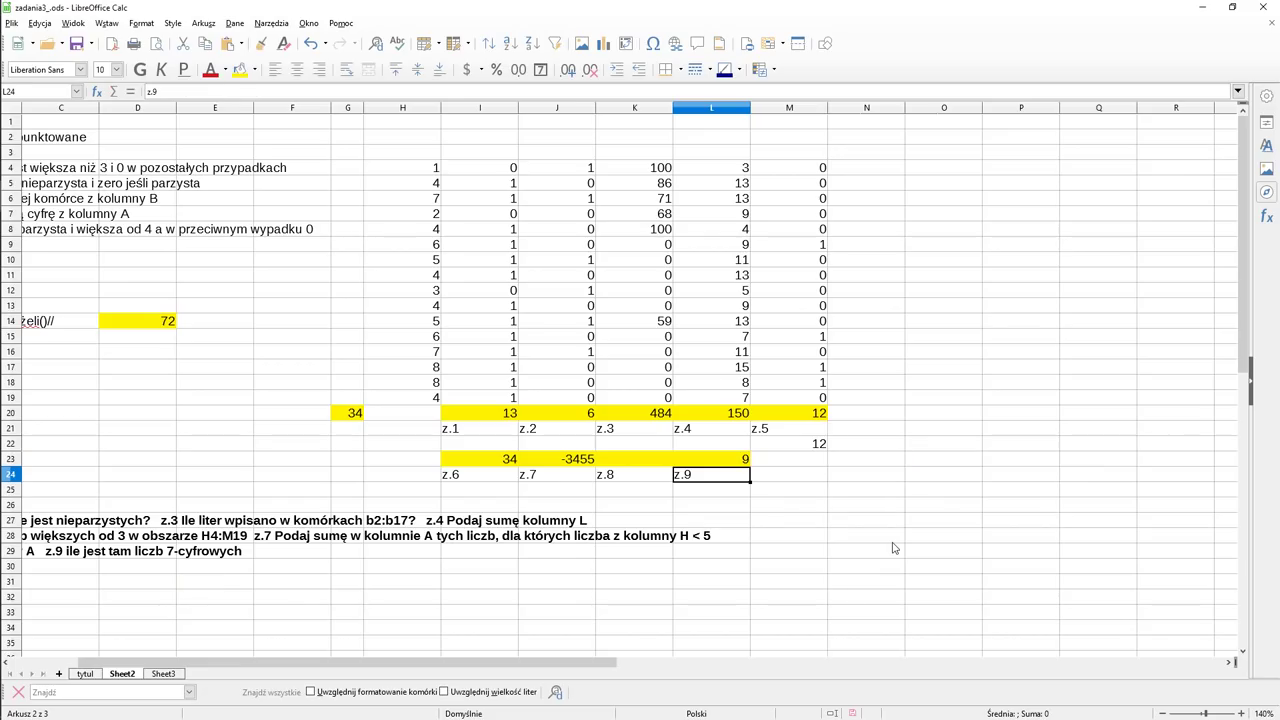
pyautogui.press('Up')
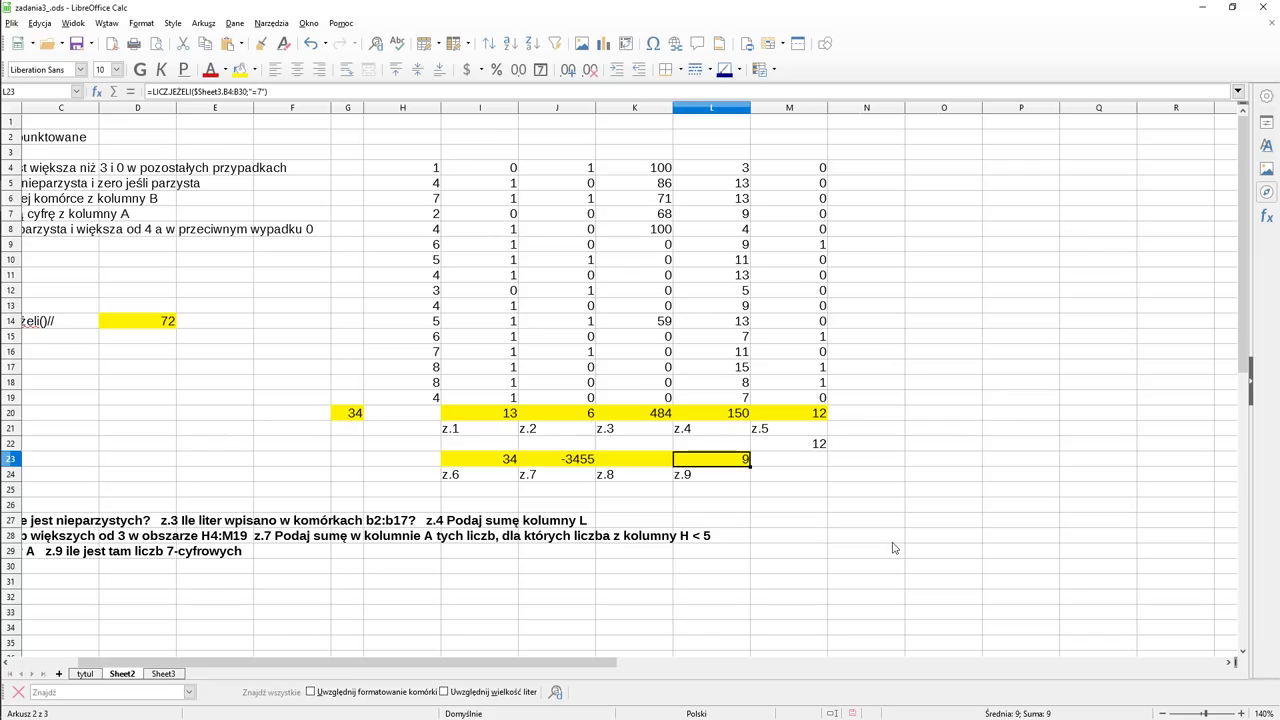
# Step: Extract each number's last digit on Sheet3 with =MOD(A4;10) in J4 and fill the formula down to J30
pyautogui.click(163, 673)
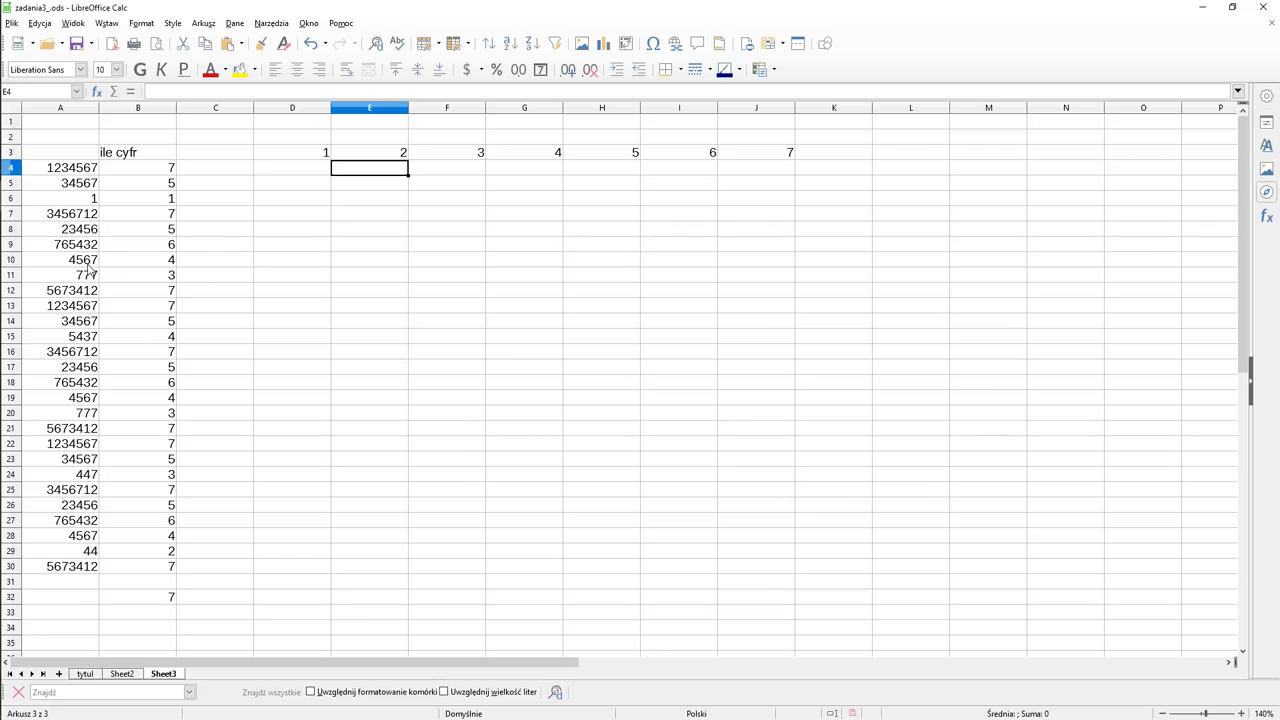
pyautogui.press('Right')
pyautogui.press('Right')
pyautogui.press('Right')
pyautogui.press('Right')
pyautogui.press('Right')
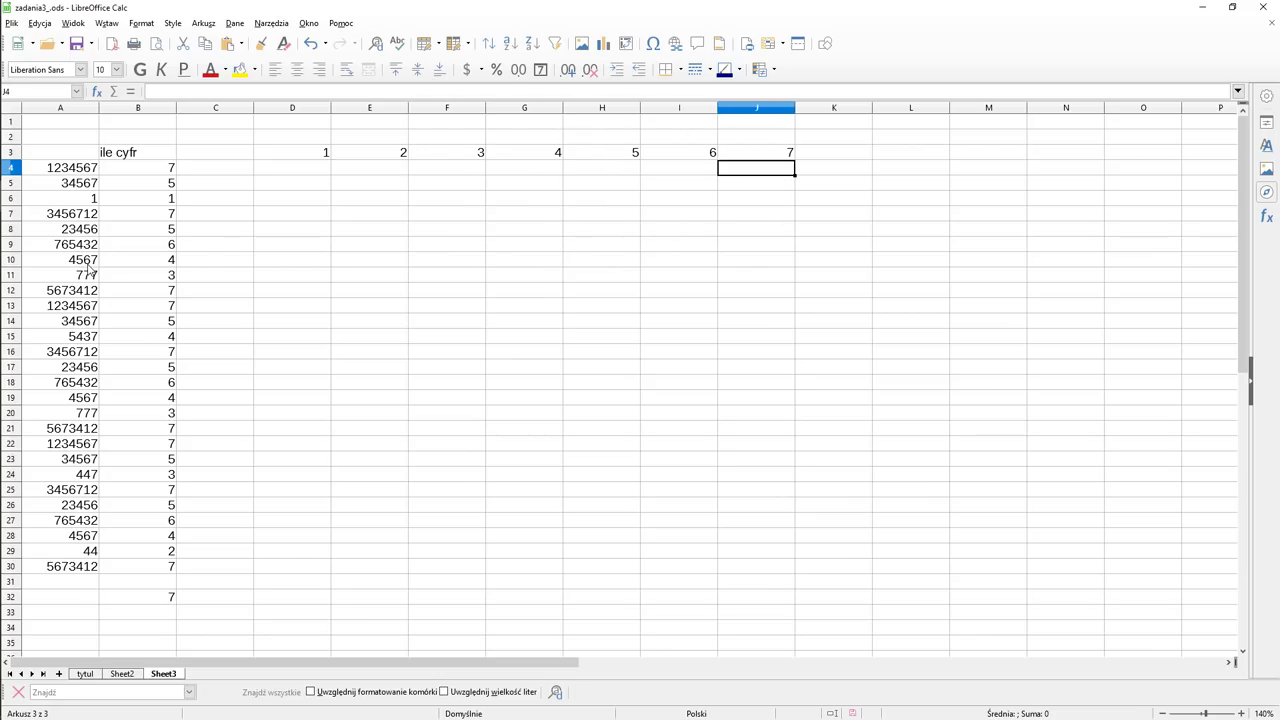
pyautogui.write('=mod')
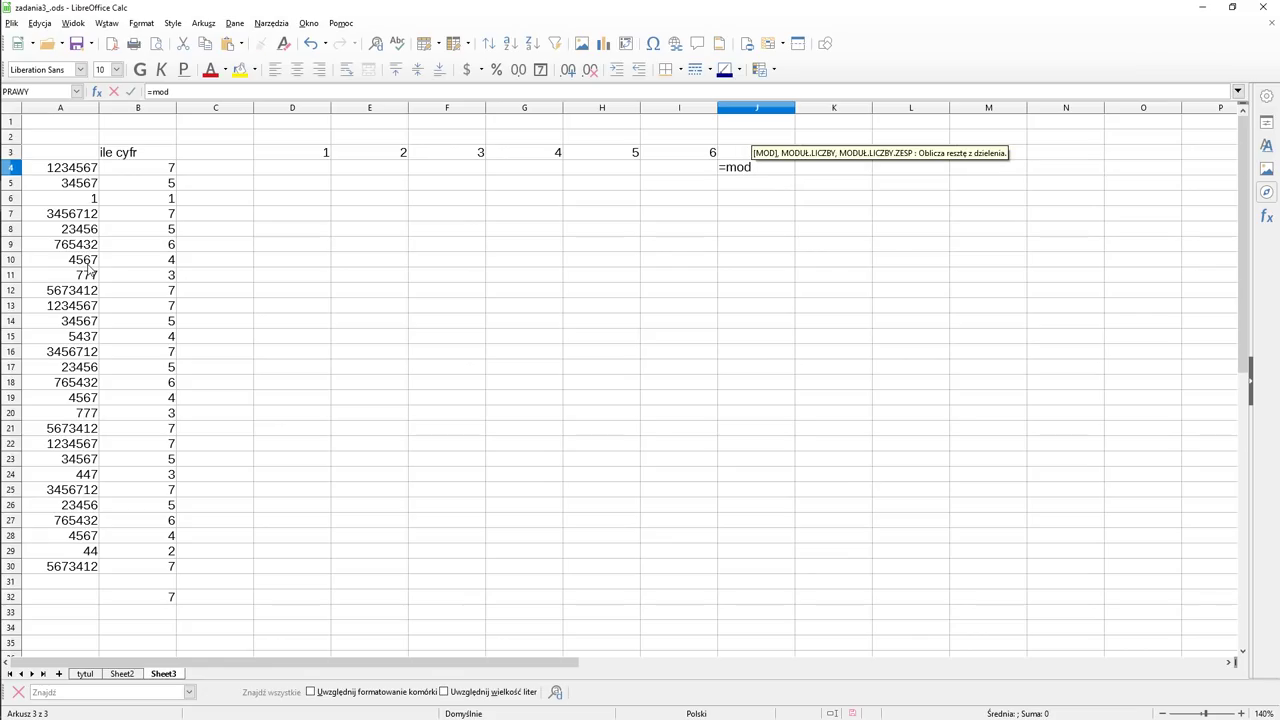
pyautogui.write('(')
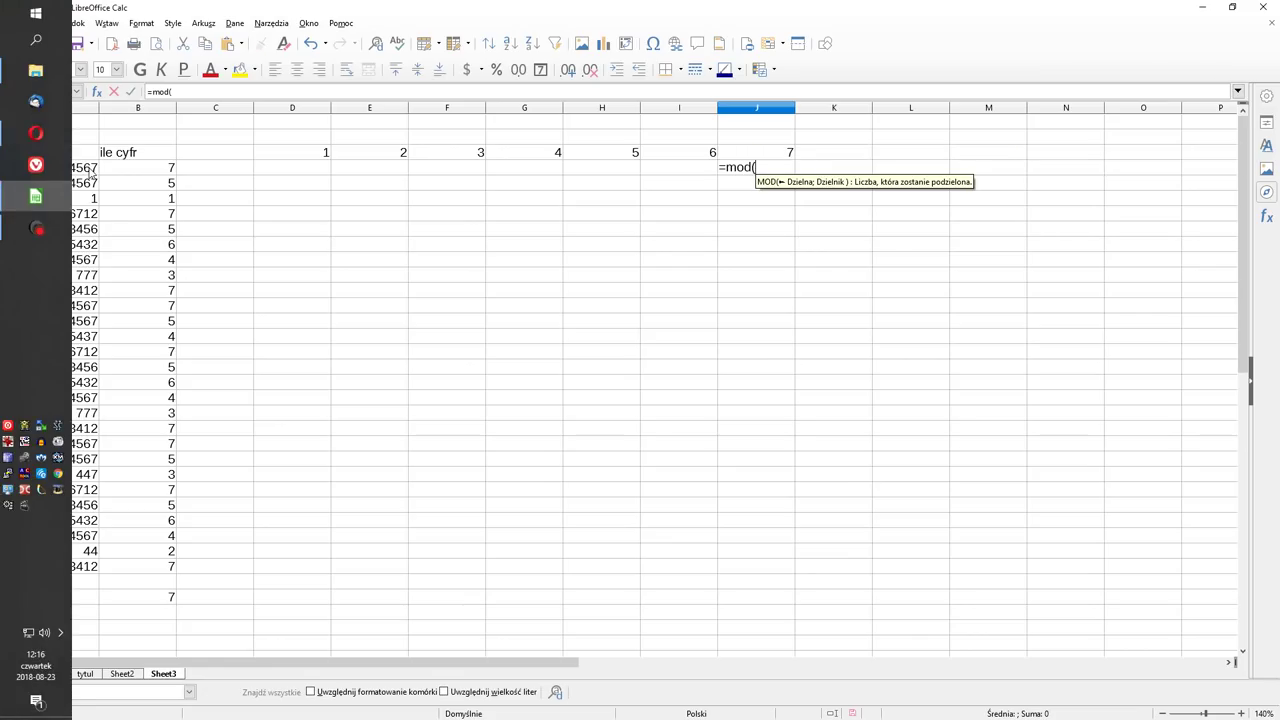
pyautogui.click(90, 172)
pyautogui.write(';10)')
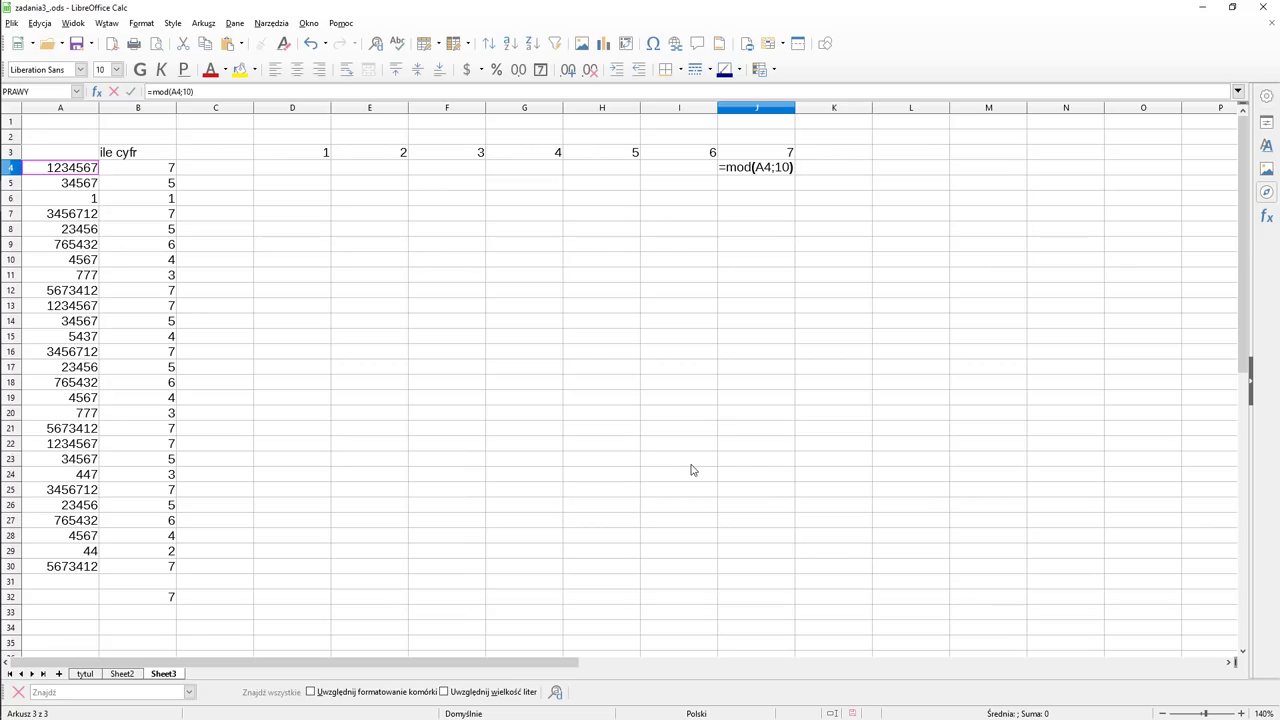
pyautogui.press('Return')
pyautogui.press('Up')
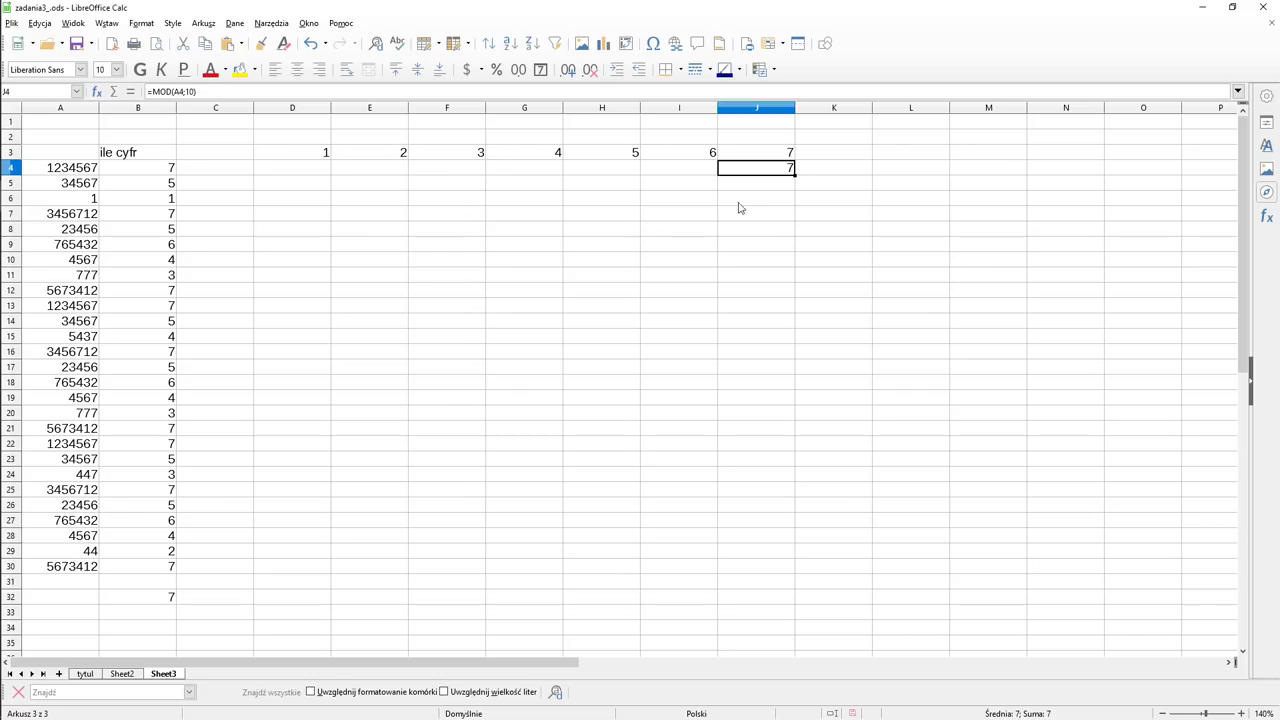
pyautogui.moveTo(795, 175); pyautogui.dragTo(786, 571)
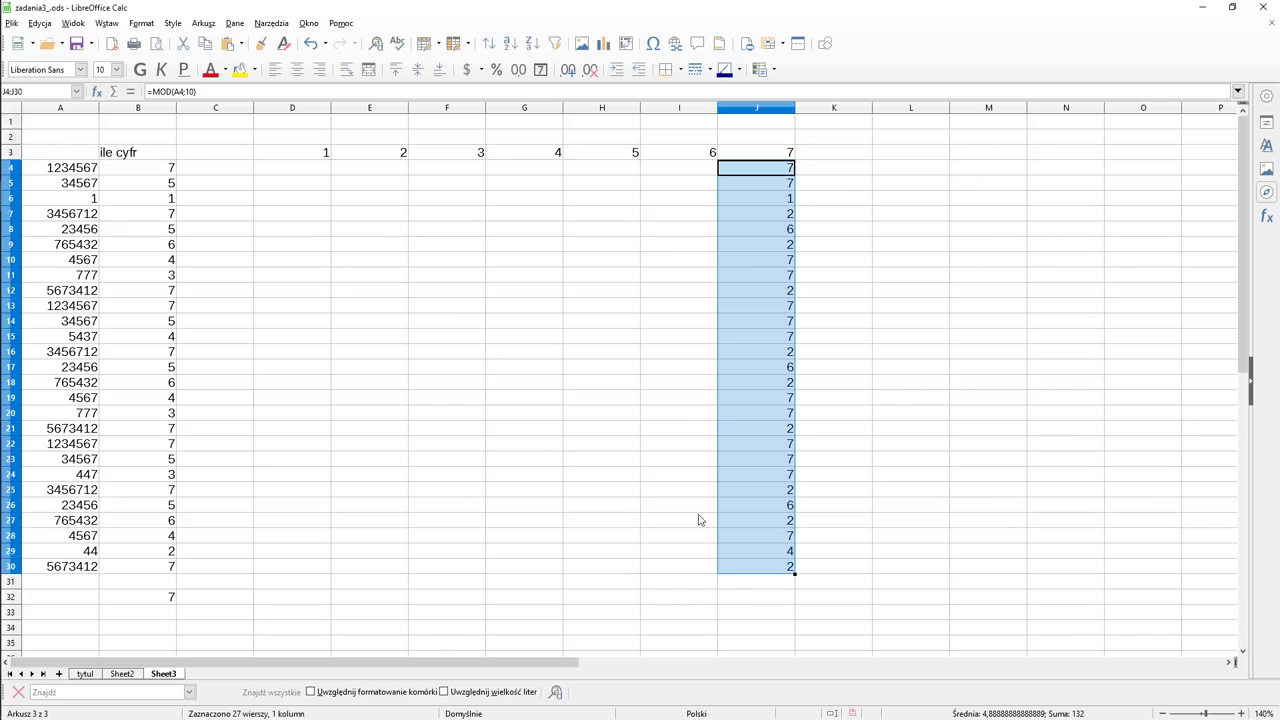
# Step: Enter =CZ.CAŁK.DZIELENIA(A4;I2) in I4 to integer-divide the first number by the divisor cell above heading 6
pyautogui.click(686, 184)
pyautogui.click(688, 170)
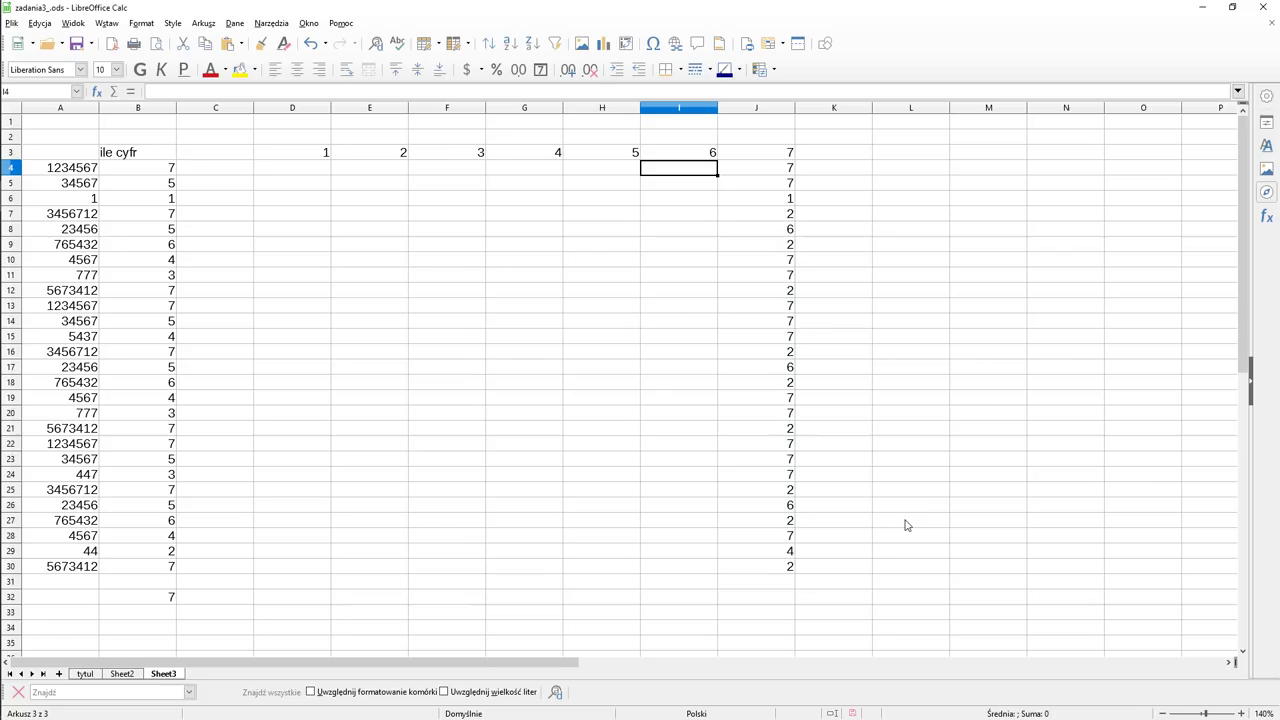
pyautogui.write('=')
pyautogui.write('cz')
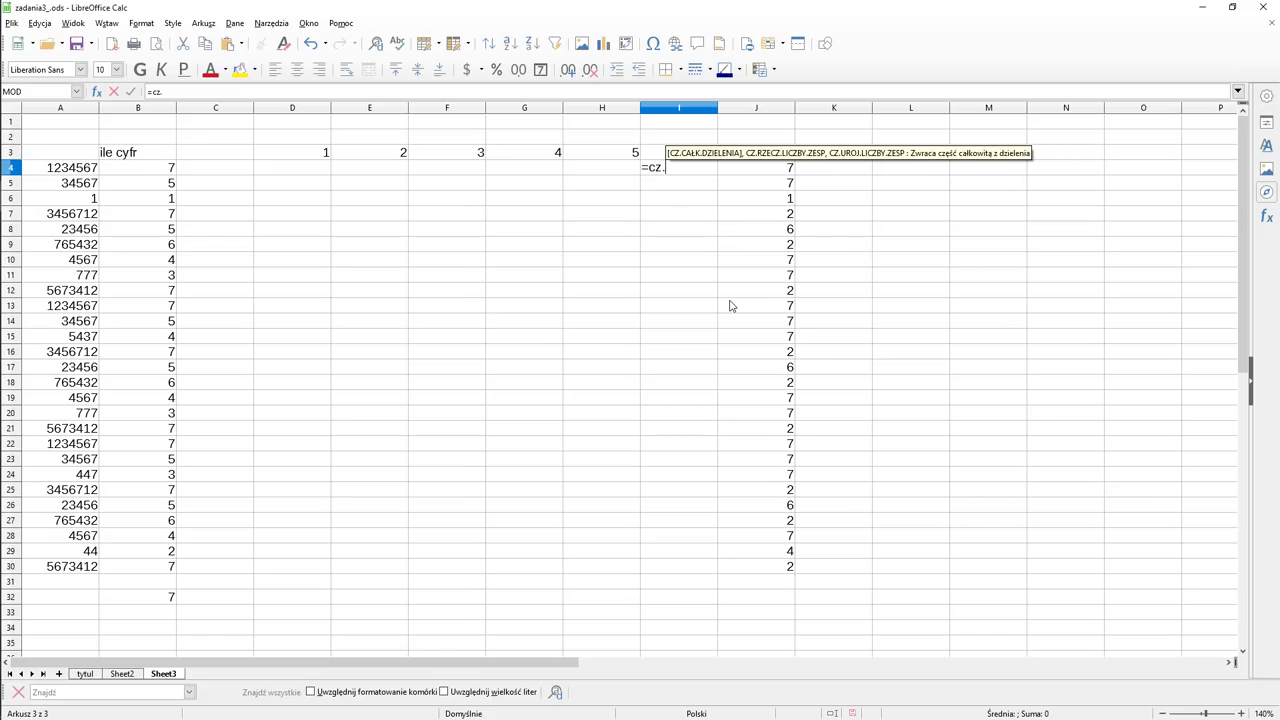
pyautogui.write('.całk')
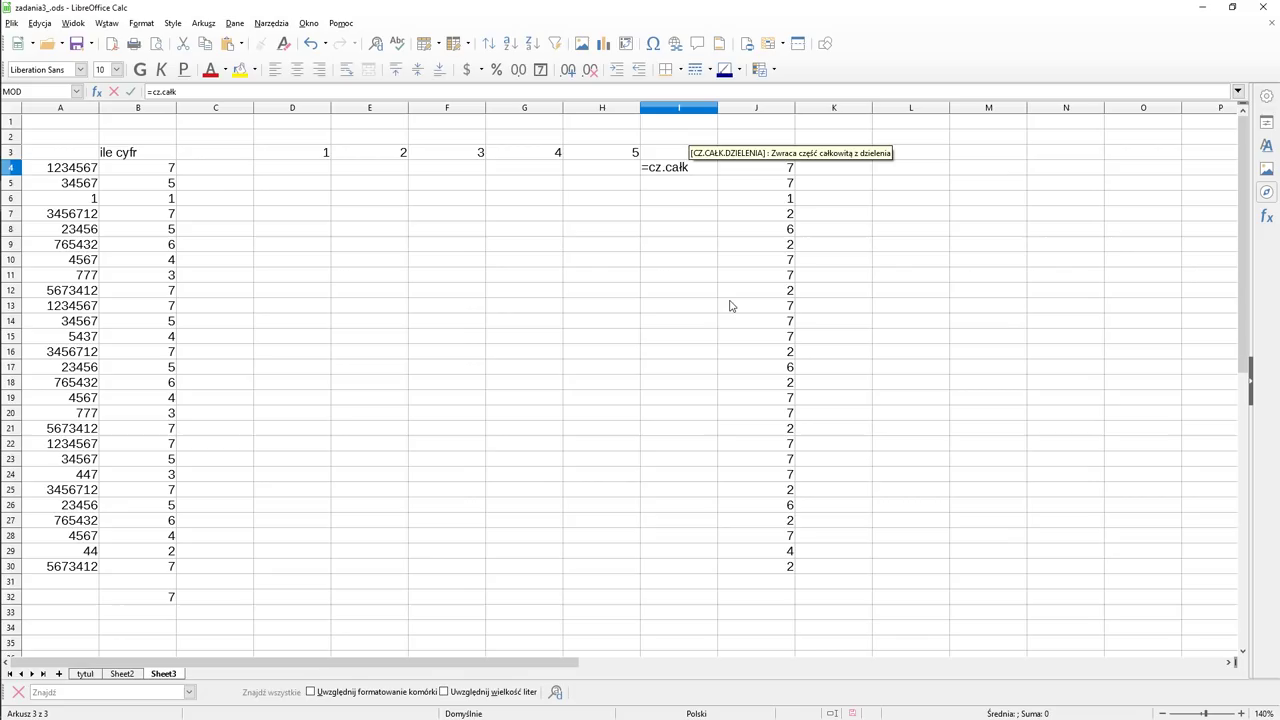
pyautogui.write('.dziela')
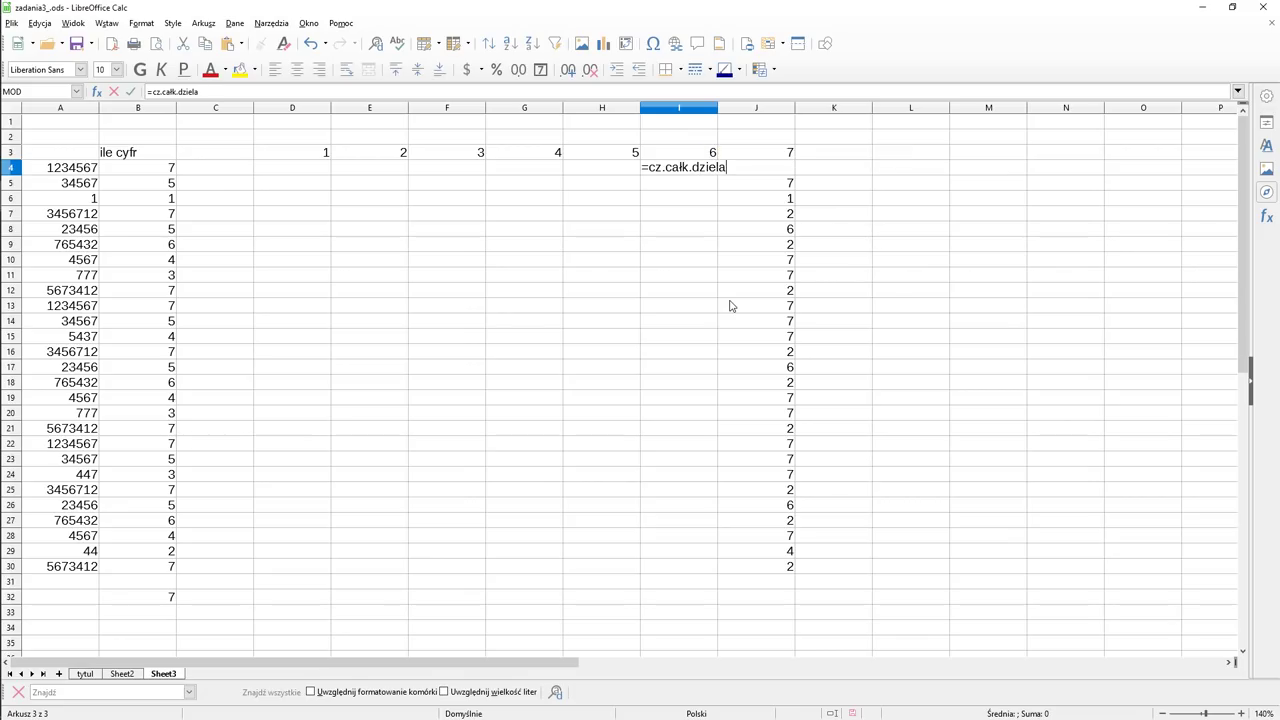
pyautogui.press('BackSpace')
pyautogui.write('enia')
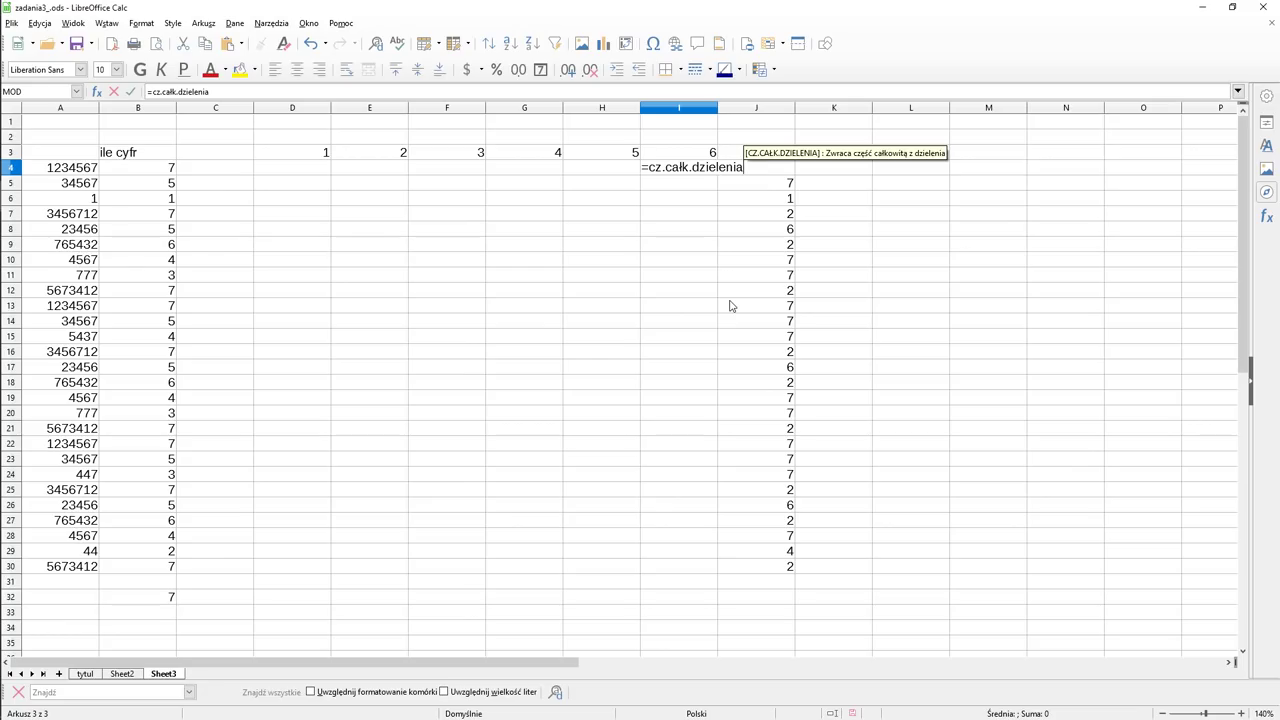
pyautogui.write('(')
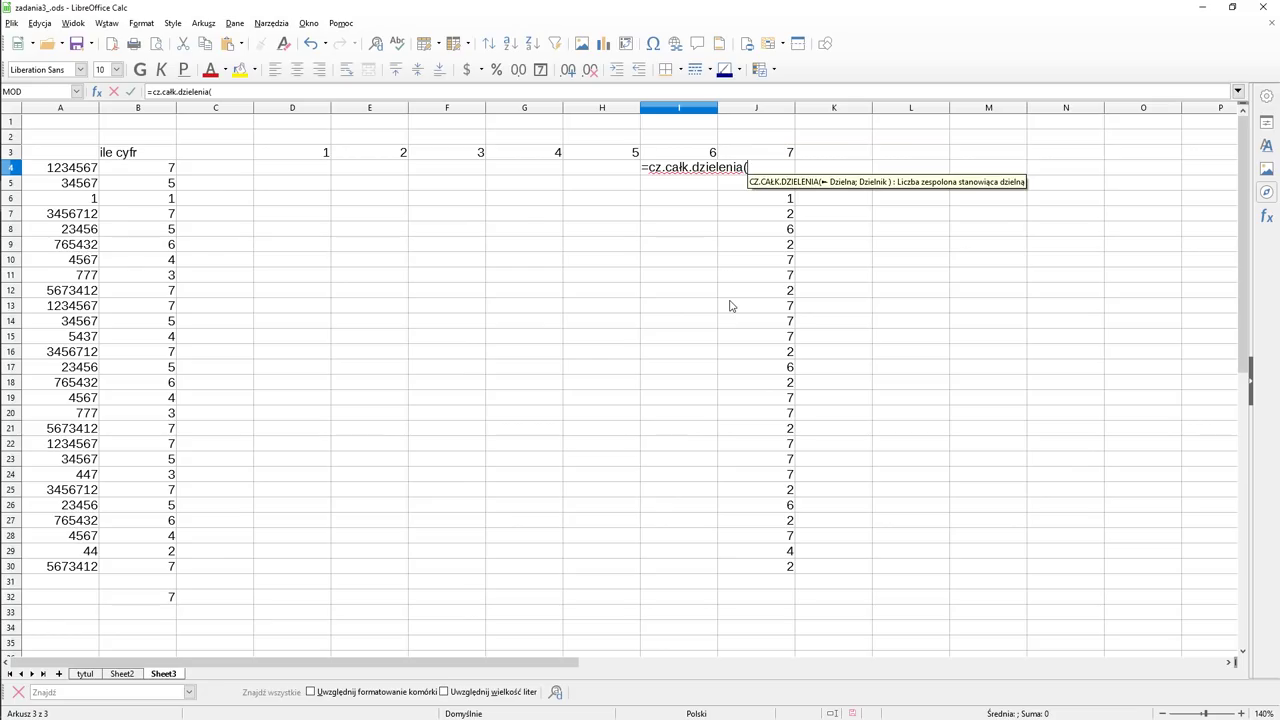
pyautogui.click(76, 168)
pyautogui.write(';')
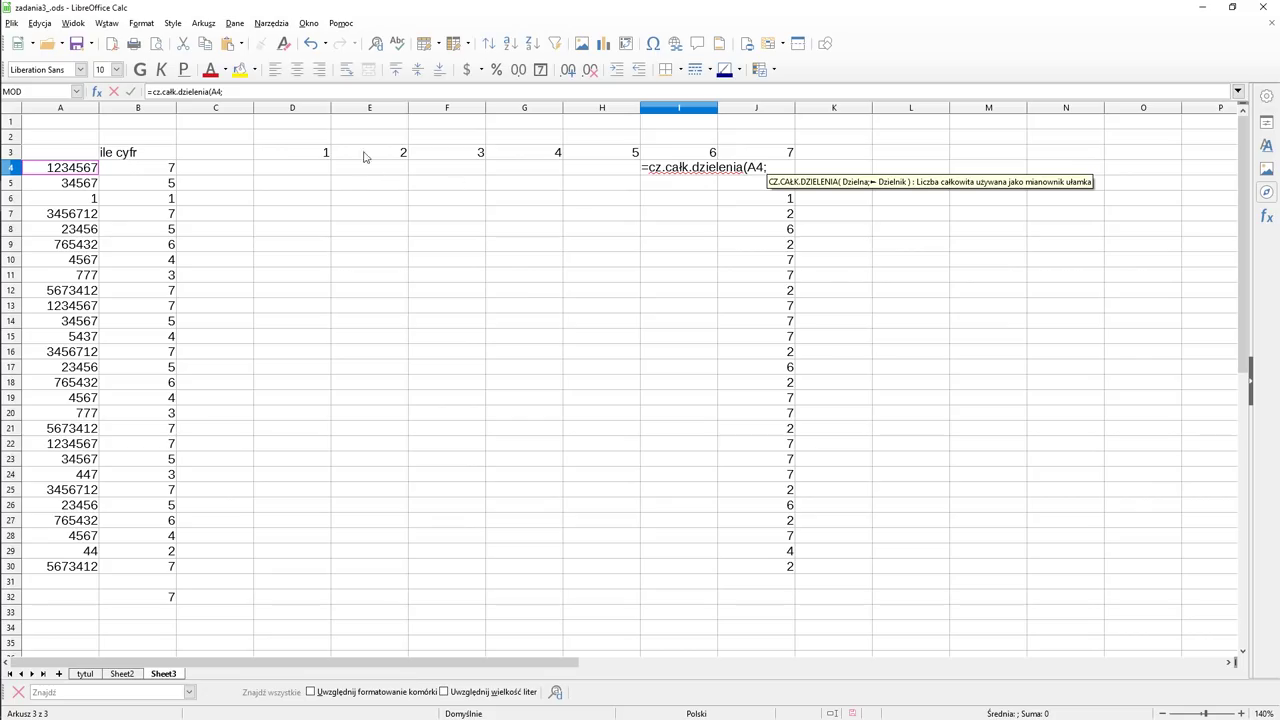
pyautogui.click(659, 139)
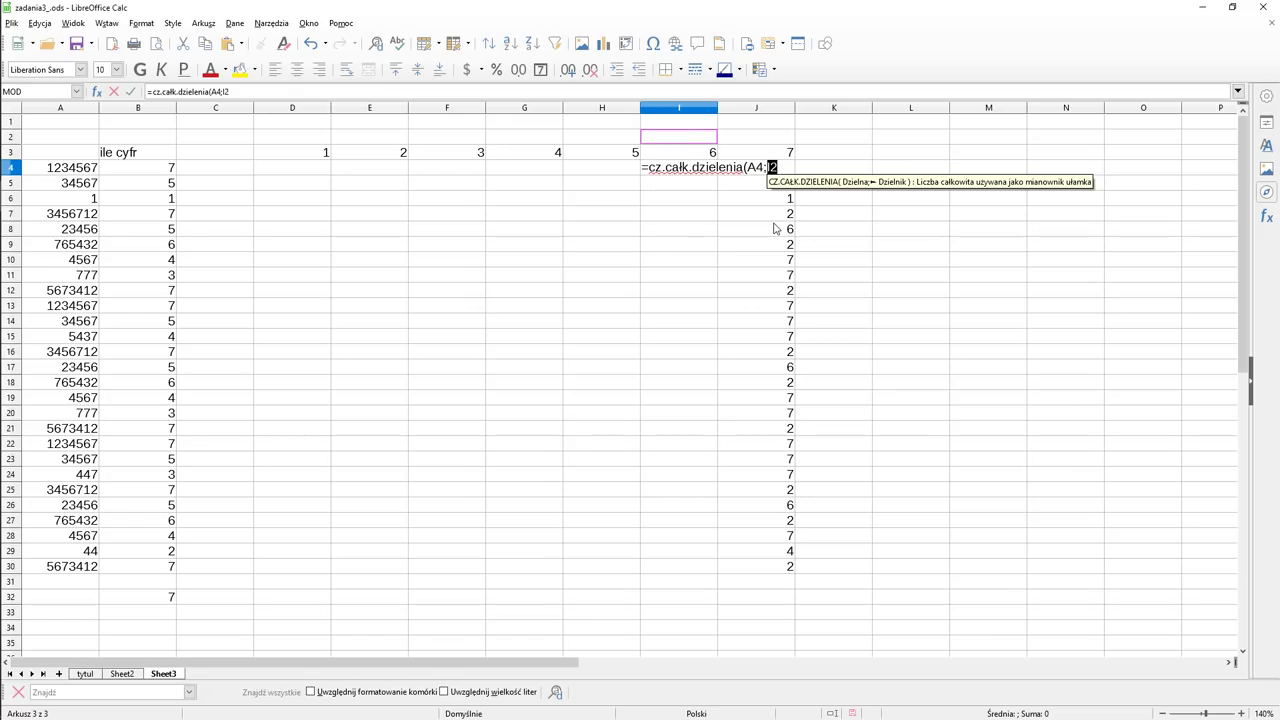
pyautogui.write(')')
pyautogui.press('Return')
# Step: Enter the divisor 10 in cell I2 above heading 6
pyautogui.press('Up')
pyautogui.press('Up')
pyautogui.press('Up')
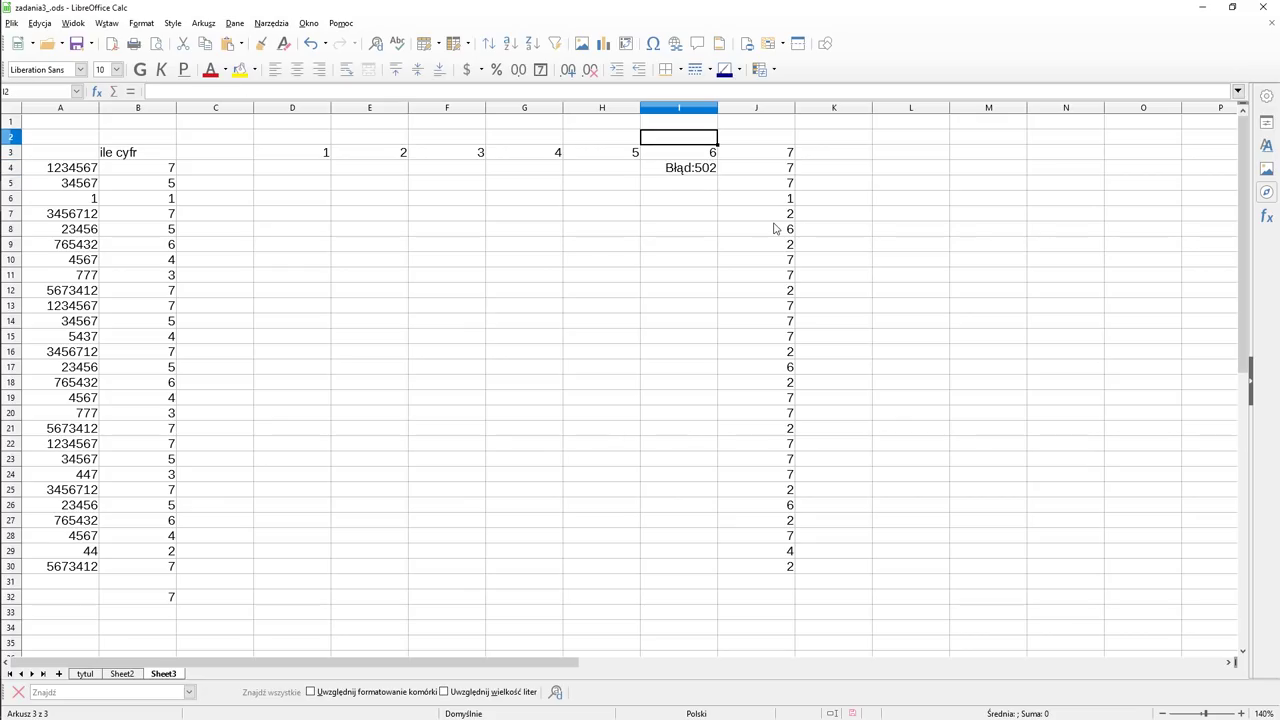
pyautogui.write('10')
pyautogui.press('Return')
pyautogui.press('Down')
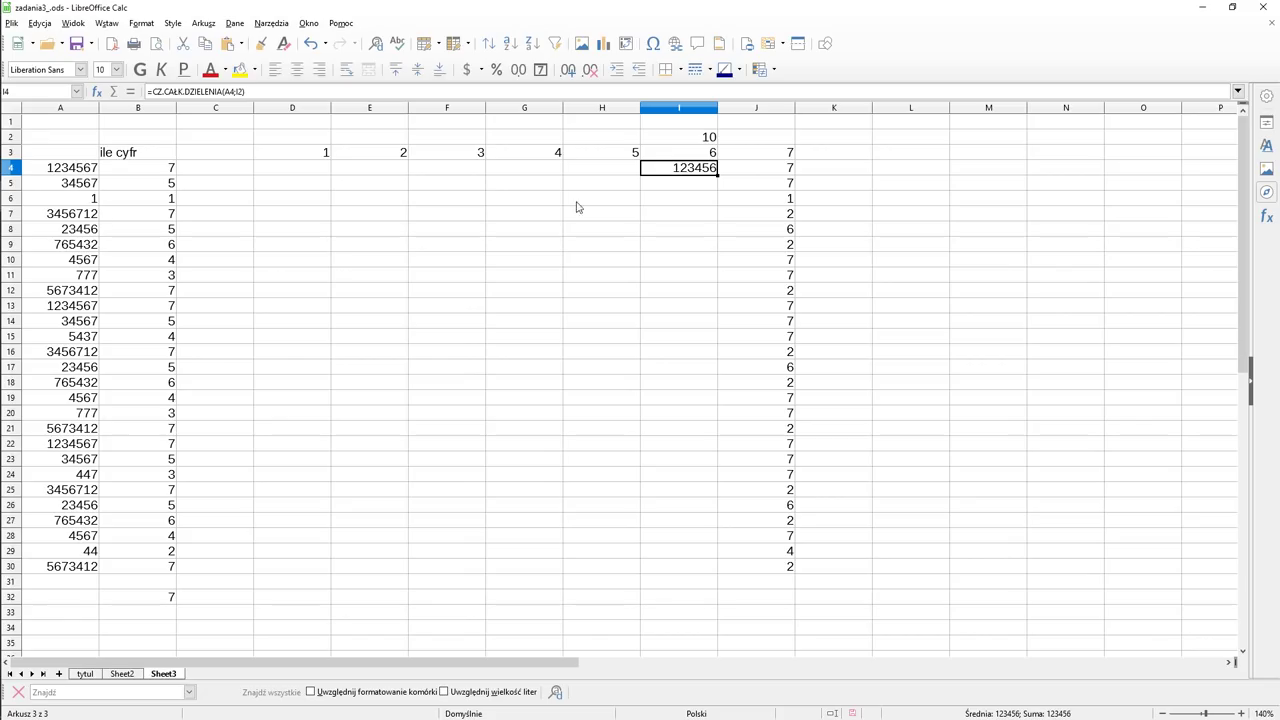
# Step: Fill the I4 division formula down to I14 and check which divisor cell the copies refer to
pyautogui.moveTo(717, 175); pyautogui.dragTo(716, 328)
pyautogui.click(710, 198)
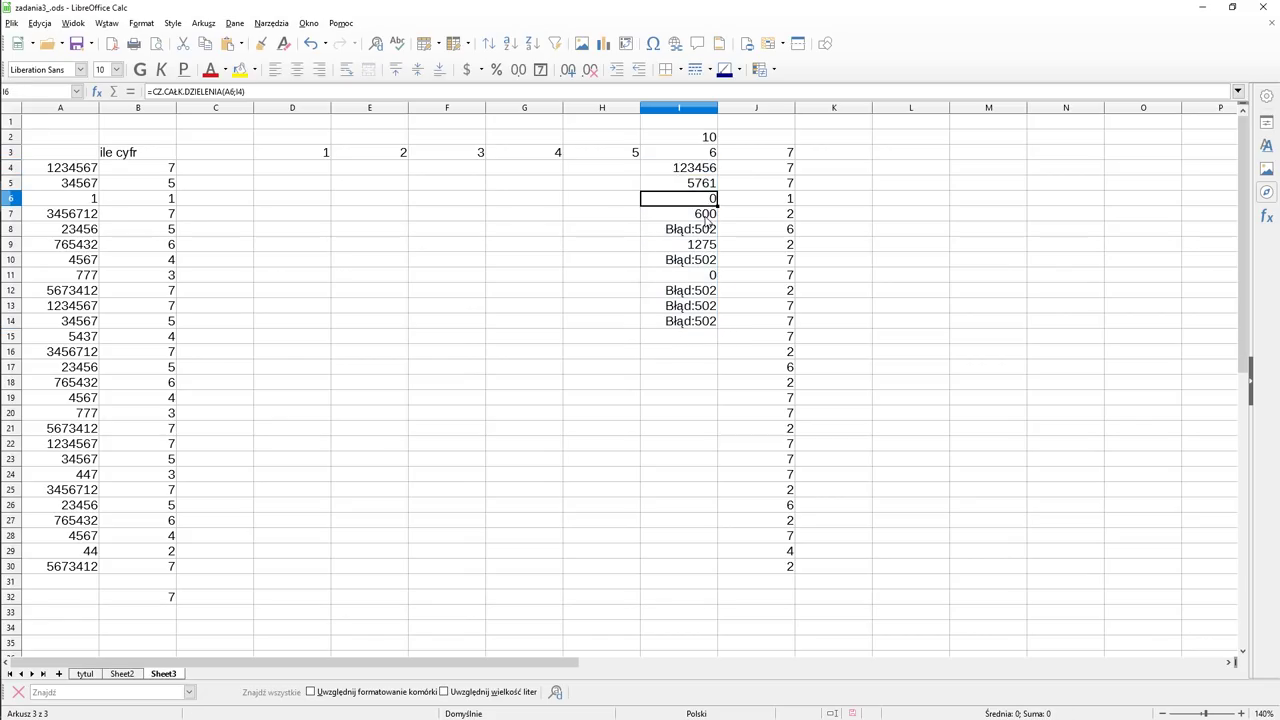
pyautogui.click(708, 140)
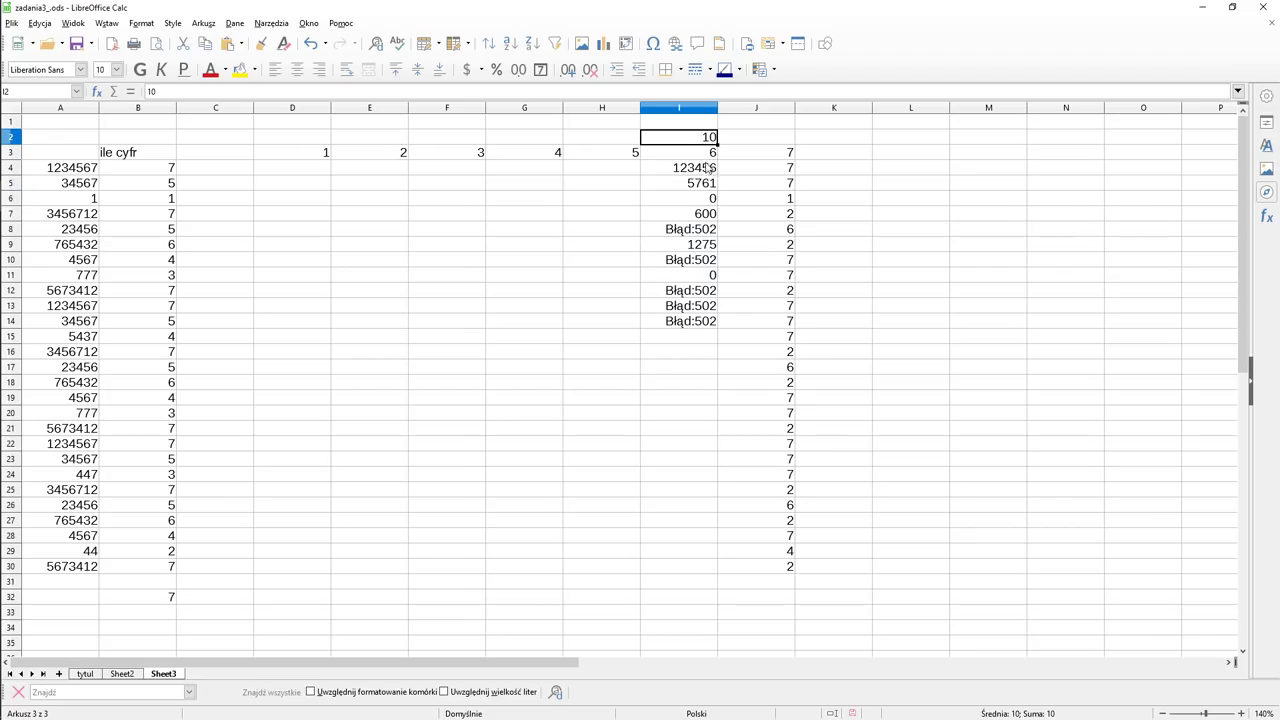
# Step: Lock the divisor's row in the I4 formula so it reads =CZ.CAŁK.DZIELENIA(A4;I$2)
pyautogui.click(705, 167)
pyautogui.press('F2')
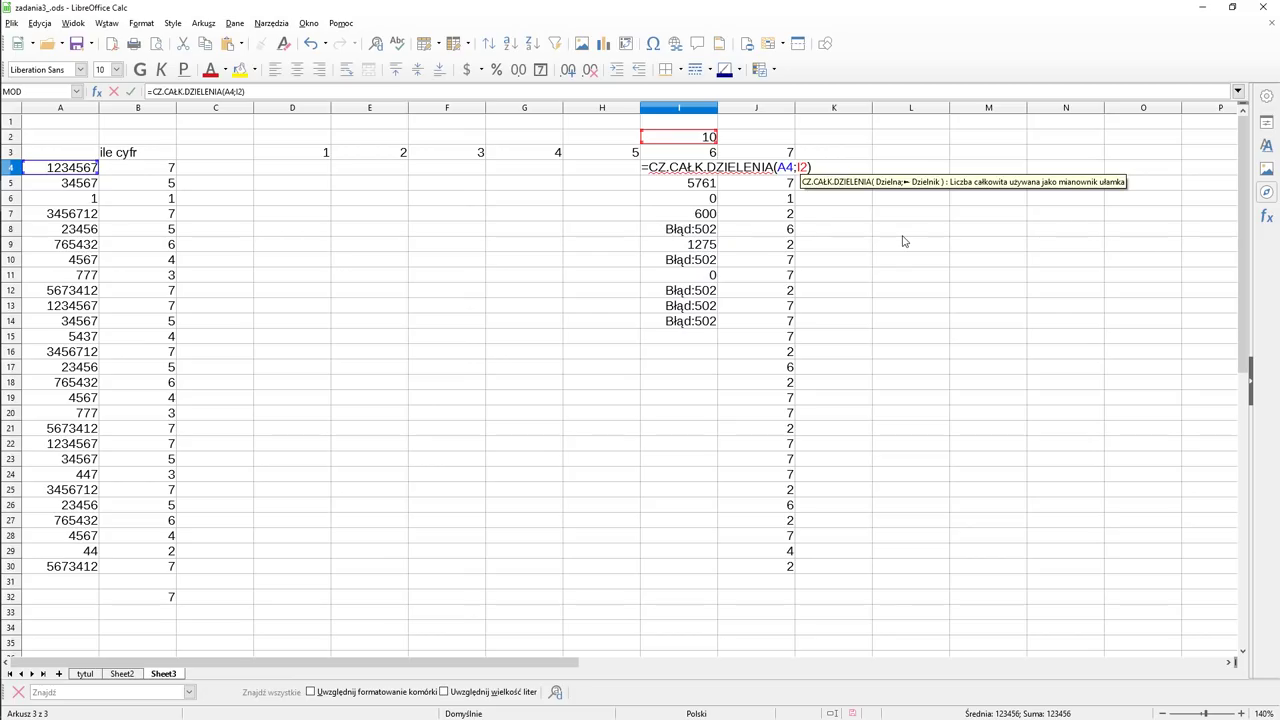
pyautogui.press('Left')
pyautogui.press('Left')
pyautogui.write('$')
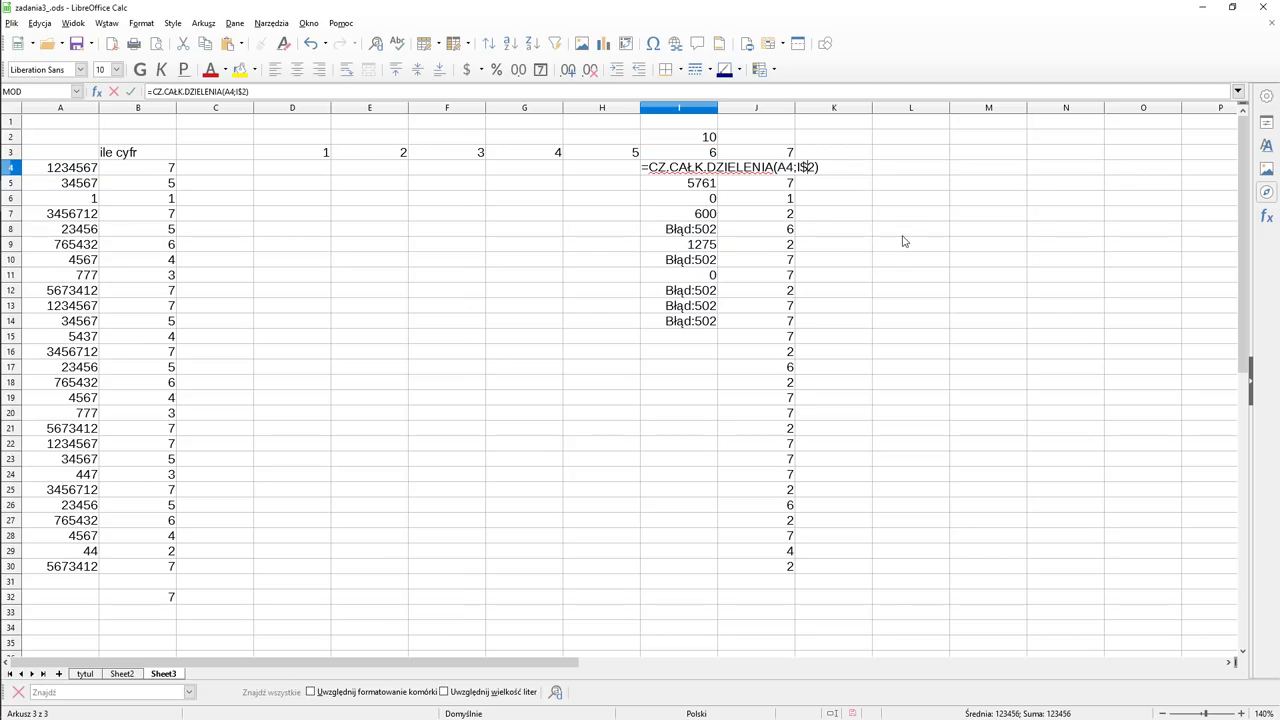
pyautogui.press('Return')
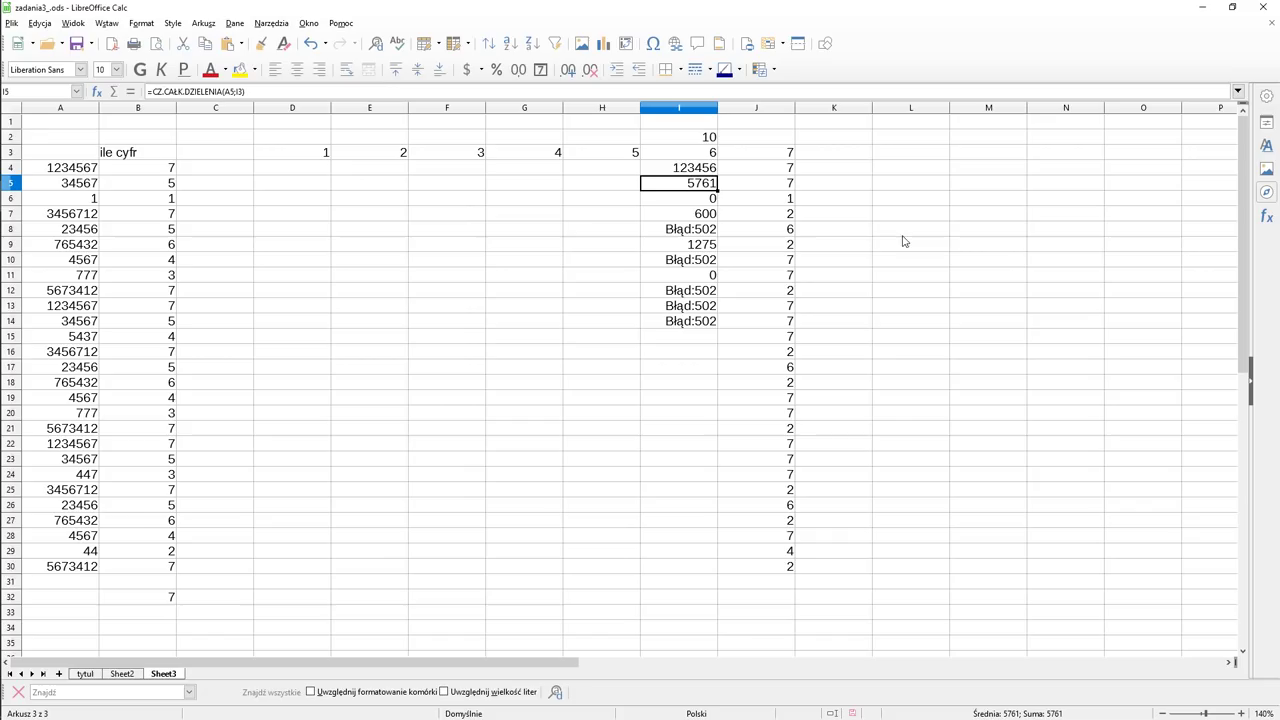
# Step: Fill the row-locked division formula from I4 down to I15 and check which divisor cell the copies refer to
pyautogui.click(716, 170)
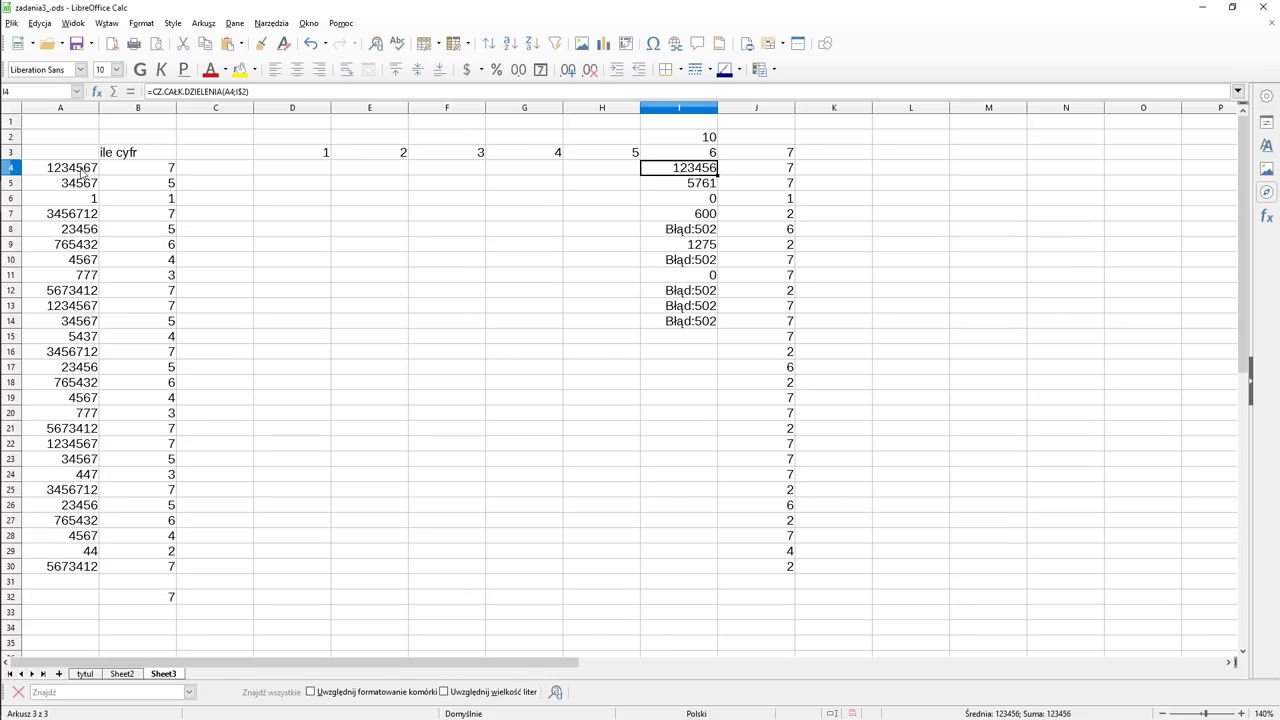
pyautogui.click(690, 140)
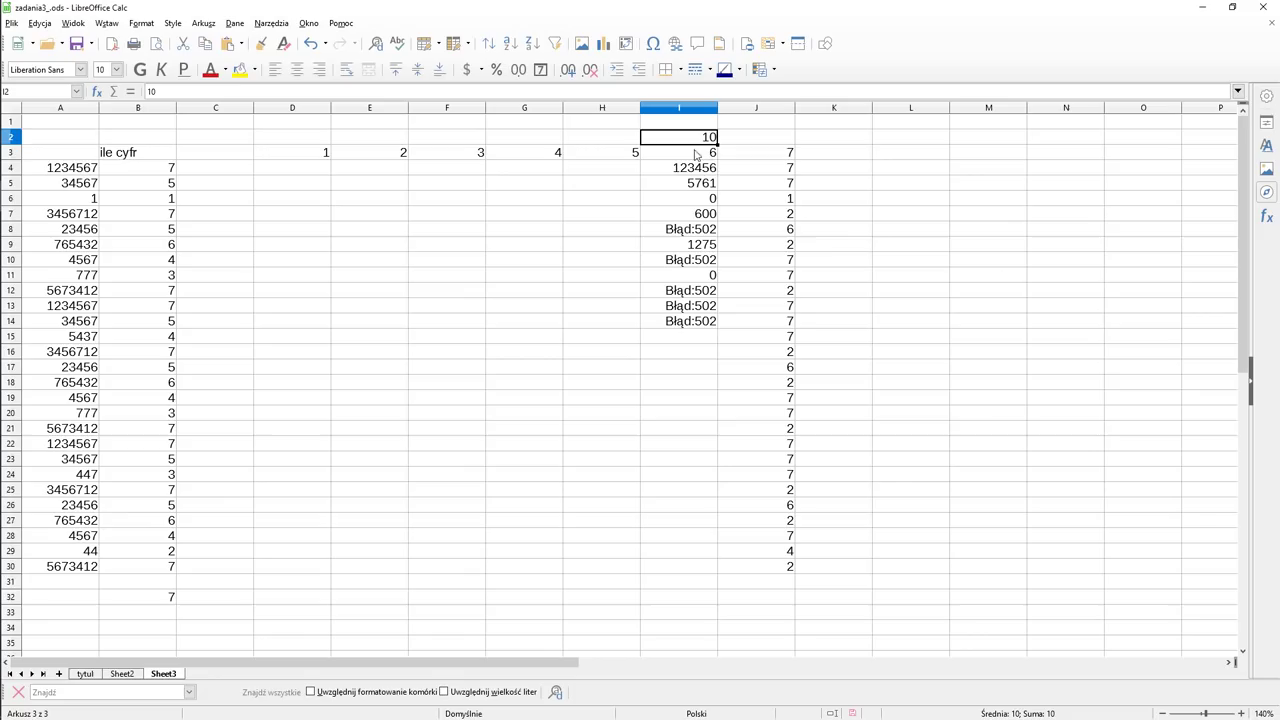
pyautogui.click(714, 172)
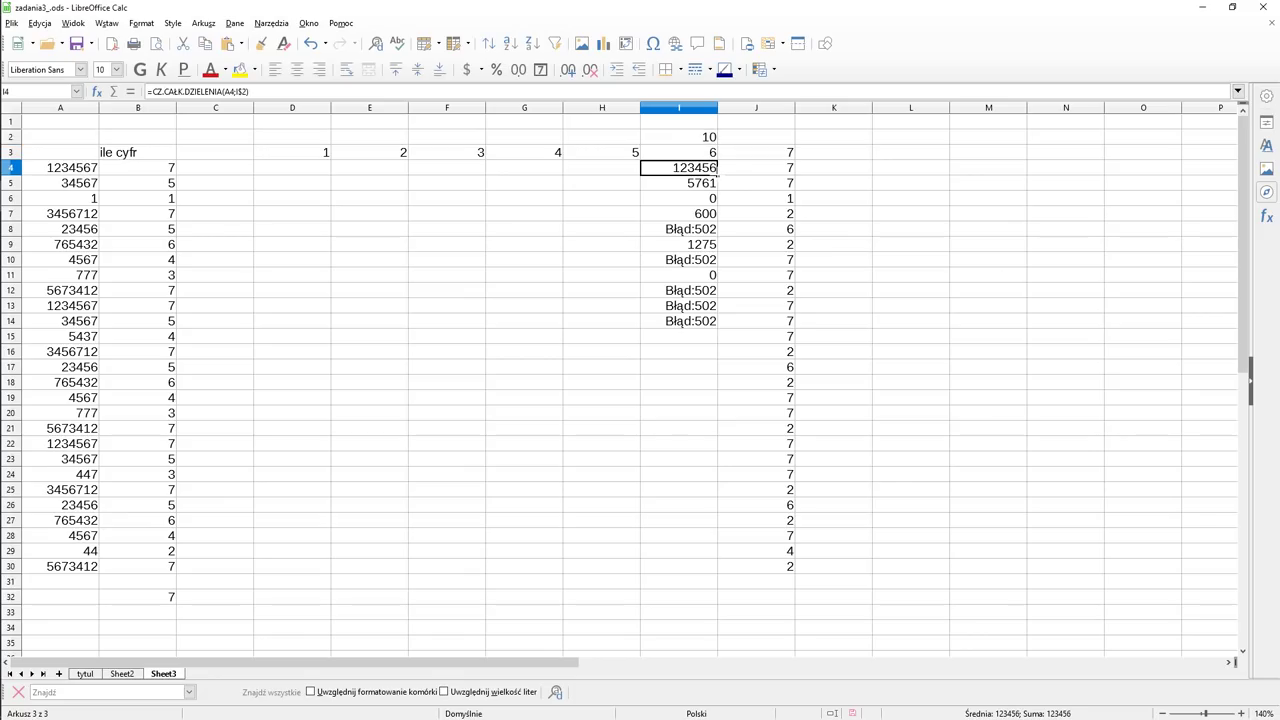
pyautogui.moveTo(717, 175); pyautogui.dragTo(714, 340)
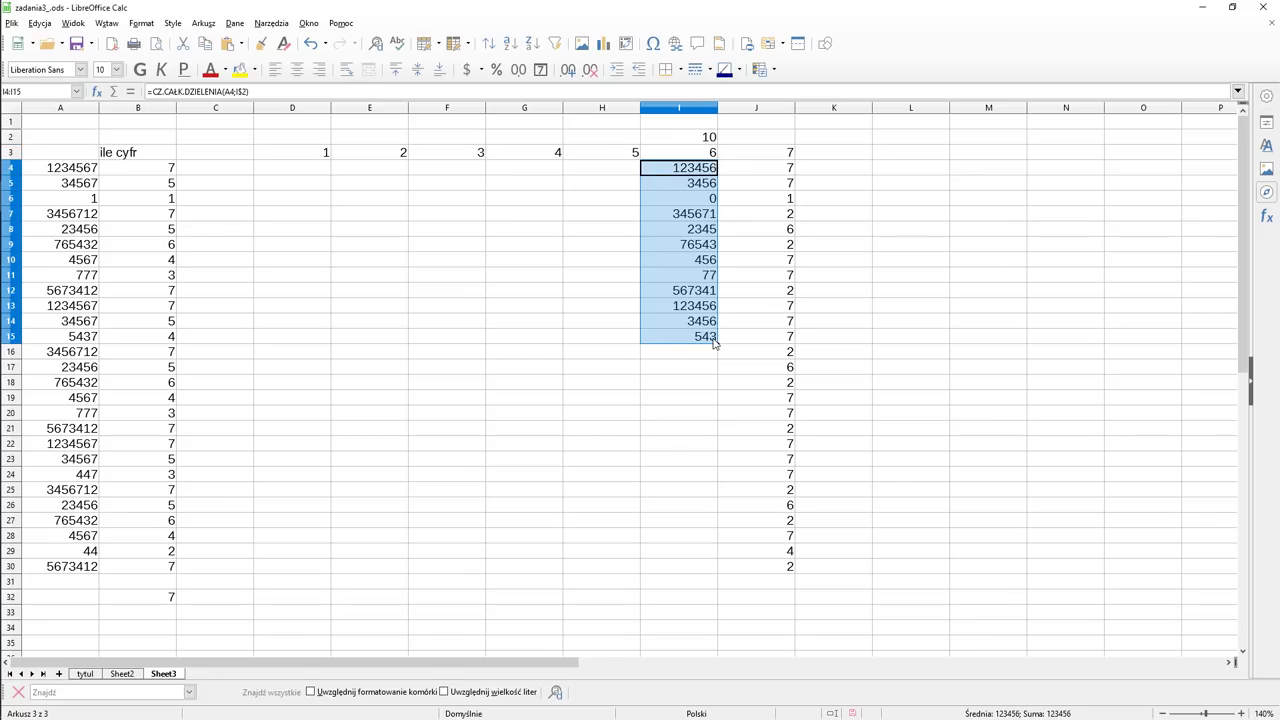
pyautogui.click(705, 184)
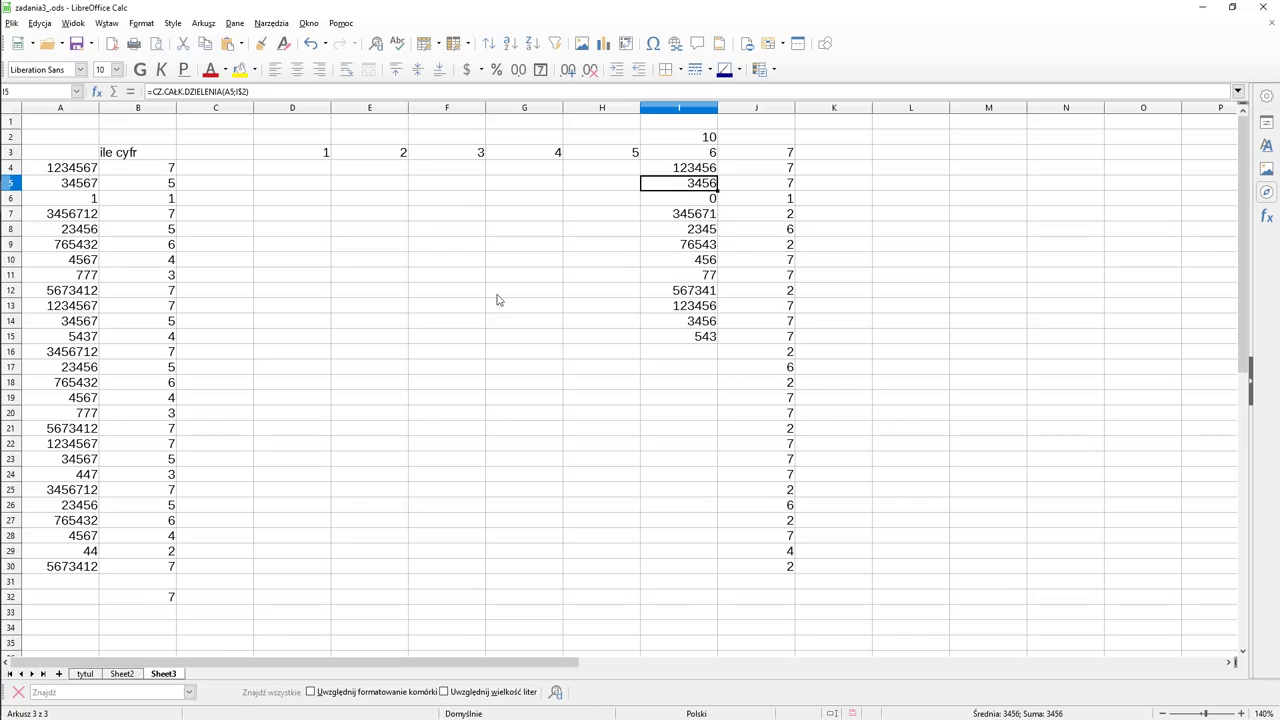
pyautogui.click(690, 198)
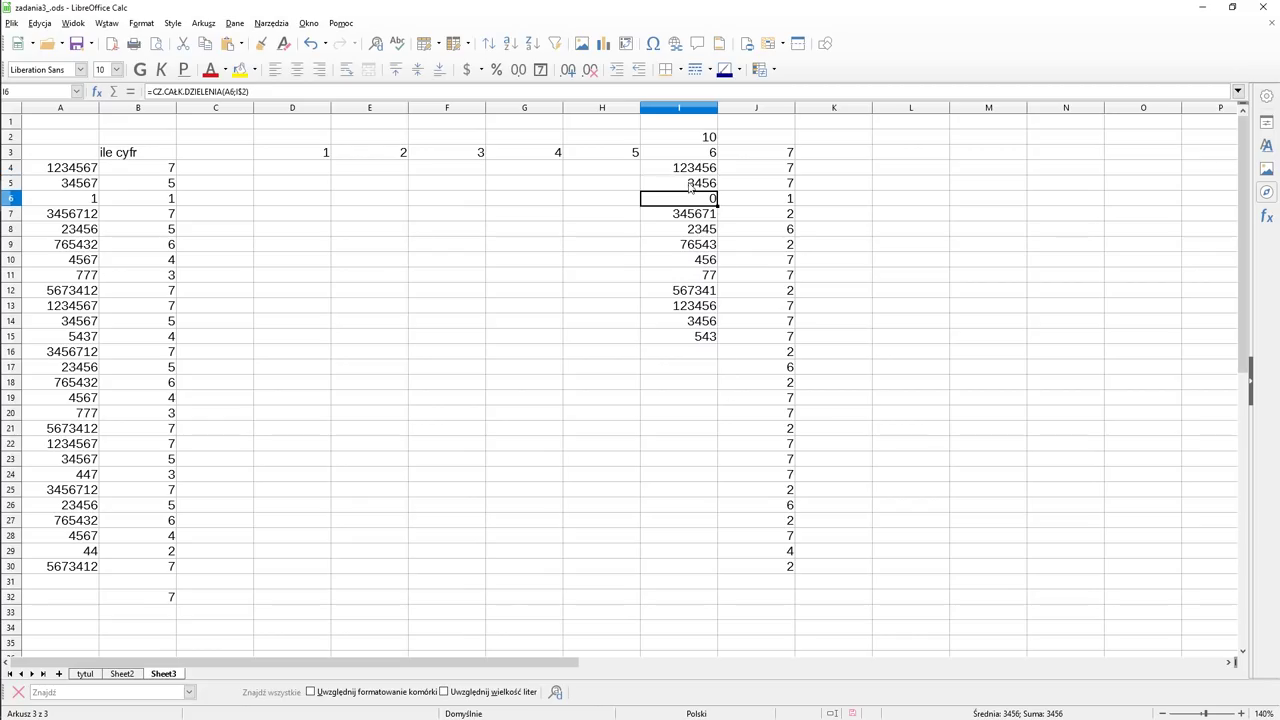
# Step: Enter the divisors 100, 1000 and 10000 in H2, G2 and F2 above headings 5, 4 and 3
pyautogui.click(632, 142)
pyautogui.write('100')
pyautogui.press('Return')
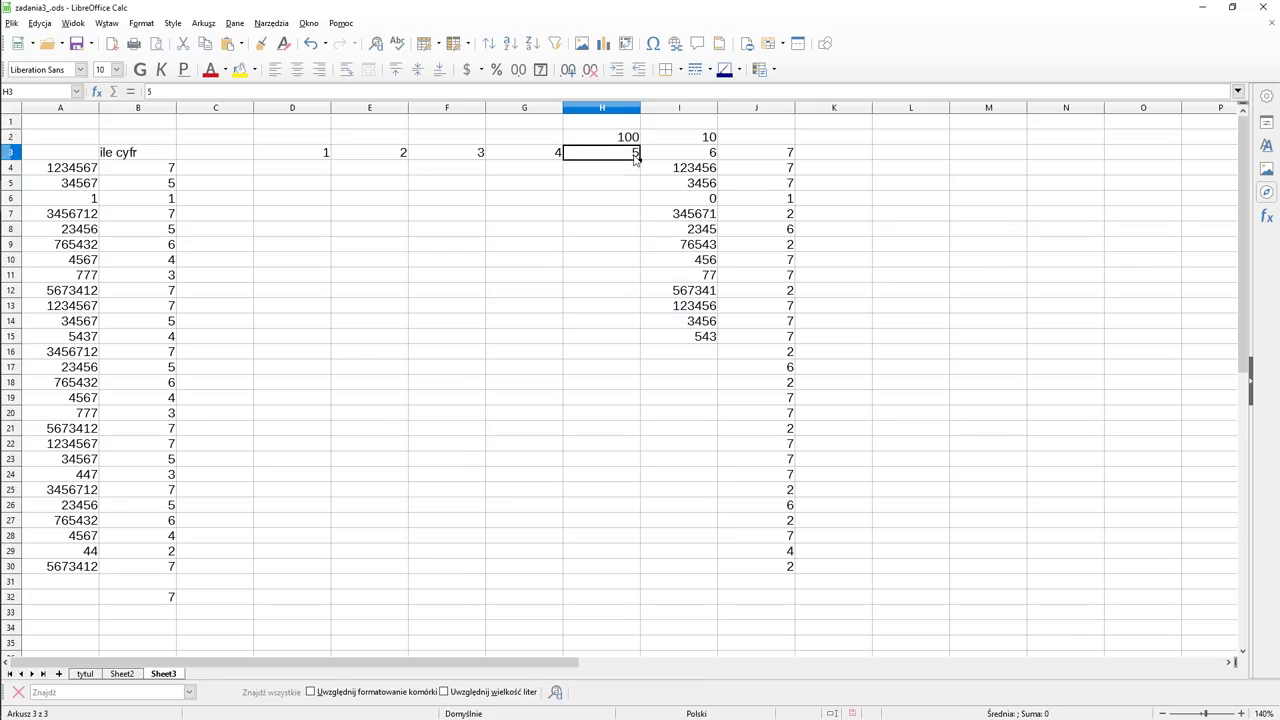
pyautogui.press('Up')
pyautogui.press('Left')
pyautogui.write('1')
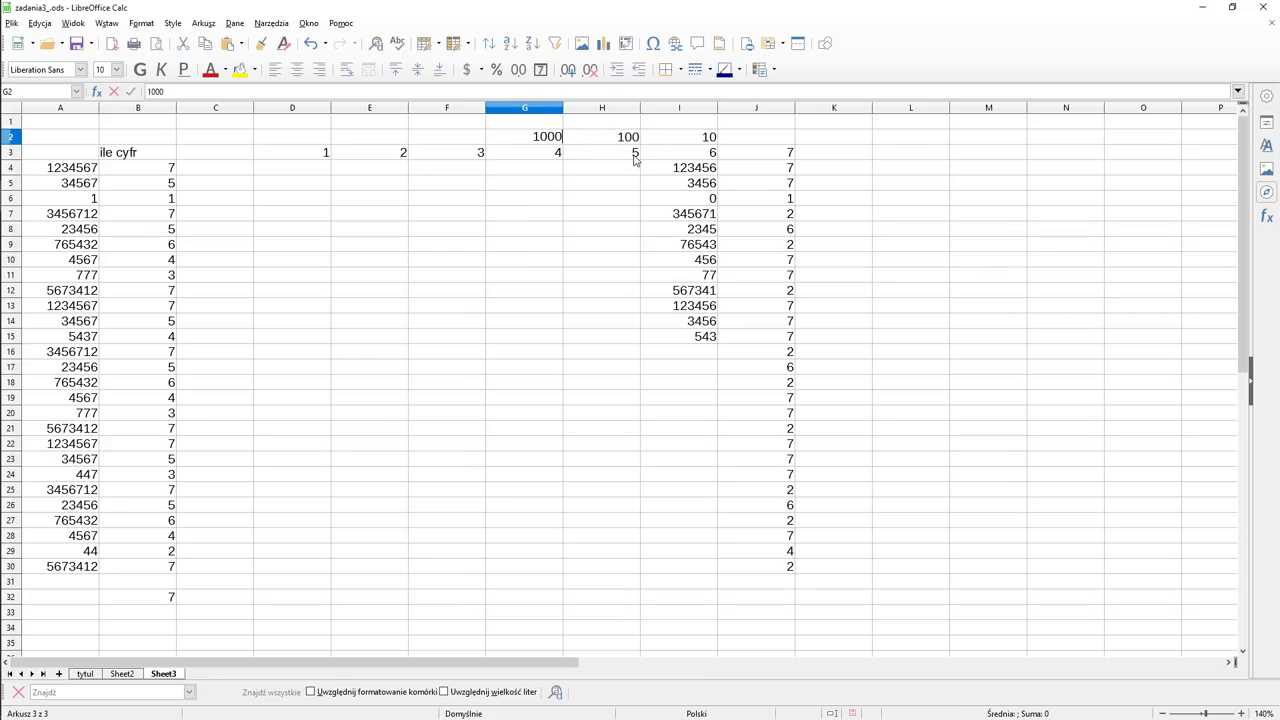
pyautogui.press('Left')
pyautogui.write('1000')
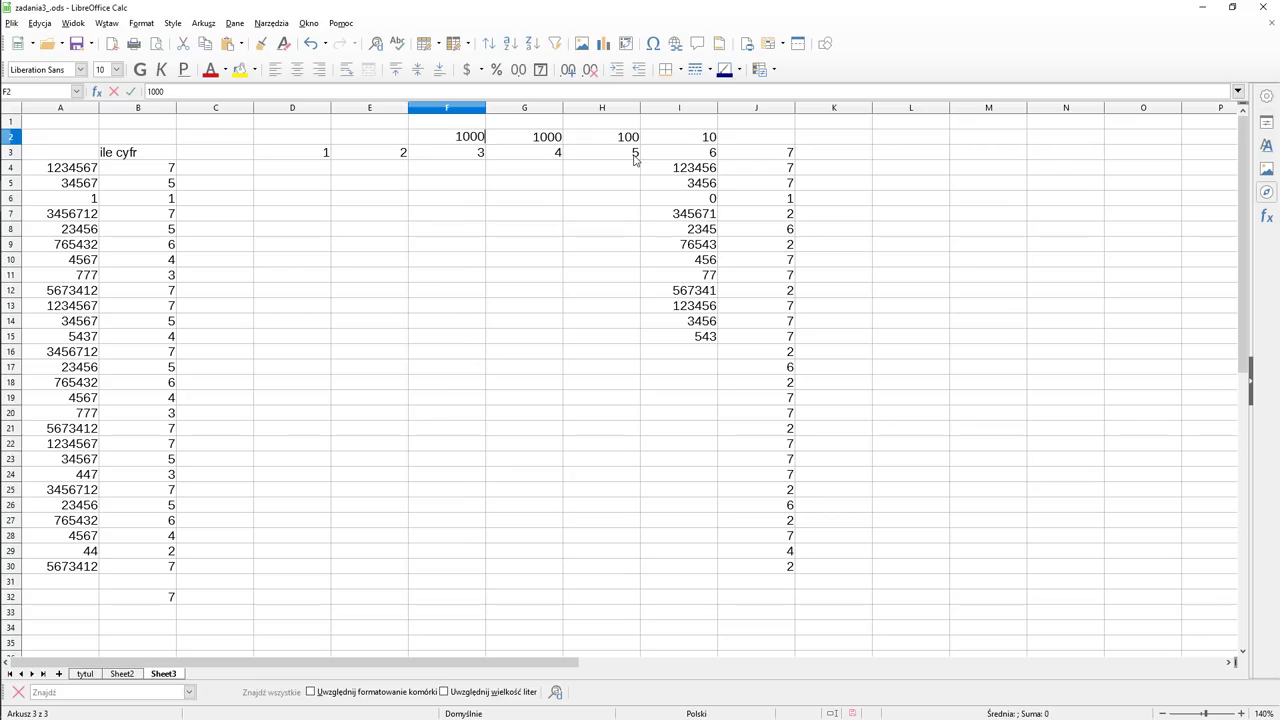
pyautogui.write('0')
pyautogui.press('Return')
# Step: Enter the divisors 100000 and 1000000 in E2 and D2 above headings 2 and 1
pyautogui.press('Up')
pyautogui.press('Left')
pyautogui.write('1')
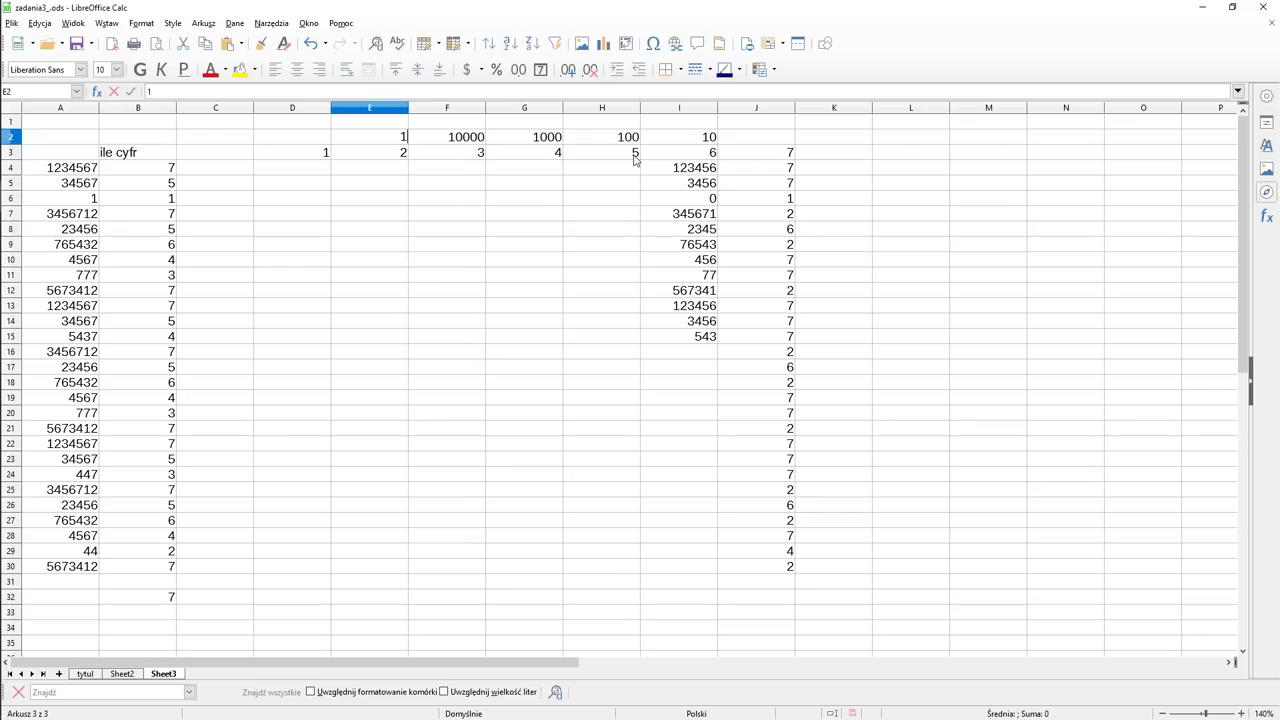
pyautogui.write('00000')
pyautogui.press('Return')
pyautogui.press('Up')
pyautogui.press('Left')
pyautogui.write('1')
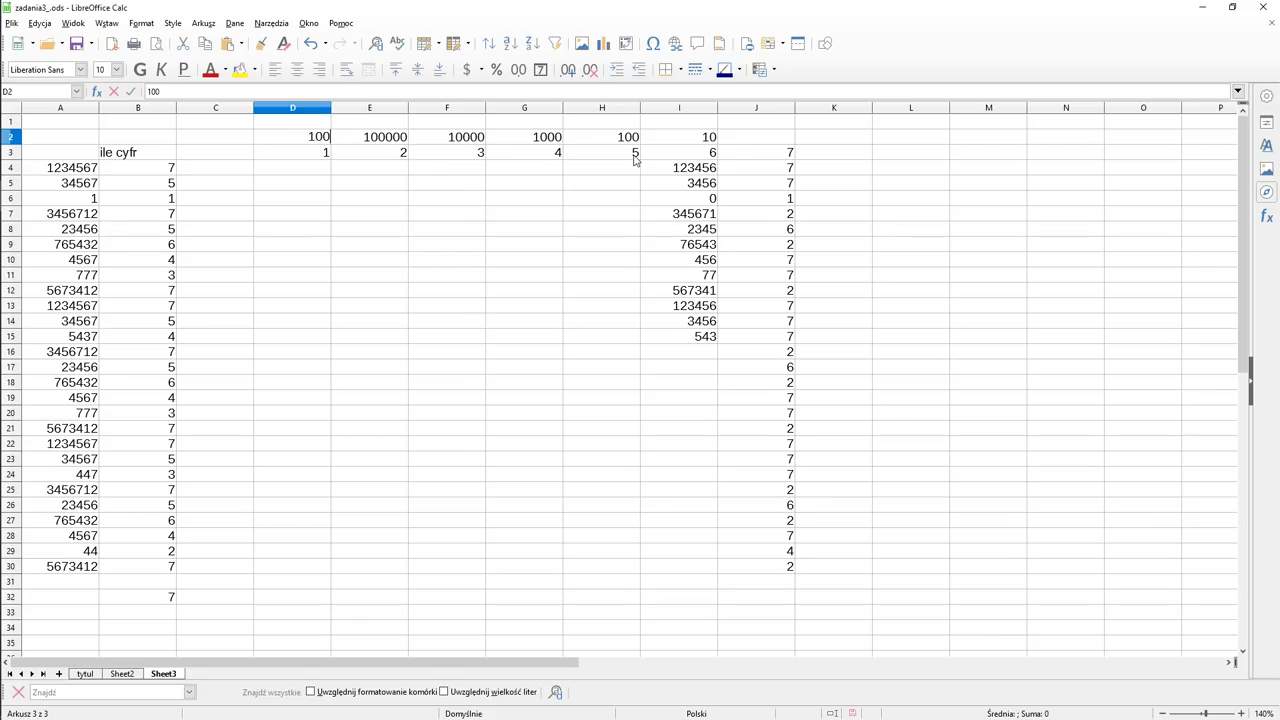
pyautogui.write('00000')
pyautogui.press('Return')
# Step: Wrap the I4 formula in MOD so it reads =MOD(CZ.CAŁK.DZIELENIA(A4;I$2);10) and fill it down to I30
pyautogui.press('Right')
pyautogui.press('Right')
pyautogui.press('Right')
pyautogui.press('Right')
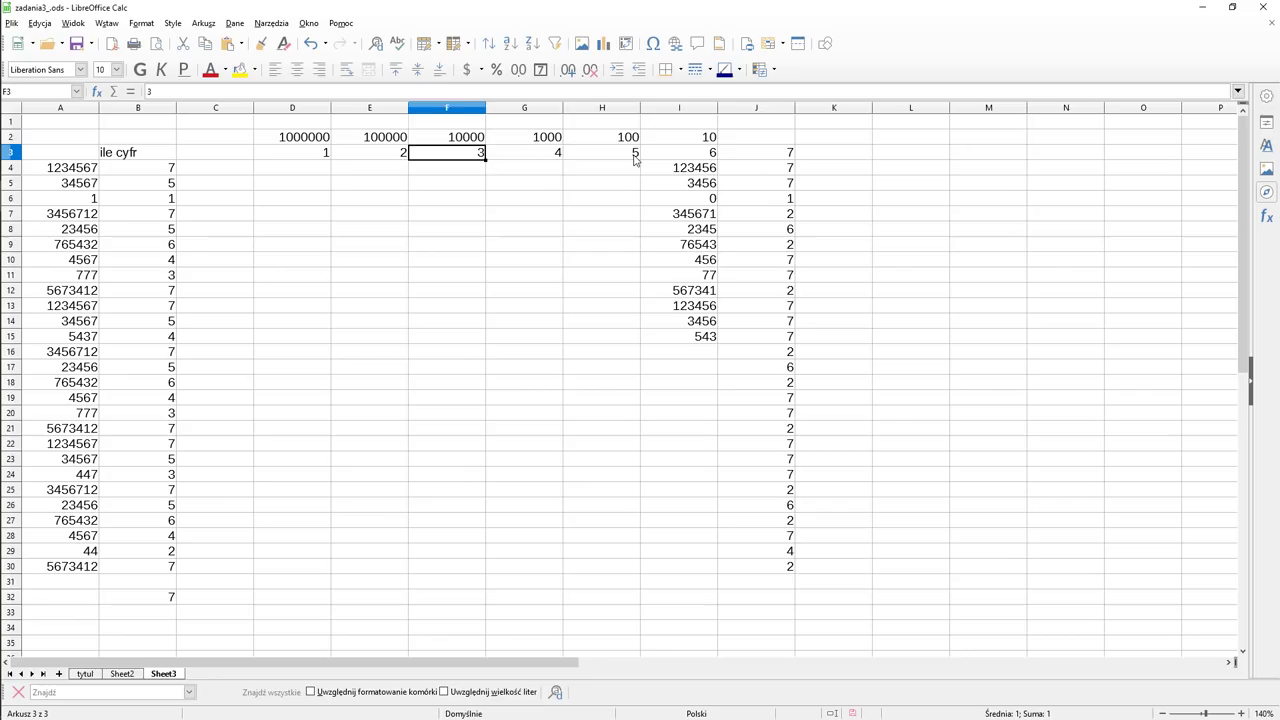
pyautogui.press('Right')
pyautogui.press('Right')
pyautogui.press('Left')
pyautogui.press('Down')
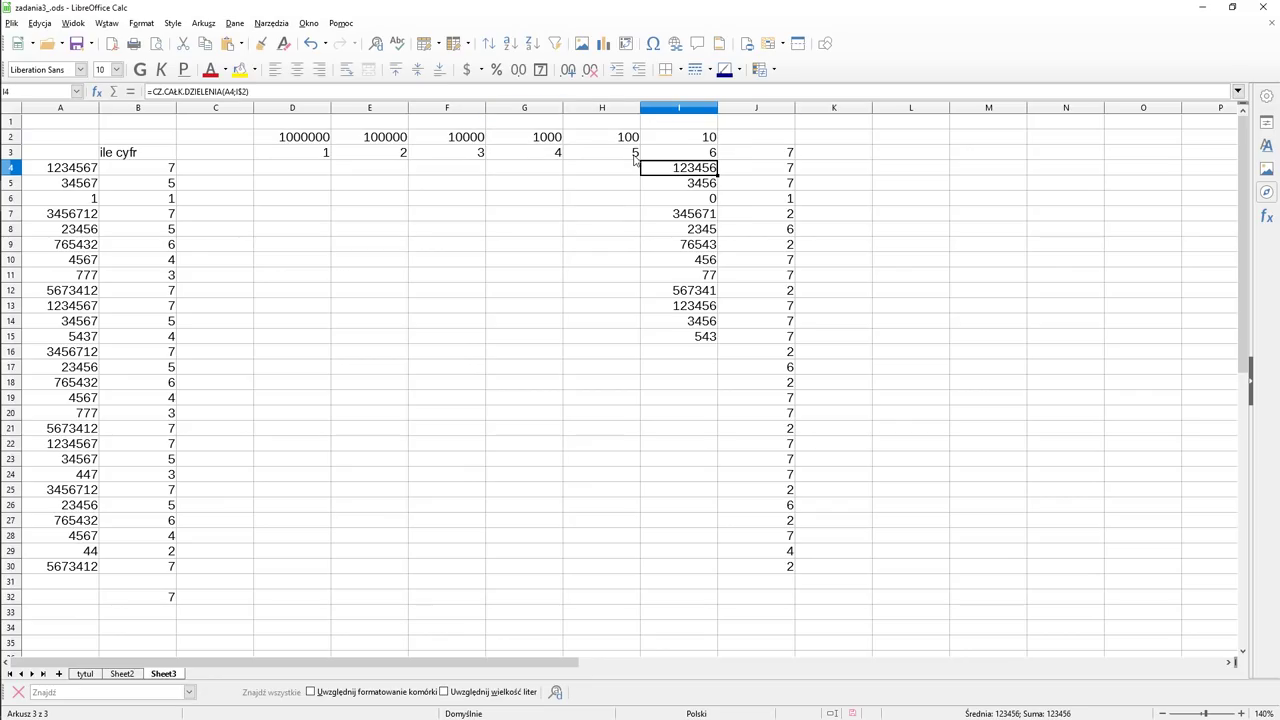
pyautogui.press('F2')
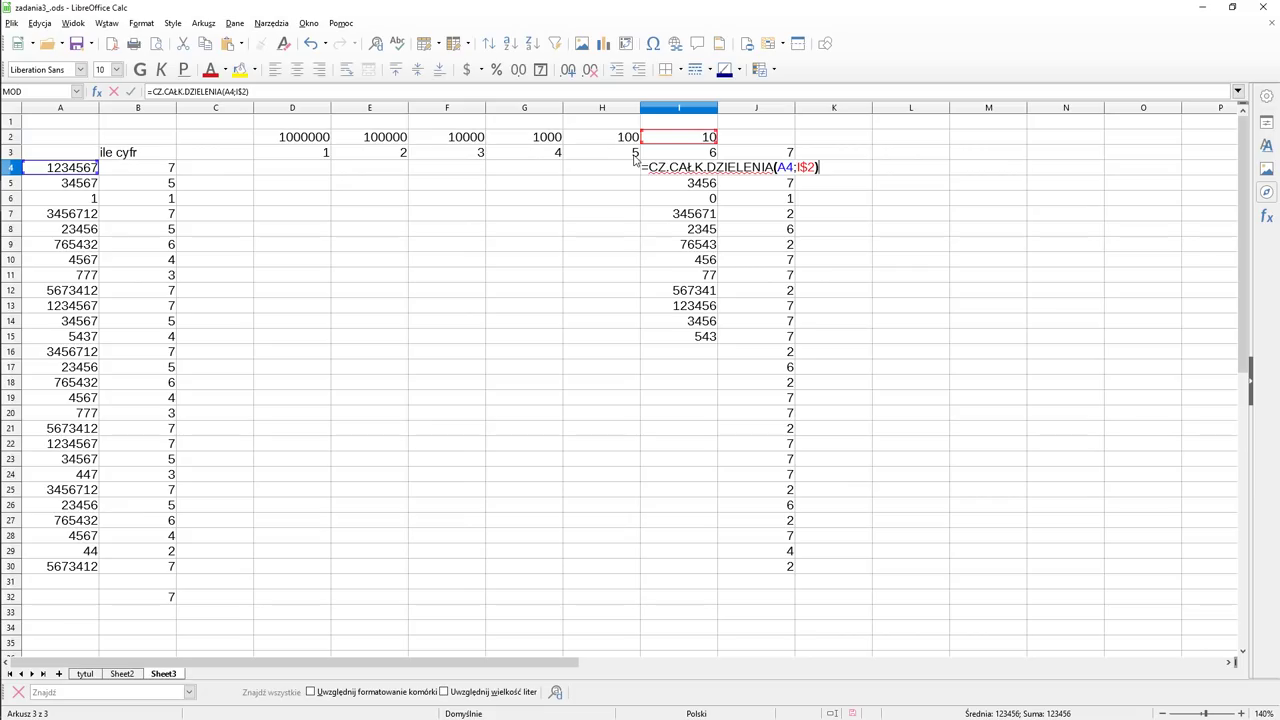
pyautogui.press('Escape')
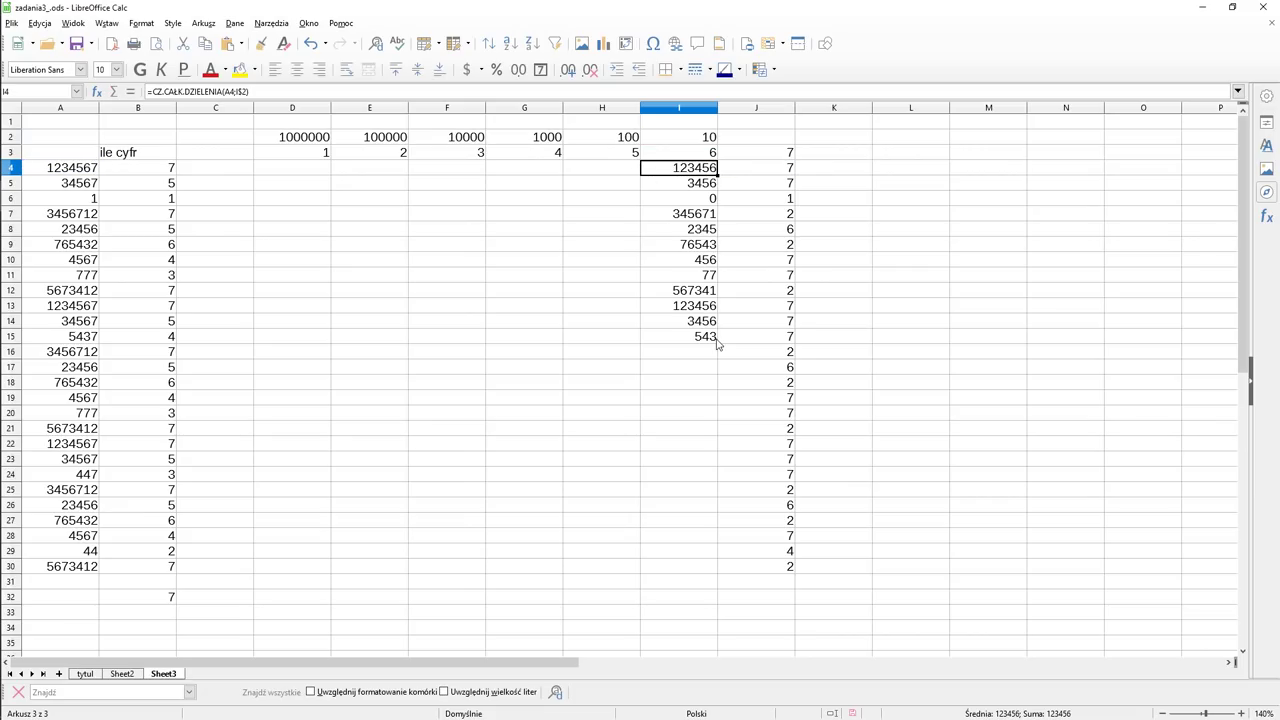
pyautogui.press('F2')
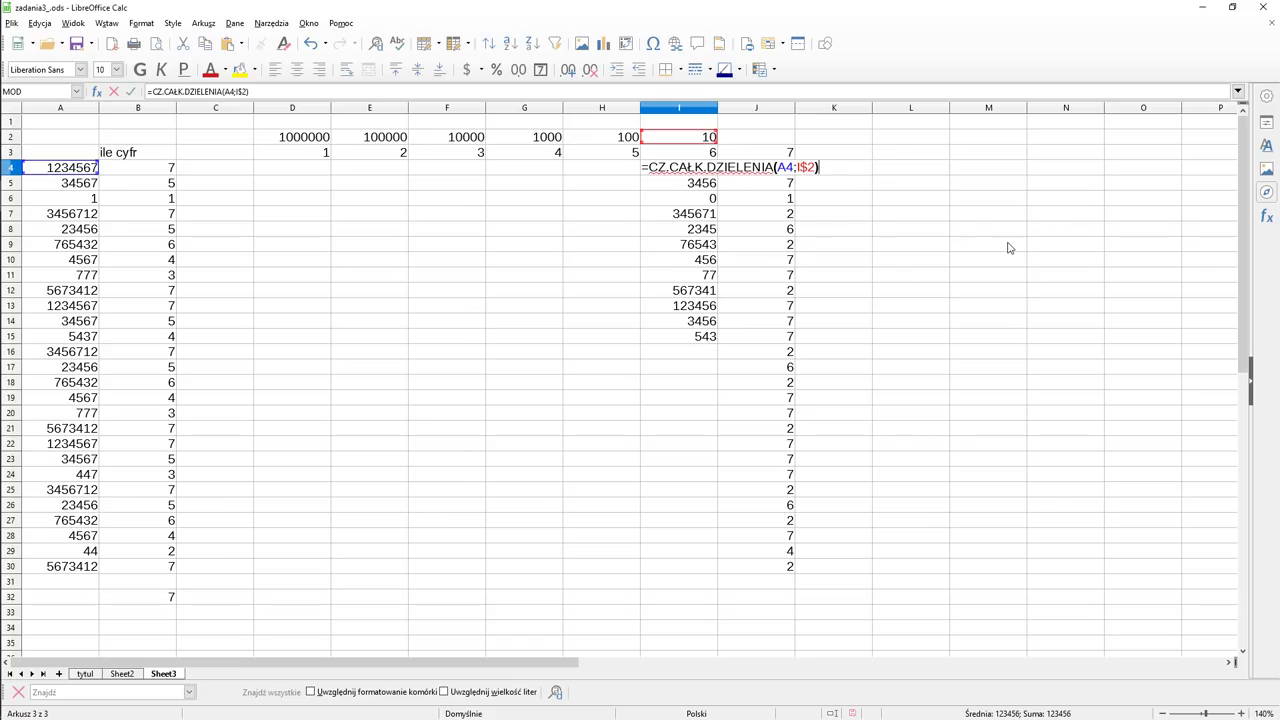
pyautogui.press('Home')
pyautogui.write('mod')
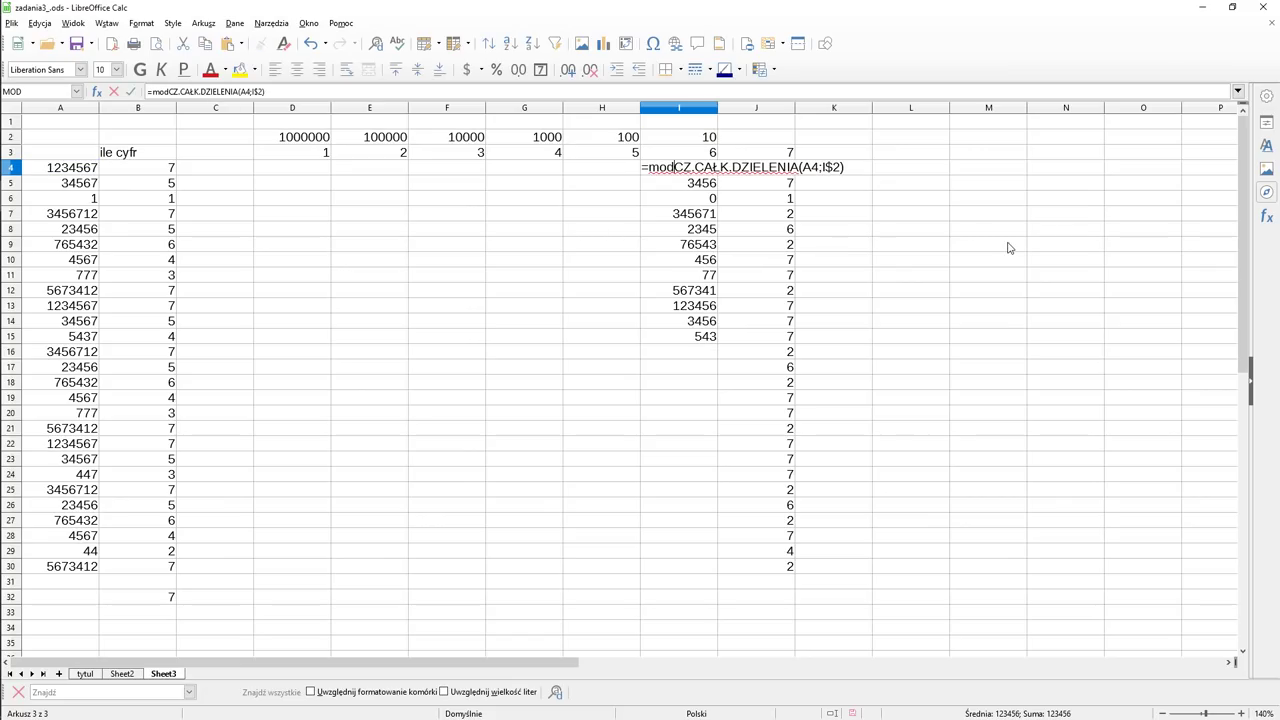
pyautogui.write('(')
pyautogui.press('End')
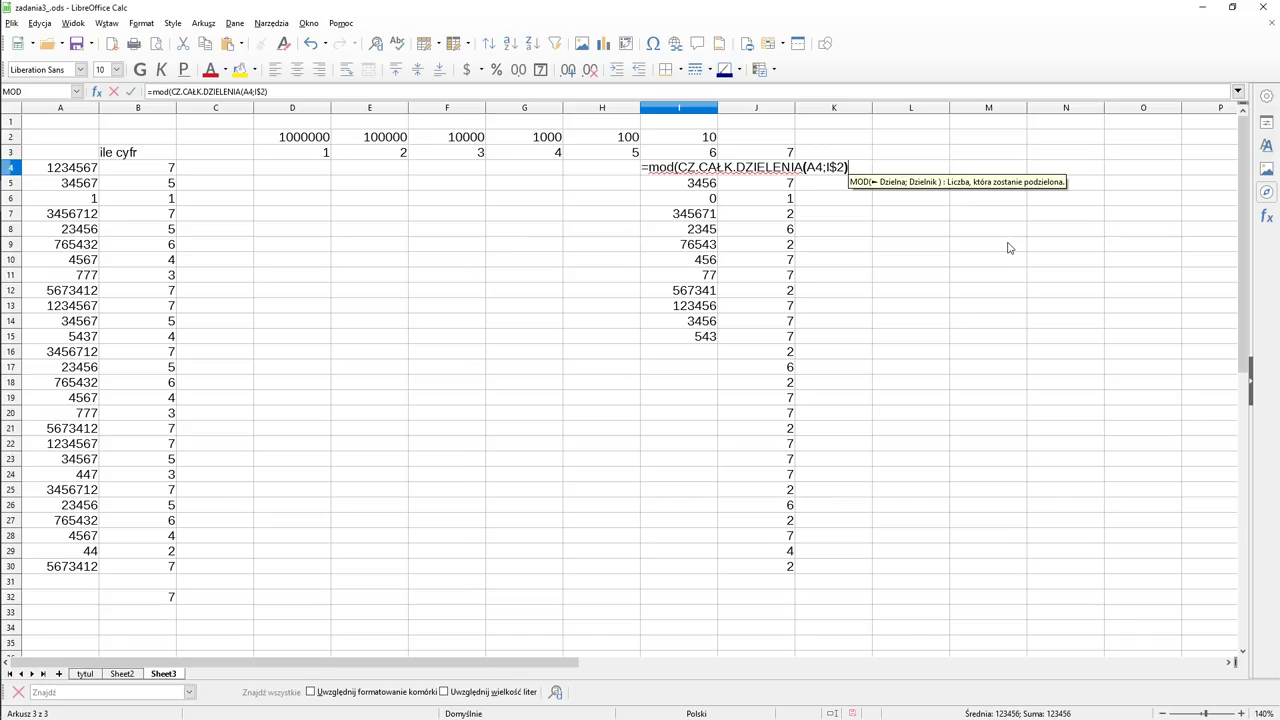
pyautogui.write(';10')
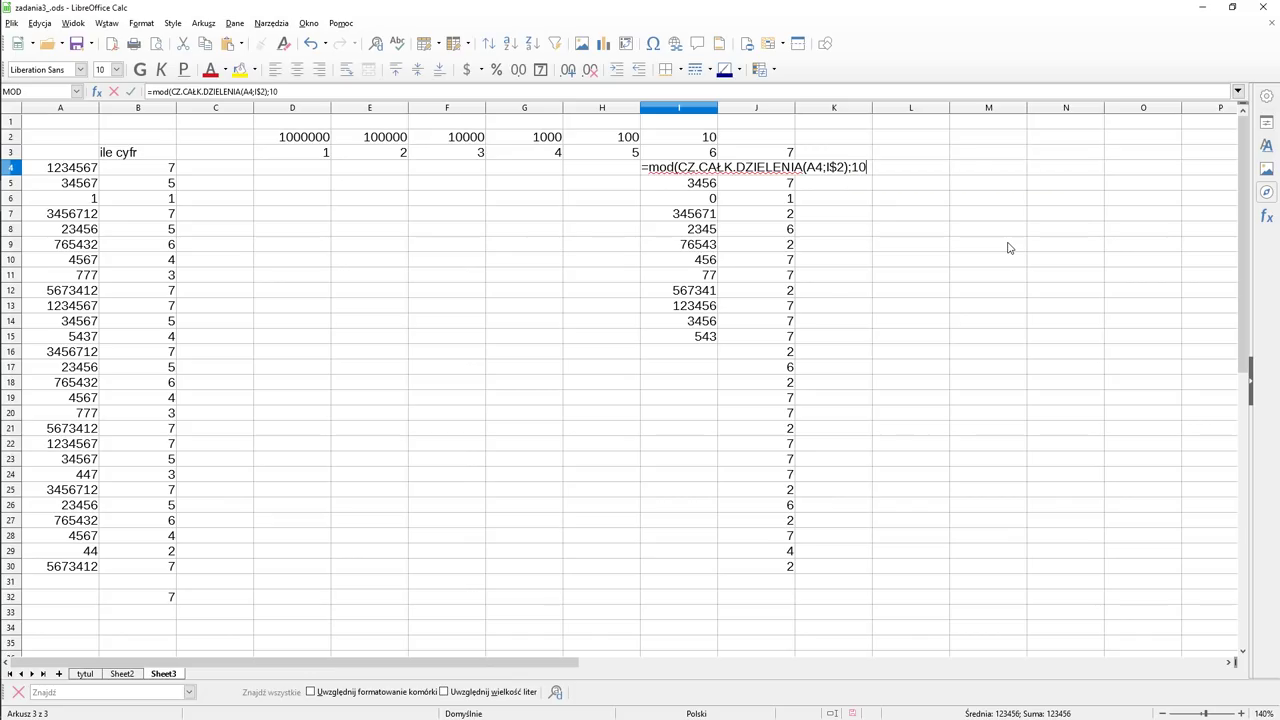
pyautogui.write(')')
pyautogui.press('Return')
pyautogui.press('Up')
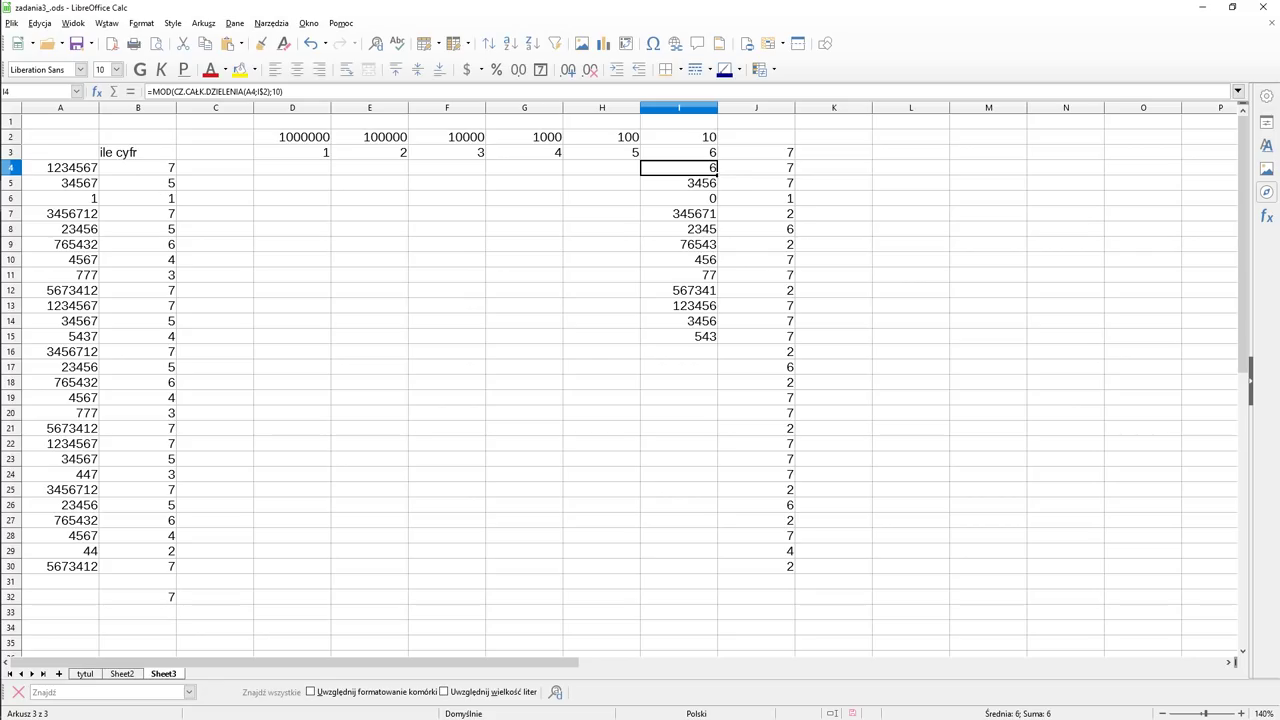
pyautogui.moveTo(716, 169); pyautogui.dragTo(727, 580)
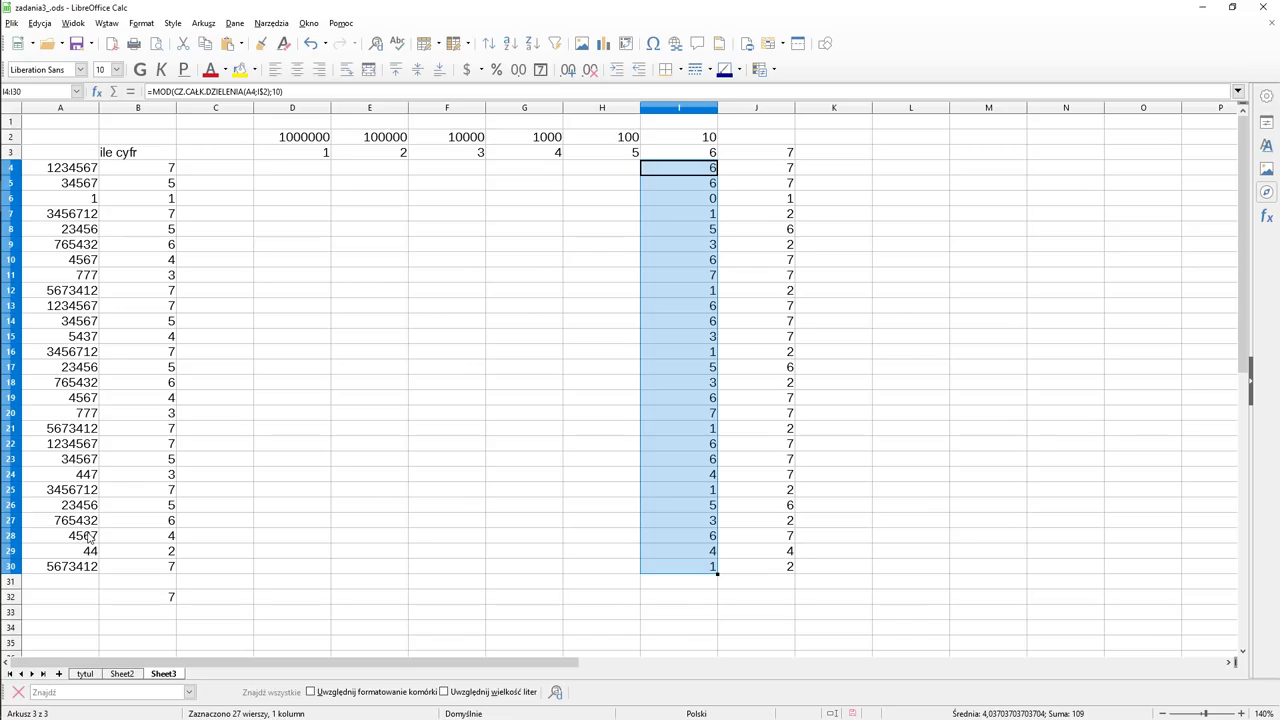
# Step: Try copying the I4 formula into H4 under heading 5 and inspect the copy's references
pyautogui.click(667, 172)
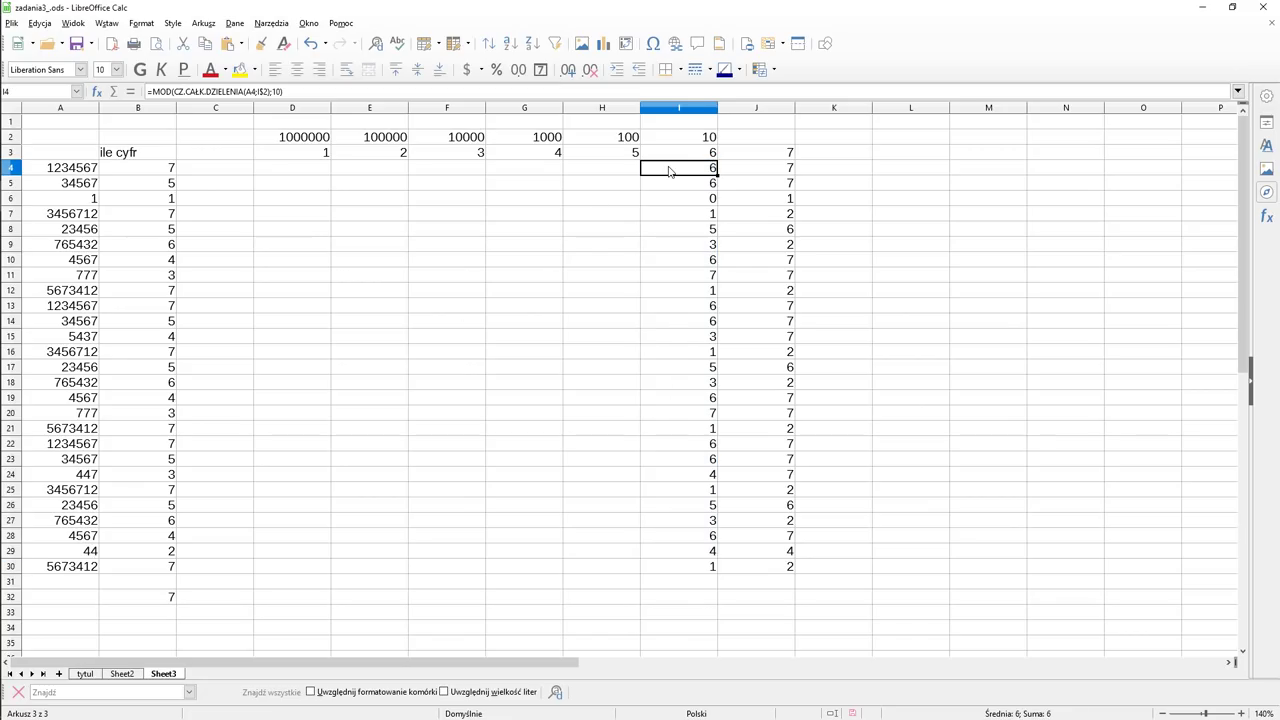
pyautogui.hotkey('ctrl', 'c')
pyautogui.click(620, 172)
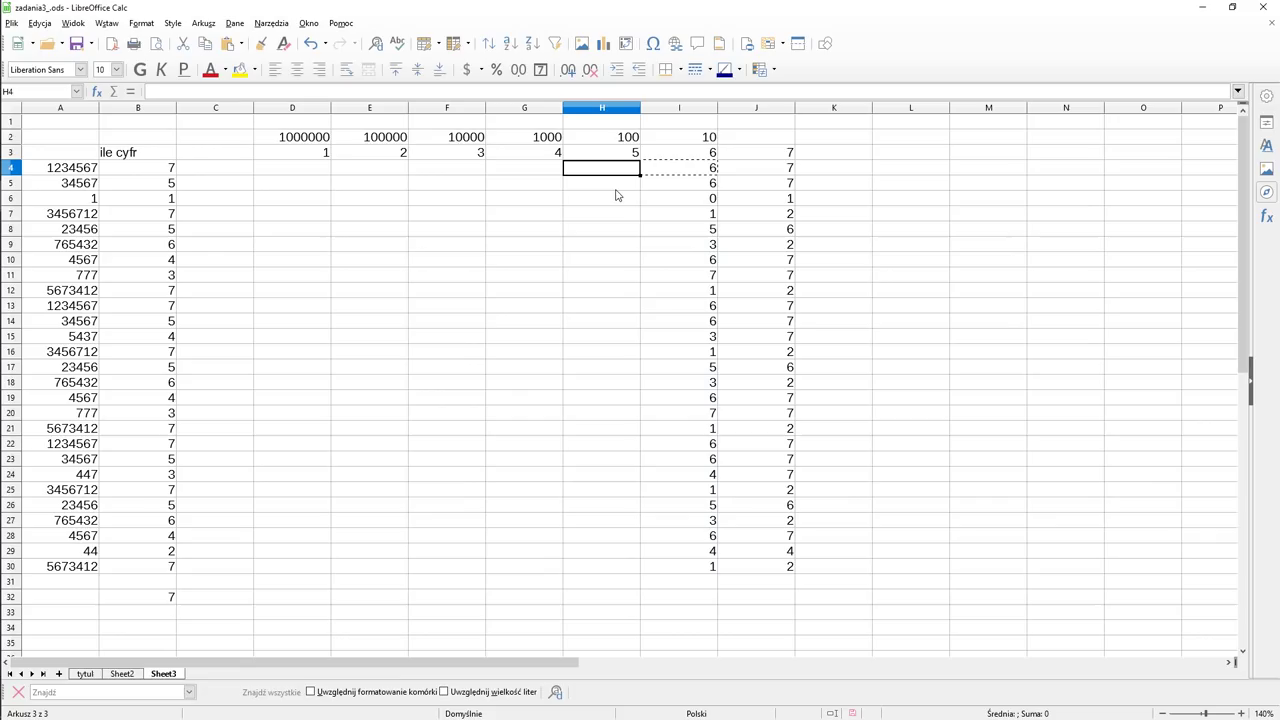
pyautogui.hotkey('ctrl', 'v')
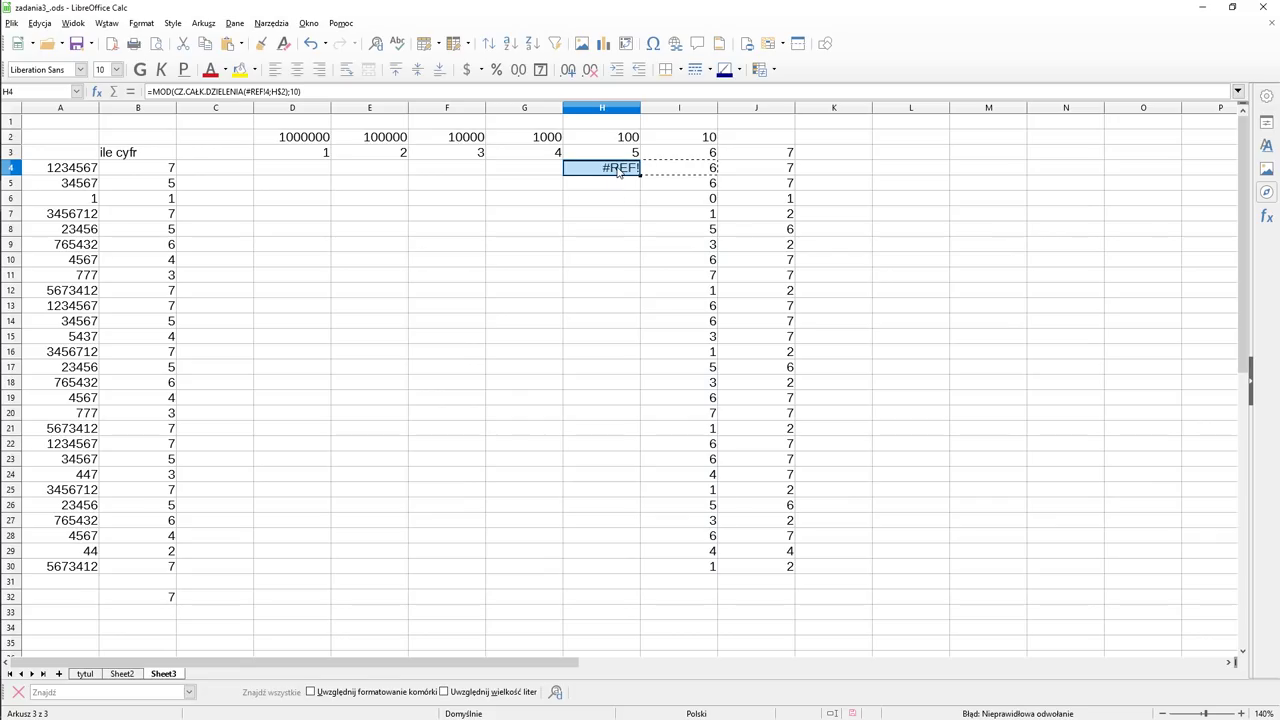
pyautogui.press('F2')
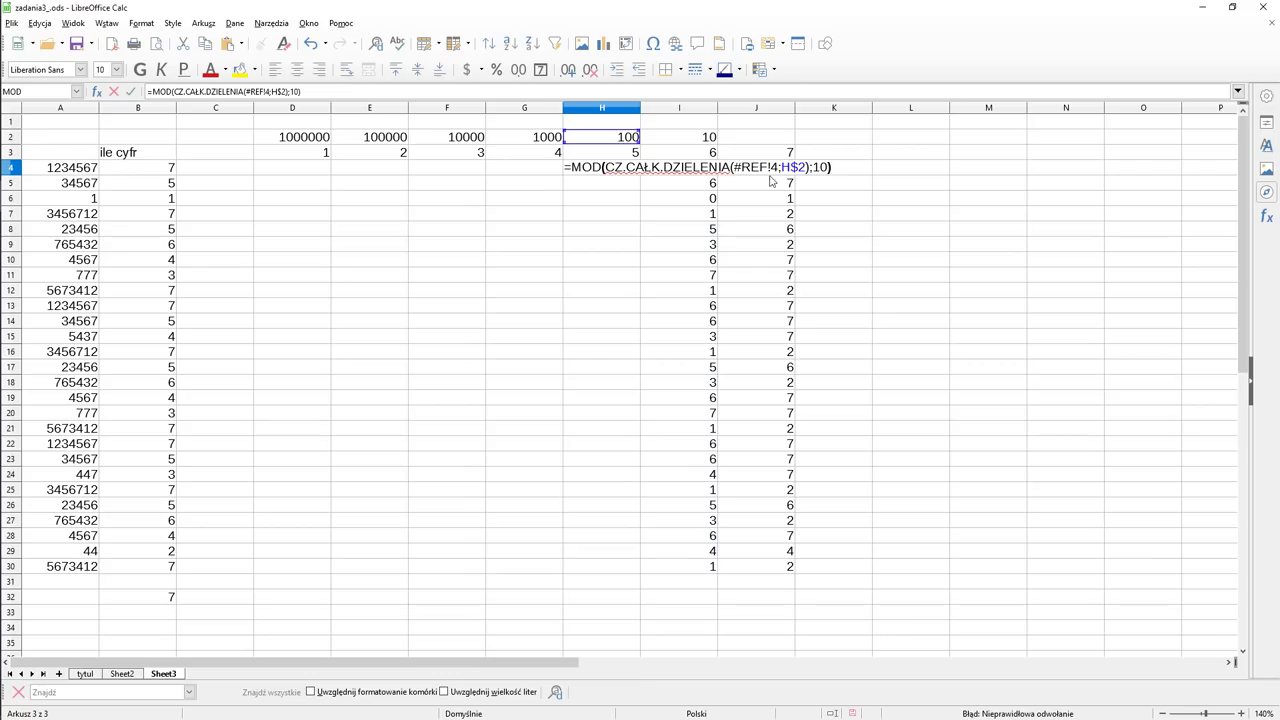
pyautogui.press('Escape')
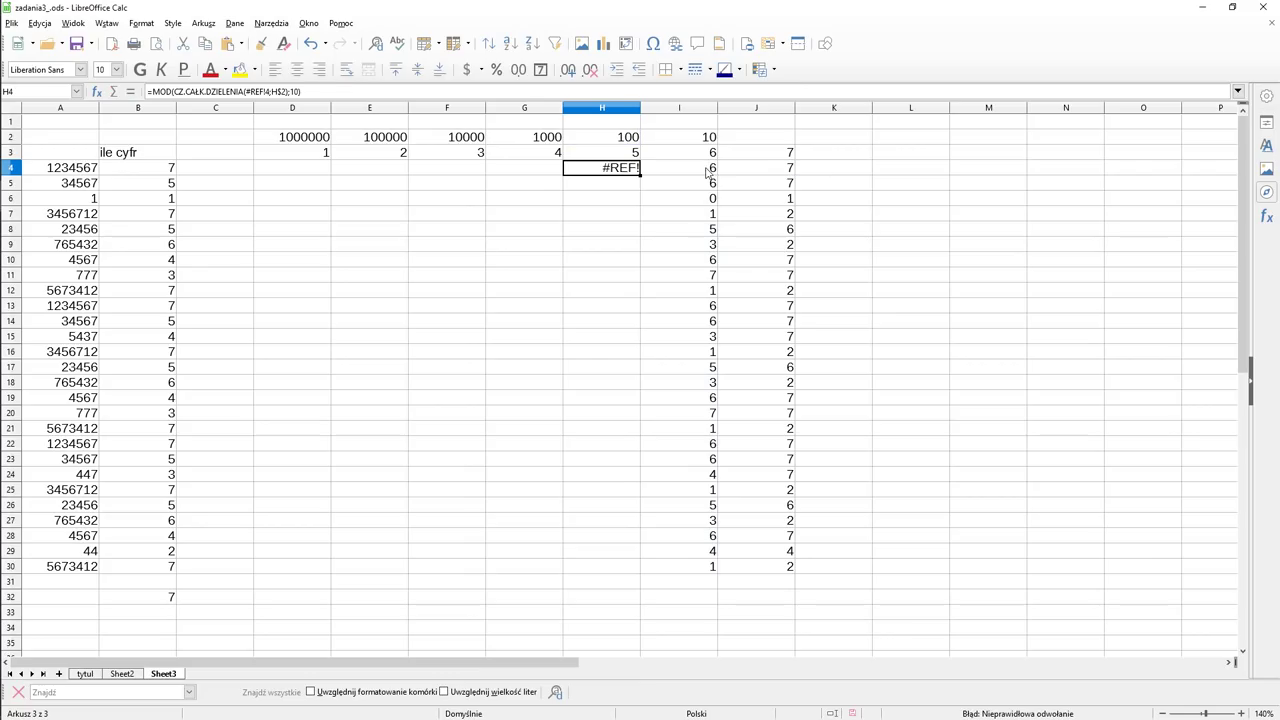
# Step: Lock the number's column in the I4 formula so it reads =MOD(CZ.CAŁK.DZIELENIA($A4;I$2);10)
pyautogui.click(700, 168)
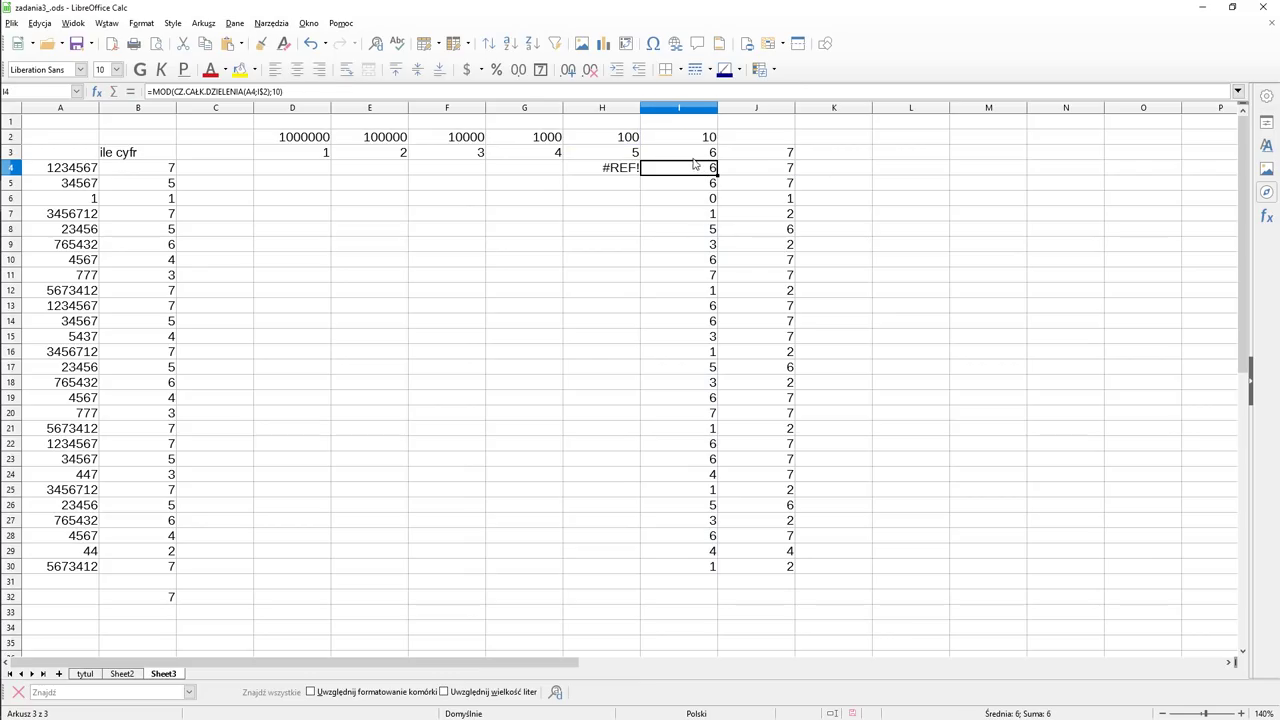
pyautogui.doubleClick(689, 170)
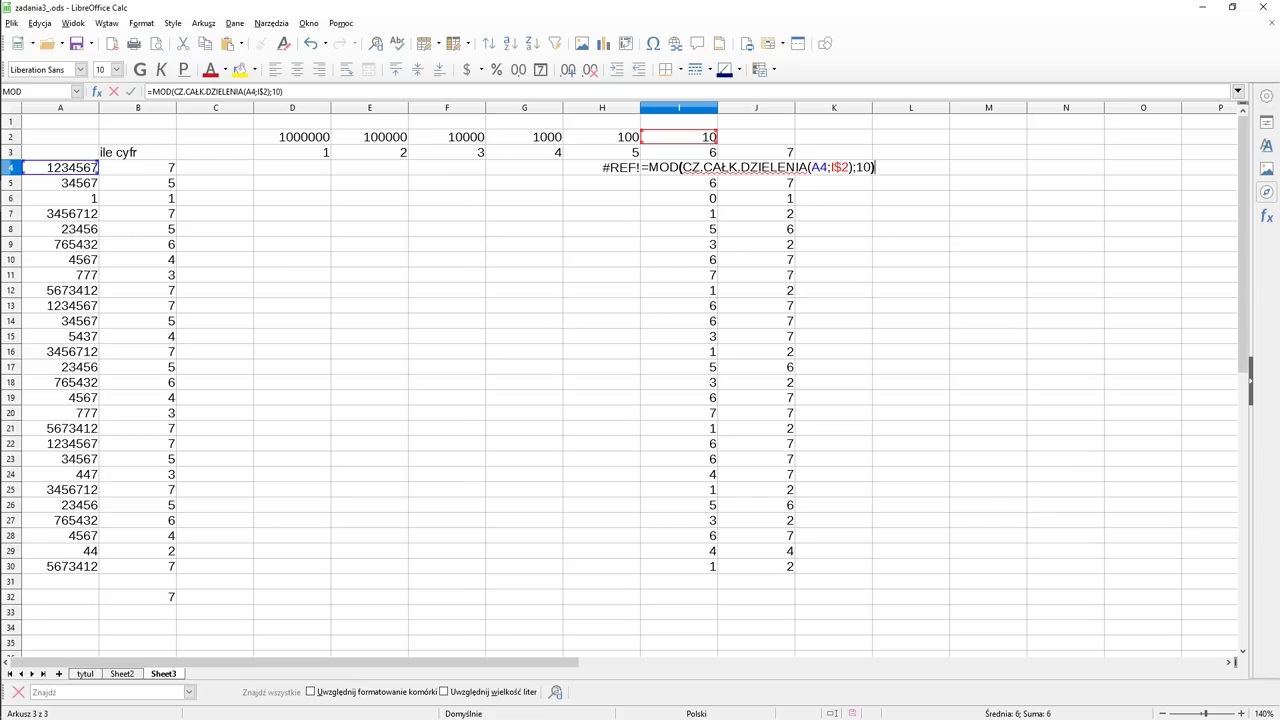
pyautogui.click(811, 167)
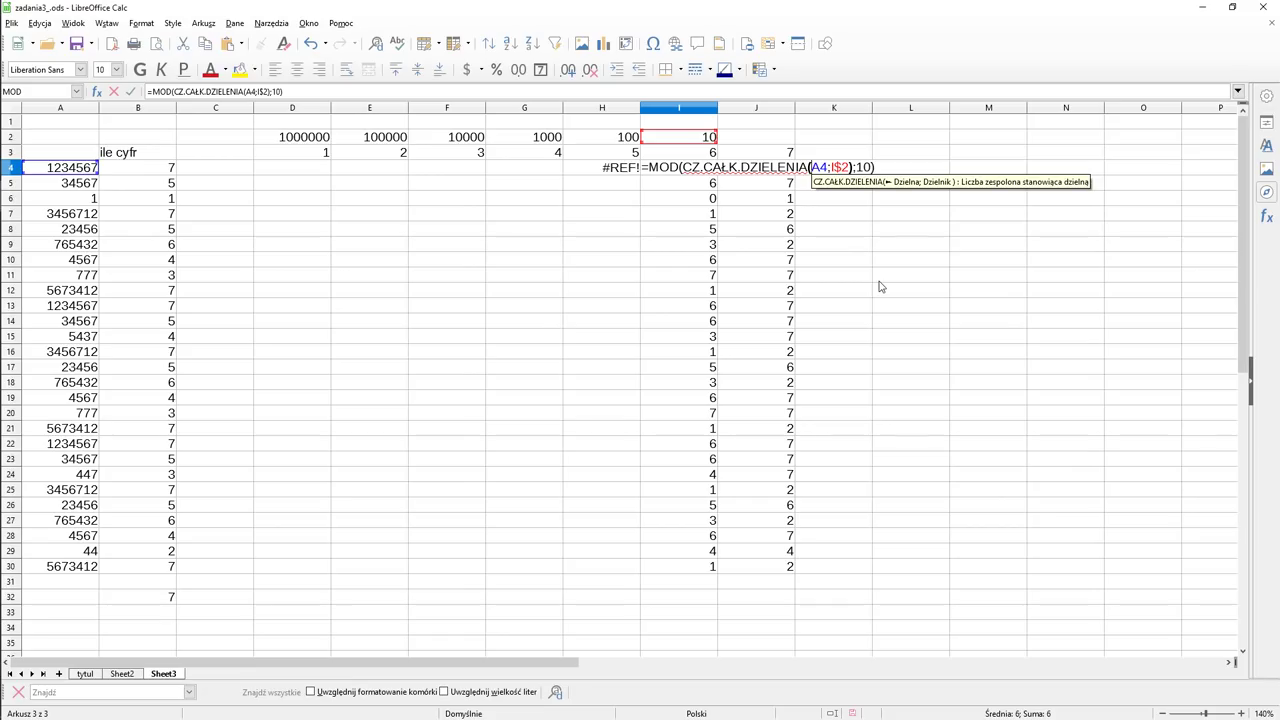
pyautogui.write('$')
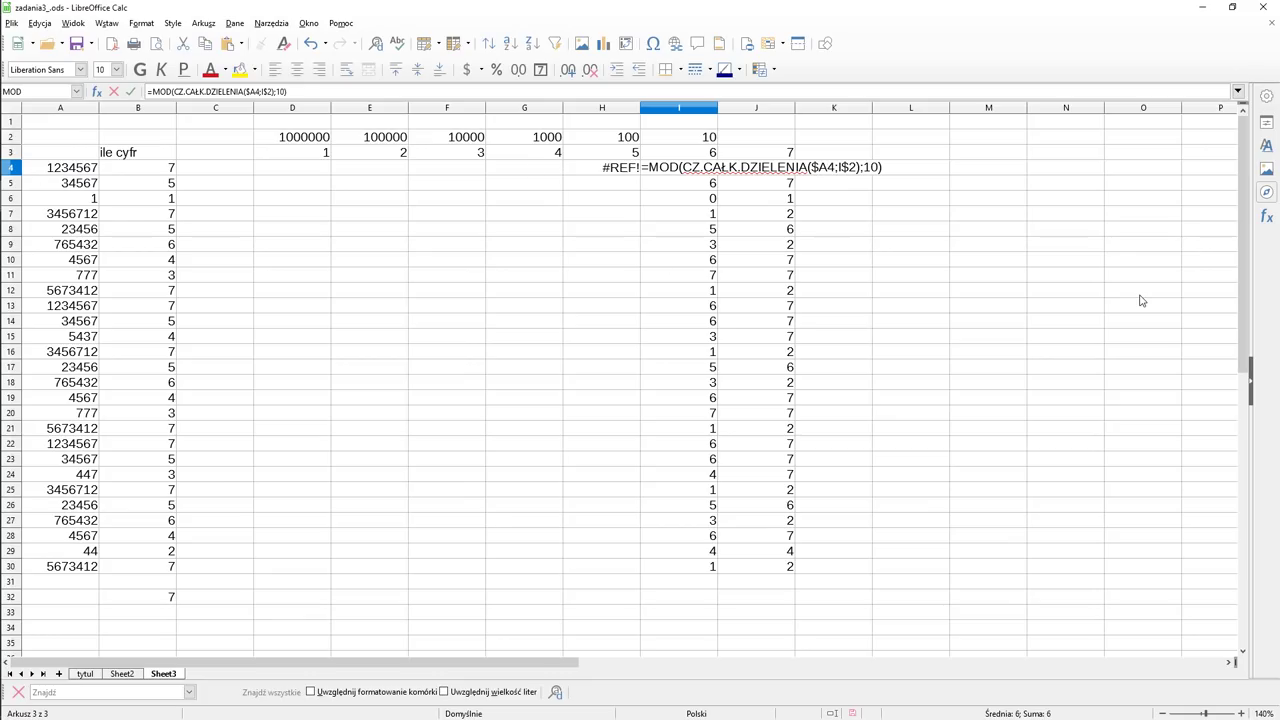
pyautogui.press('Return')
pyautogui.press('Up')
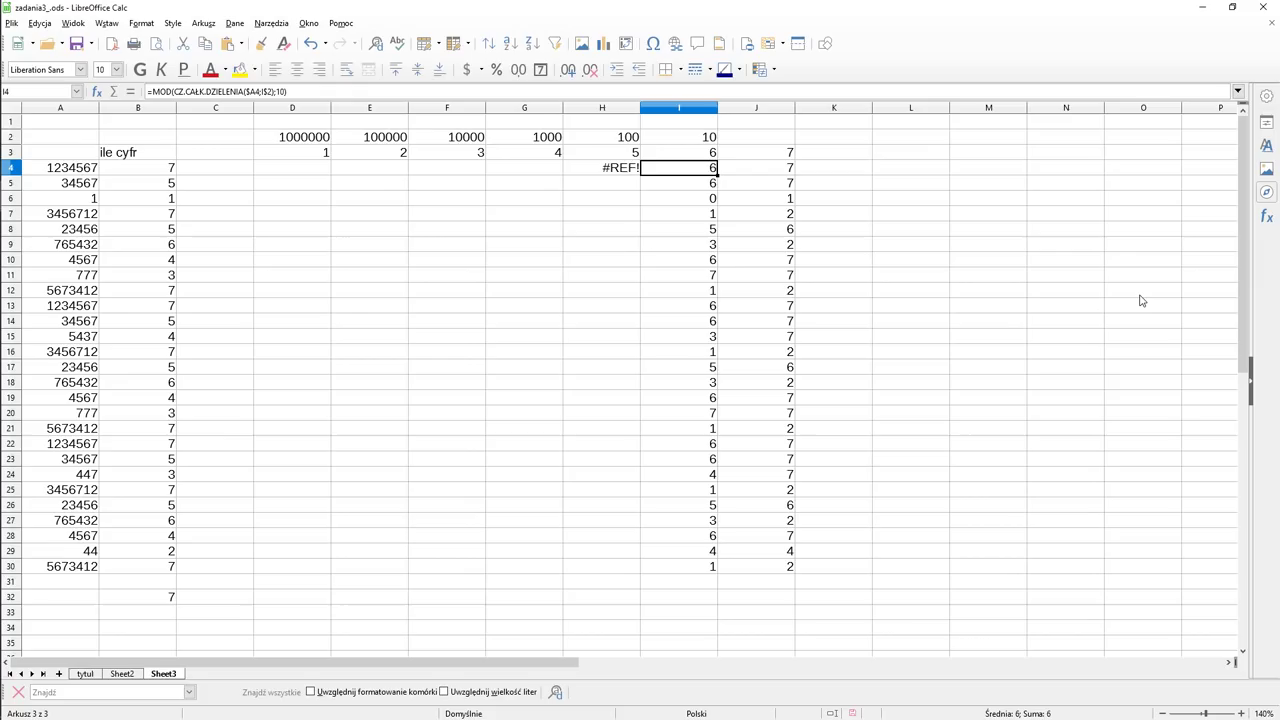
# Step: Copy the column-locked I4 formula into H4 under heading 5, replacing the broken formula there
pyautogui.press('Down')
pyautogui.press('Up')
pyautogui.press('Left')
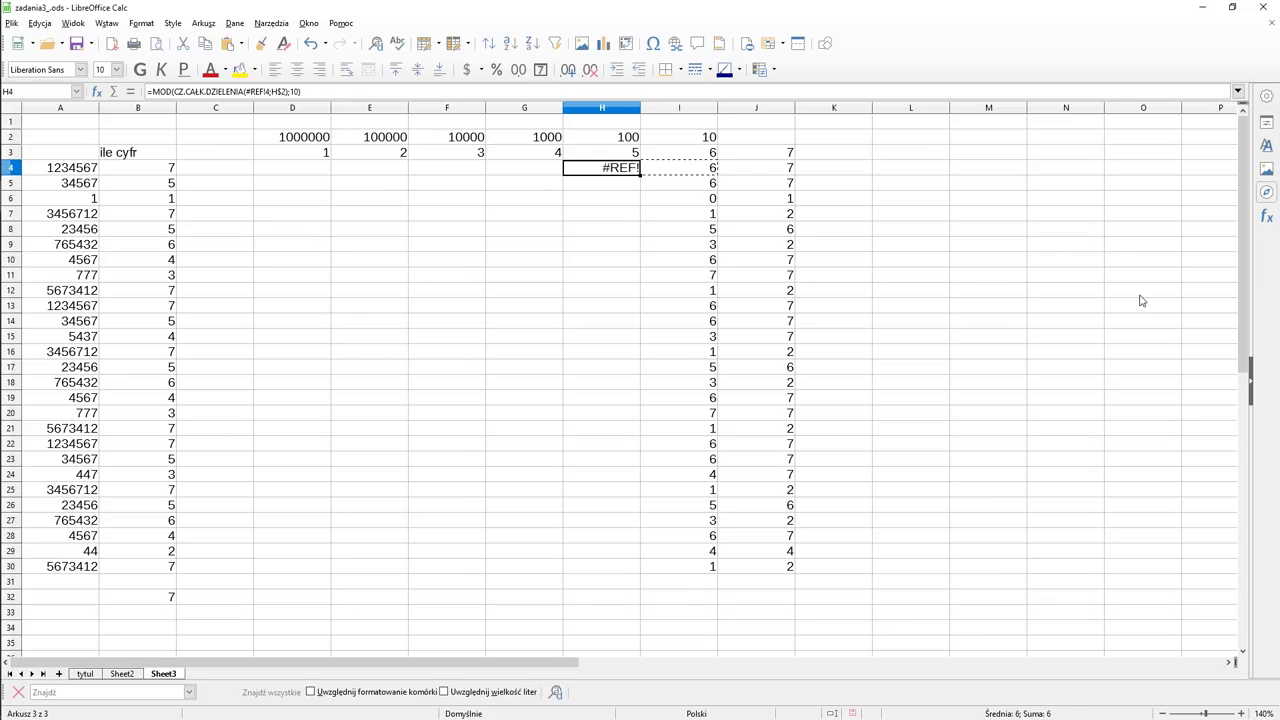
pyautogui.hotkey('ctrl', 'v')
pyautogui.press('Return')
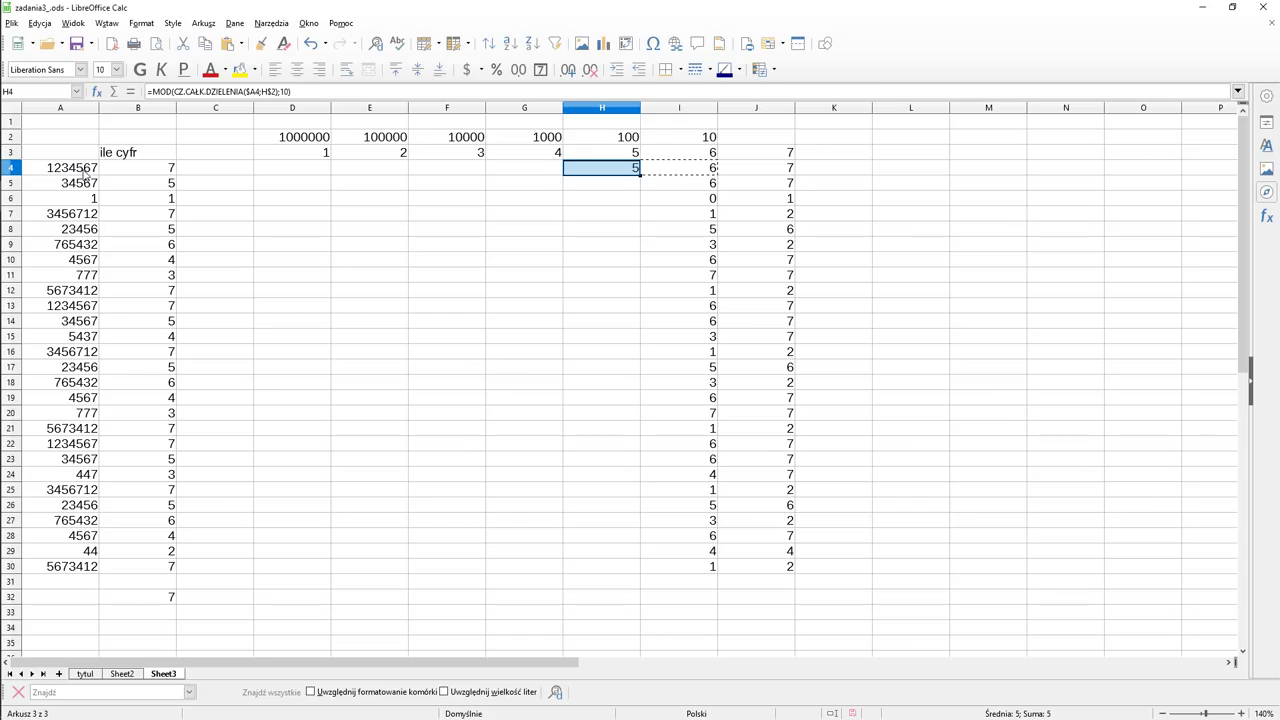
pyautogui.click(700, 168)
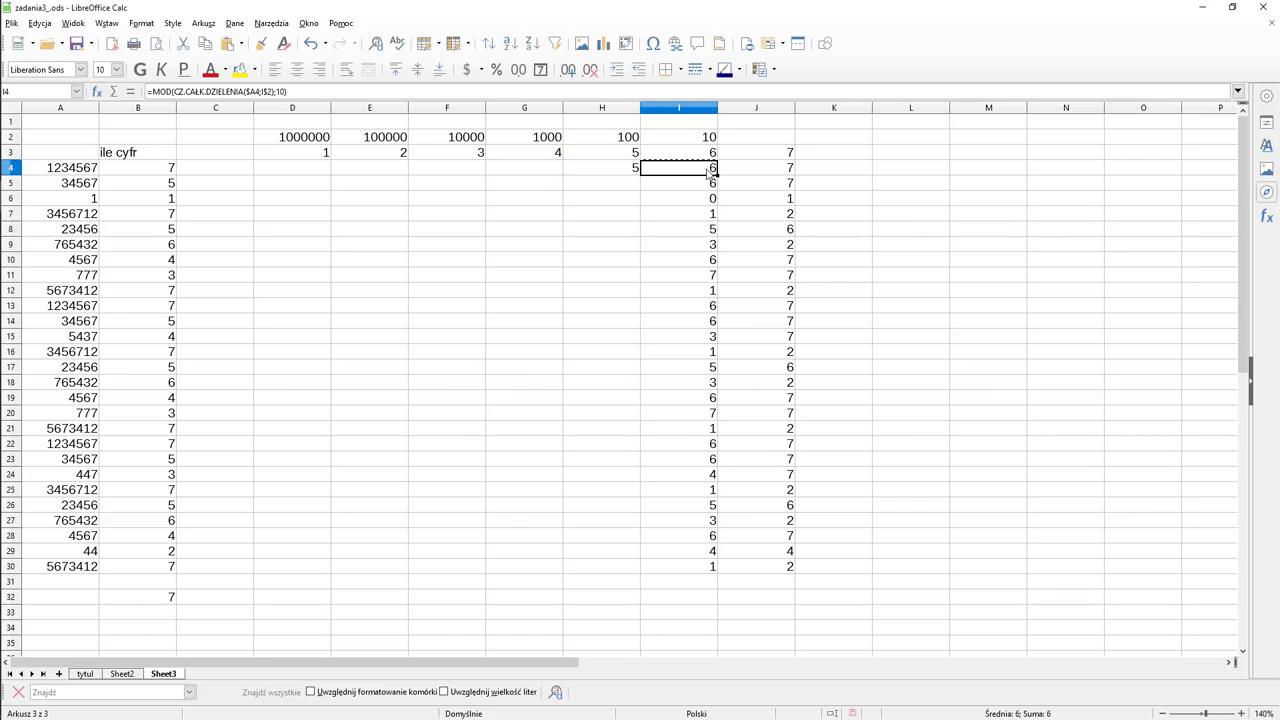
pyautogui.click(766, 136)
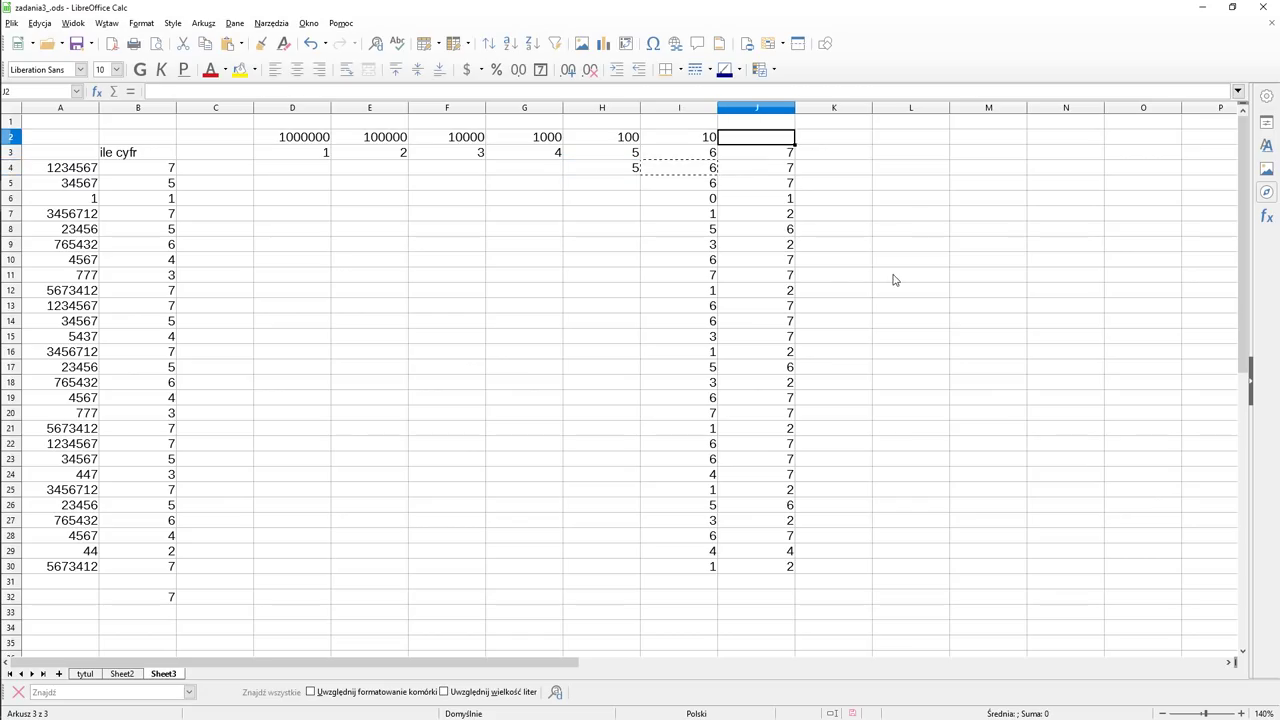
# Step: Enter the divisor 1 in J2 above heading 7
pyautogui.write('1')
pyautogui.press('Return')
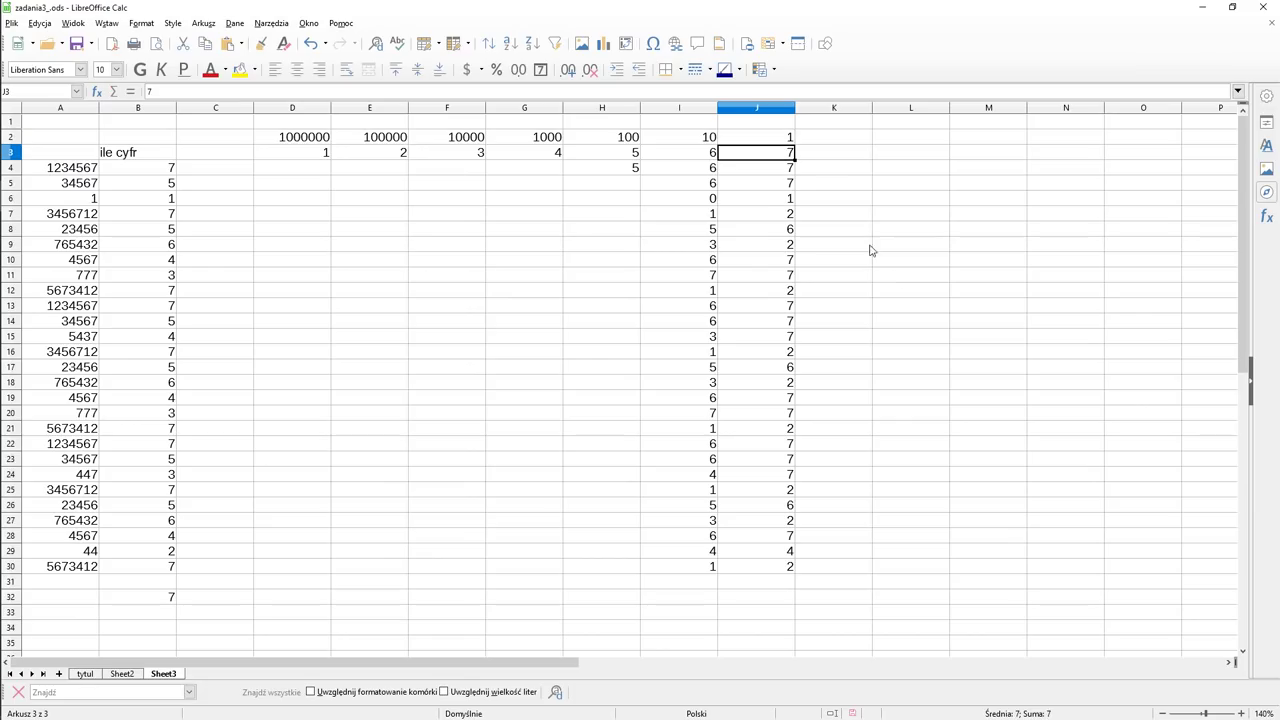
# Step: Try pasting the column-locked digit formula across C4:J30 and undo the paste
pyautogui.moveTo(782, 168); pyautogui.dragTo(243, 571)
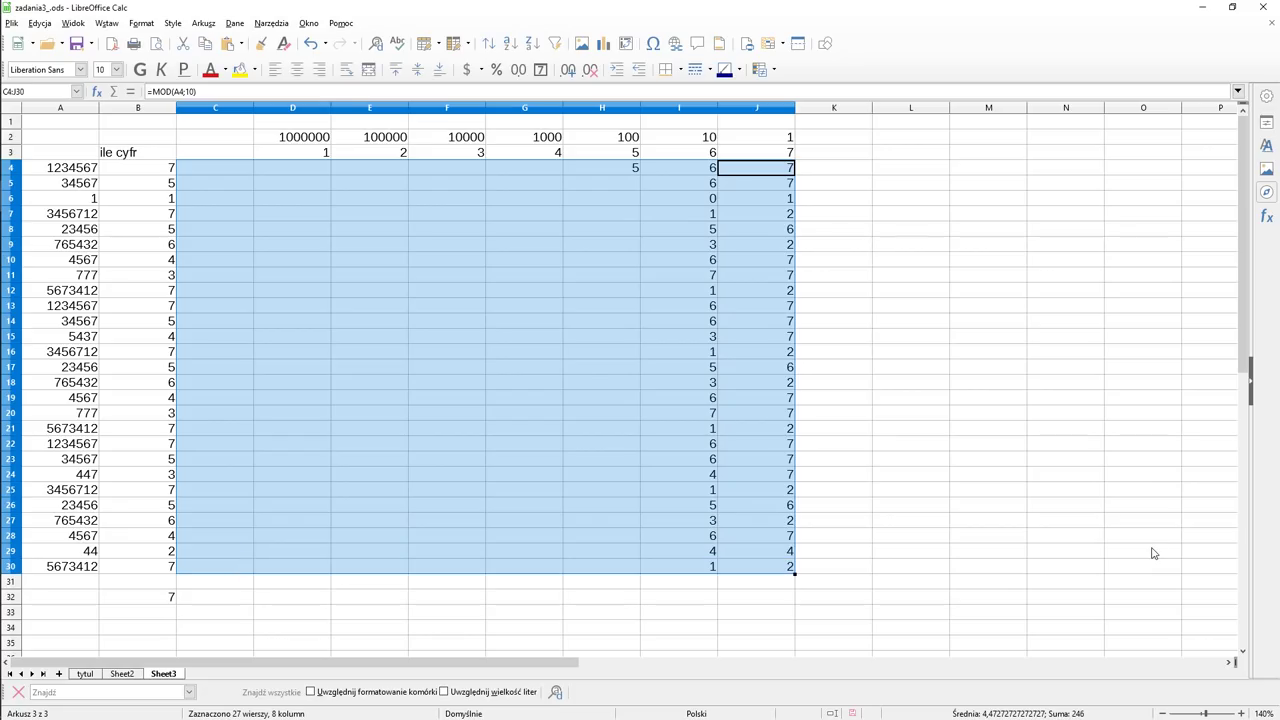
pyautogui.hotkey('ctrl', 'v')
pyautogui.press('Return')
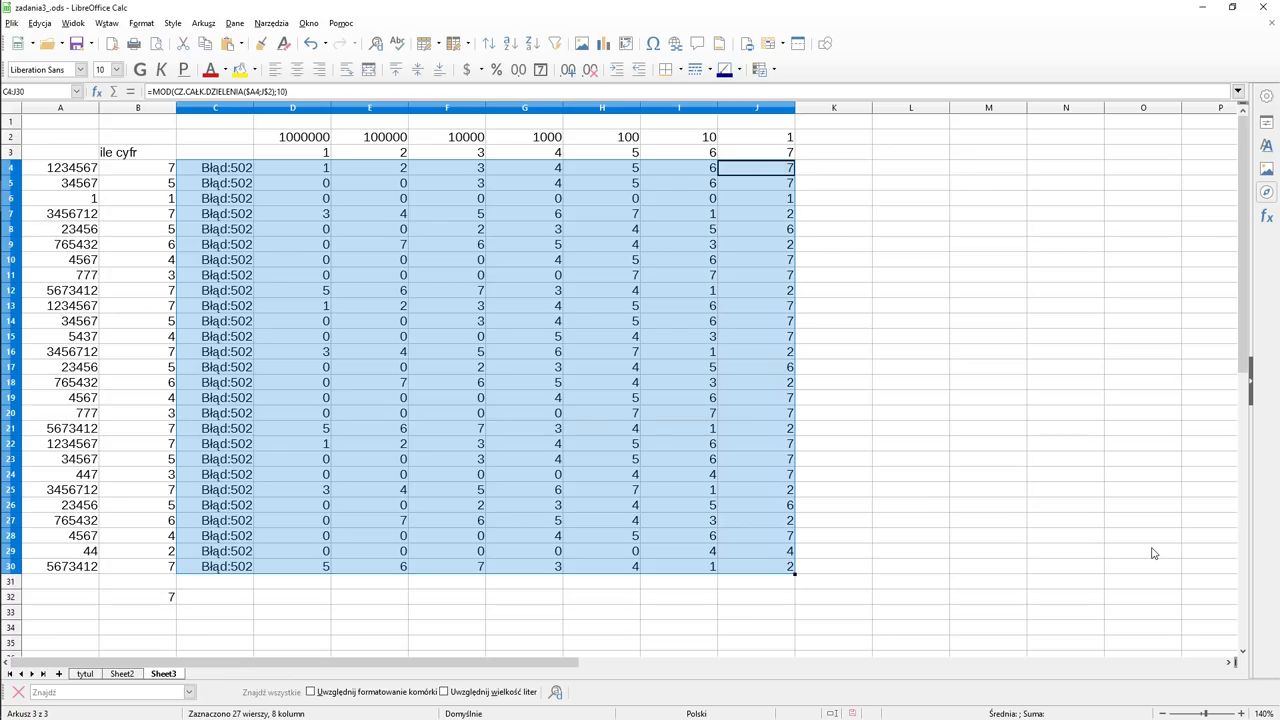
pyautogui.hotkey('ctrl', 'z')
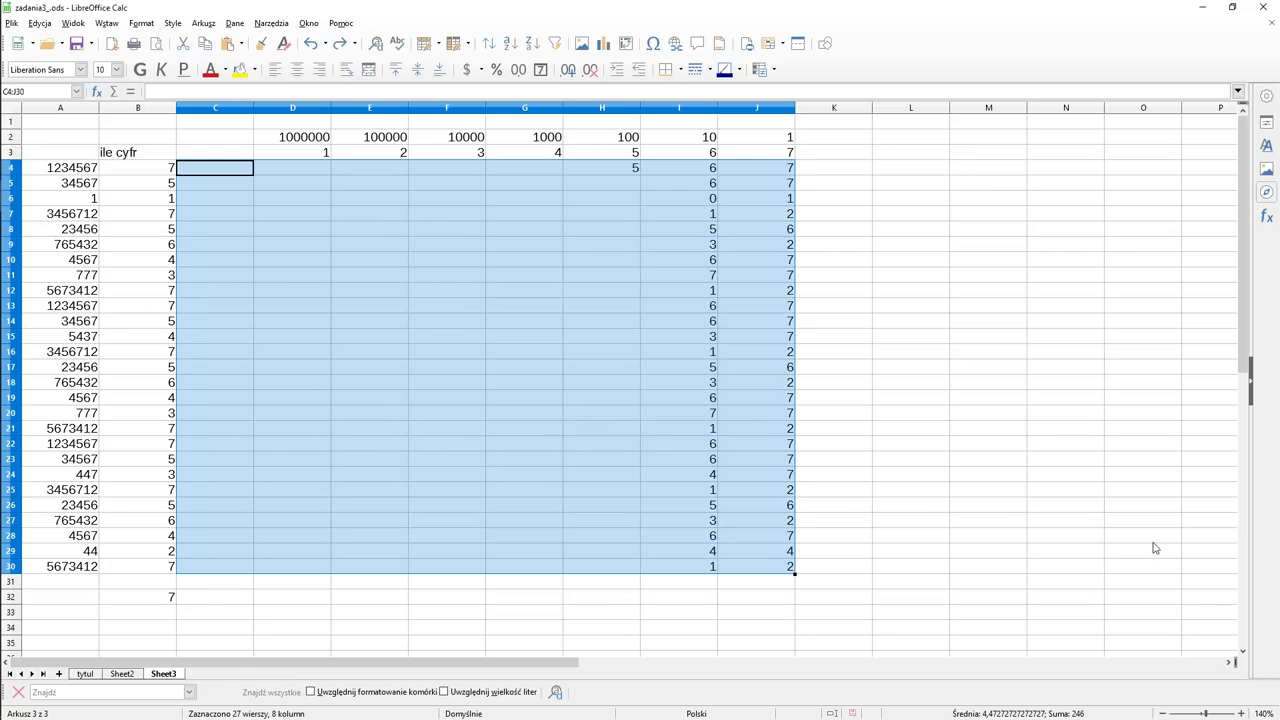
# Step: Paste the copied MOD and CZ.CAŁK.DZIELENIA formula across D4:J30 to split every number into digits under headings 1 to 7
pyautogui.click(222, 137)
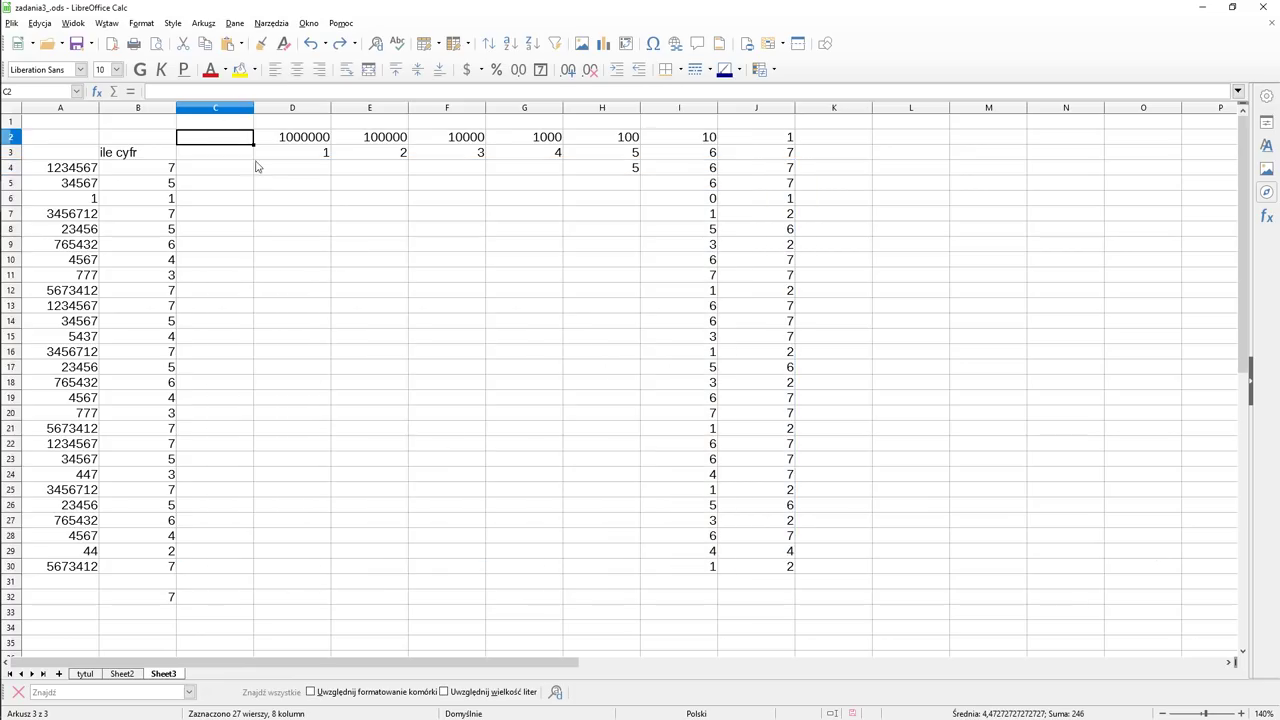
pyautogui.moveTo(277, 169); pyautogui.dragTo(771, 566)
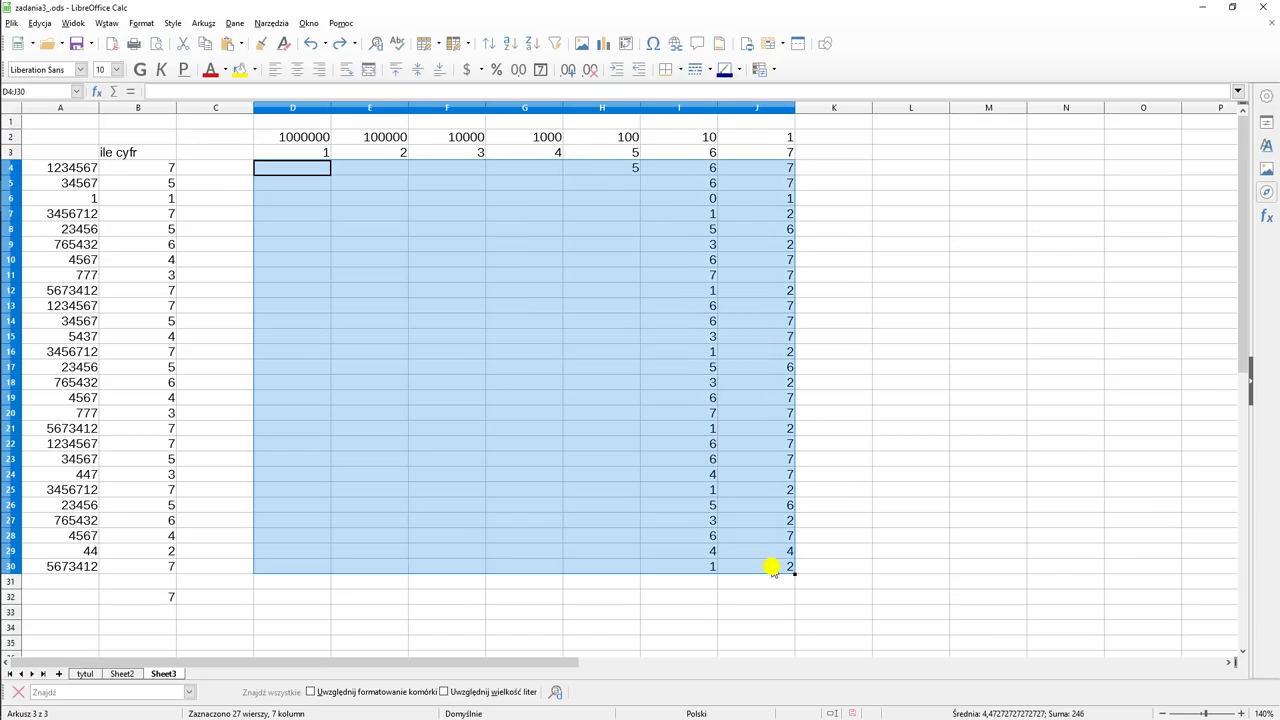
pyautogui.hotkey('ctrl', 'v')
pyautogui.press('Return')
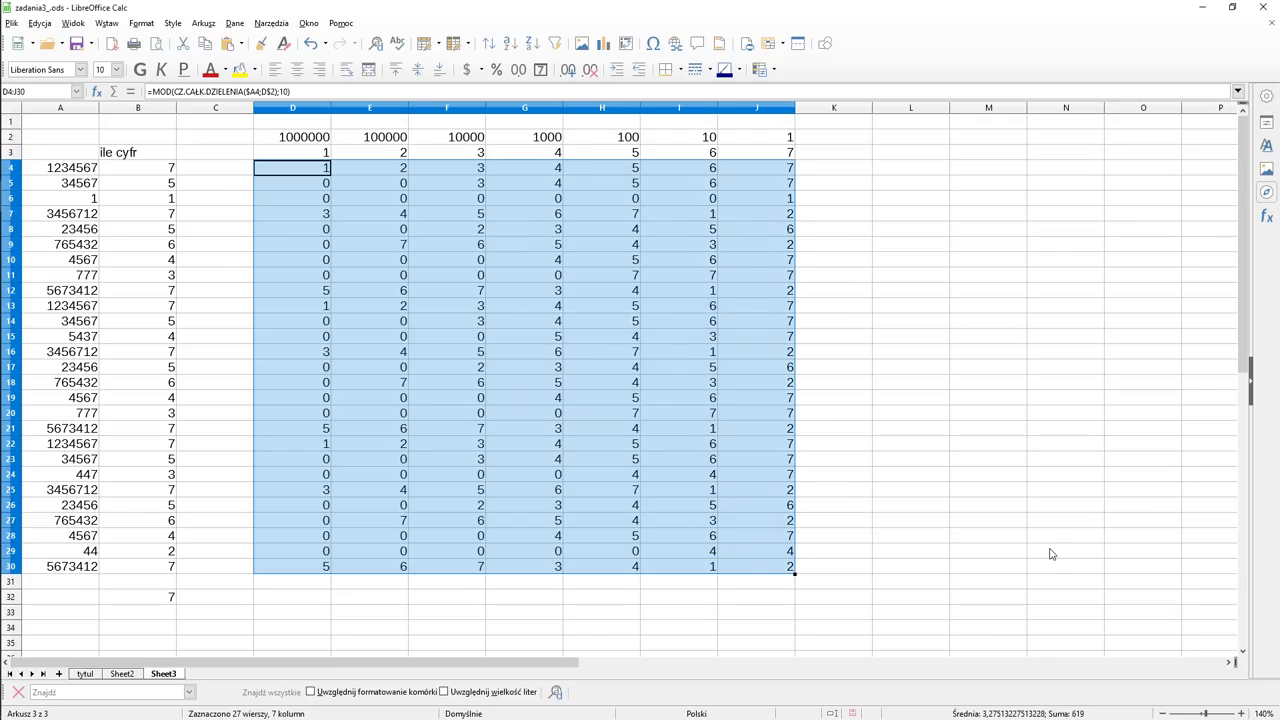
pyautogui.click(676, 352)
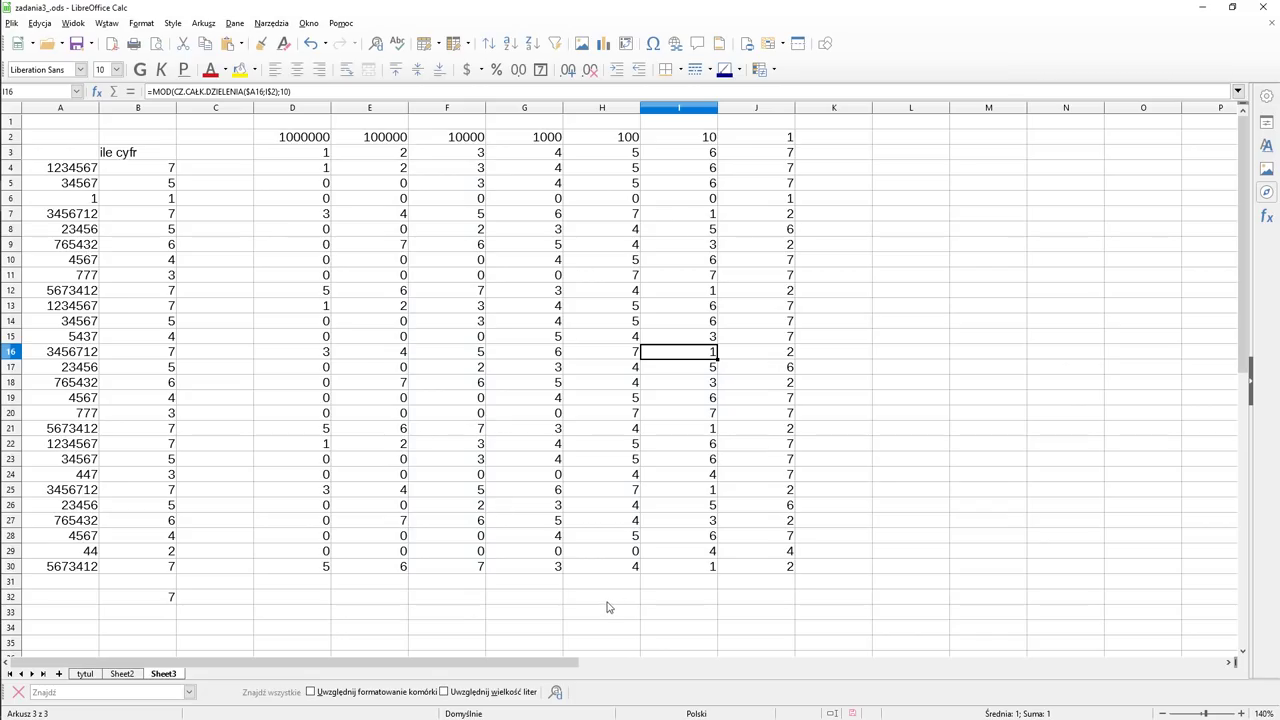
# Step: Enter =LICZ.JEŻELI($Sheet3.D4:J30;"=7") in K23 on Sheet2 to count the digits equal to 7 for z.8
pyautogui.click(122, 674)
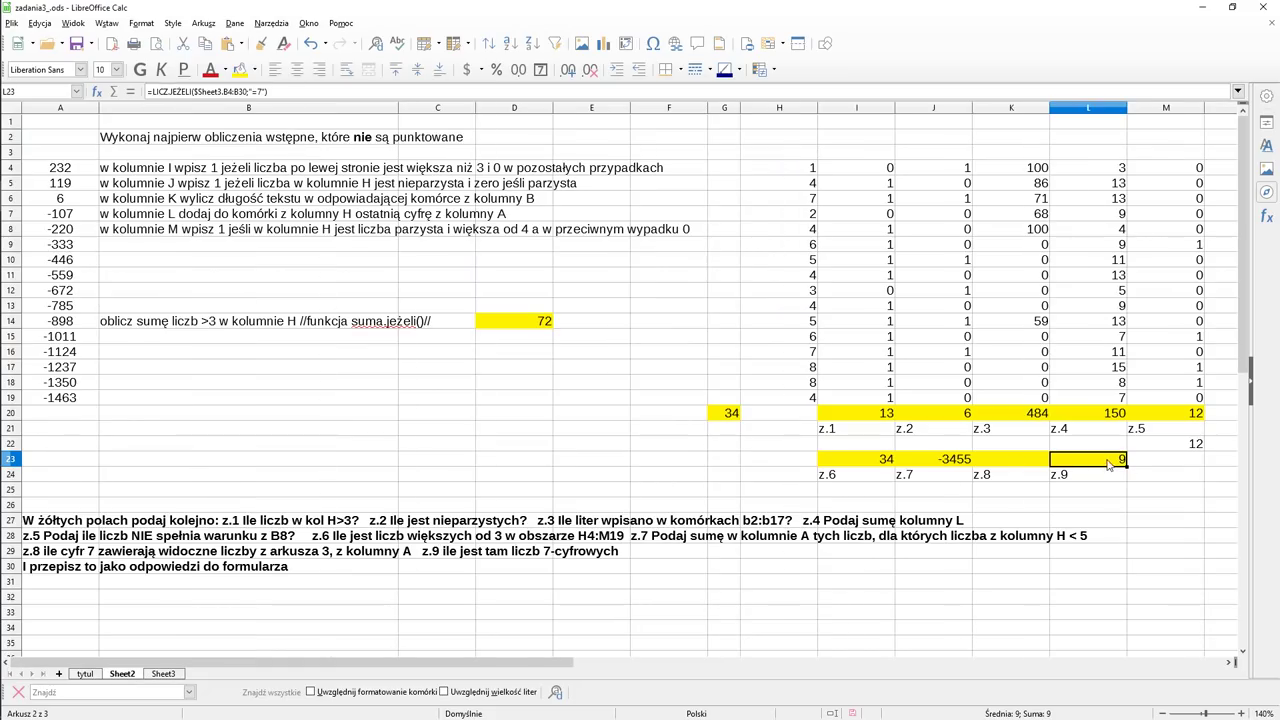
pyautogui.click(1023, 461)
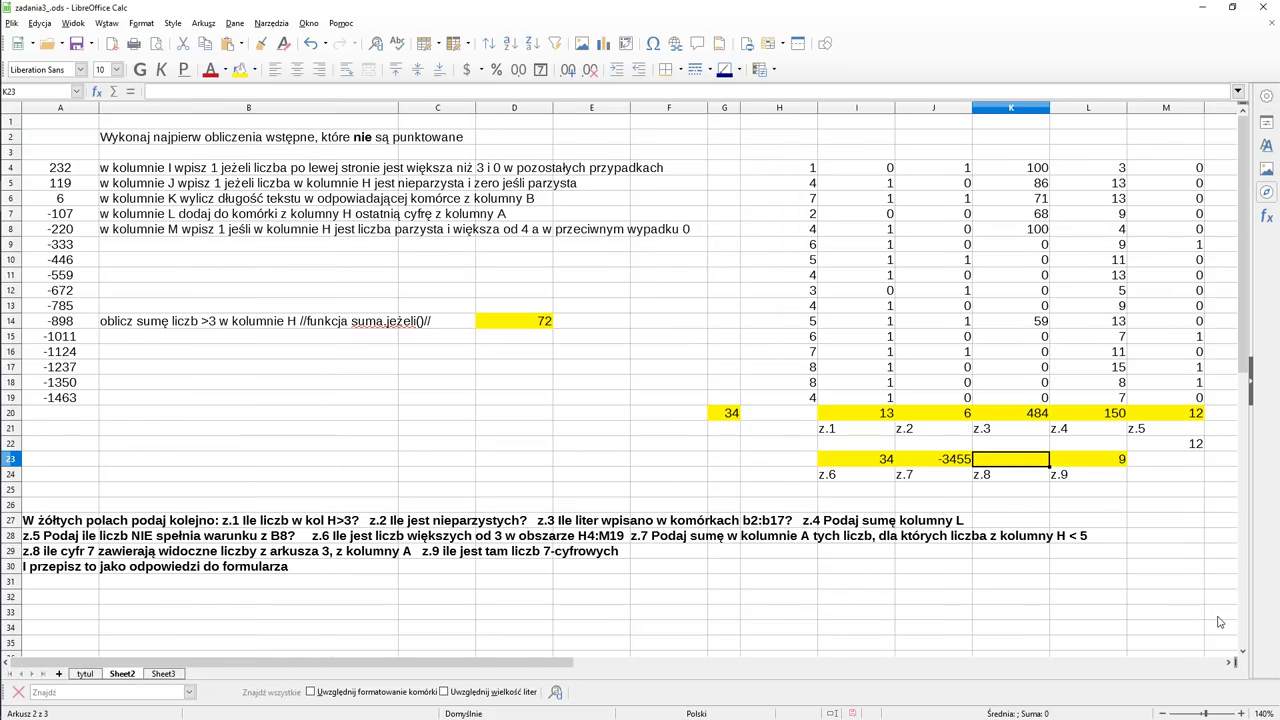
pyautogui.write('=licz')
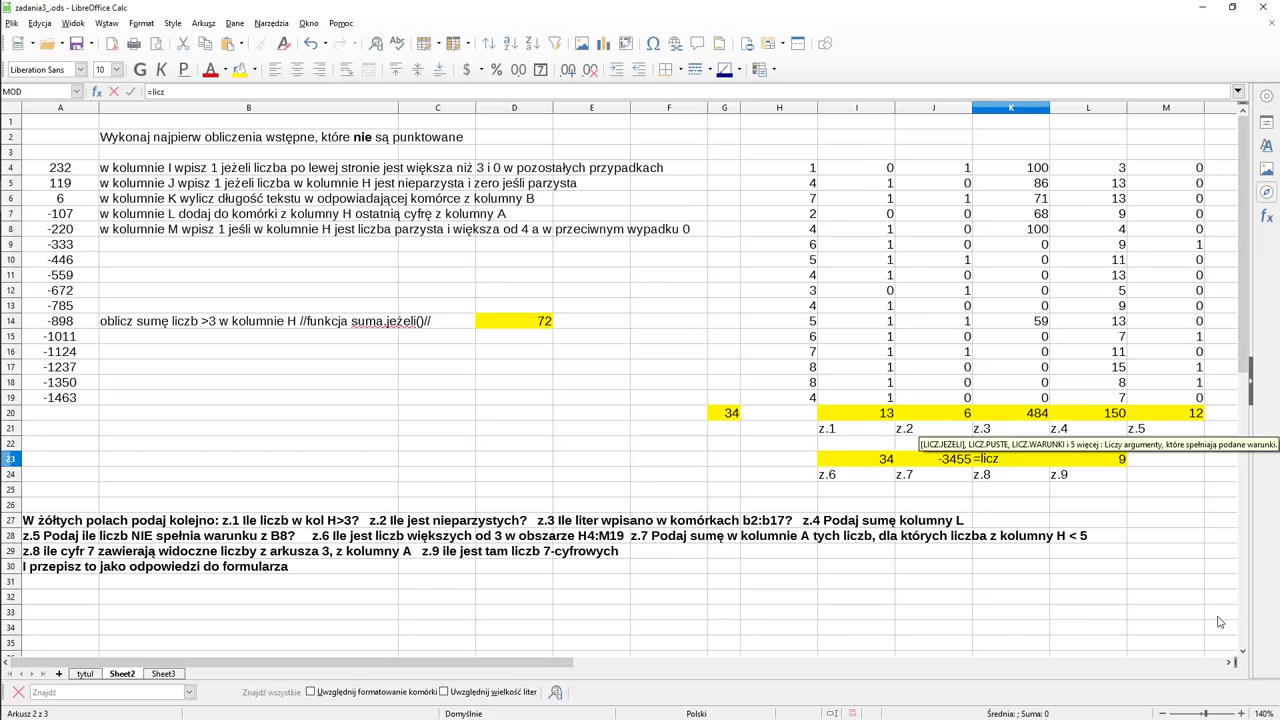
pyautogui.write('.jeżeli')
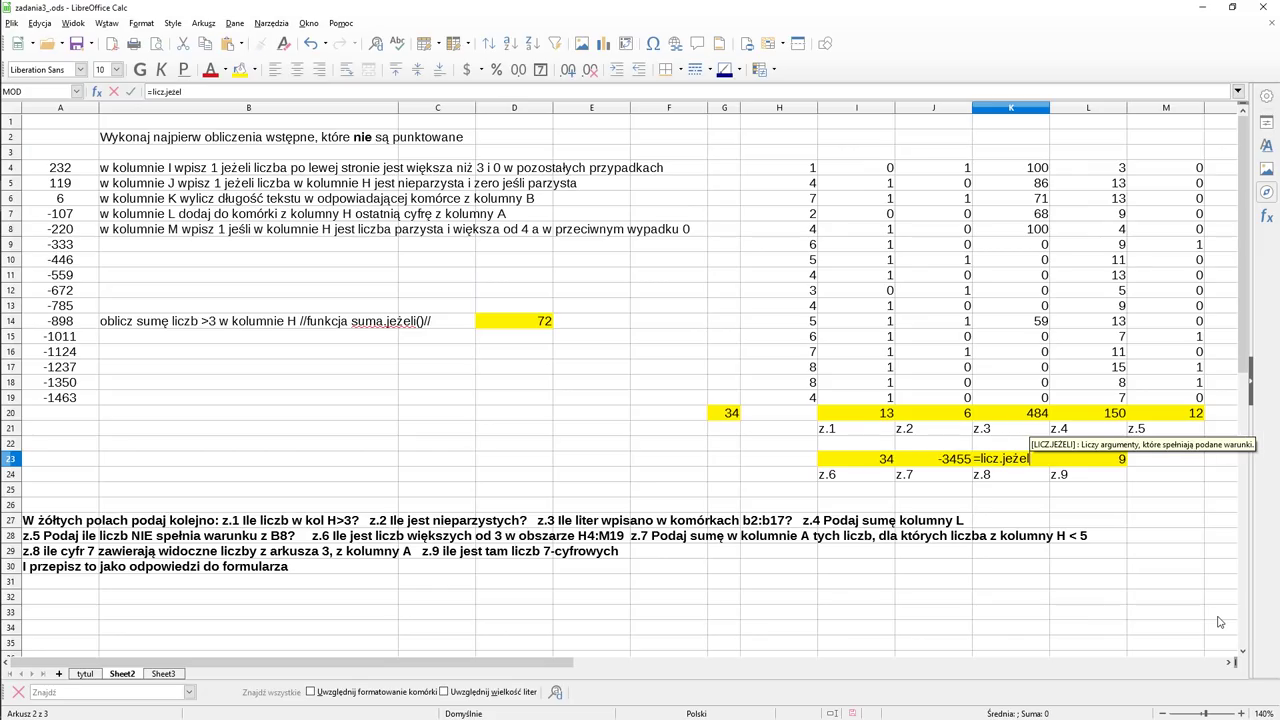
pyautogui.write('(')
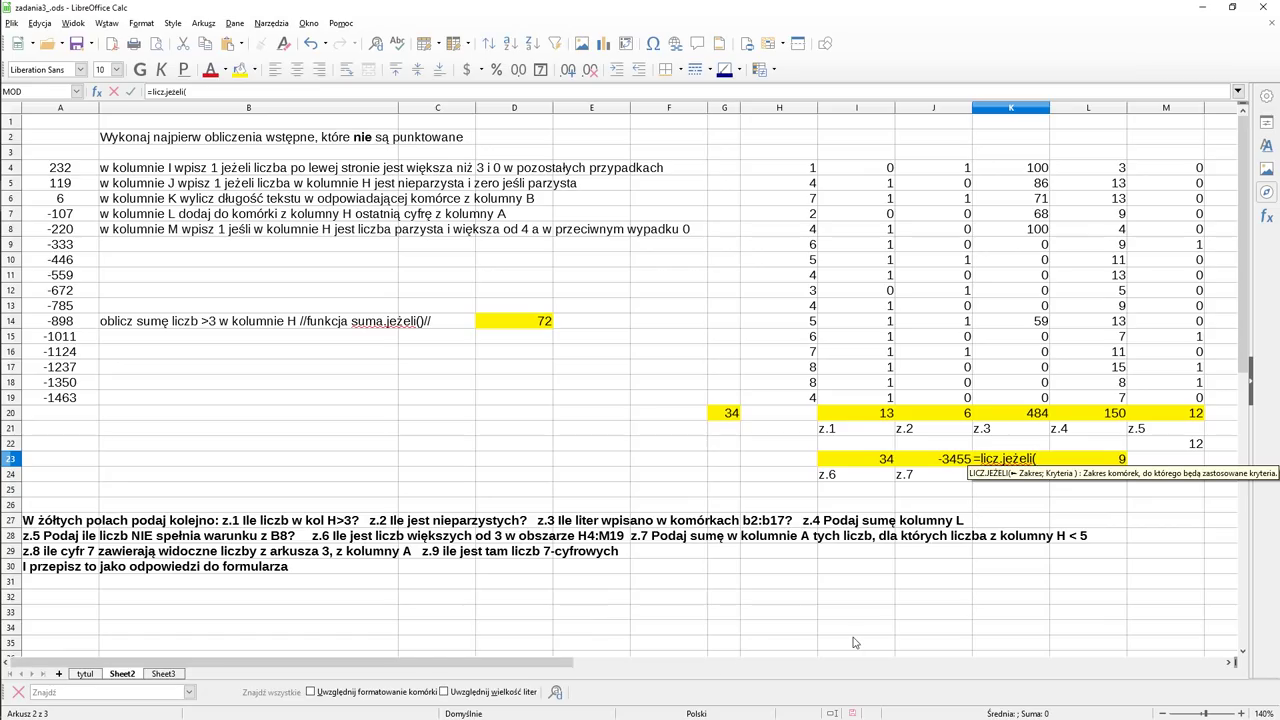
pyautogui.click(163, 673)
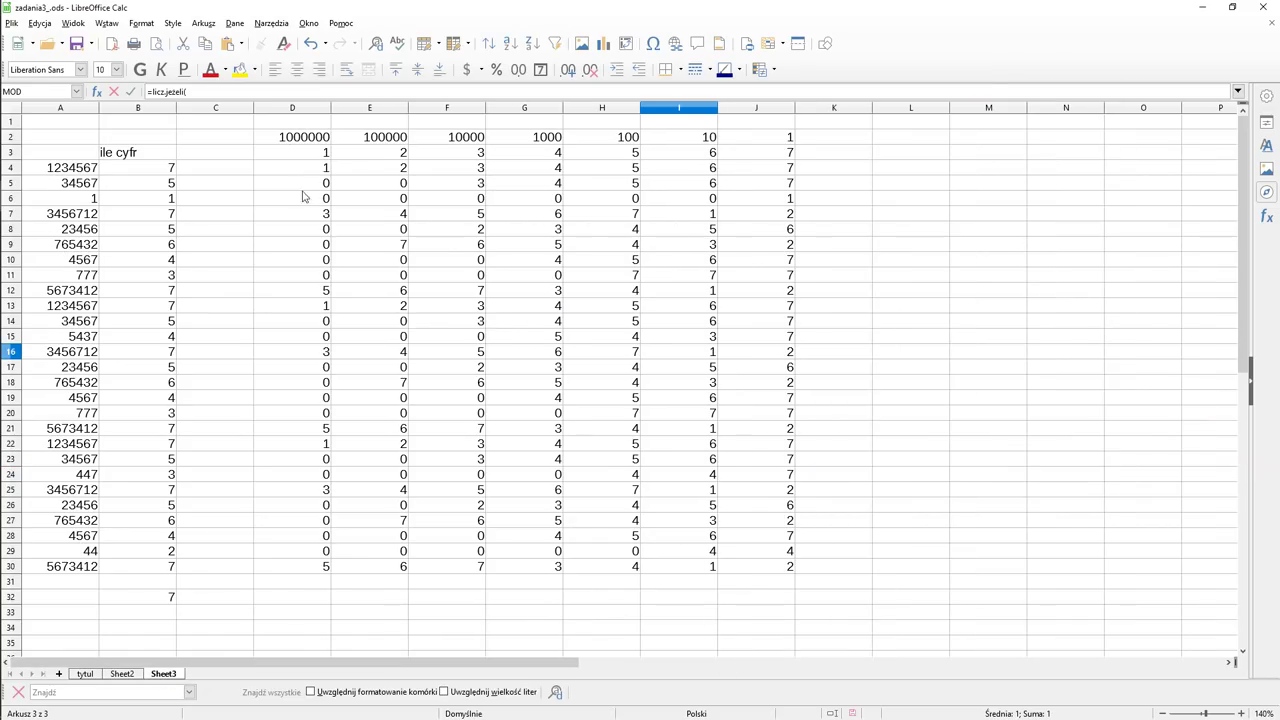
pyautogui.moveTo(296, 172); pyautogui.dragTo(766, 568)
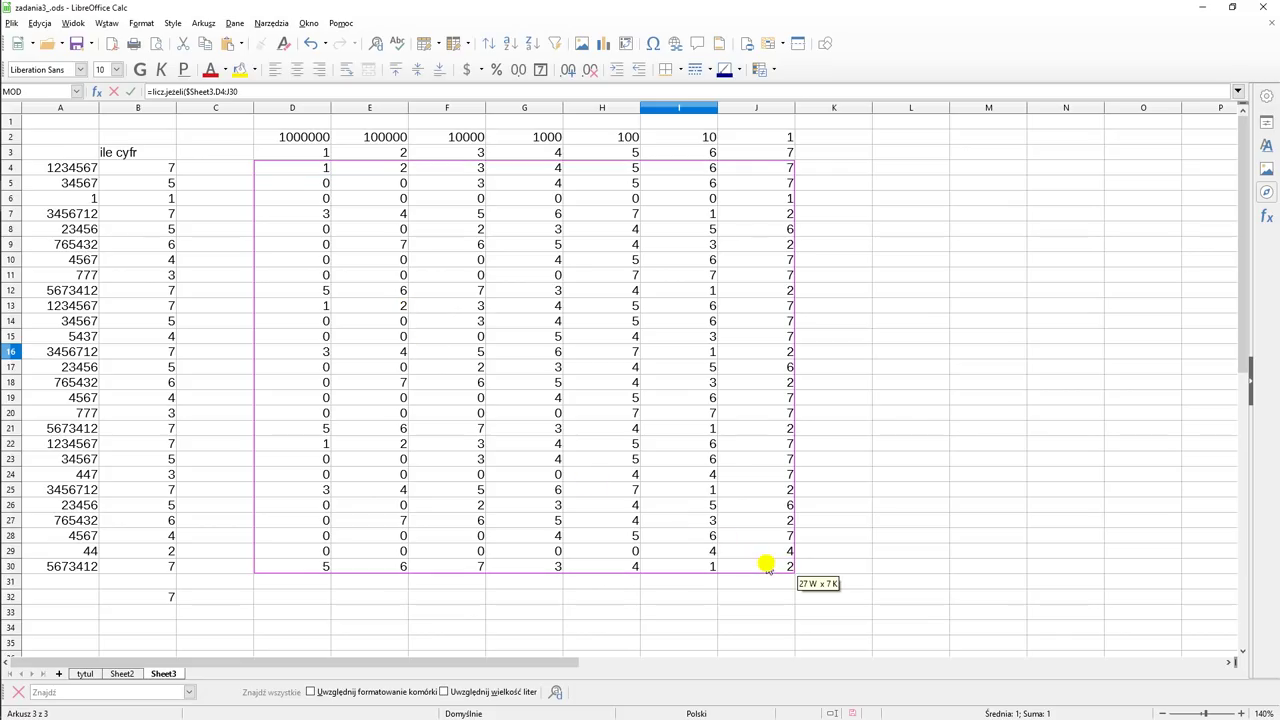
pyautogui.click(124, 674)
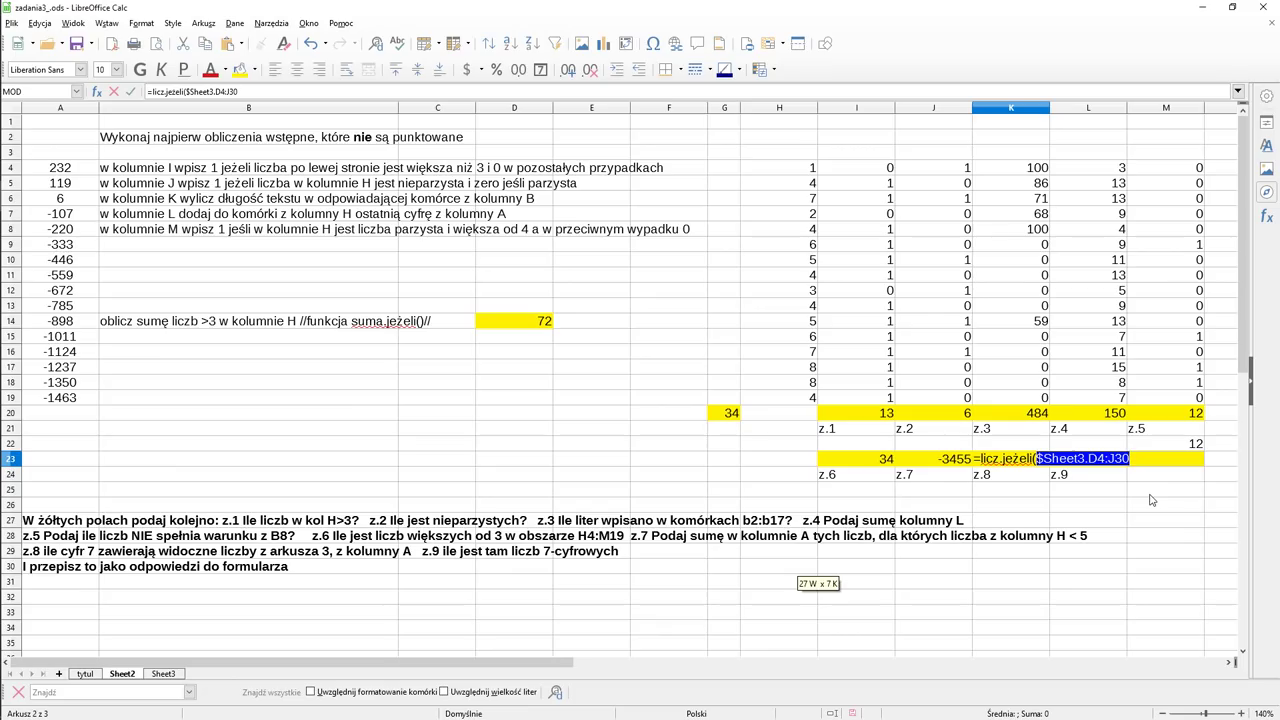
pyautogui.write(';')
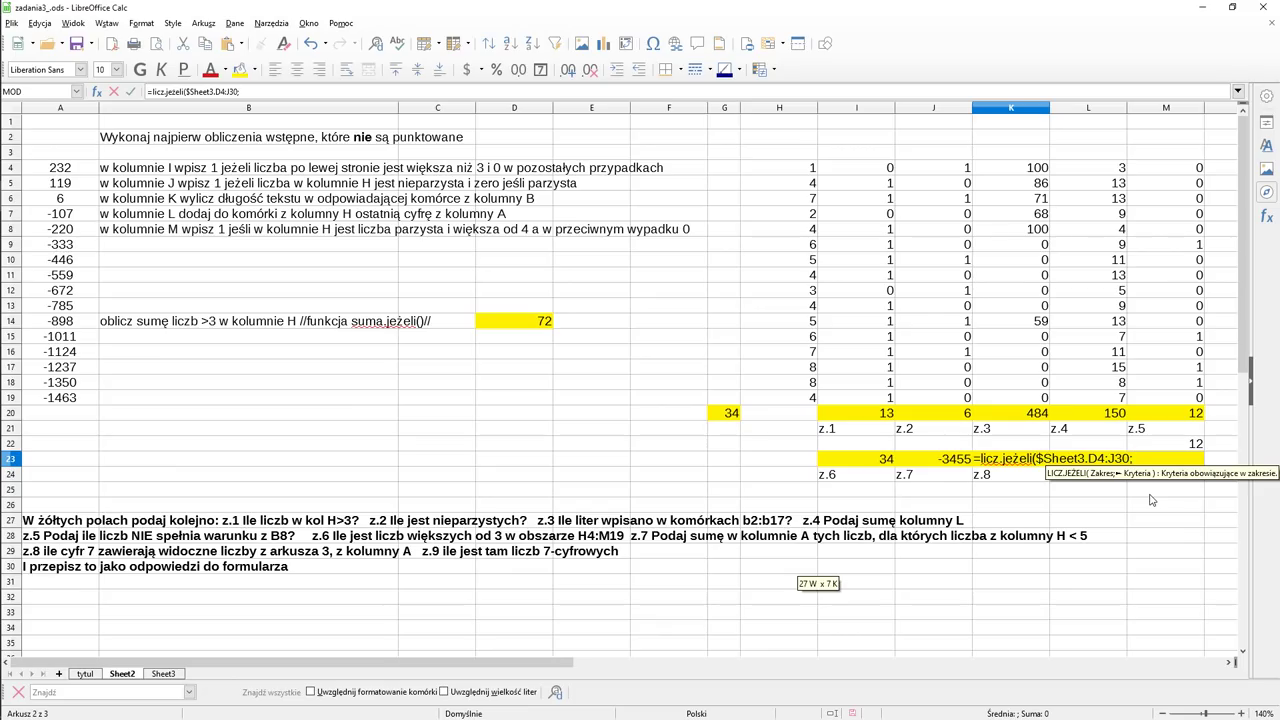
pyautogui.write('"')
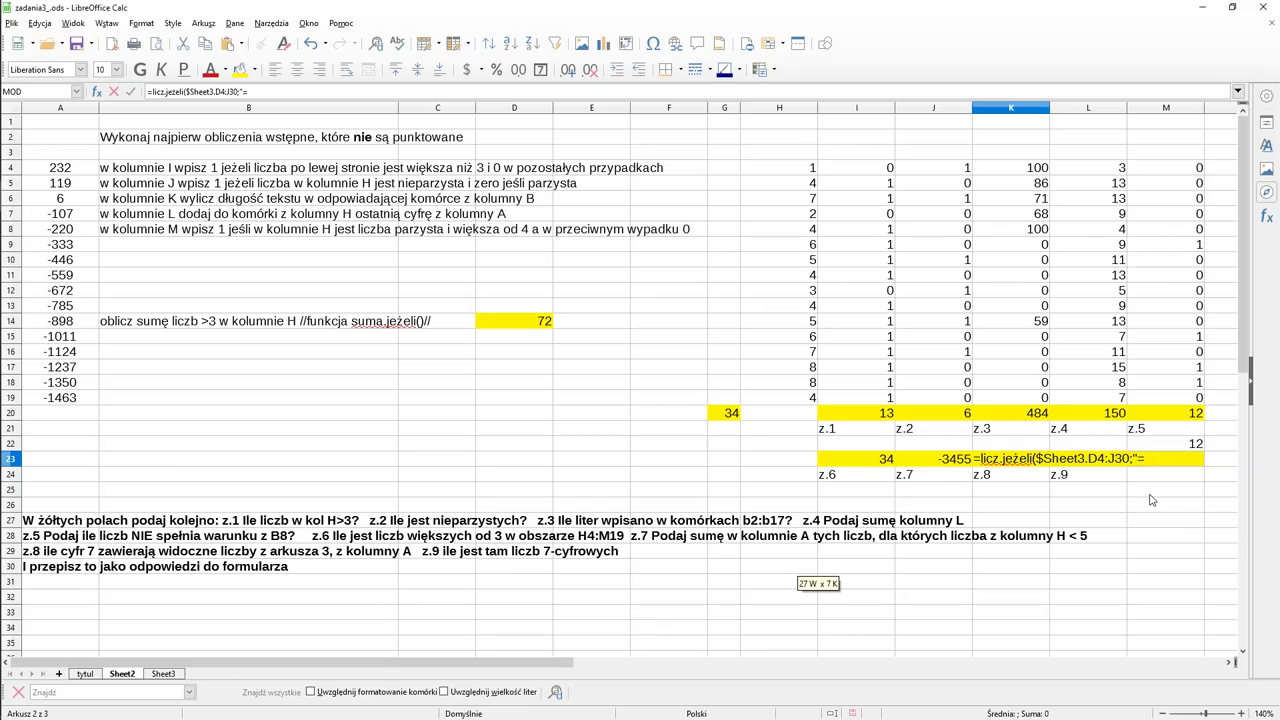
pyautogui.write('=7")')
pyautogui.press('Return')
pyautogui.press('Up')
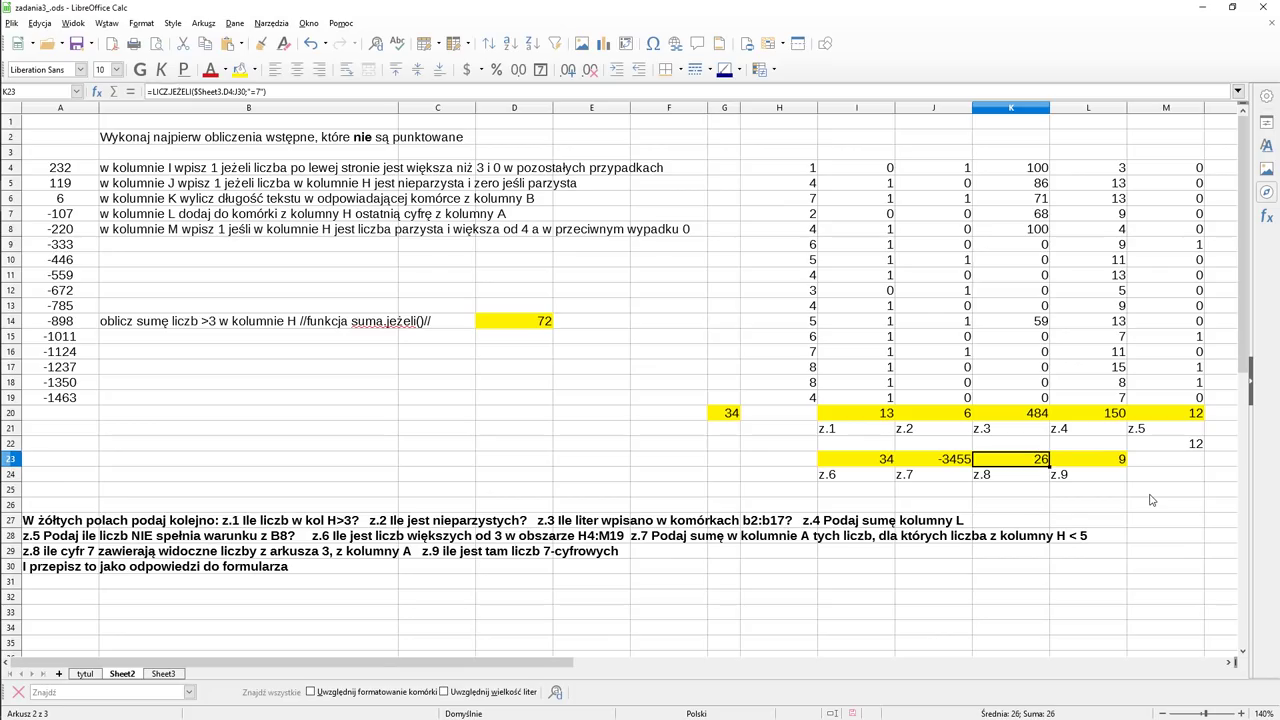